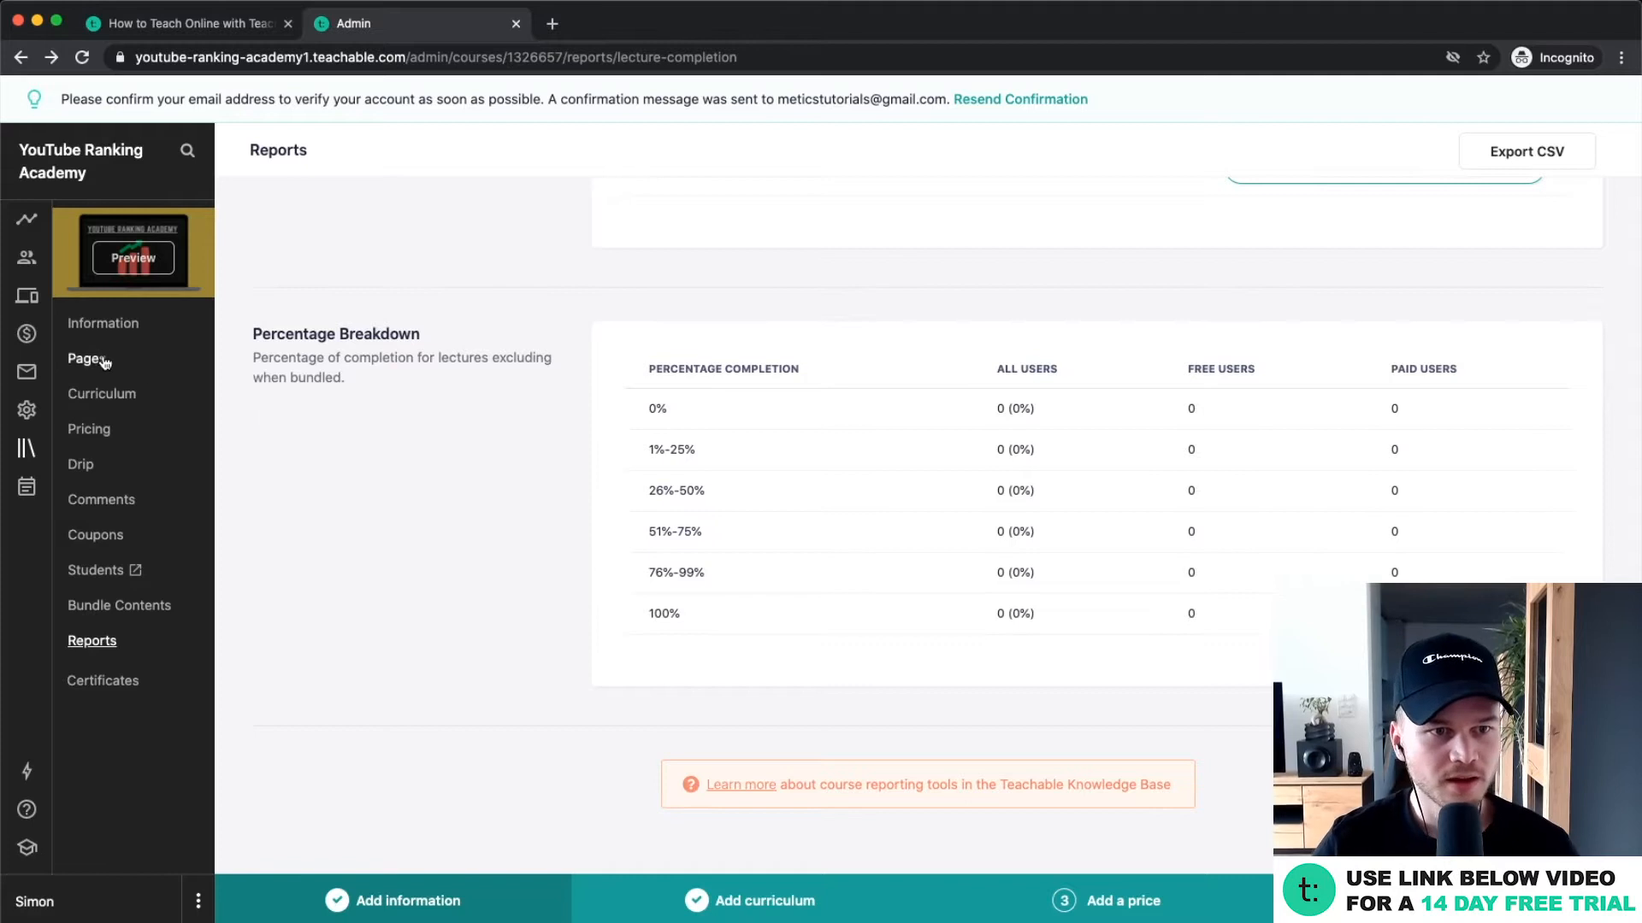
# Open the course's page list, review its sales, checkout and thank-you pages, and open the primary sales page for editing.
pyautogui.click(218, 357)
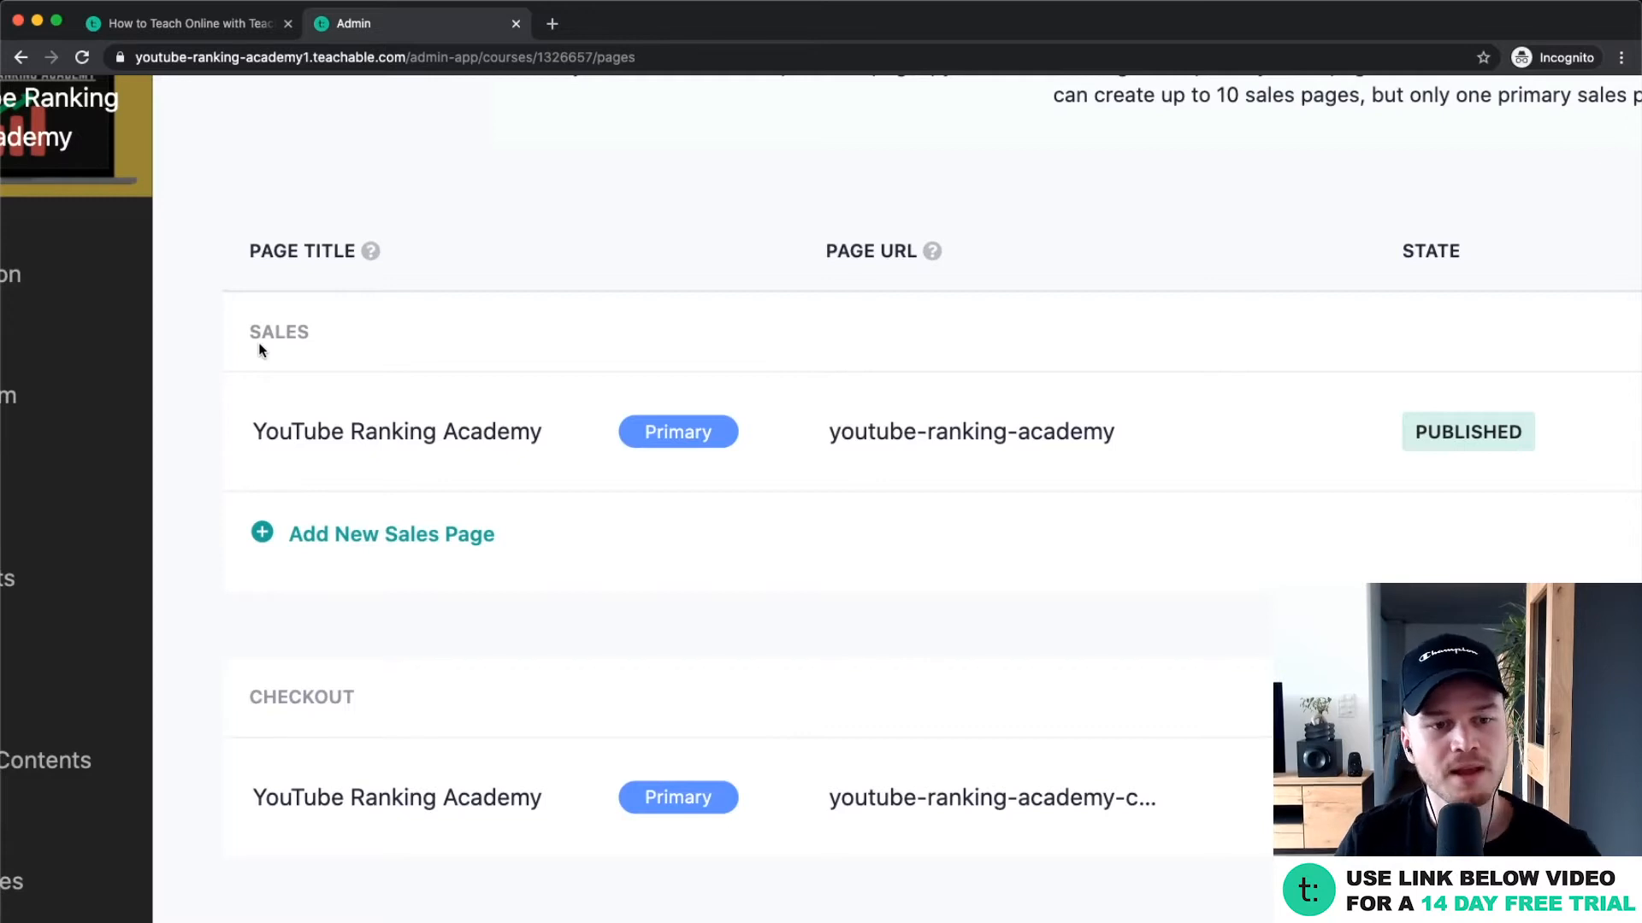
pyautogui.scroll(-3, 484, 461)
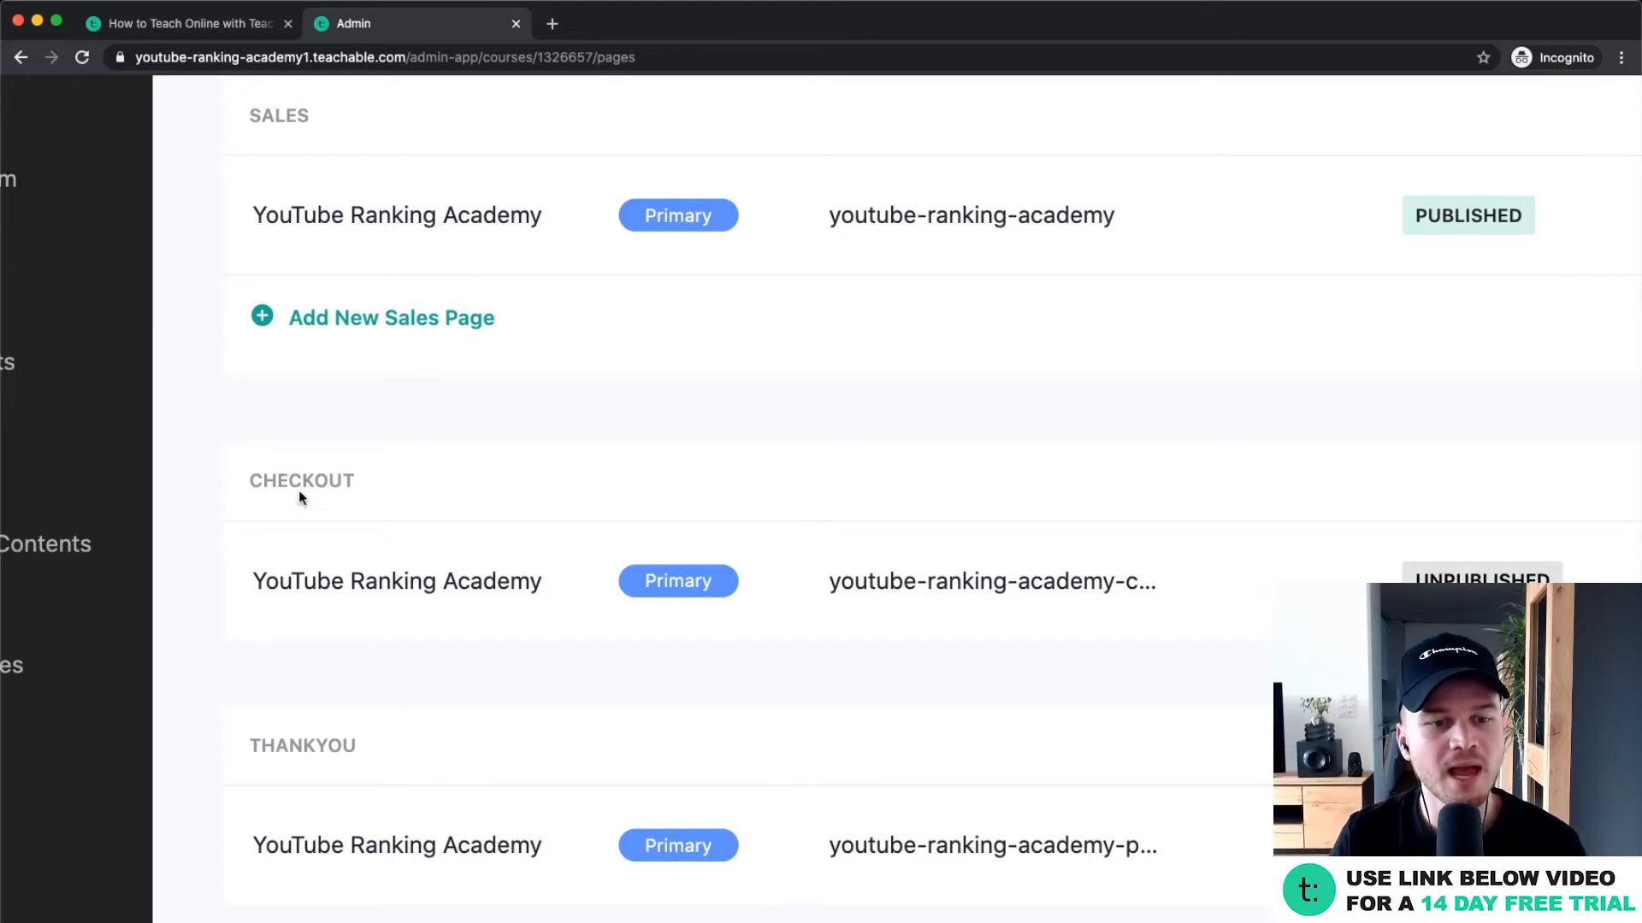
pyautogui.scroll(-3, 304, 521)
pyautogui.moveTo(238, 551); pyautogui.dragTo(388, 543)
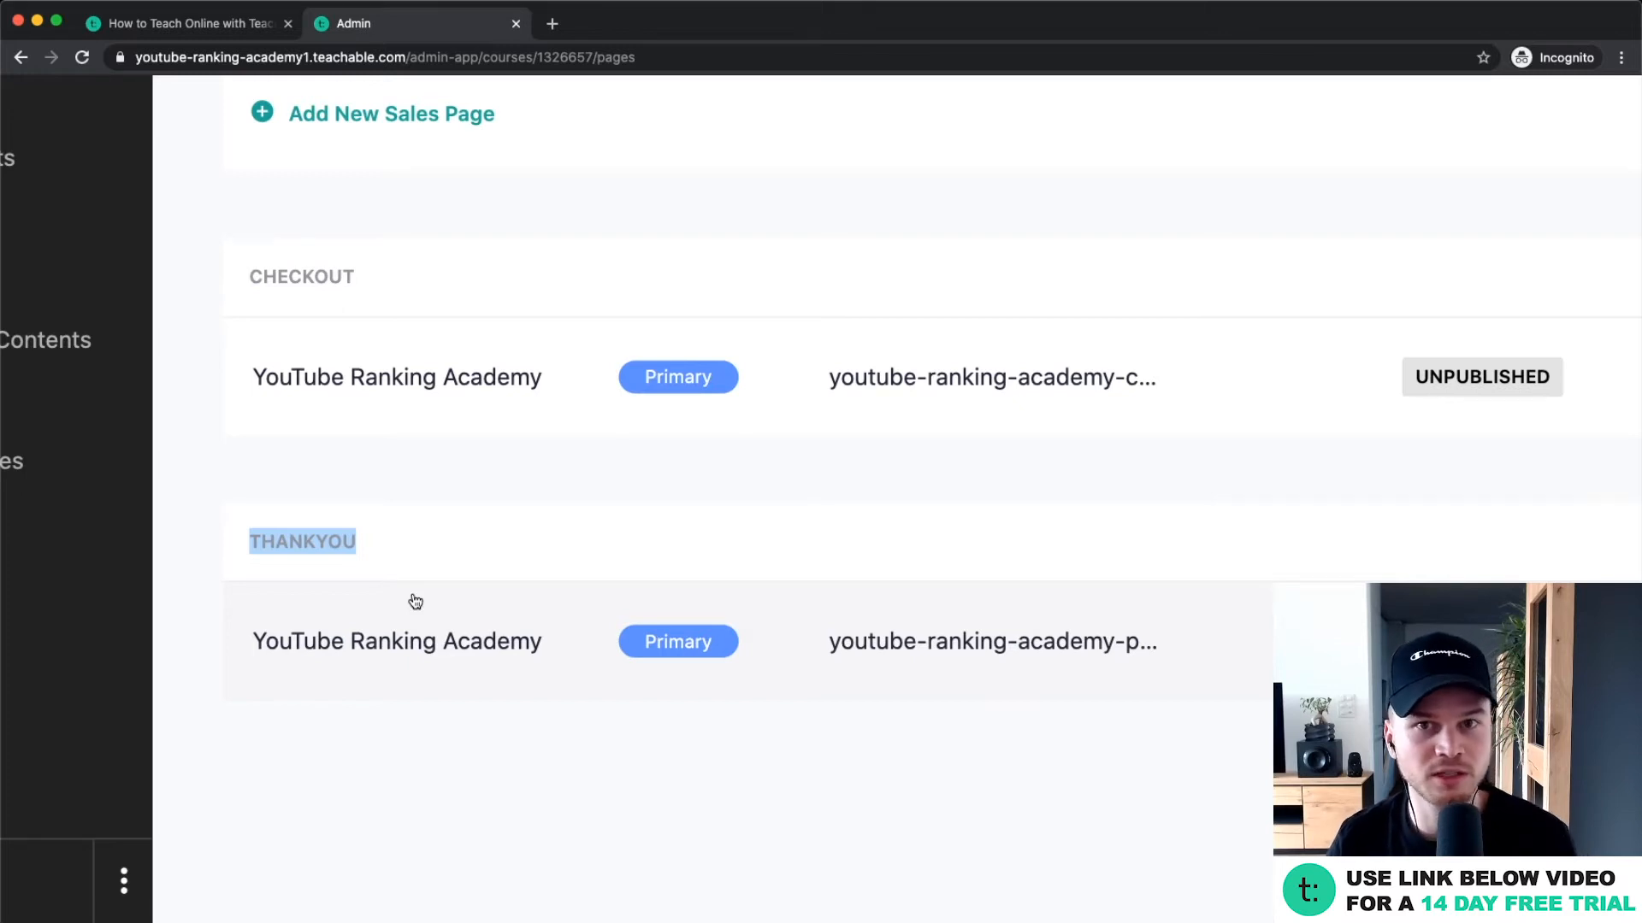
pyautogui.press('super+0')
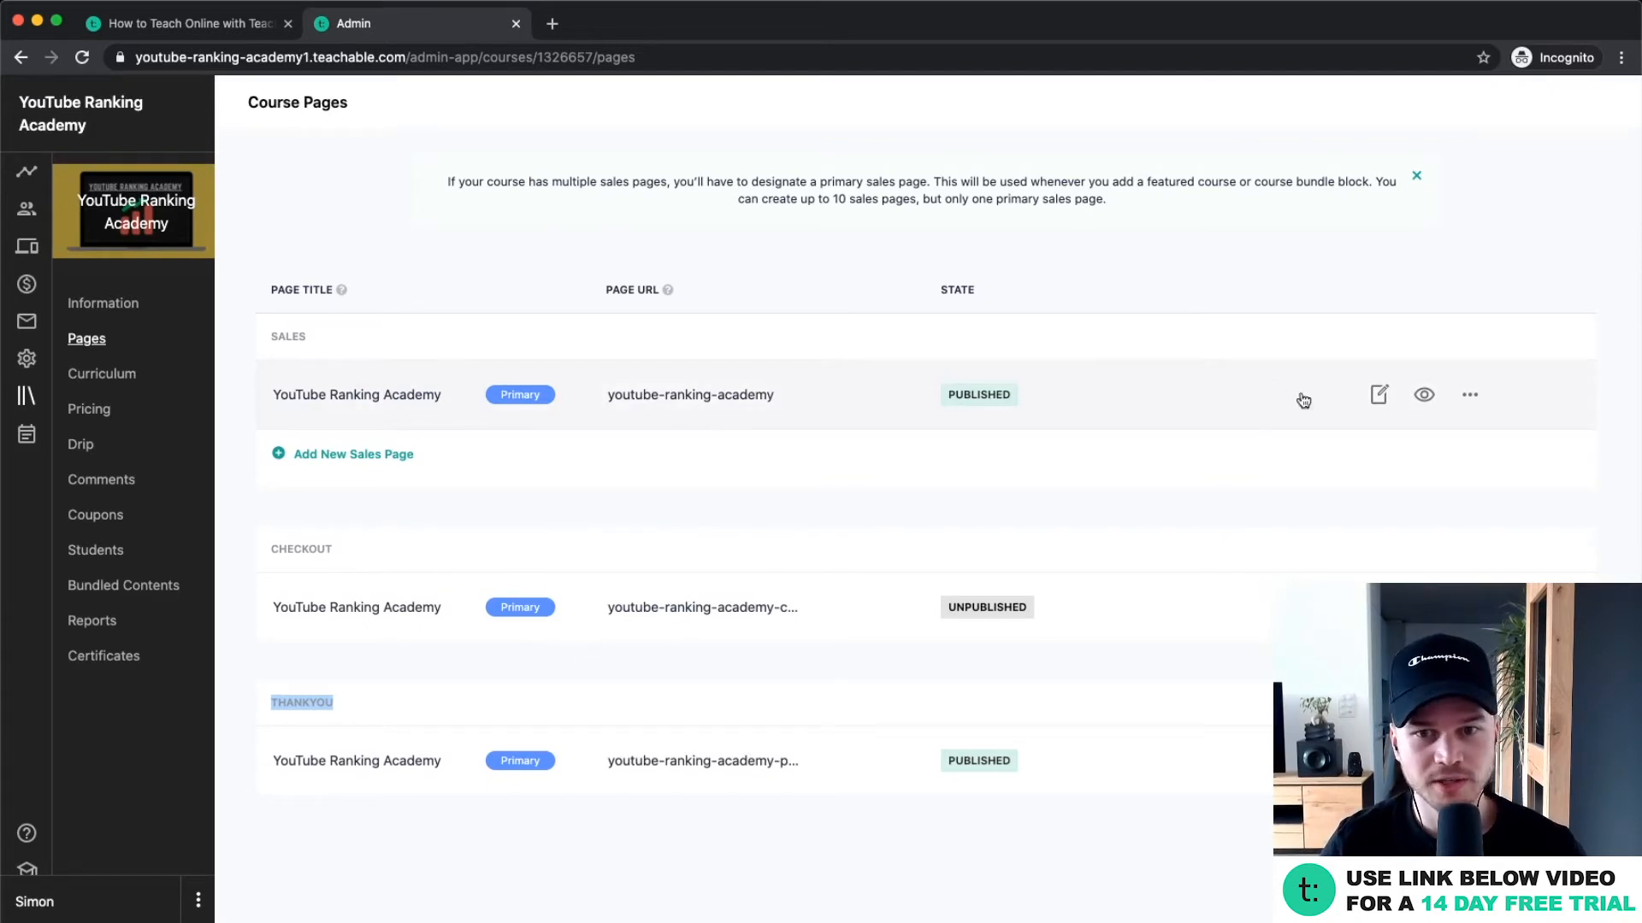
pyautogui.scroll(5, 1443, 412)
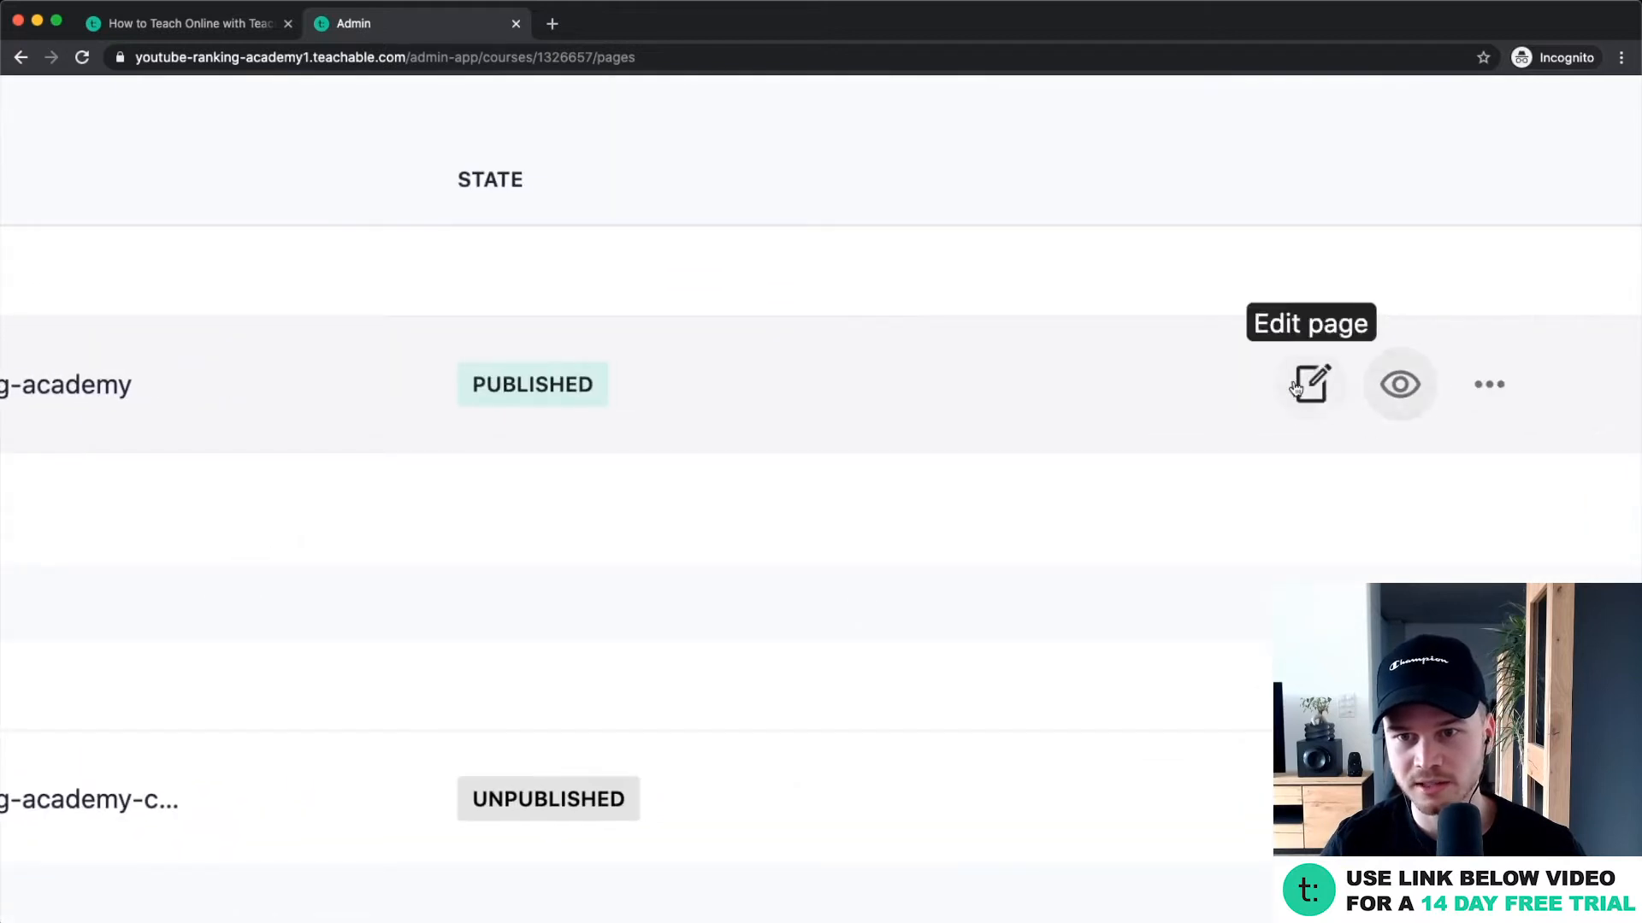
pyautogui.click(1322, 388)
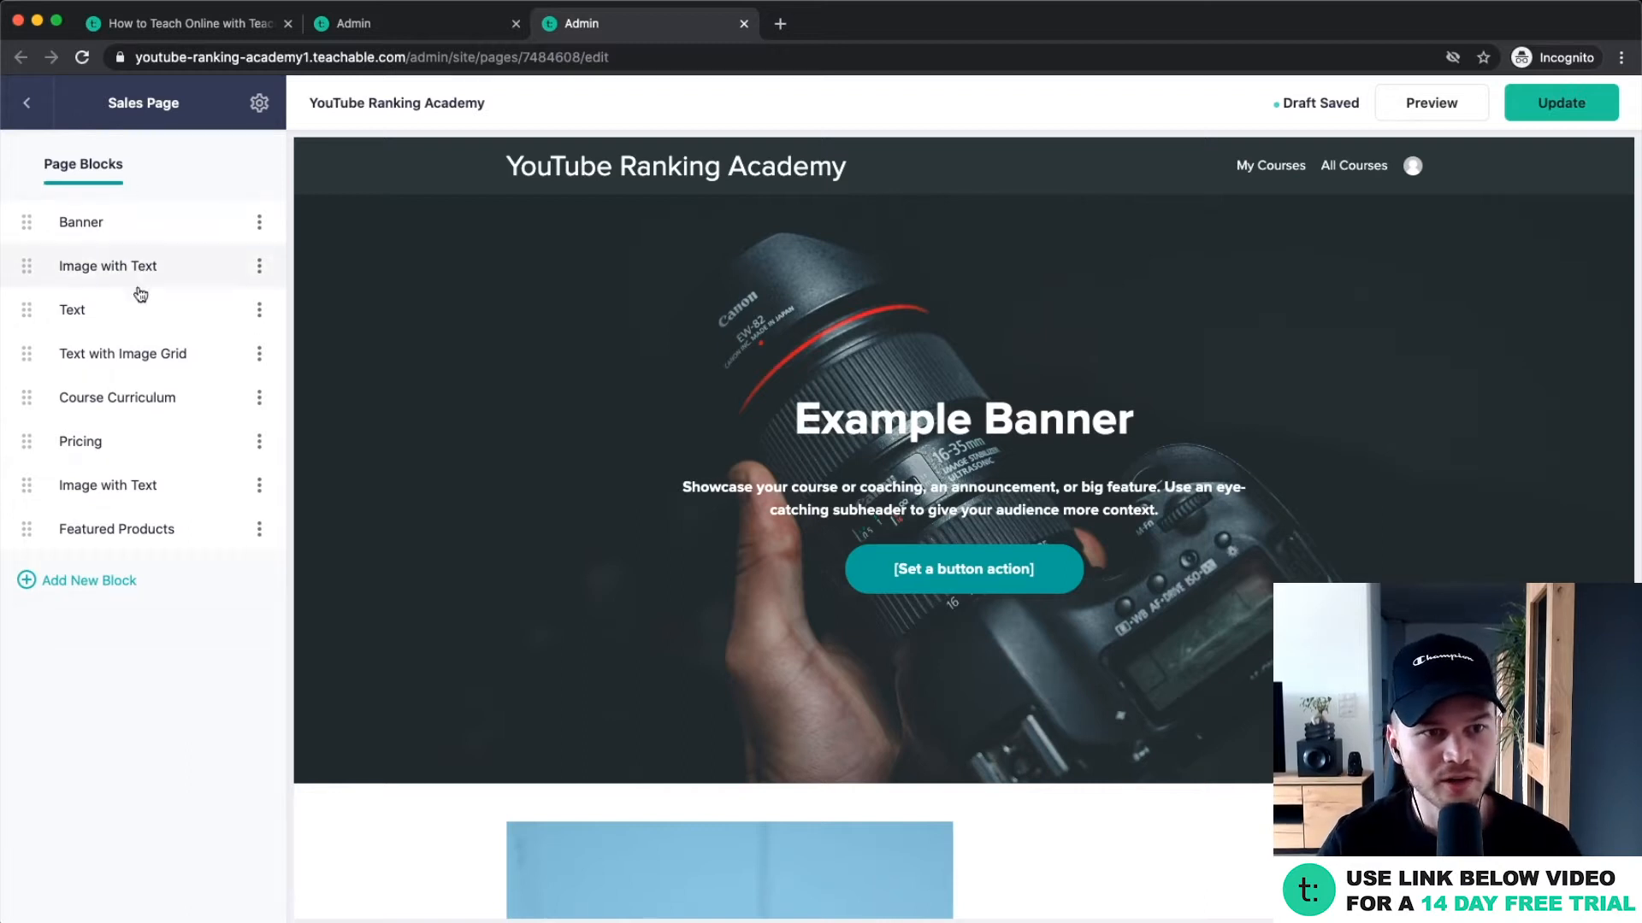
# Look over the sales page's block list and inspect the Banner block's content settings.
pyautogui.scroll(5, 121, 291)
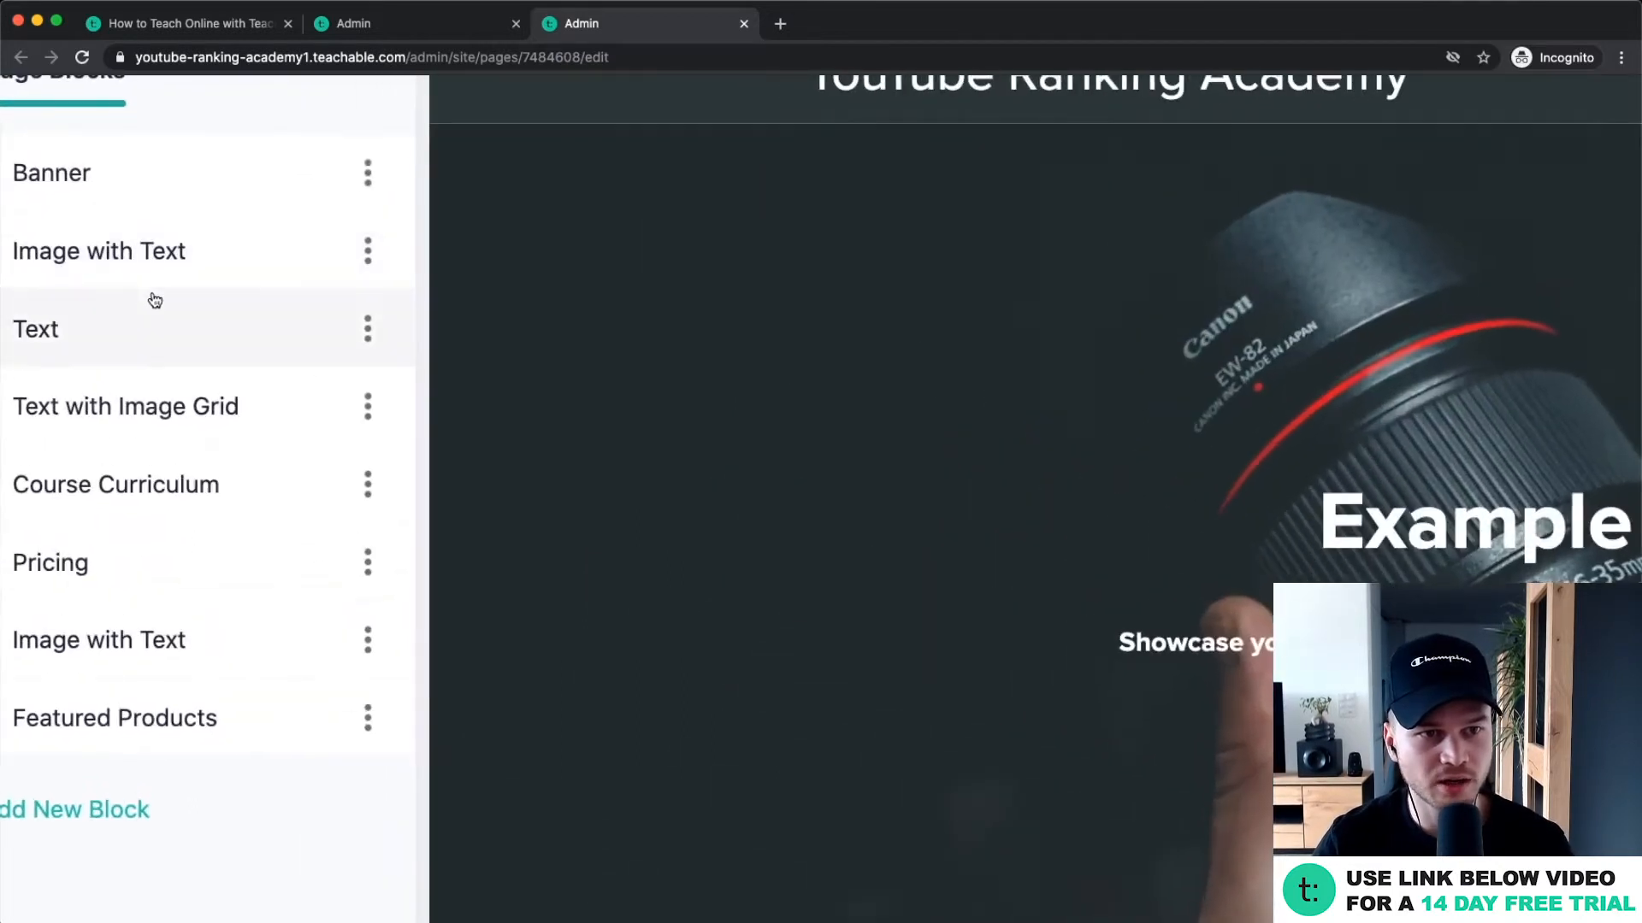
pyautogui.hscroll(-1, 154, 299)
pyautogui.scroll(-5, 244, 196)
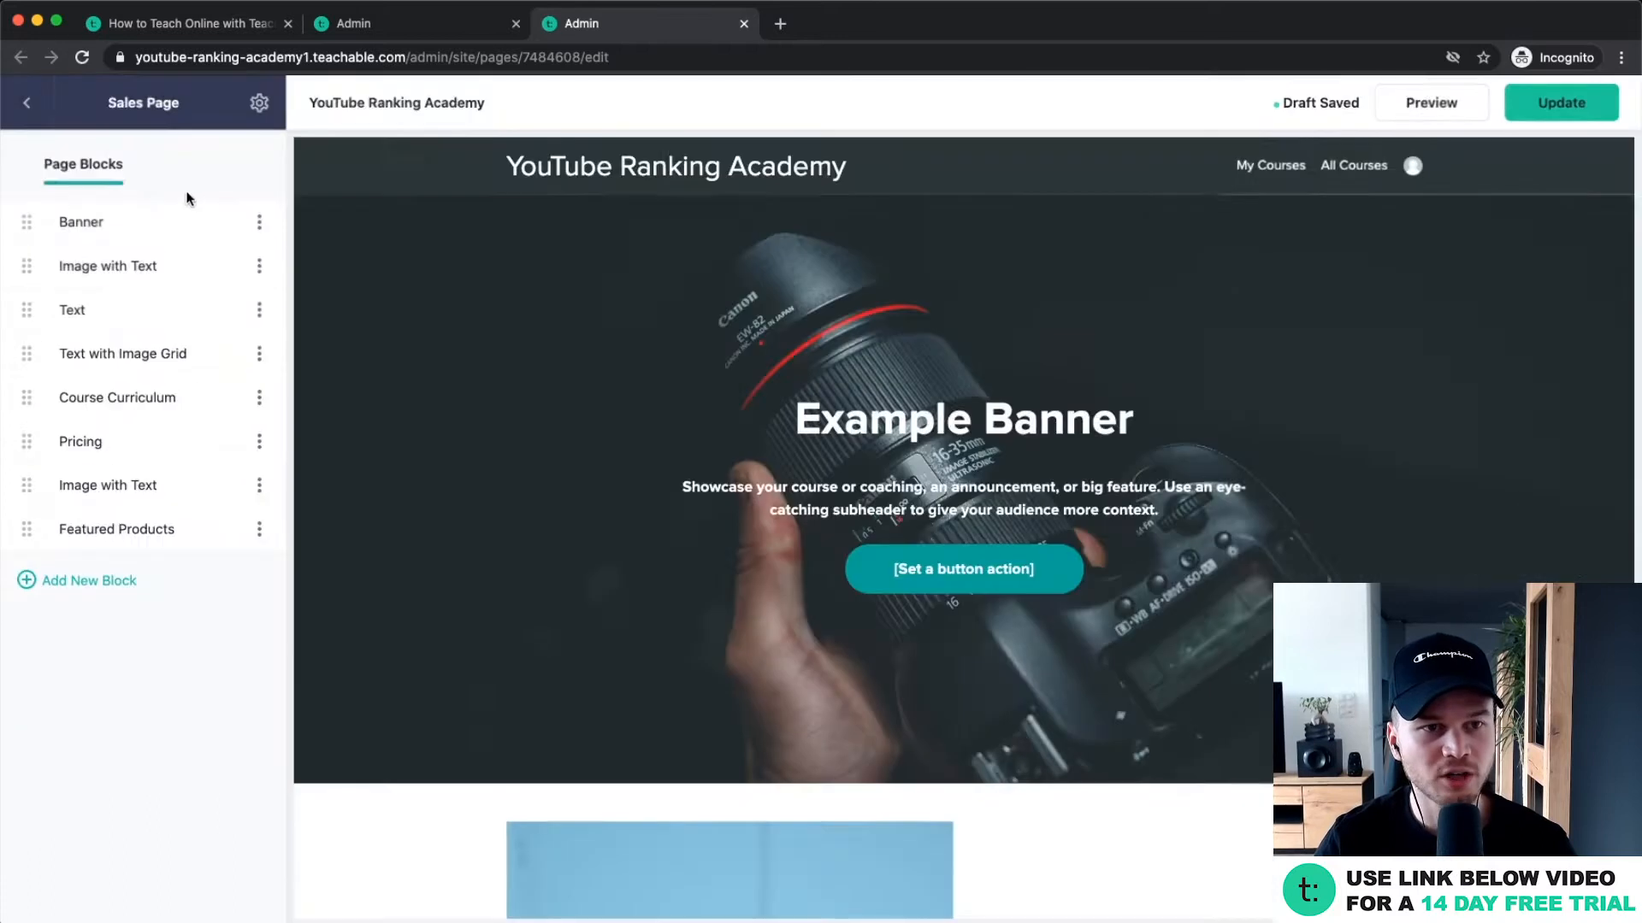
pyautogui.click(132, 224)
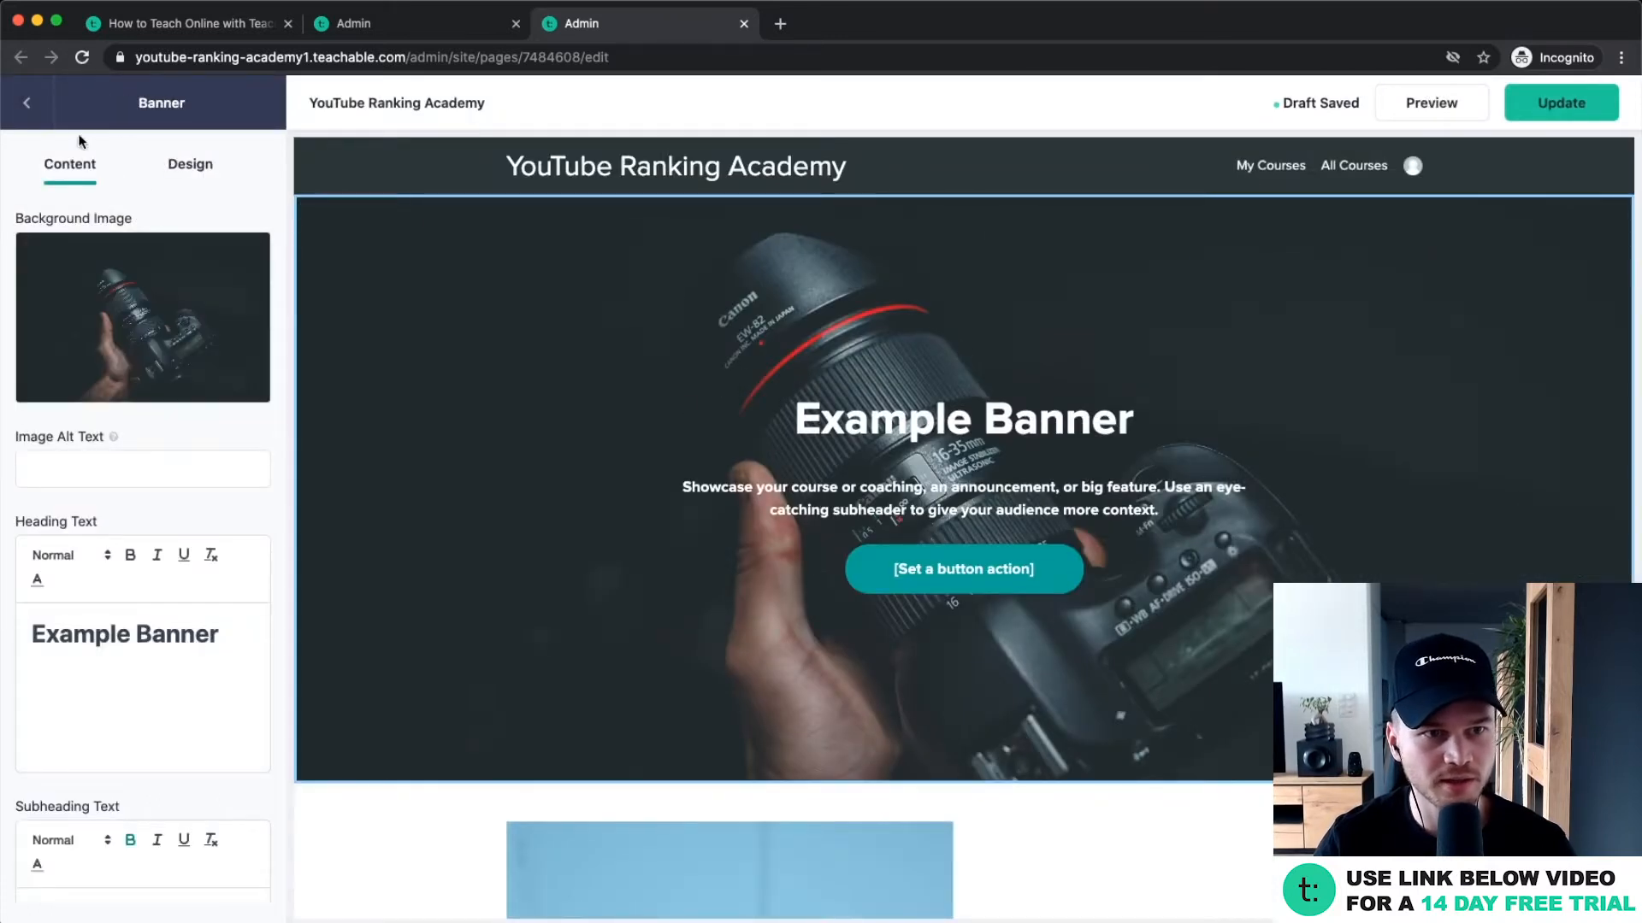
pyautogui.click(26, 102)
# Examine the sales page preview from the banner through the text, image grid, curriculum and pricing blocks to the second Image with Text block.
pyautogui.scroll(-7, 465, 799)
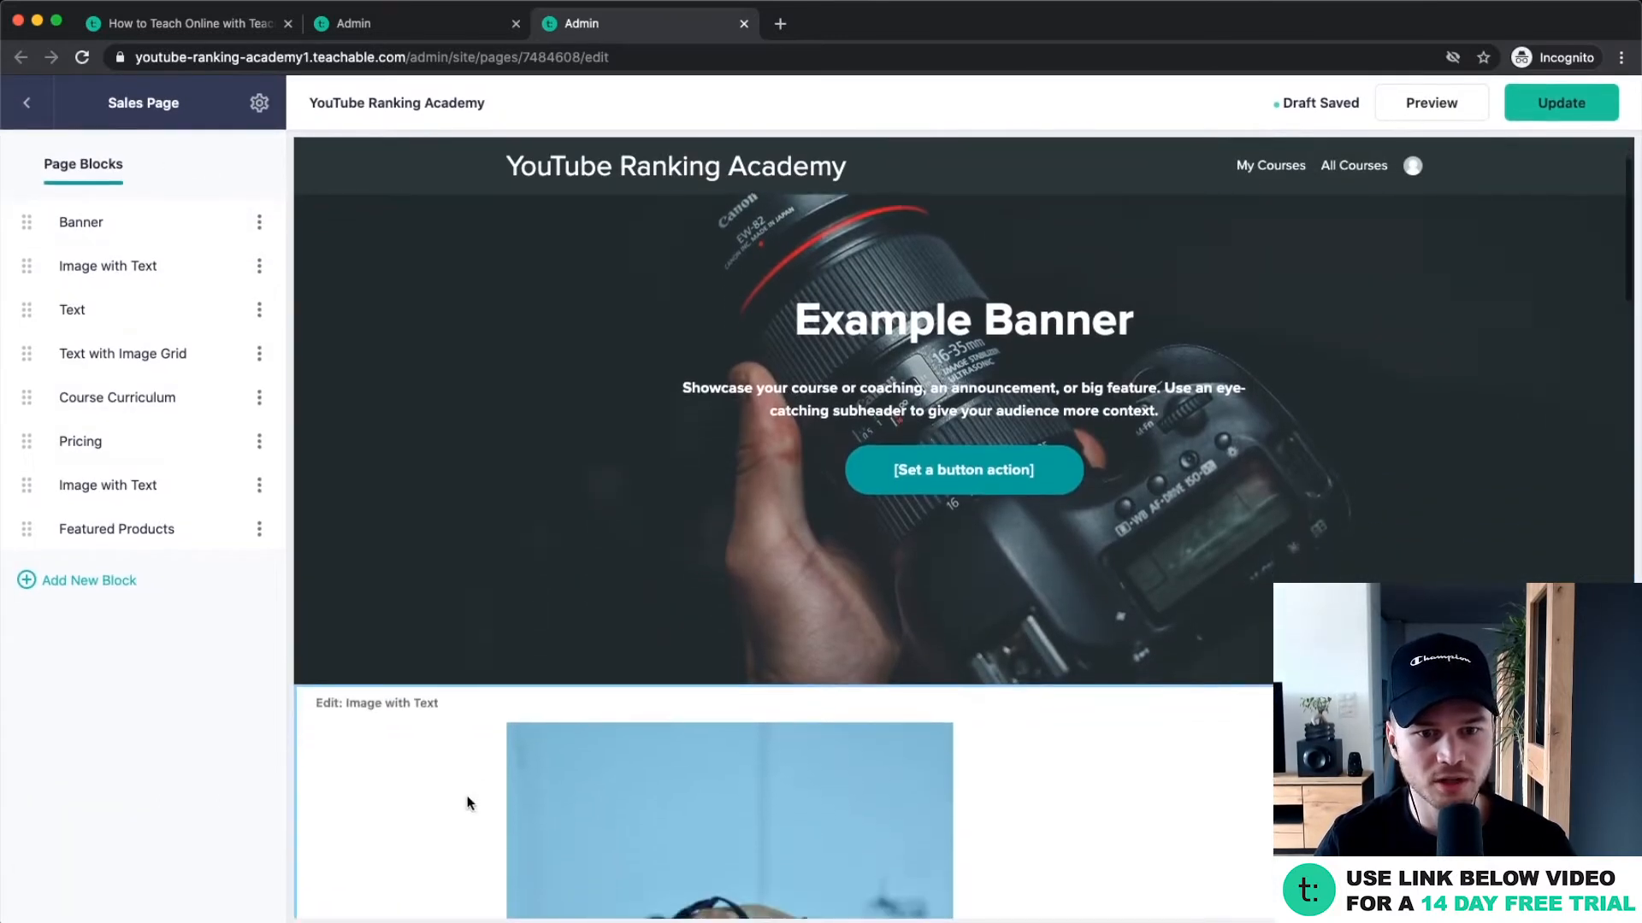
pyautogui.scroll(-2, 648, 537)
pyautogui.scroll(-3, 648, 543)
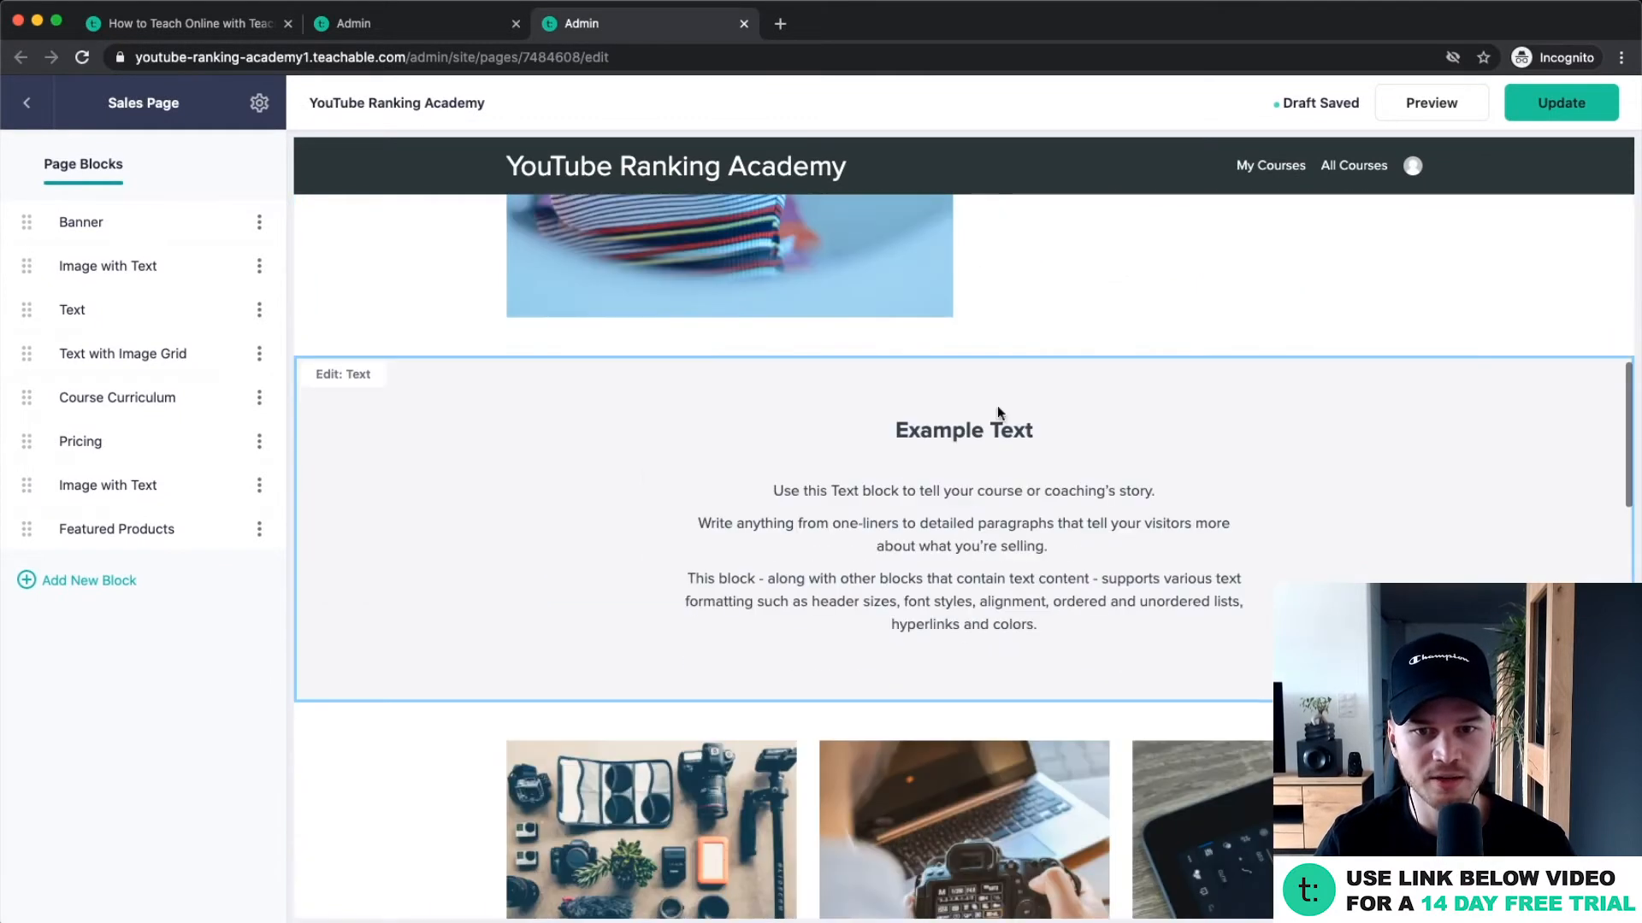
pyautogui.scroll(-5, 851, 546)
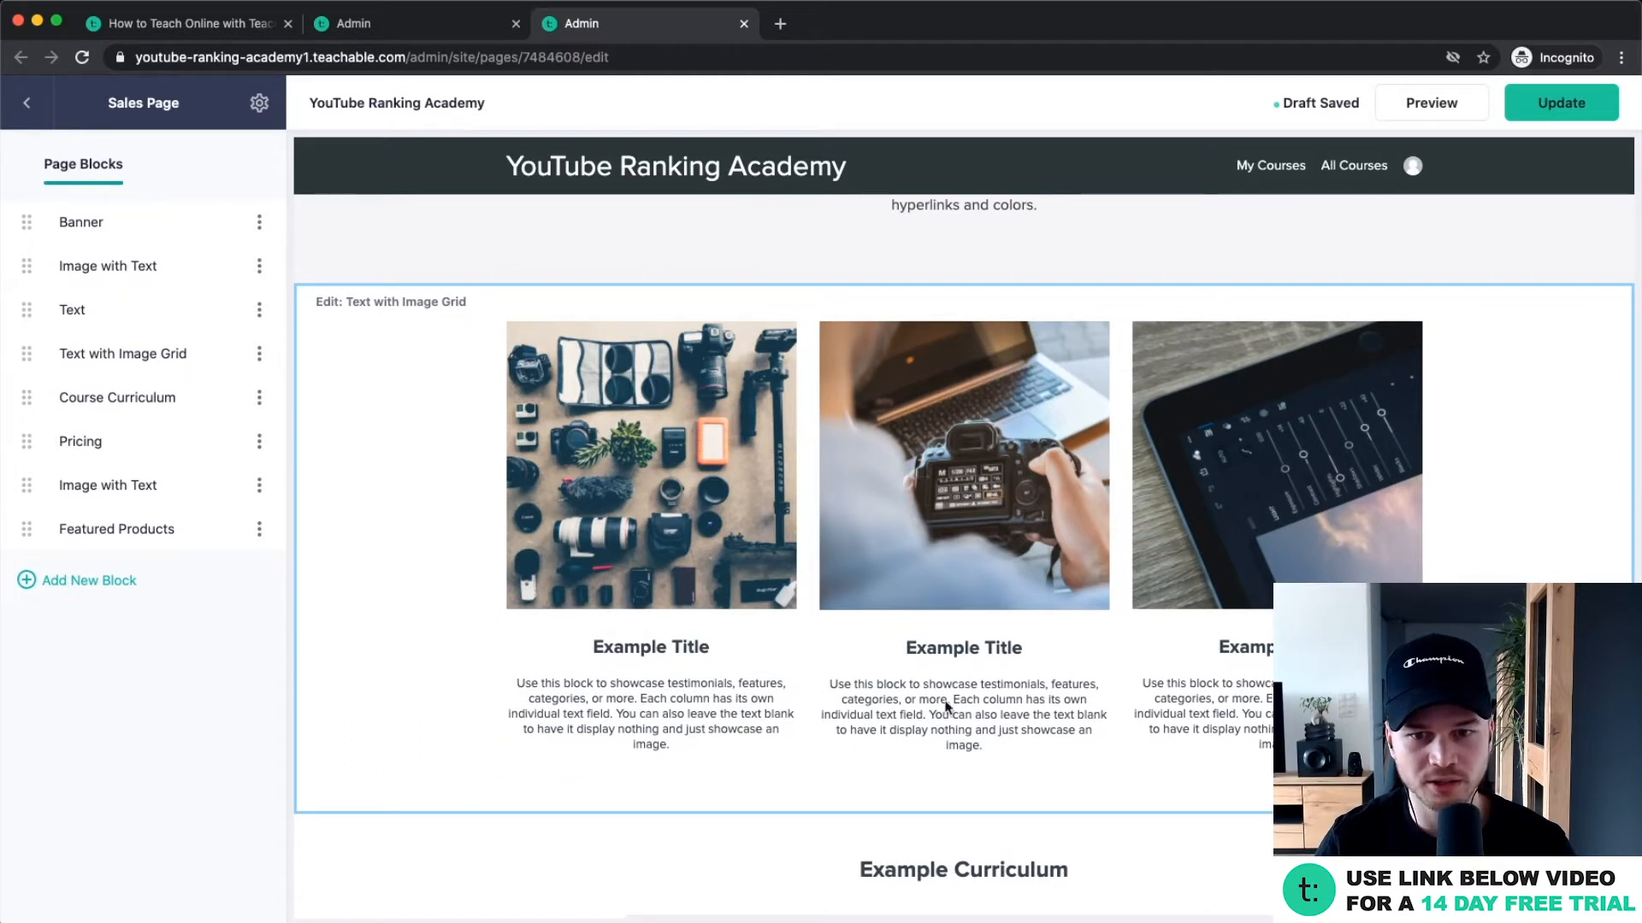
pyautogui.scroll(-5, 1111, 521)
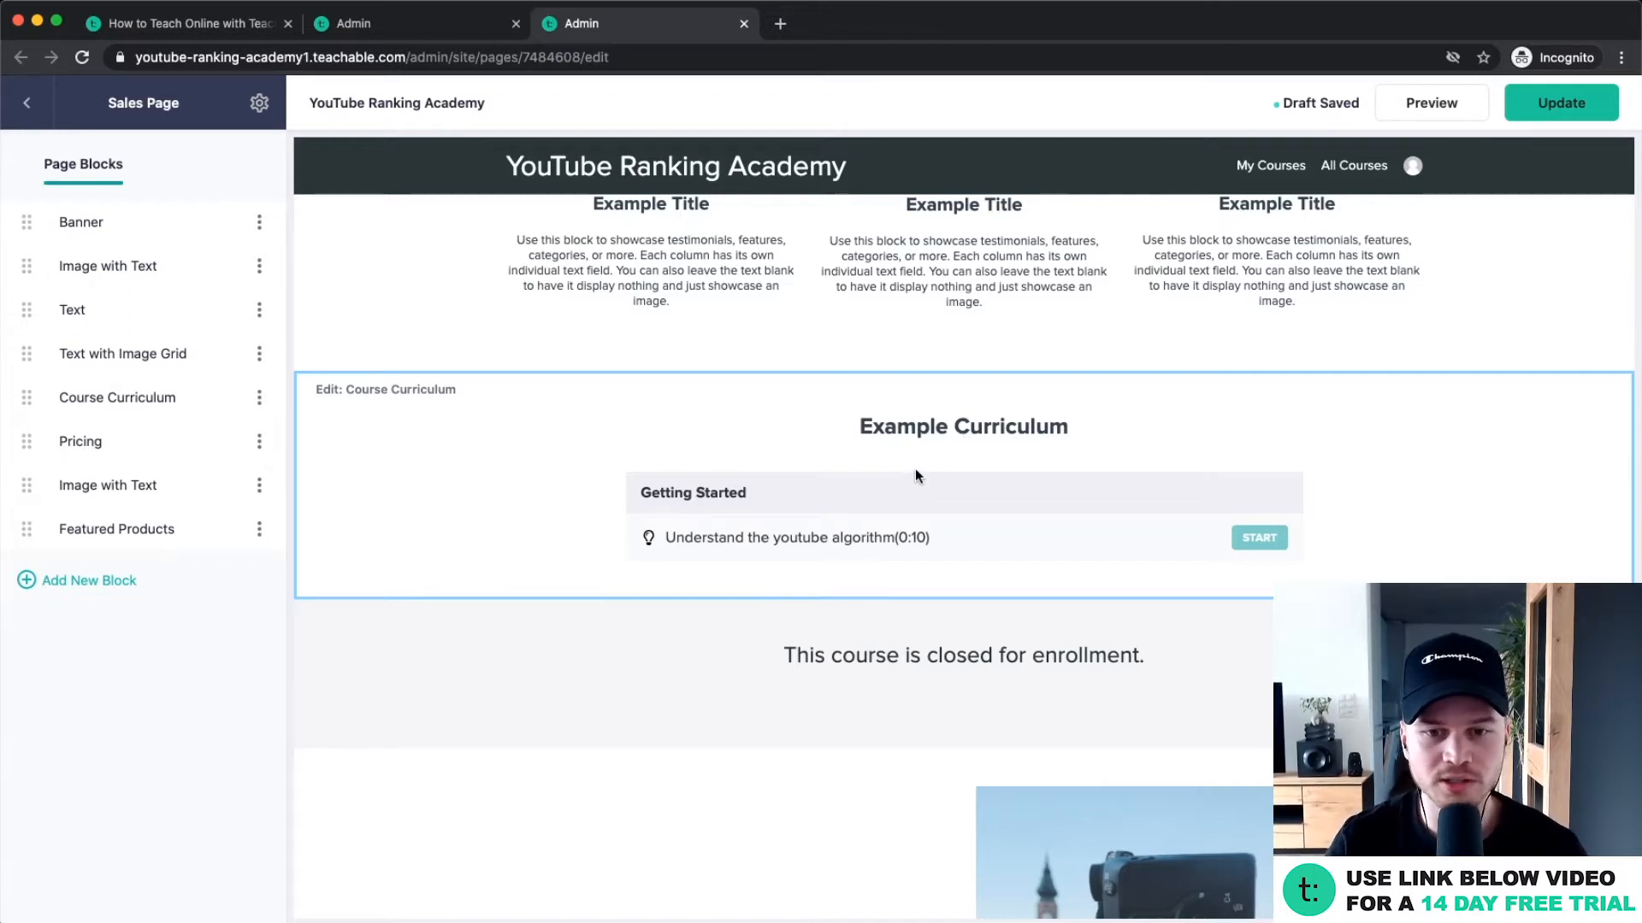
pyautogui.scroll(-3, 915, 468)
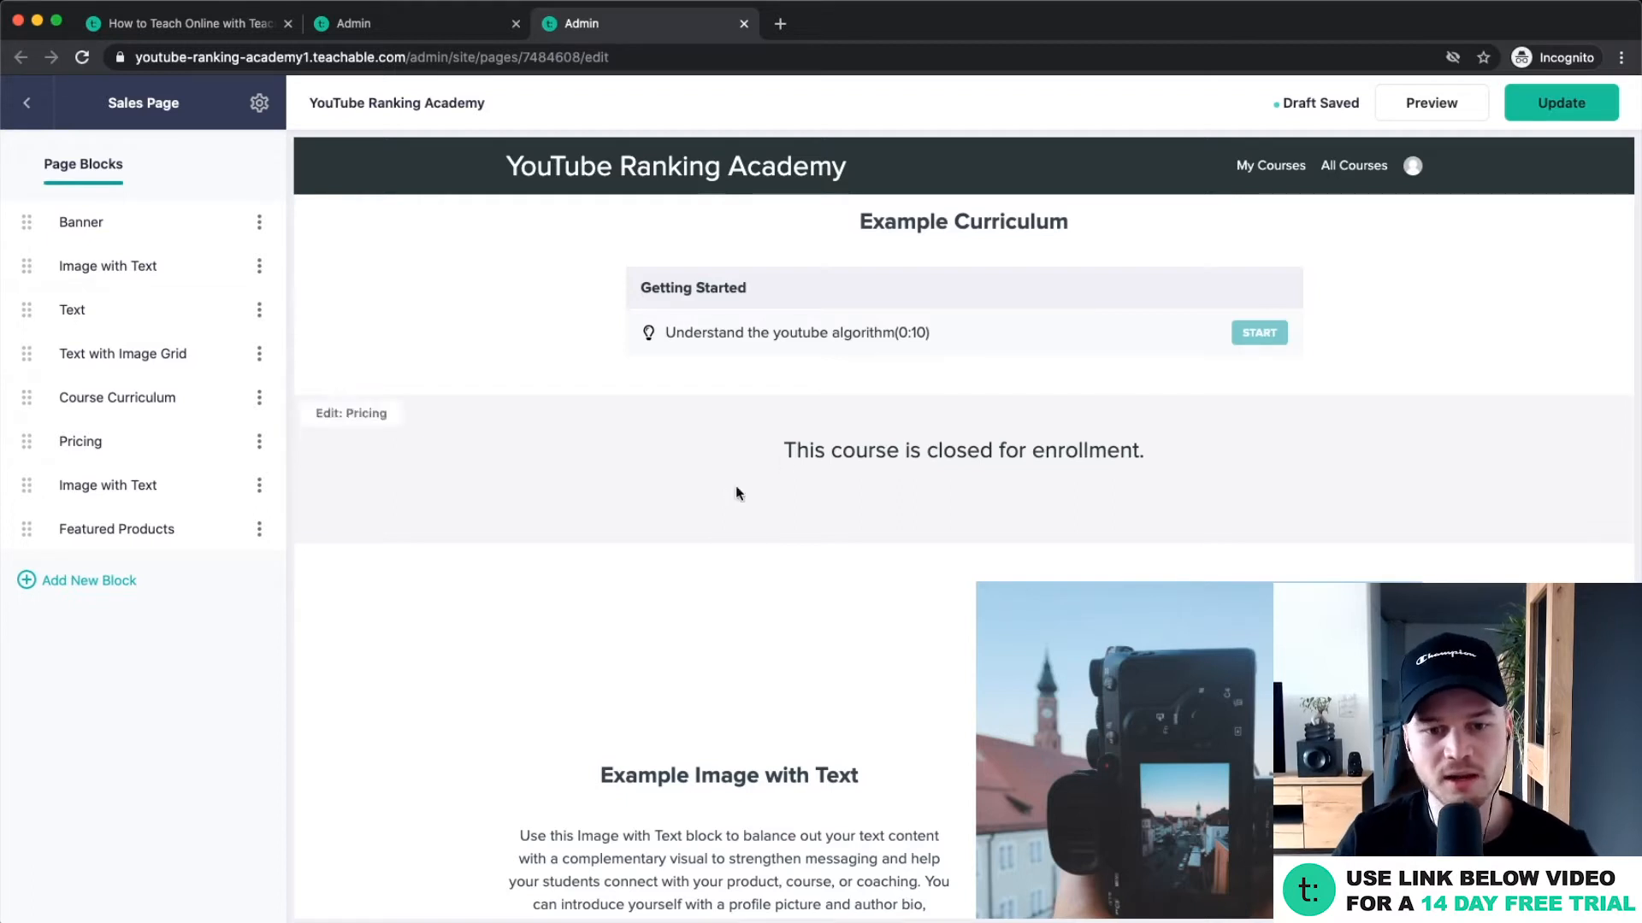
pyautogui.scroll(-4, 737, 494)
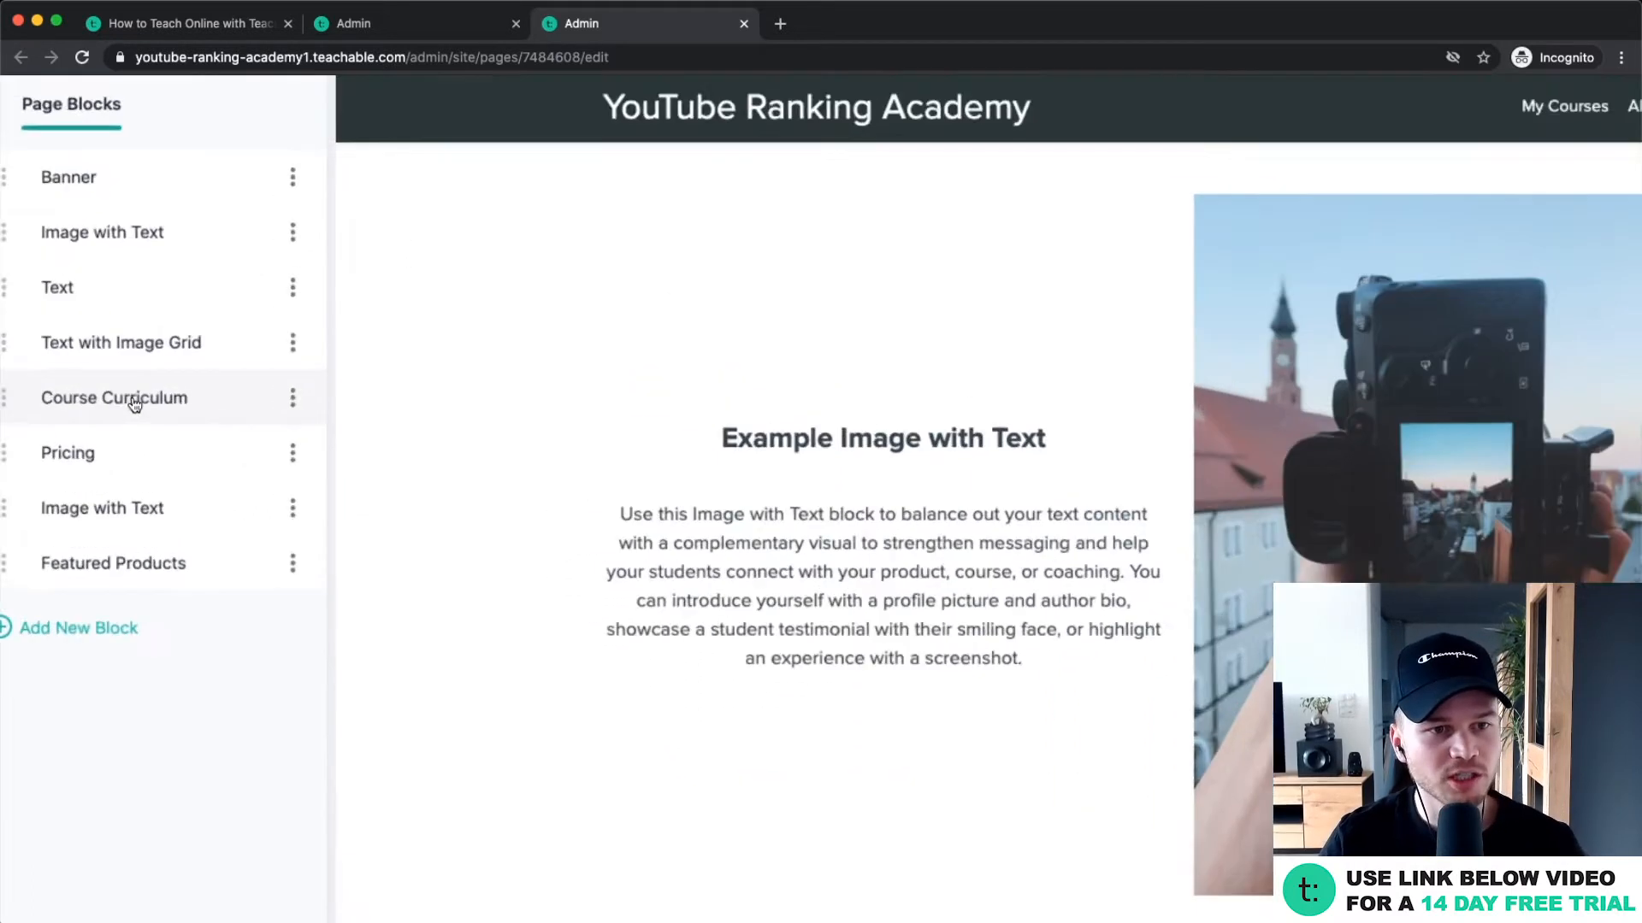
# Examine how the page blocks are ordered and review the sales page preview back up to the banner.
pyautogui.scroll(3, 134, 403)
pyautogui.hscroll(-1, 238, 388)
pyautogui.scroll(1, 154, 276)
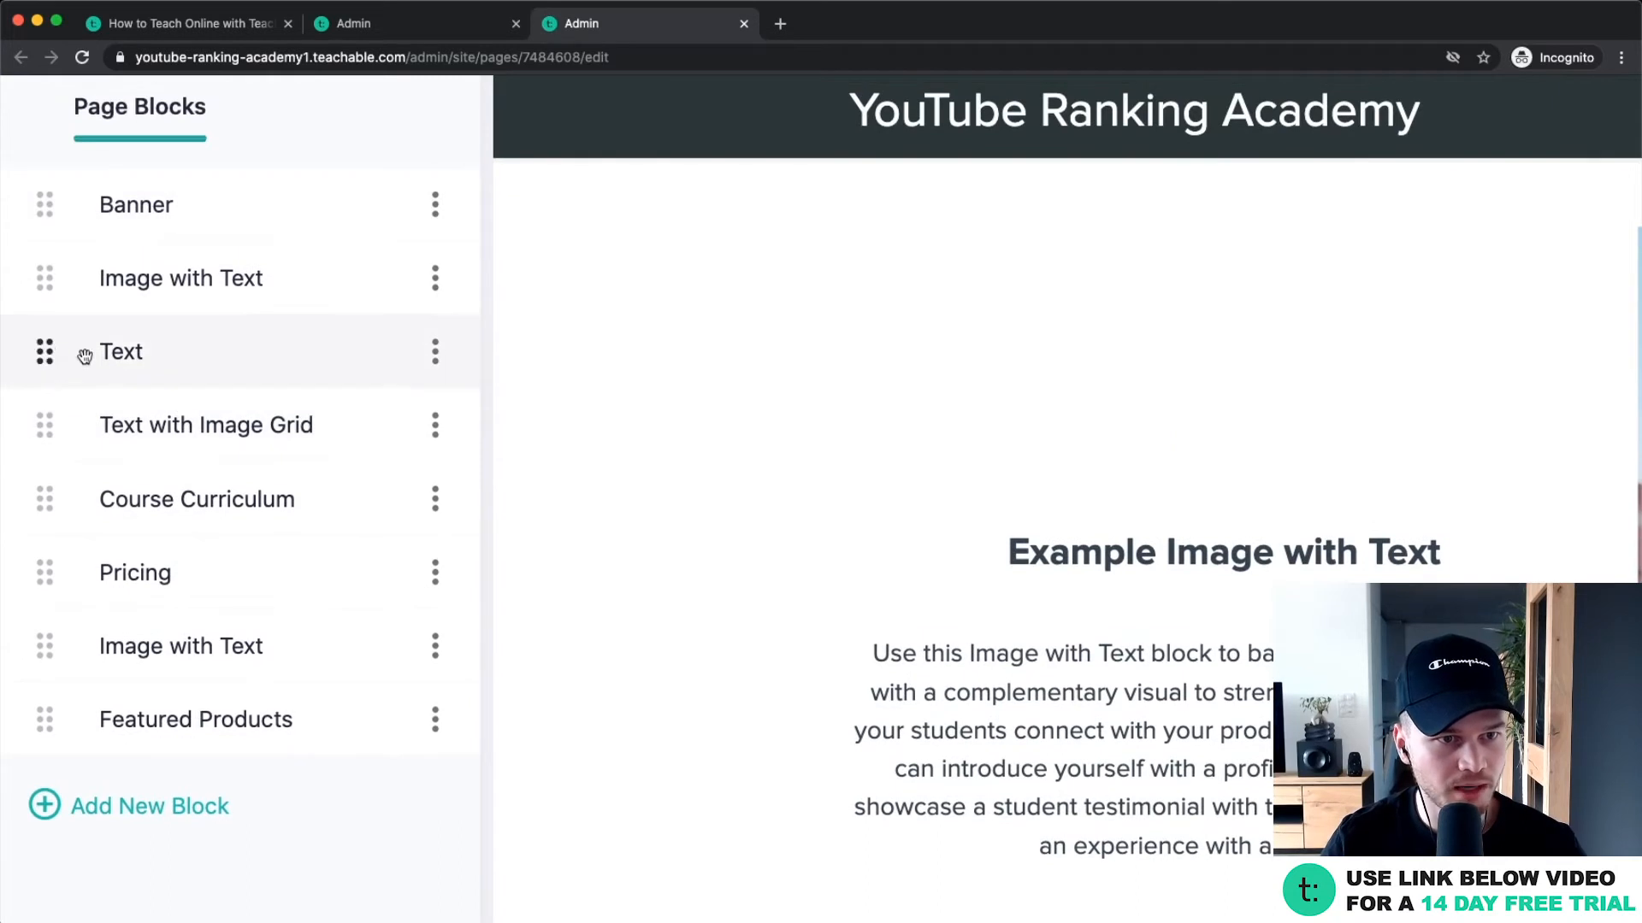
pyautogui.moveTo(44, 355)
pyautogui.mouseDown()
pyautogui.moveTo(37, 264)
pyautogui.moveTo(47, 351)
pyautogui.moveTo(52, 272)
pyautogui.moveTo(50, 352)
pyautogui.mouseUp()
pyautogui.scroll(-5, 679, 524)
pyautogui.scroll(12, 485, 577)
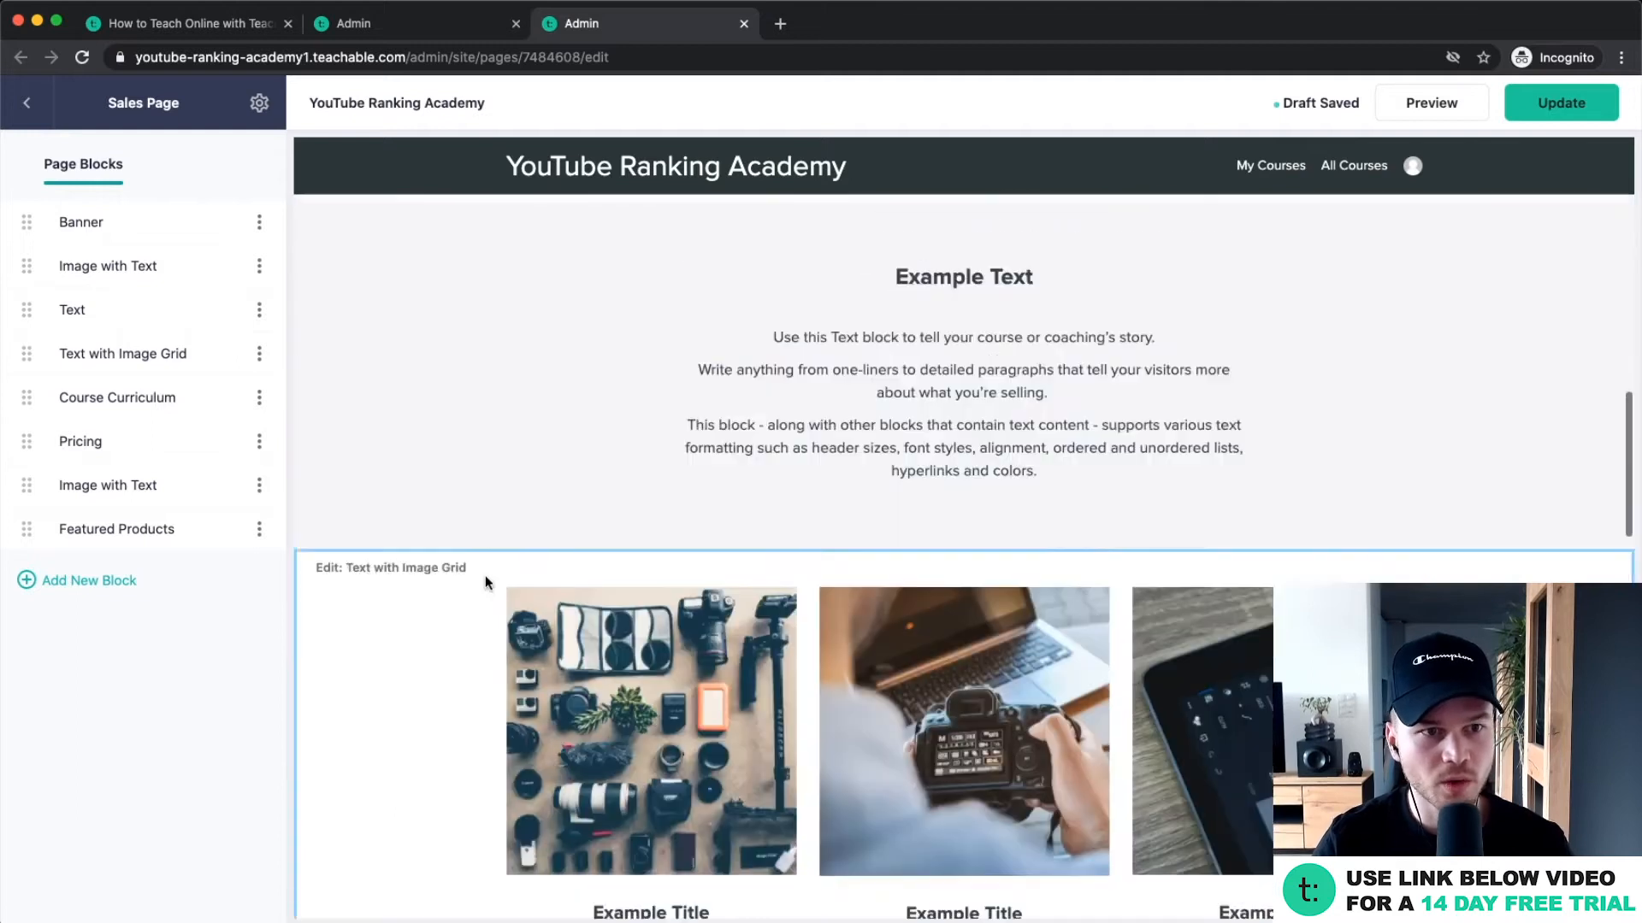
pyautogui.scroll(10, 485, 577)
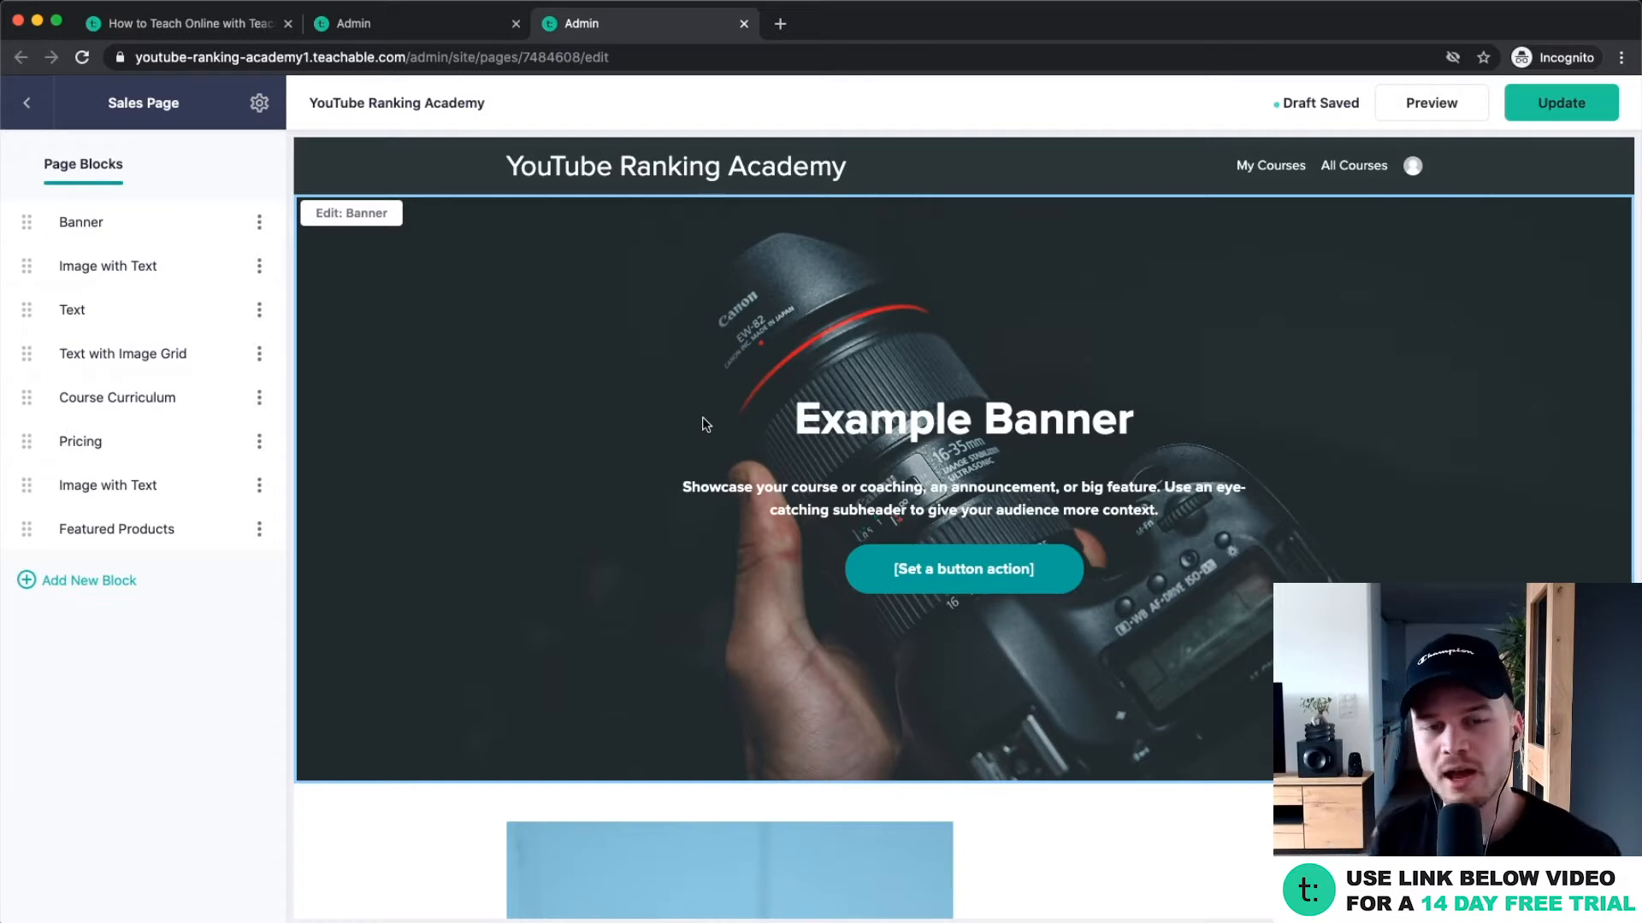
pyautogui.scroll(-1, 469, 486)
pyautogui.scroll(1, 513, 491)
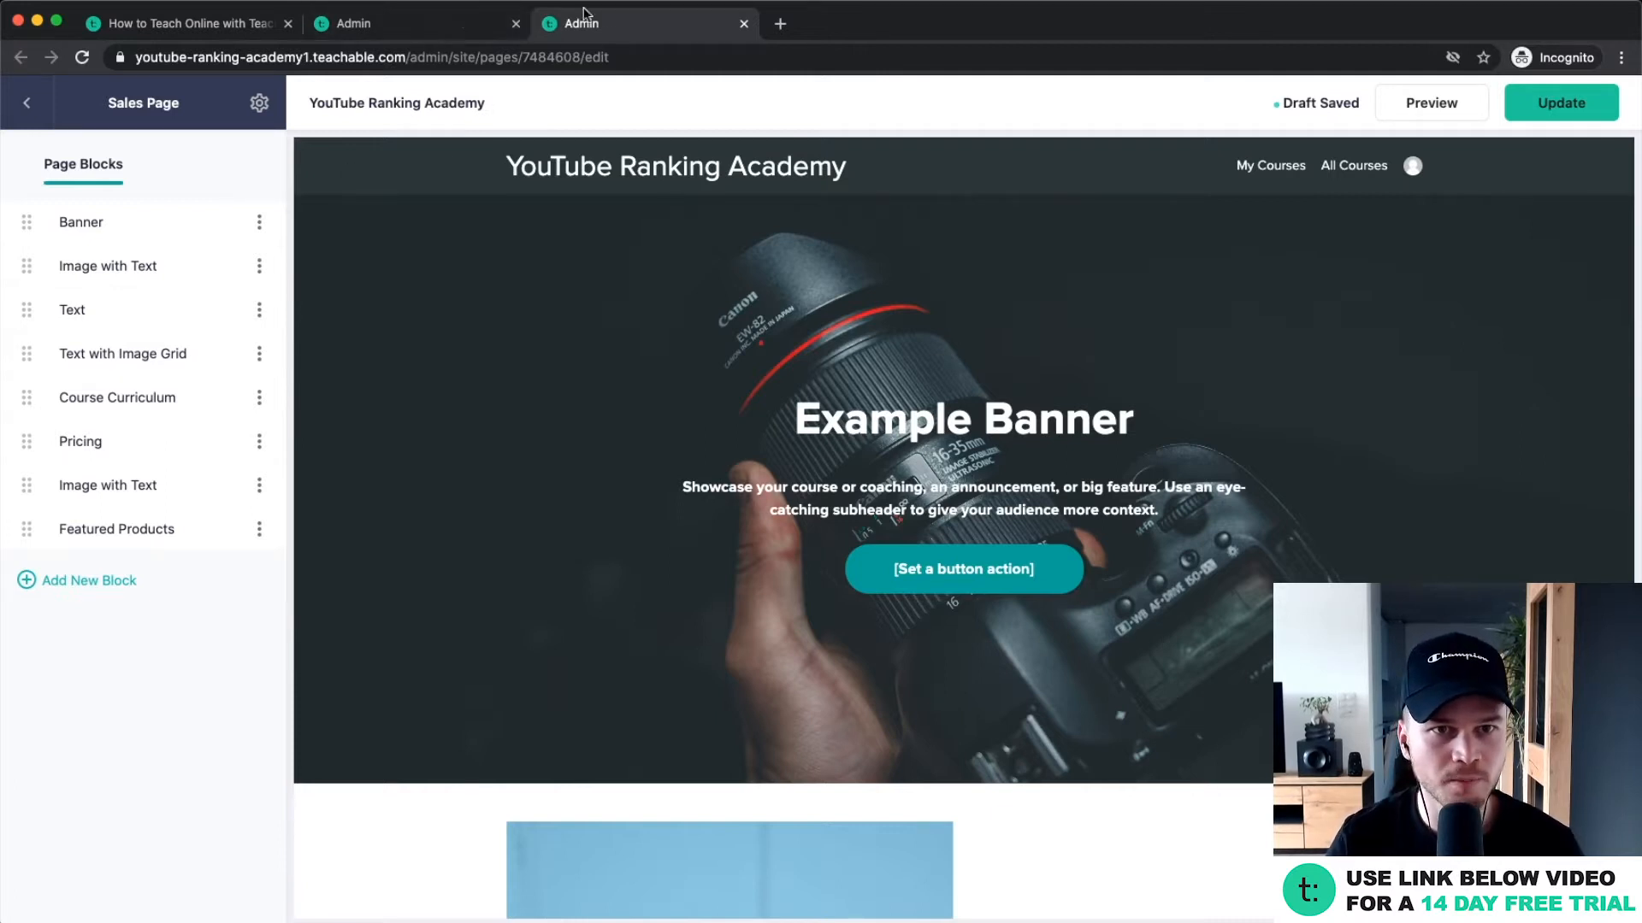
# Open the school's site theme settings at the Logo & Branding section.
pyautogui.click(417, 23)
pyautogui.scroll(-3, 664, 326)
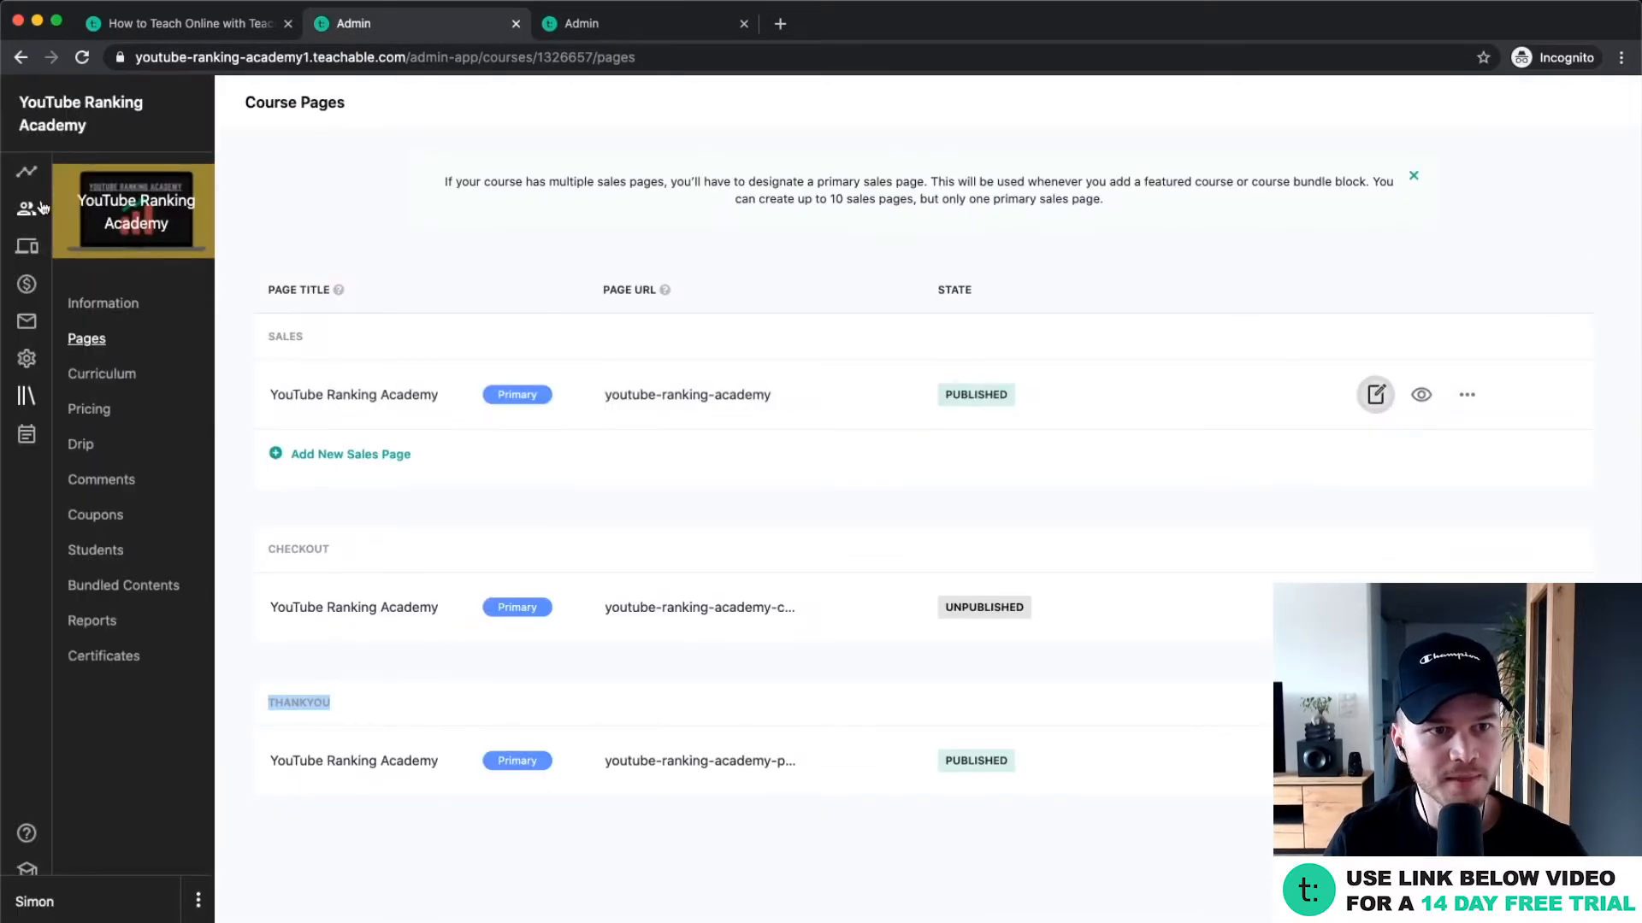
pyautogui.scroll(3, 45, 208)
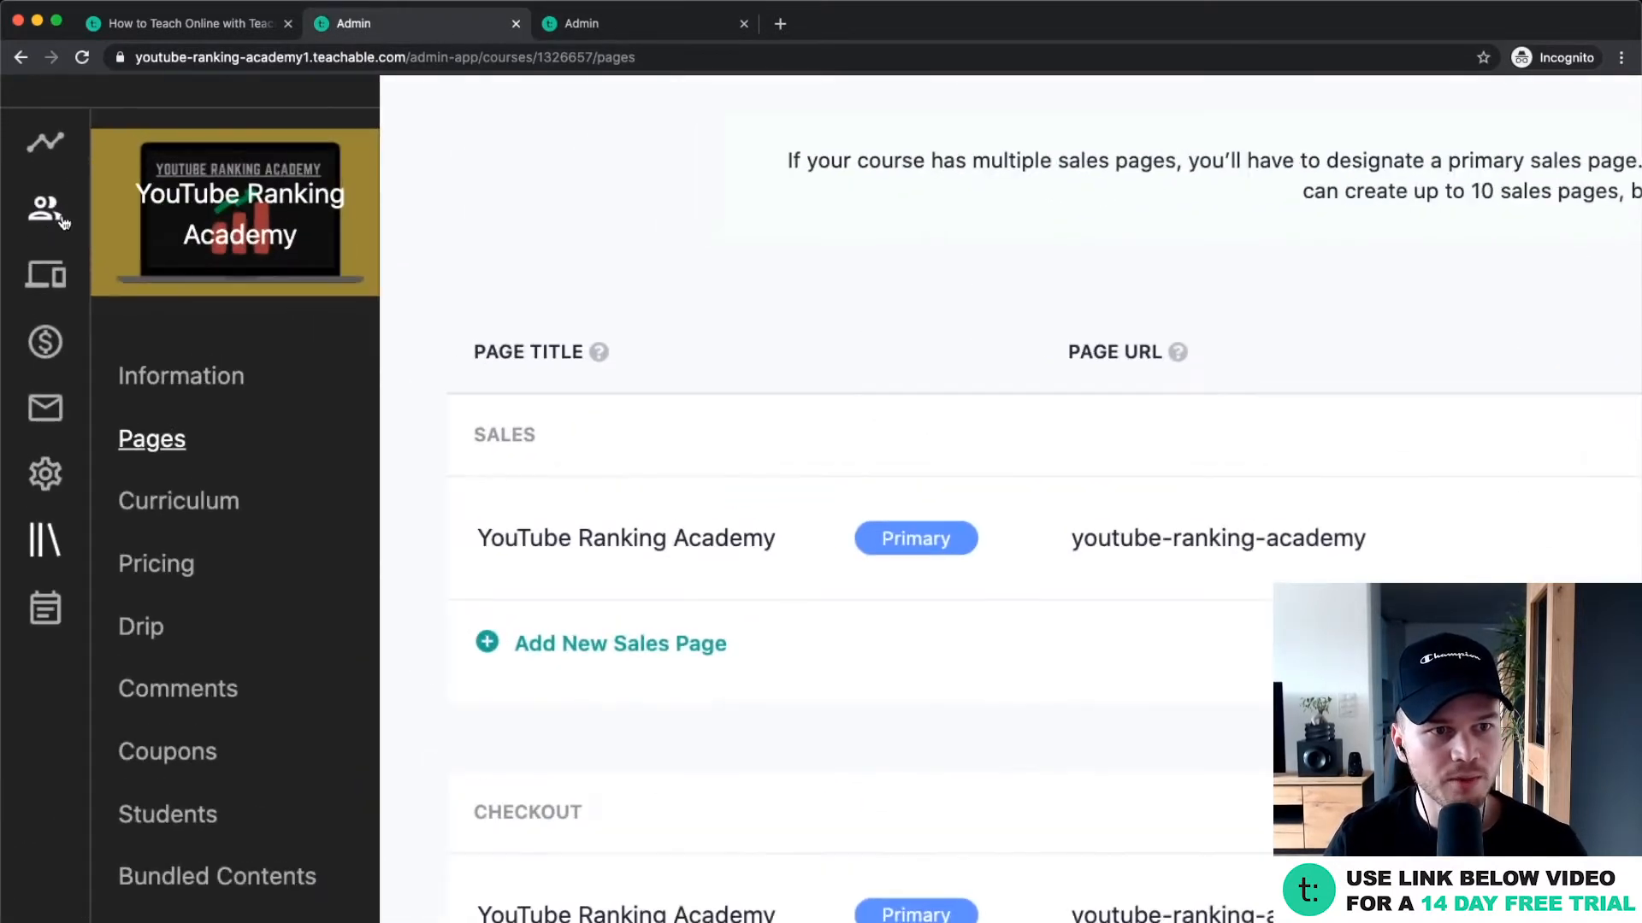
pyautogui.click(45, 278)
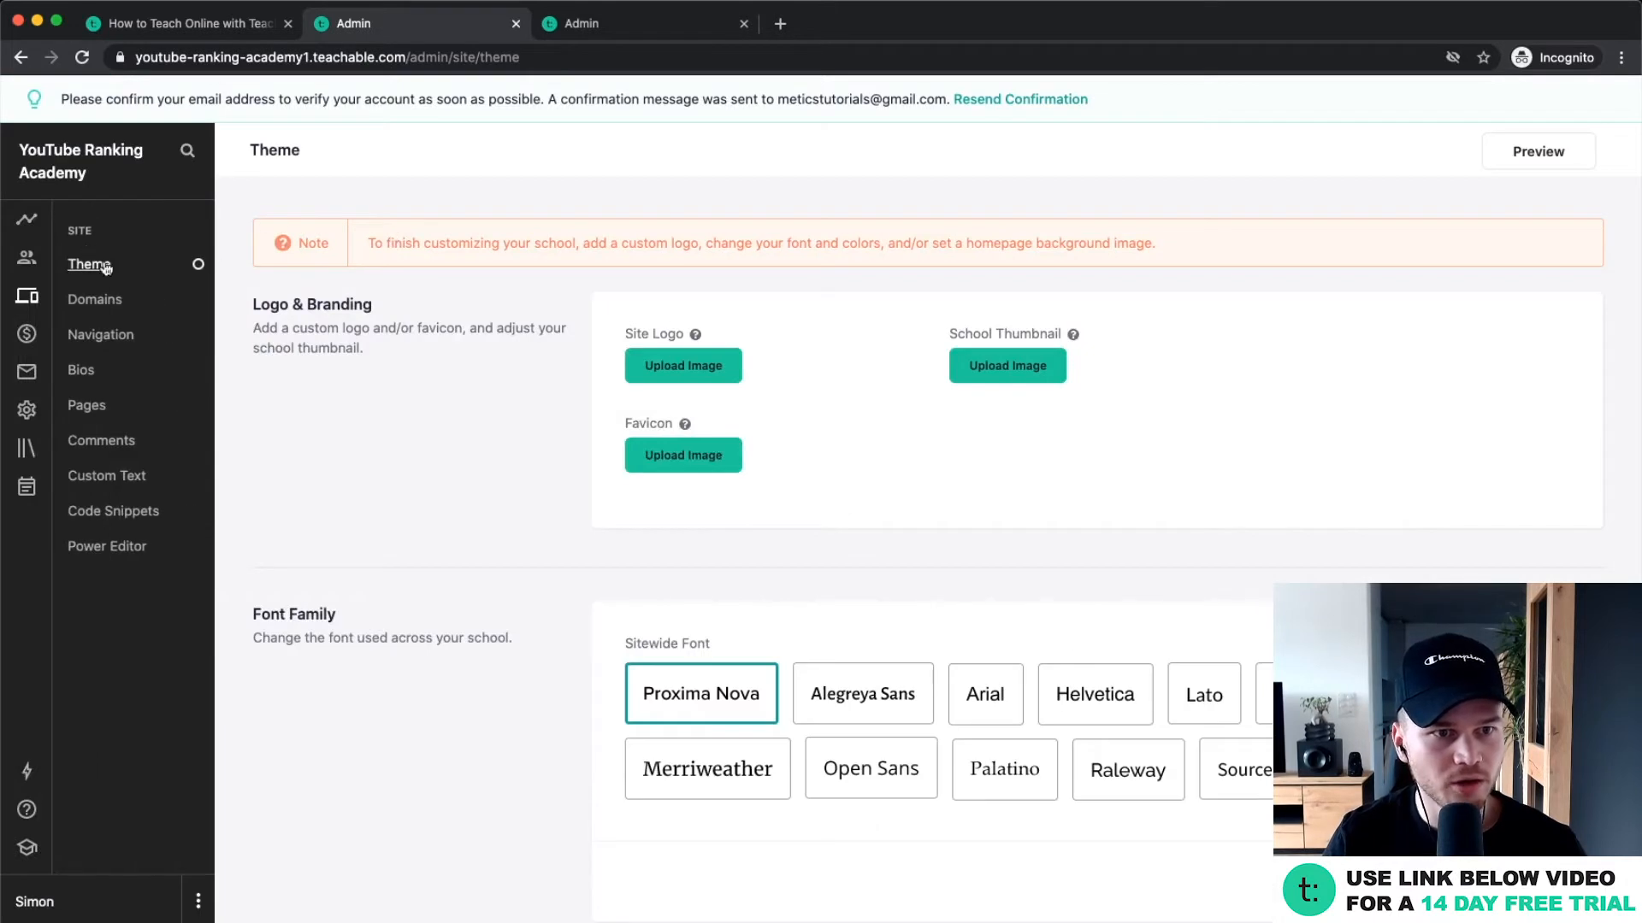
pyautogui.scroll(5, 137, 268)
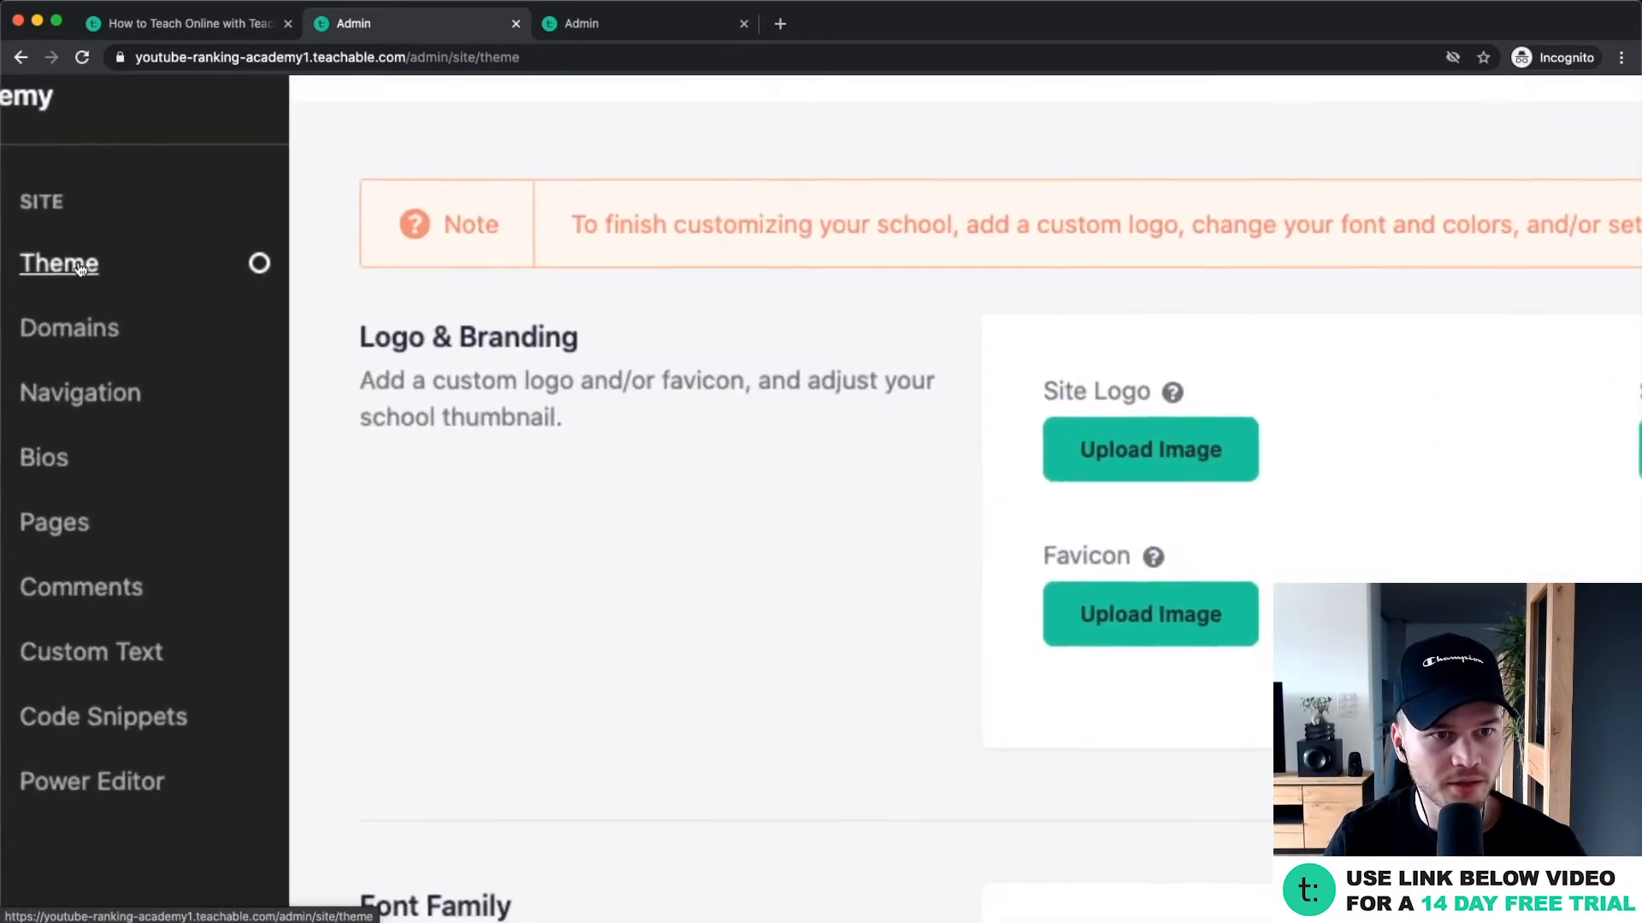
pyautogui.scroll(-5, 81, 269)
pyautogui.scroll(-1, 590, 342)
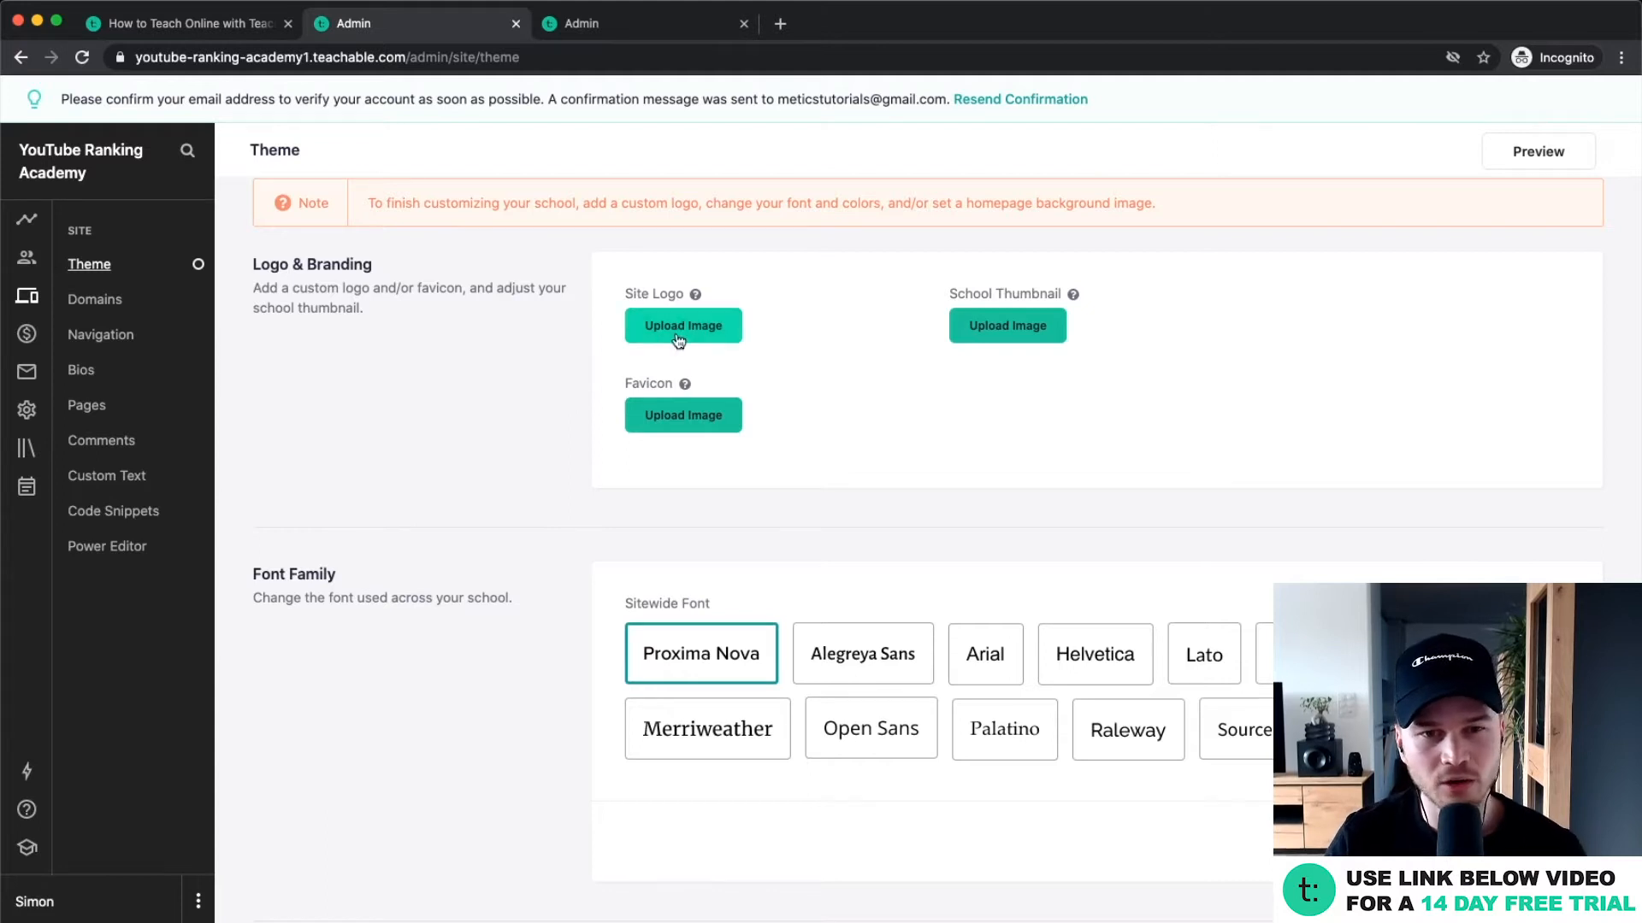
# Compare the theme's Site Logo setting with the school name in the sales page header.
pyautogui.scroll(5, 697, 332)
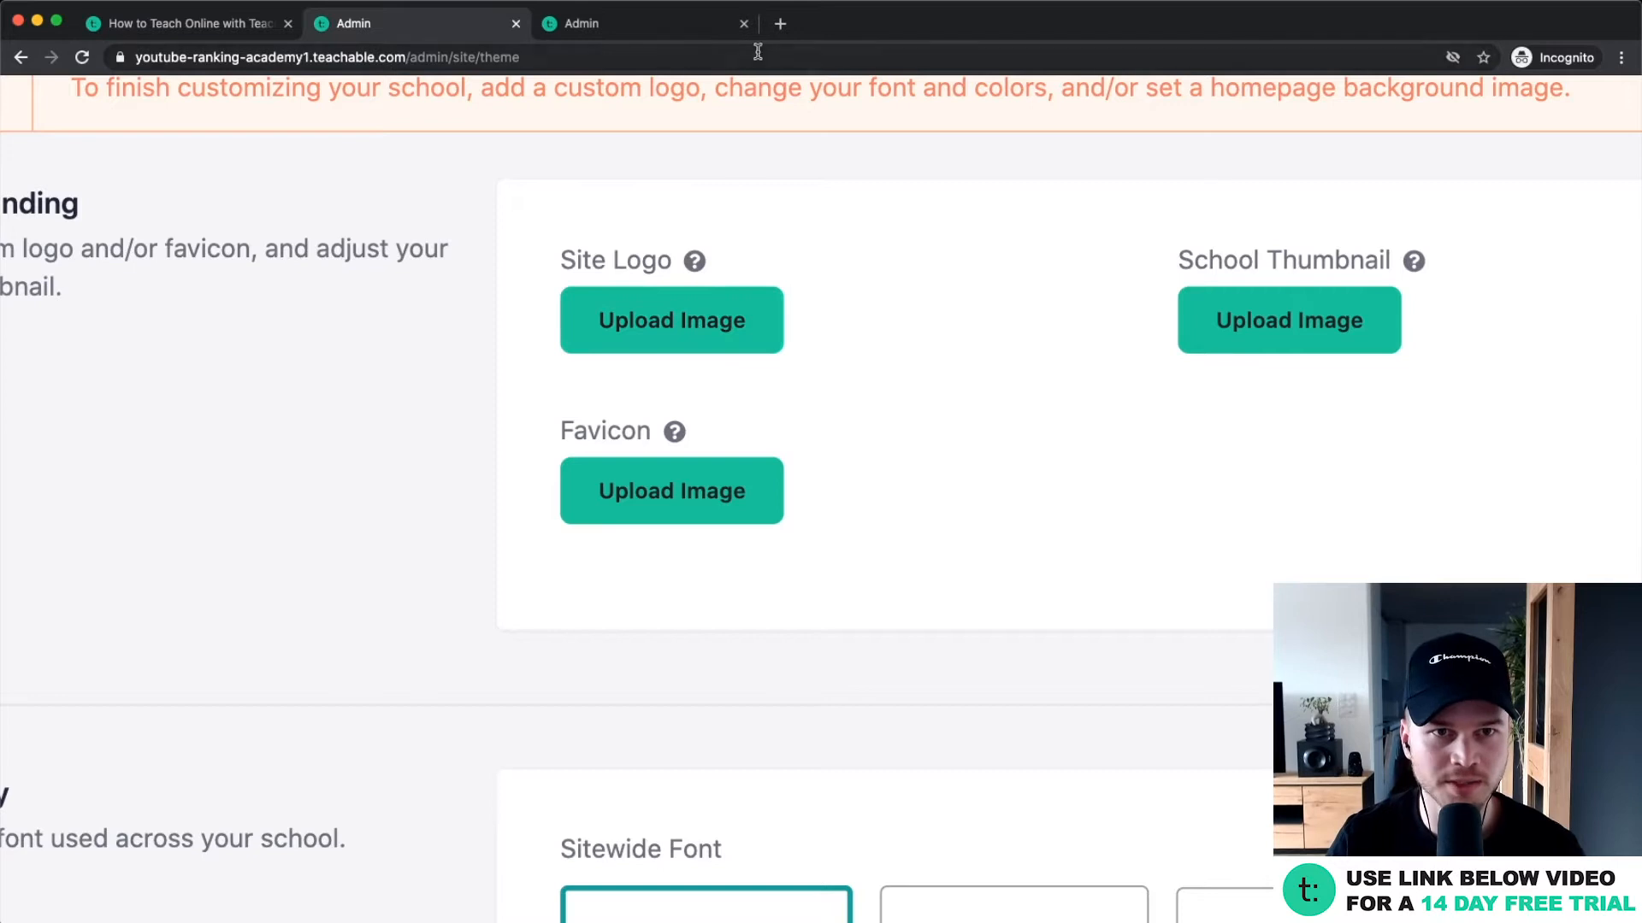
pyautogui.click(650, 23)
pyautogui.scroll(5, 660, 171)
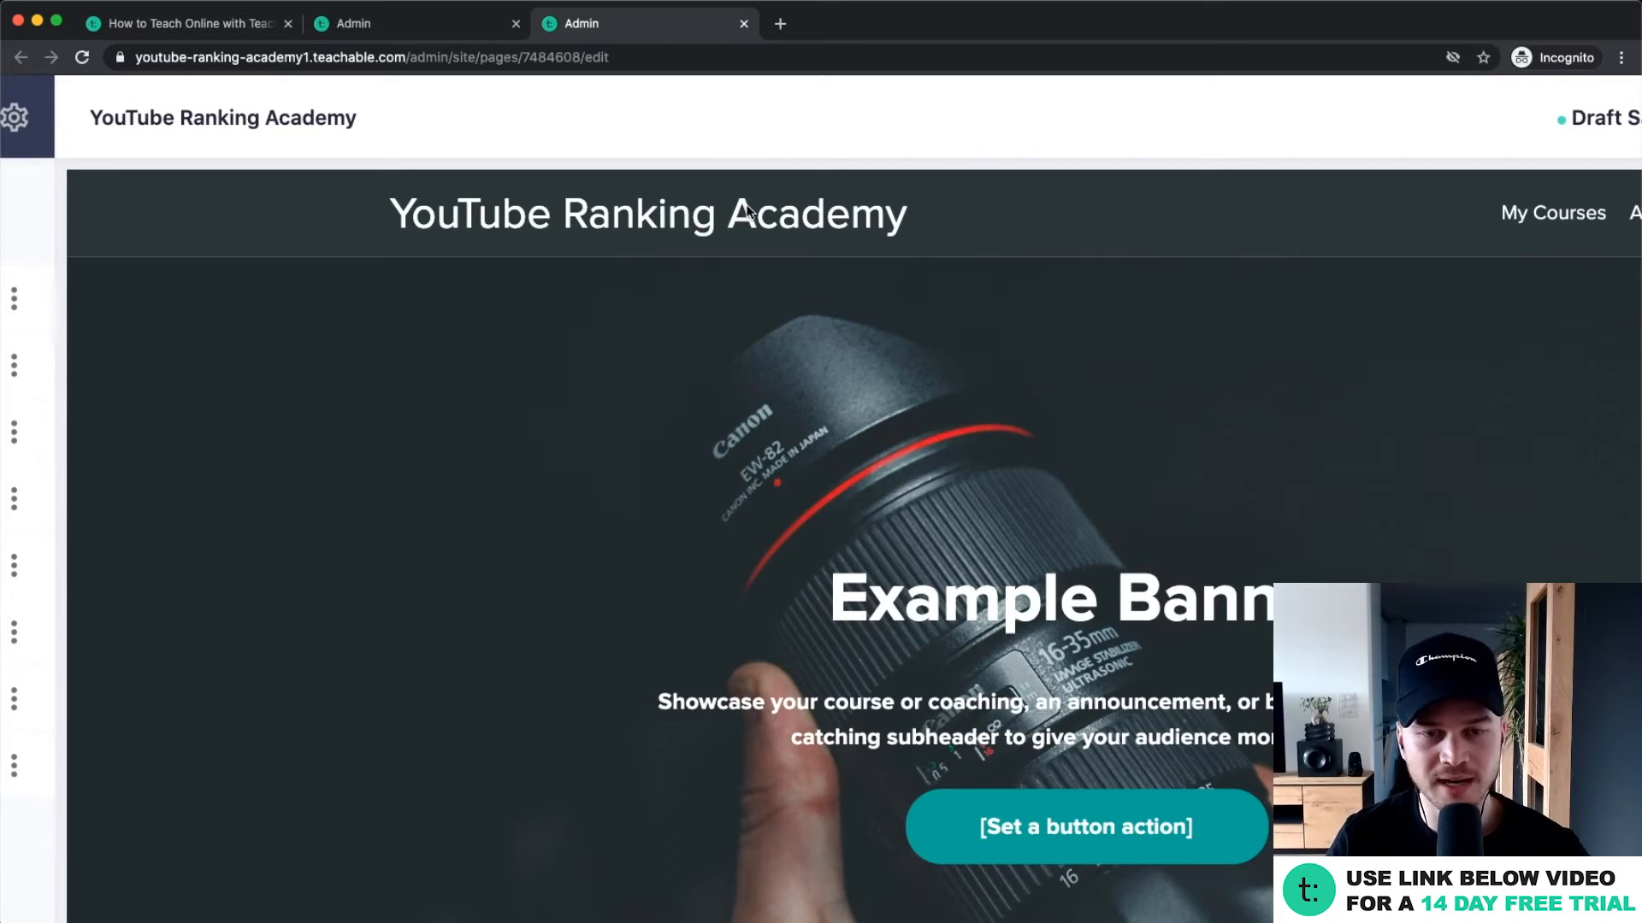
pyautogui.click(441, 32)
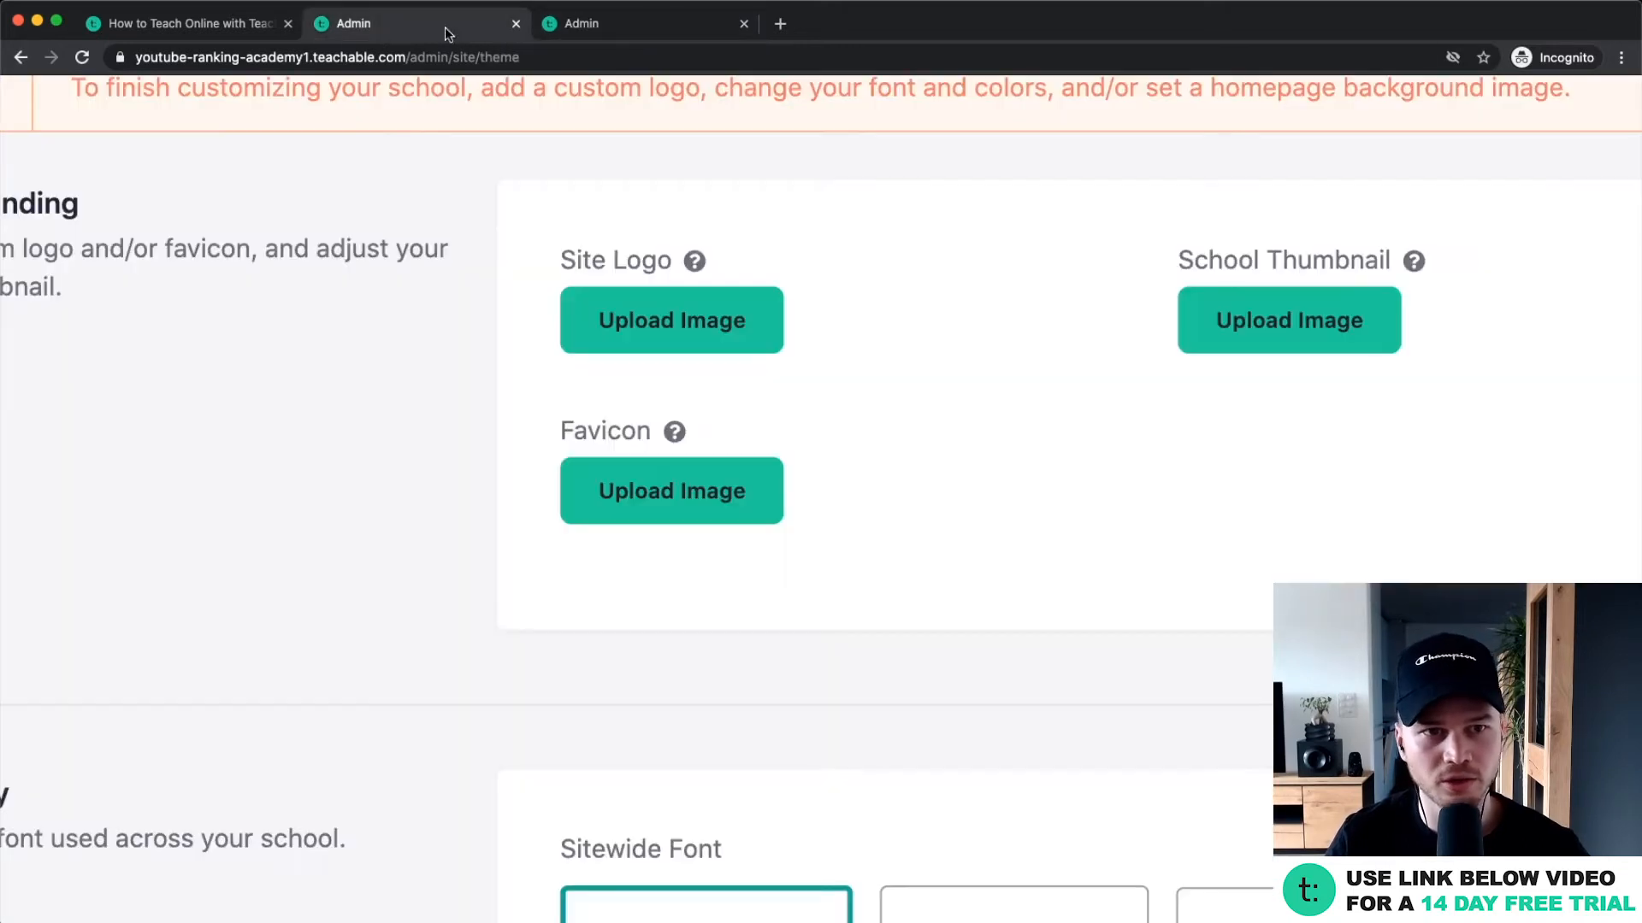
# Upload Course Image.png from the computer's Teachable Tutorial folder as the school thumbnail.
pyautogui.hscroll(2, 1274, 321)
pyautogui.scroll(-5, 1272, 325)
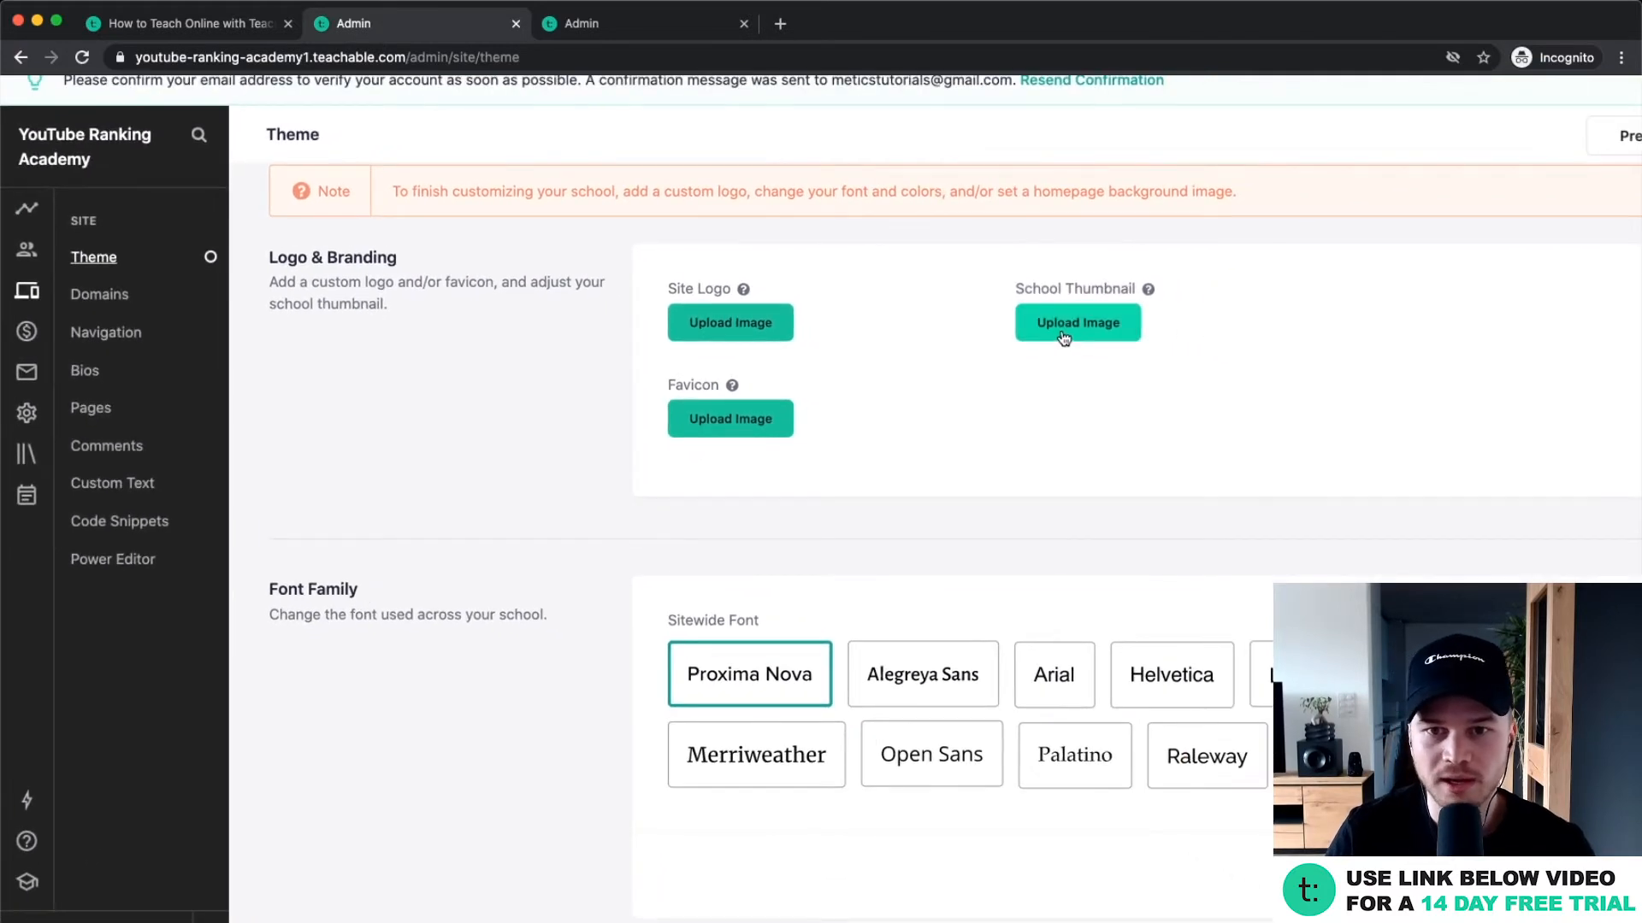
pyautogui.click(1063, 339)
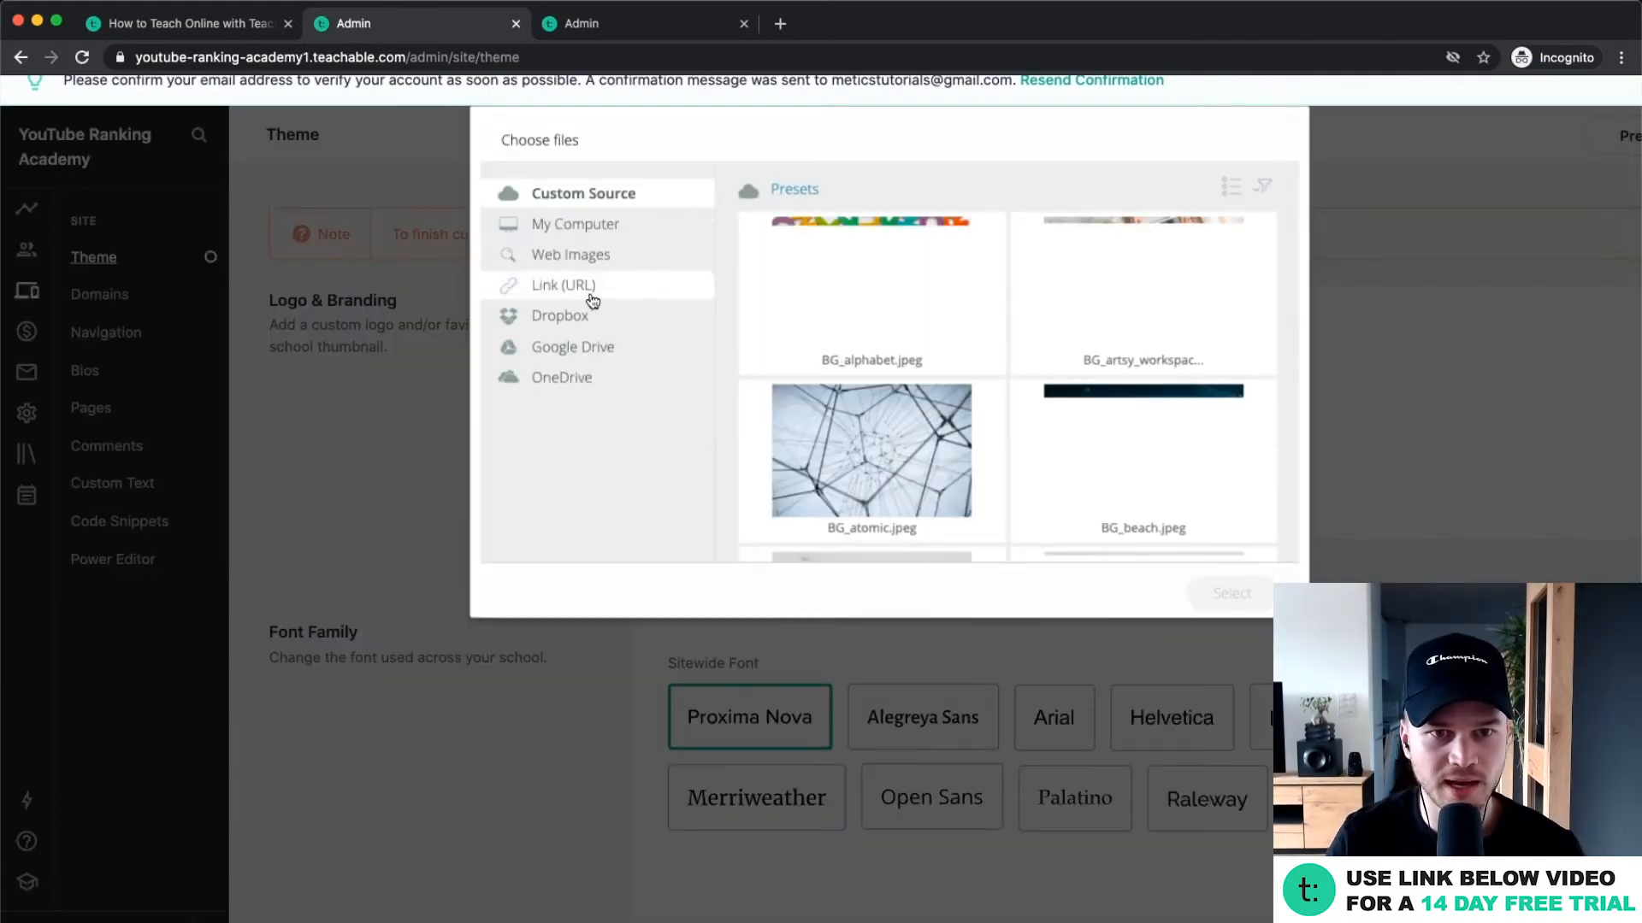
pyautogui.click(574, 226)
pyautogui.click(1006, 419)
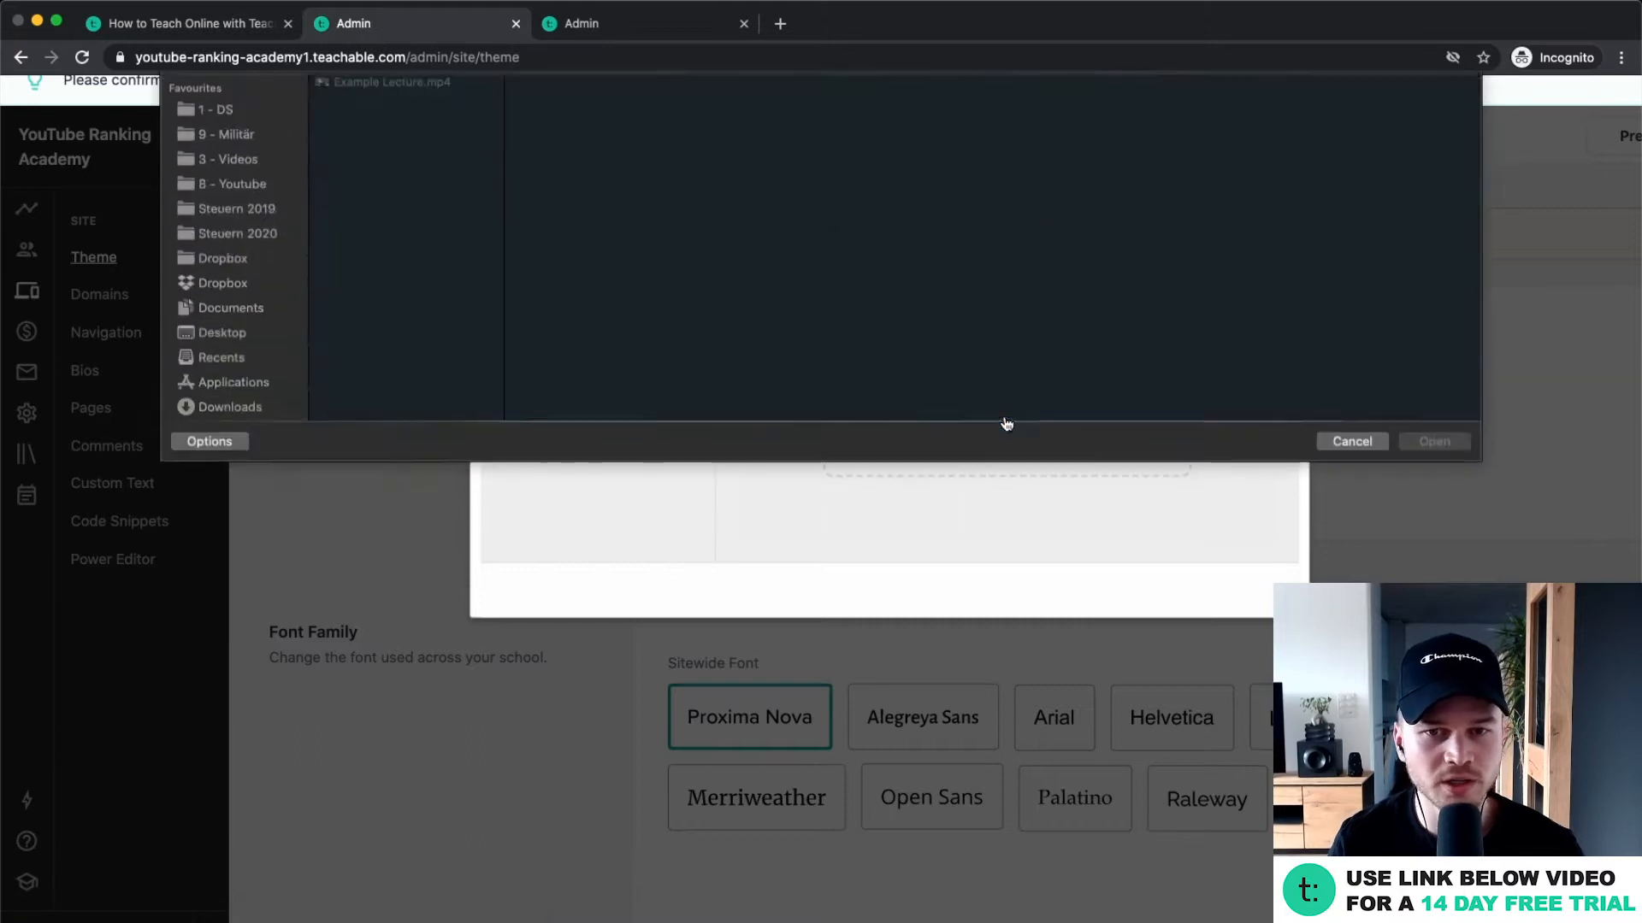
pyautogui.click(787, 92)
pyautogui.click(807, 119)
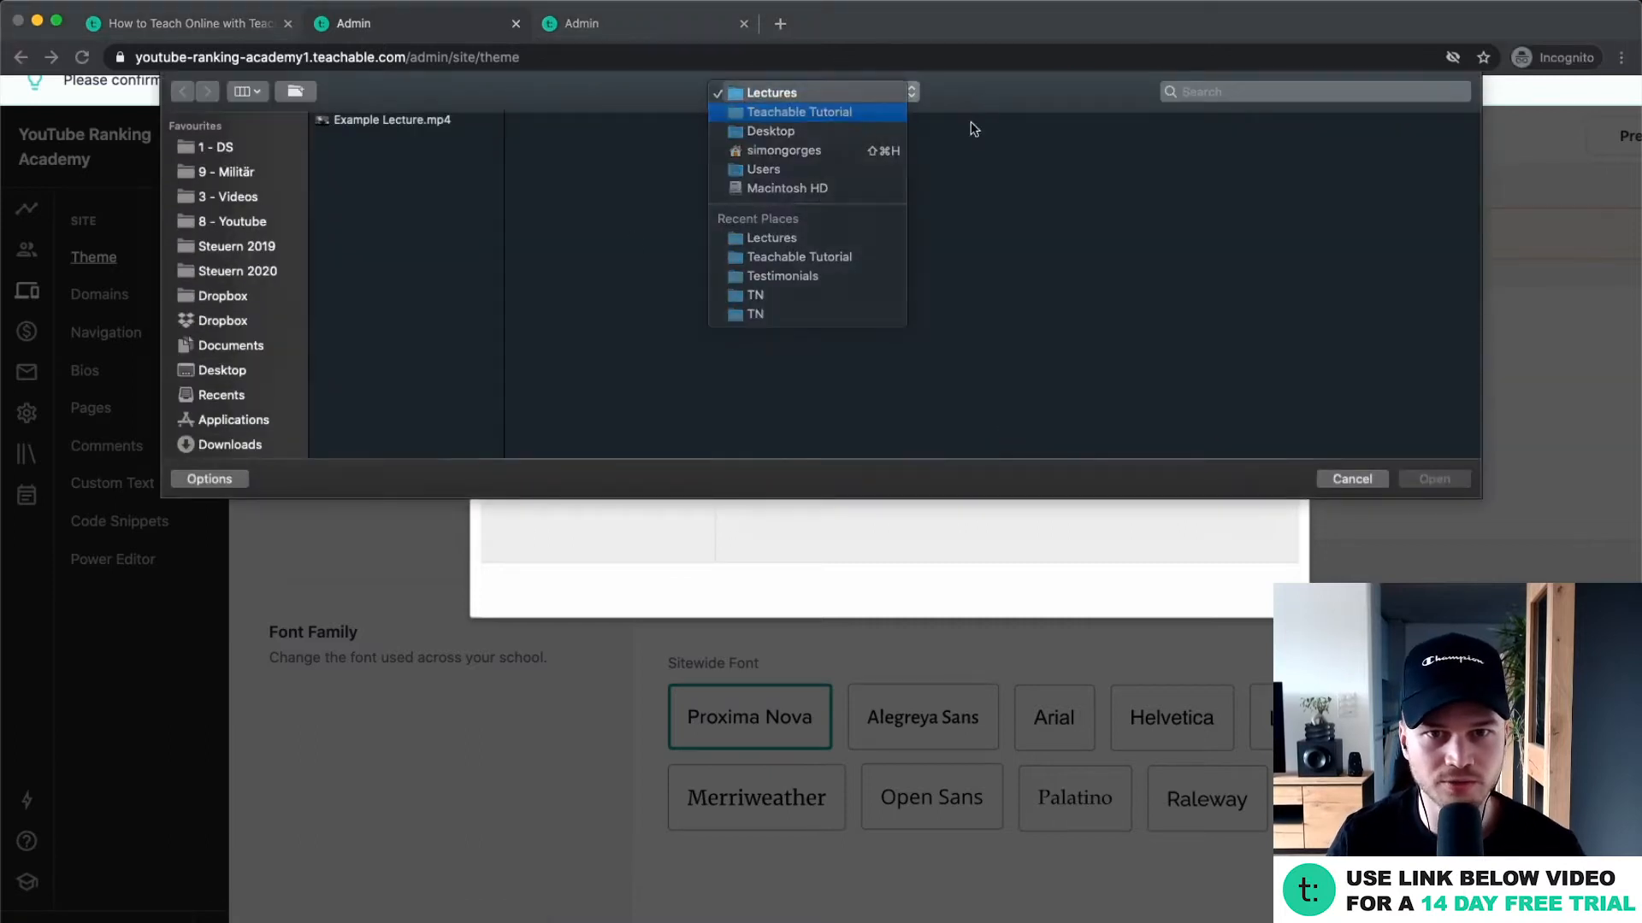
pyautogui.click(565, 137)
pyautogui.keyDown('shift'); pyautogui.click(563, 127); pyautogui.keyUp('shift')
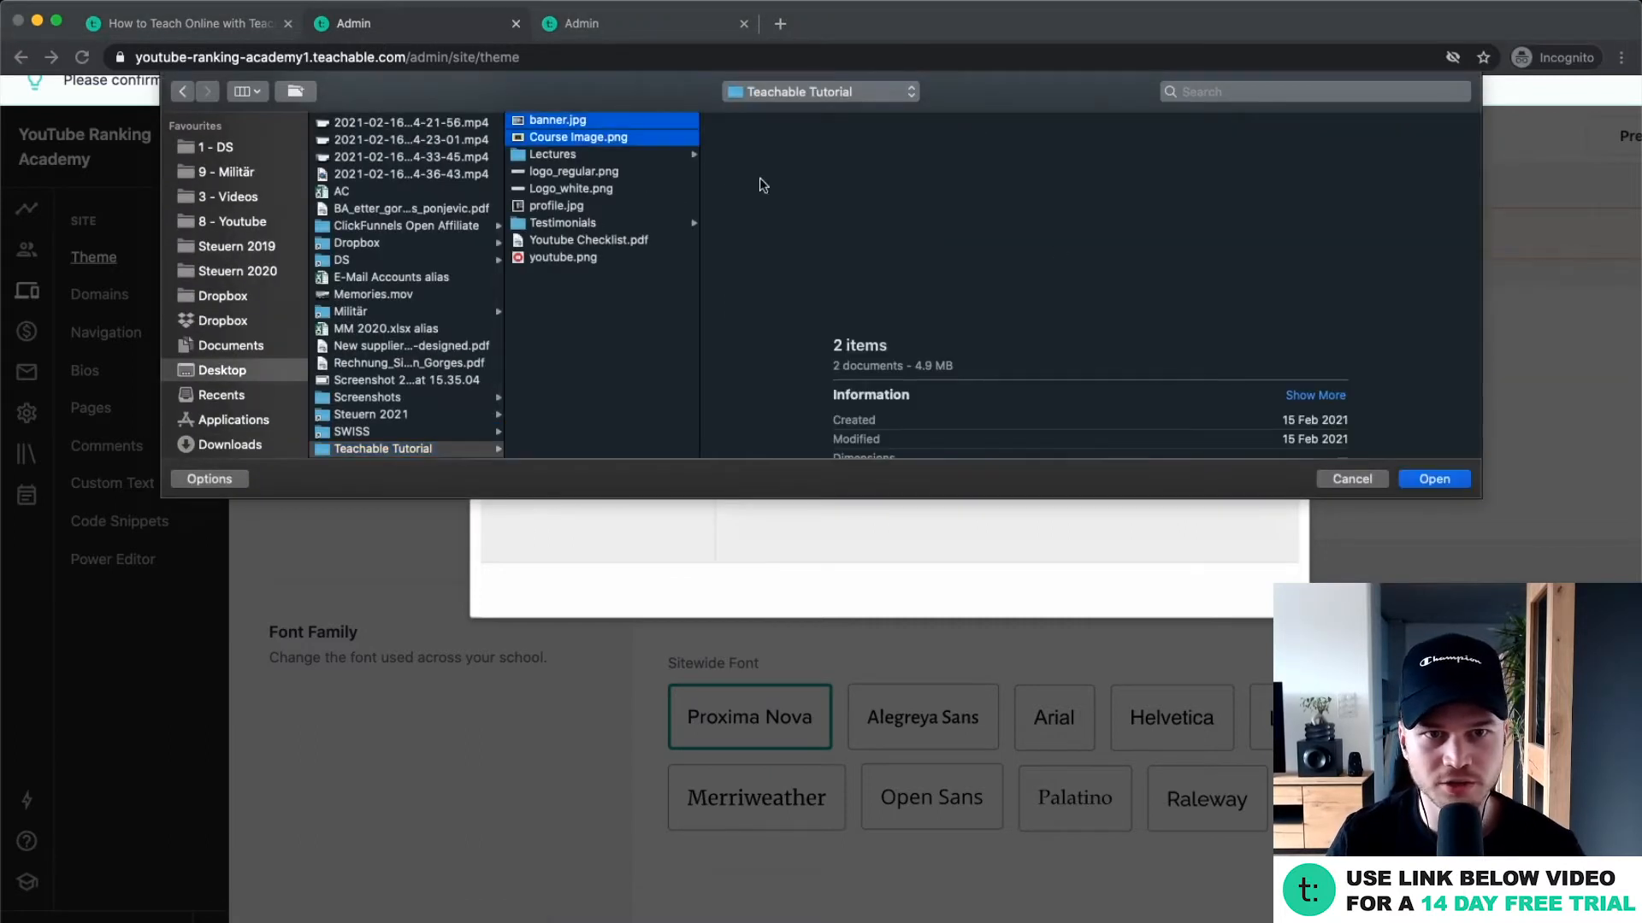
pyautogui.click(633, 137)
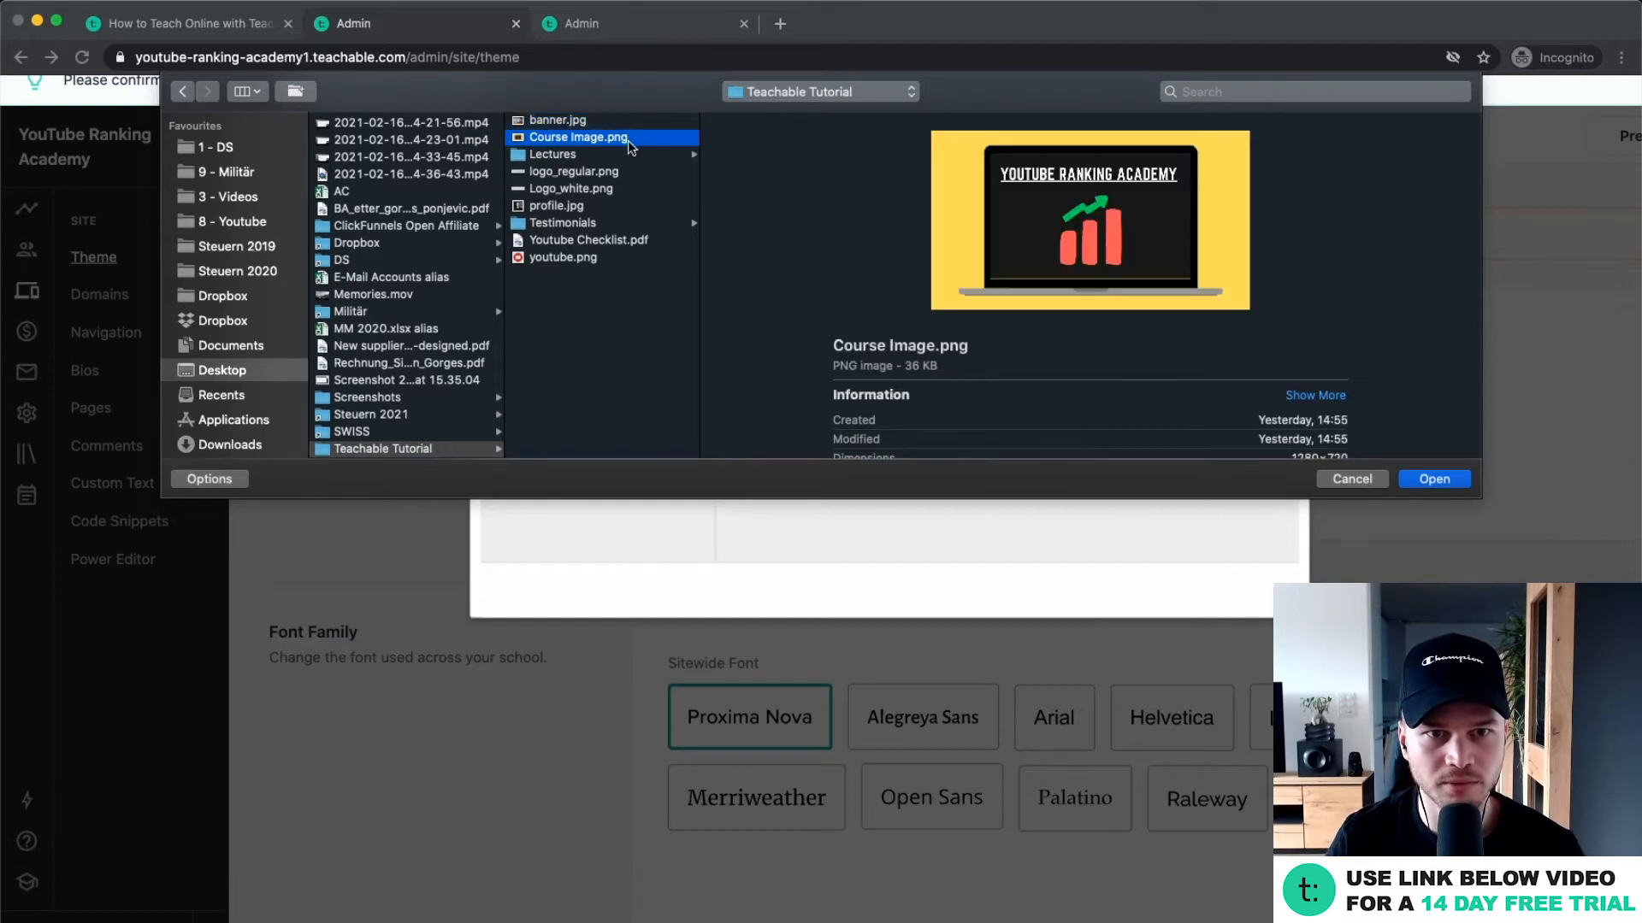
pyautogui.click(1418, 485)
pyautogui.click(1227, 573)
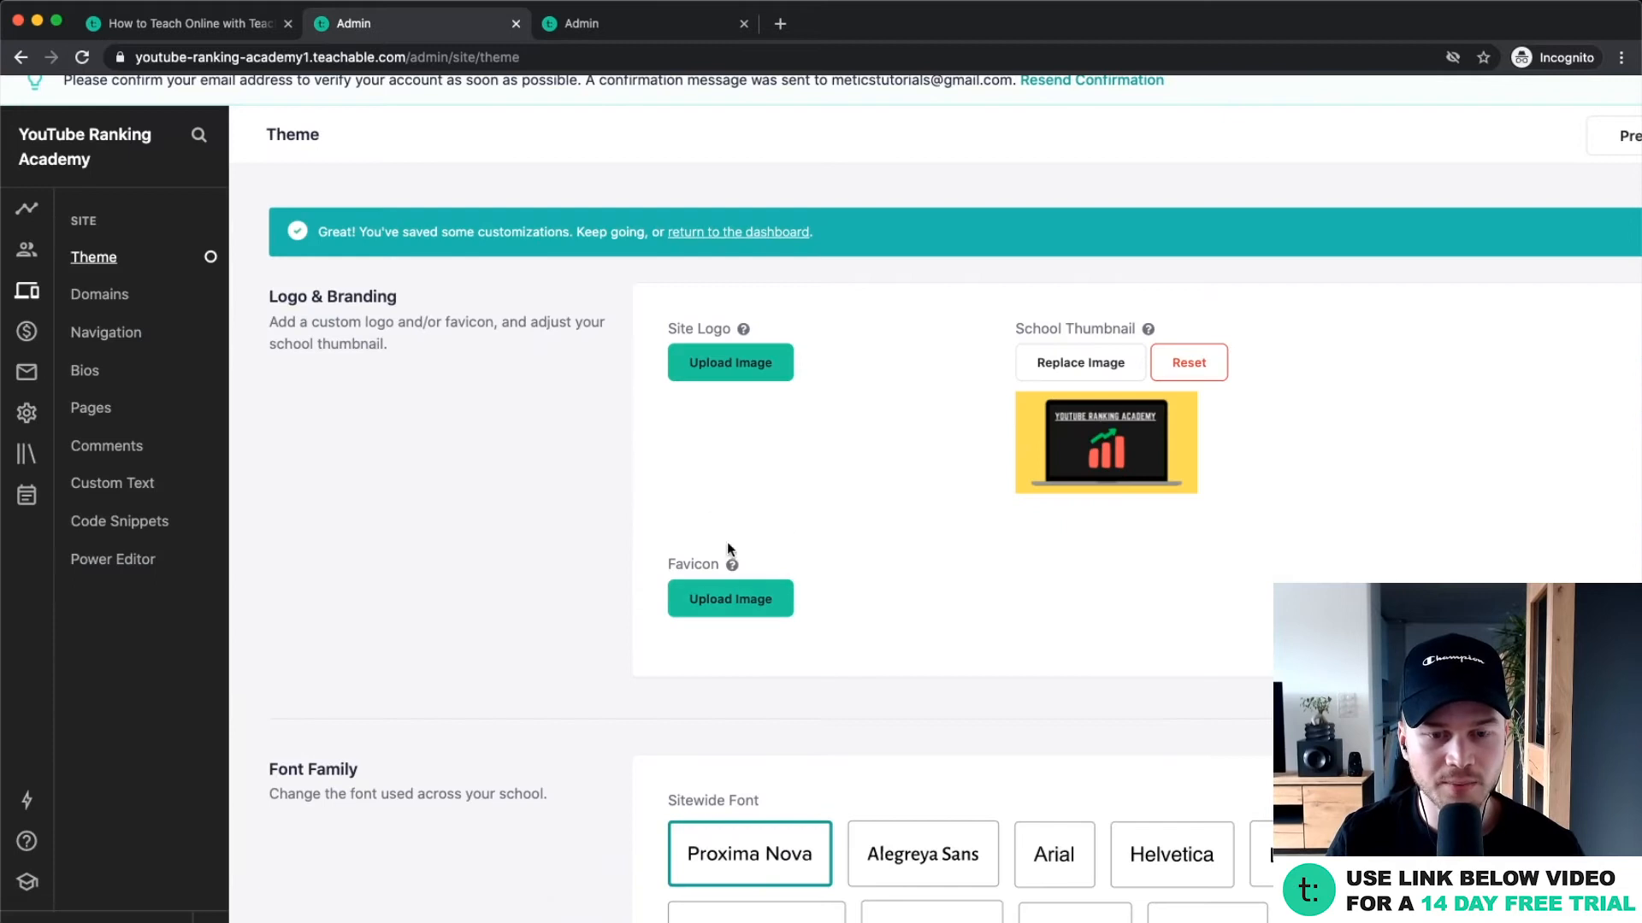
# Return to the sales page editor.
pyautogui.scroll(3, 752, 593)
pyautogui.click(676, 24)
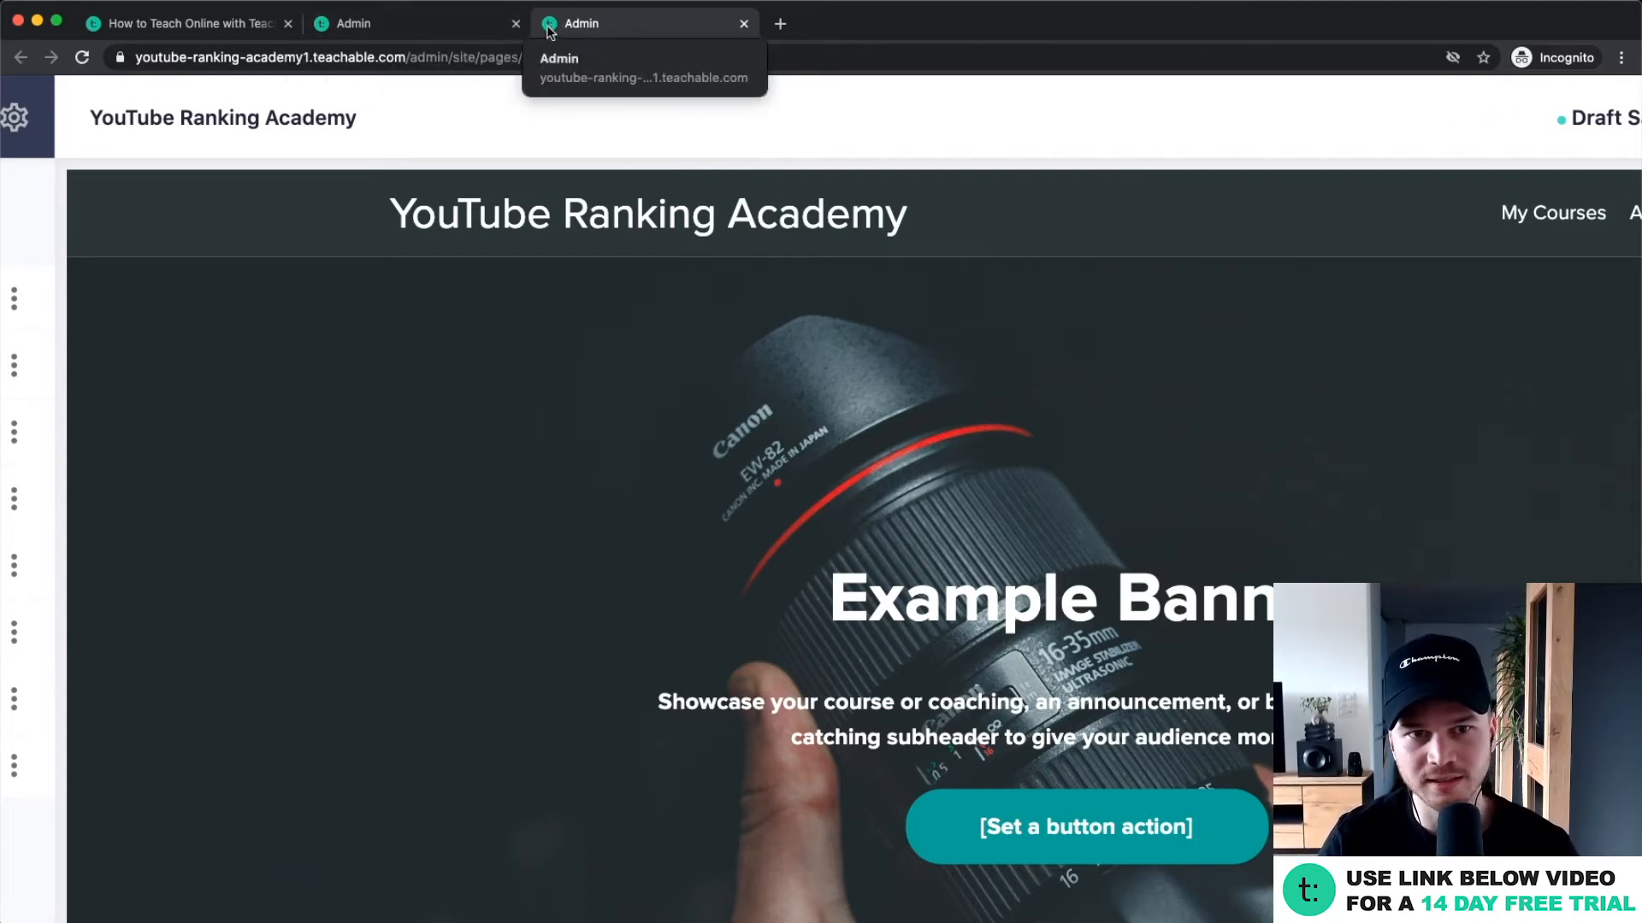
# Upload youtube.png from the computer's Teachable Tutorial folder as the school's favicon in the theme settings.
pyautogui.click(377, 23)
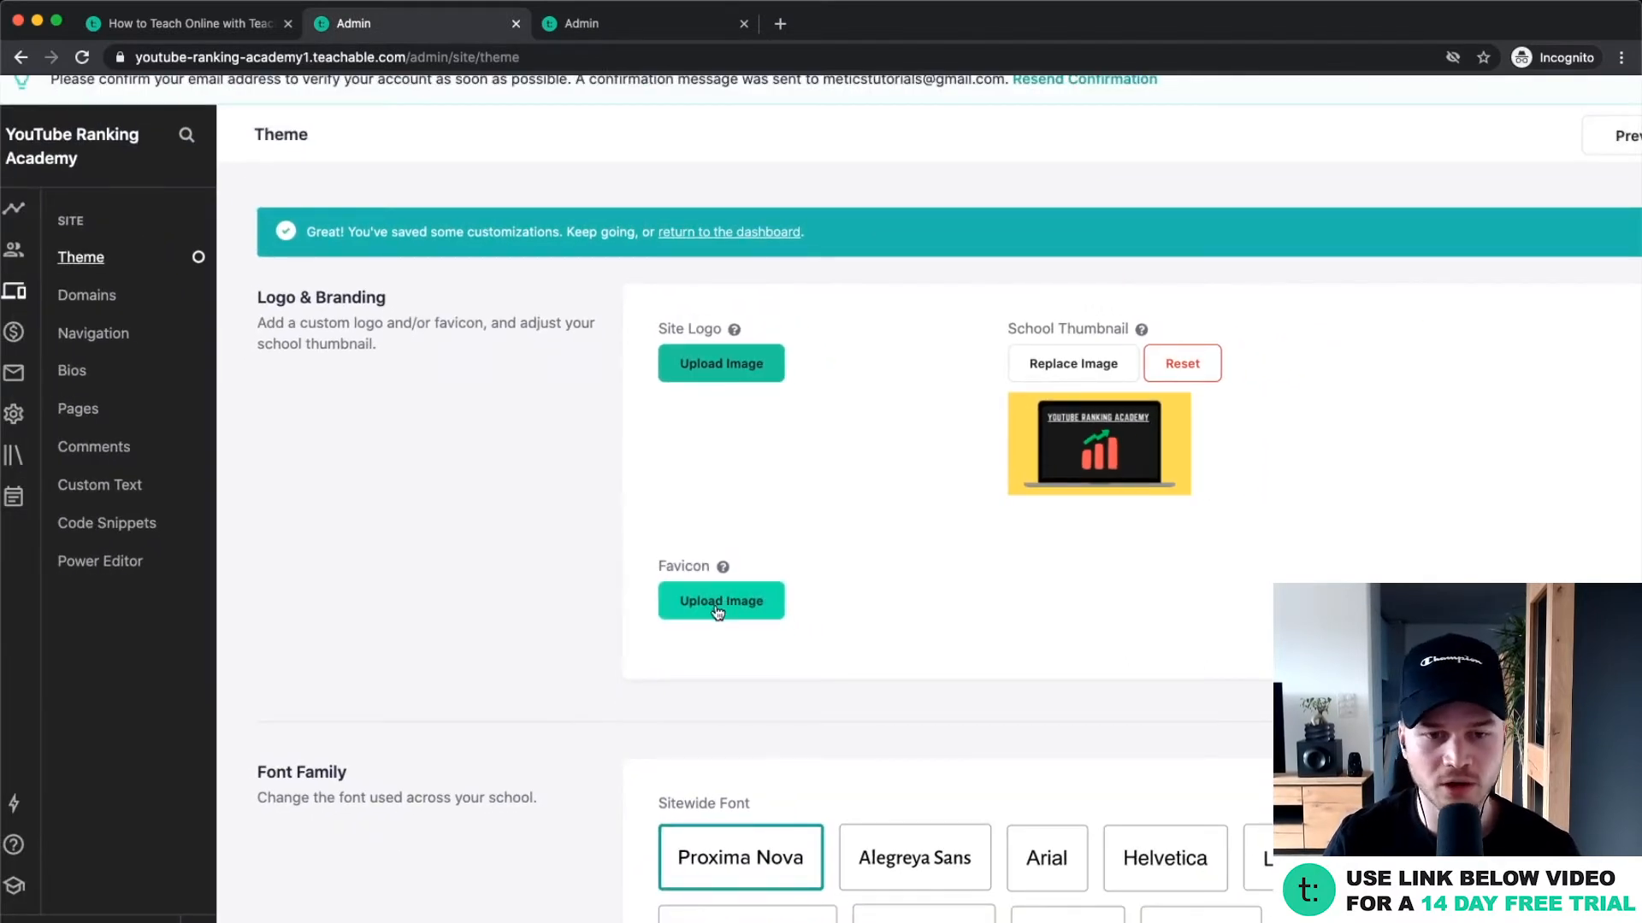
pyautogui.click(717, 606)
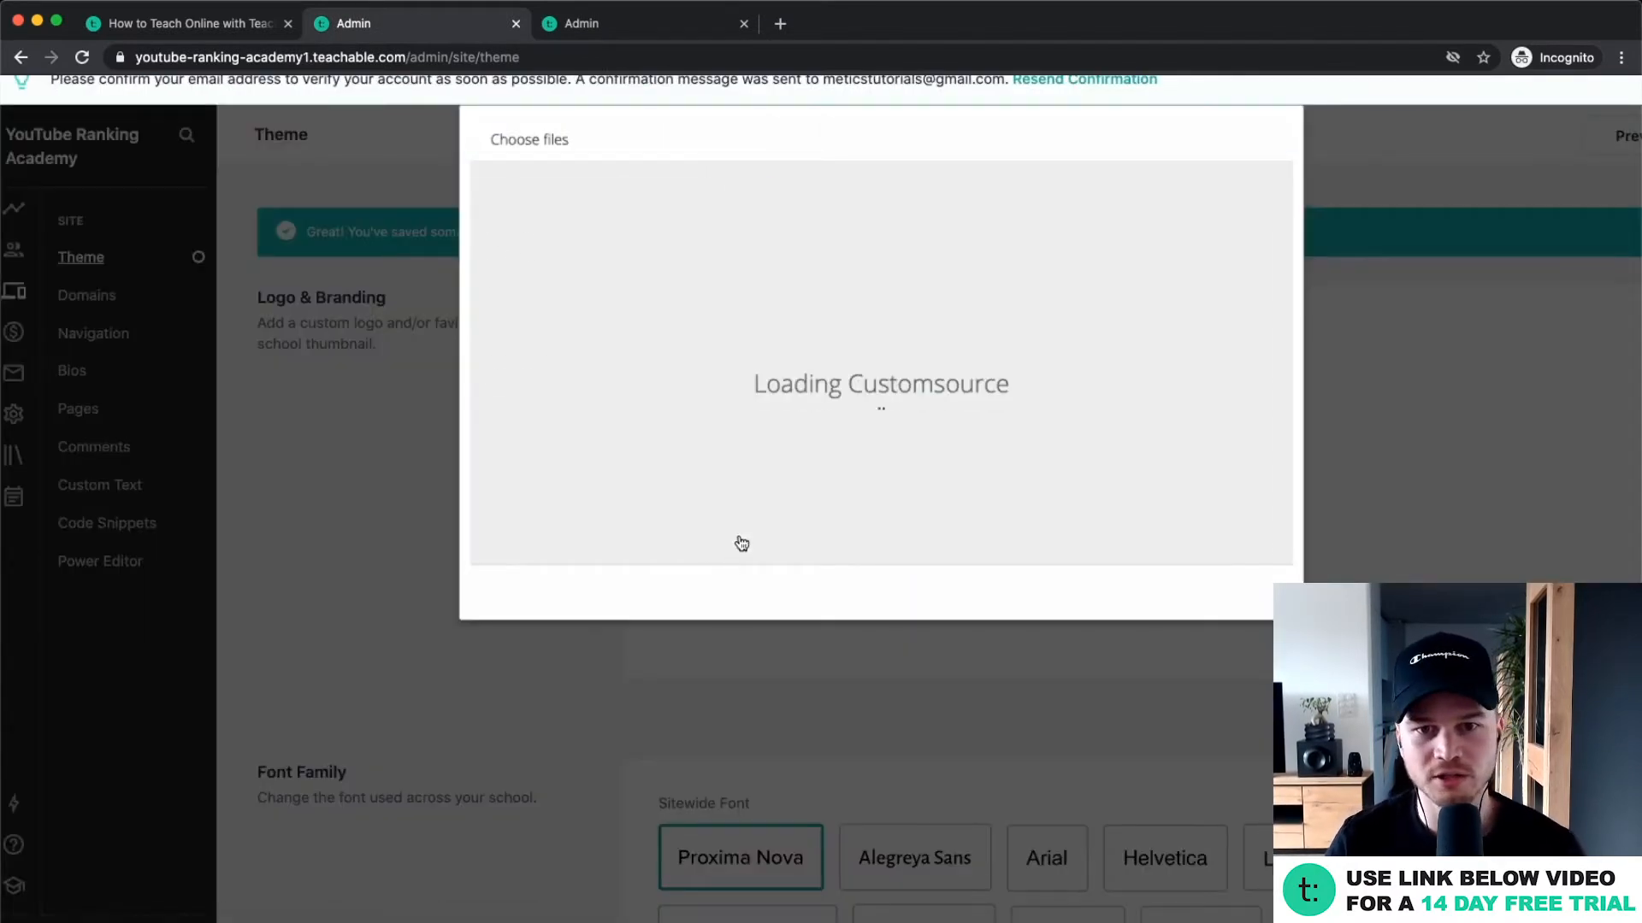
pyautogui.click(570, 229)
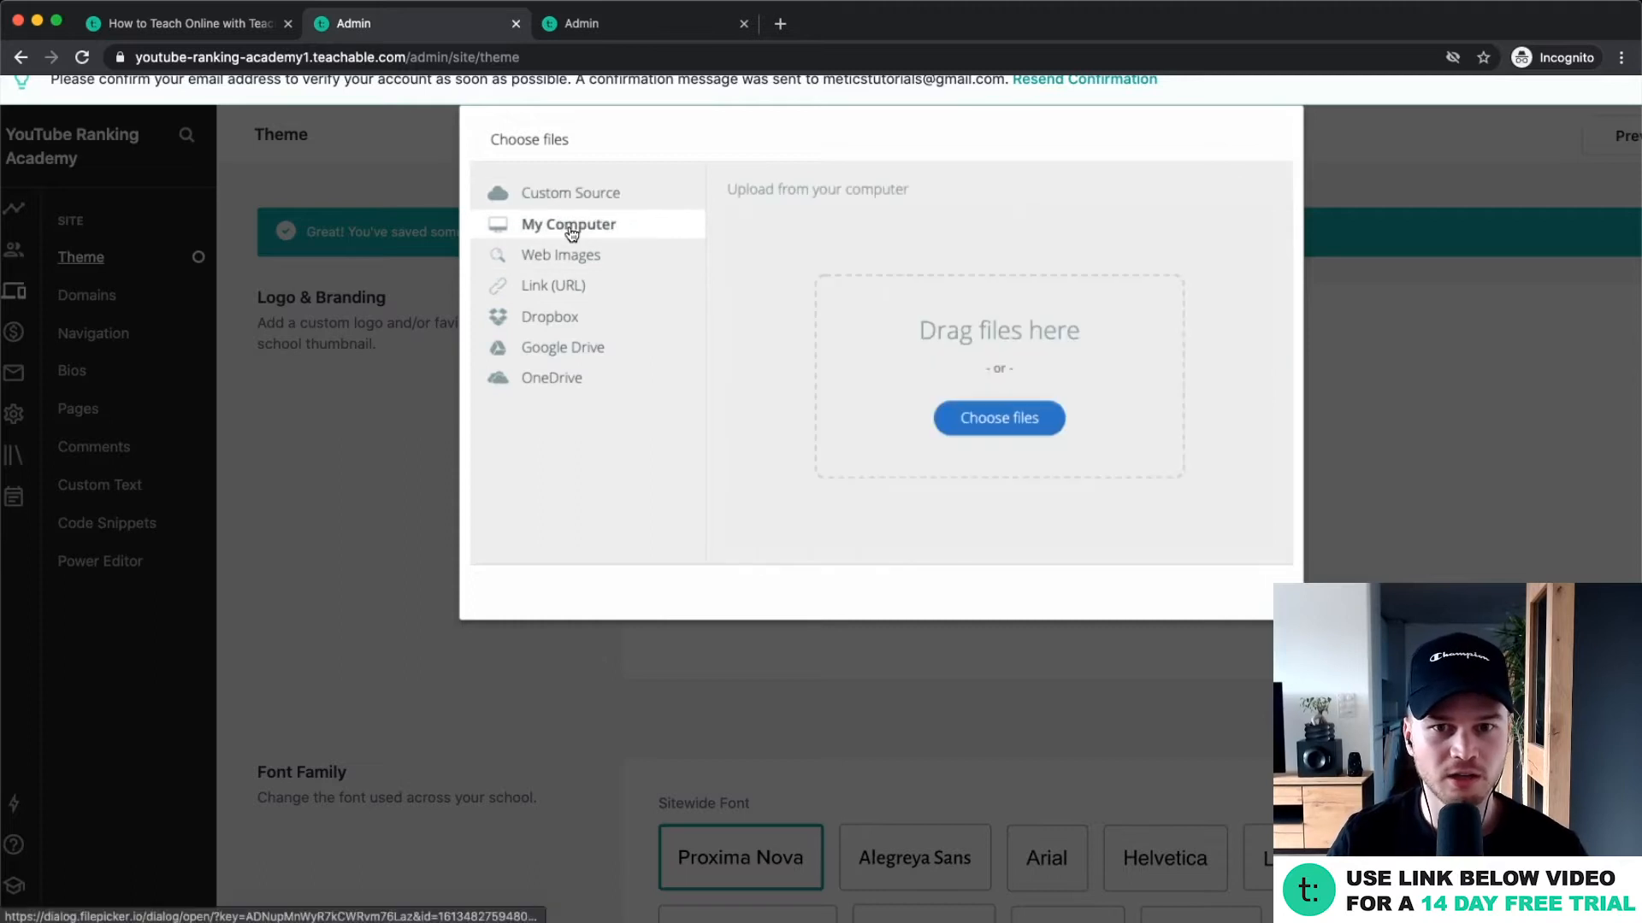
pyautogui.click(992, 418)
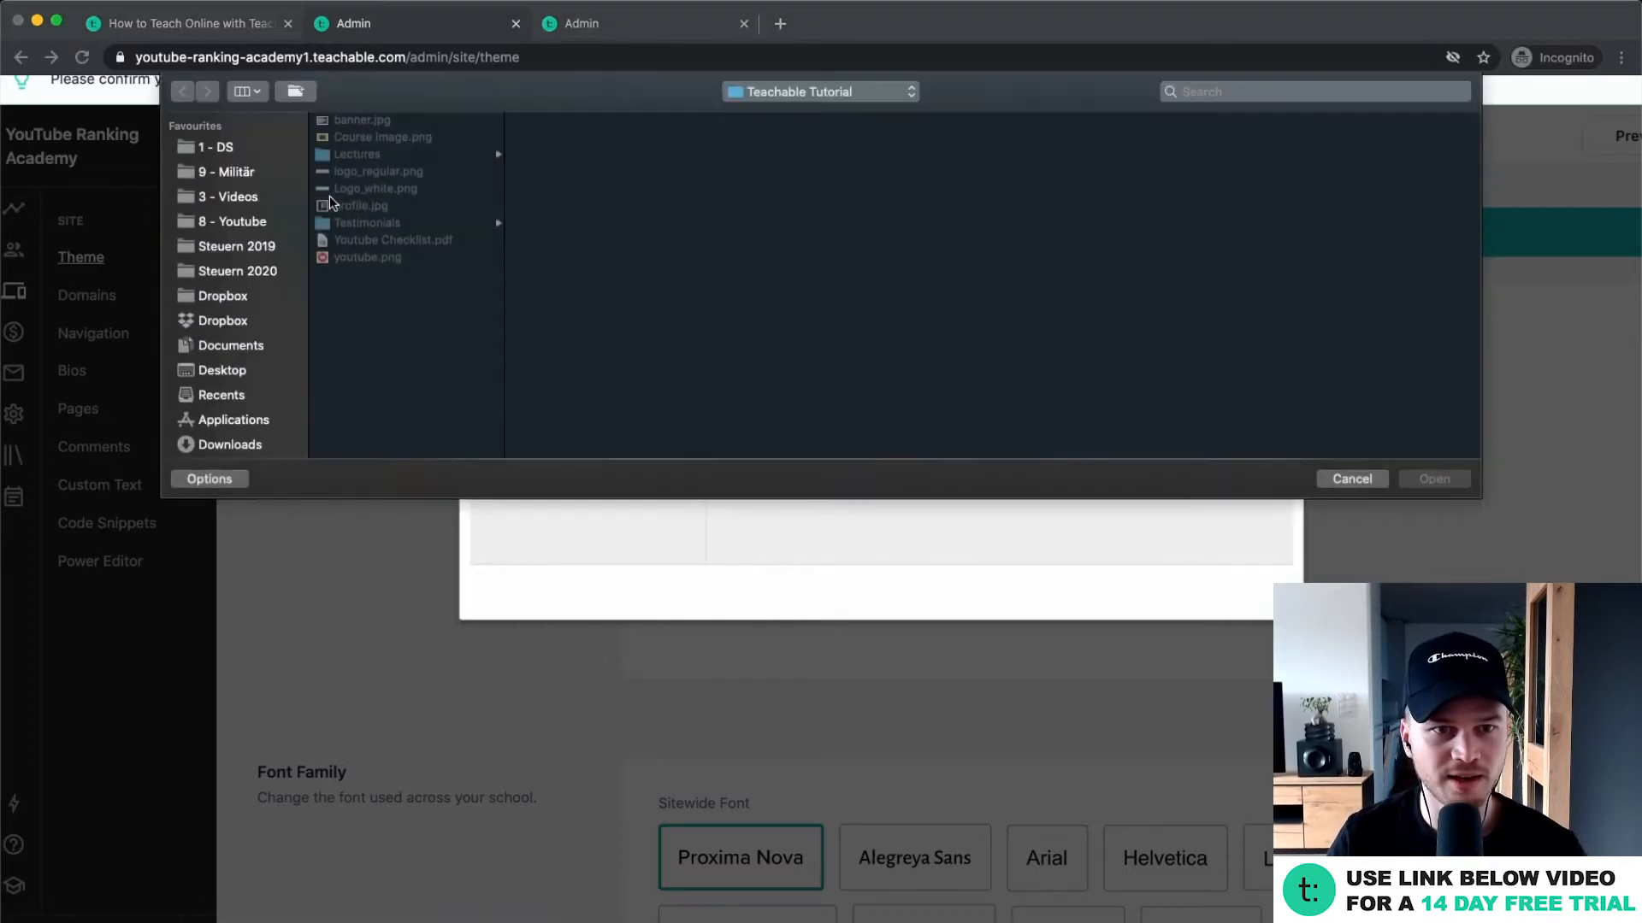
pyautogui.click(363, 259)
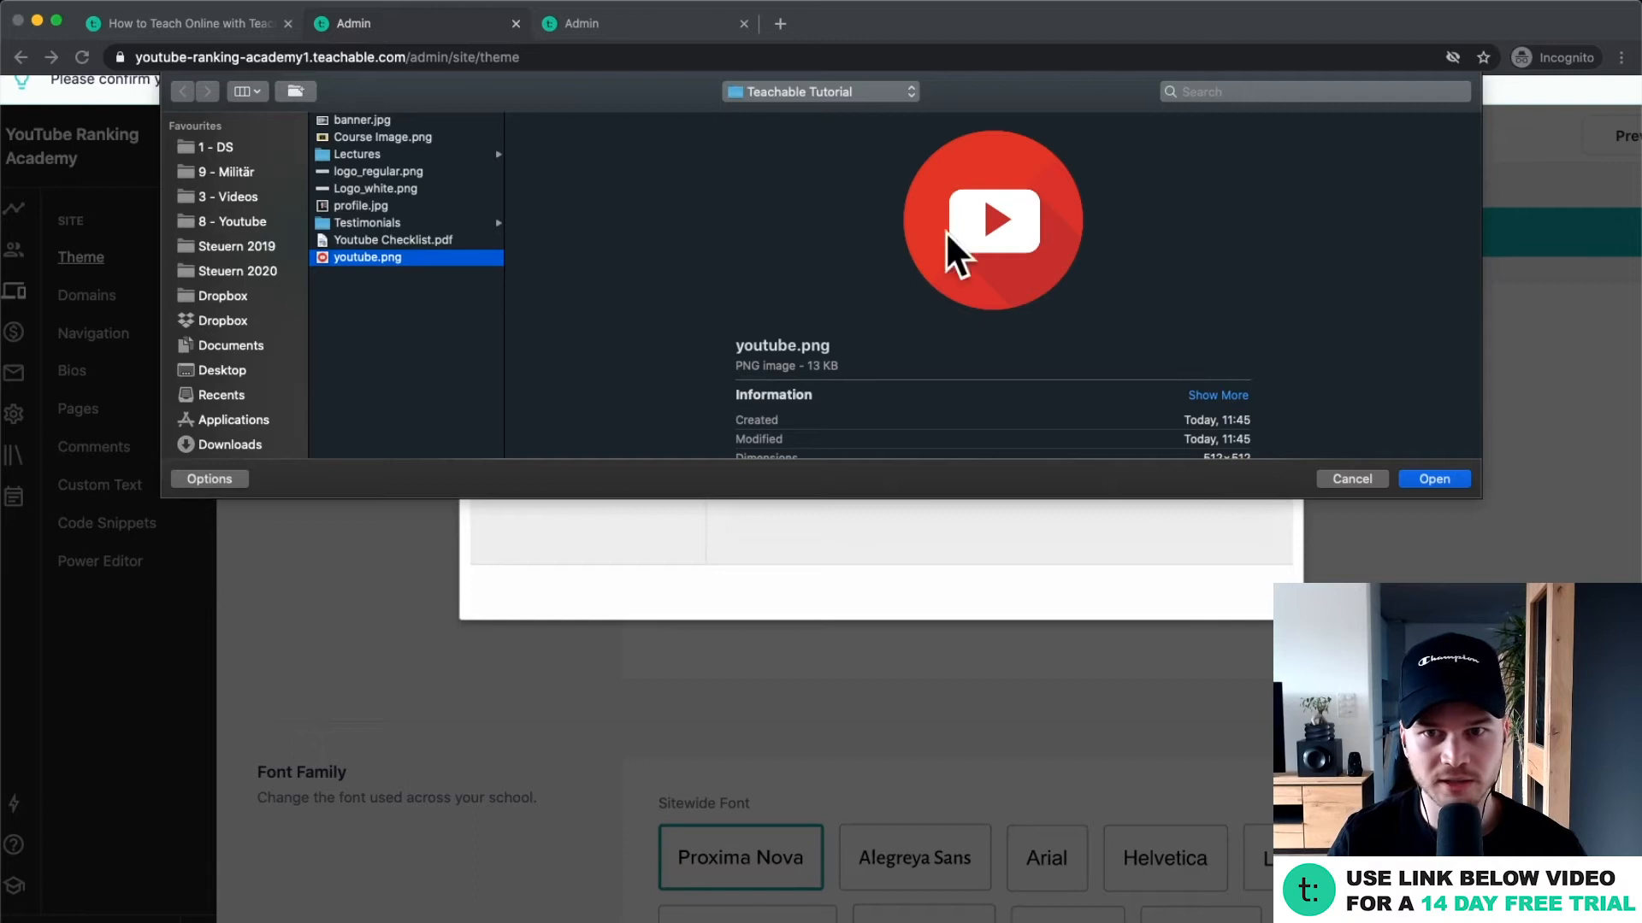
pyautogui.click(1435, 478)
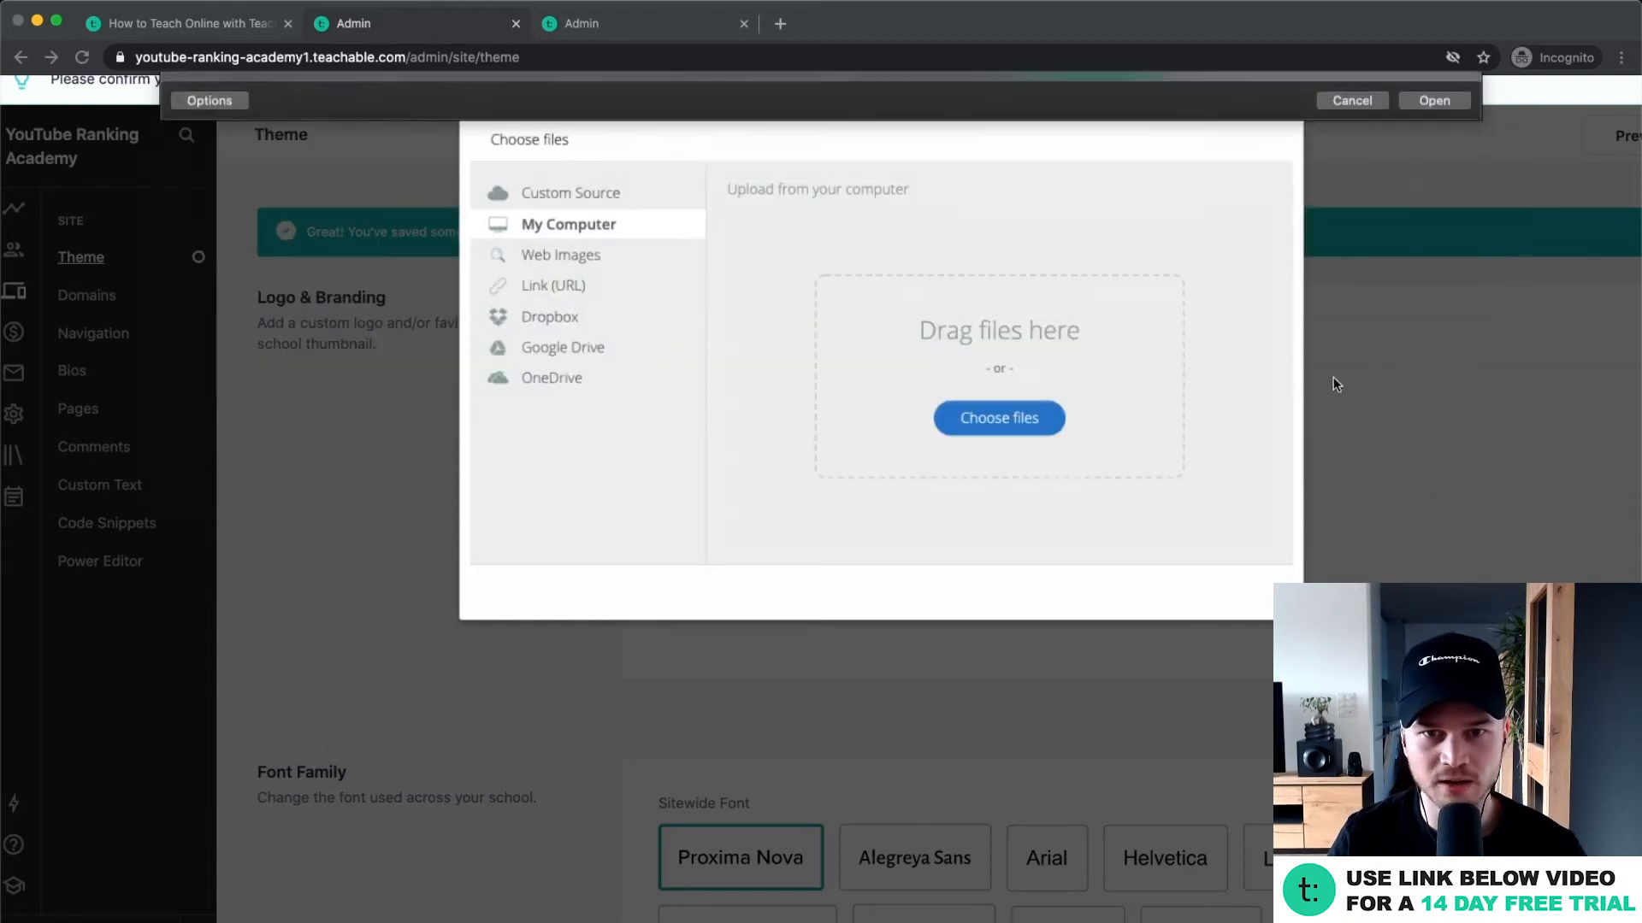
pyautogui.click(1218, 597)
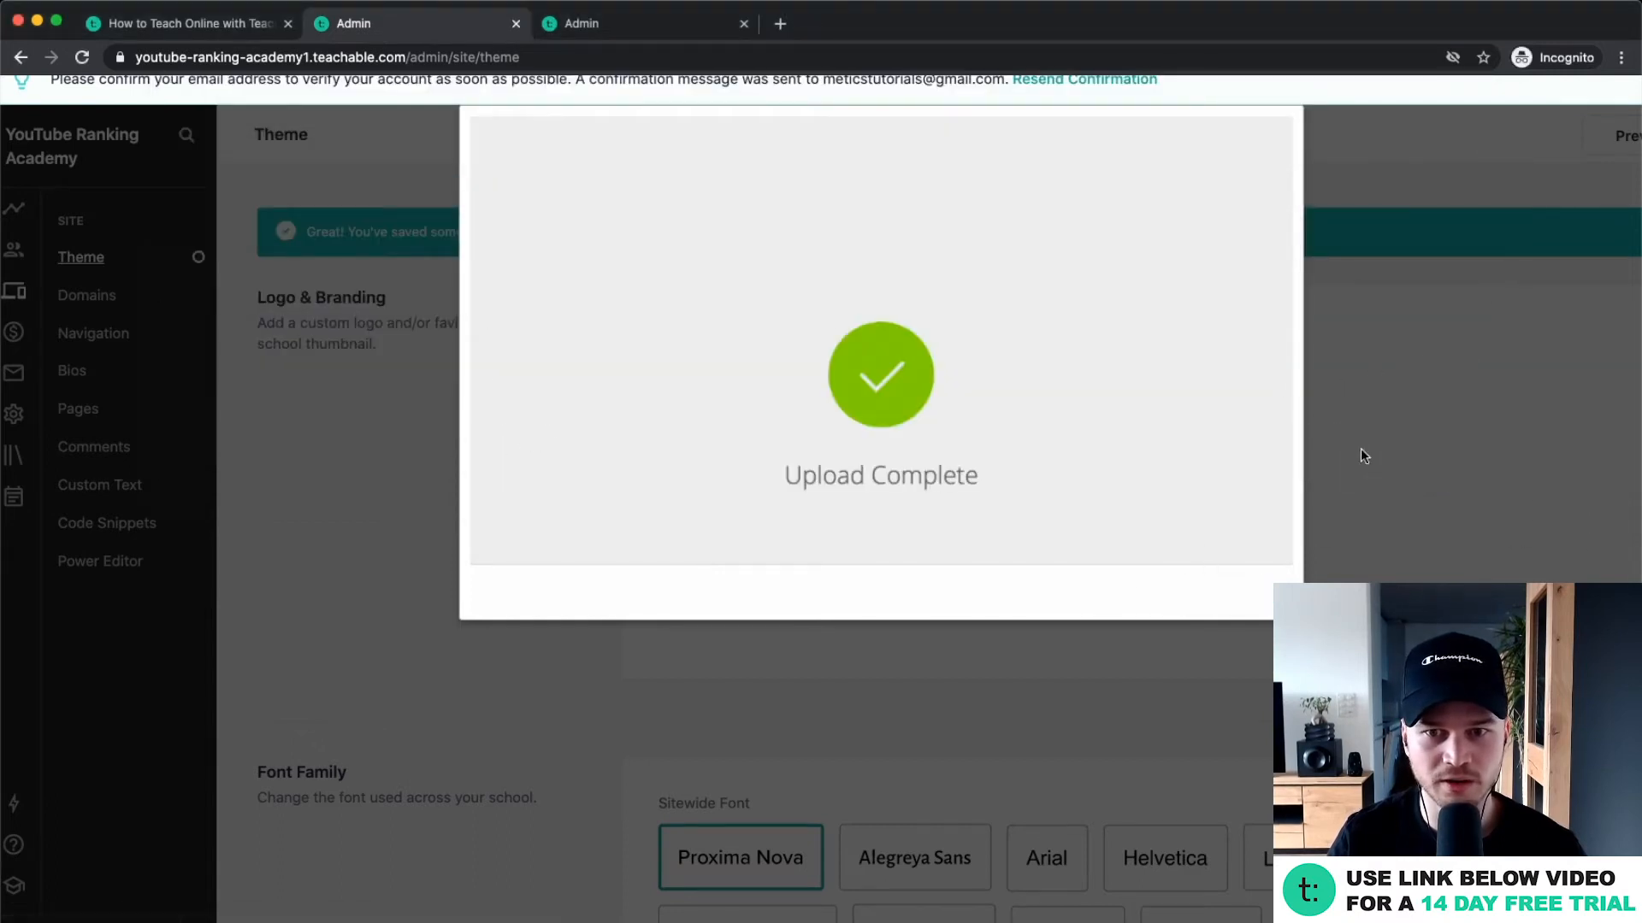
pyautogui.scroll(-1, 658, 359)
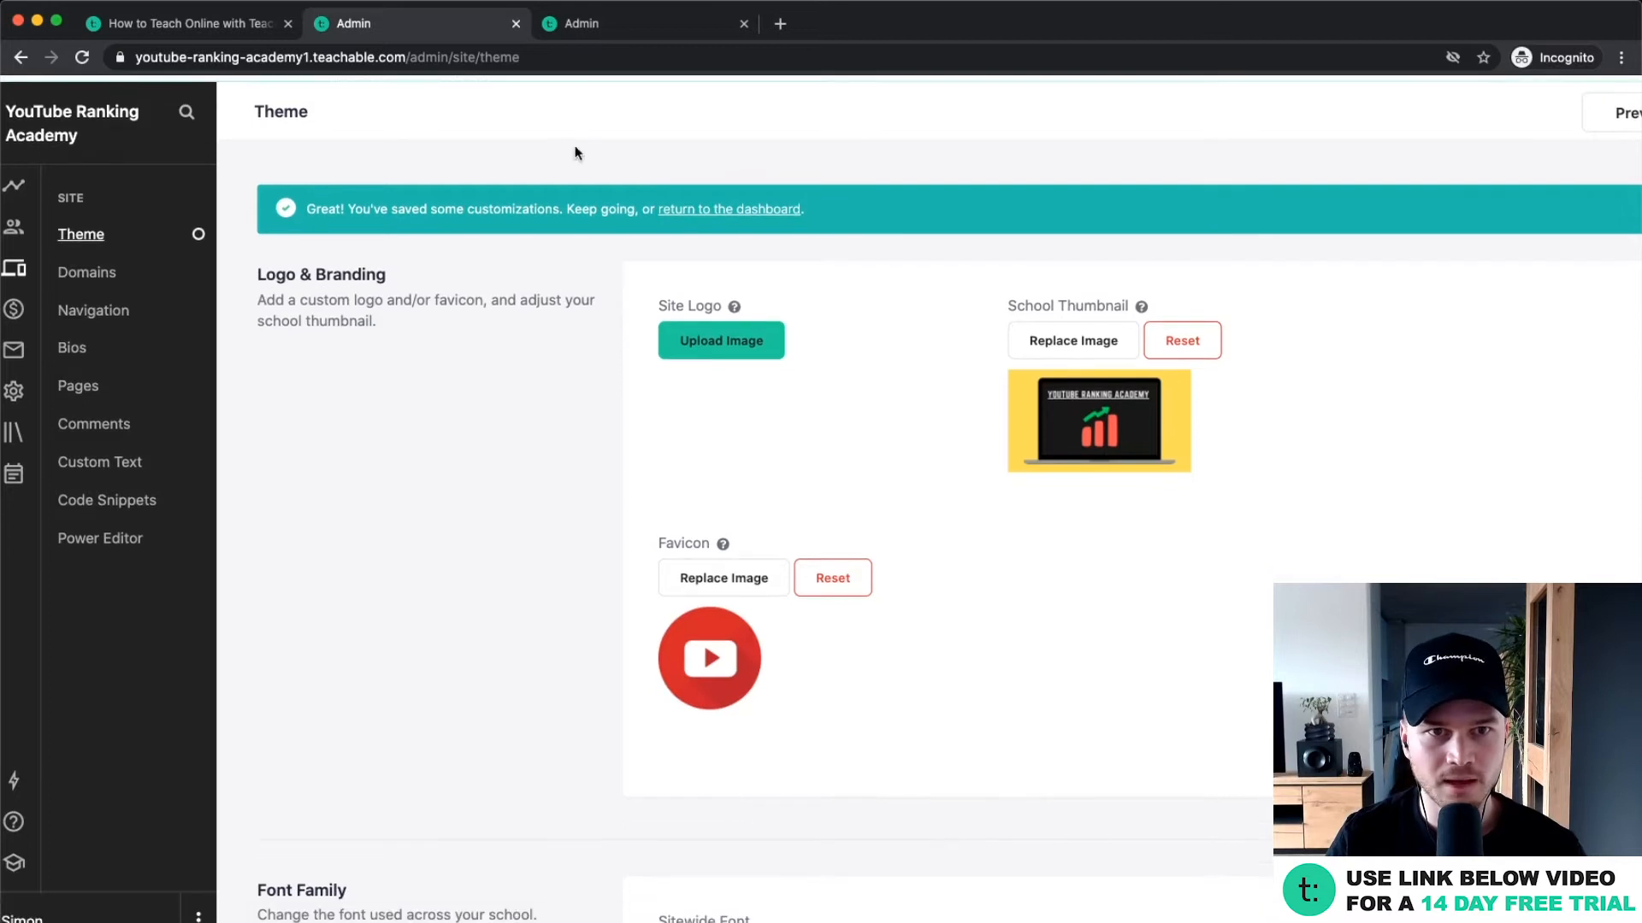
# Open the public preview of the sales page to check the favicon.
pyautogui.click(596, 25)
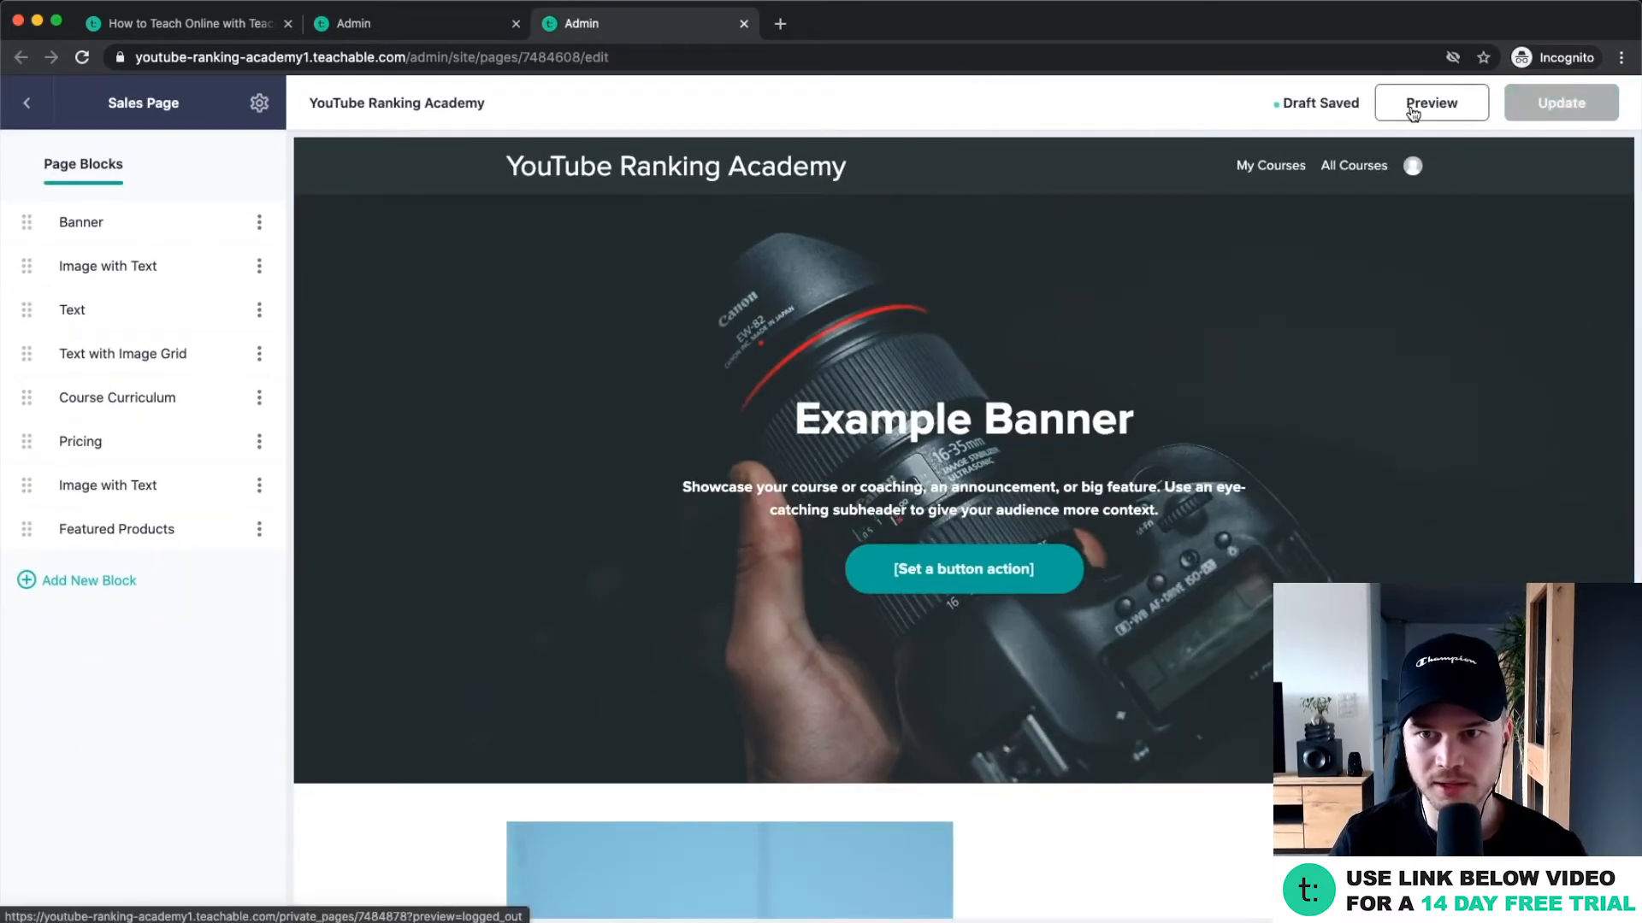
pyautogui.click(1415, 108)
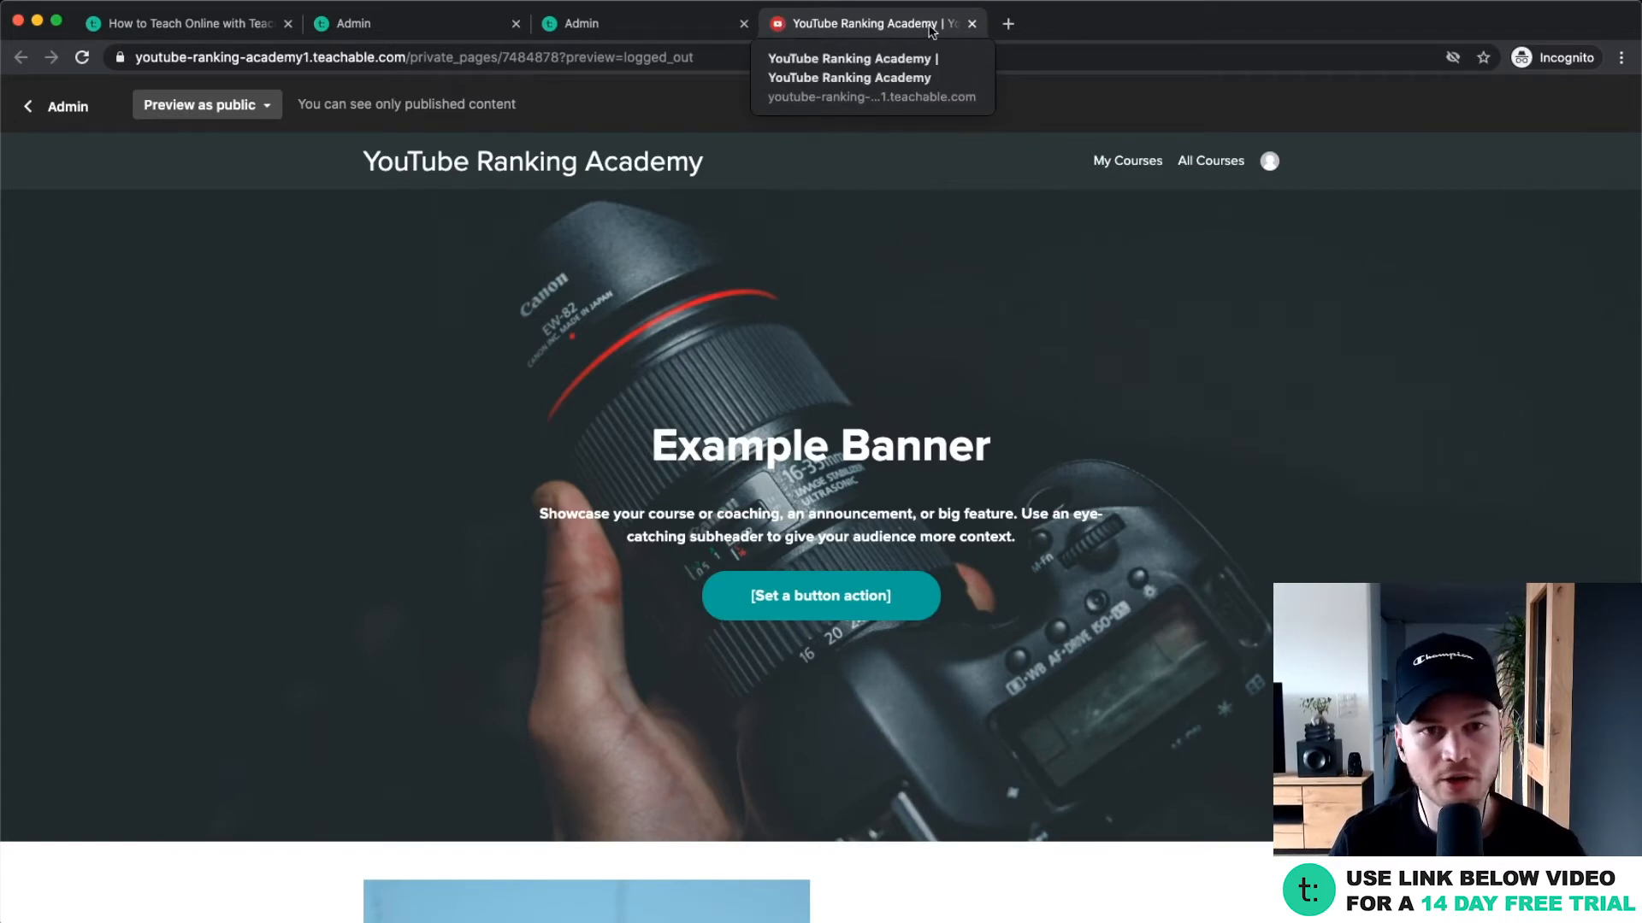
# Set the school's sitewide font to Lato in the theme settings.
pyautogui.click(463, 26)
pyautogui.scroll(-7, 927, 366)
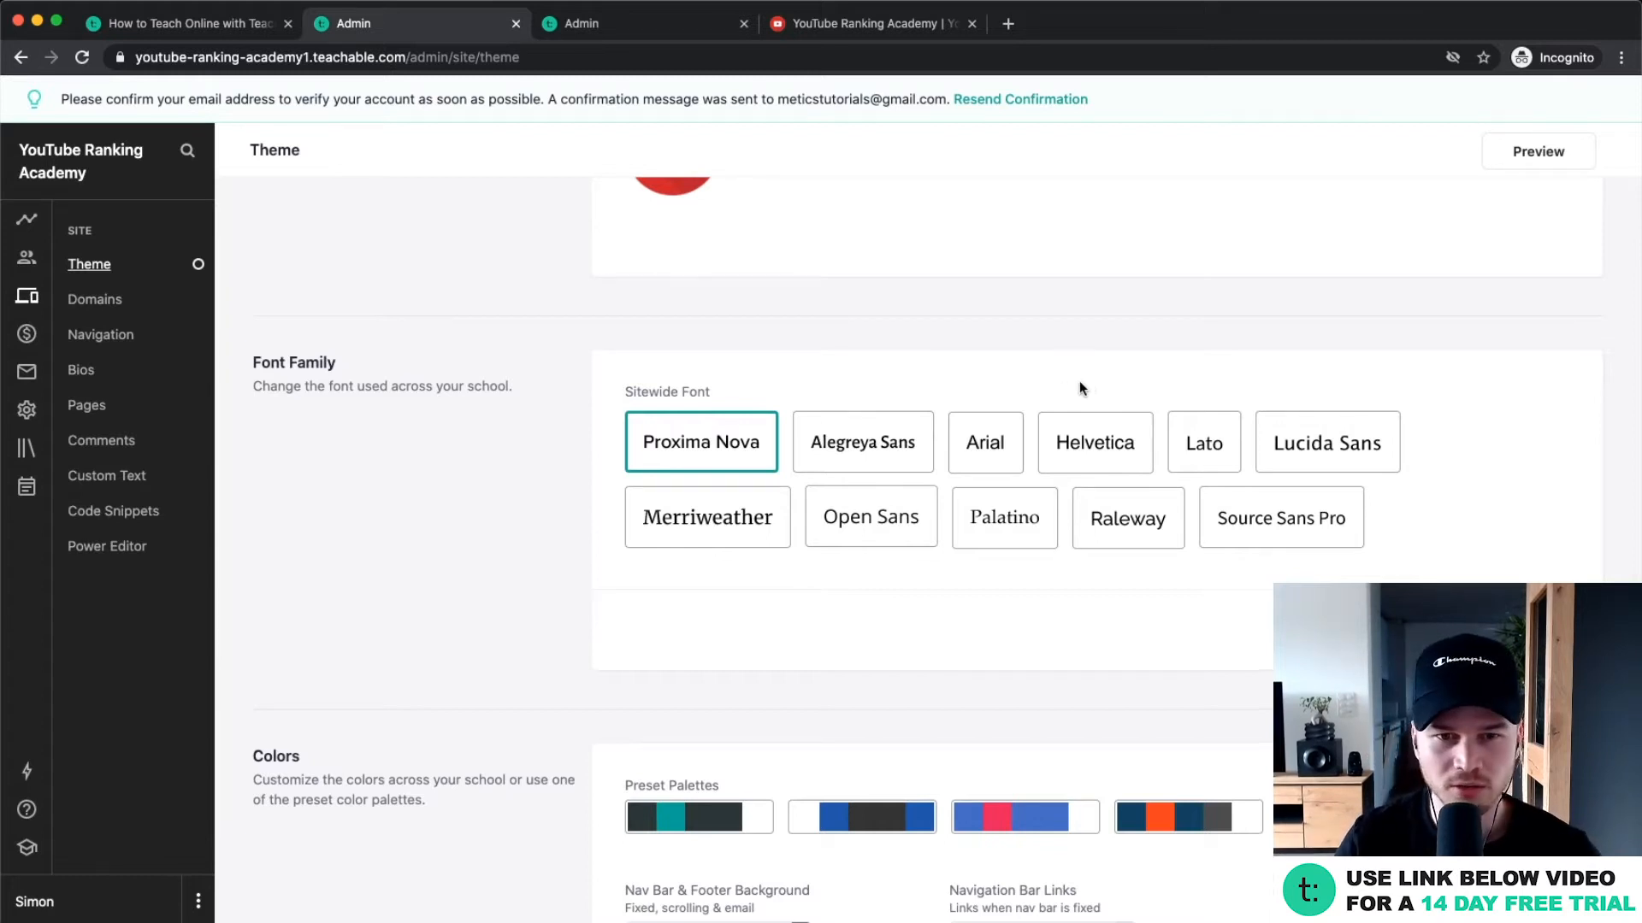
pyautogui.click(1212, 459)
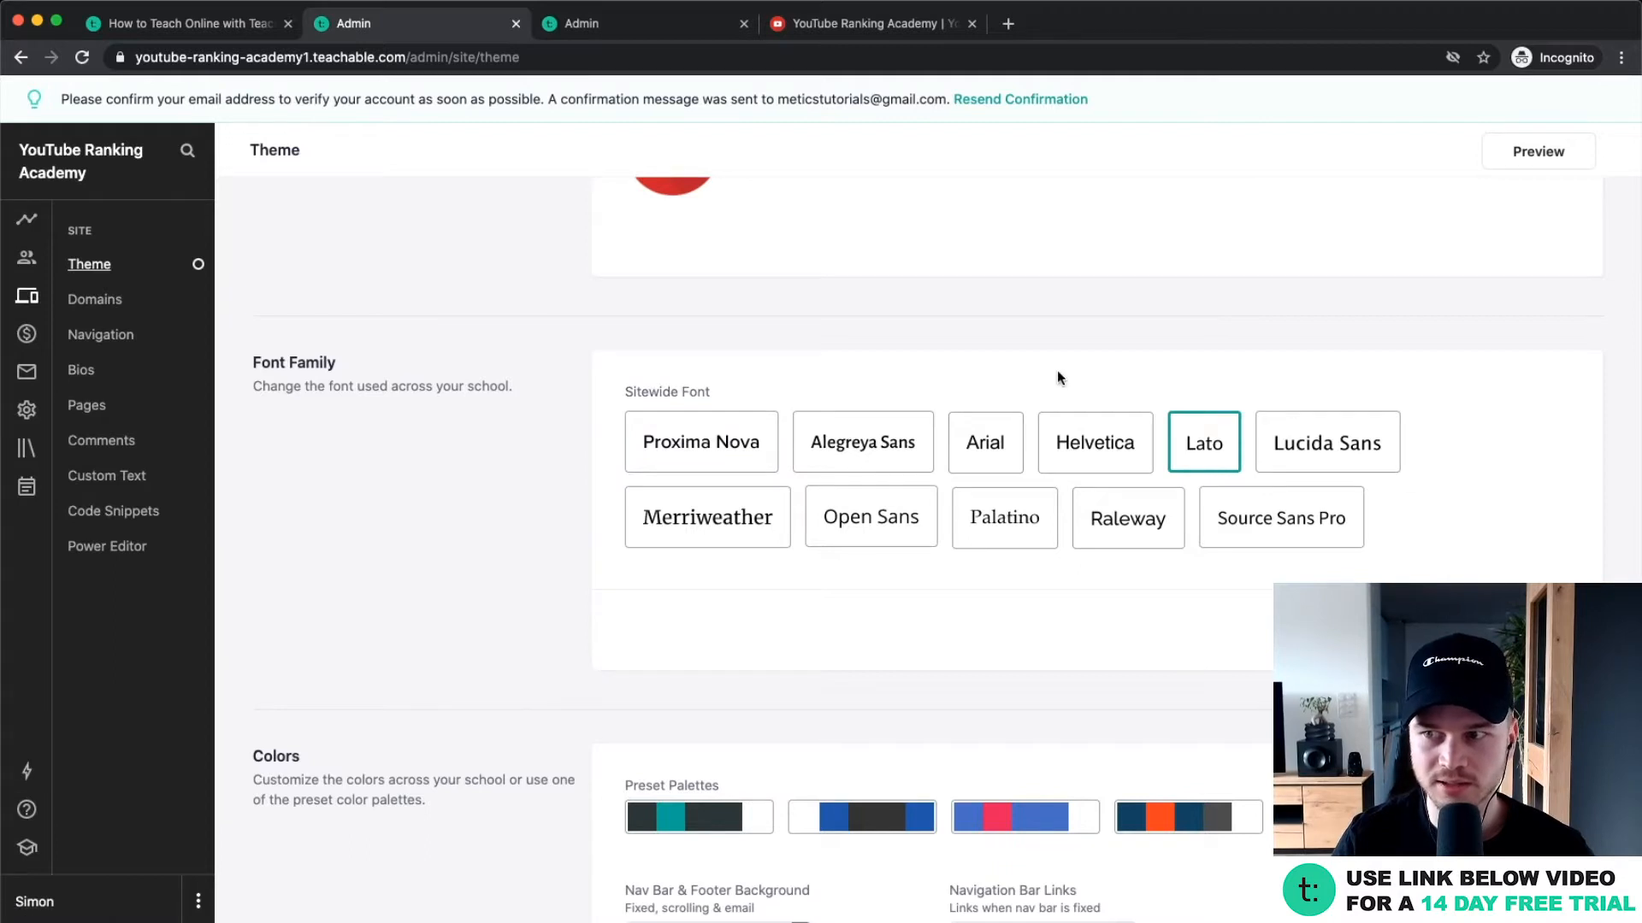
# Apply the navy and orange preset palette to the school's theme colors.
pyautogui.scroll(-3, 1006, 403)
pyautogui.scroll(-8, 789, 473)
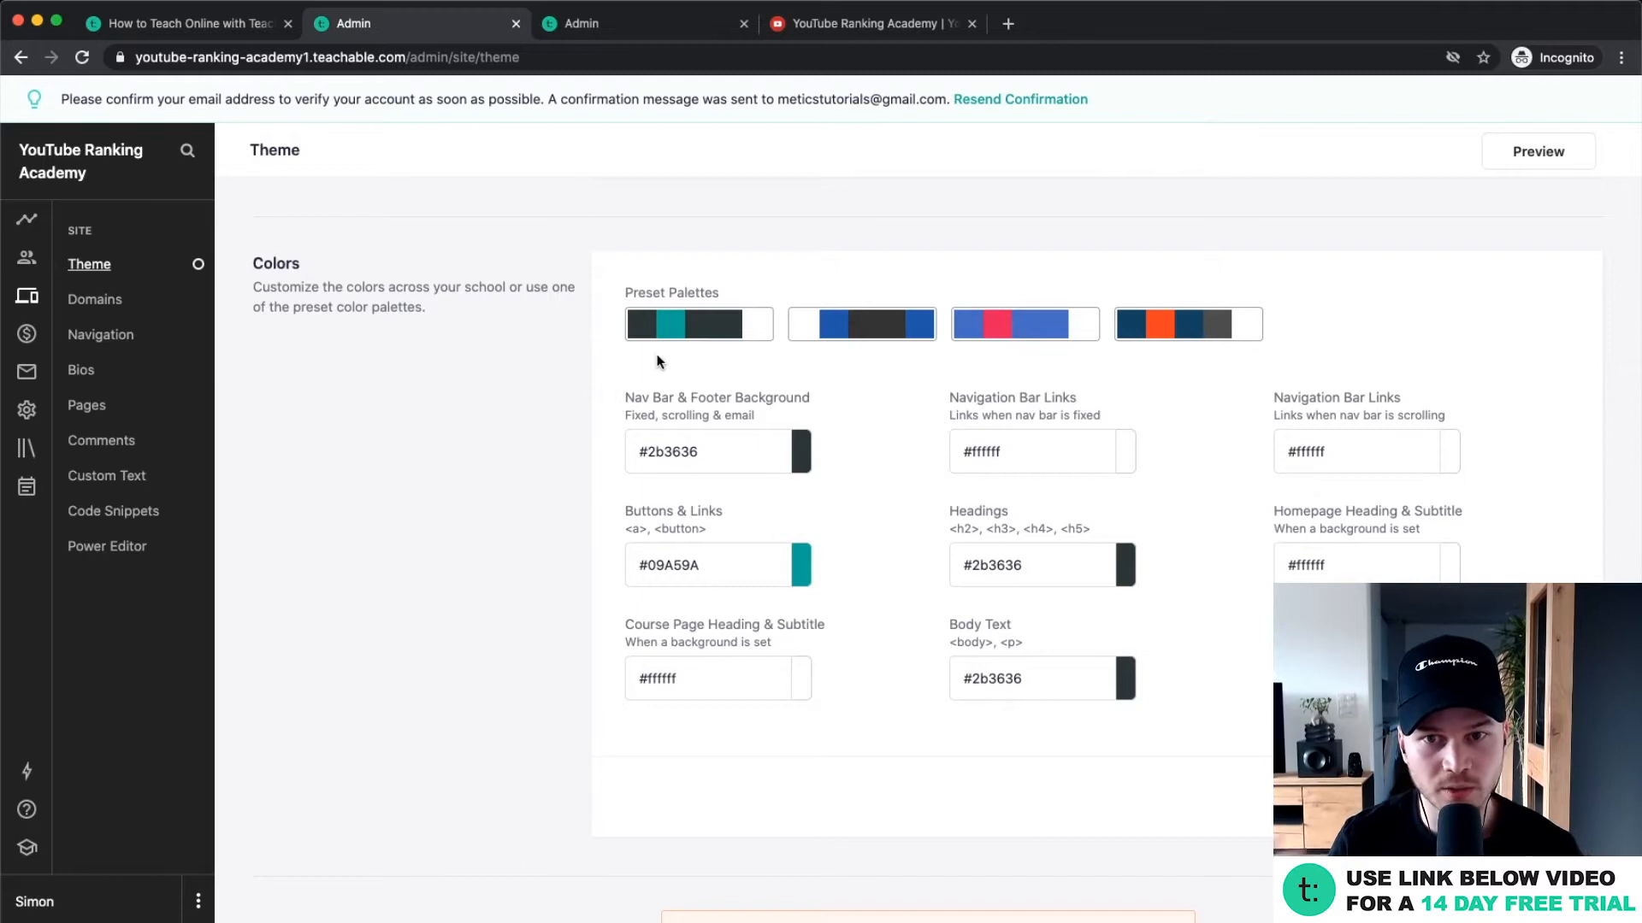
pyautogui.scroll(5, 799, 324)
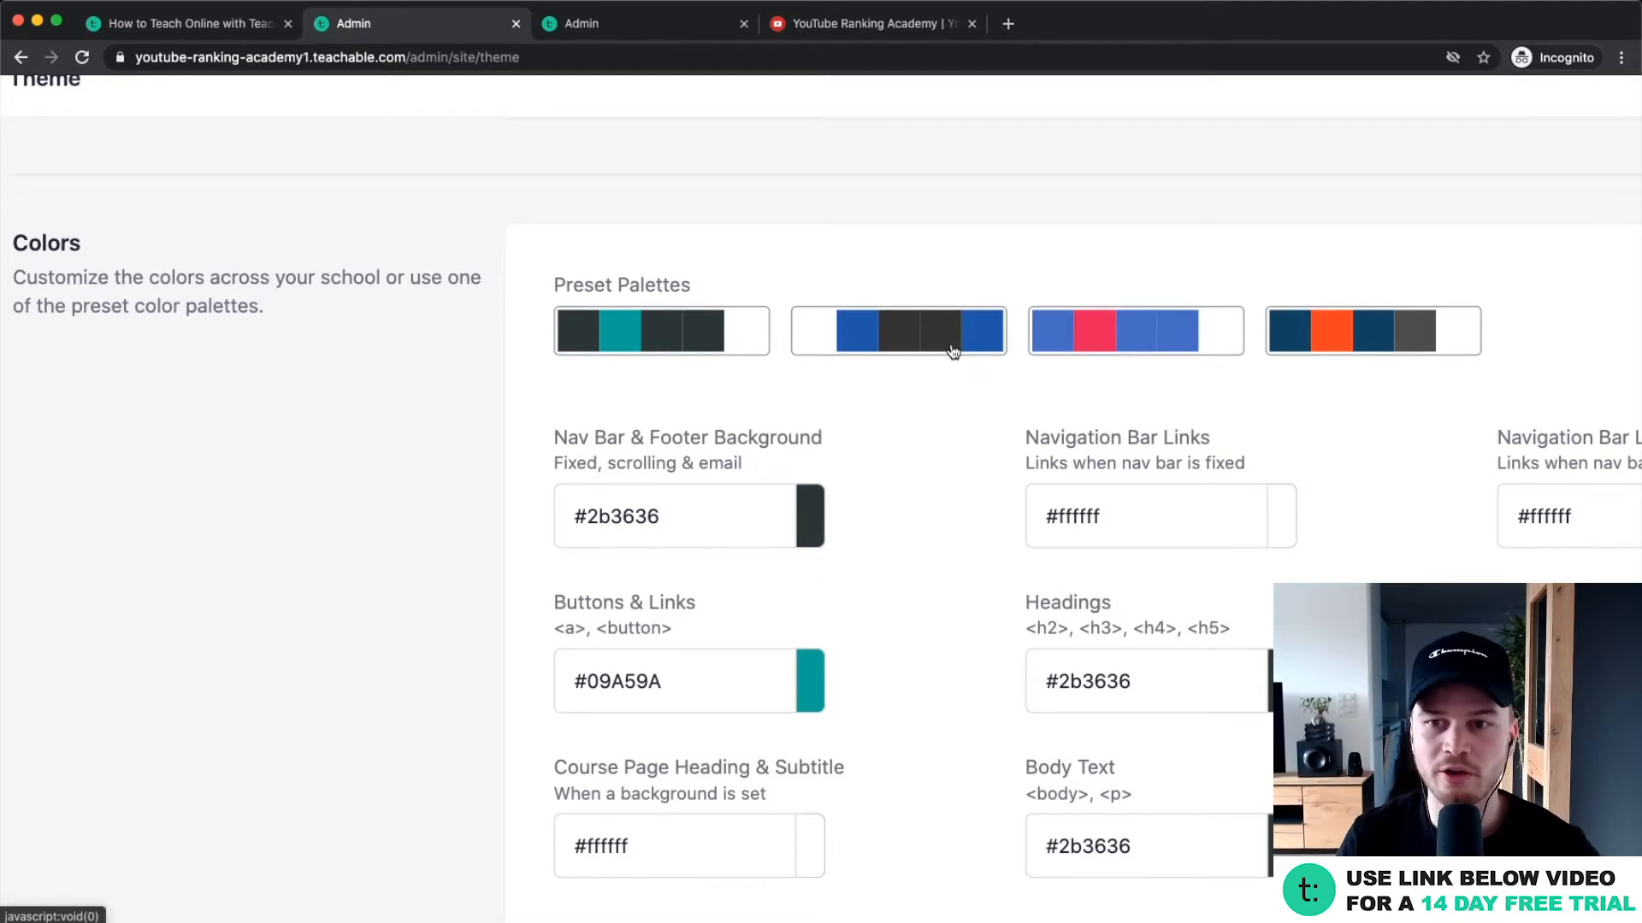
pyautogui.scroll(-5, 950, 351)
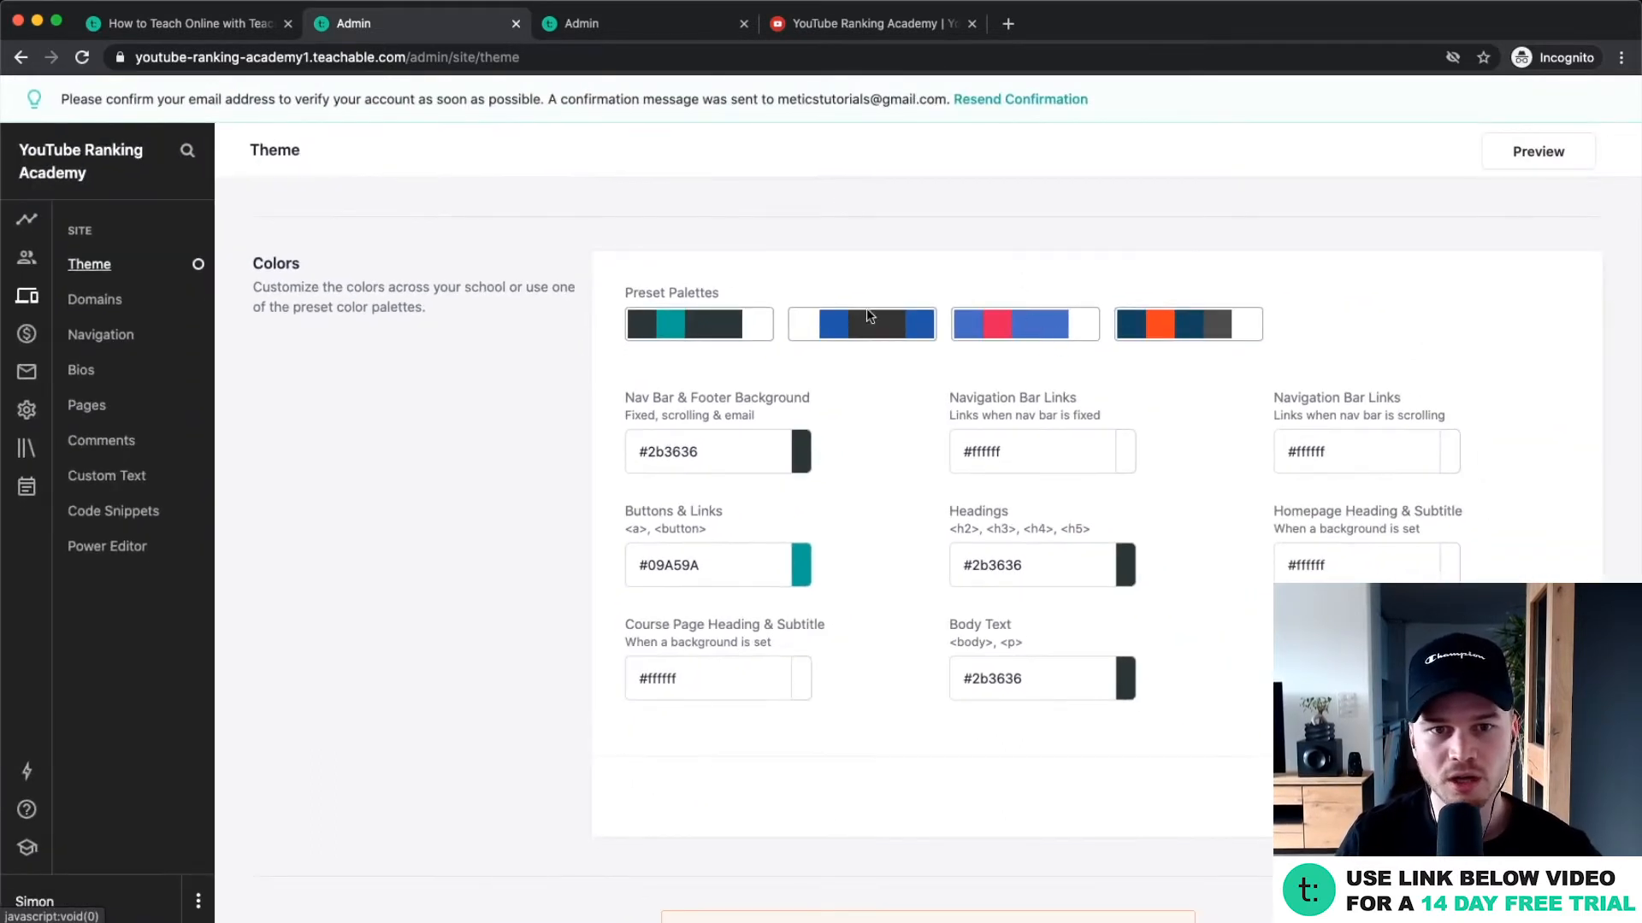
pyautogui.click(885, 326)
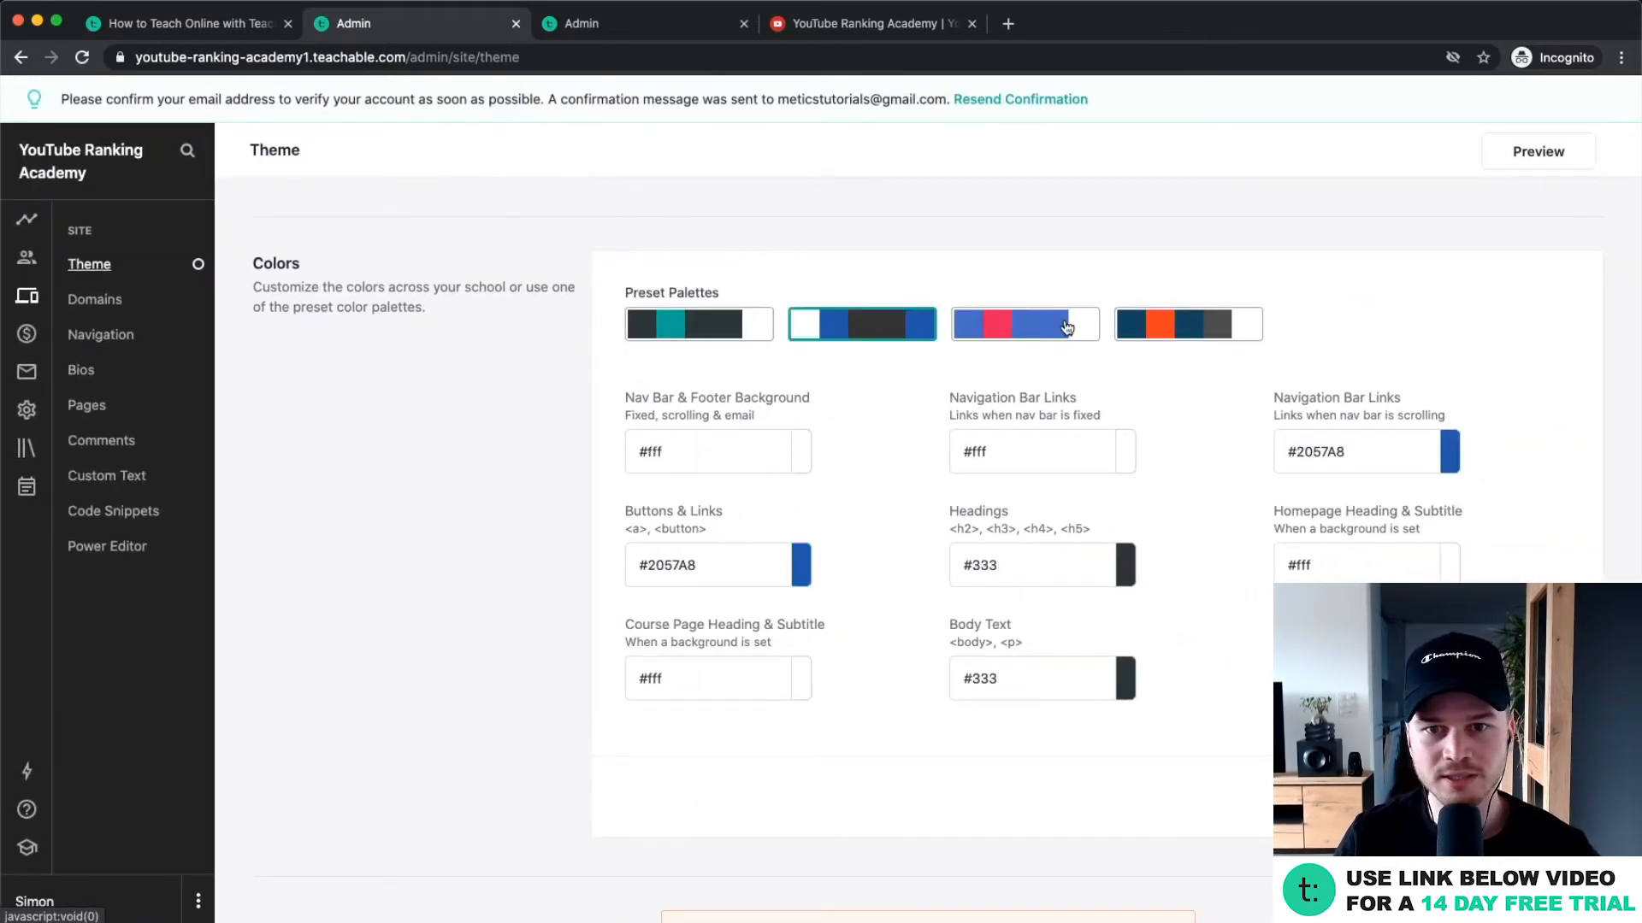
pyautogui.click(1185, 326)
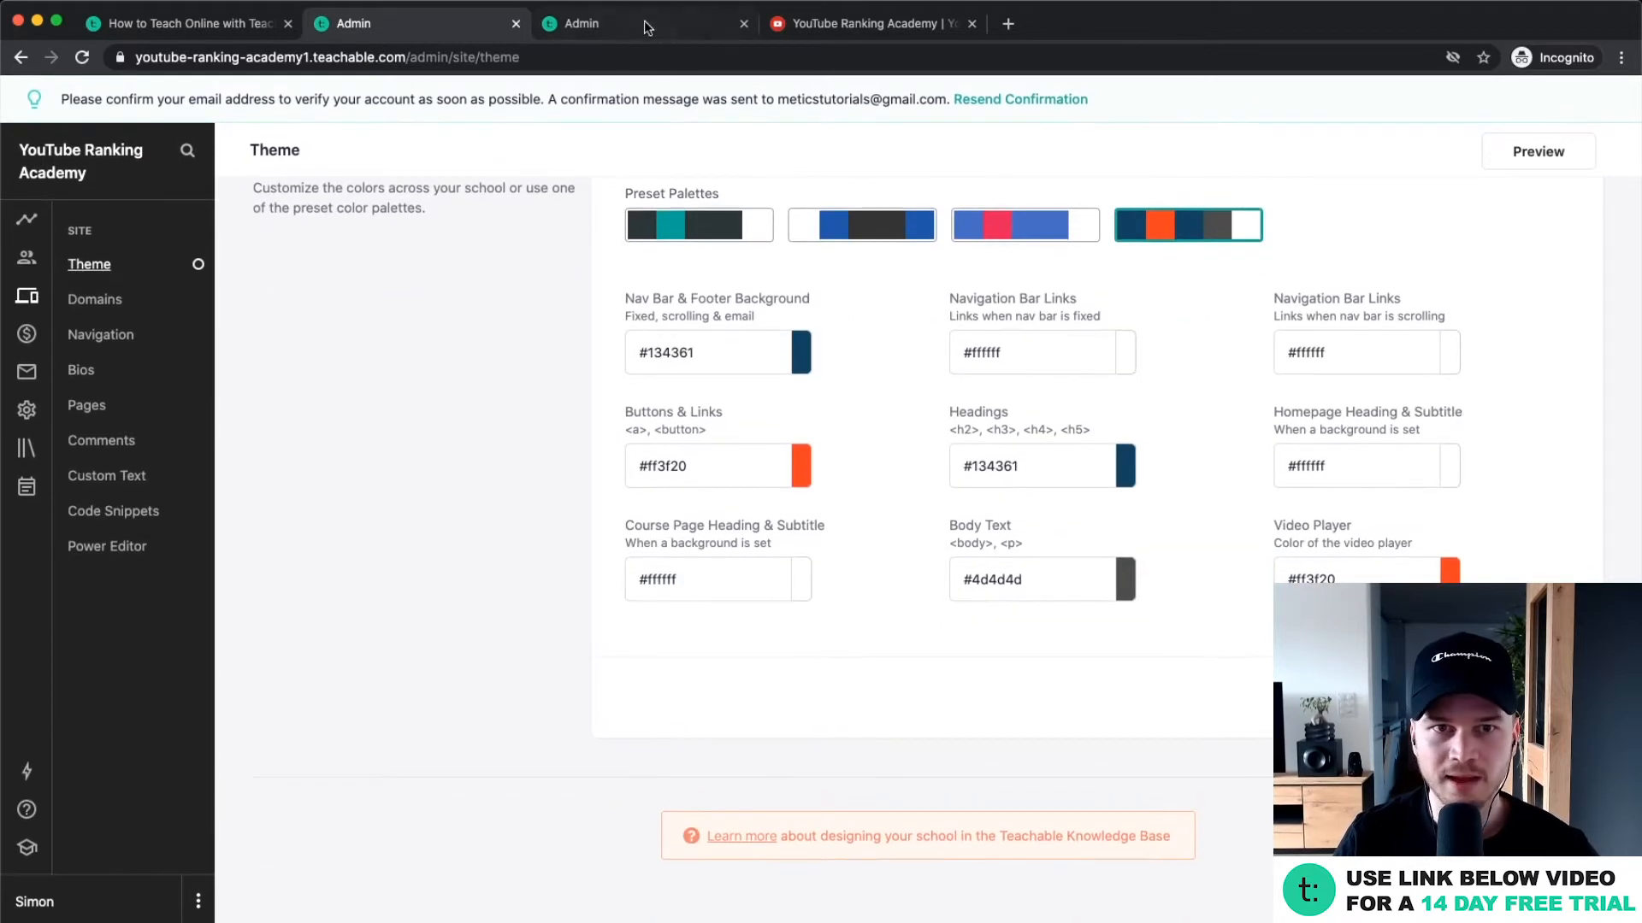
# Reload the sales page preview to check the new font and palette, and look at the page editor again.
pyautogui.click(812, 24)
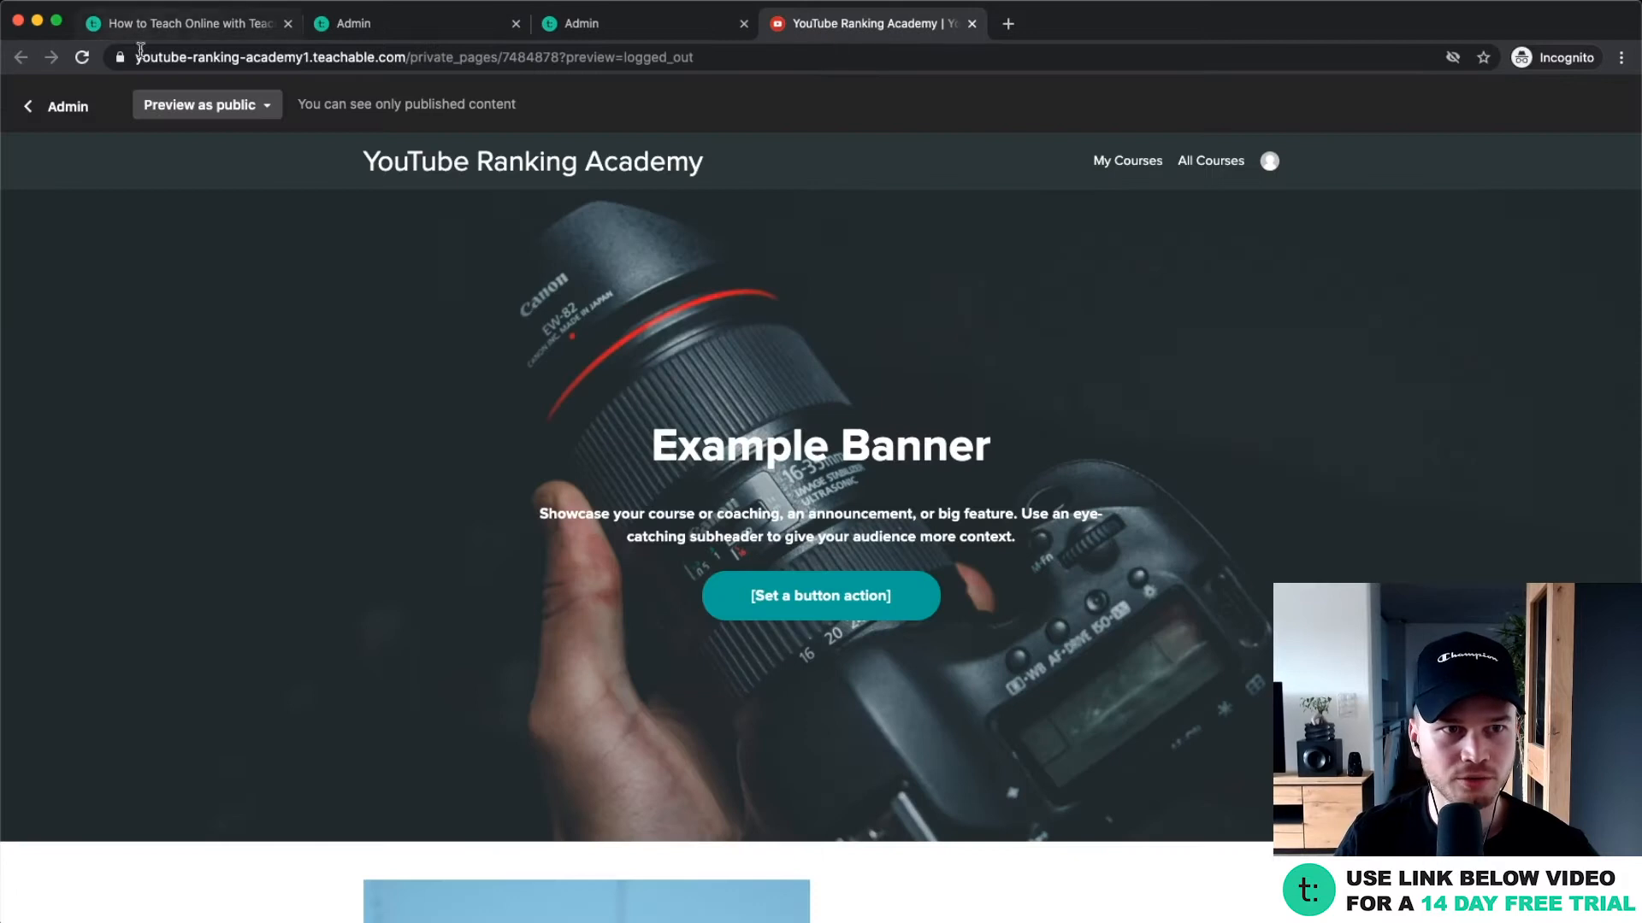
pyautogui.click(82, 58)
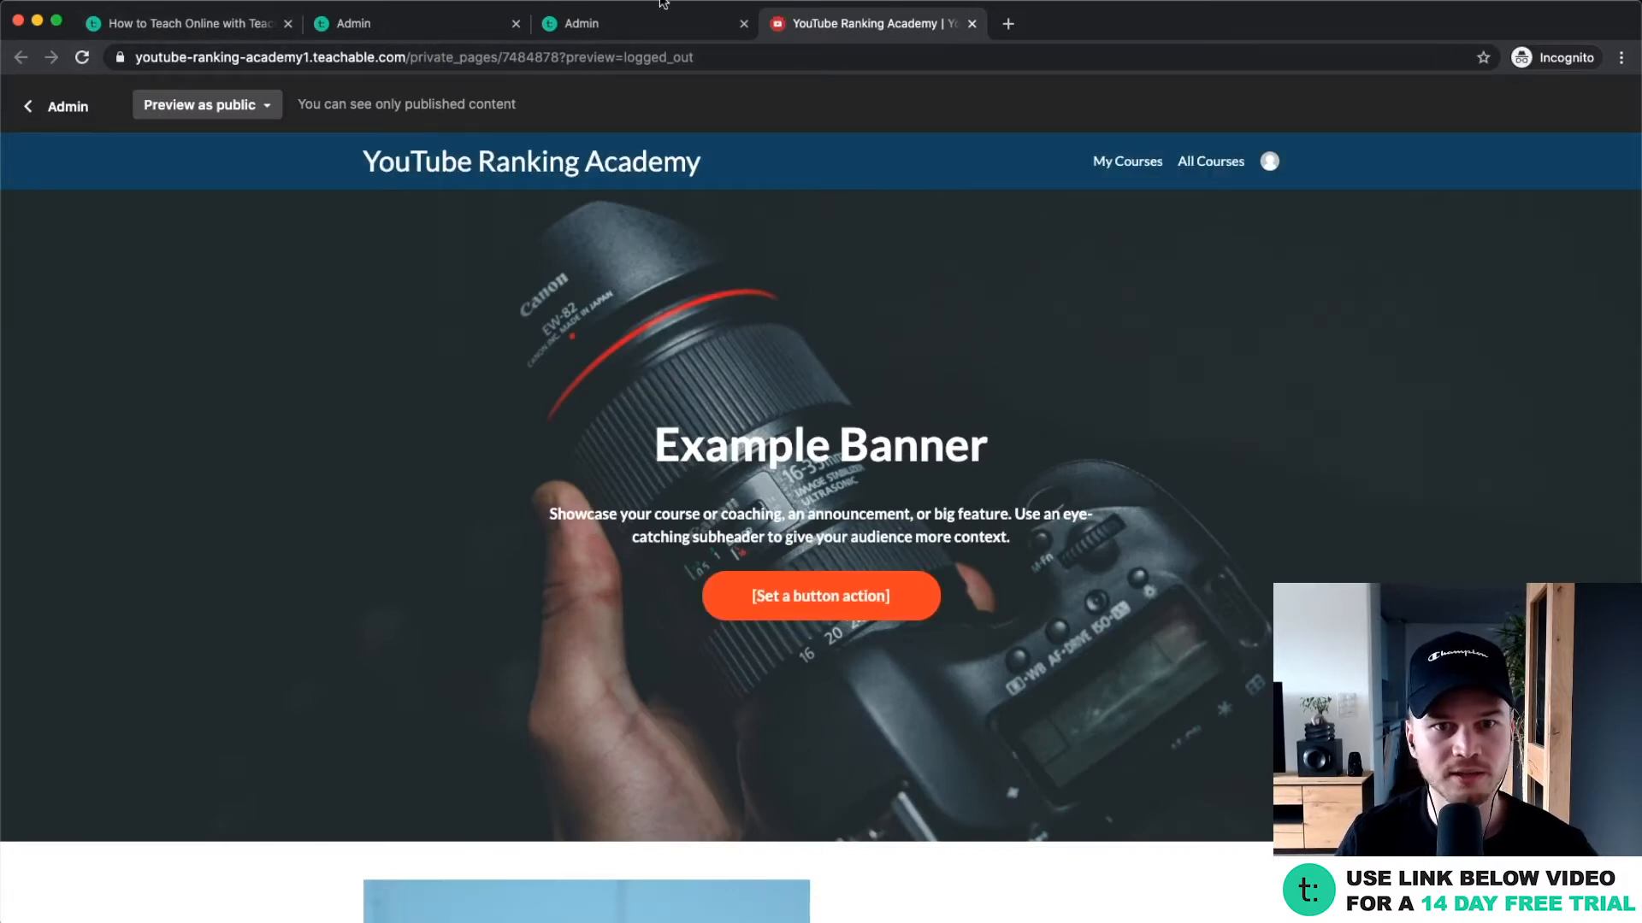
pyautogui.scroll(-5, 865, 242)
pyautogui.scroll(5, 783, 408)
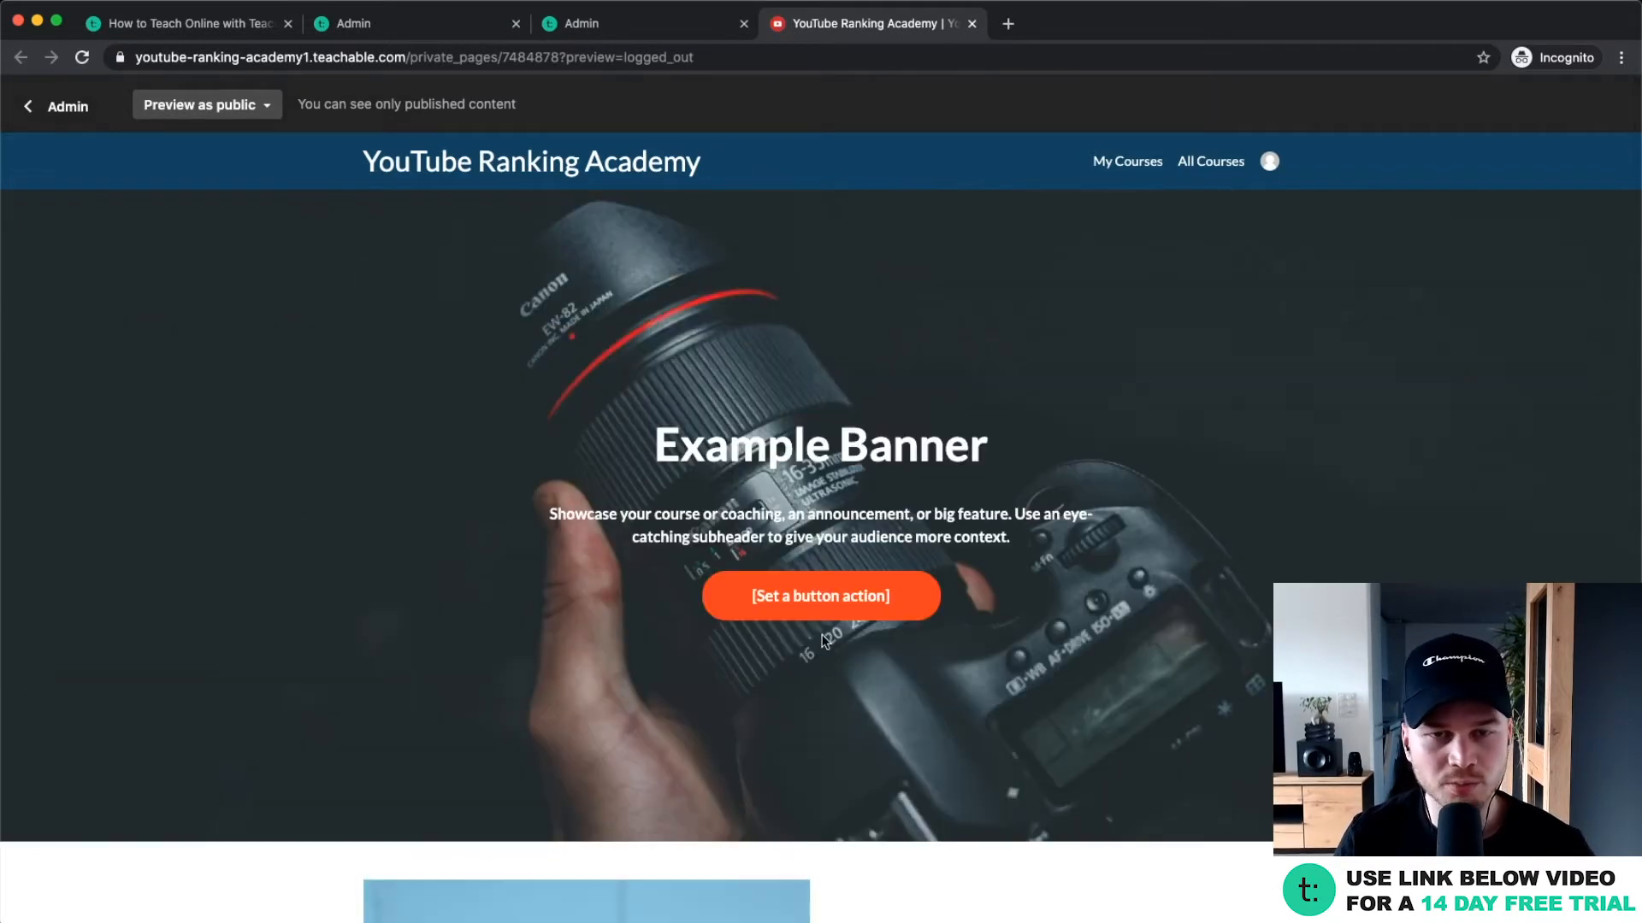
pyautogui.click(623, 27)
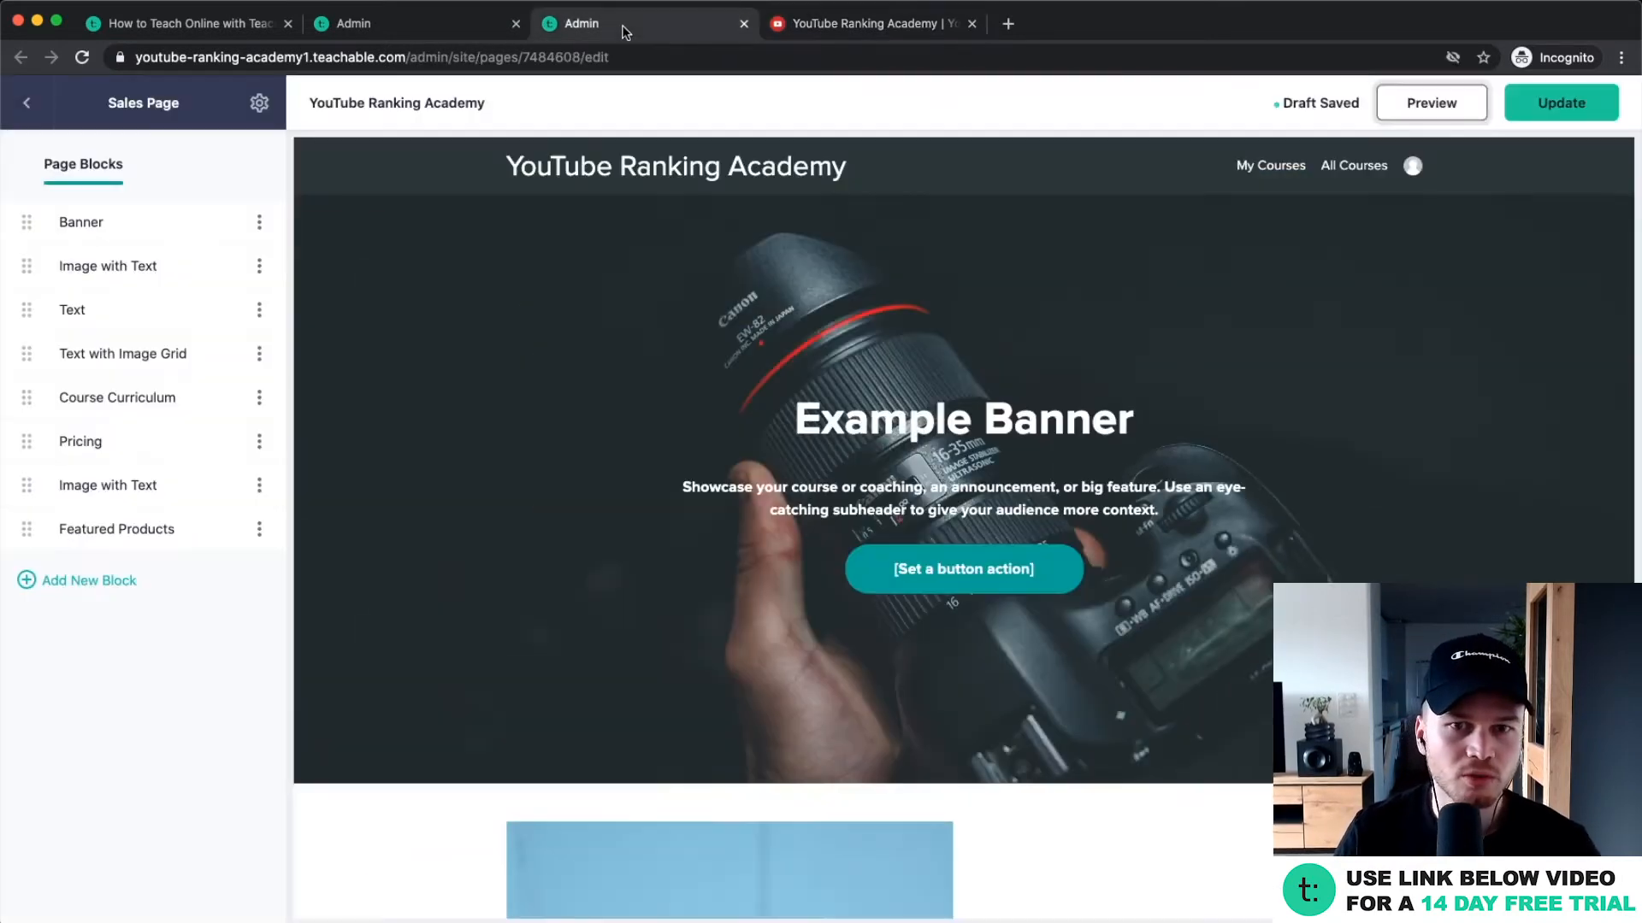
# Set the theme's Nav Bar & Footer Background color to the red #cc190e.
pyautogui.click(409, 26)
pyautogui.scroll(2, 952, 531)
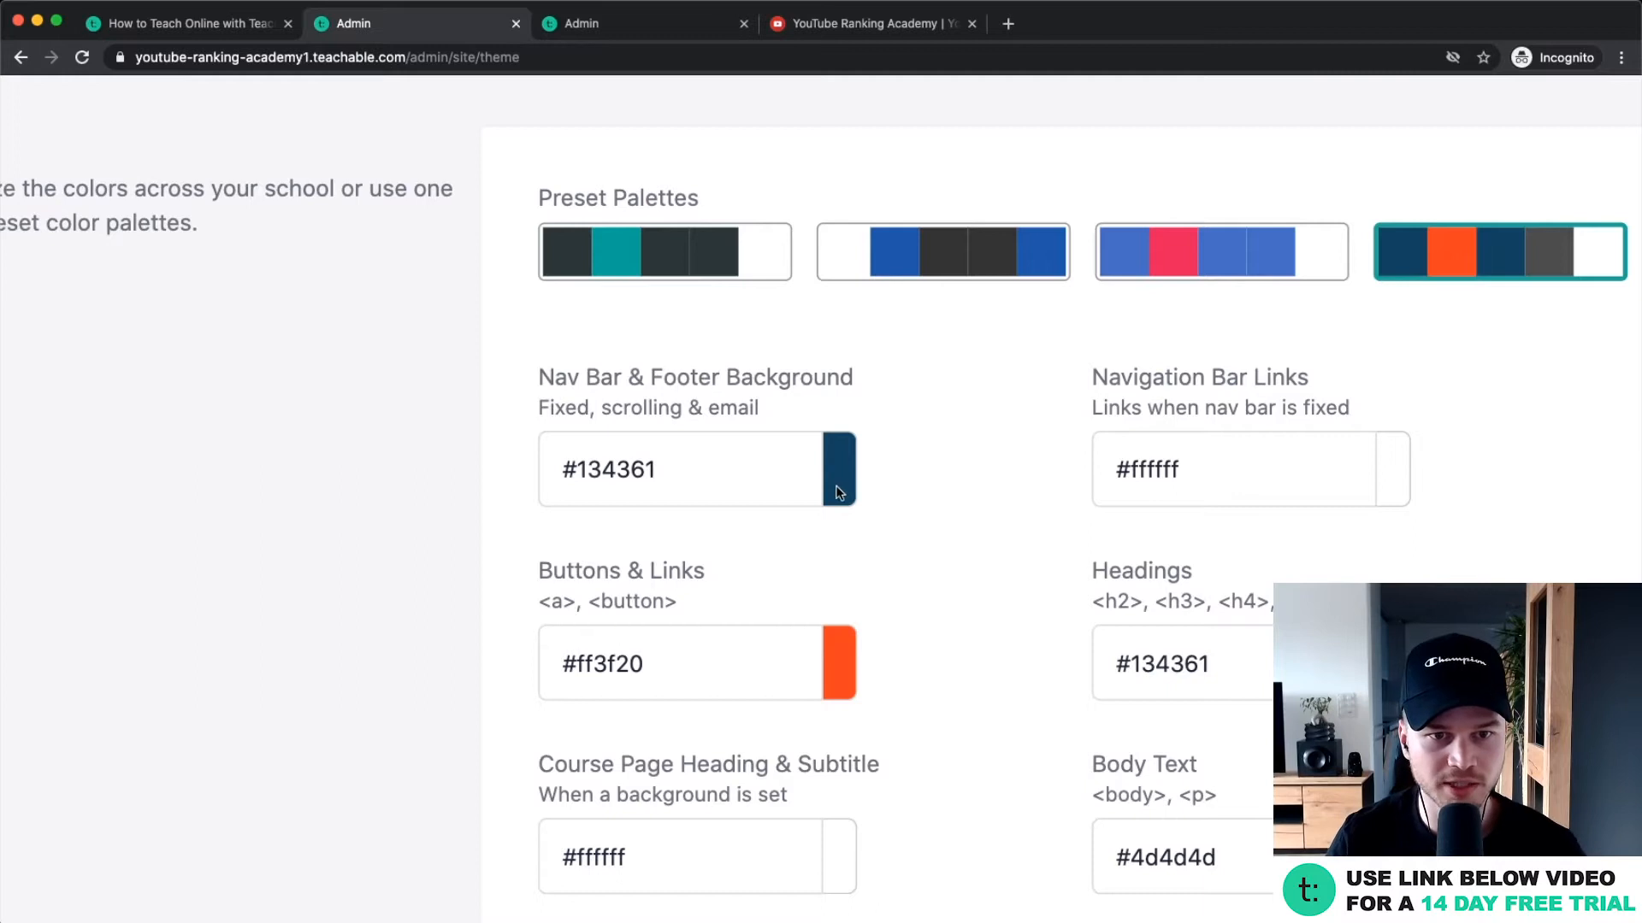
pyautogui.scroll(-2, 777, 506)
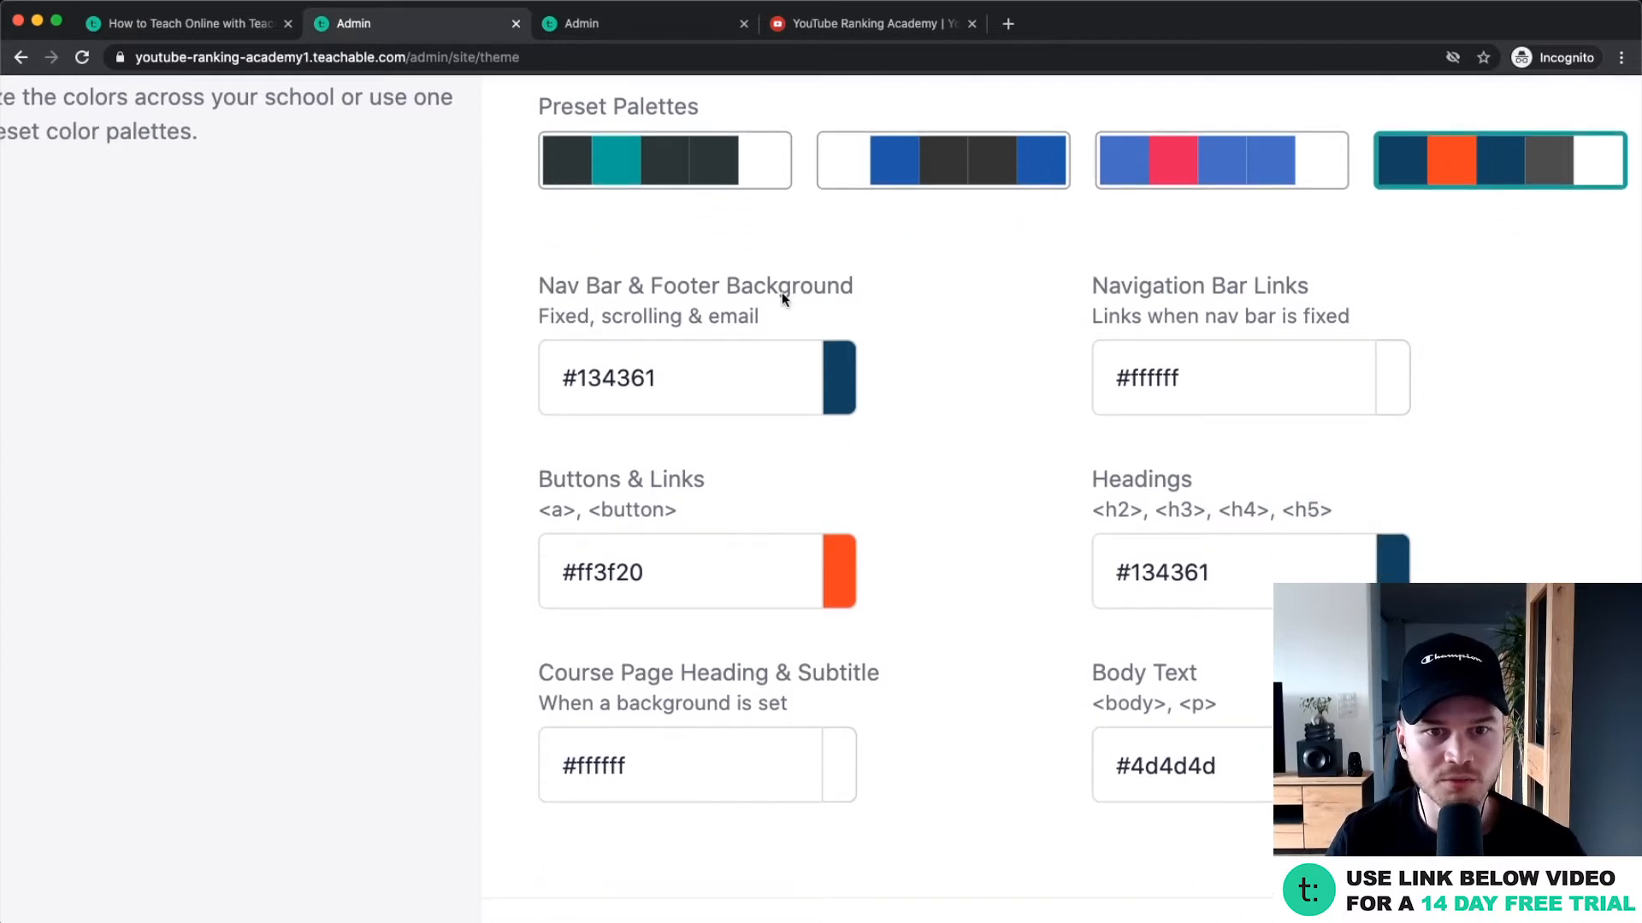
pyautogui.click(837, 378)
pyautogui.moveTo(1011, 547); pyautogui.dragTo(1014, 586)
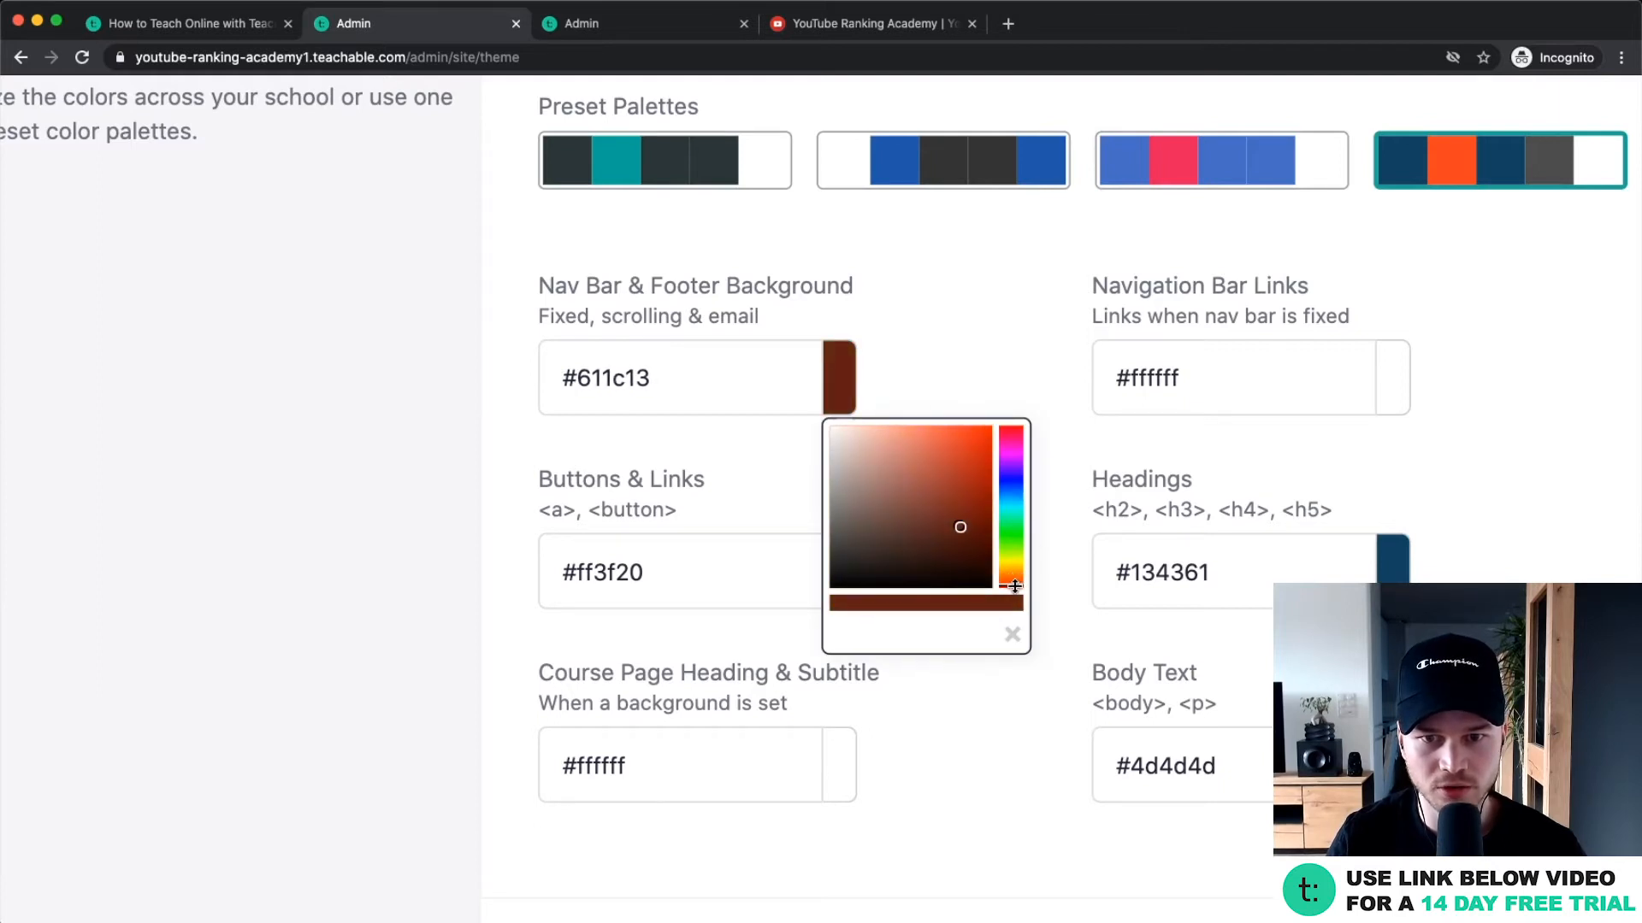
pyautogui.moveTo(971, 497); pyautogui.dragTo(994, 516)
pyautogui.moveTo(1011, 576); pyautogui.dragTo(1015, 588)
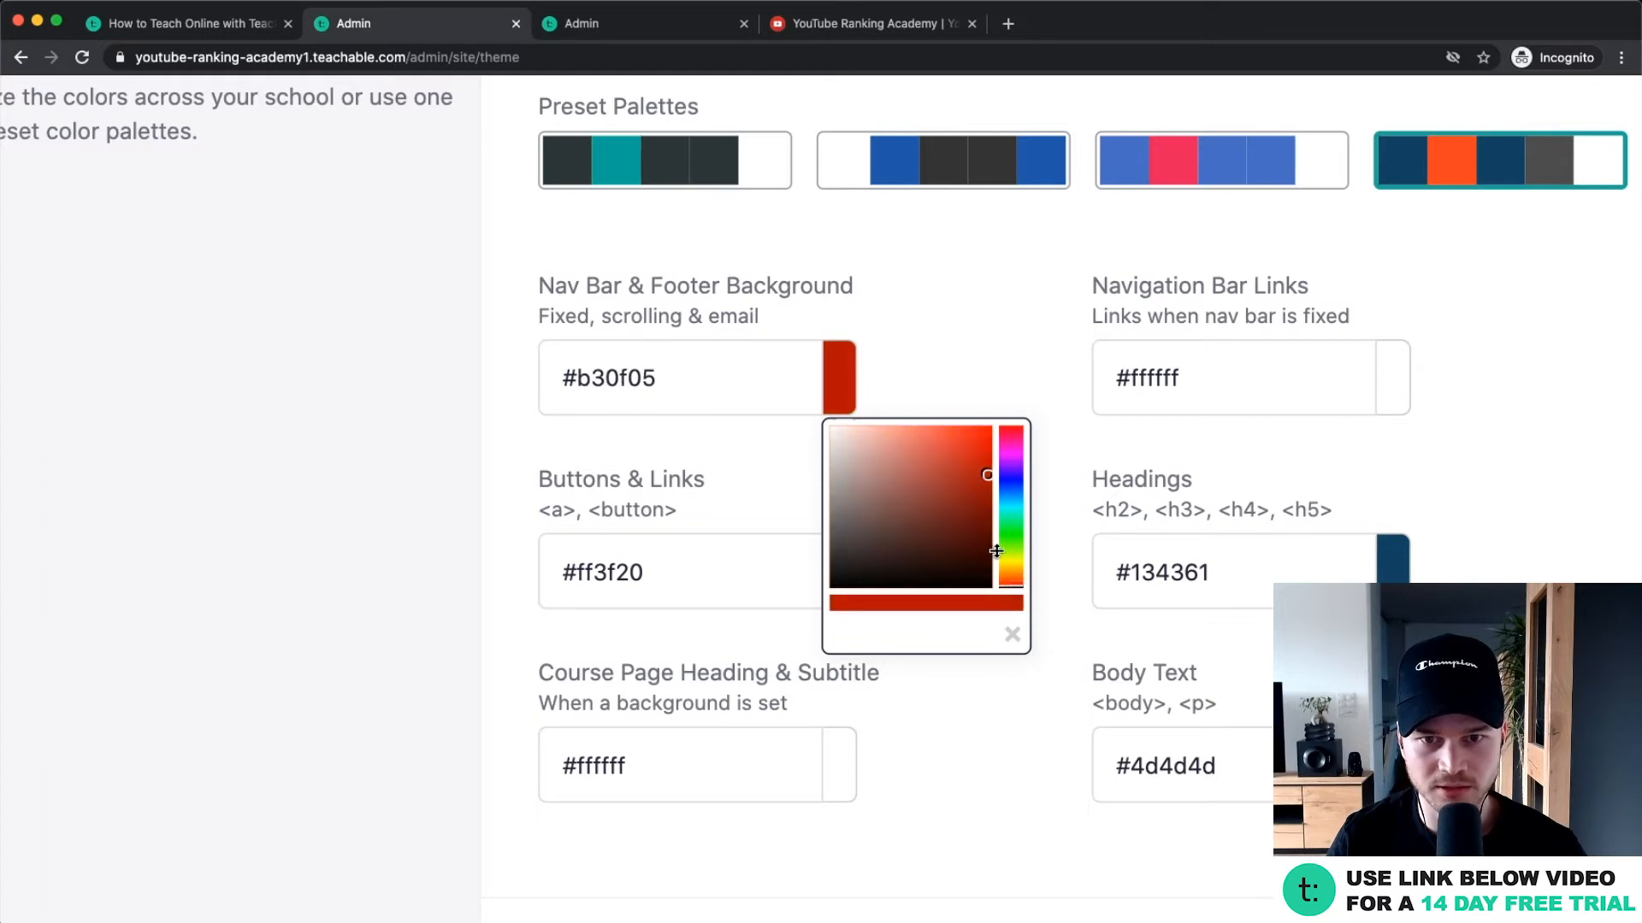
pyautogui.click(977, 457)
pyautogui.moveTo(976, 458); pyautogui.dragTo(982, 459)
pyautogui.click(456, 466)
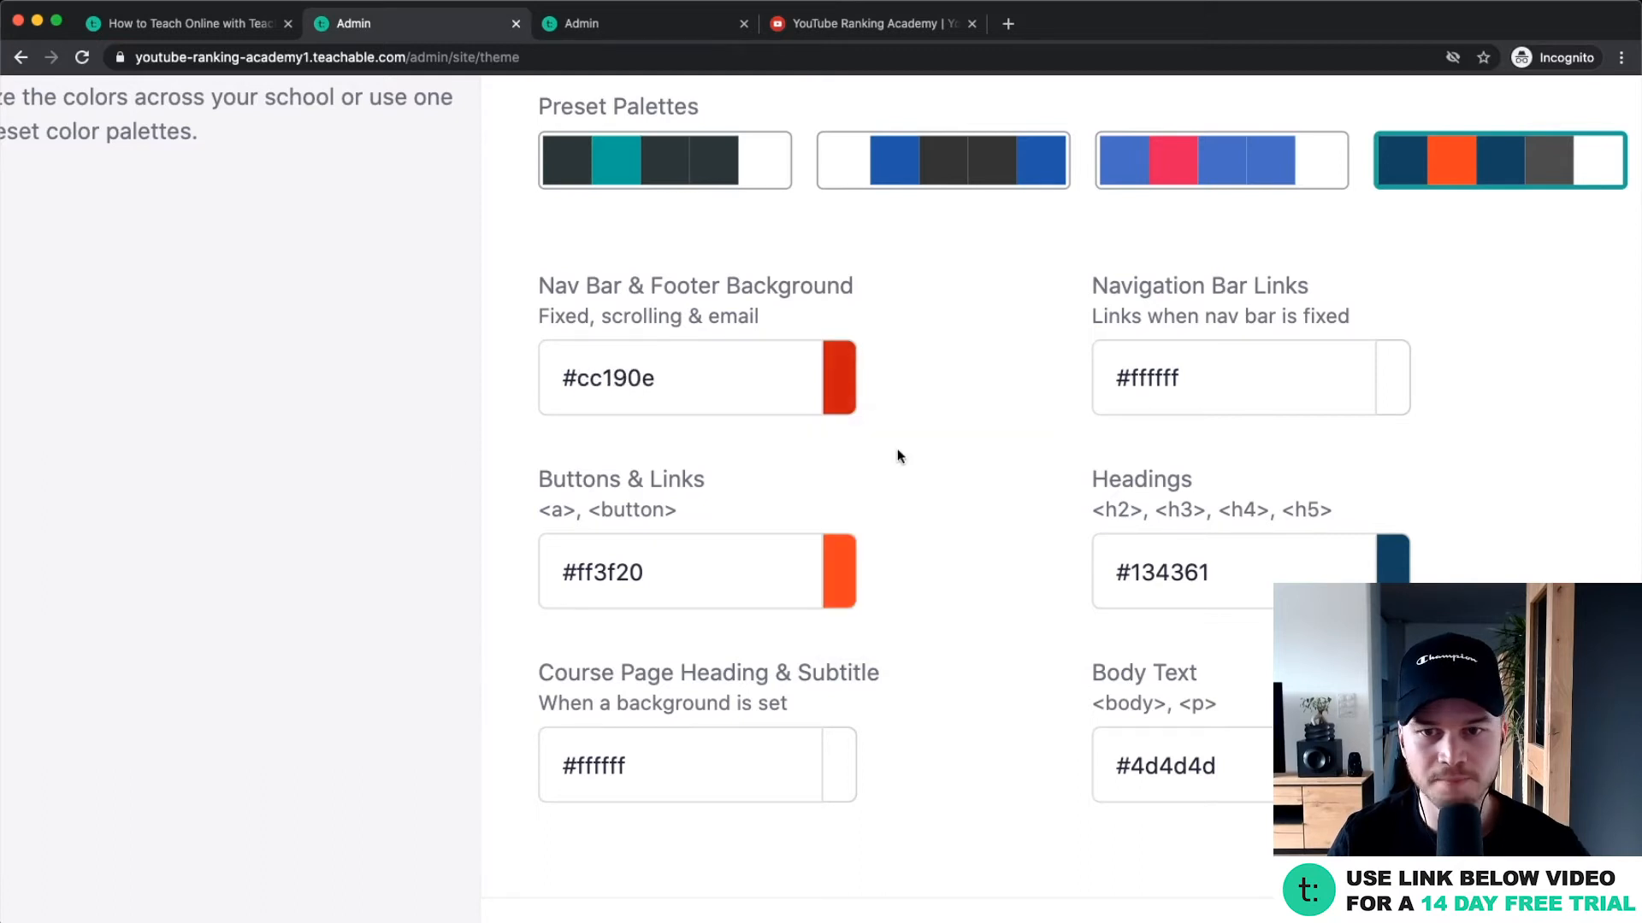
pyautogui.keyDown('ctrl'); pyautogui.scroll(-5, 981, 436); pyautogui.keyUp('ctrl')
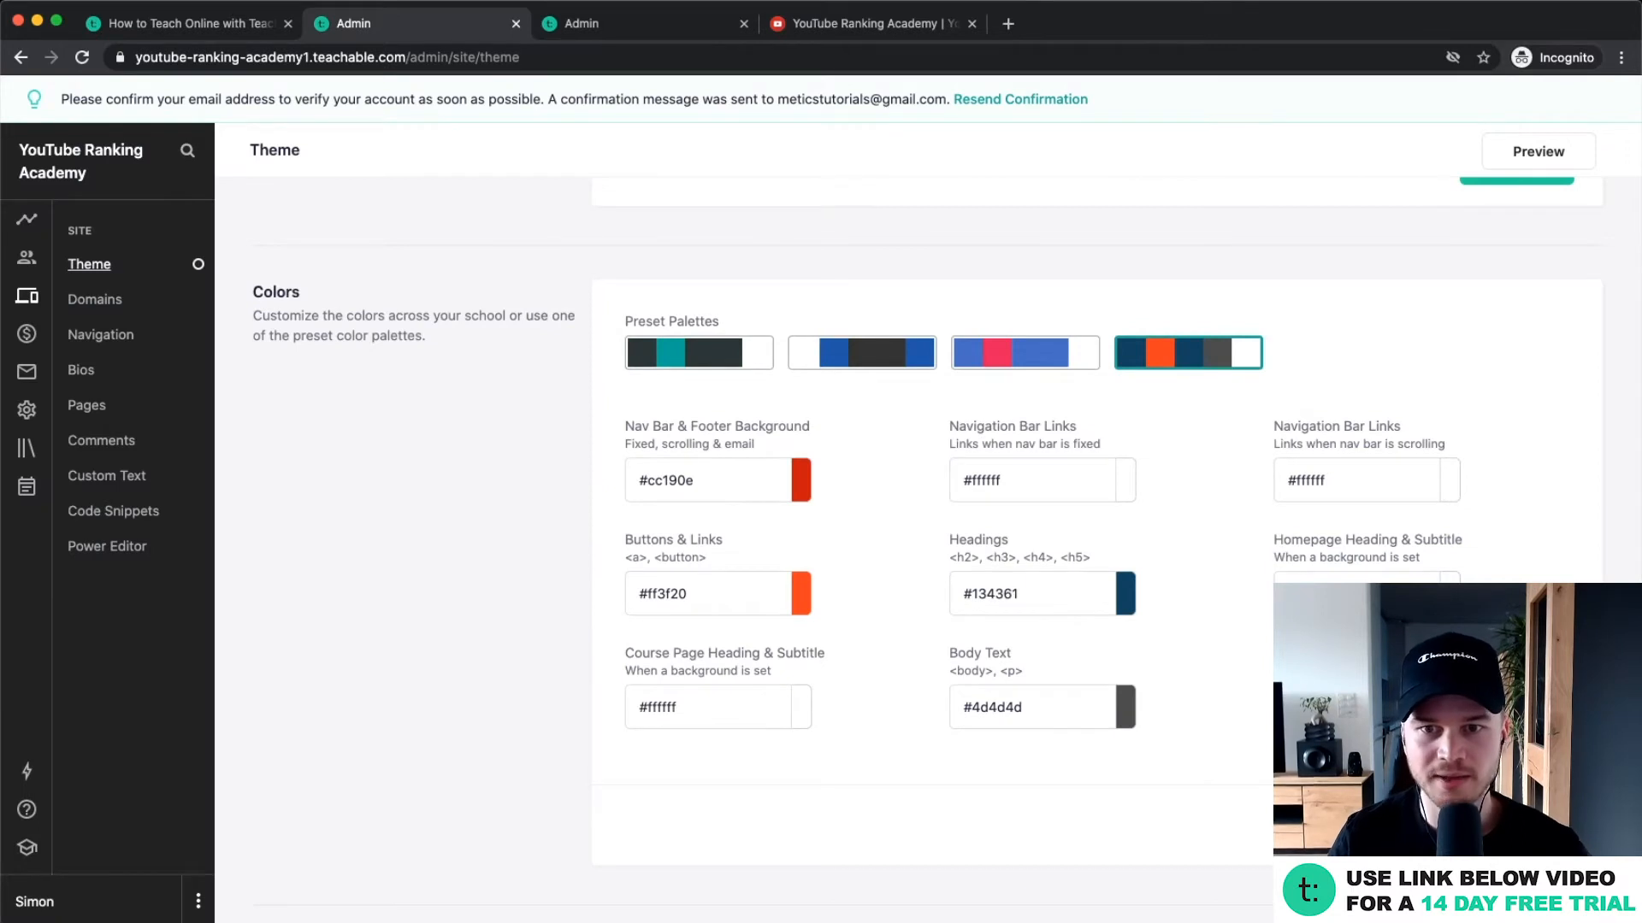
# Check the navigation bar color in the sales page preview and review the other color settings of the theme.
pyautogui.click(805, 21)
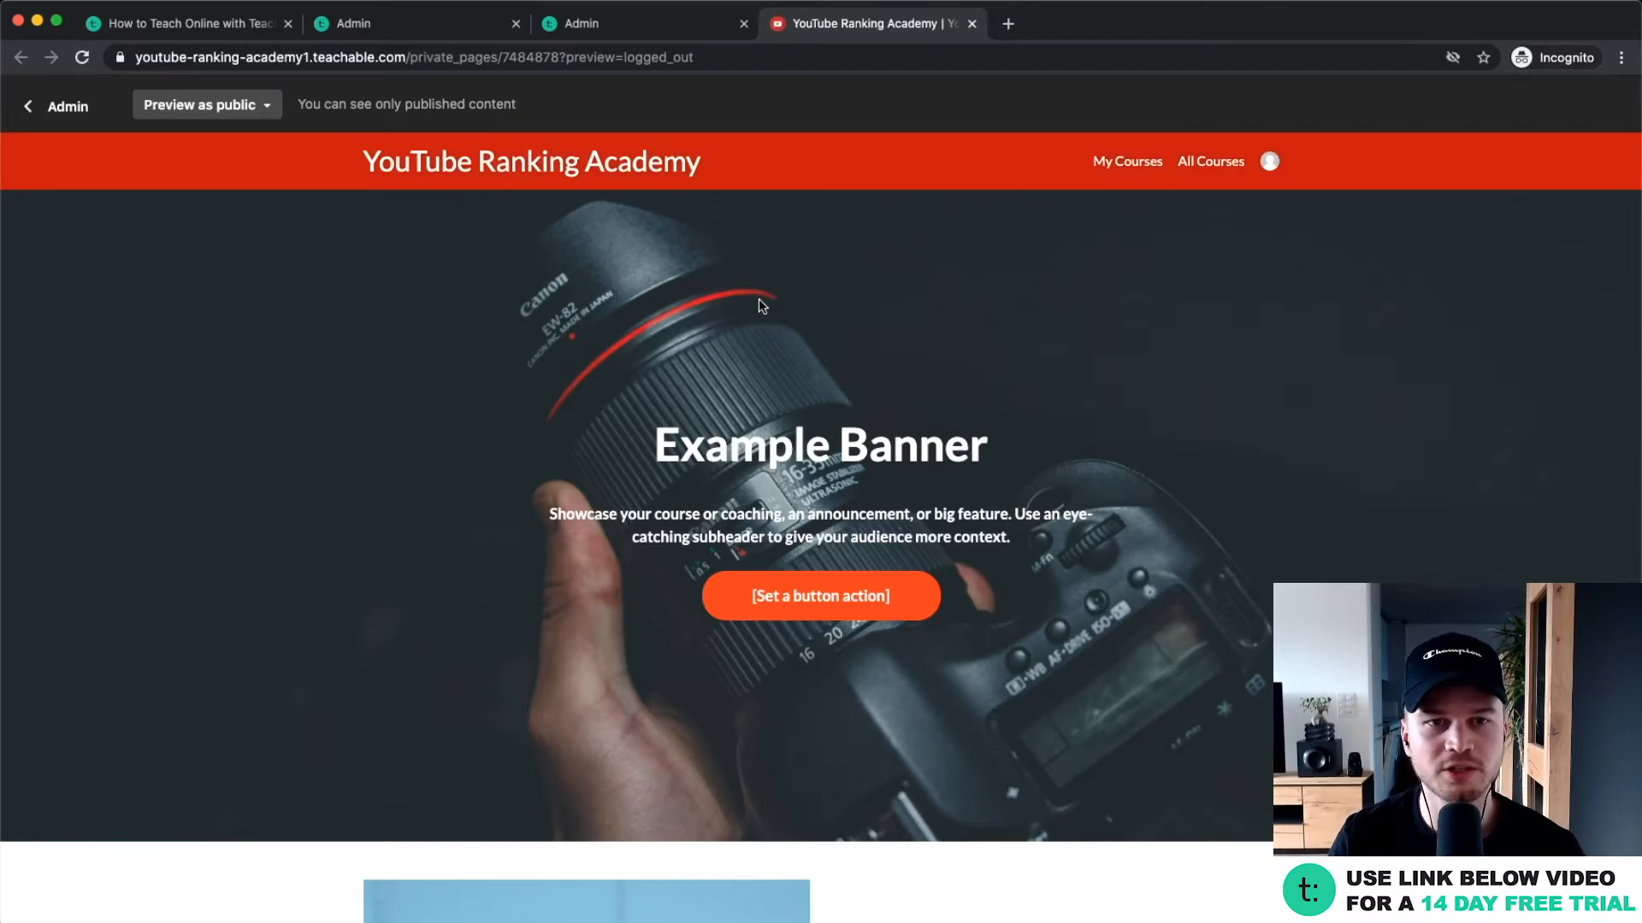
pyautogui.click(419, 25)
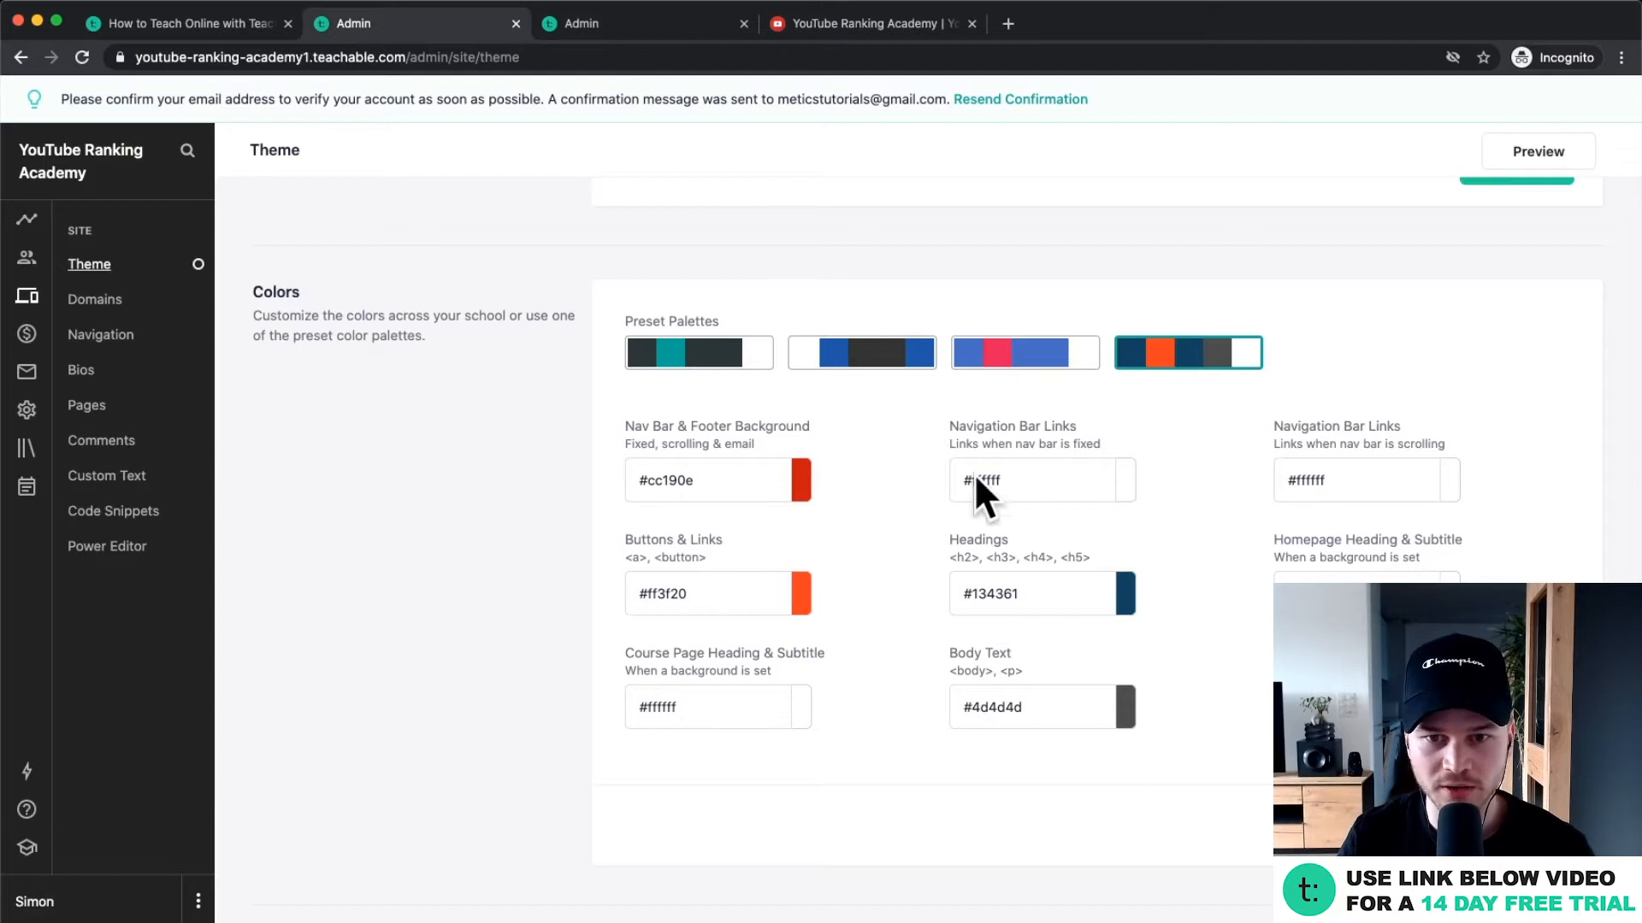
pyautogui.scroll(-3, 975, 478)
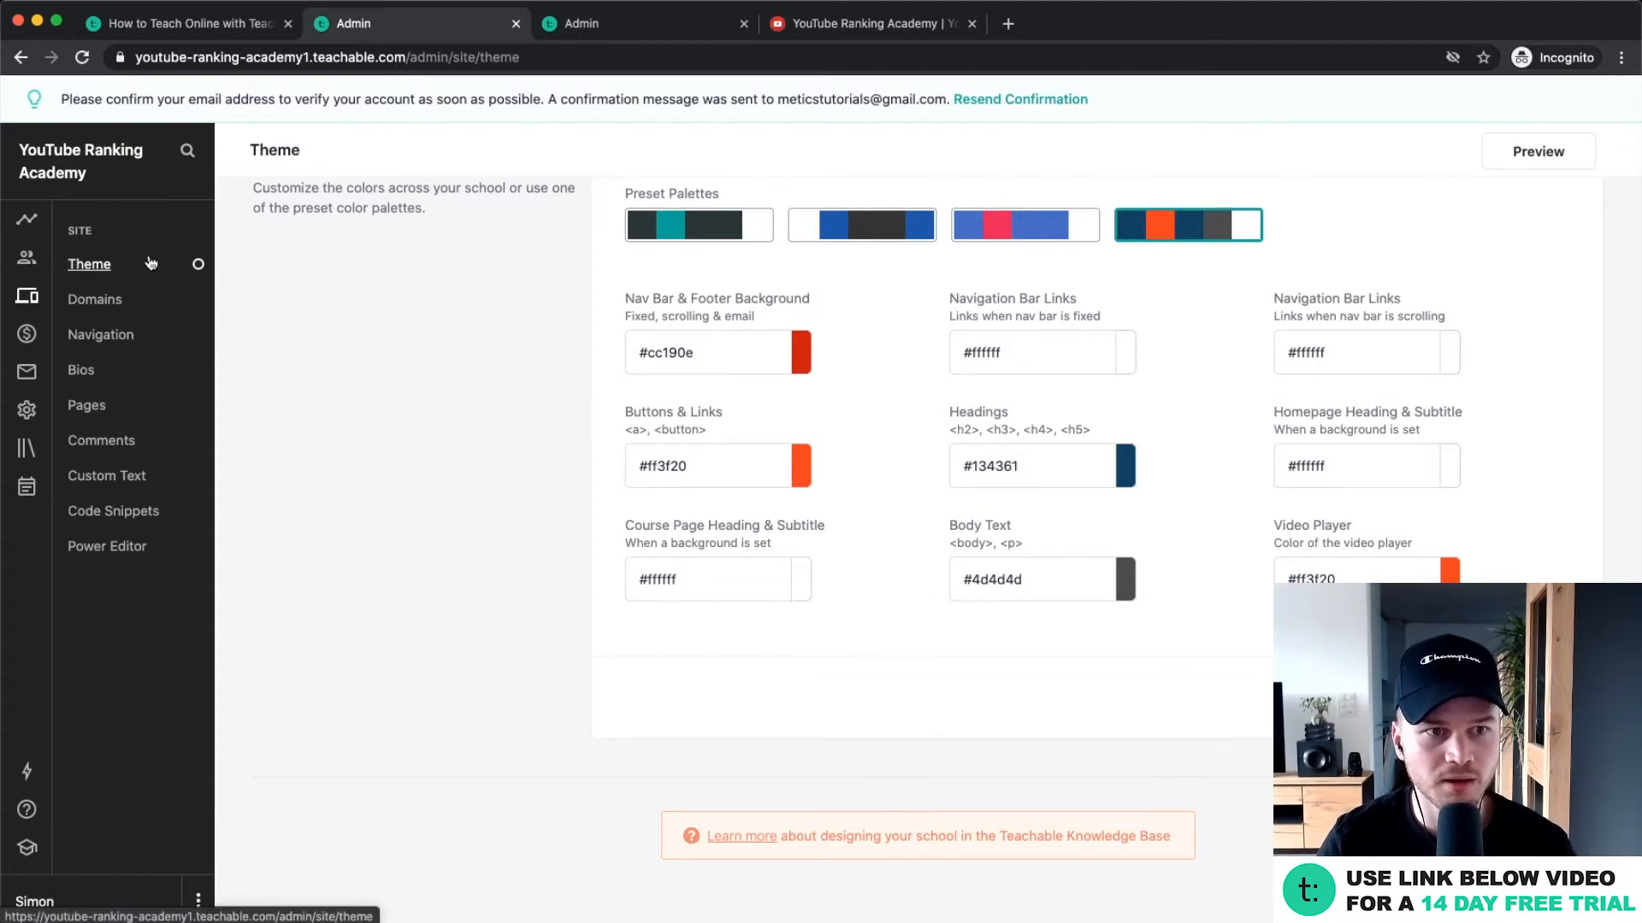
# Reload the sales page editor to apply the updated theme.
pyautogui.click(609, 28)
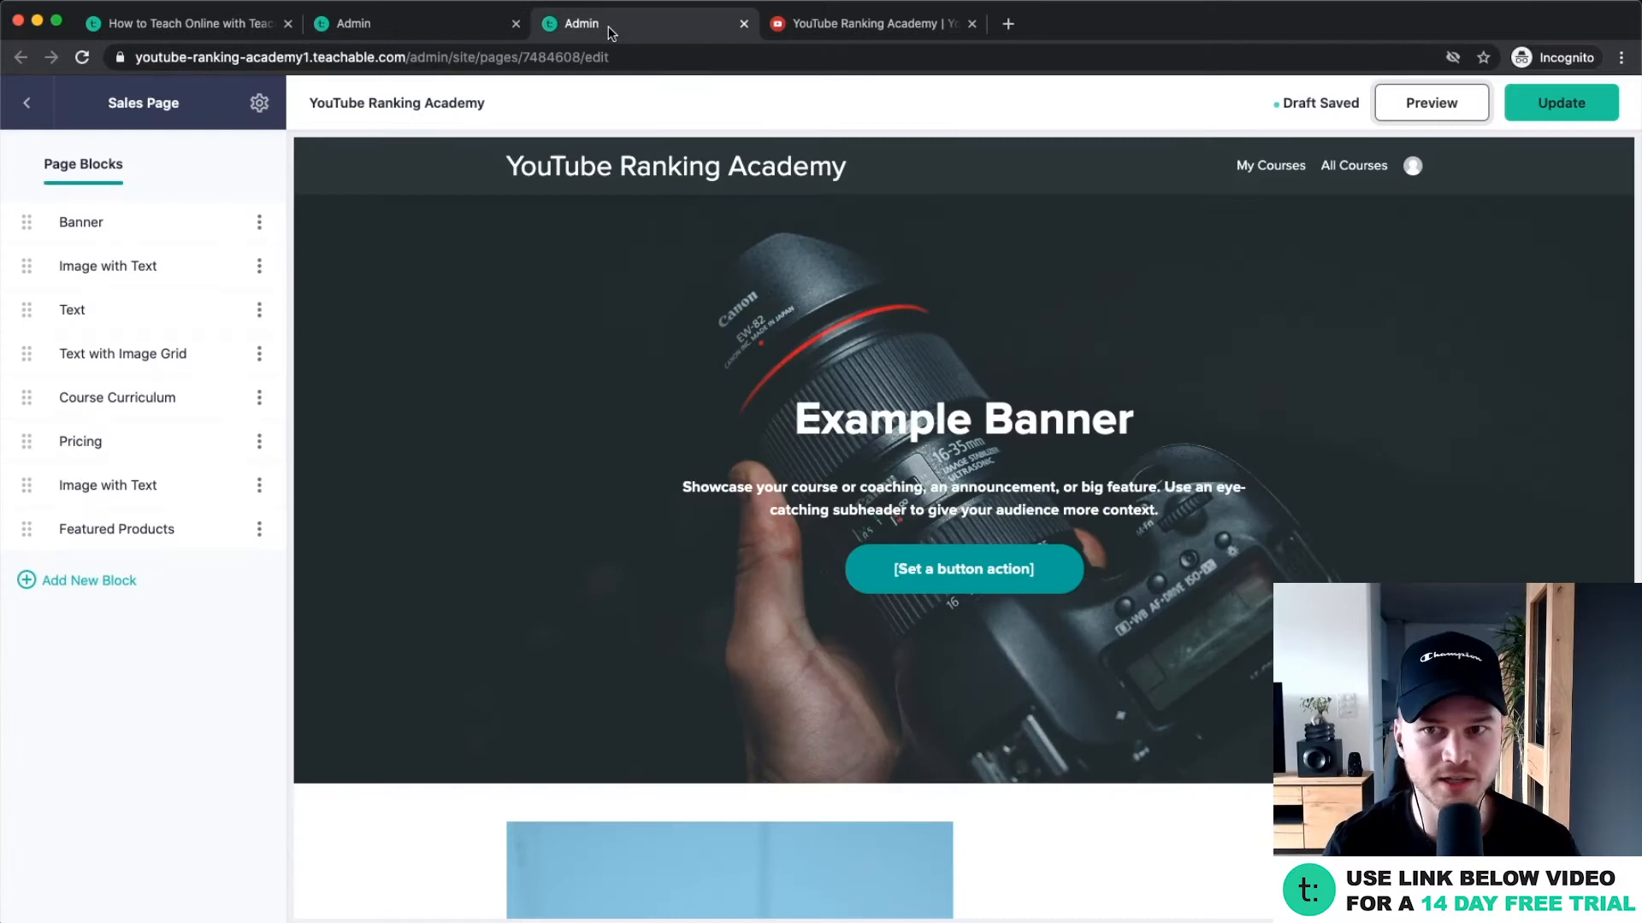
pyautogui.click(89, 58)
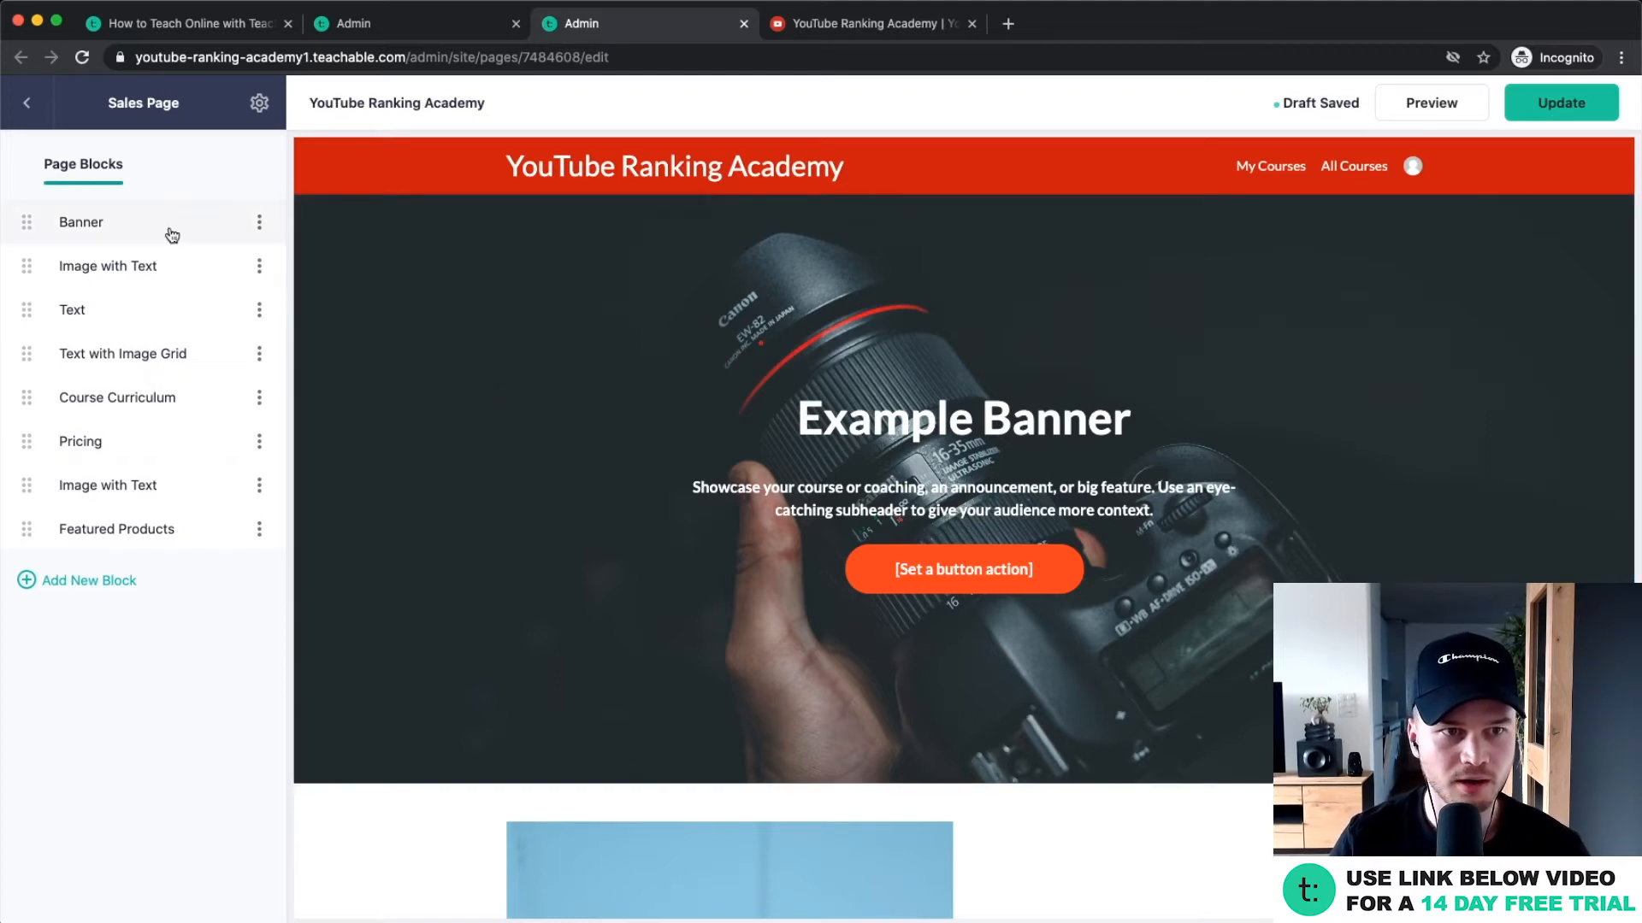
# Replace the Banner block's background image with the file banner.jpg from the computer.
pyautogui.click(109, 224)
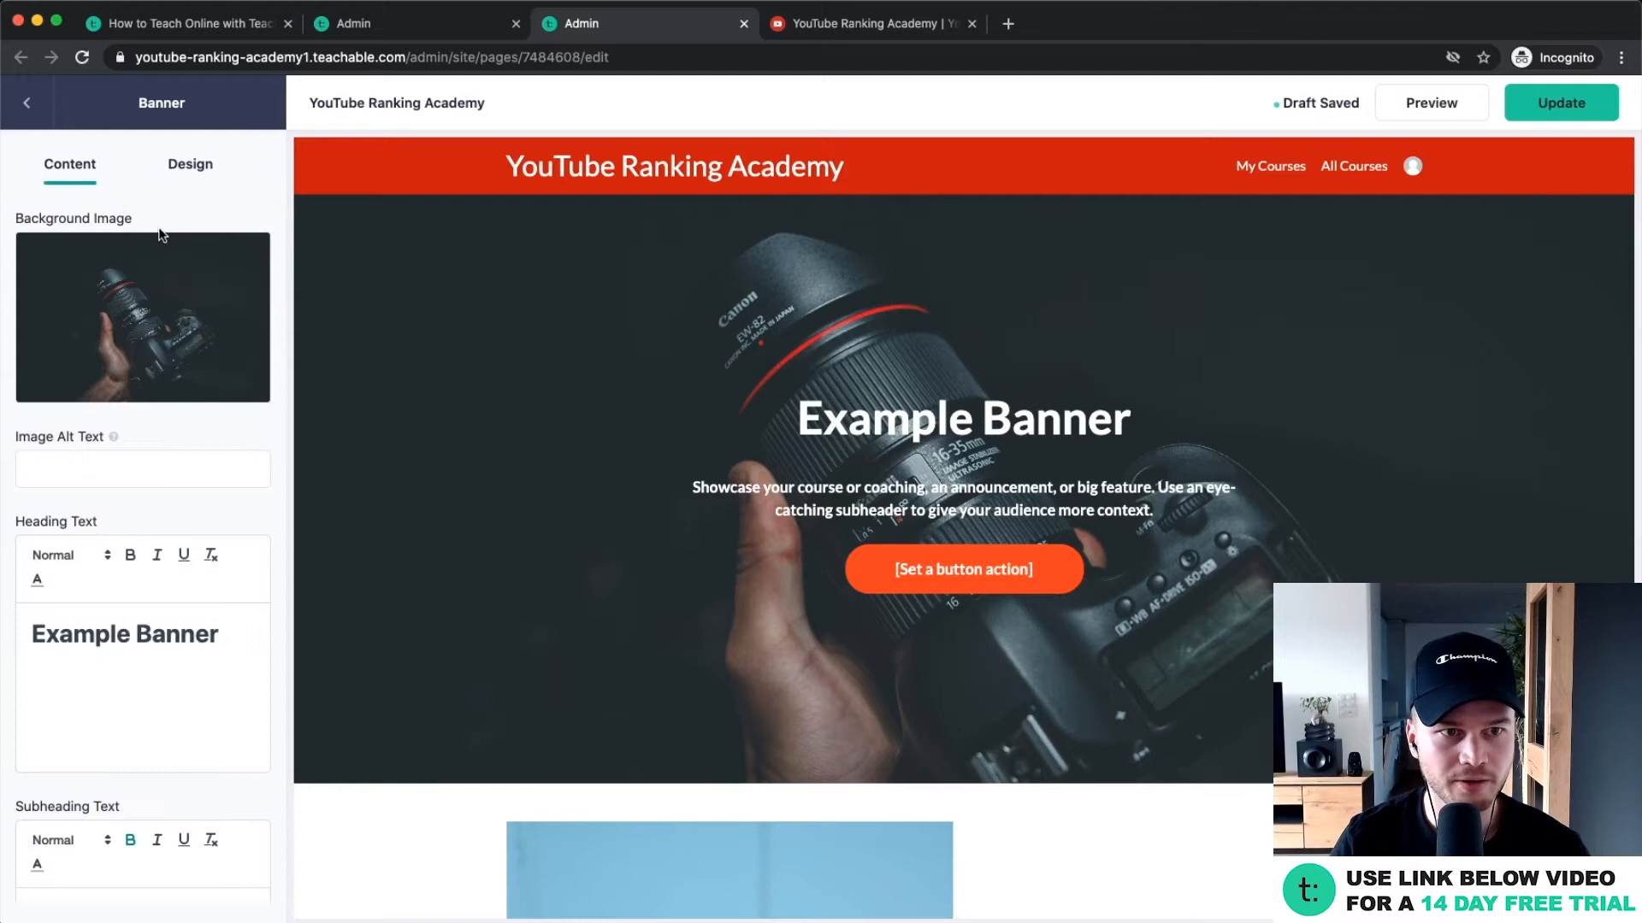
pyautogui.moveTo(113, 342)
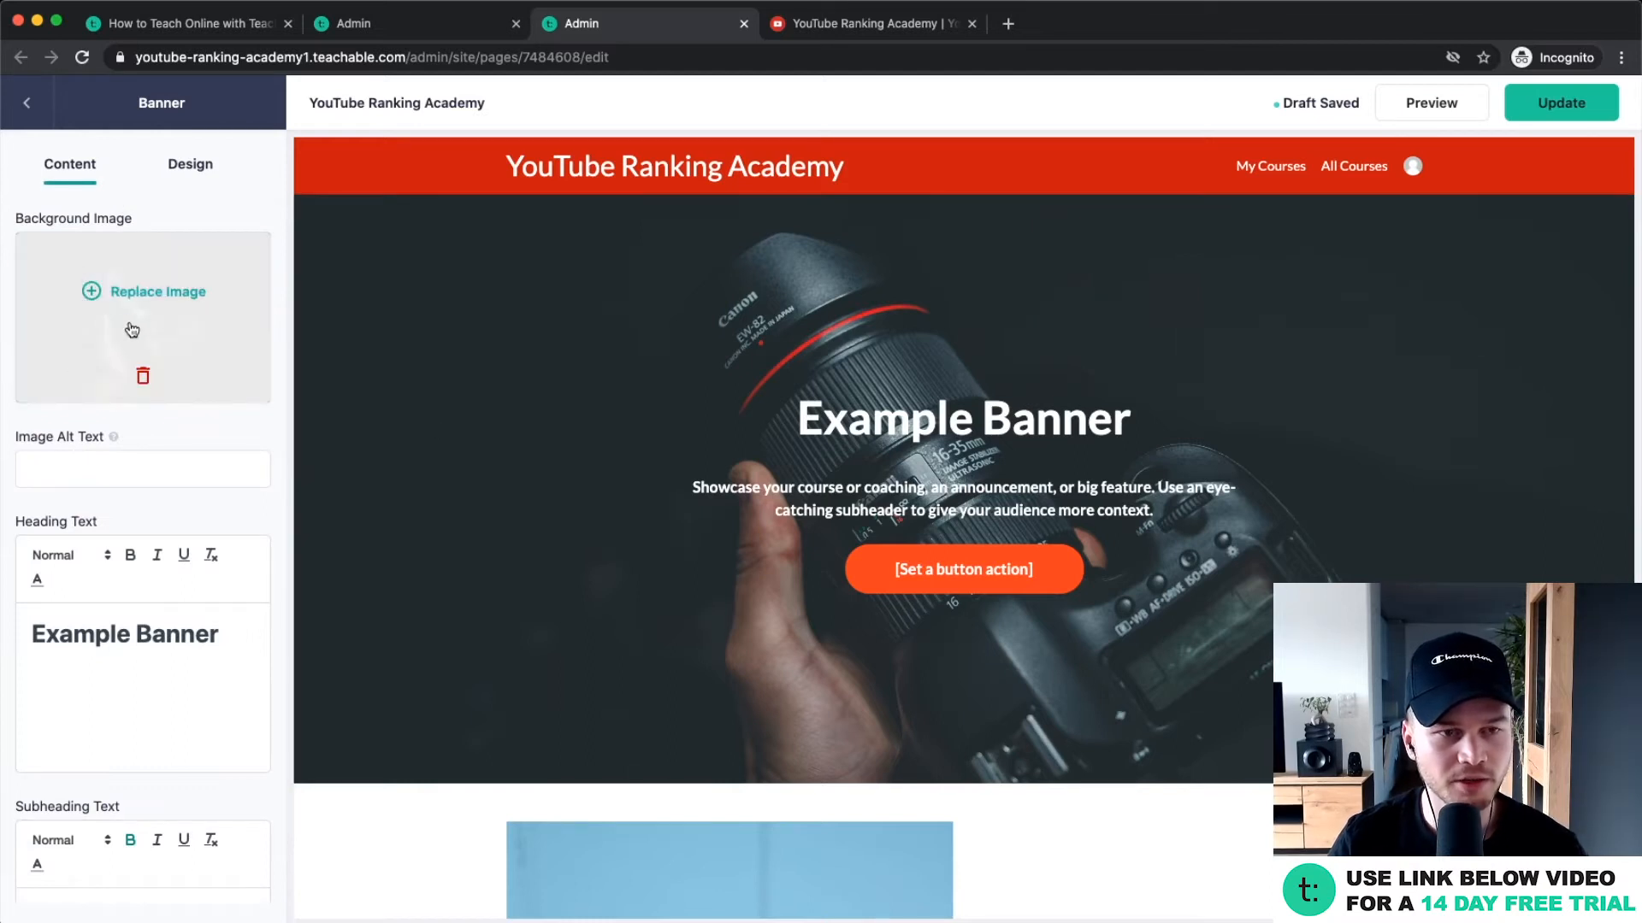
pyautogui.click(150, 287)
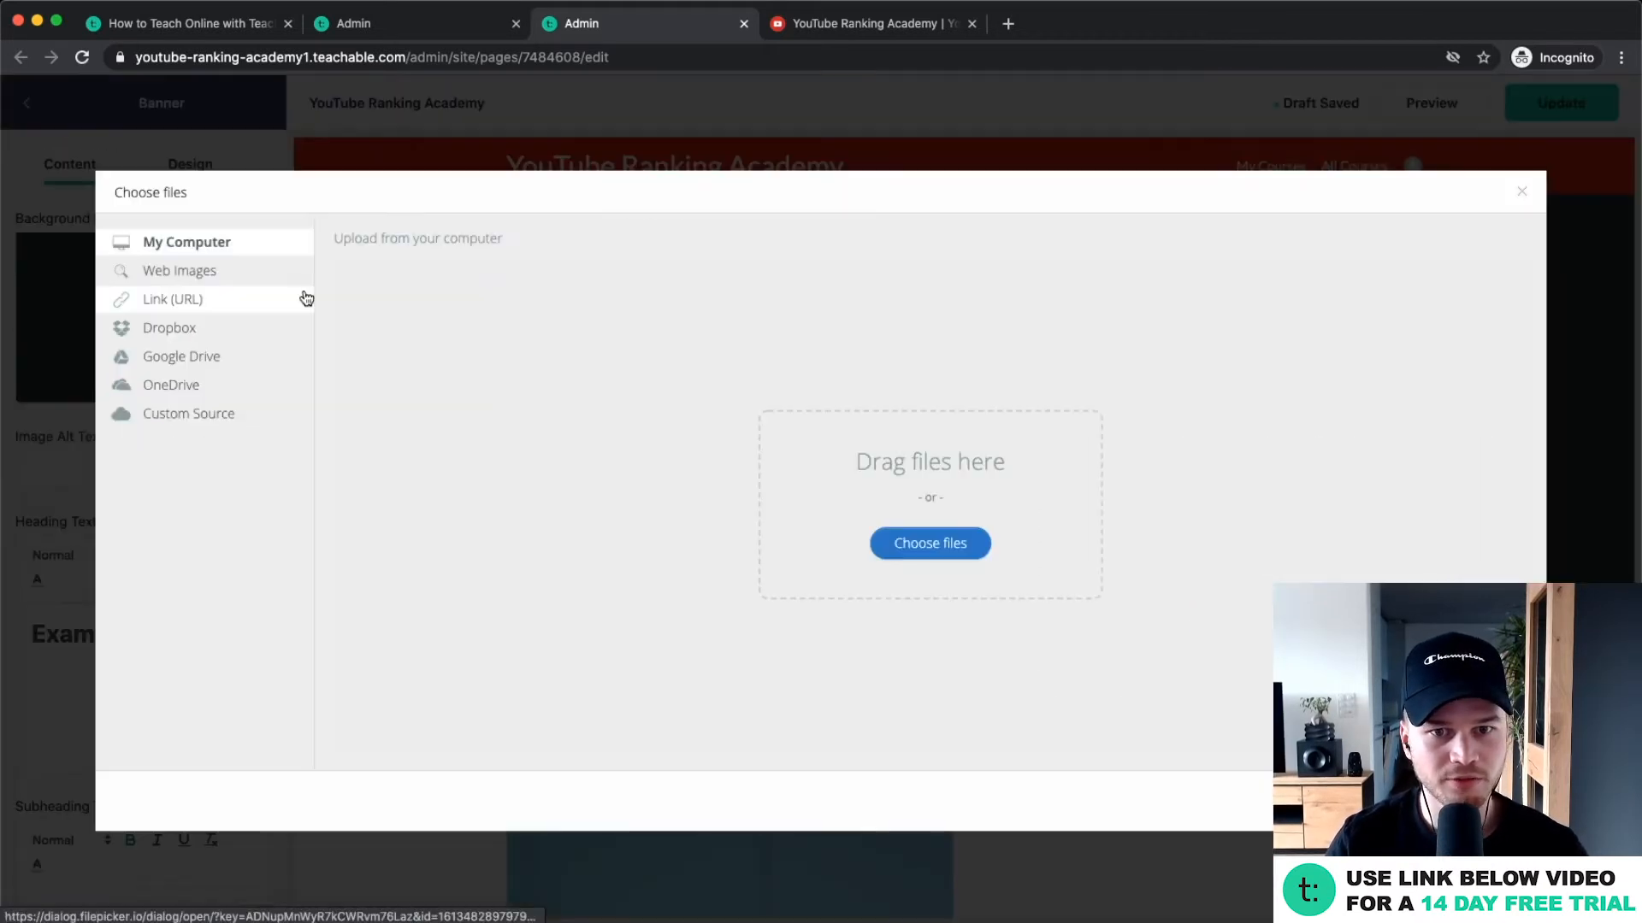
pyautogui.click(940, 543)
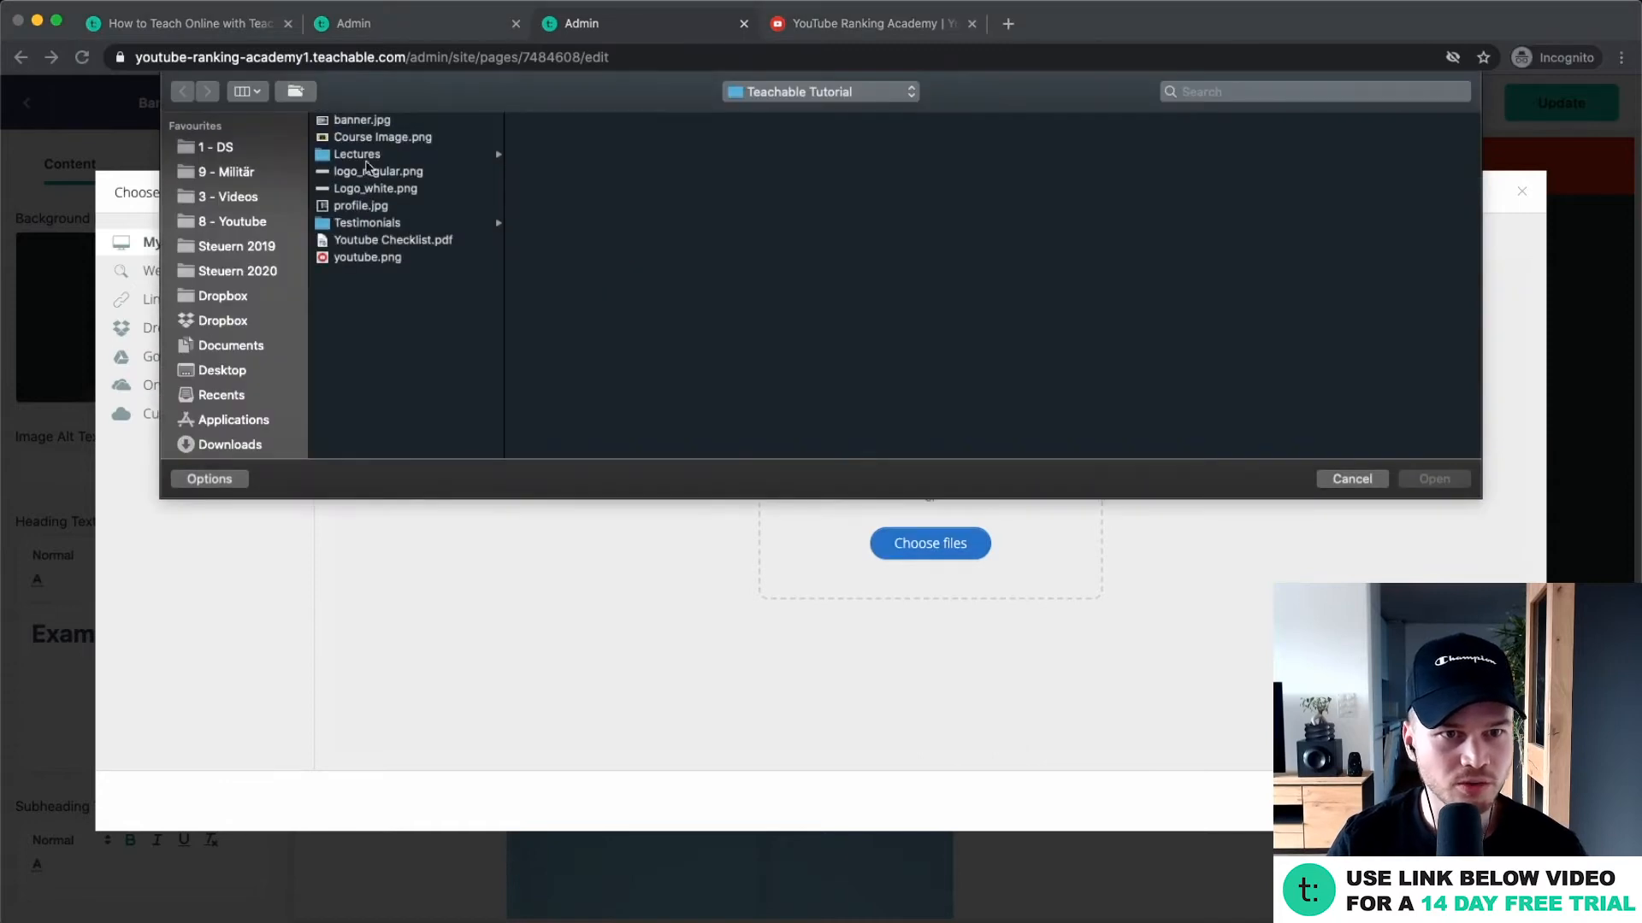
pyautogui.click(362, 122)
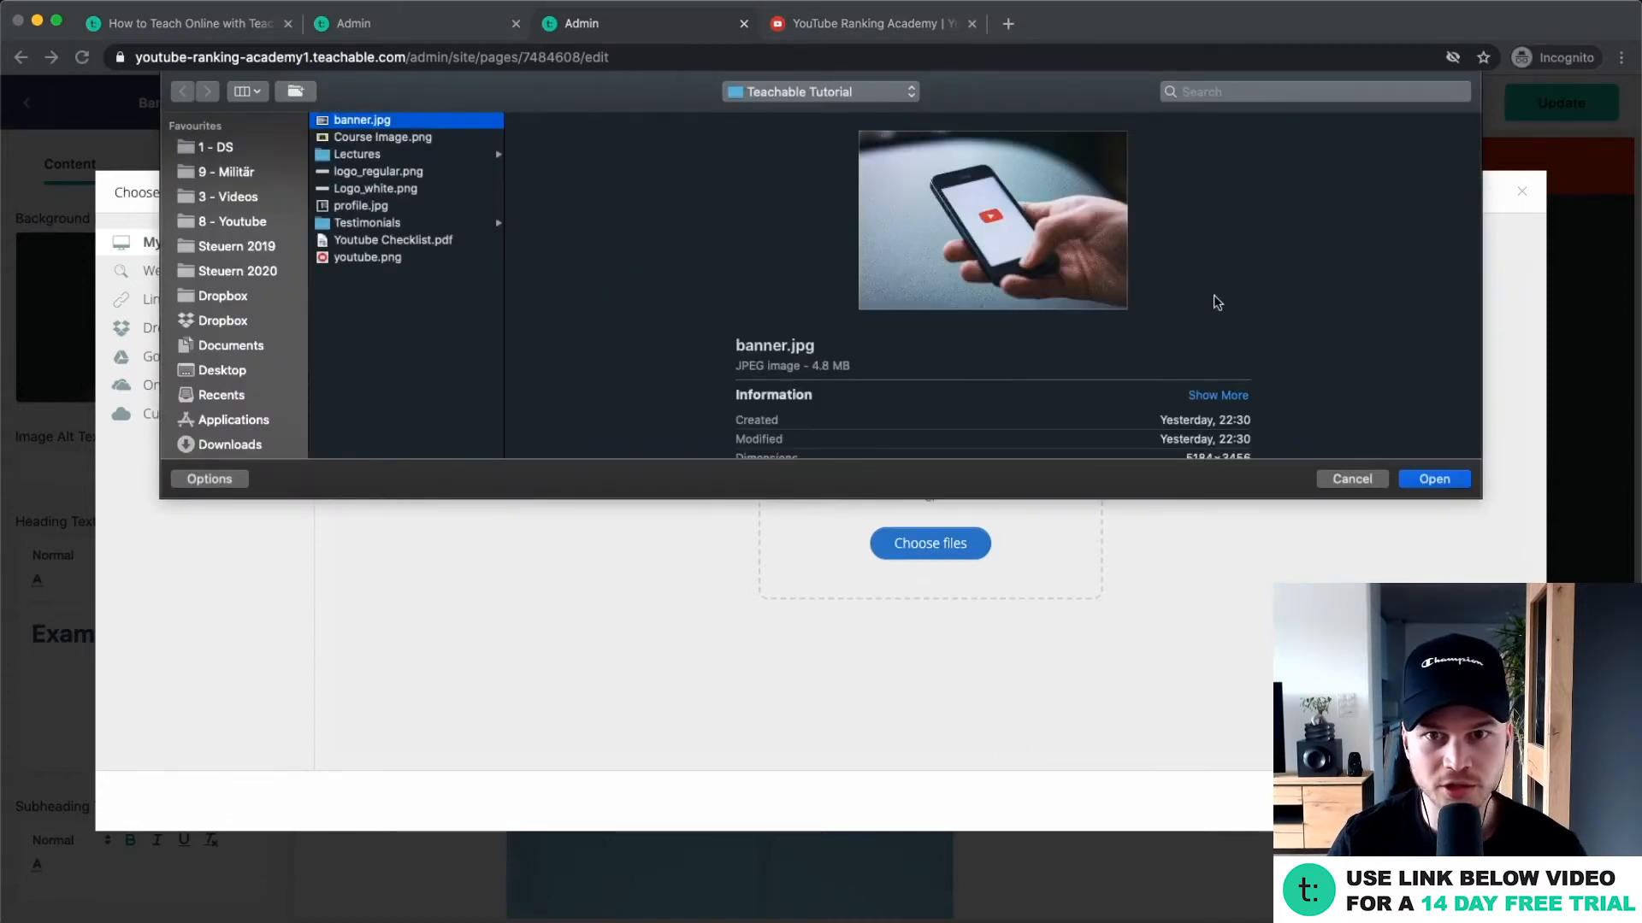
pyautogui.click(1434, 480)
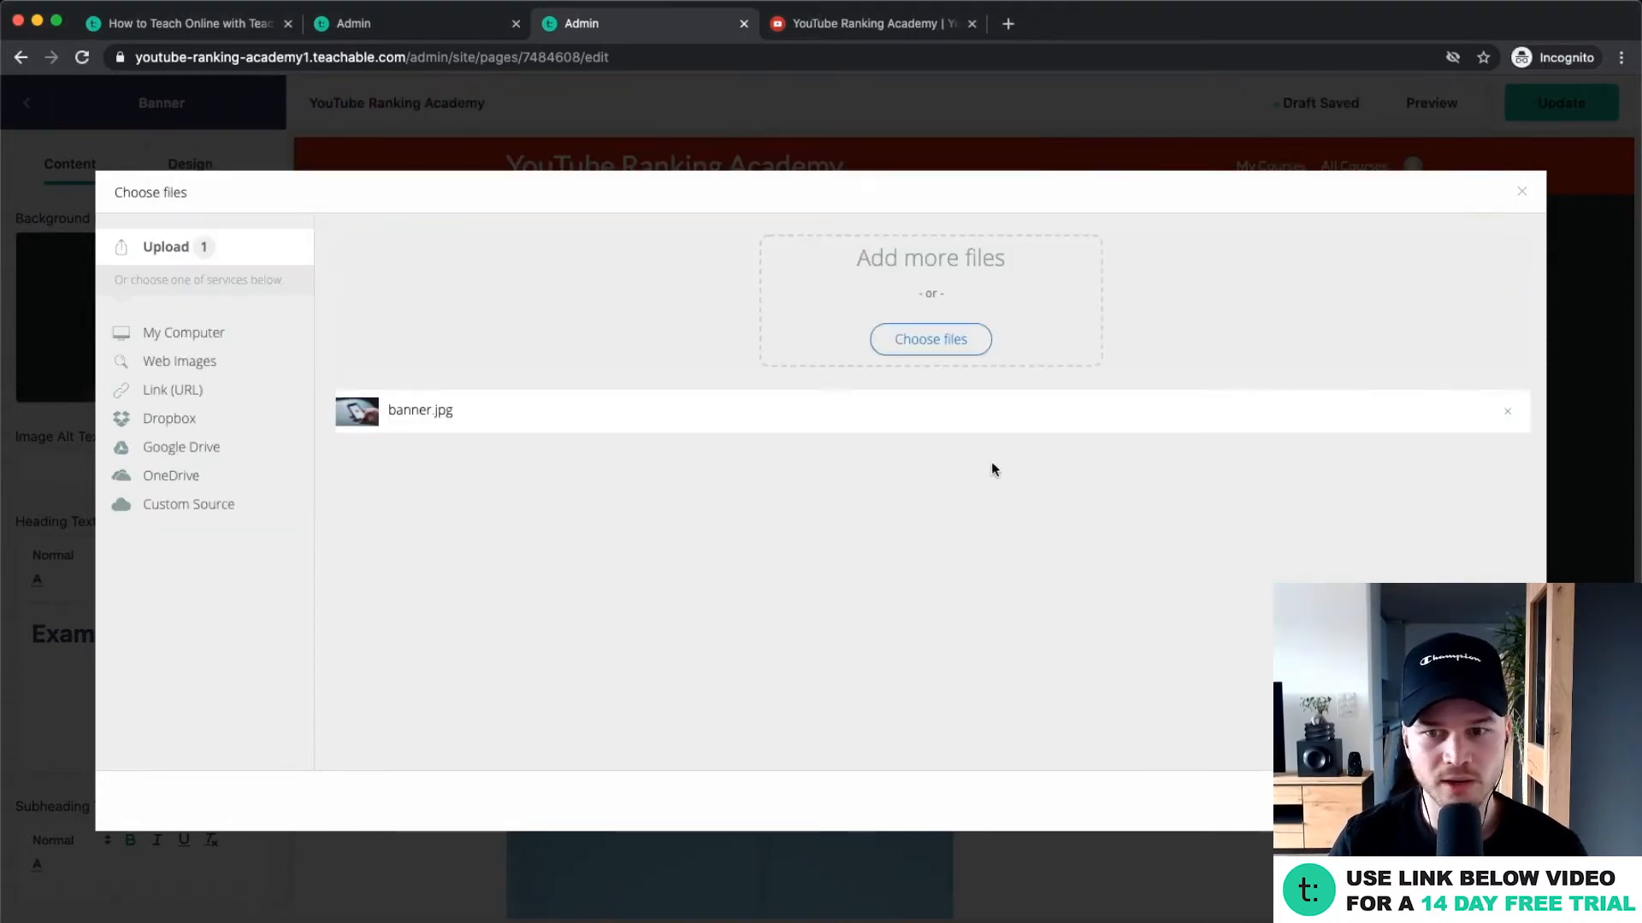
pyautogui.click(1483, 801)
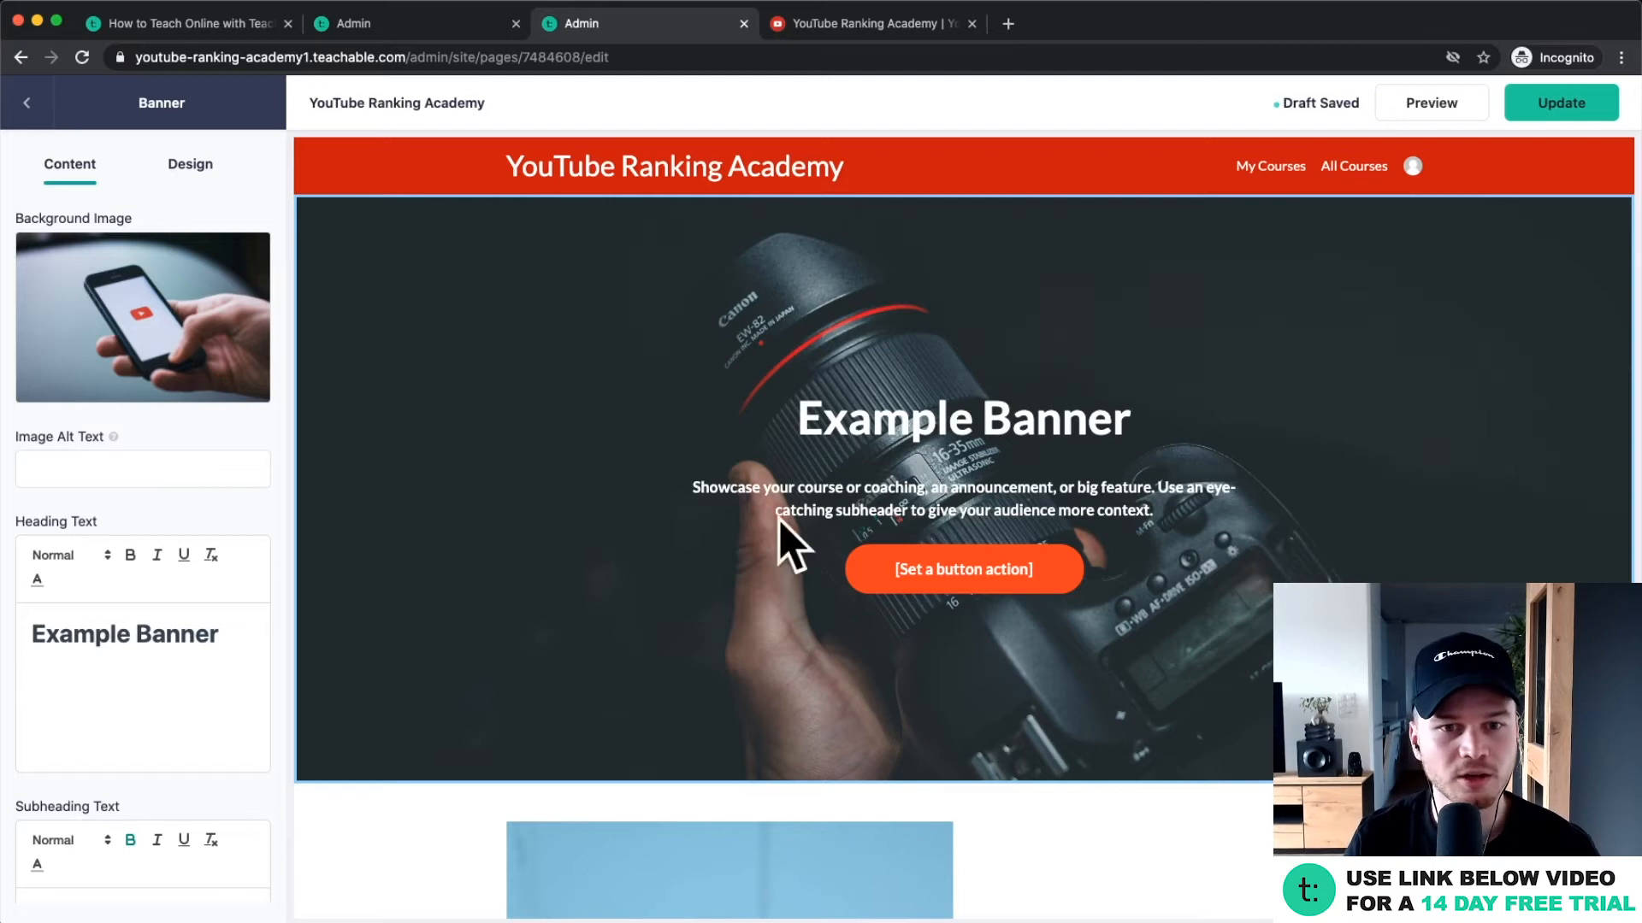
# Set the banner image's alt text to "youtube course, youtube ranking".
pyautogui.click(158, 476)
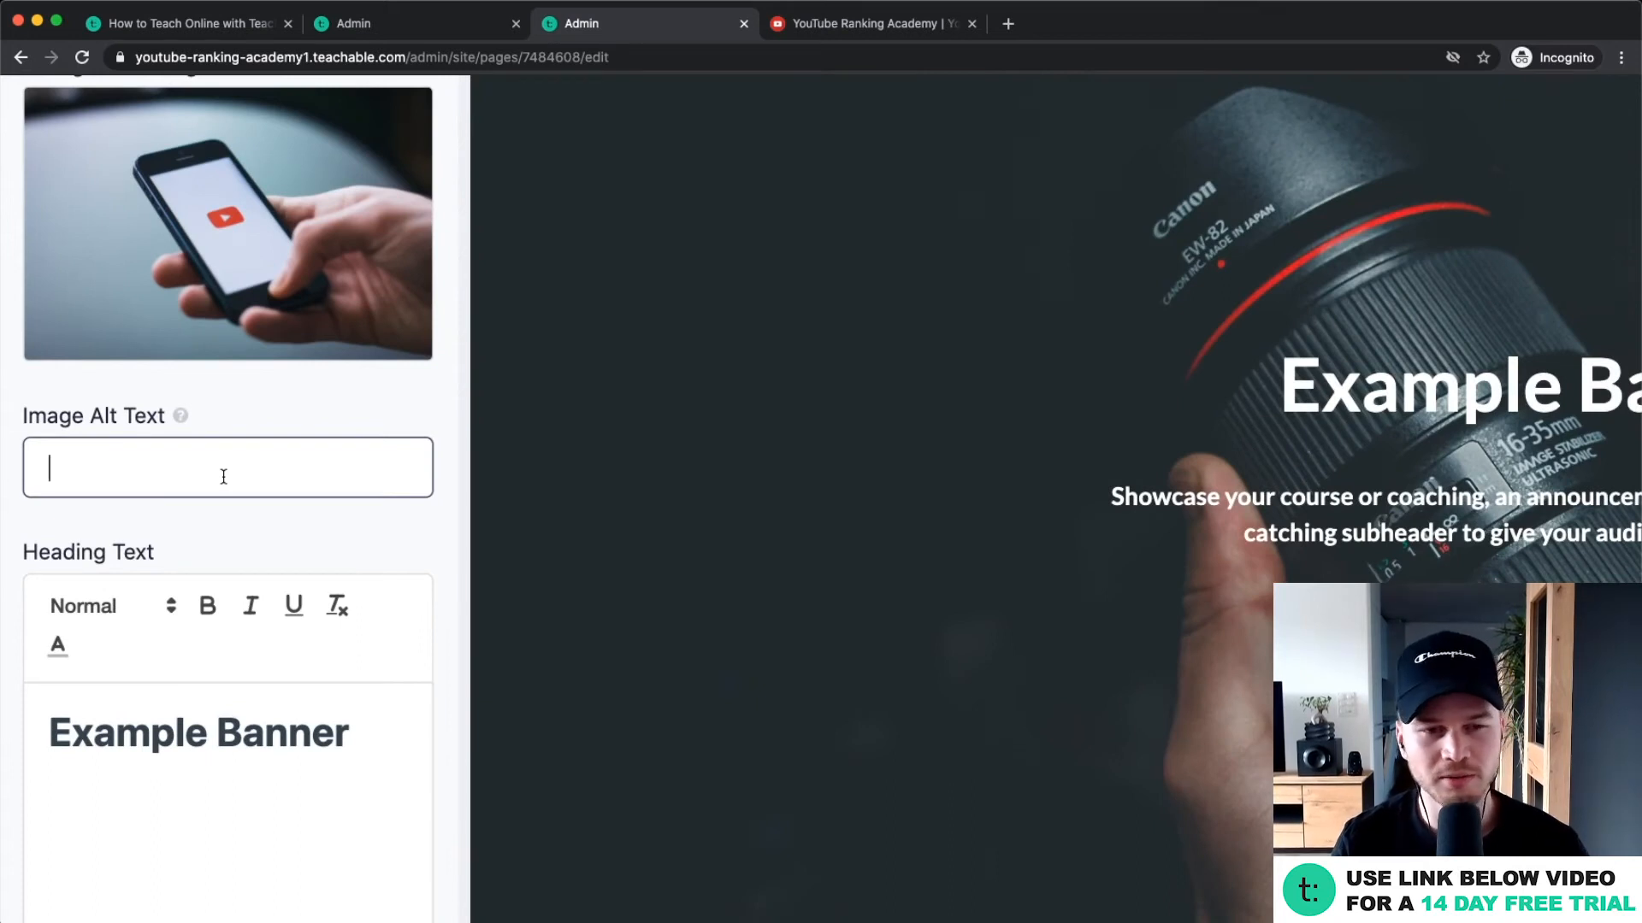
pyautogui.scroll(-5, 223, 476)
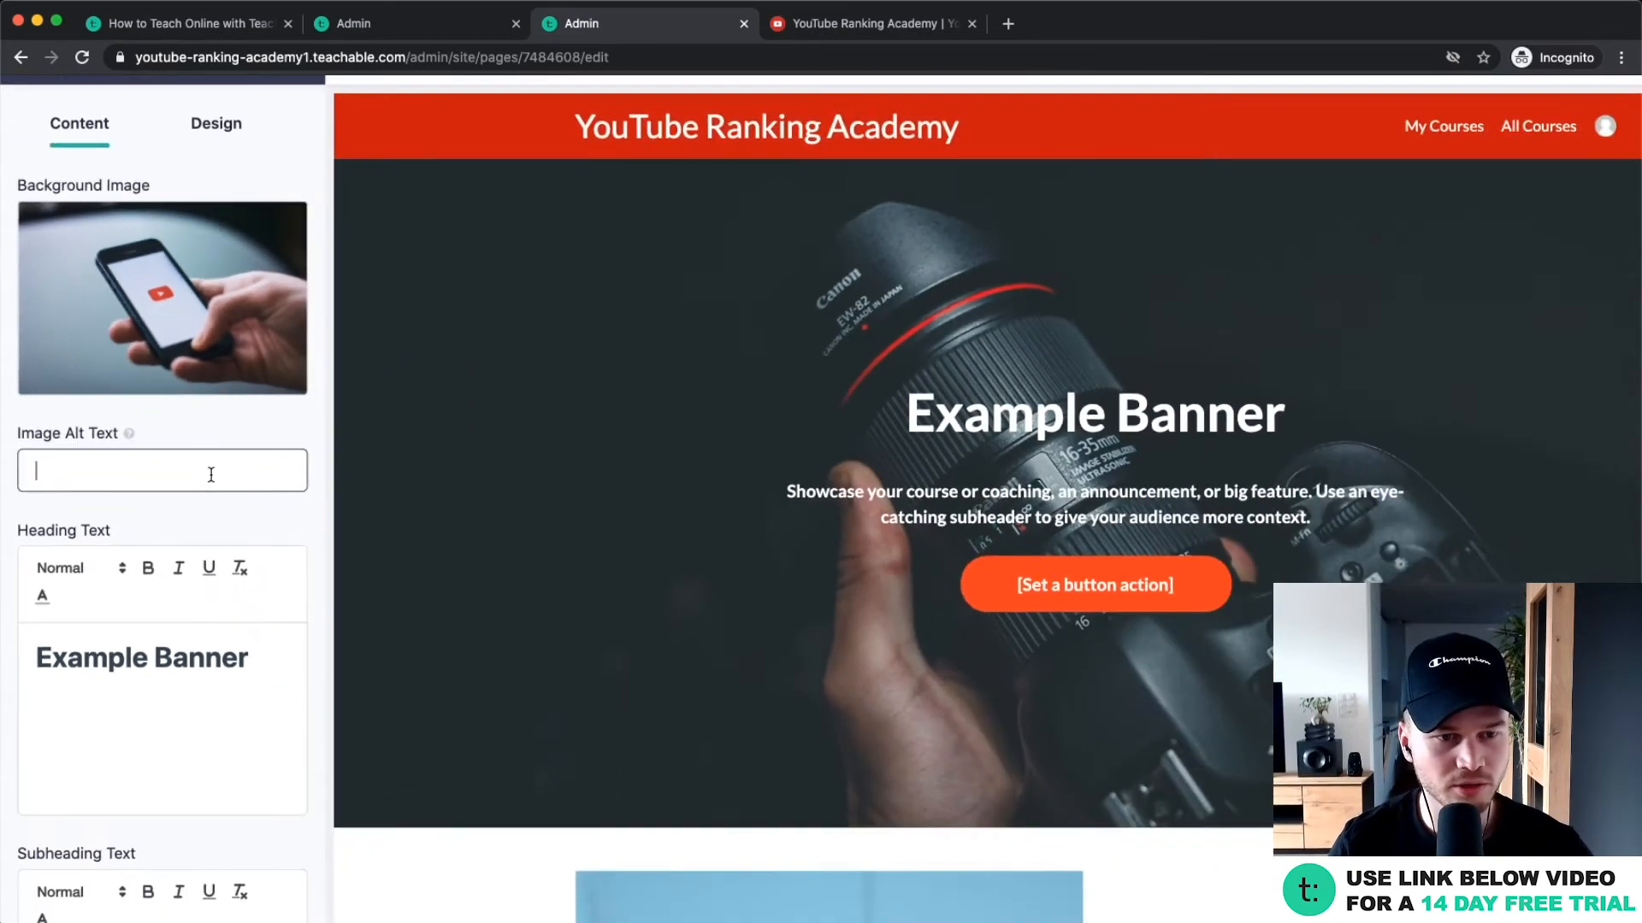
pyautogui.scroll(-3, 104, 465)
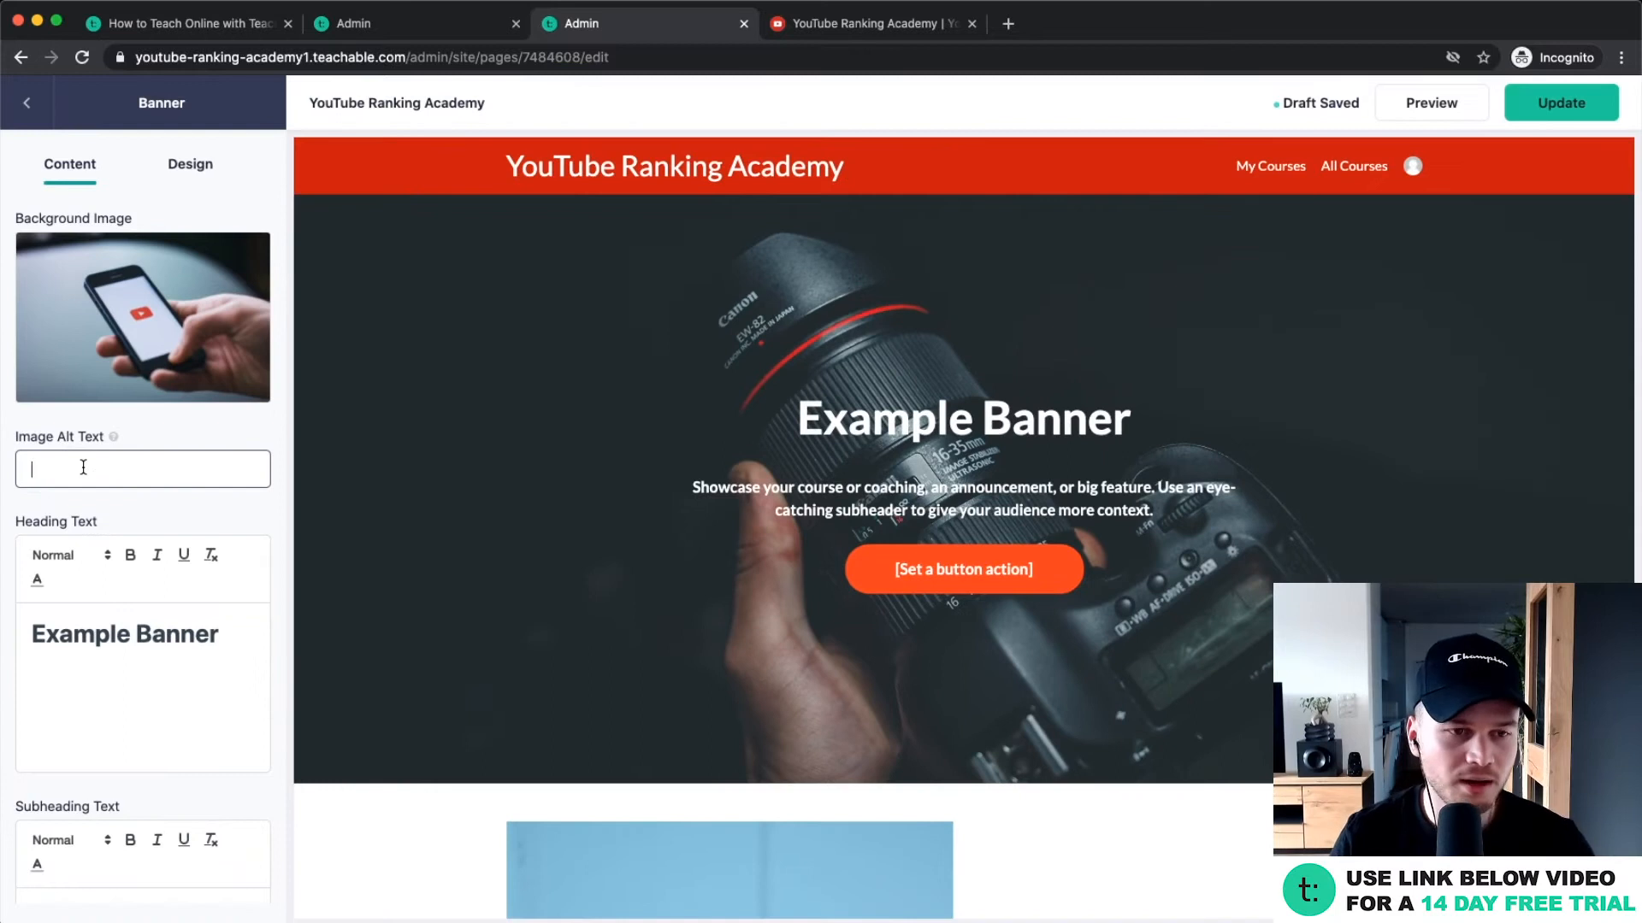
pyautogui.scroll(5, 83, 467)
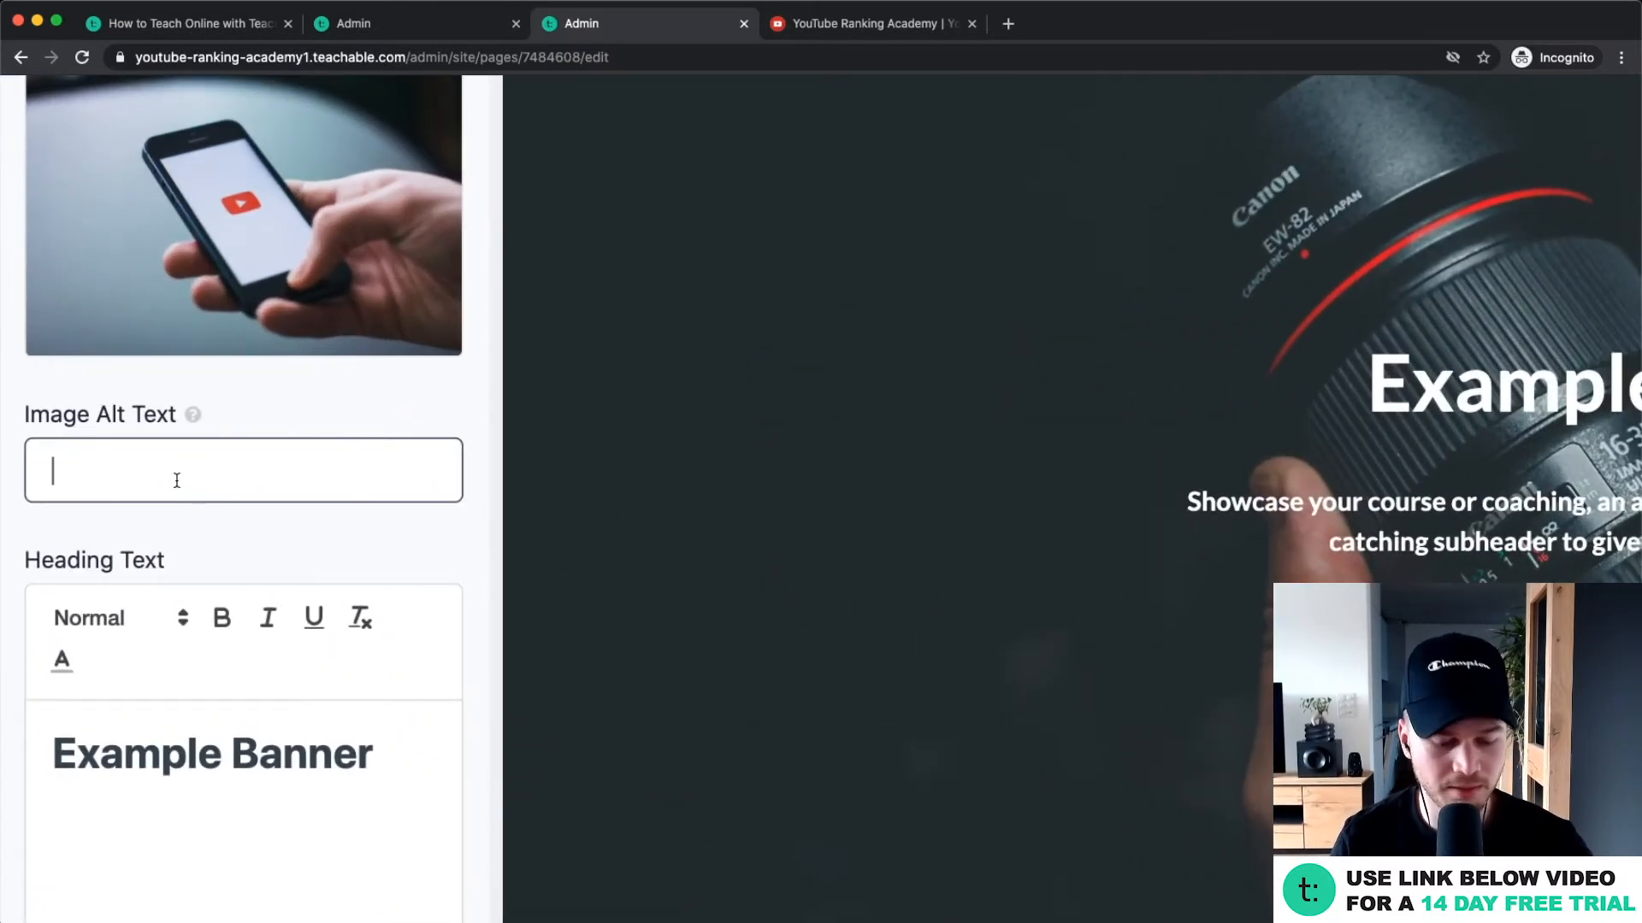
pyautogui.write('youtube course')
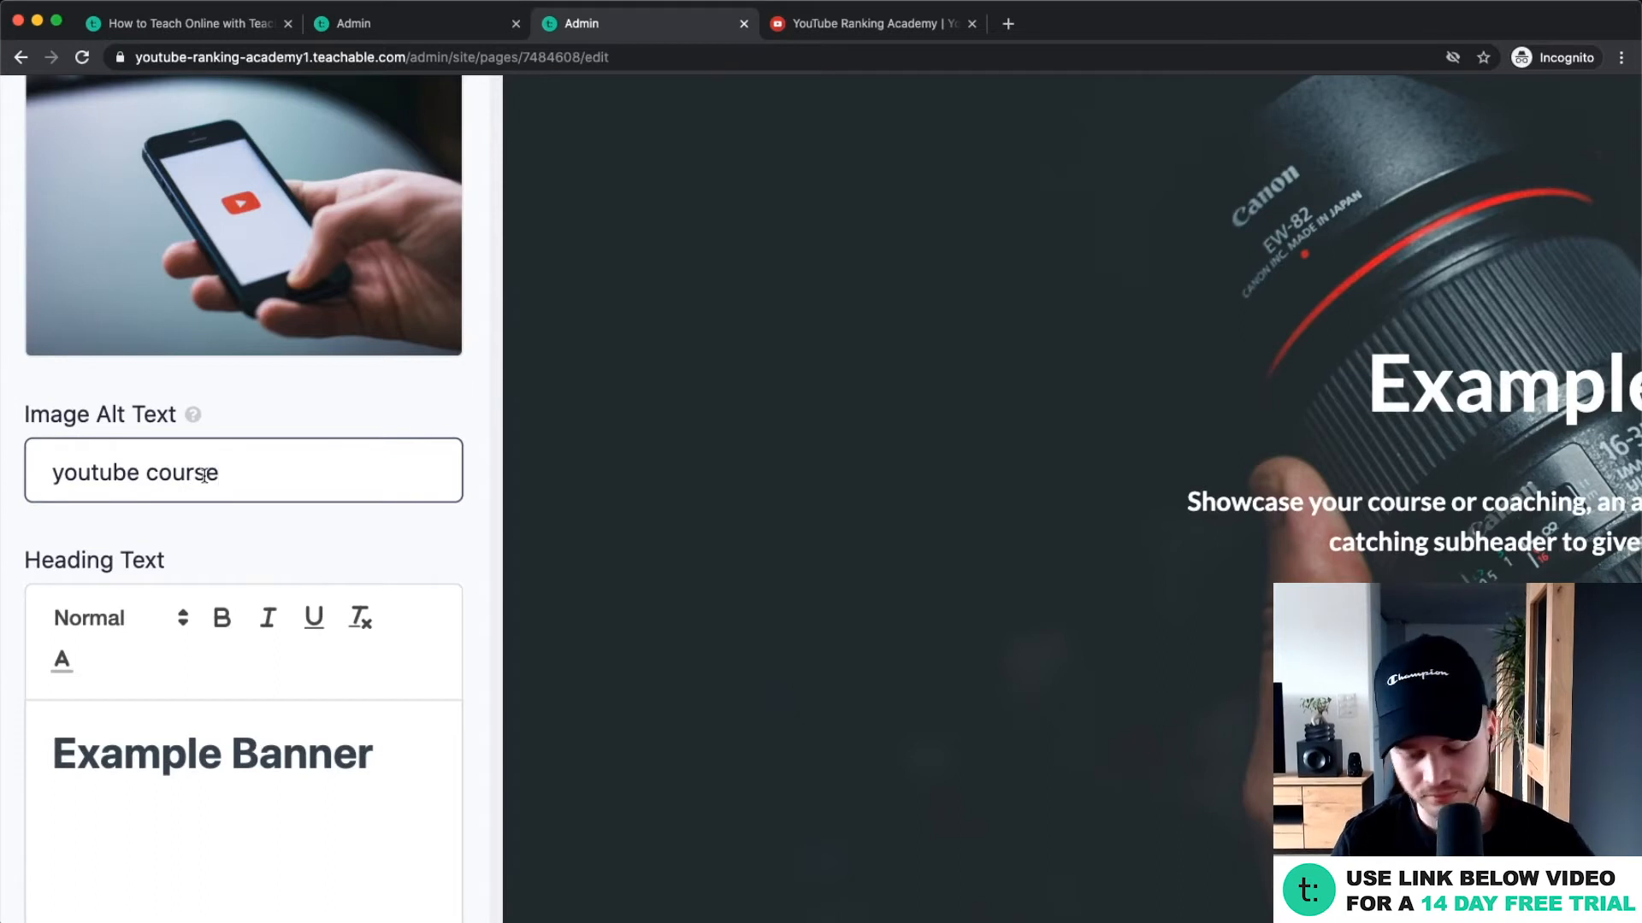
pyautogui.write('youtube ranking')
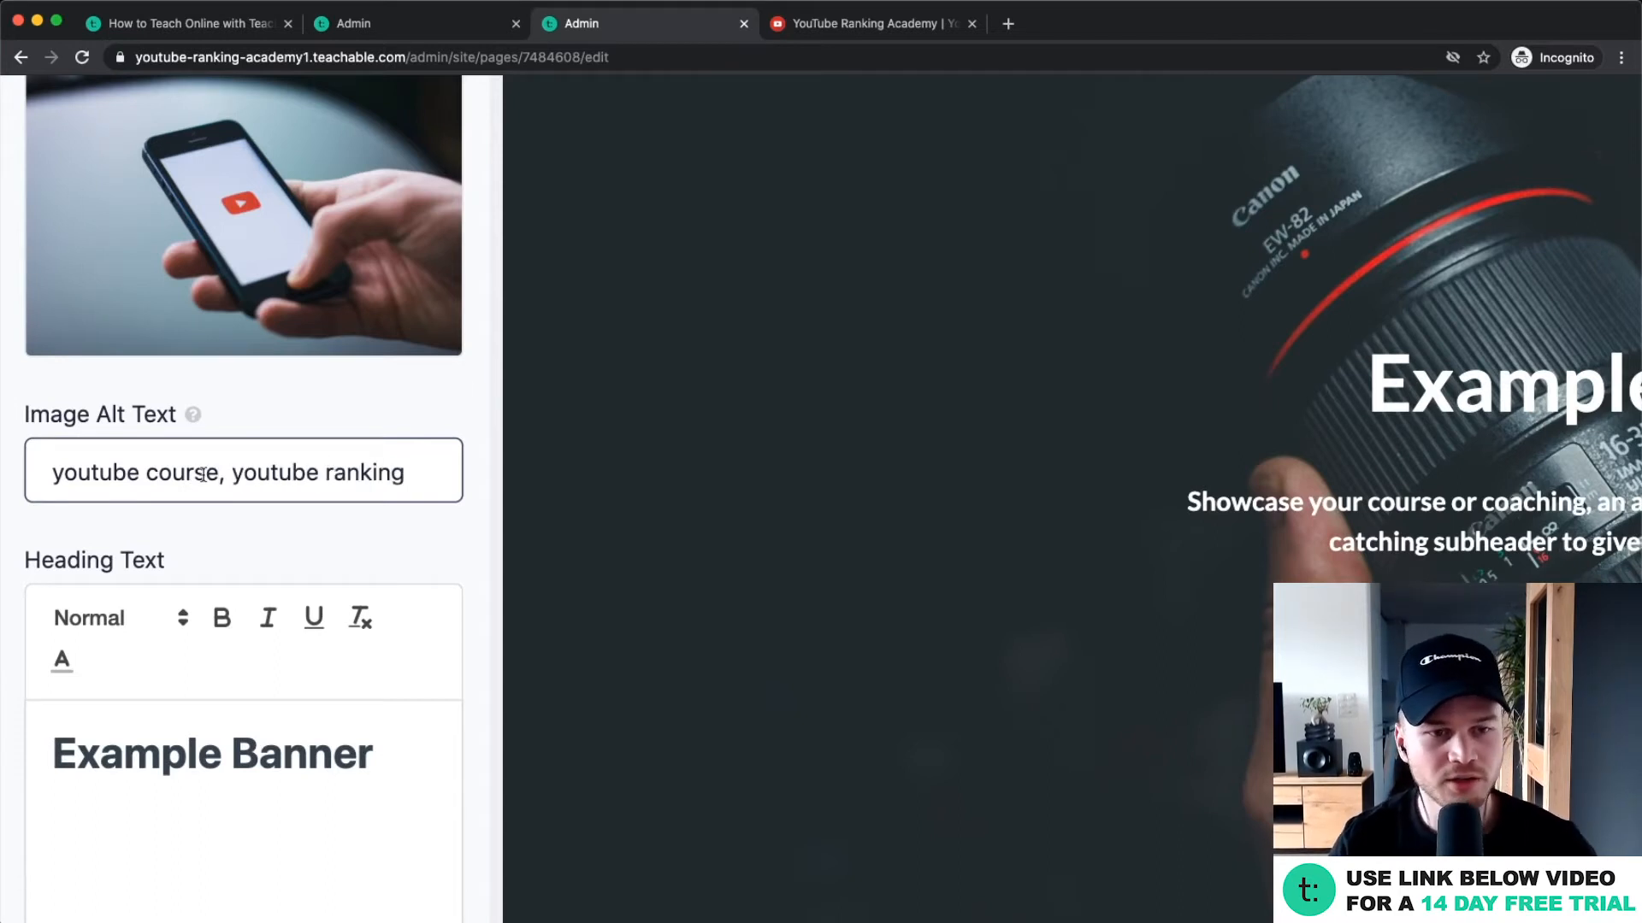
pyautogui.press('super+0')
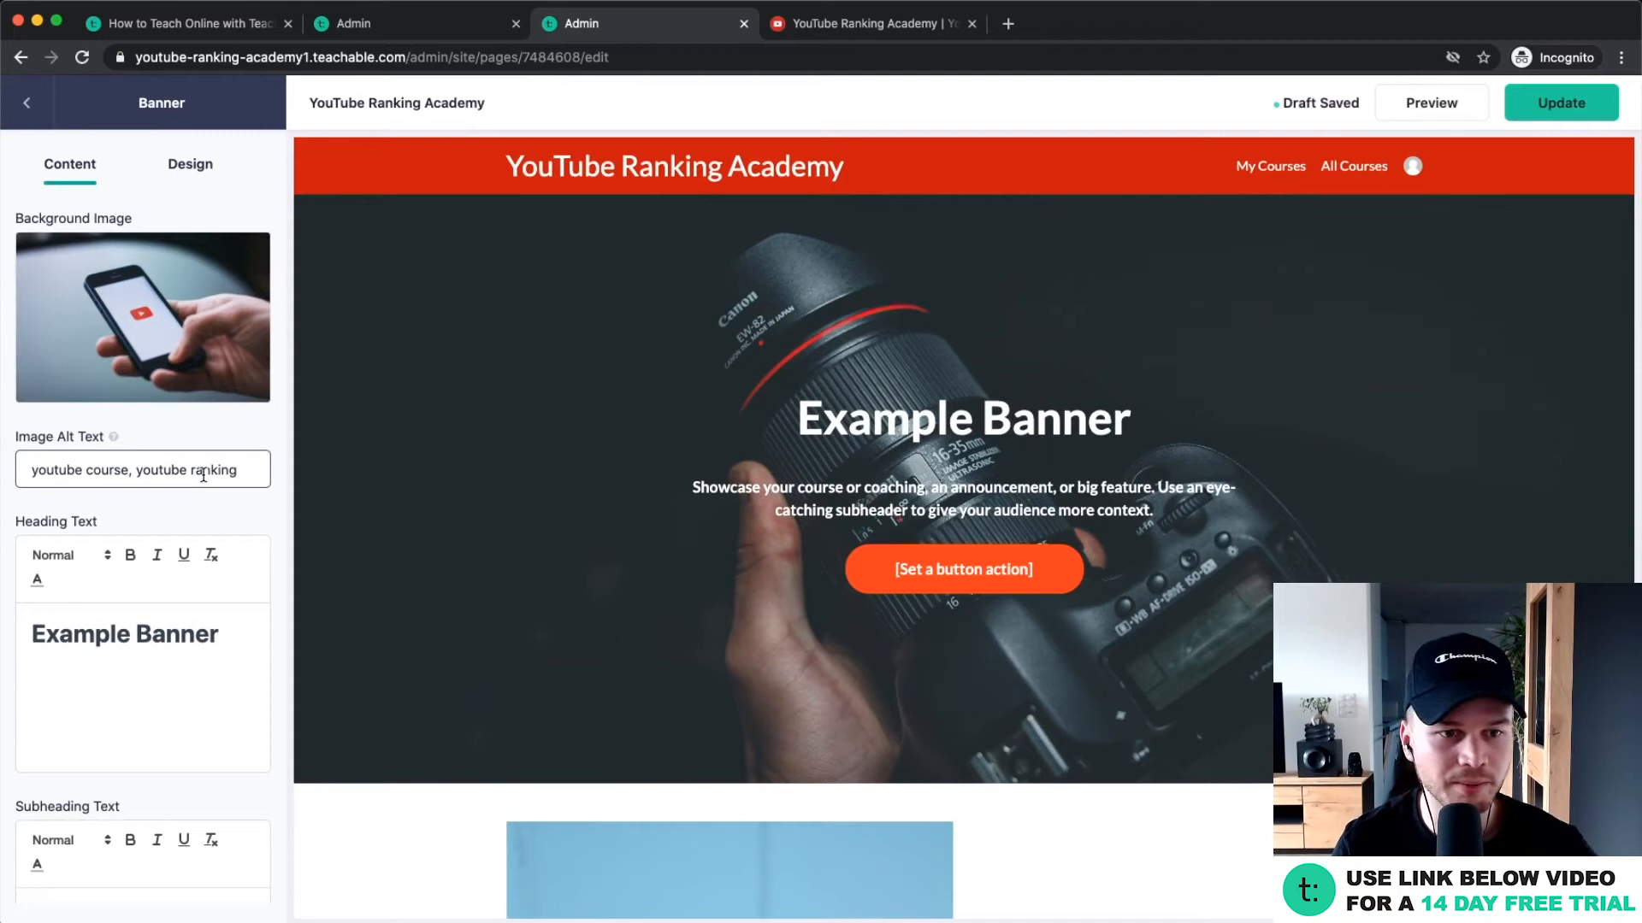
# Replace the banner's example heading text with "Youtube Ranking Academy".
pyautogui.scroll(-4, 199, 476)
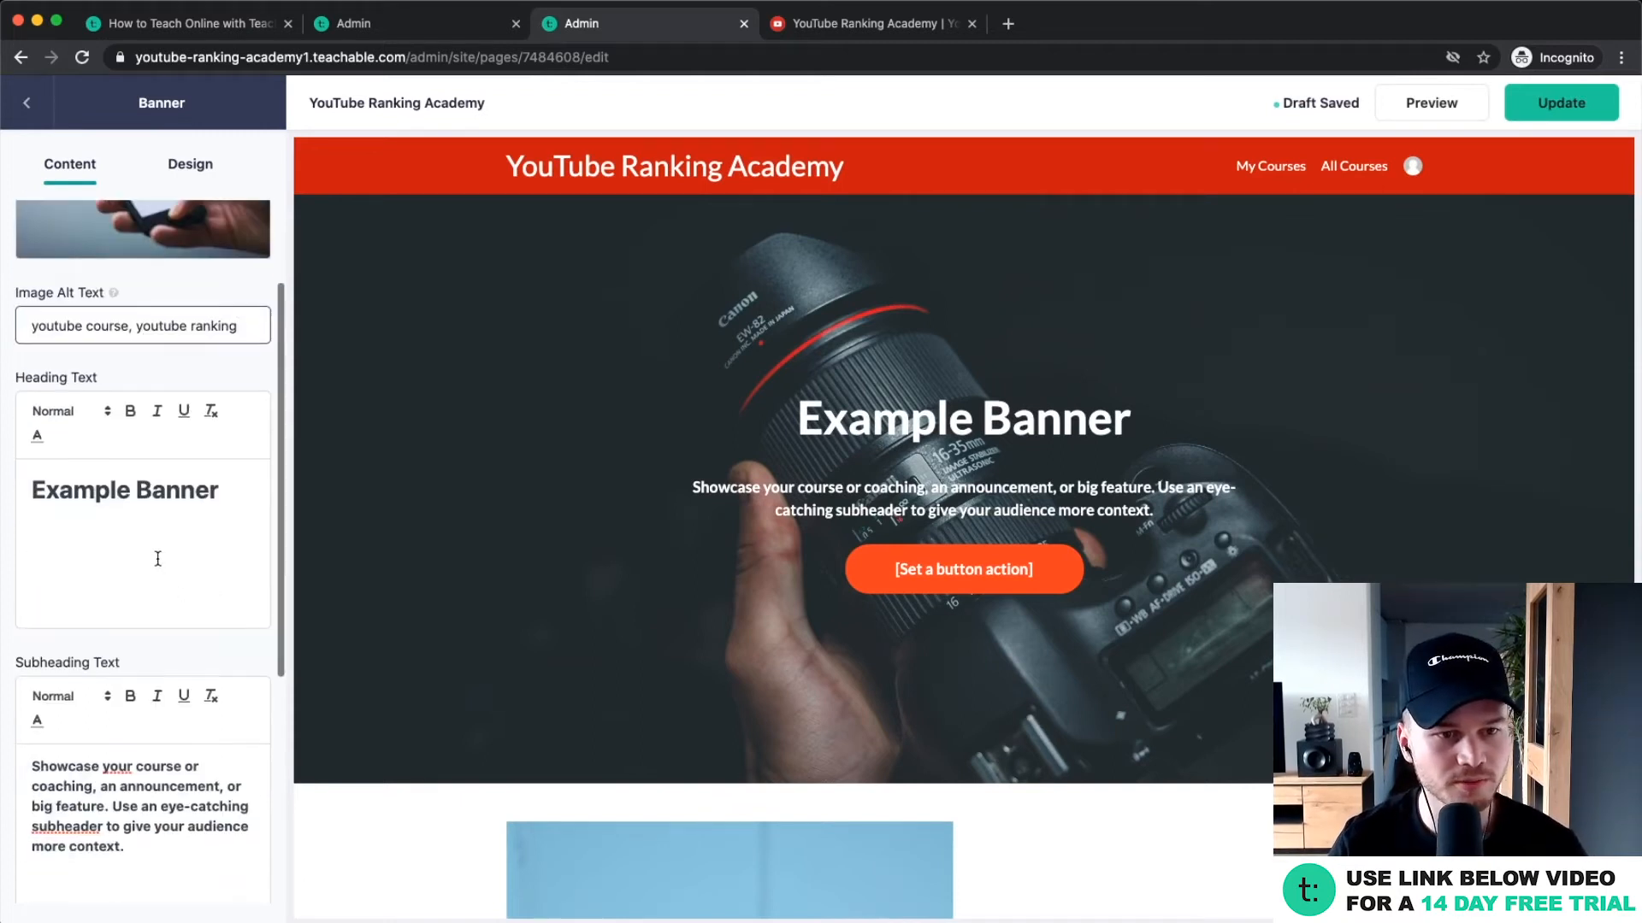
pyautogui.moveTo(236, 465); pyautogui.dragTo(31, 466)
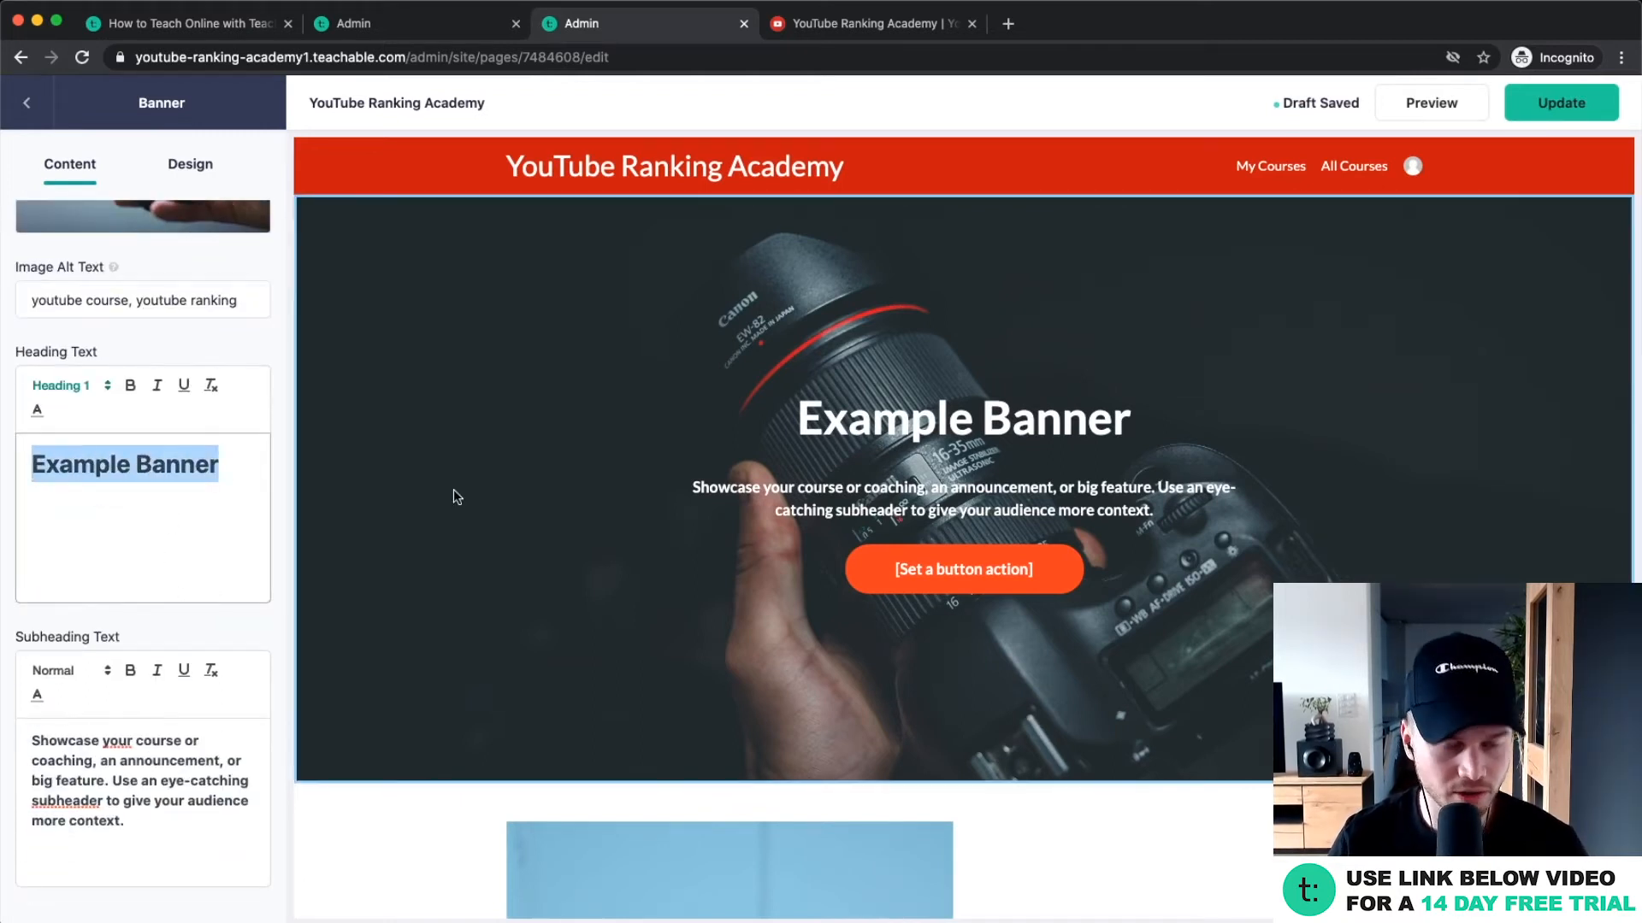
pyautogui.write('Youtube')
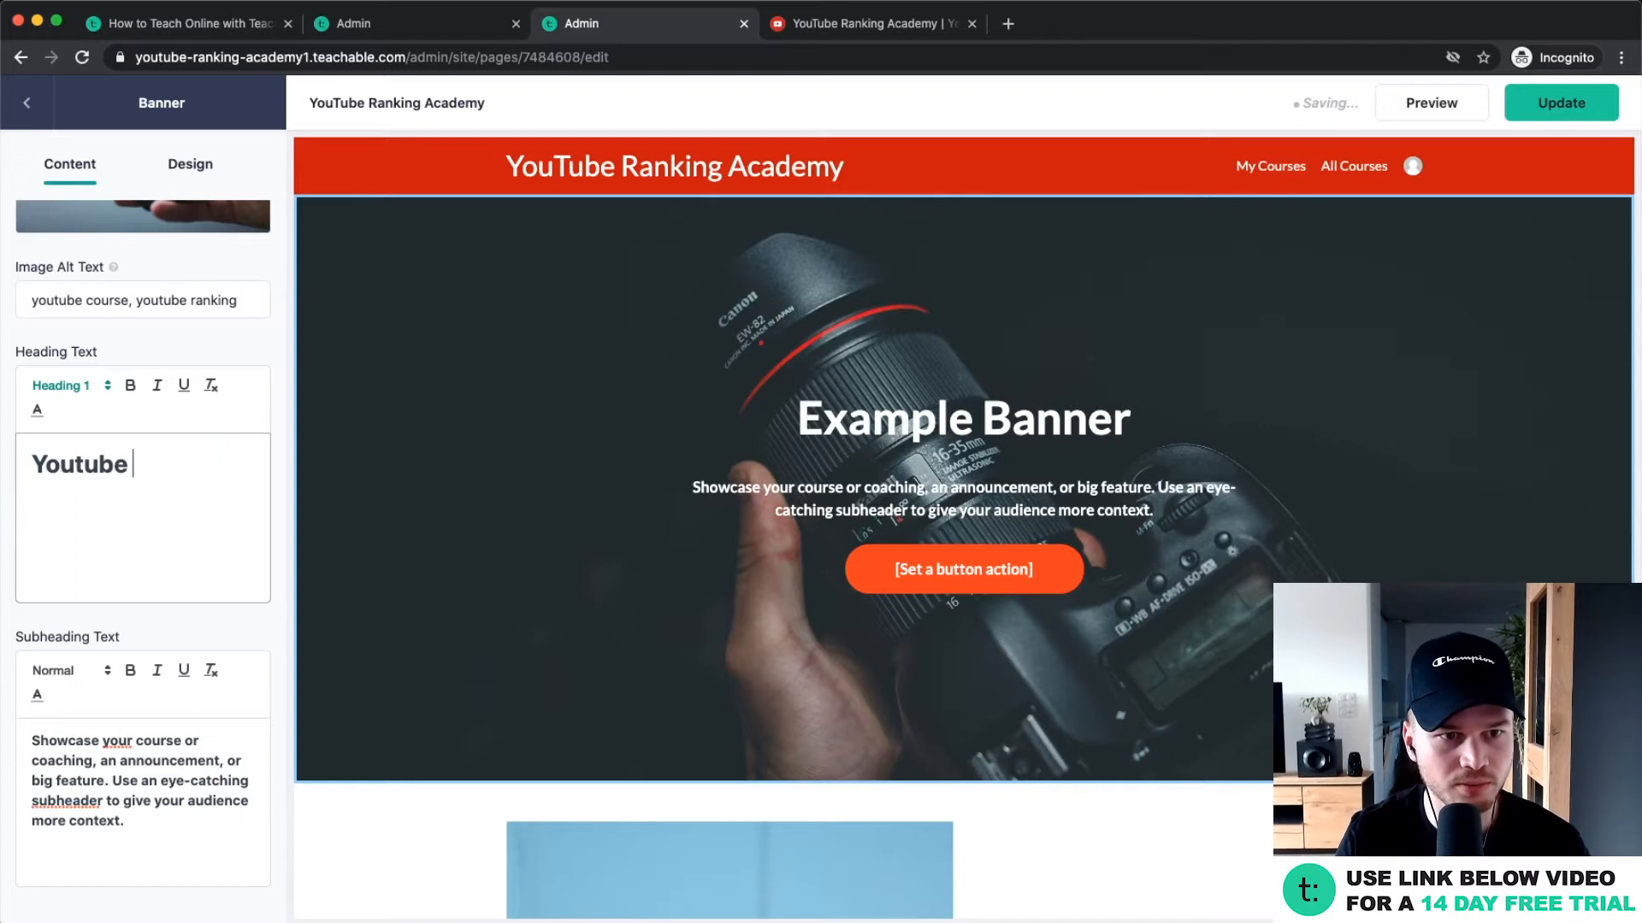
pyautogui.write(' Ranking Academy')
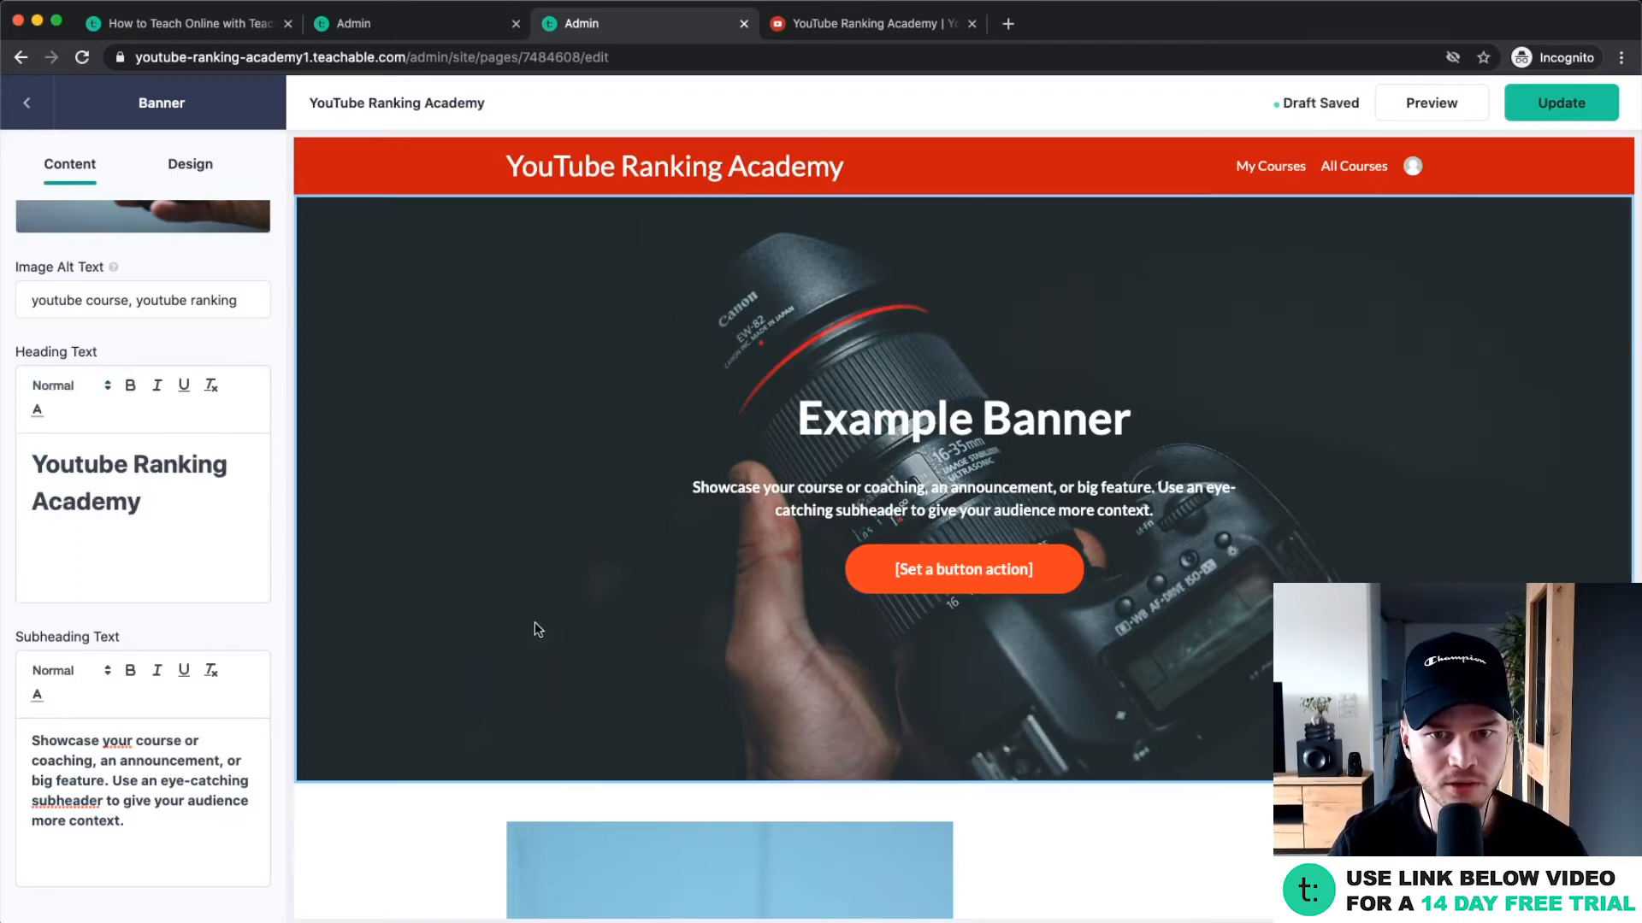
# Set the banner's heading text to "Rank #1 on Youtube".
pyautogui.moveTo(161, 516); pyautogui.dragTo(33, 462)
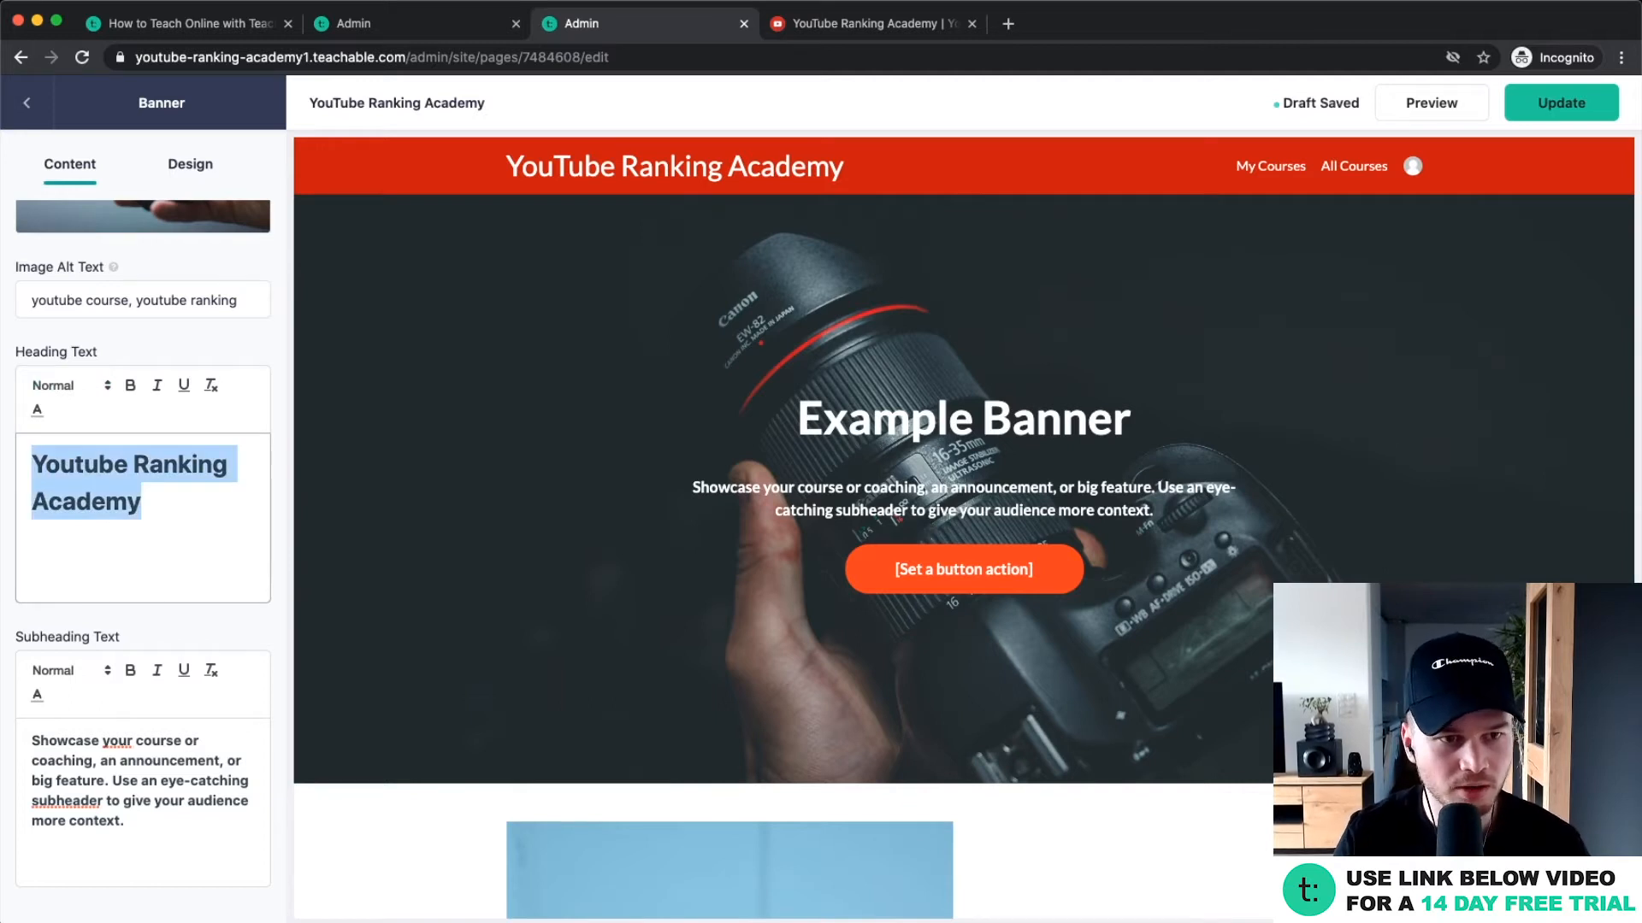
pyautogui.write('Rank #1 on Youtube')
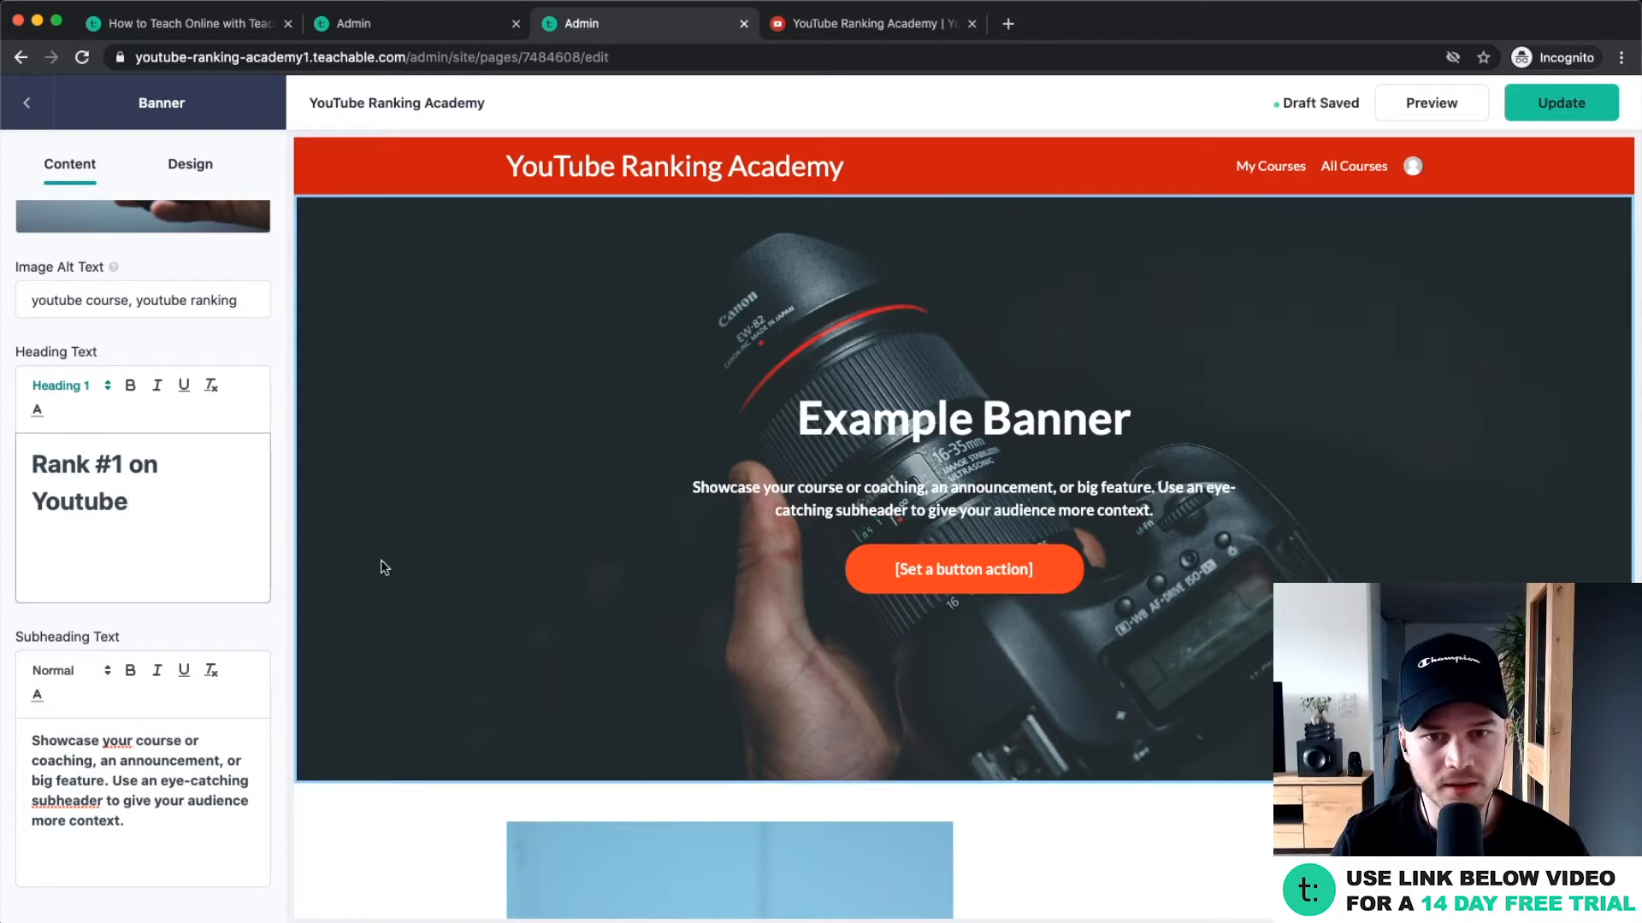
pyautogui.scroll(-5, 248, 629)
pyautogui.scroll(3, 250, 639)
pyautogui.scroll(4, 230, 557)
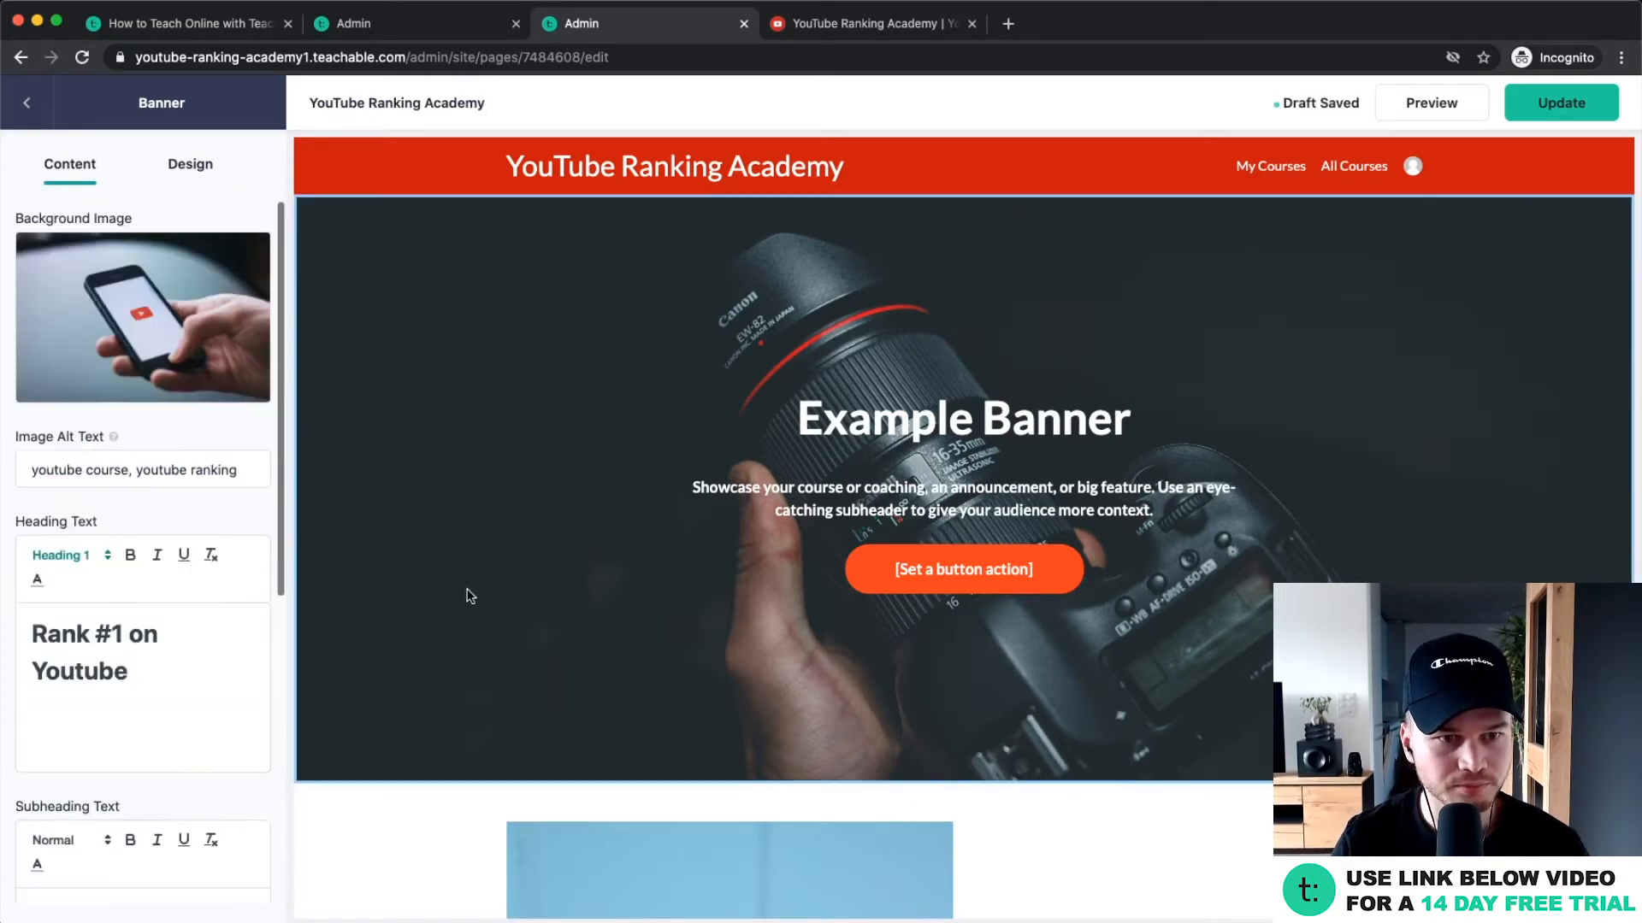
# Replace the banner's subheading text with "Learn all the secrets to ranking on youtube.".
pyautogui.scroll(-1, 148, 643)
pyautogui.scroll(-3, 149, 643)
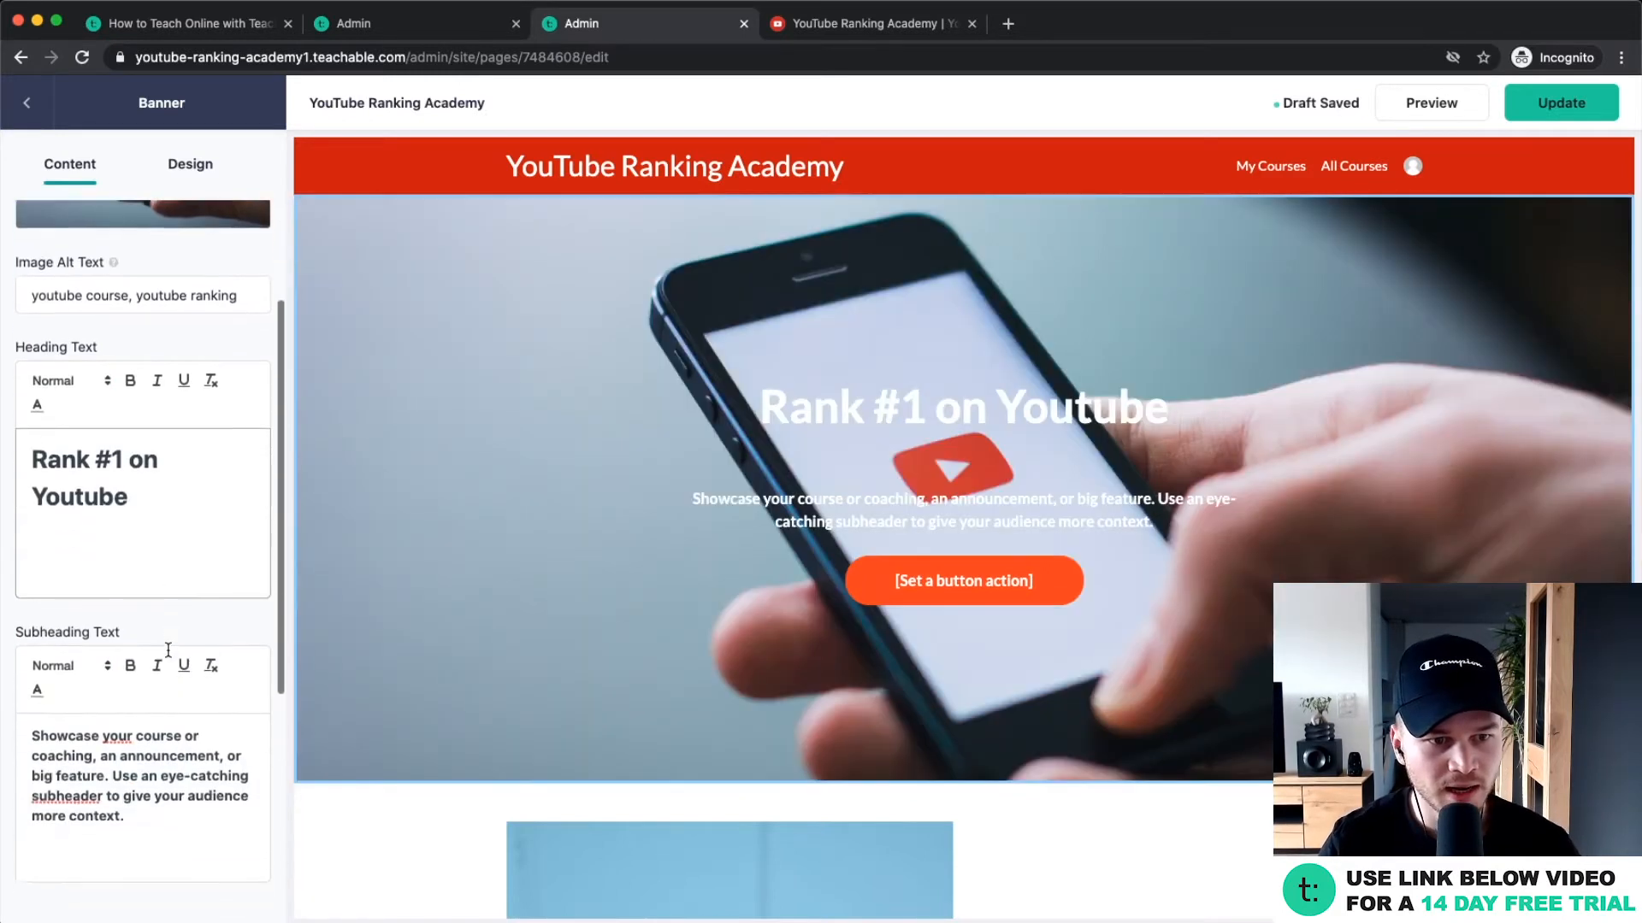
pyautogui.moveTo(137, 679); pyautogui.dragTo(3, 581)
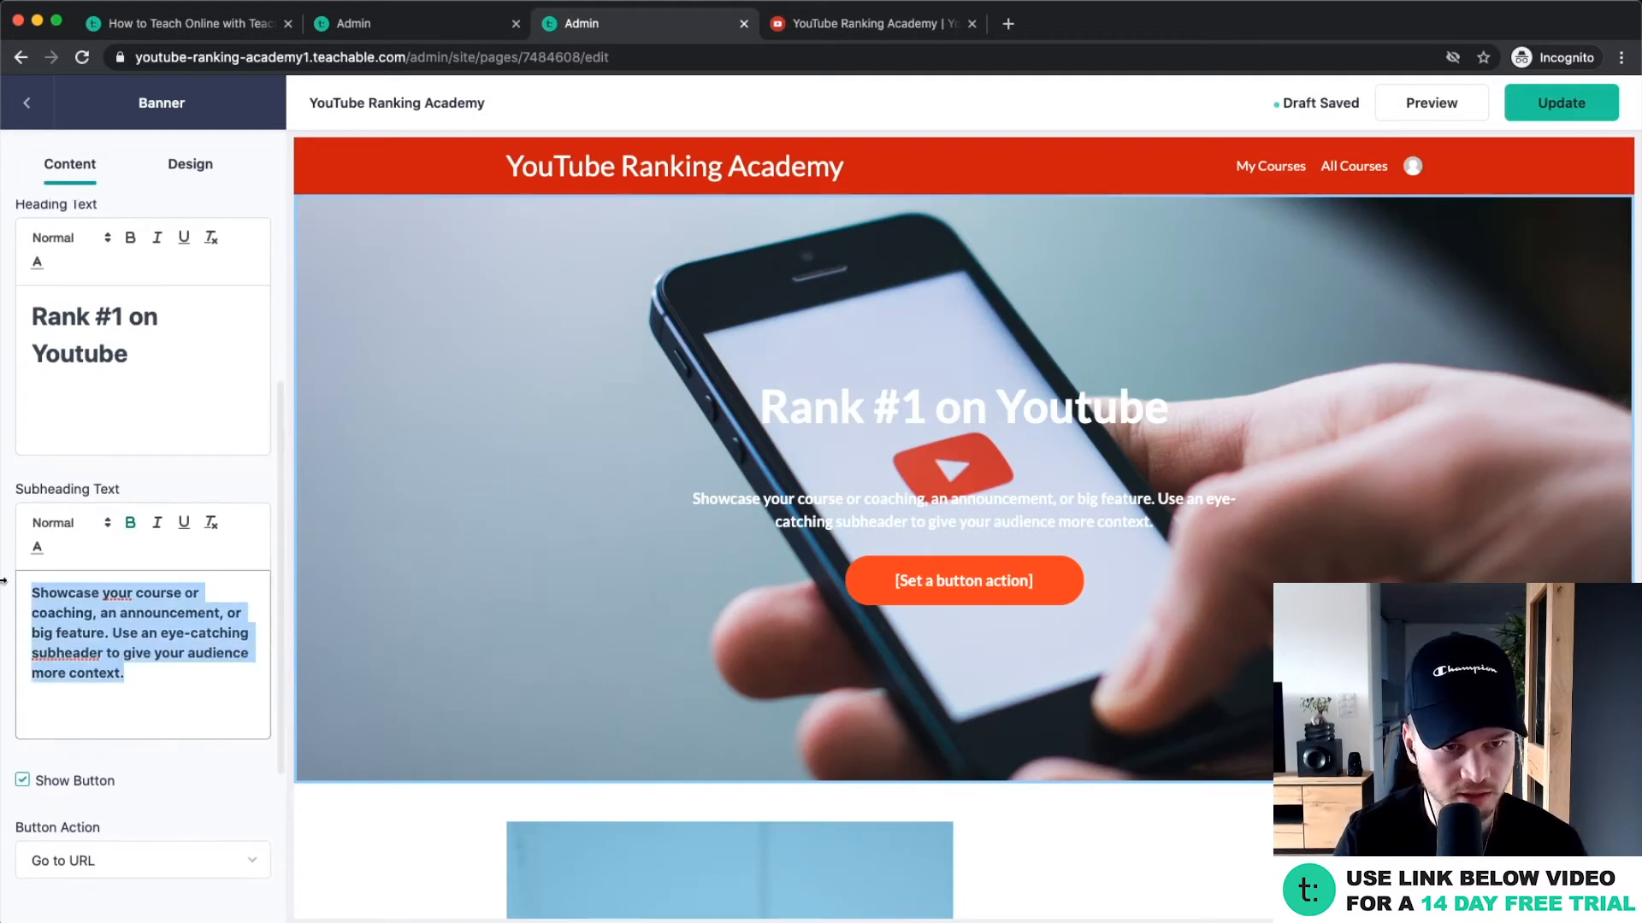
pyautogui.write('Ylearn')
pyautogui.press('BackSpace')
pyautogui.press('BackSpace')
pyautogui.press('BackSpace')
pyautogui.press('BackSpace')
pyautogui.press('BackSpace')
pyautogui.write('Learn all the secrets to ranking on yout')
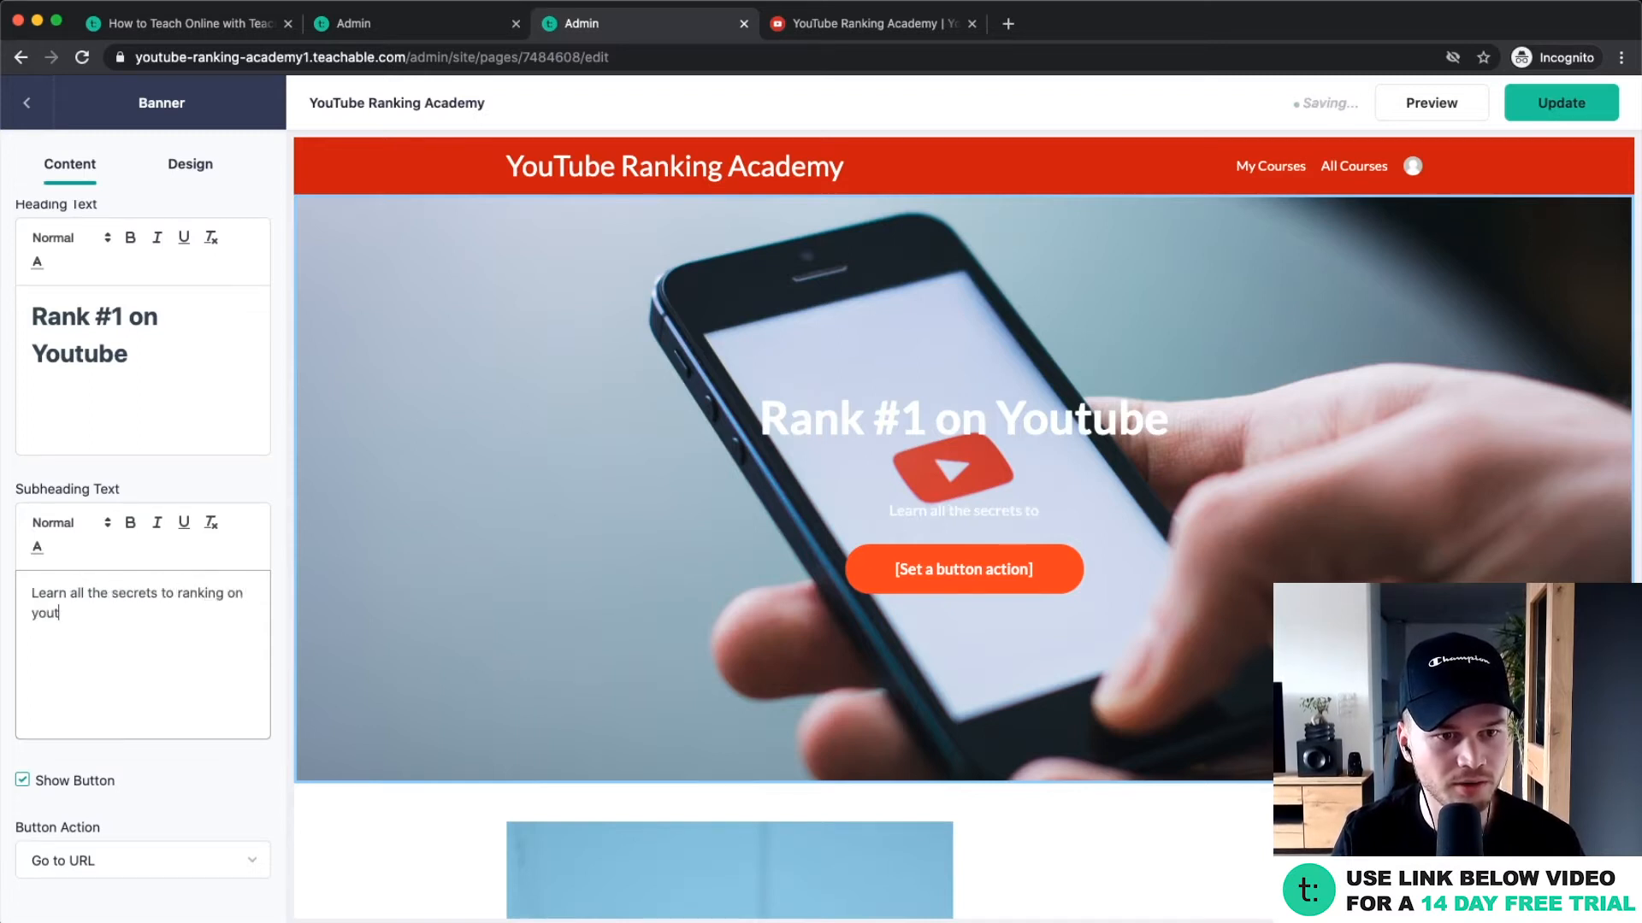
pyautogui.write('ube.')
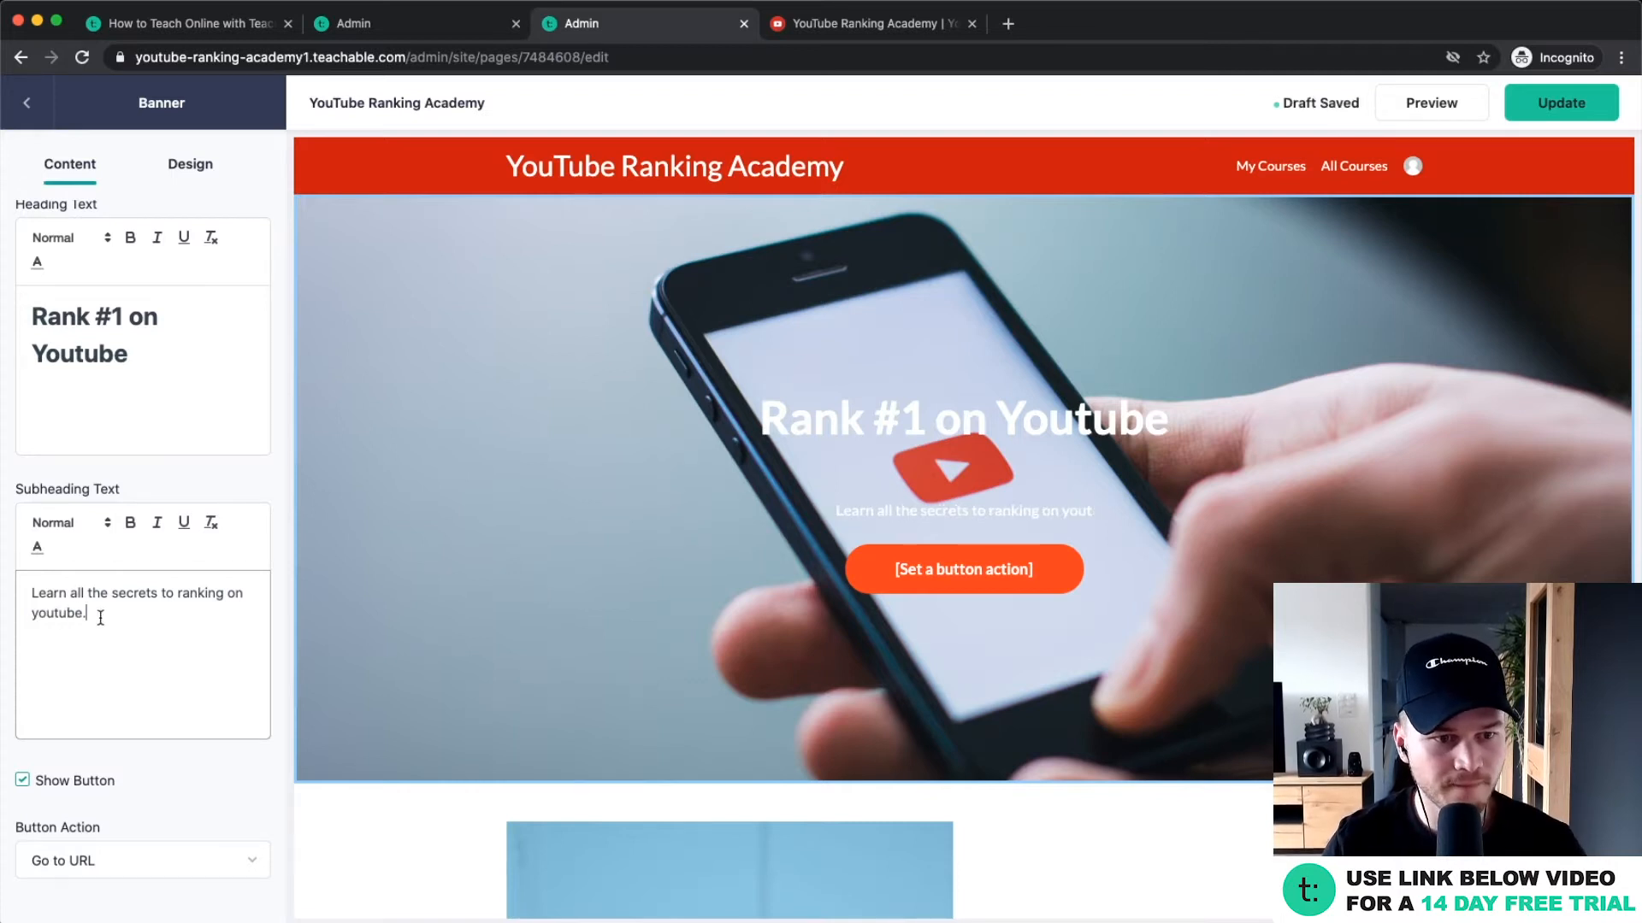
# Set the banner's button text to "Enroll now".
pyautogui.scroll(-5, 162, 735)
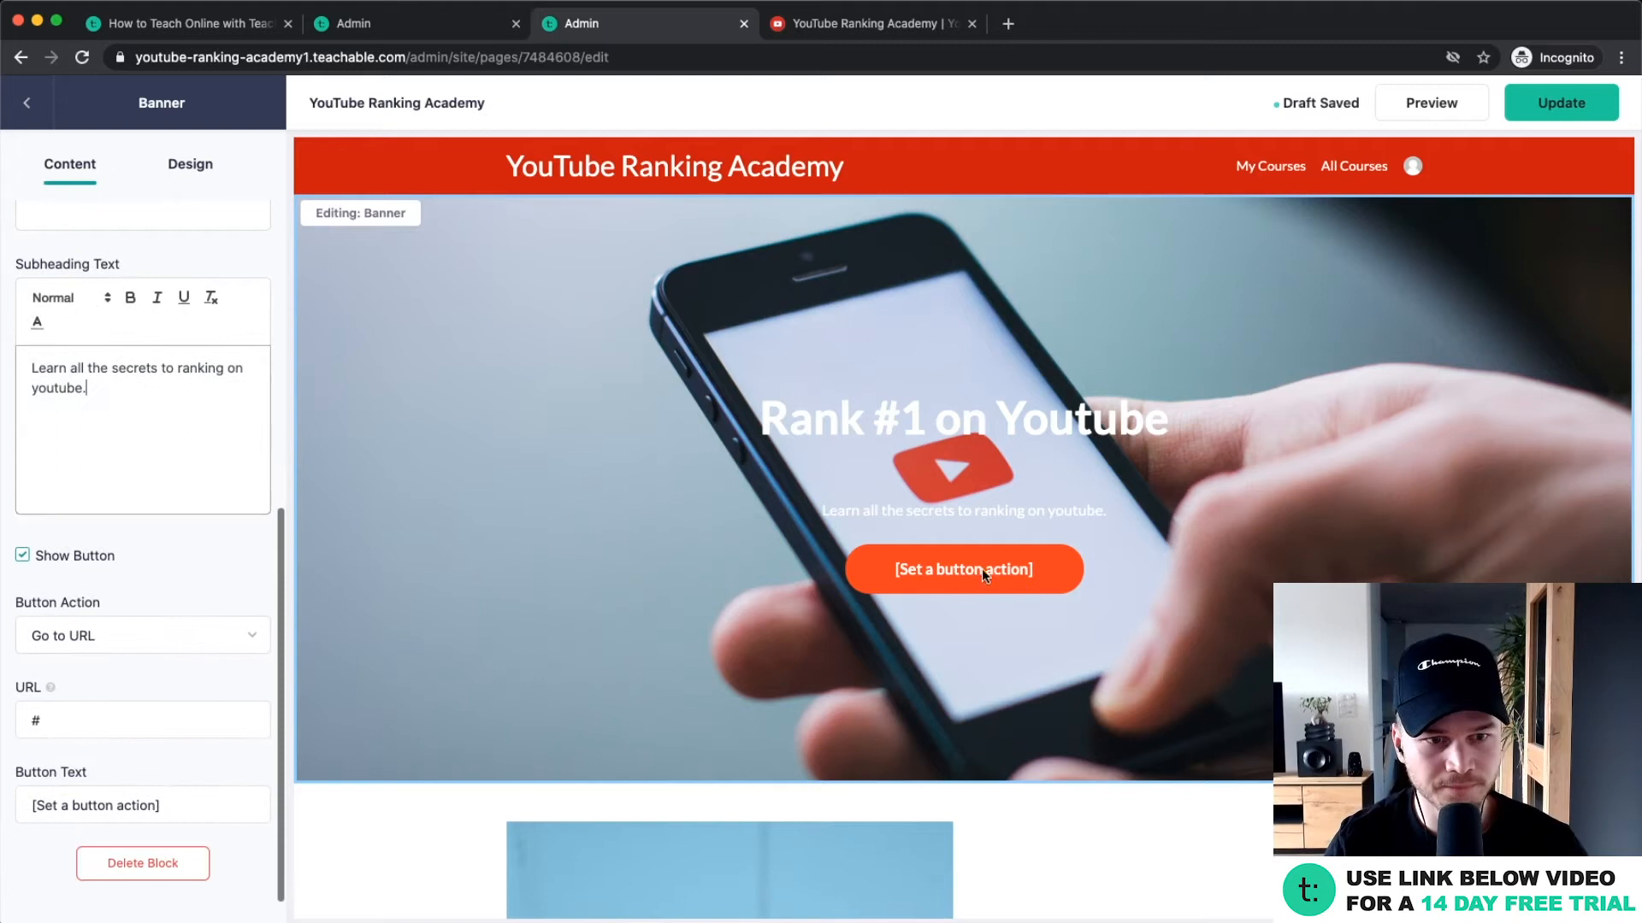
pyautogui.moveTo(178, 806); pyautogui.dragTo(35, 795)
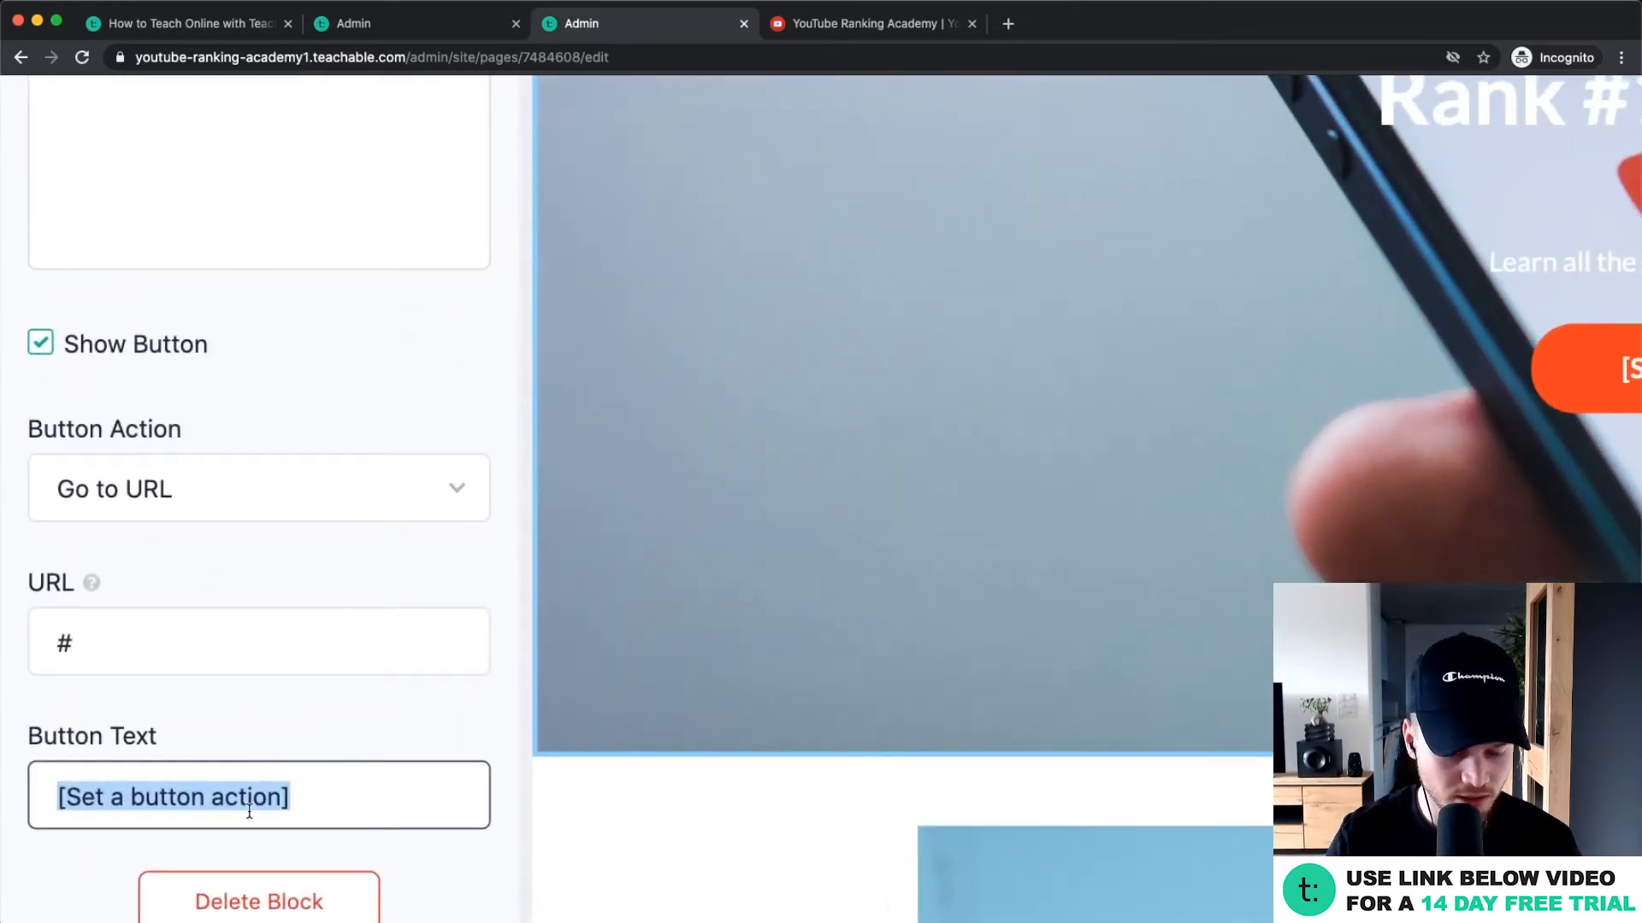
pyautogui.write('Enrol')
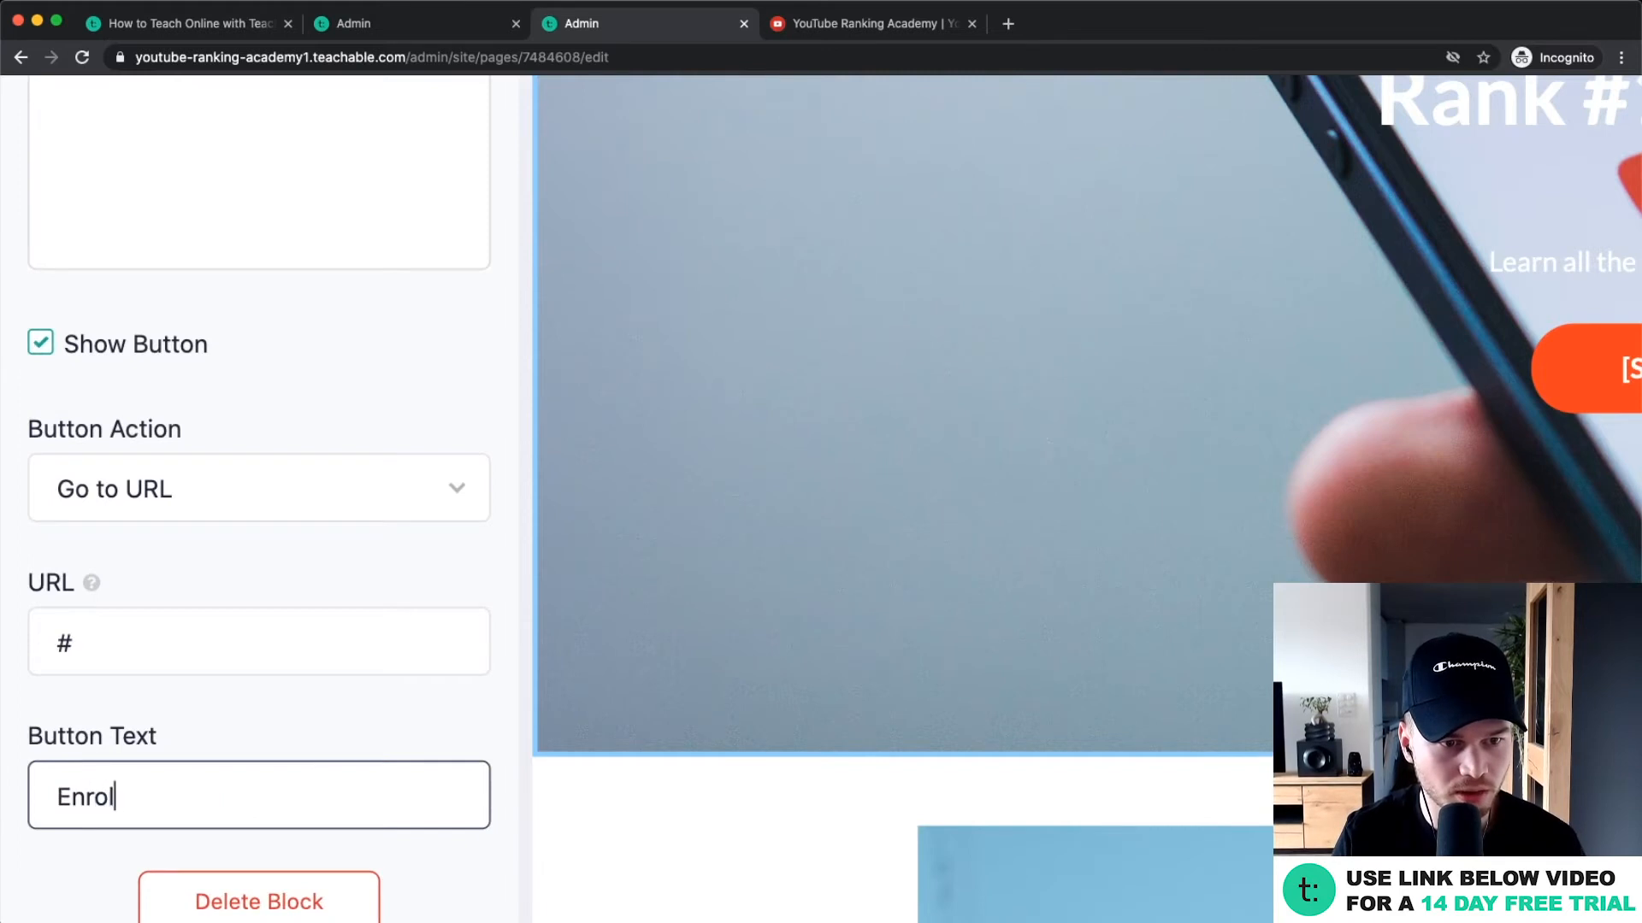
pyautogui.write('l now')
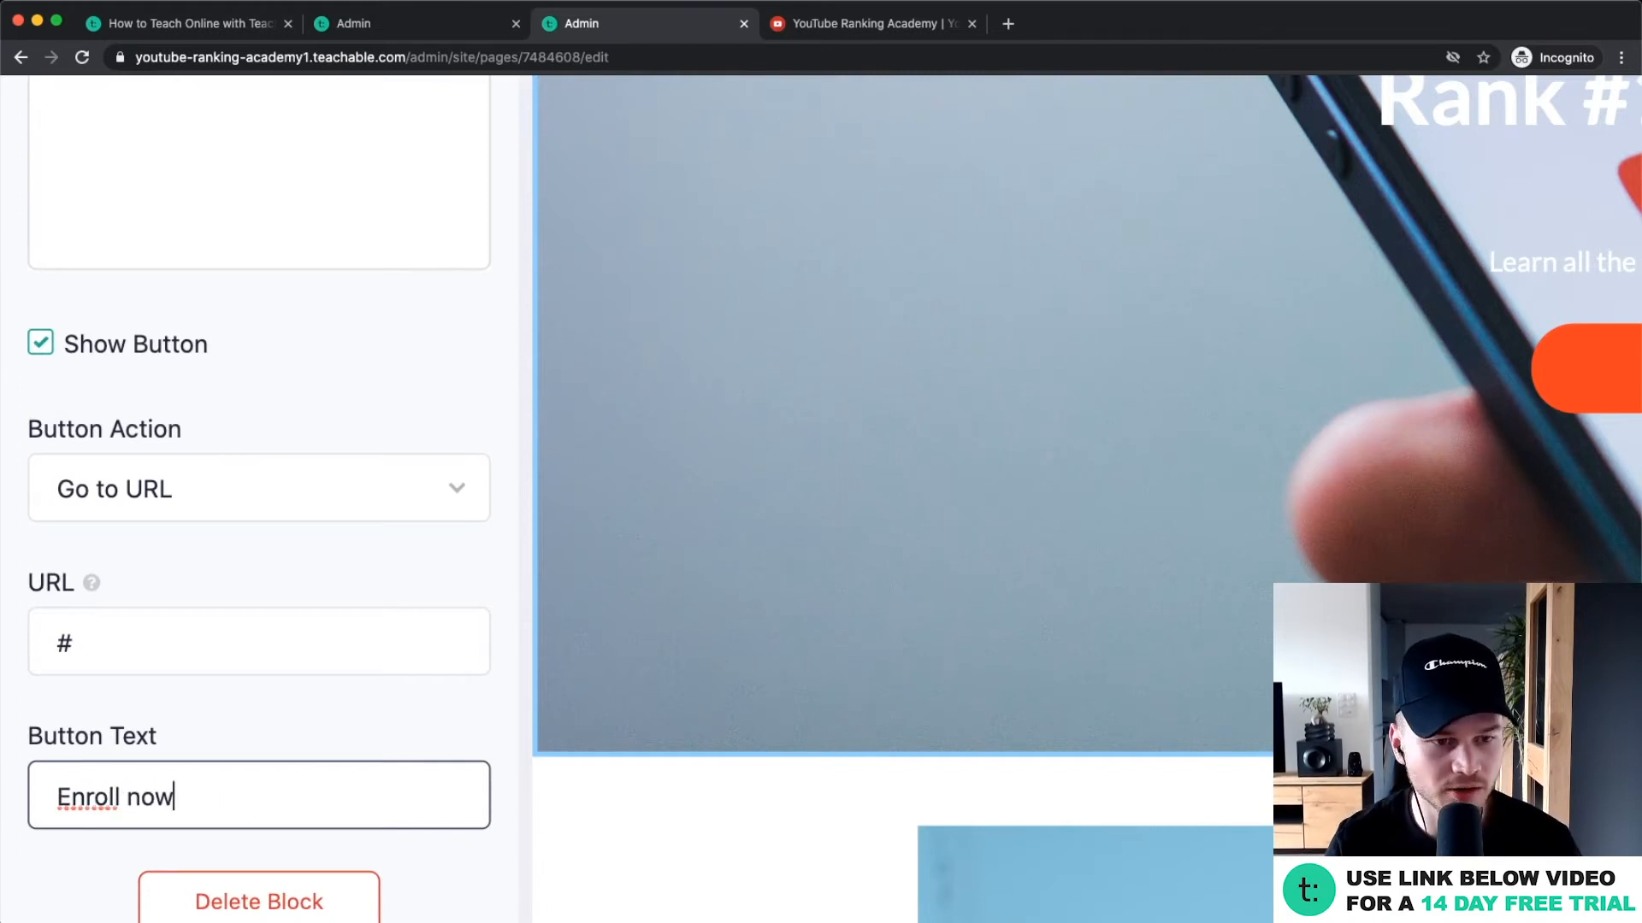
pyautogui.press('super+0')
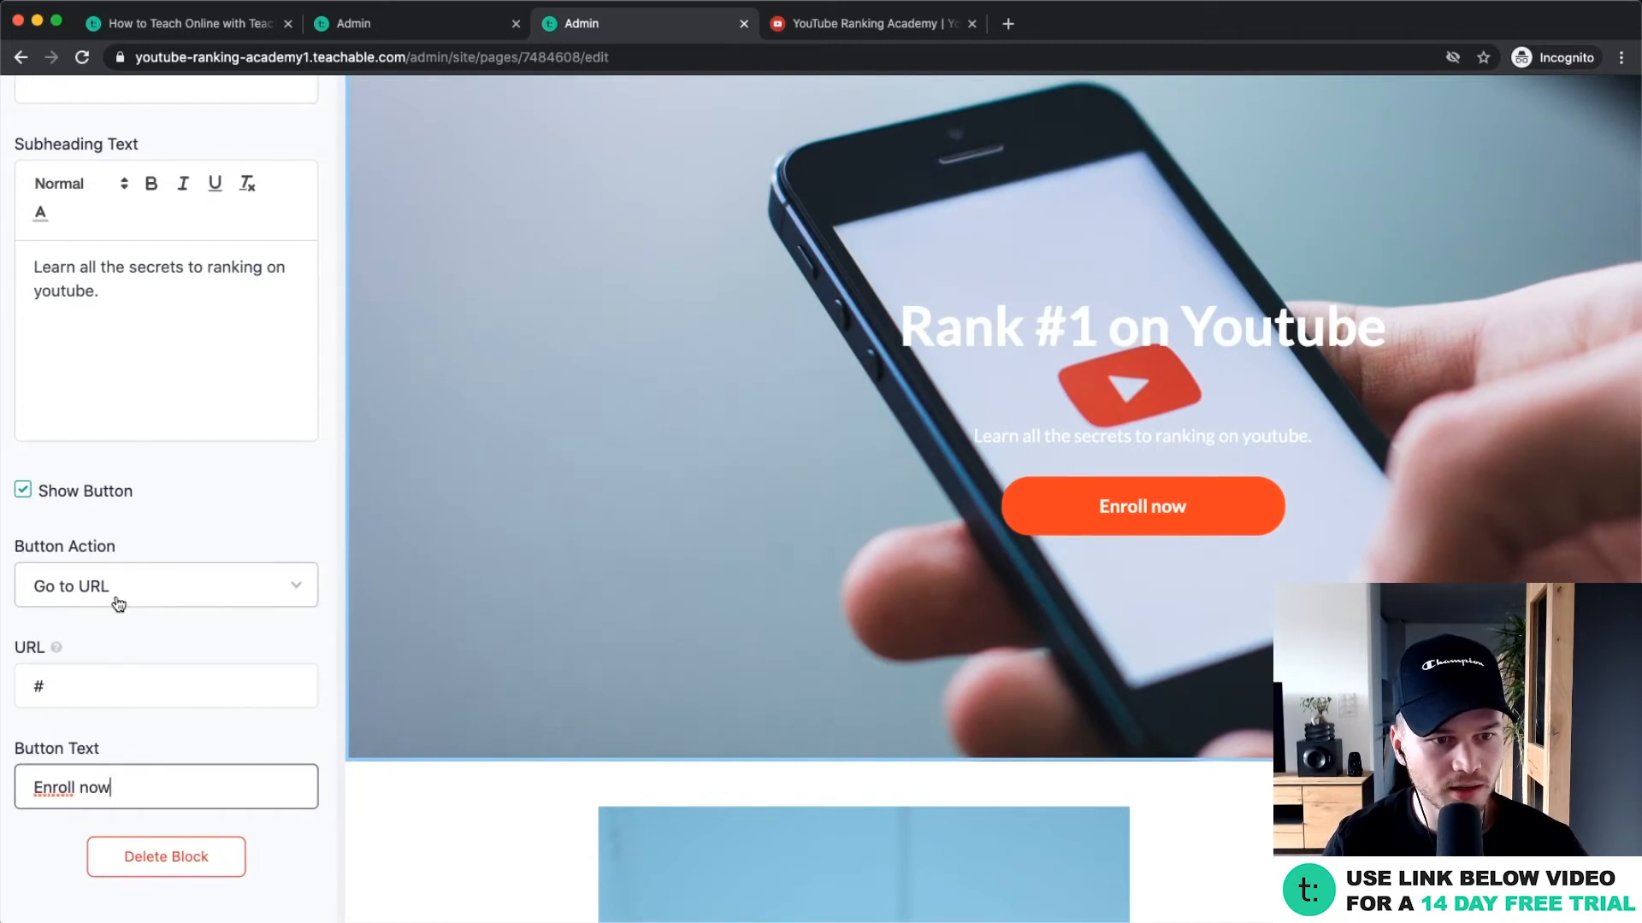
# Set the action of the banner's button to "Go to Checkout page".
pyautogui.press('super+minus')
pyautogui.click(120, 635)
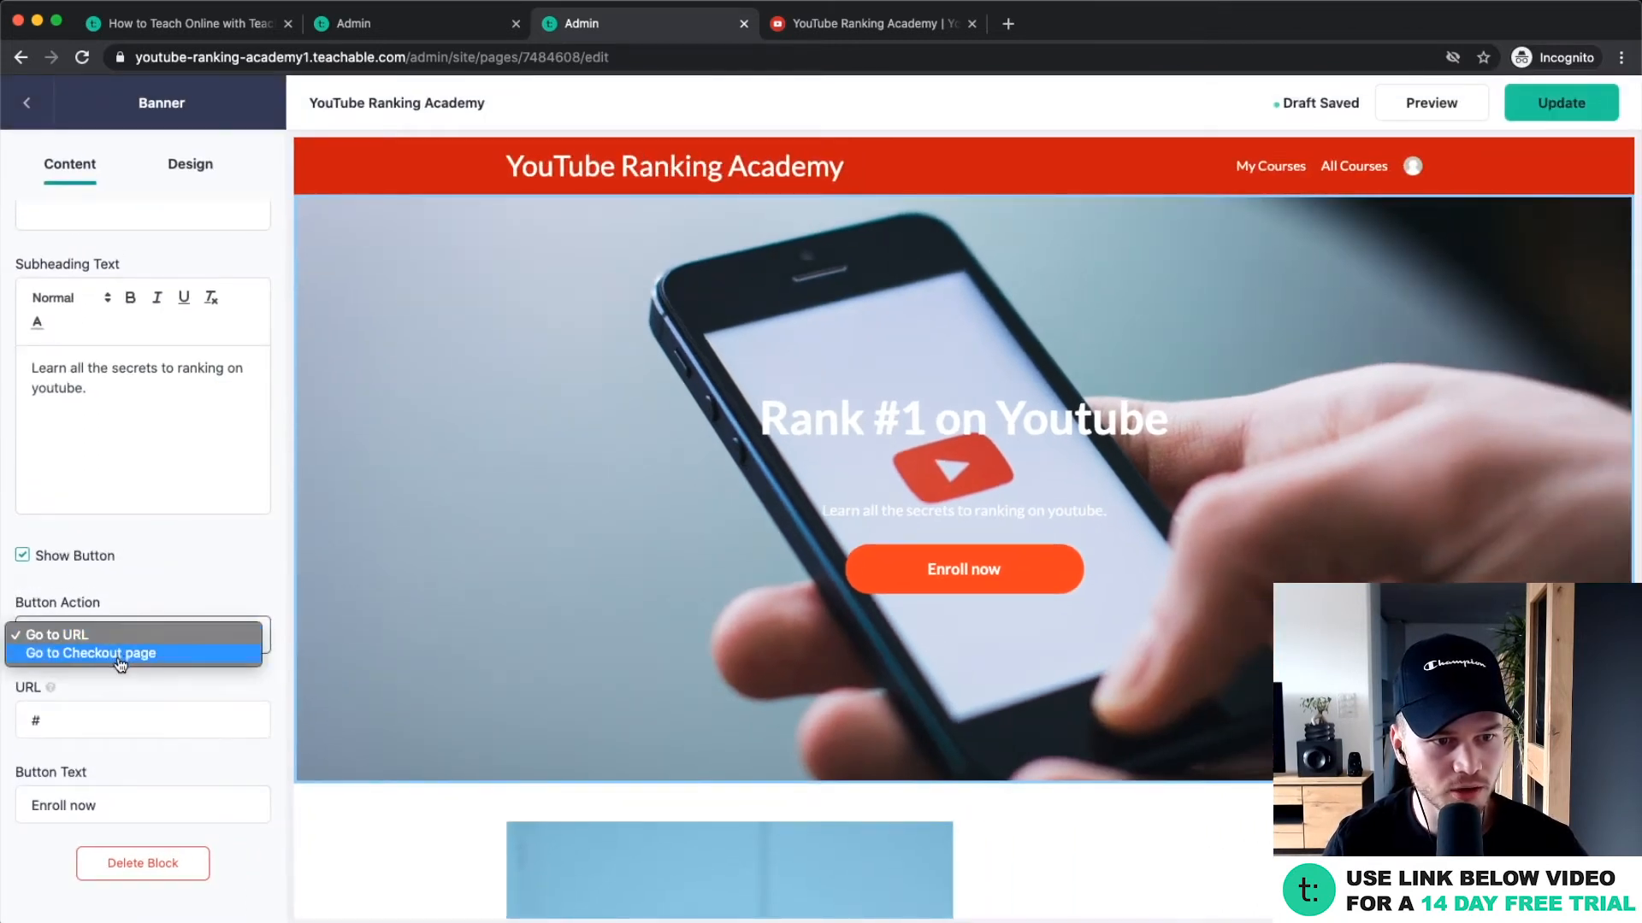
pyautogui.click(128, 635)
pyautogui.scroll(5, 128, 637)
pyautogui.click(124, 650)
pyautogui.click(136, 654)
pyautogui.scroll(-5, 138, 650)
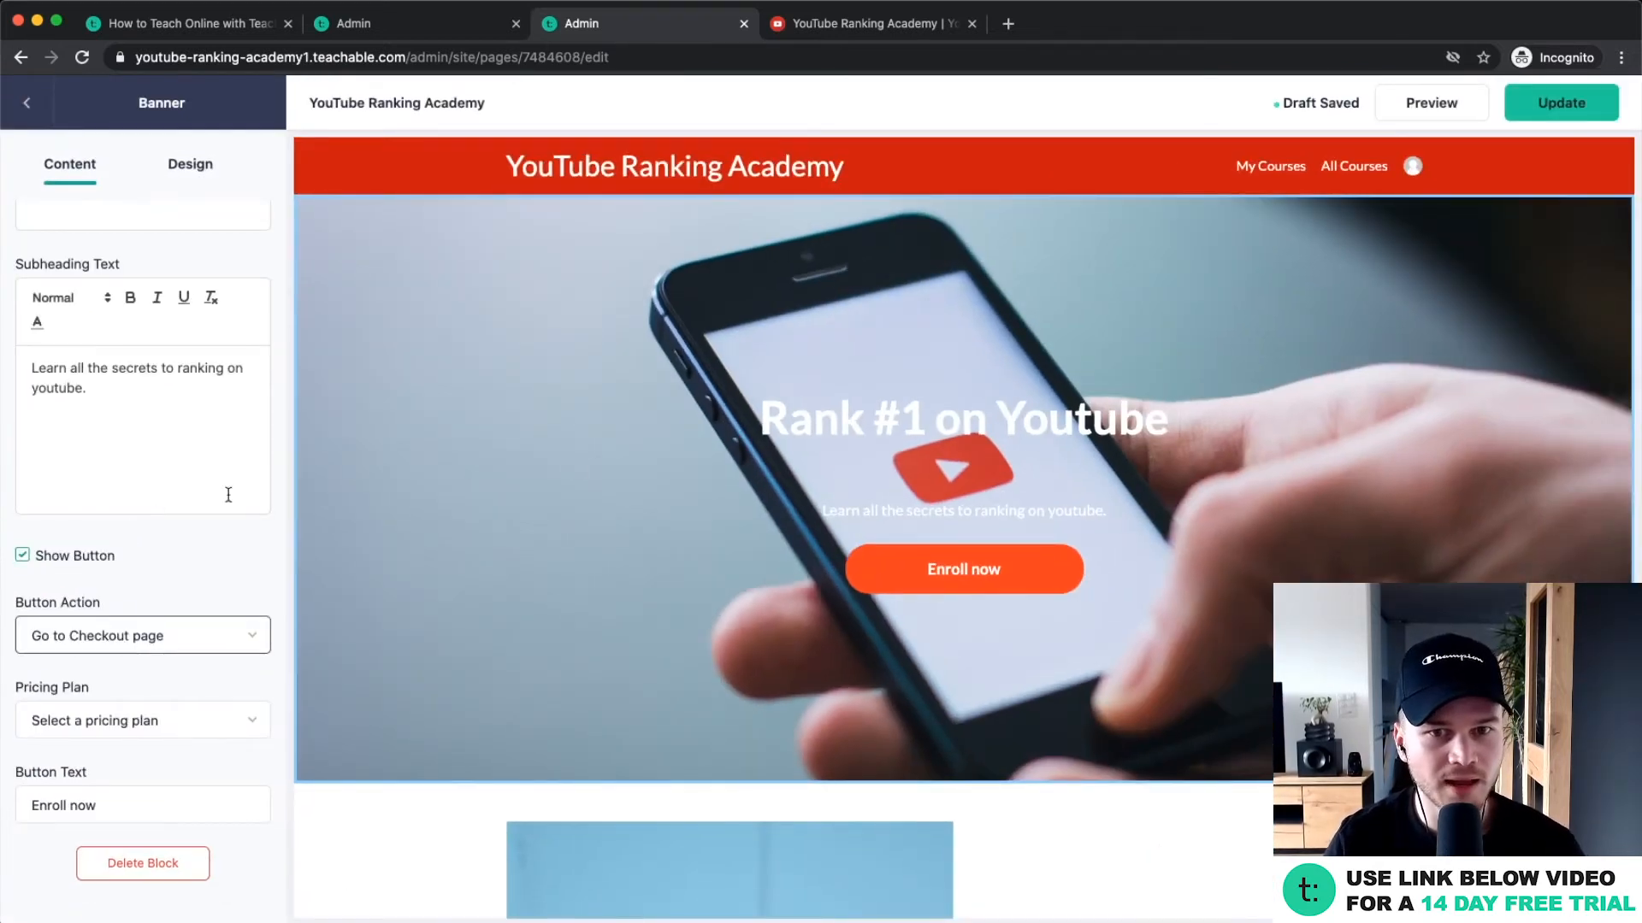
# Set the banner's background color to #000000 and its image opacity to 0.3.
pyautogui.click(1007, 323)
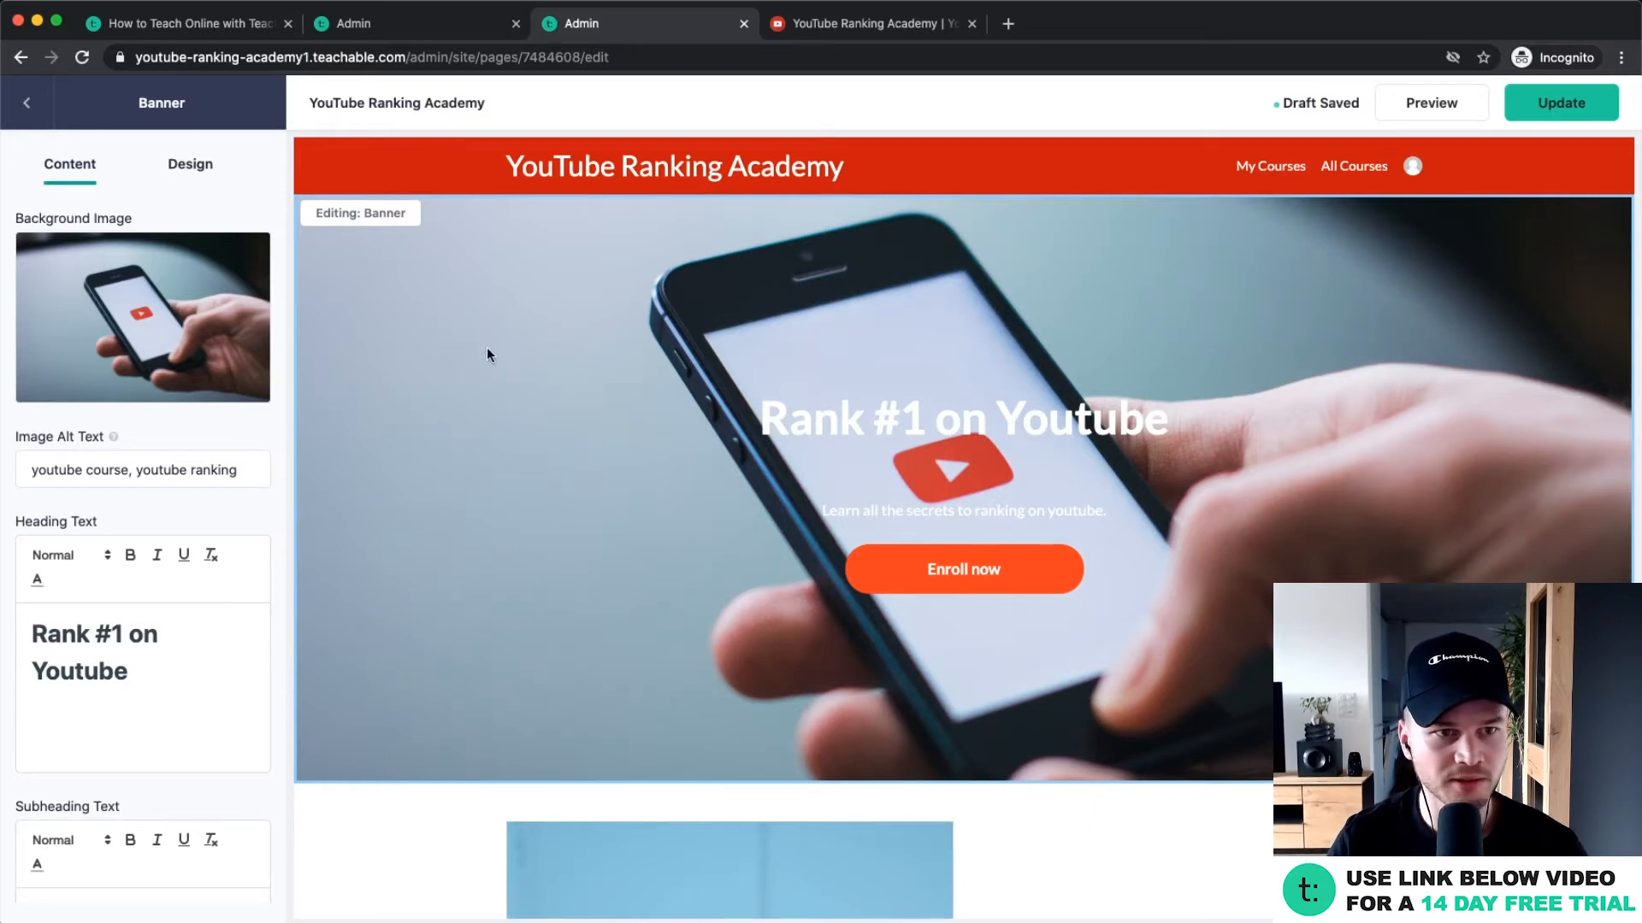
pyautogui.moveTo(172, 315)
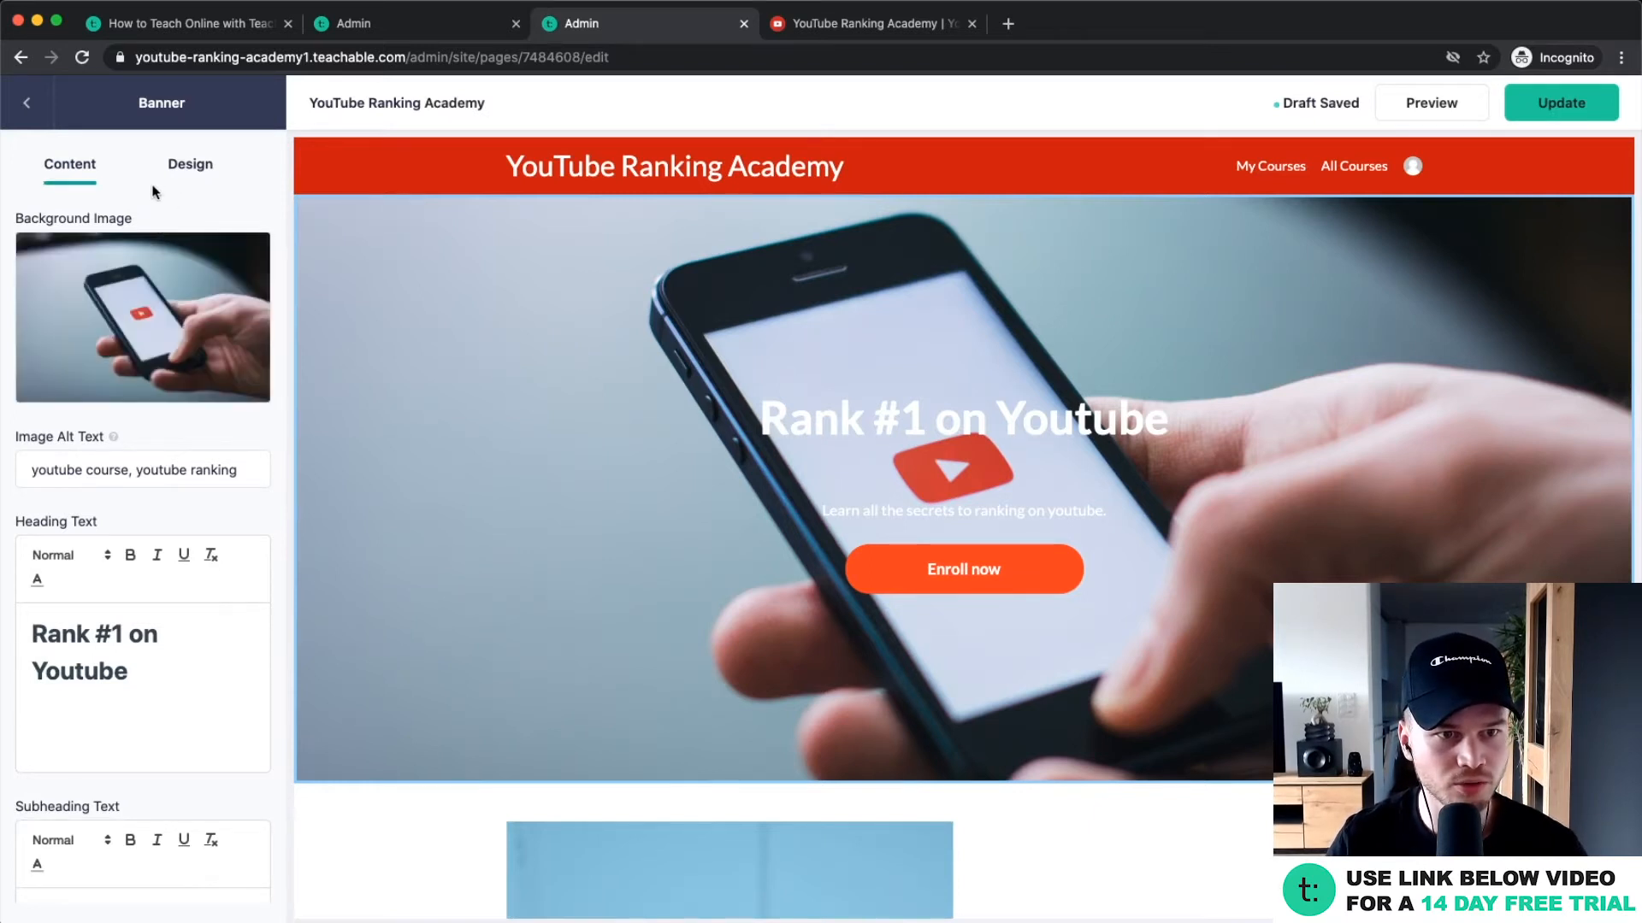
pyautogui.click(189, 164)
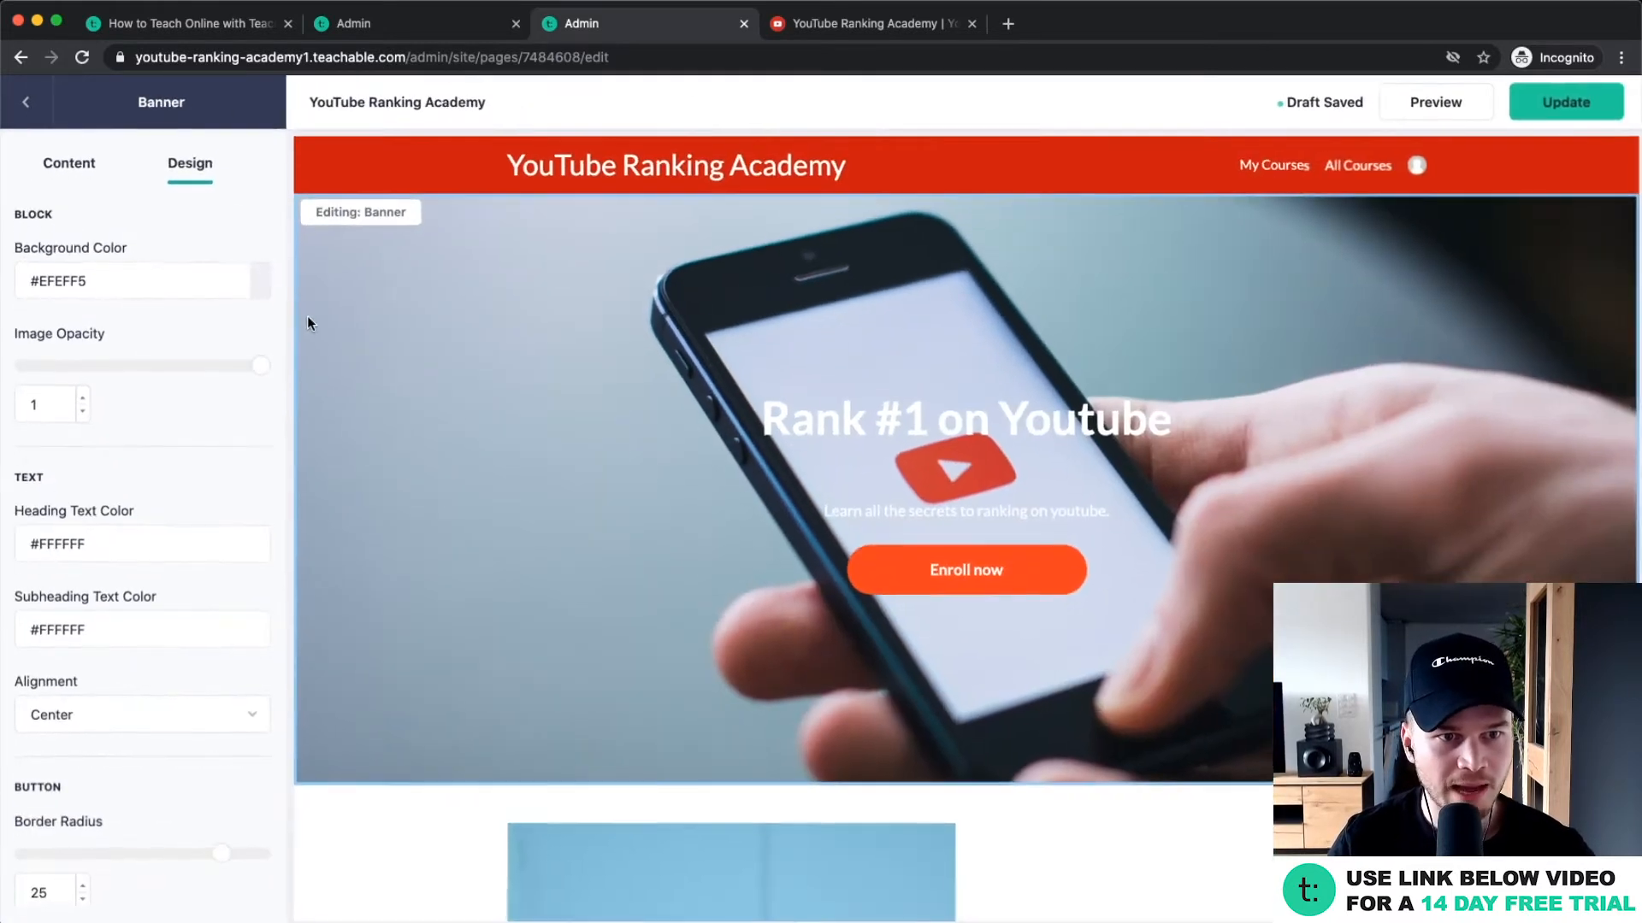
pyautogui.click(420, 335)
pyautogui.moveTo(585, 498); pyautogui.dragTo(302, 609)
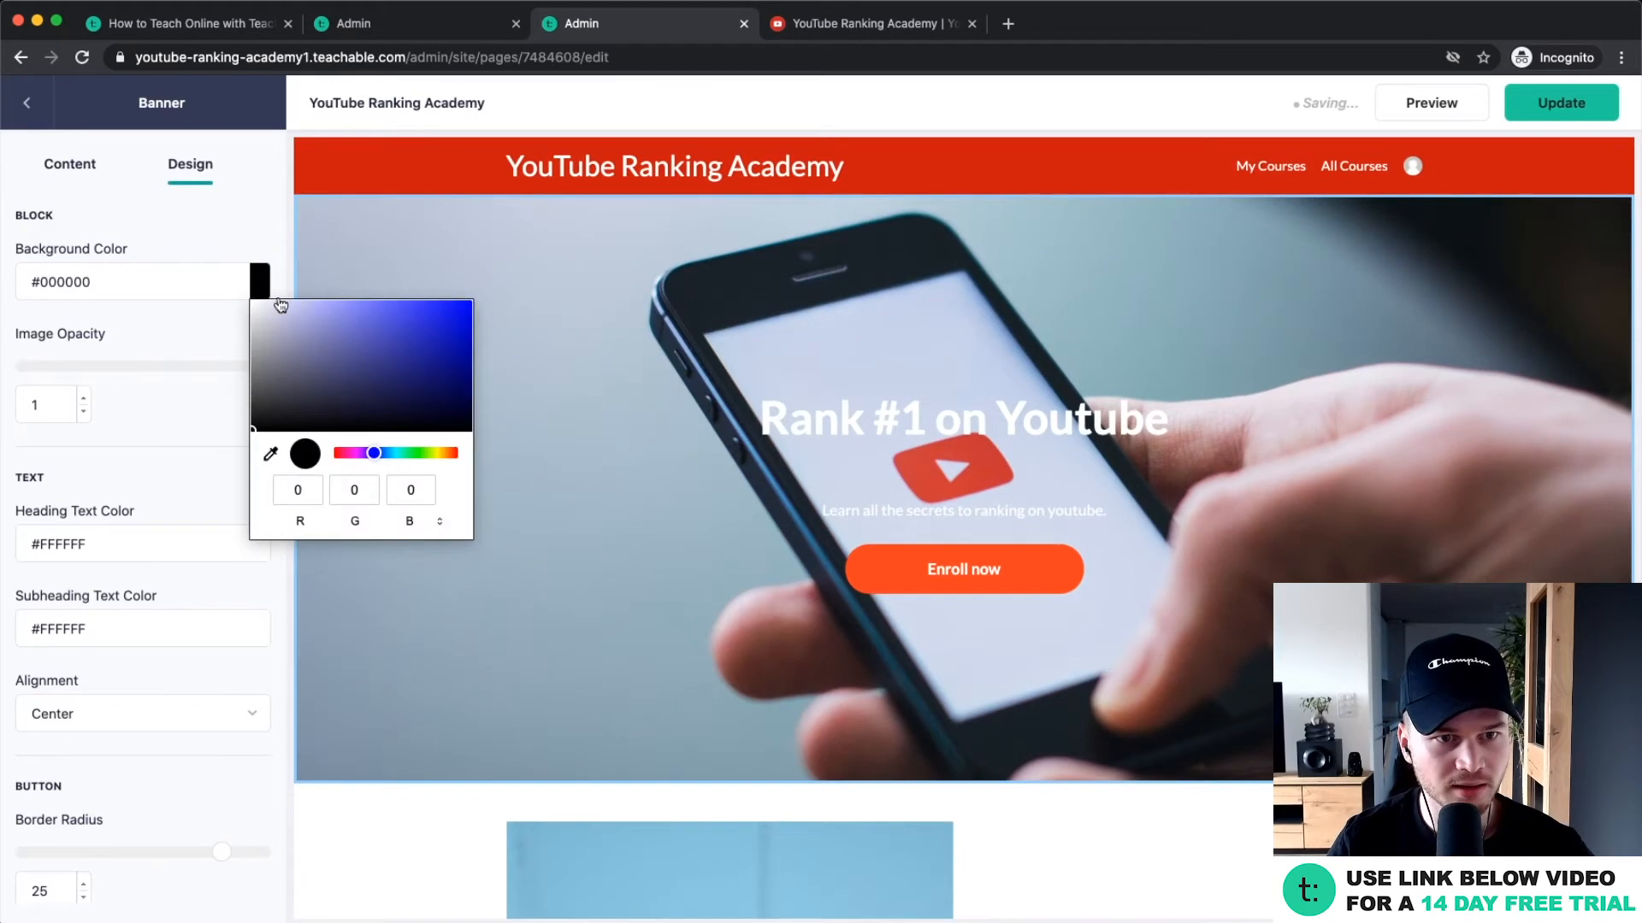
pyautogui.click(261, 272)
pyautogui.moveTo(253, 367); pyautogui.dragTo(96, 370)
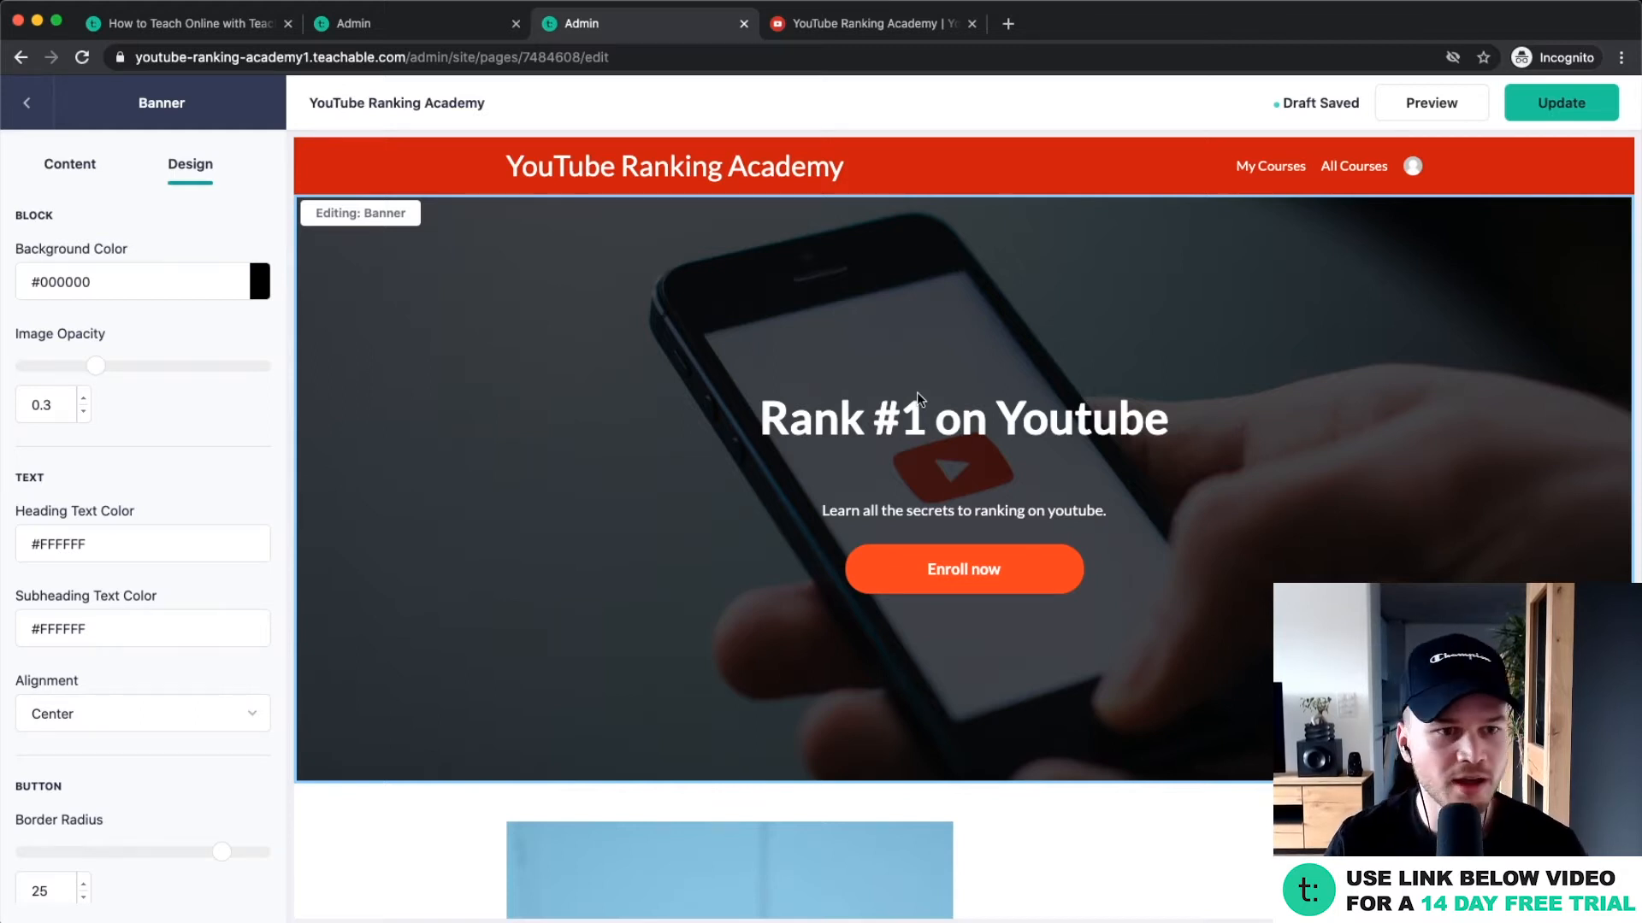
pyautogui.scroll(-2, 257, 494)
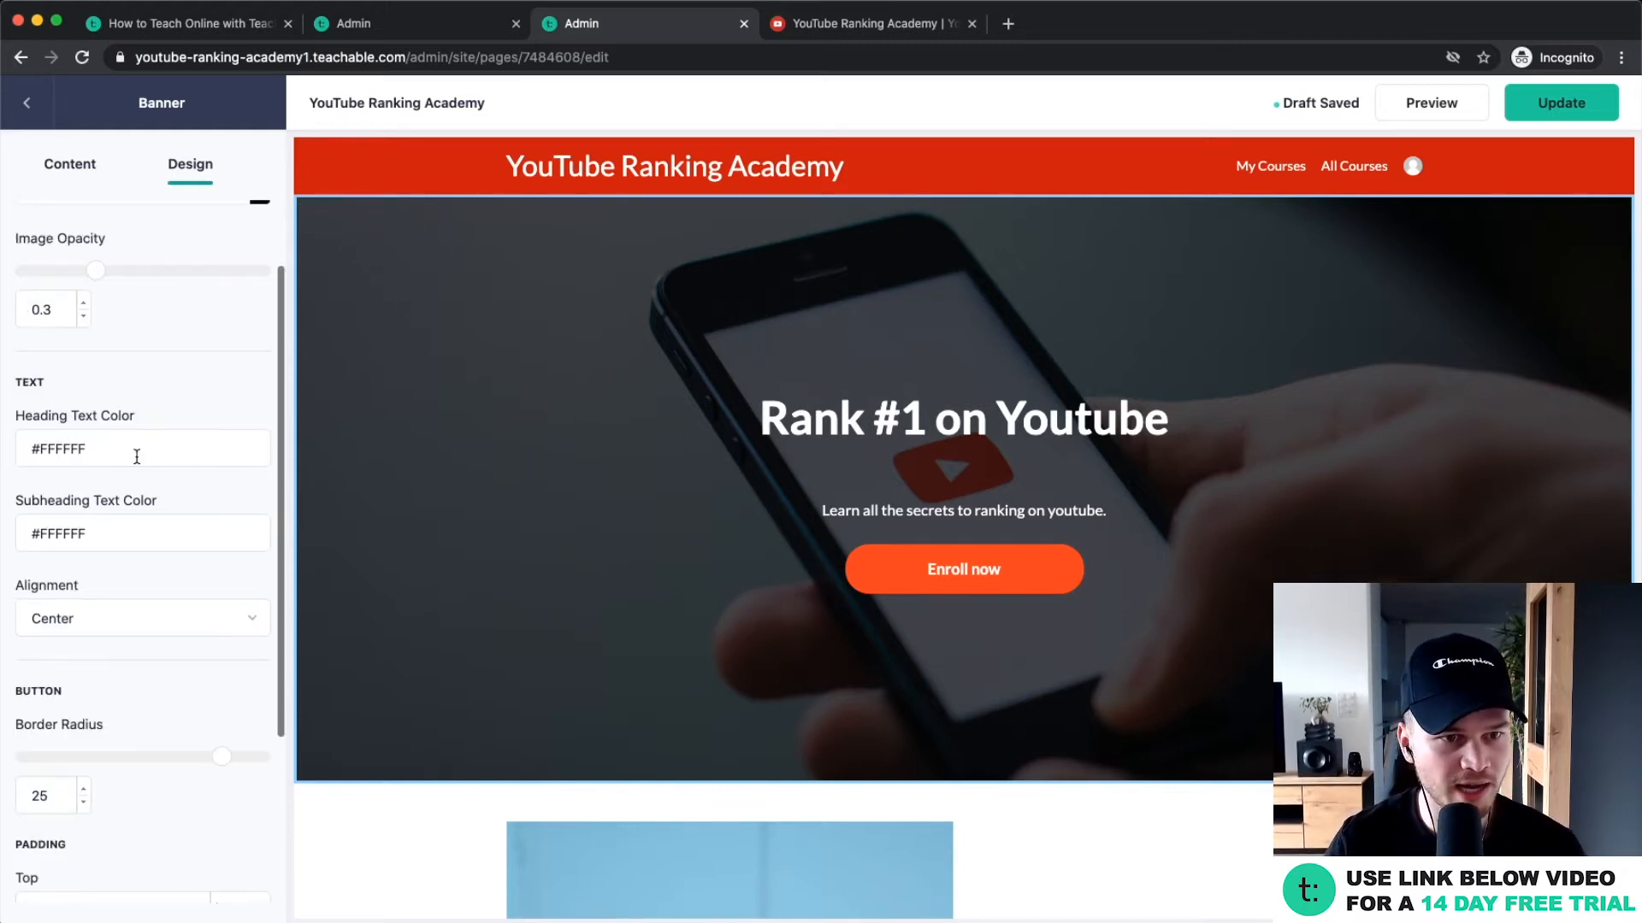
pyautogui.scroll(-5, 116, 486)
pyautogui.scroll(7, 129, 650)
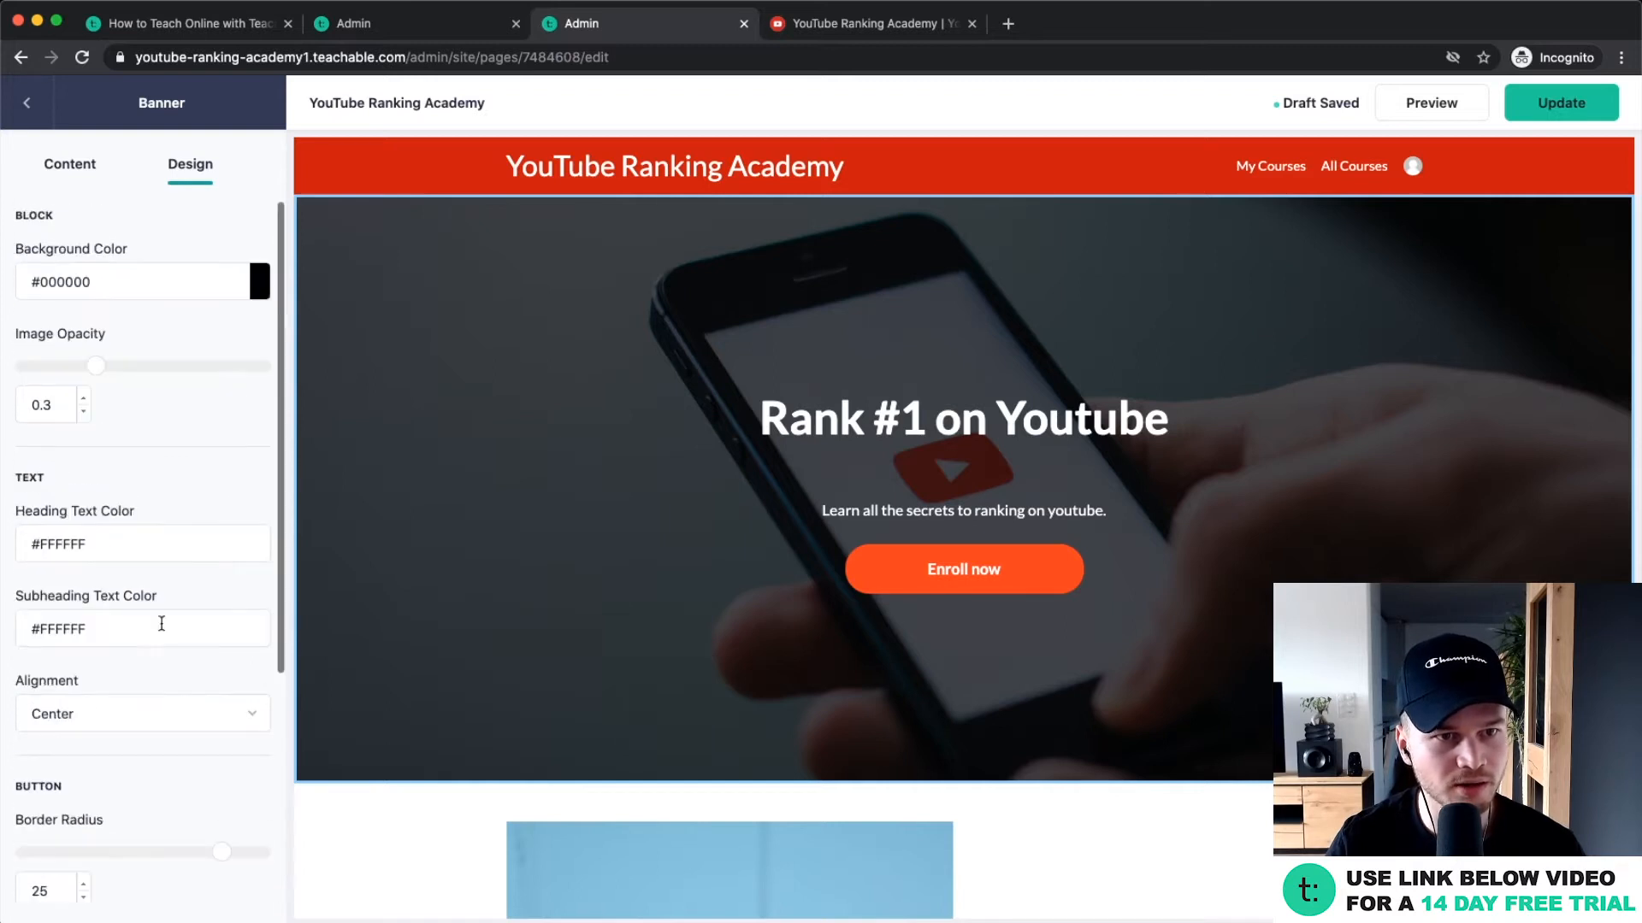
pyautogui.click(71, 166)
pyautogui.click(26, 102)
# Replace the image of the Image with Text block below the banner with profile.jpg.
pyautogui.scroll(-6, 990, 534)
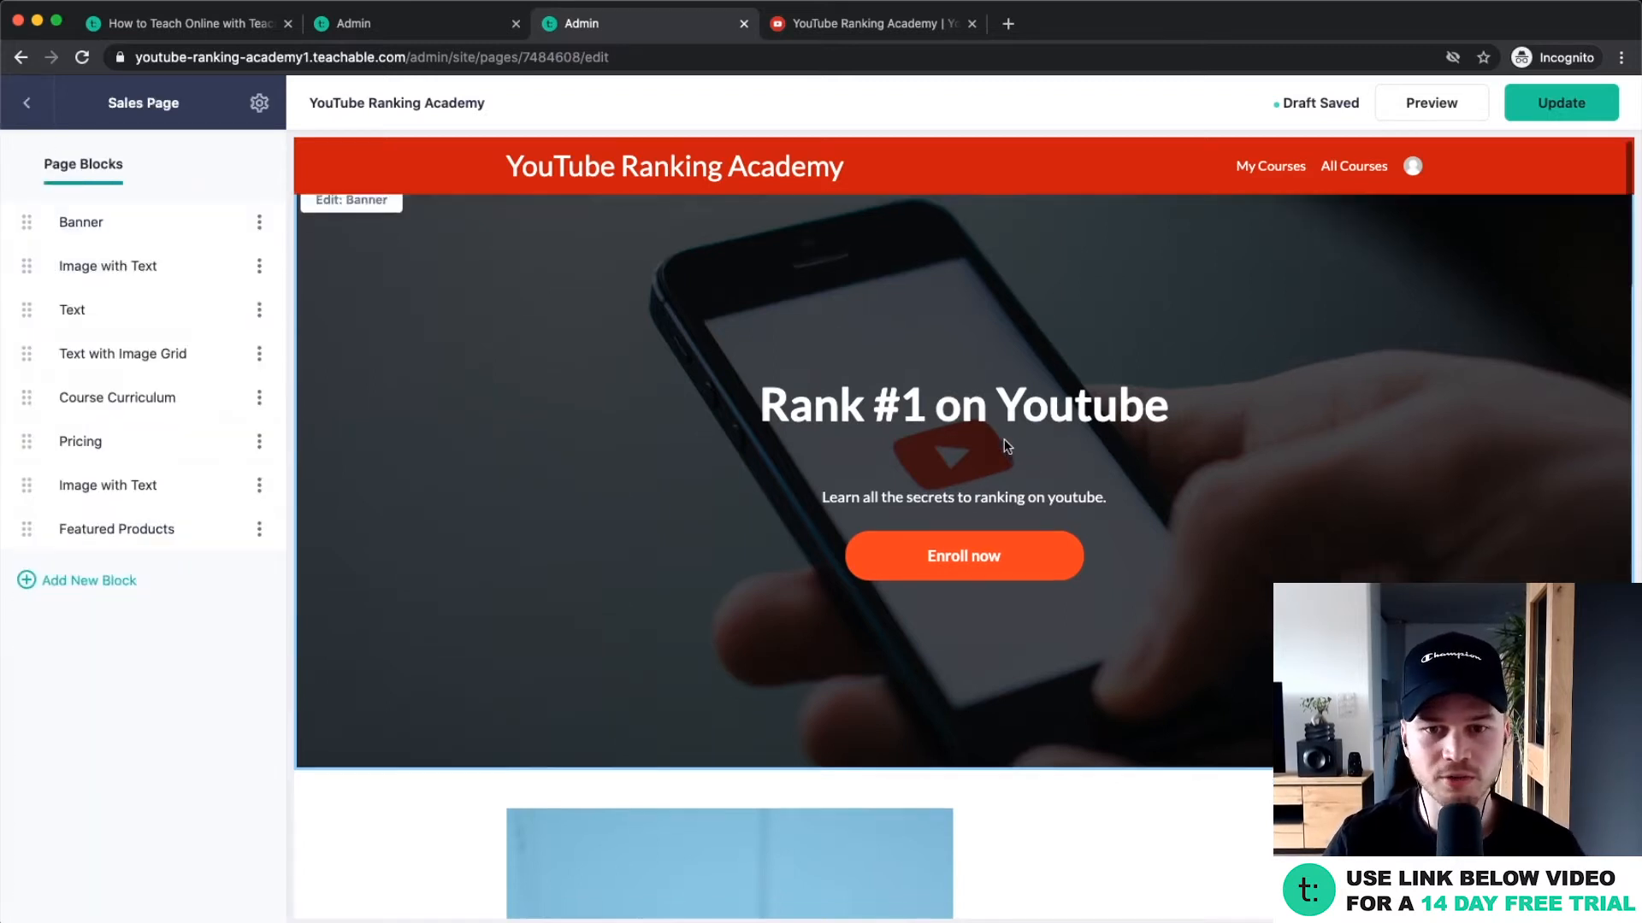
pyautogui.click(838, 599)
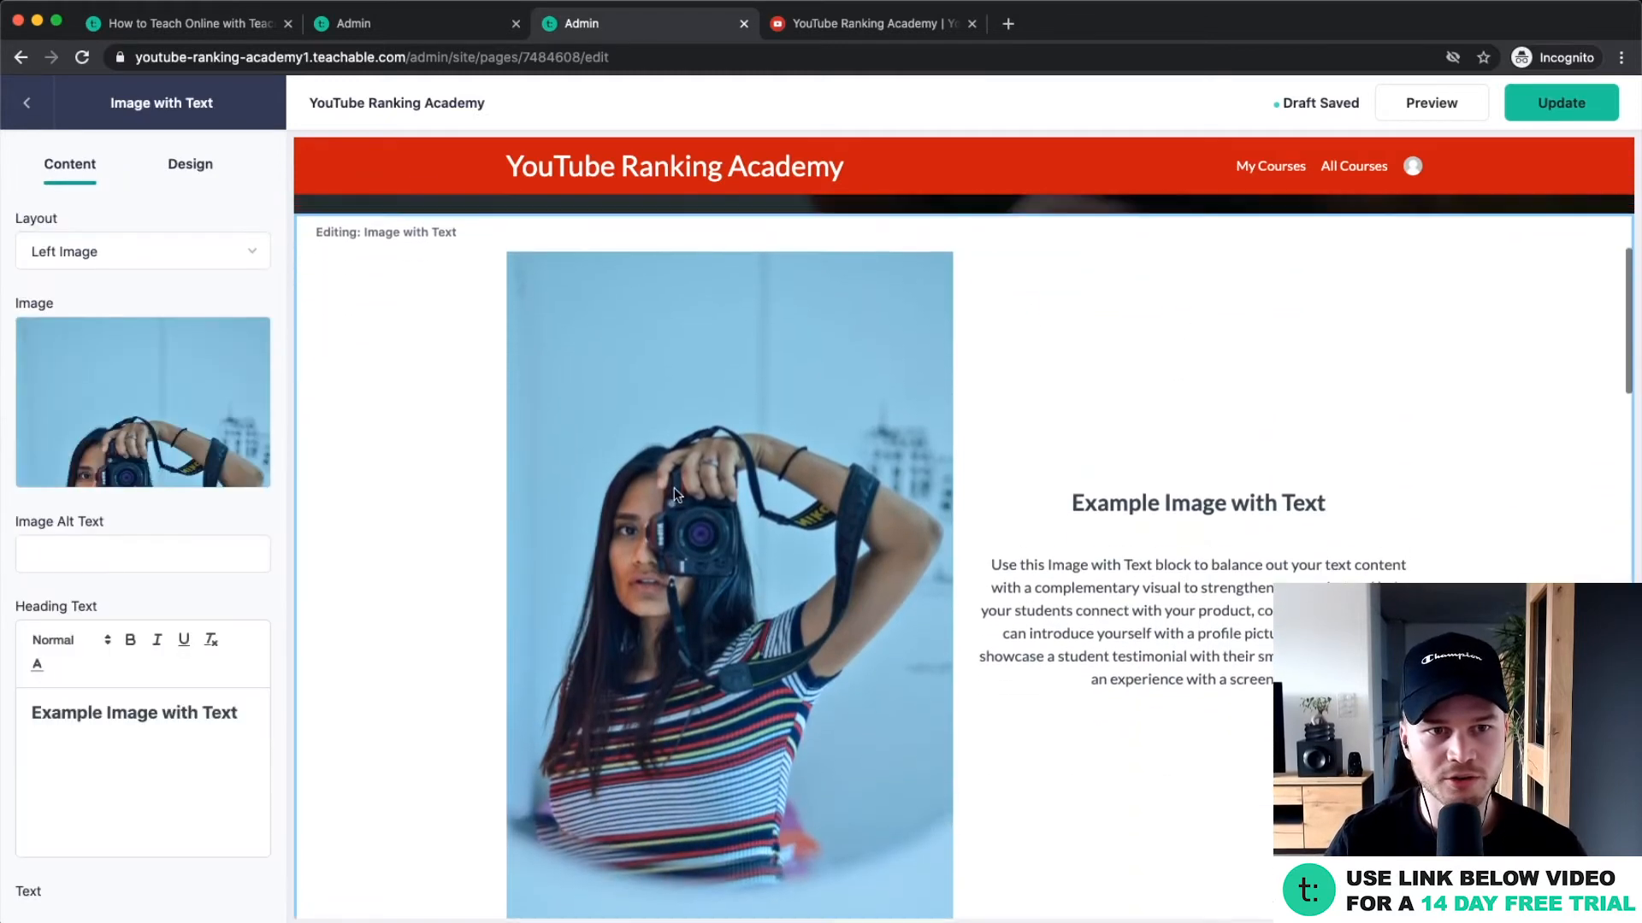
pyautogui.scroll(1, 999, 481)
pyautogui.scroll(-1, 998, 481)
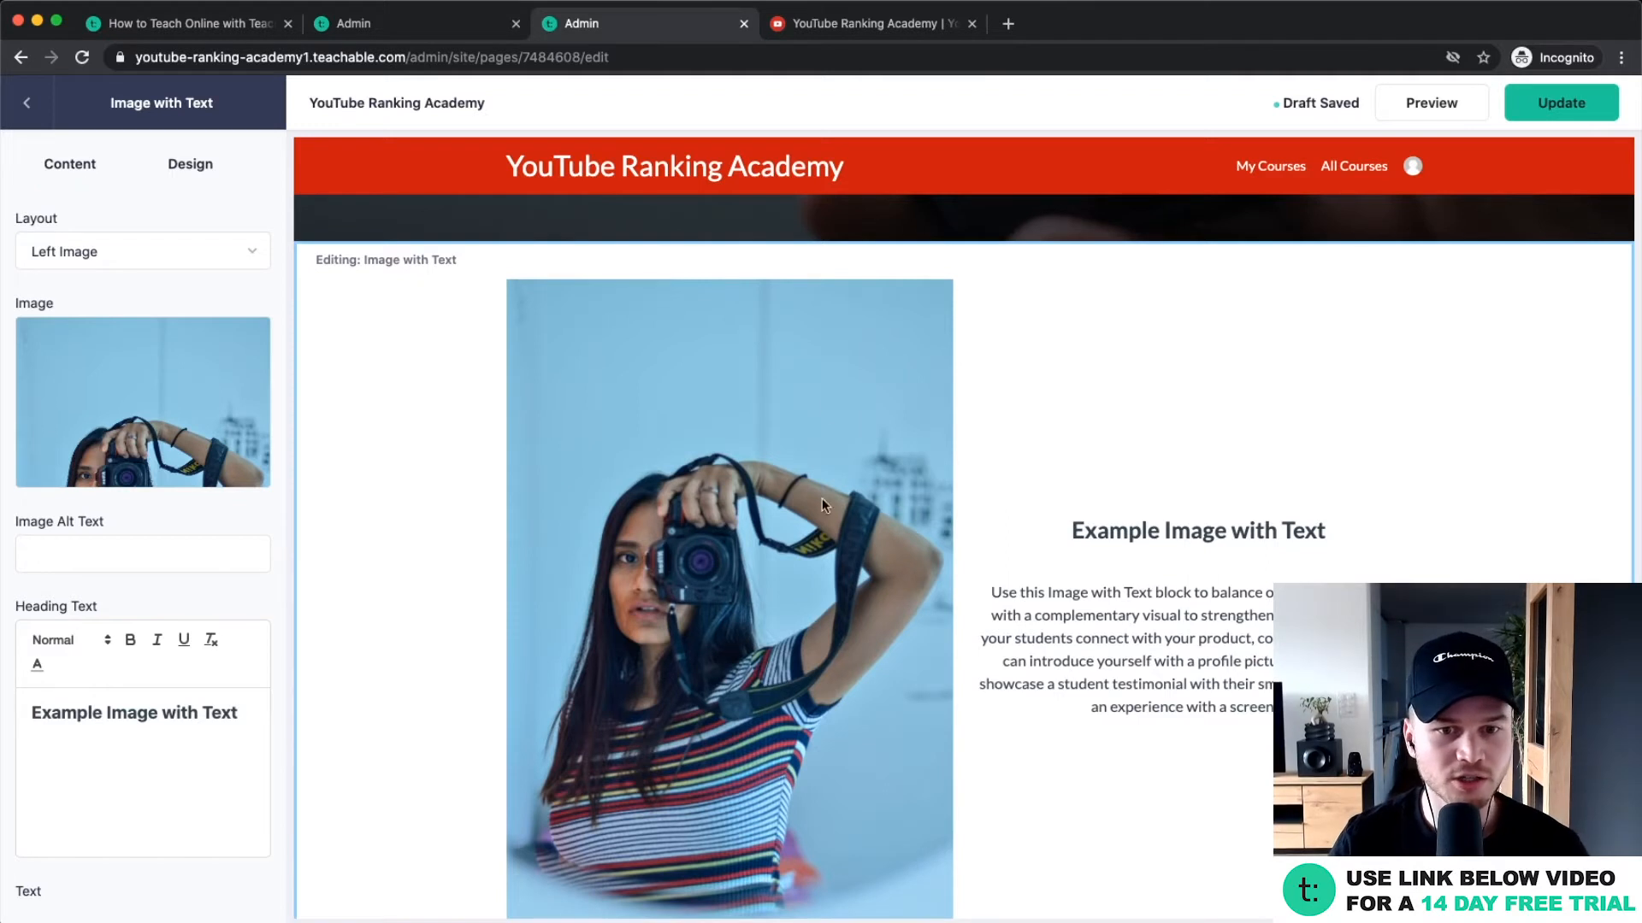
pyautogui.click(133, 385)
pyautogui.click(941, 543)
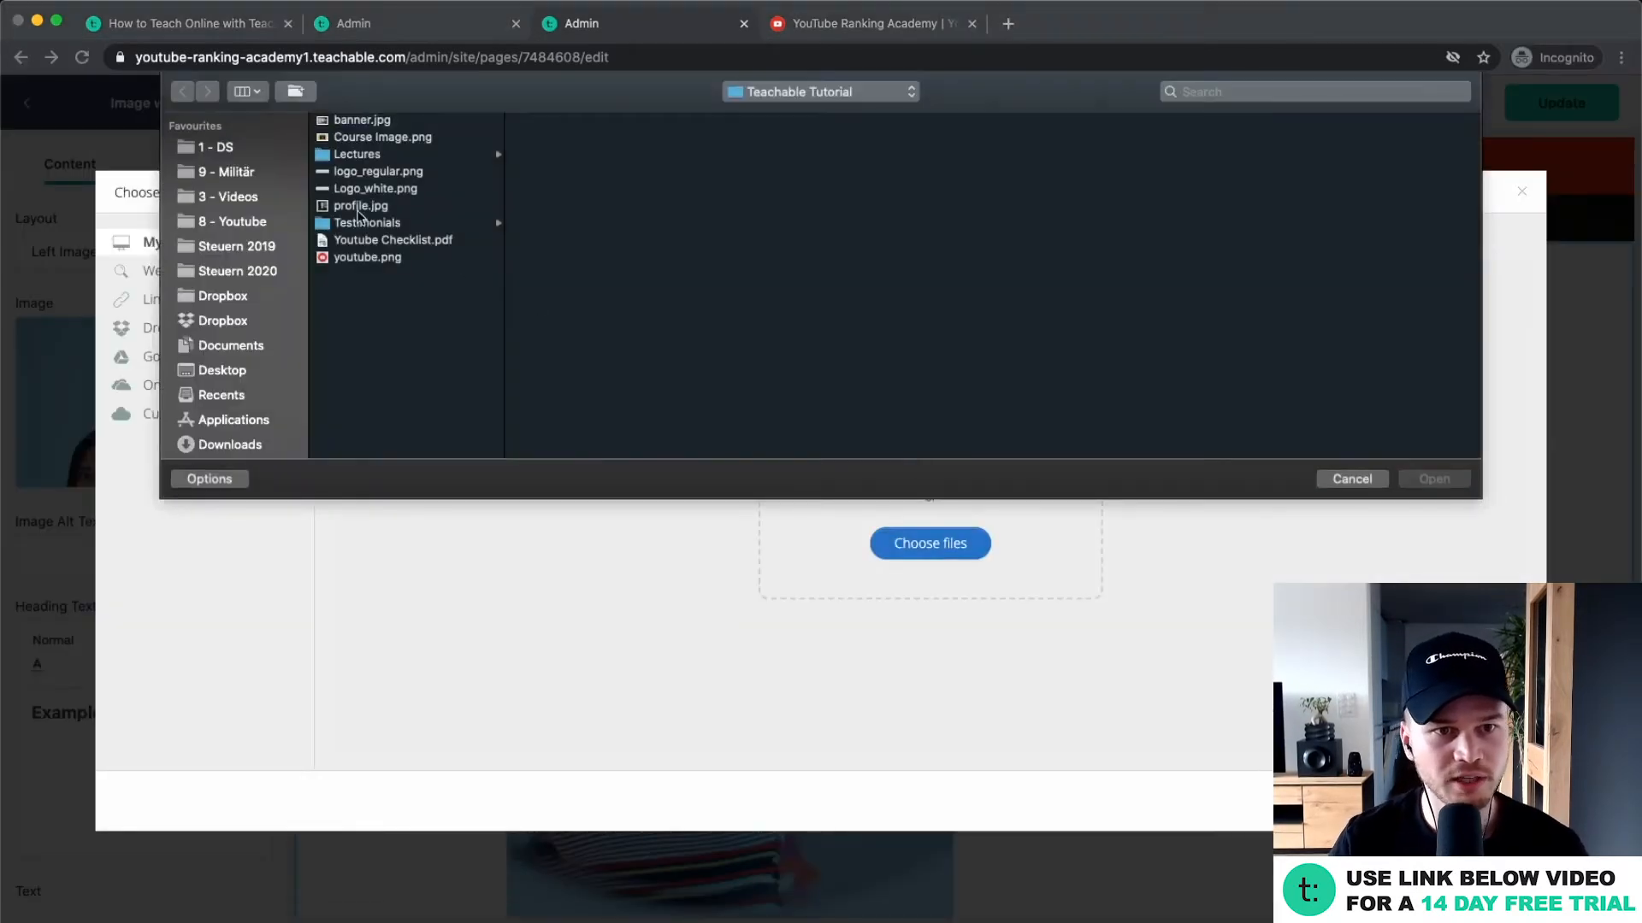
pyautogui.click(359, 208)
pyautogui.click(1434, 480)
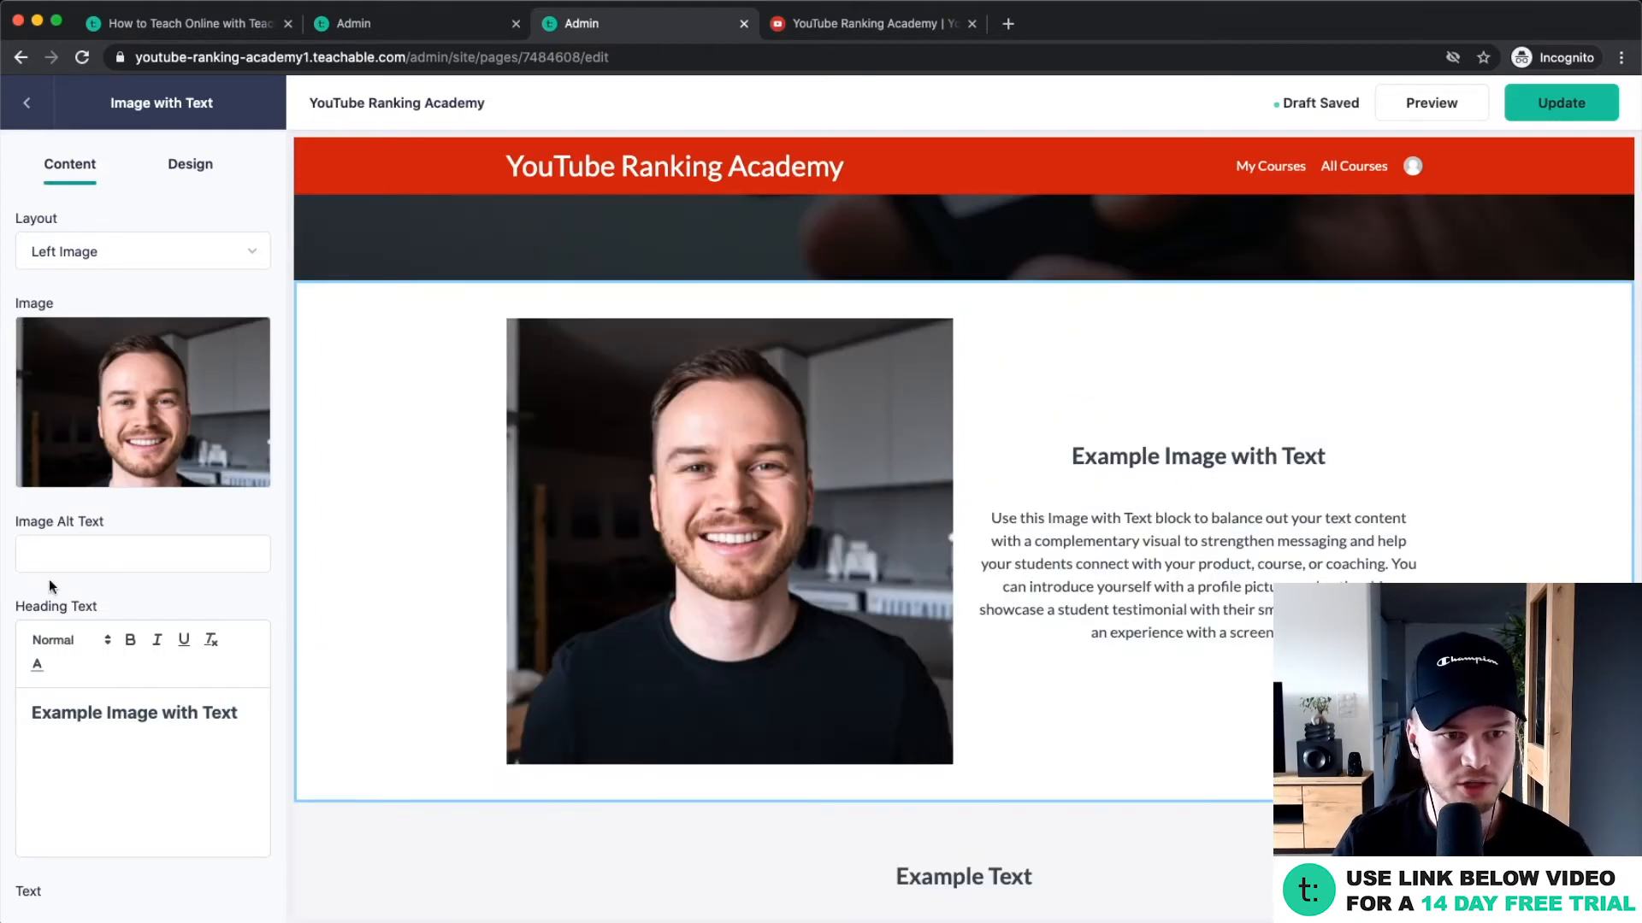
# Replace the heading of the Image with Text block with "Meet your teacher".
pyautogui.click(91, 559)
pyautogui.scroll(2, 73, 567)
pyautogui.scroll(-2, 147, 667)
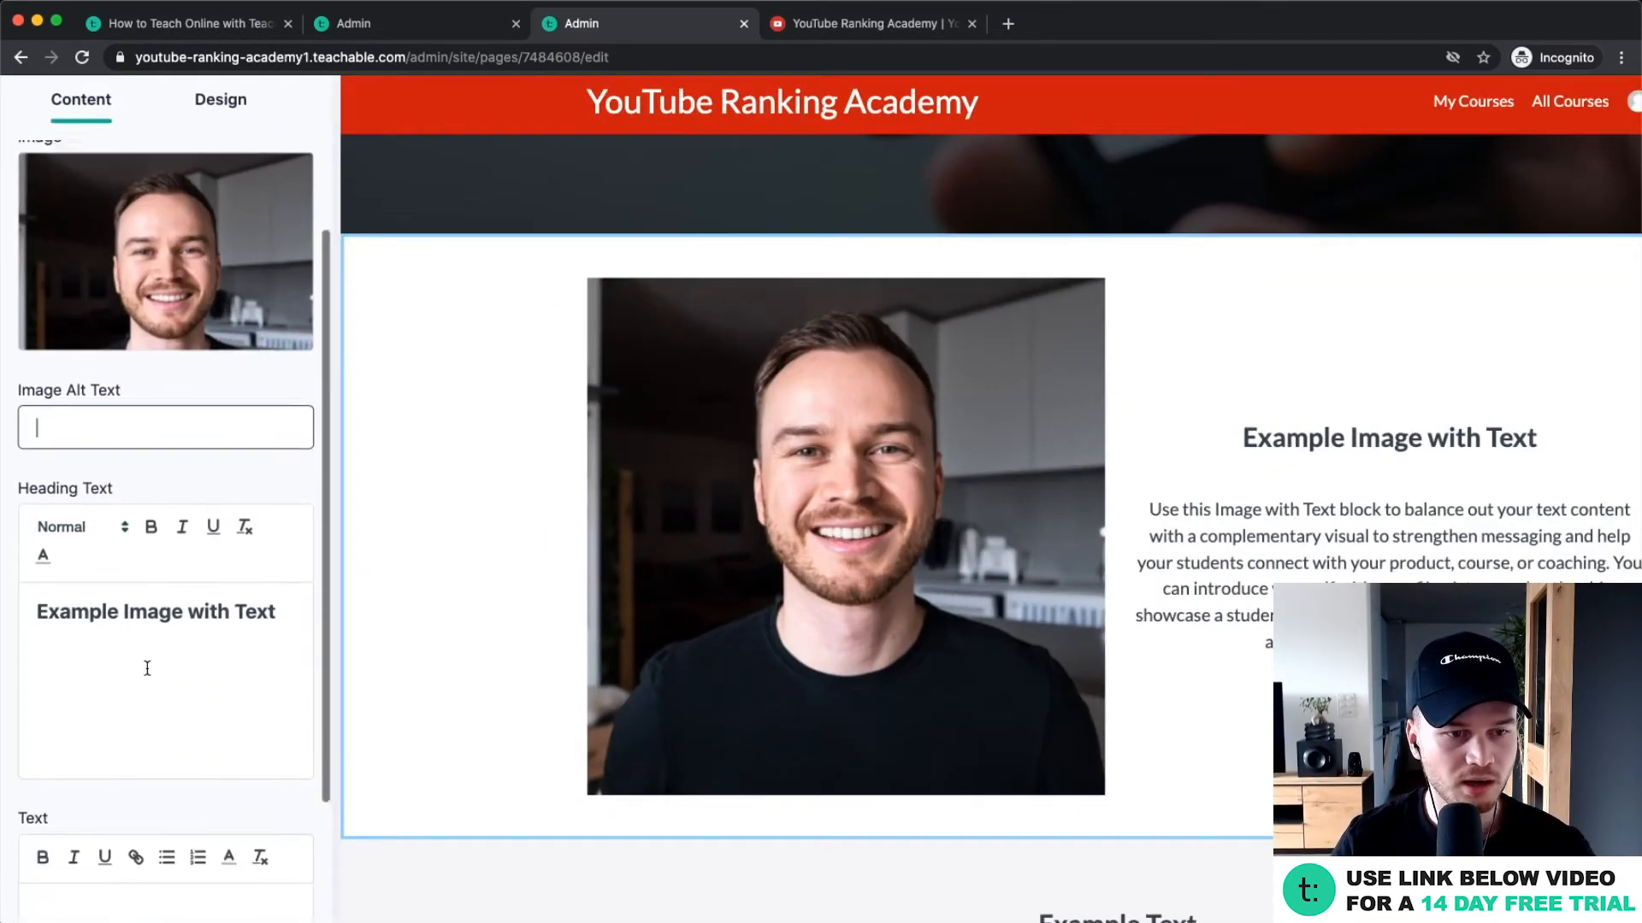
pyautogui.click(278, 572)
pyautogui.moveTo(278, 572); pyautogui.dragTo(35, 553)
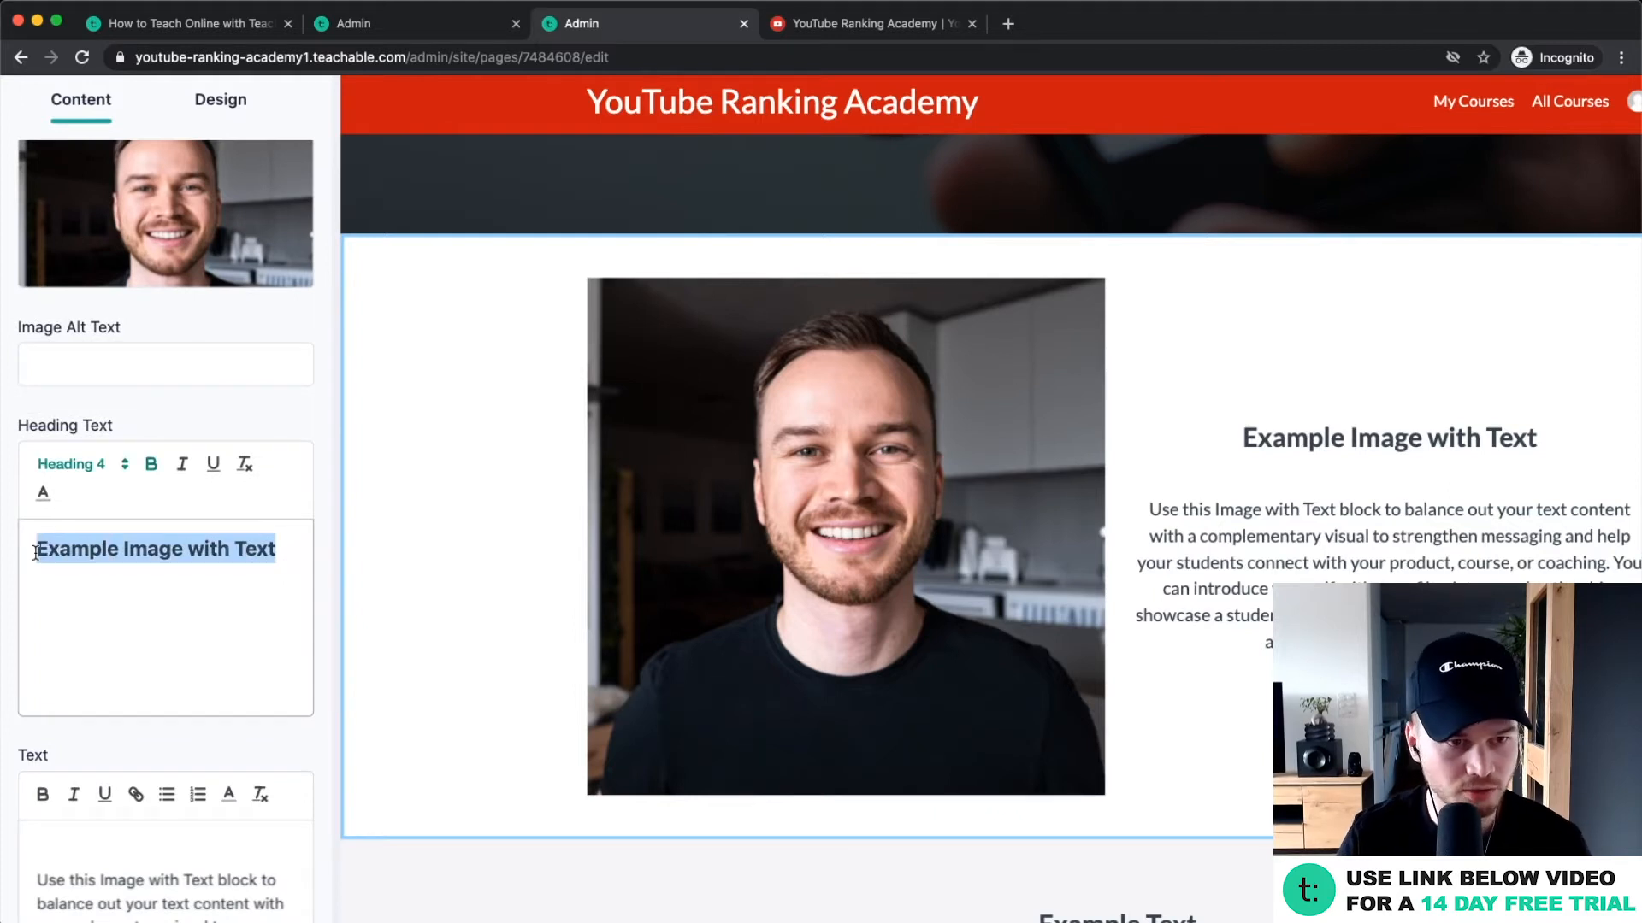
pyautogui.write('Meet your i')
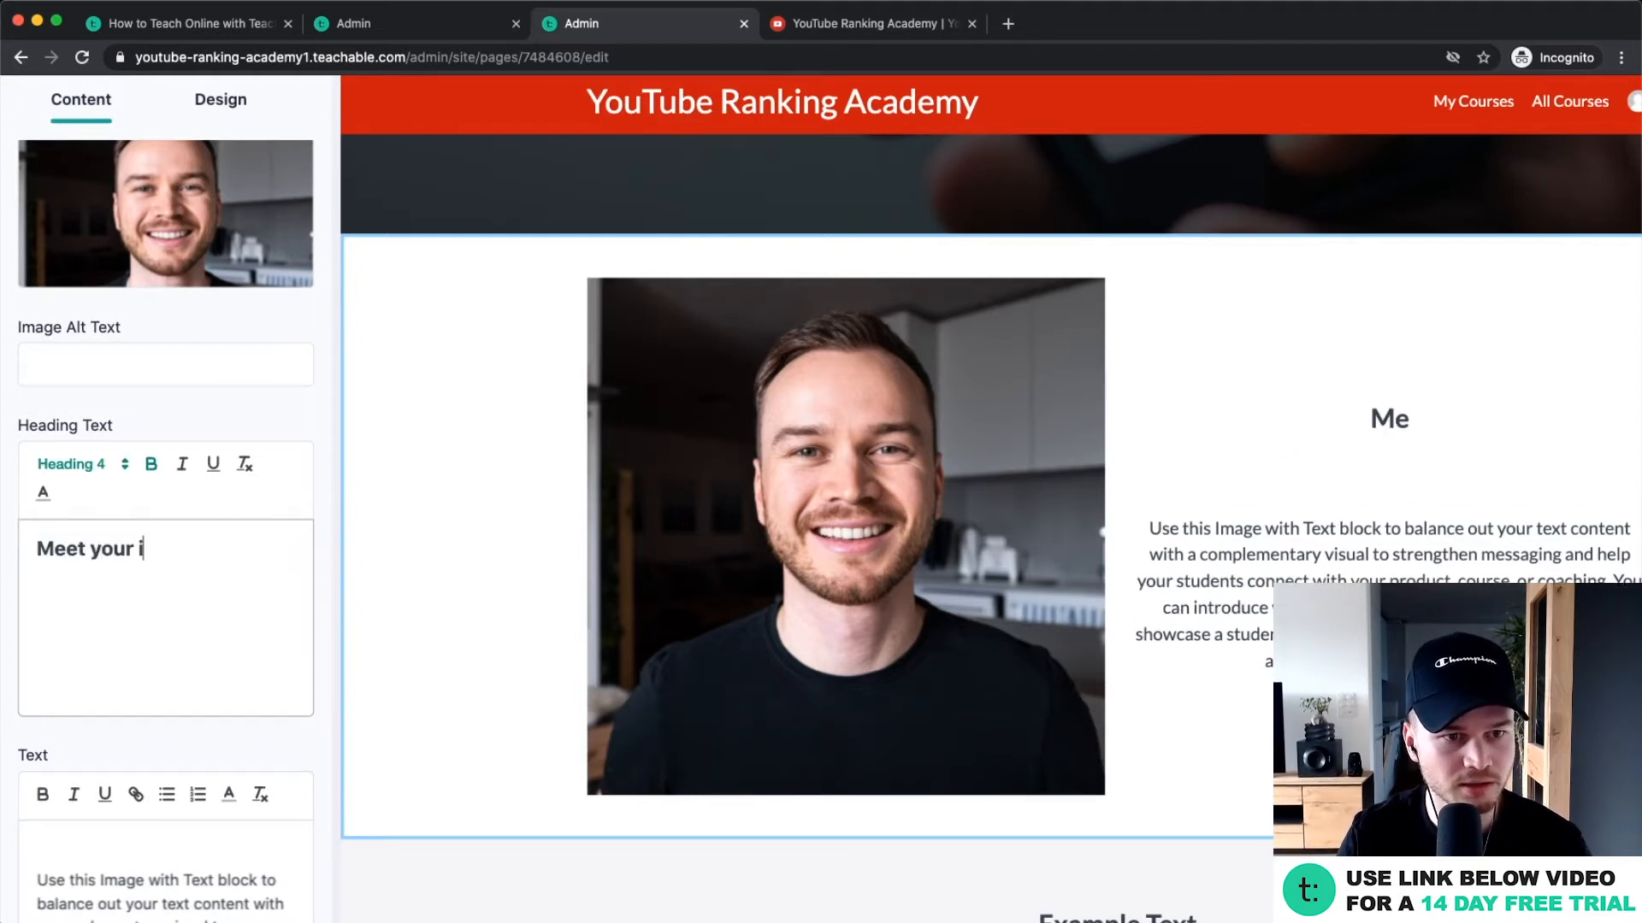
pyautogui.write('instructor')
pyautogui.press('BackSpace')
pyautogui.press('BackSpace')
pyautogui.press('BackSpace')
pyautogui.press('BackSpace')
pyautogui.press('BackSpace')
pyautogui.press('BackSpace')
pyautogui.press('BackSpace')
pyautogui.press('BackSpace')
pyautogui.press('BackSpace')
pyautogui.press('BackSpace')
pyautogui.write('teacher')
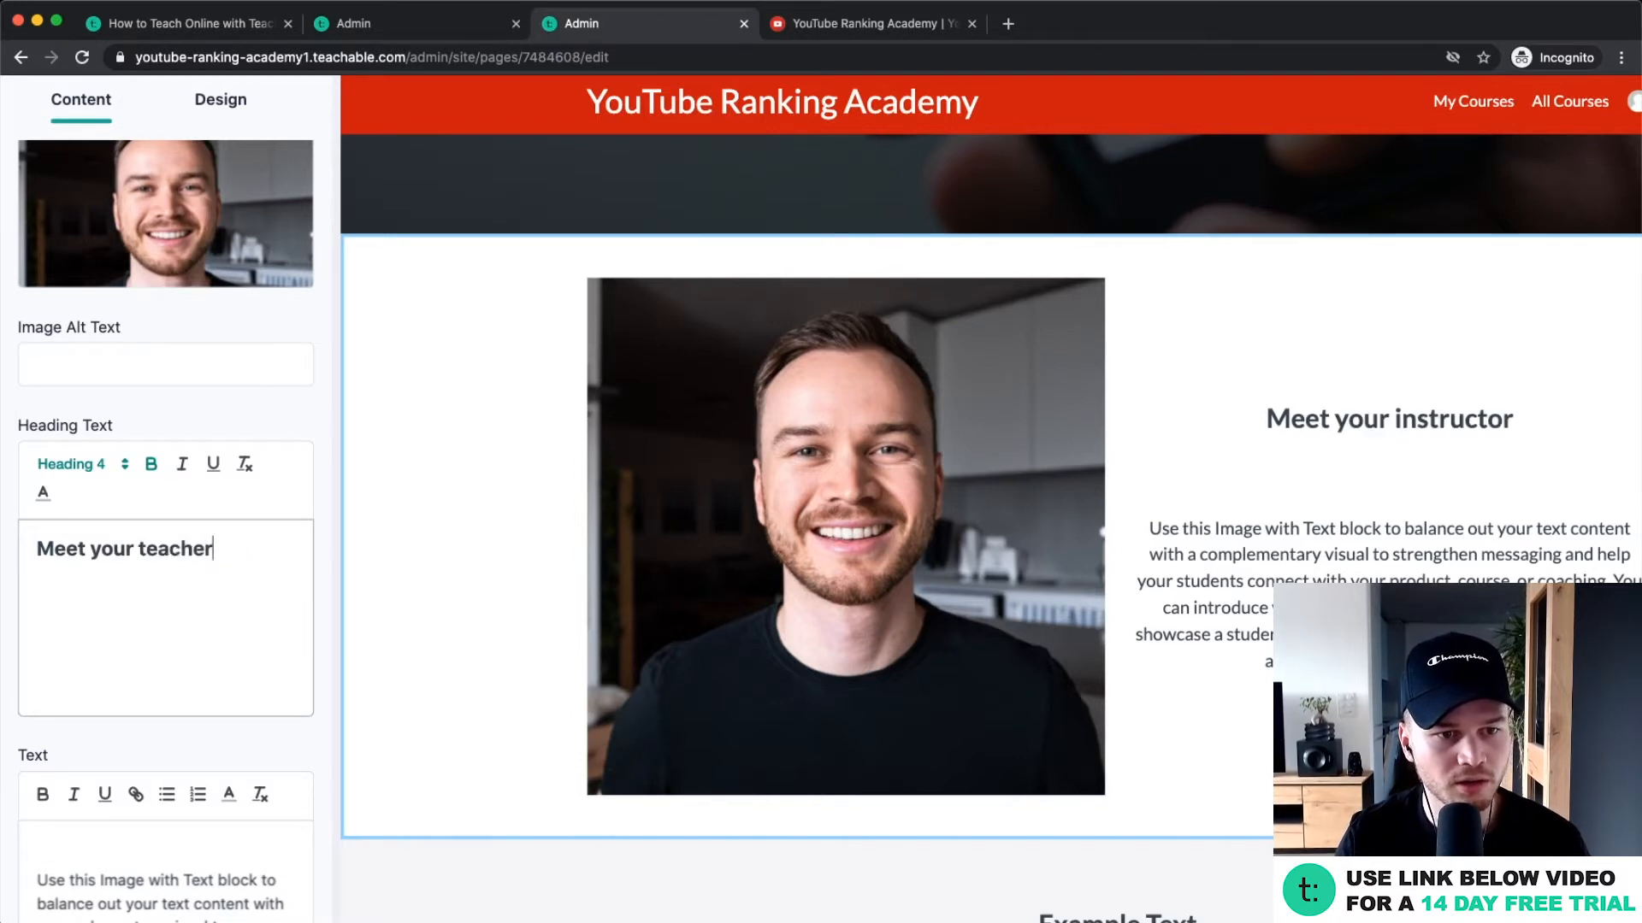
# Round the teacher image's corners by setting its border radius to 200.
pyautogui.scroll(-3, 256, 599)
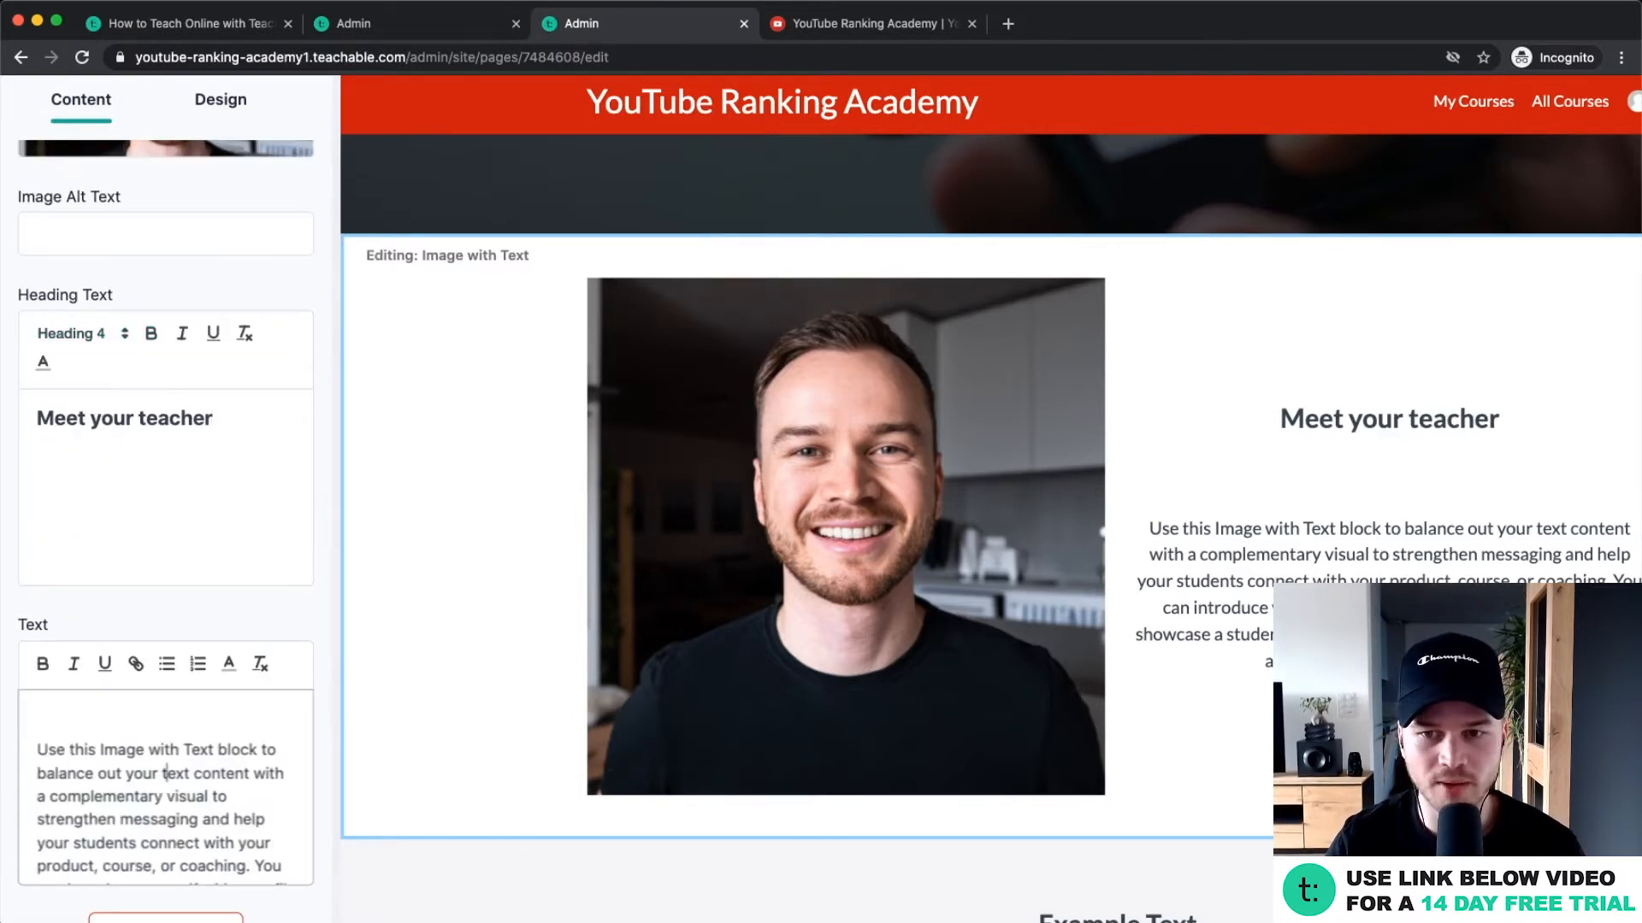
pyautogui.moveTo(84, 712); pyautogui.dragTo(376, 843)
pyautogui.scroll(-2, 1105, 559)
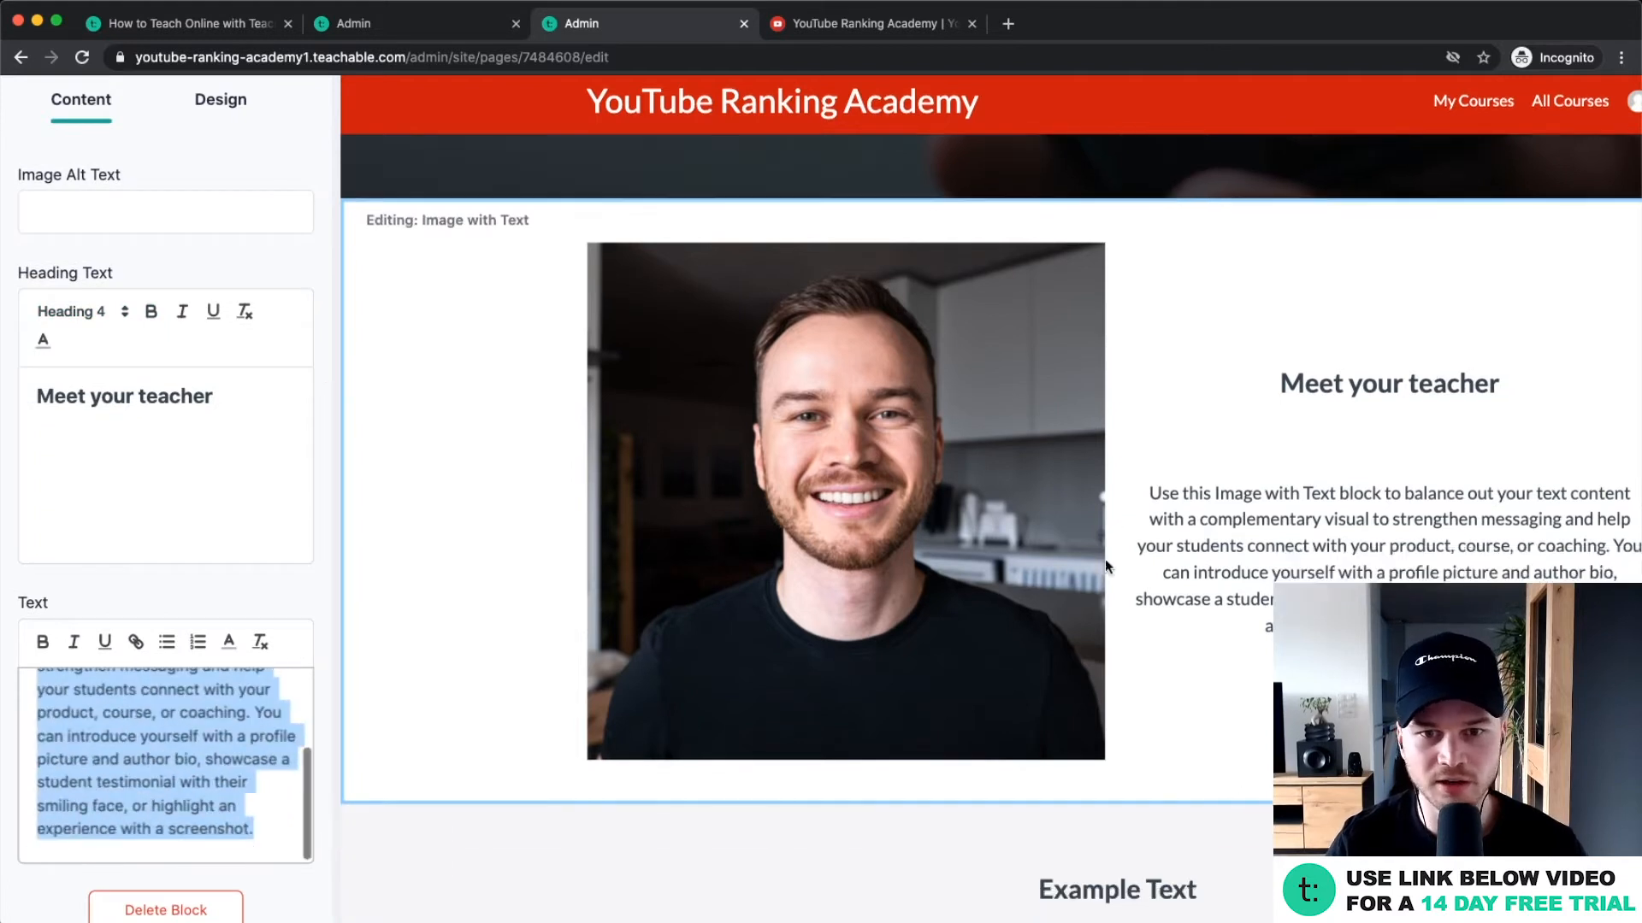
pyautogui.scroll(-3, 1024, 571)
pyautogui.click(211, 181)
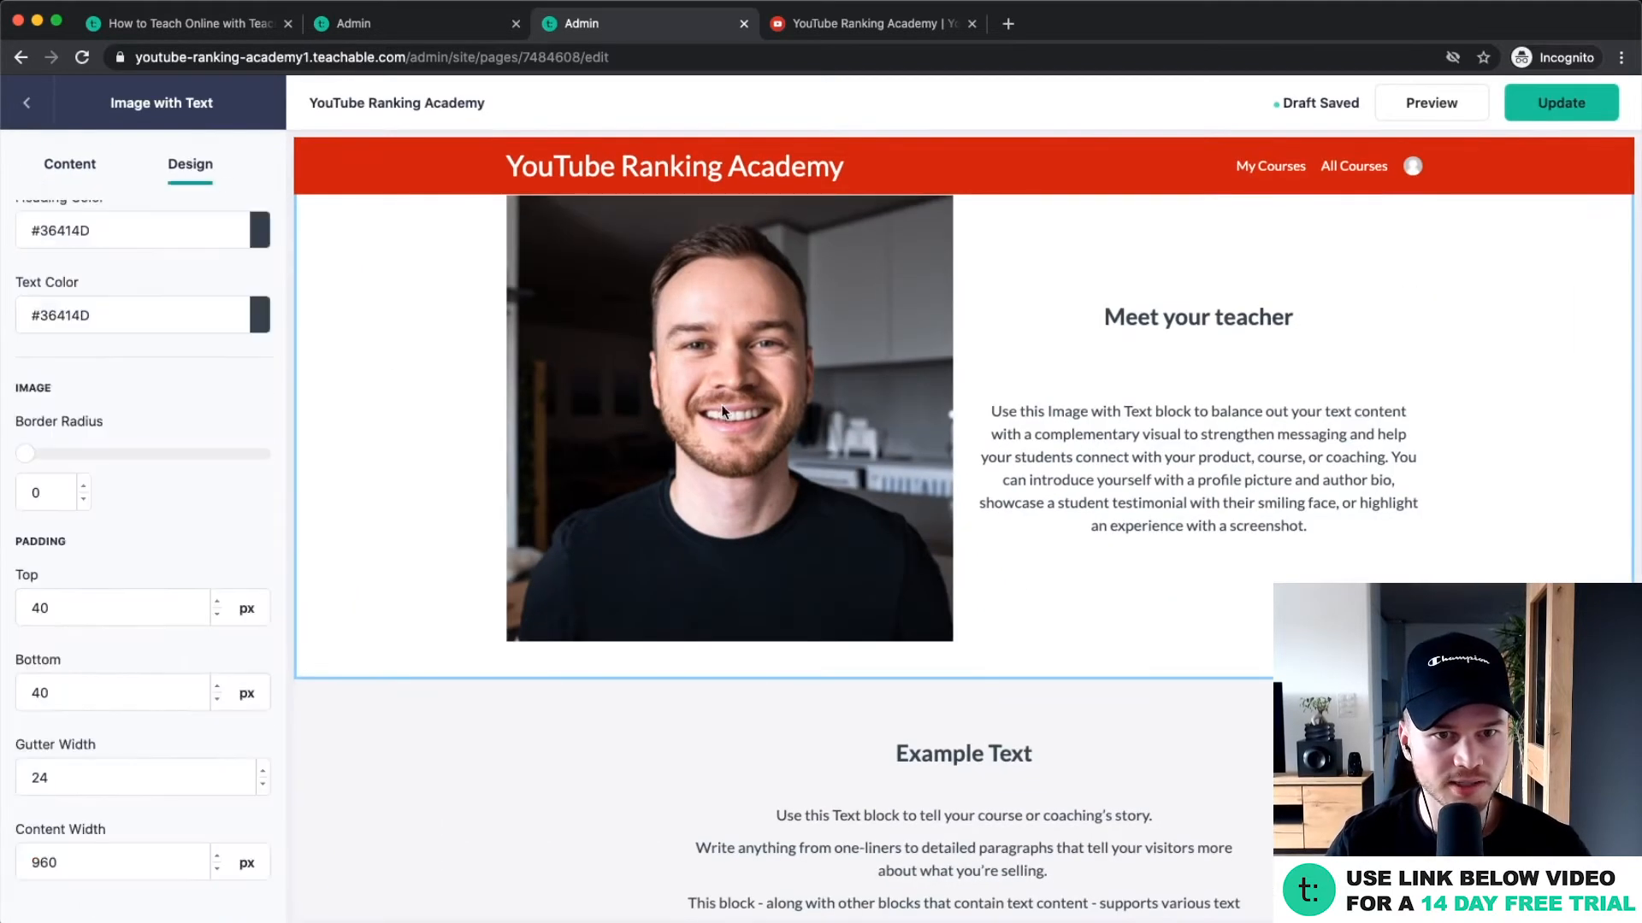
pyautogui.click(523, 402)
pyautogui.click(174, 175)
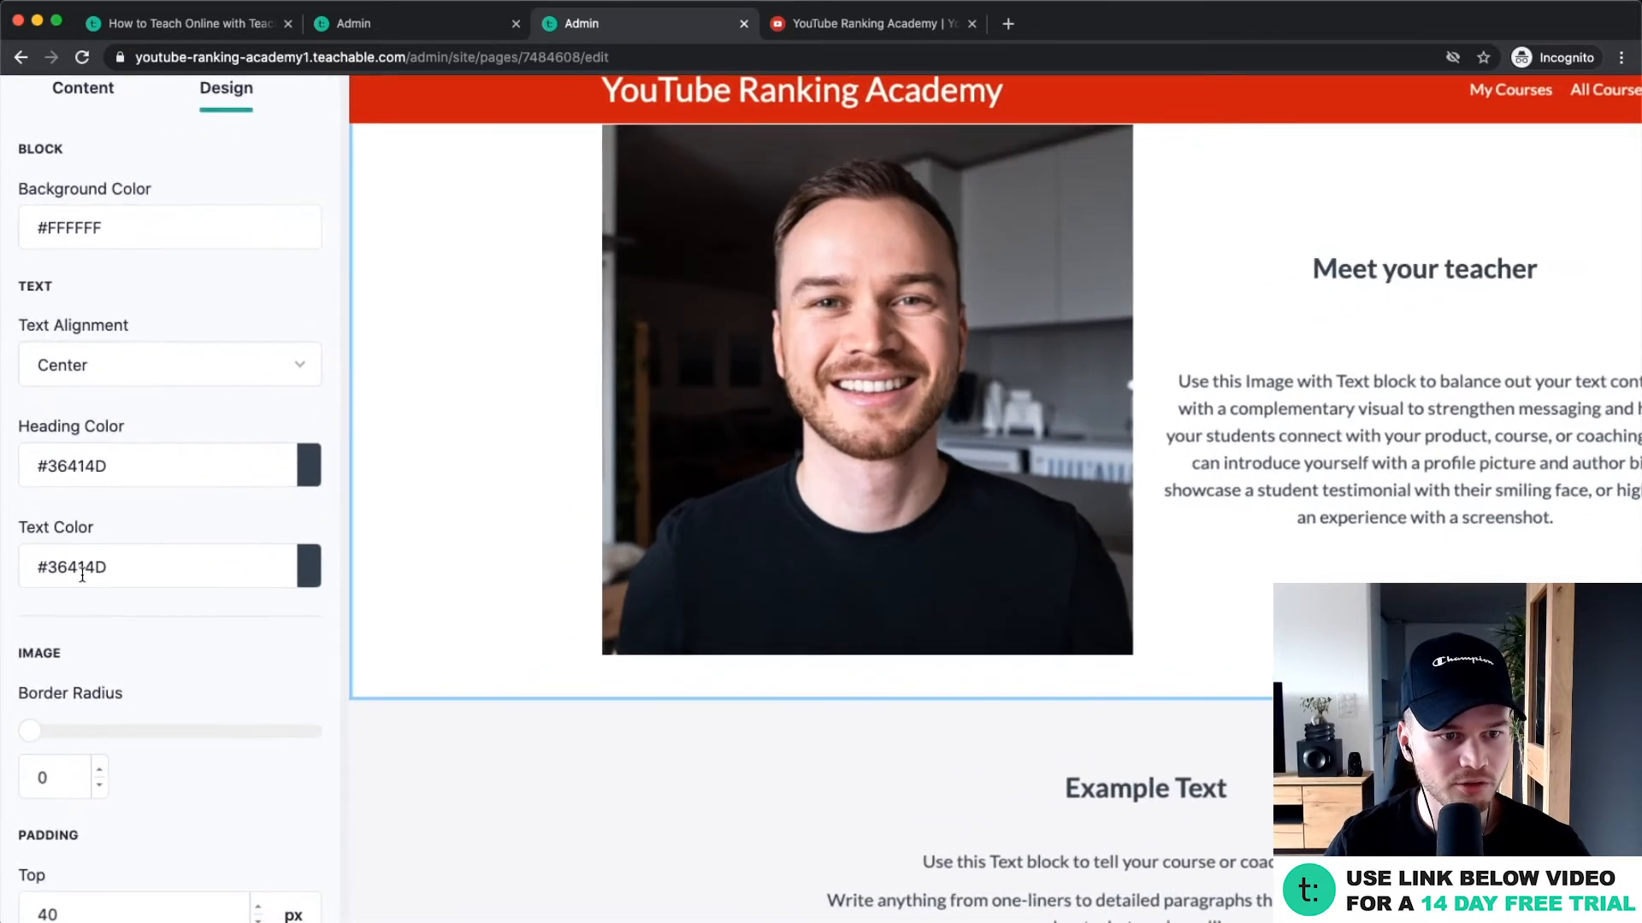
pyautogui.moveTo(25, 706); pyautogui.dragTo(342, 598)
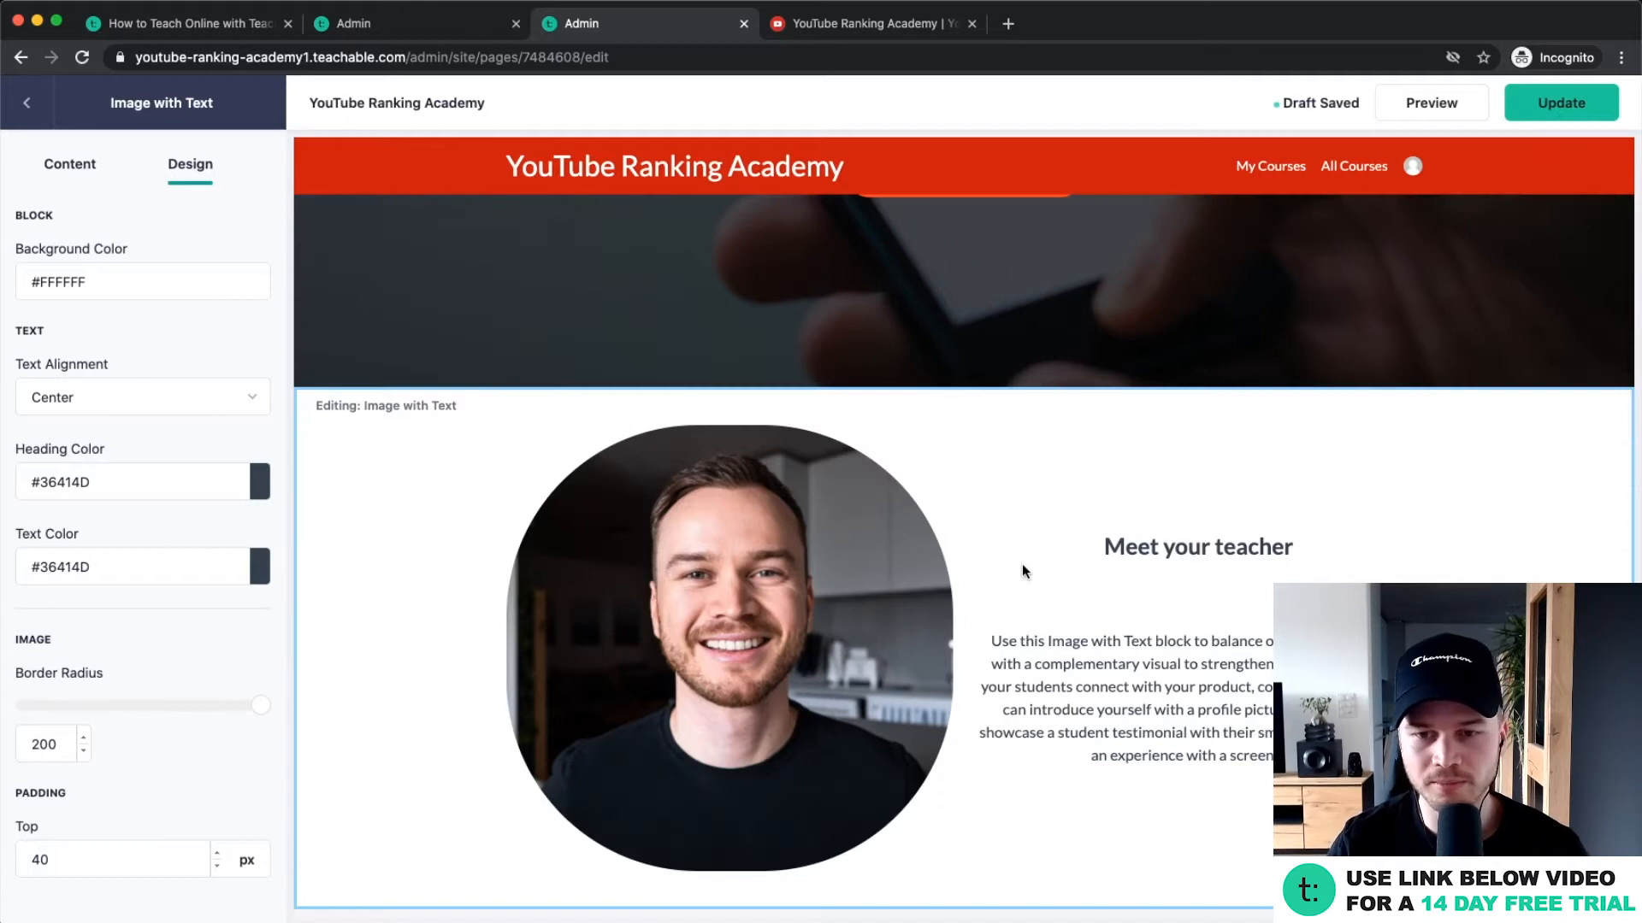
pyautogui.click(27, 103)
# Delete the Text block containing the "Example Text" heading from the sales page.
pyautogui.scroll(-3, 1067, 575)
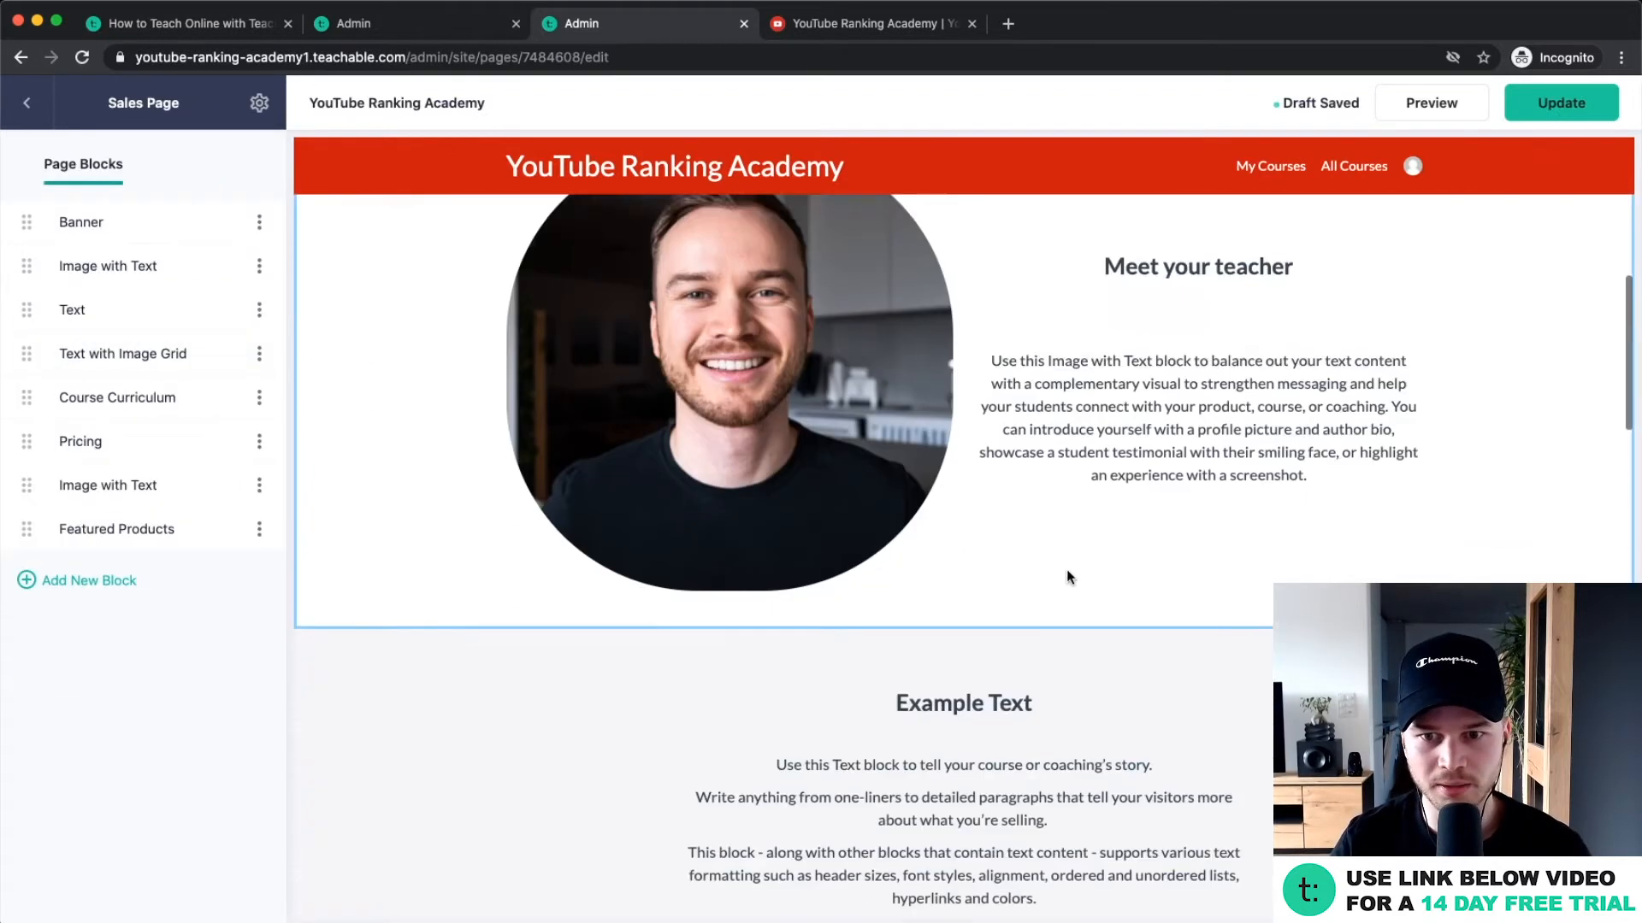
pyautogui.scroll(-2, 1067, 578)
pyautogui.scroll(-1, 1014, 529)
pyautogui.click(1185, 466)
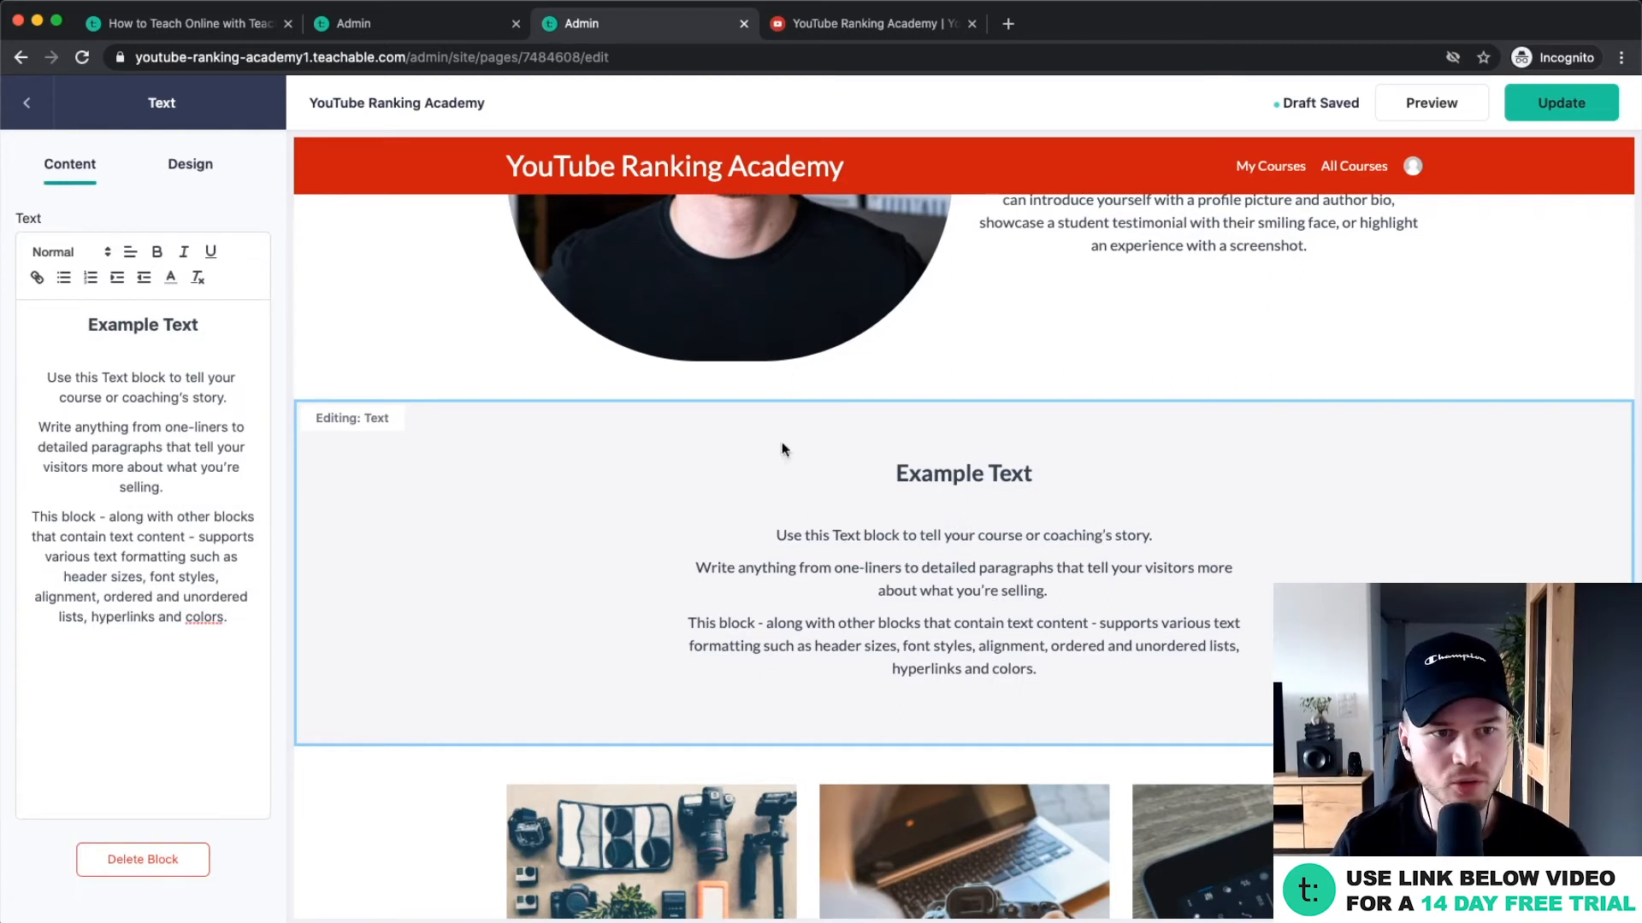
pyautogui.click(31, 114)
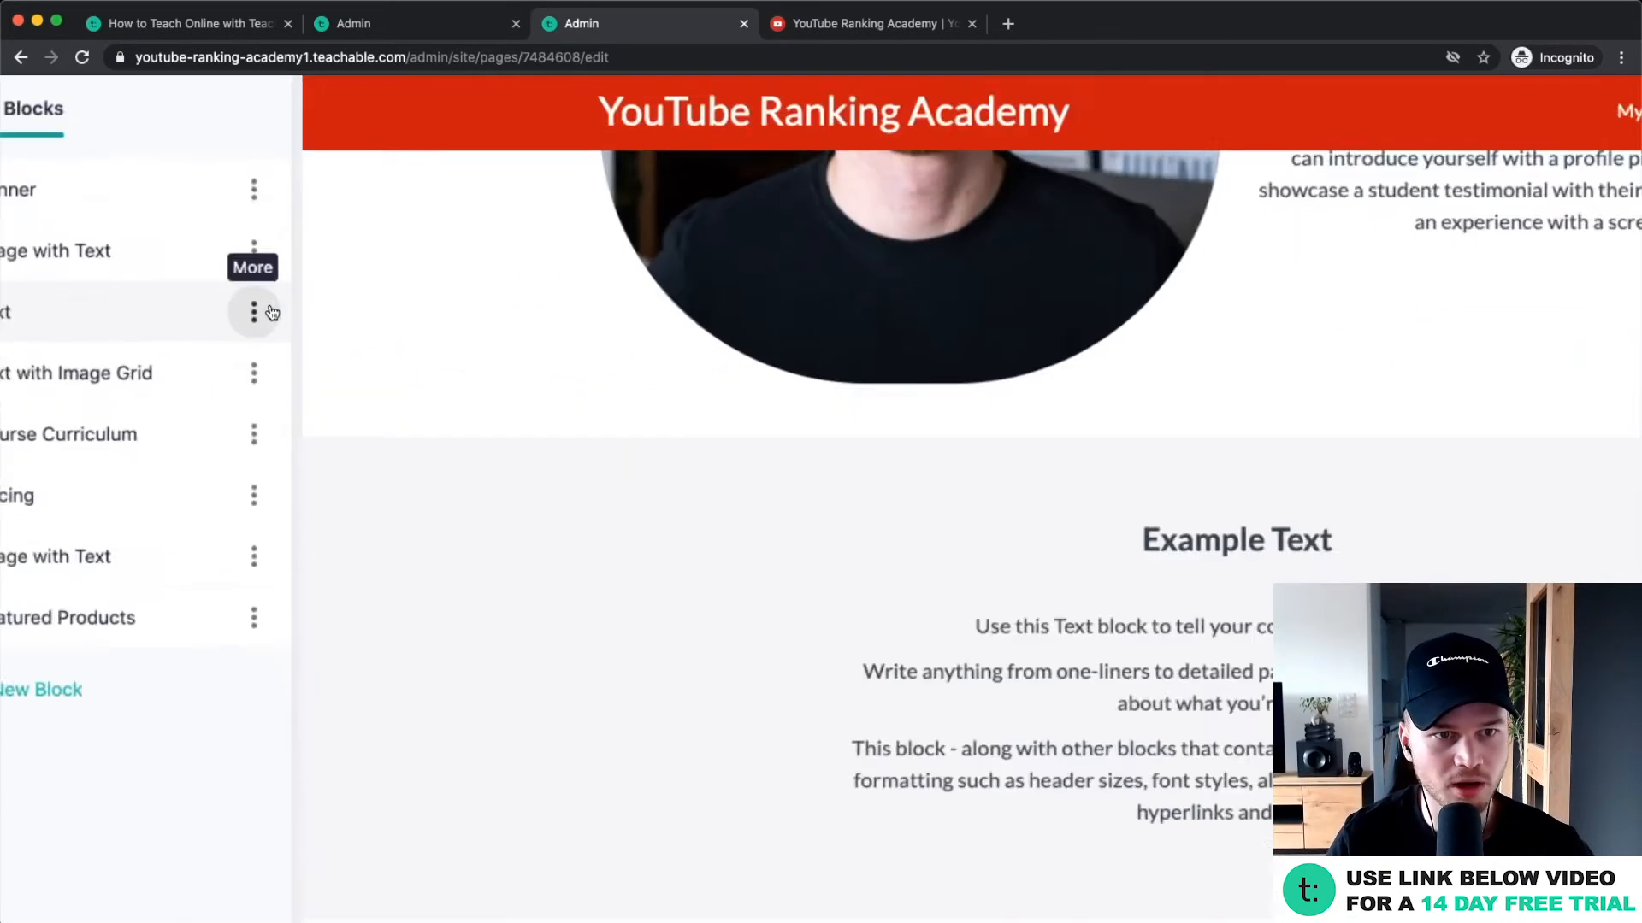
pyautogui.click(259, 309)
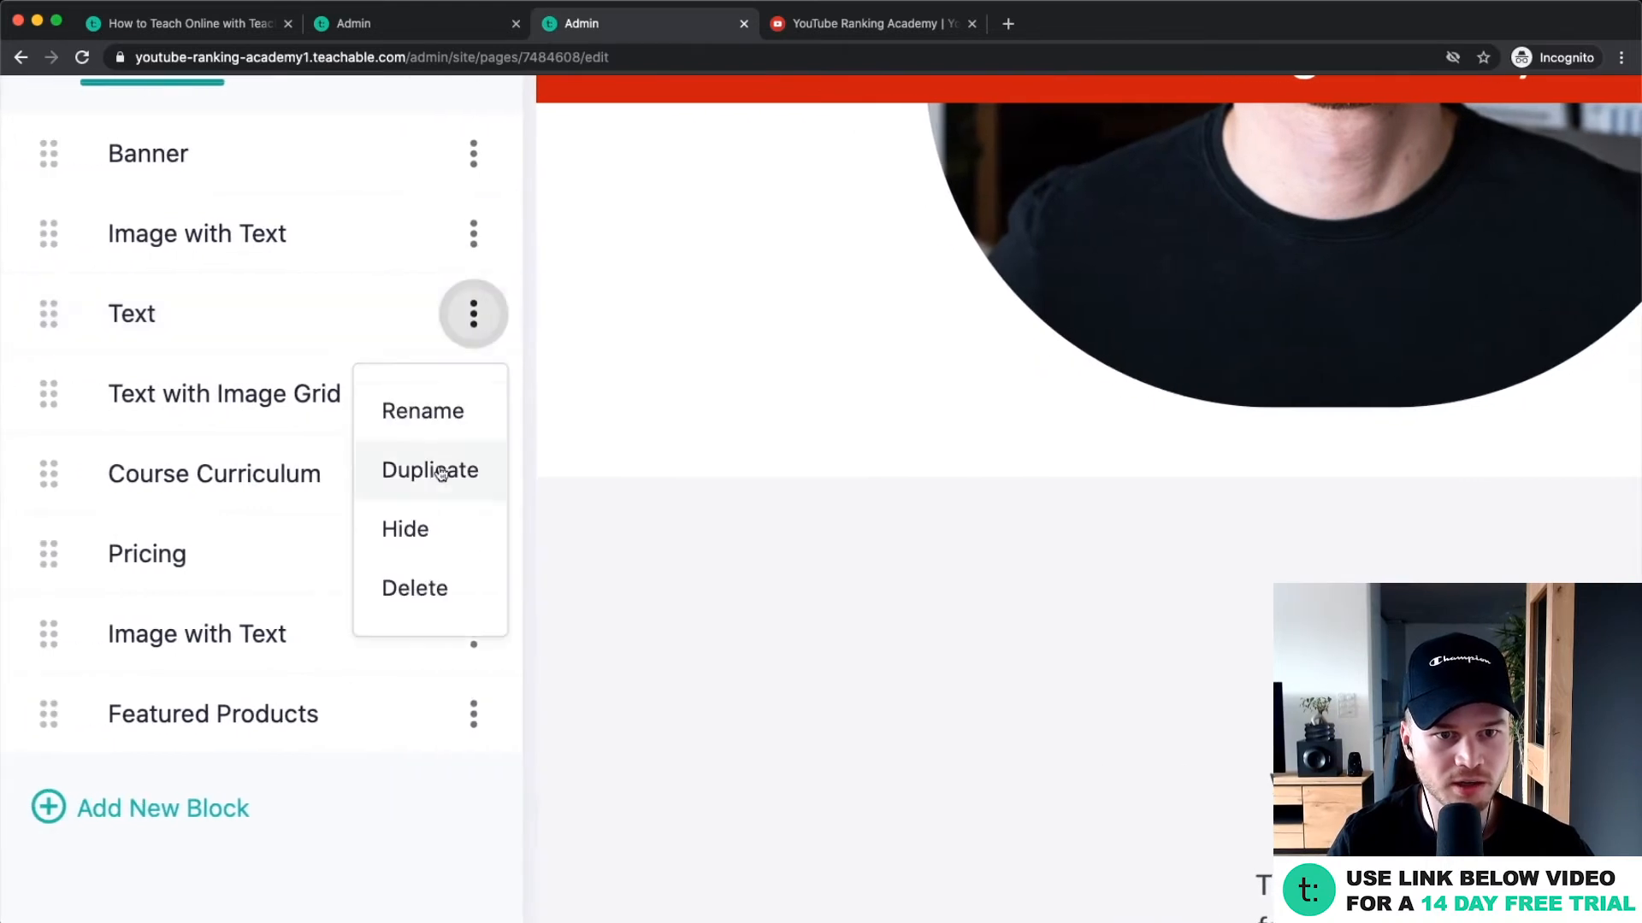
pyautogui.click(425, 584)
pyautogui.click(1591, 753)
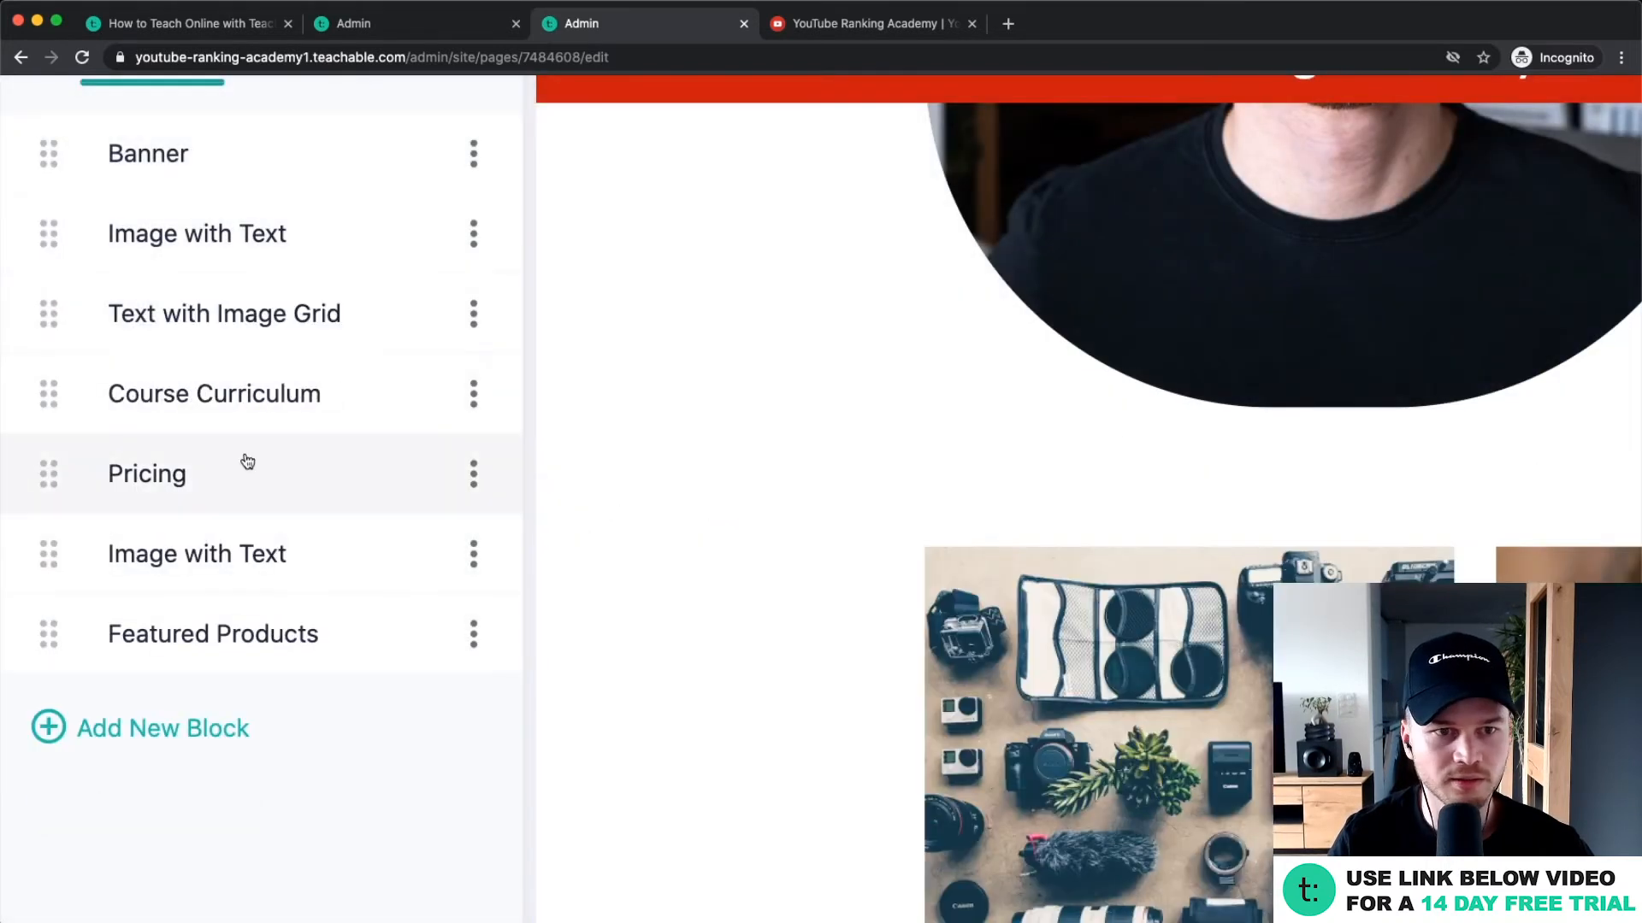
# Check the available options and the content items of the Text with Image Grid block.
pyautogui.scroll(-5, 396, 539)
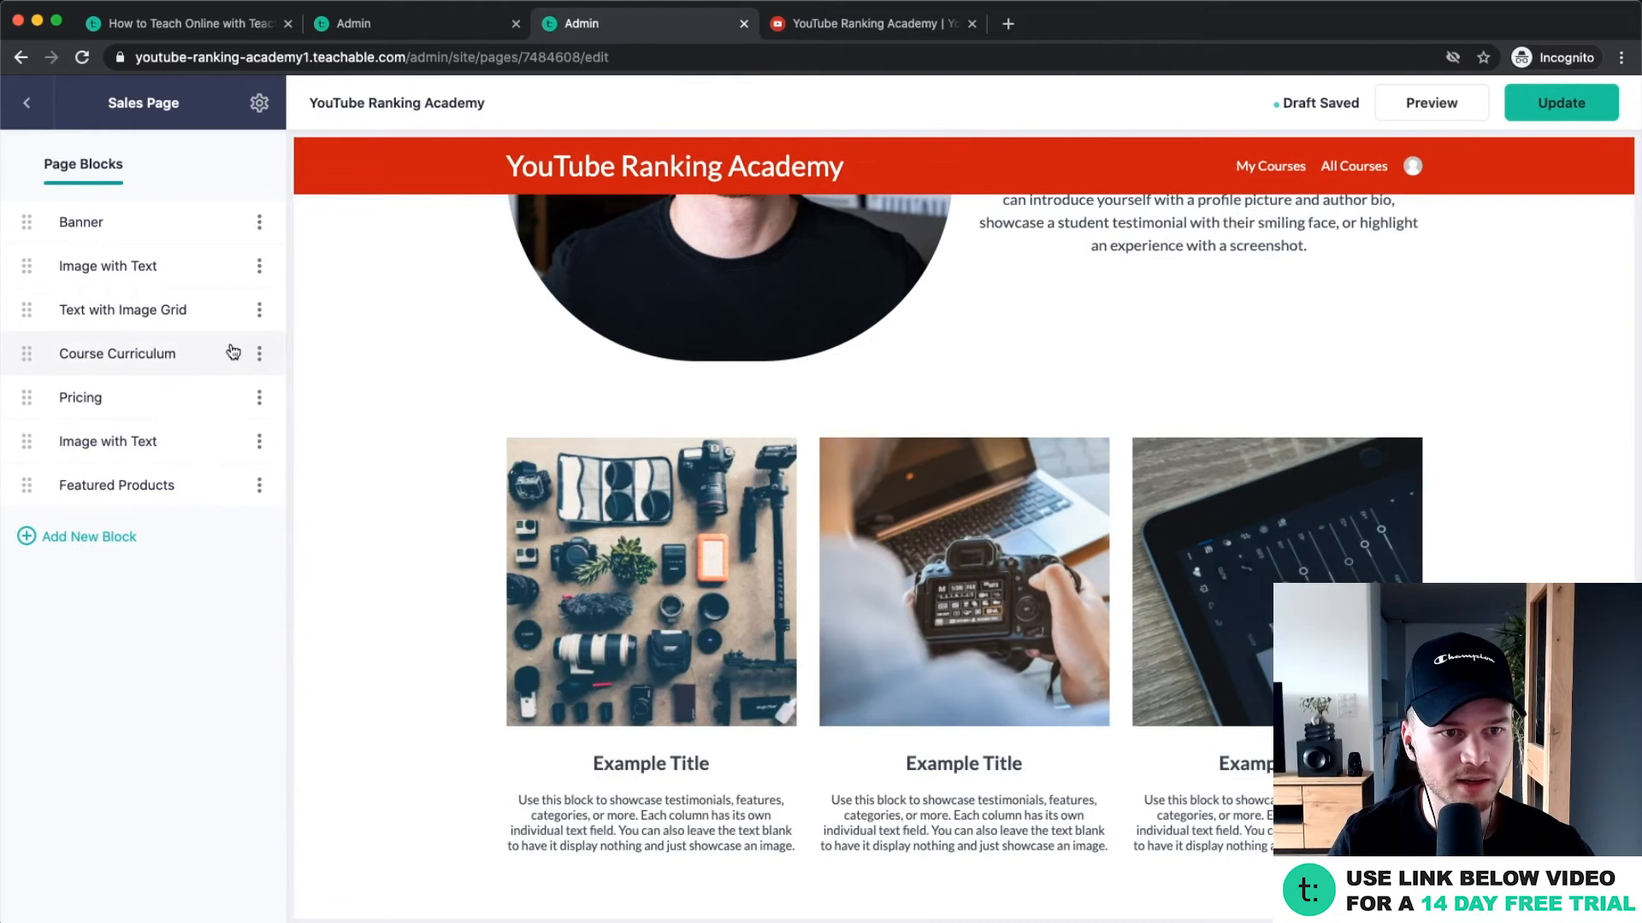
pyautogui.click(261, 312)
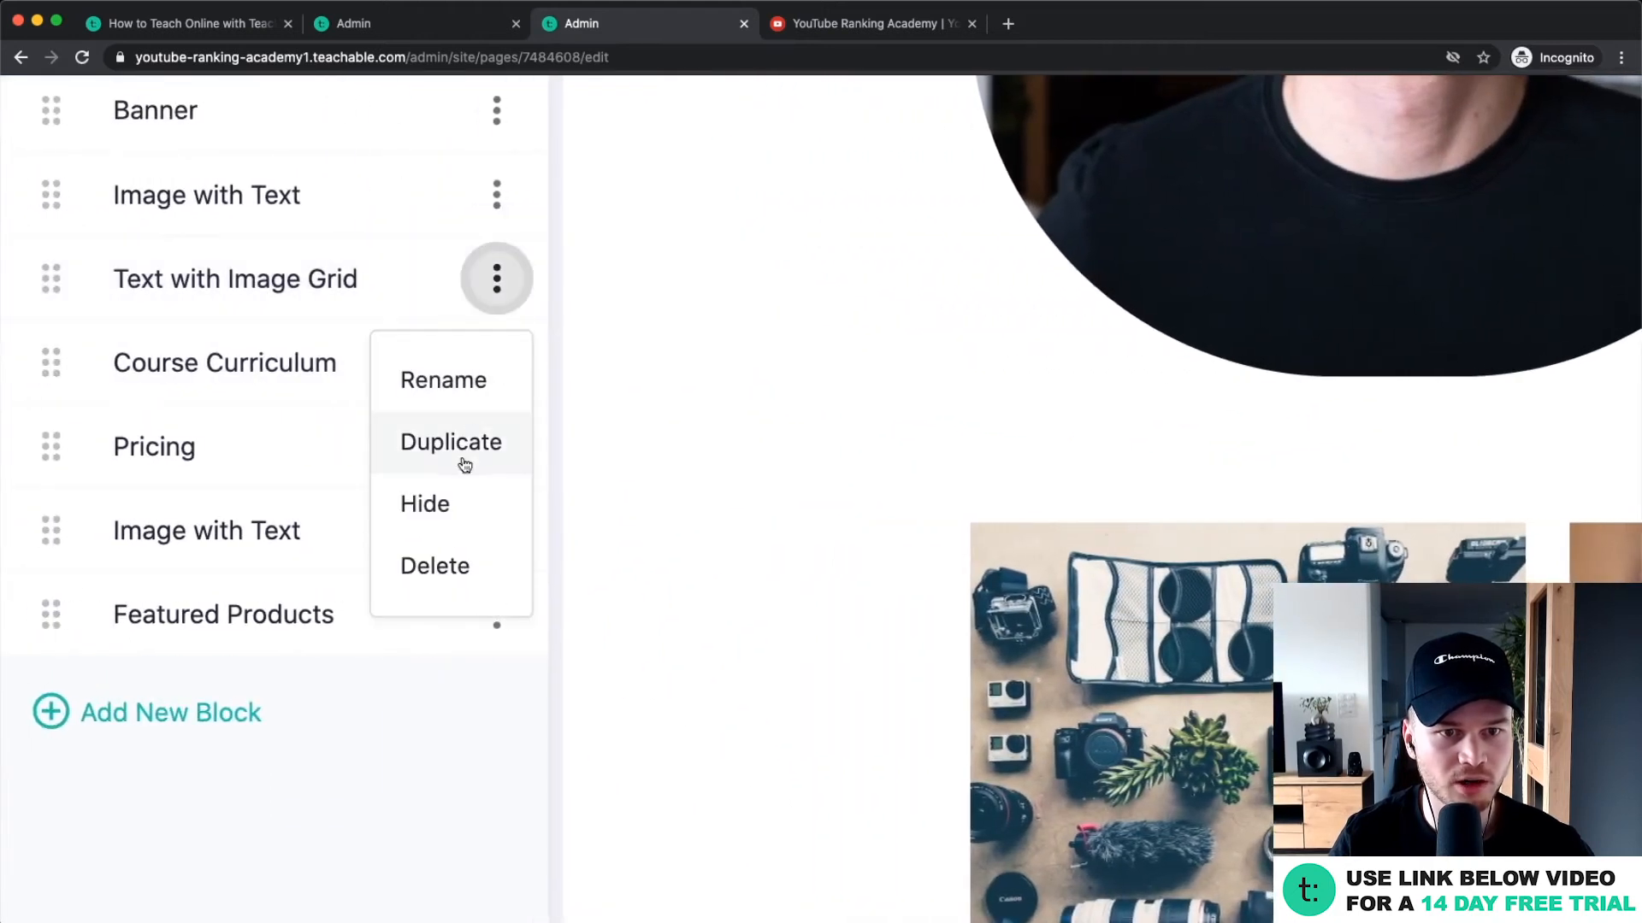
pyautogui.click(742, 446)
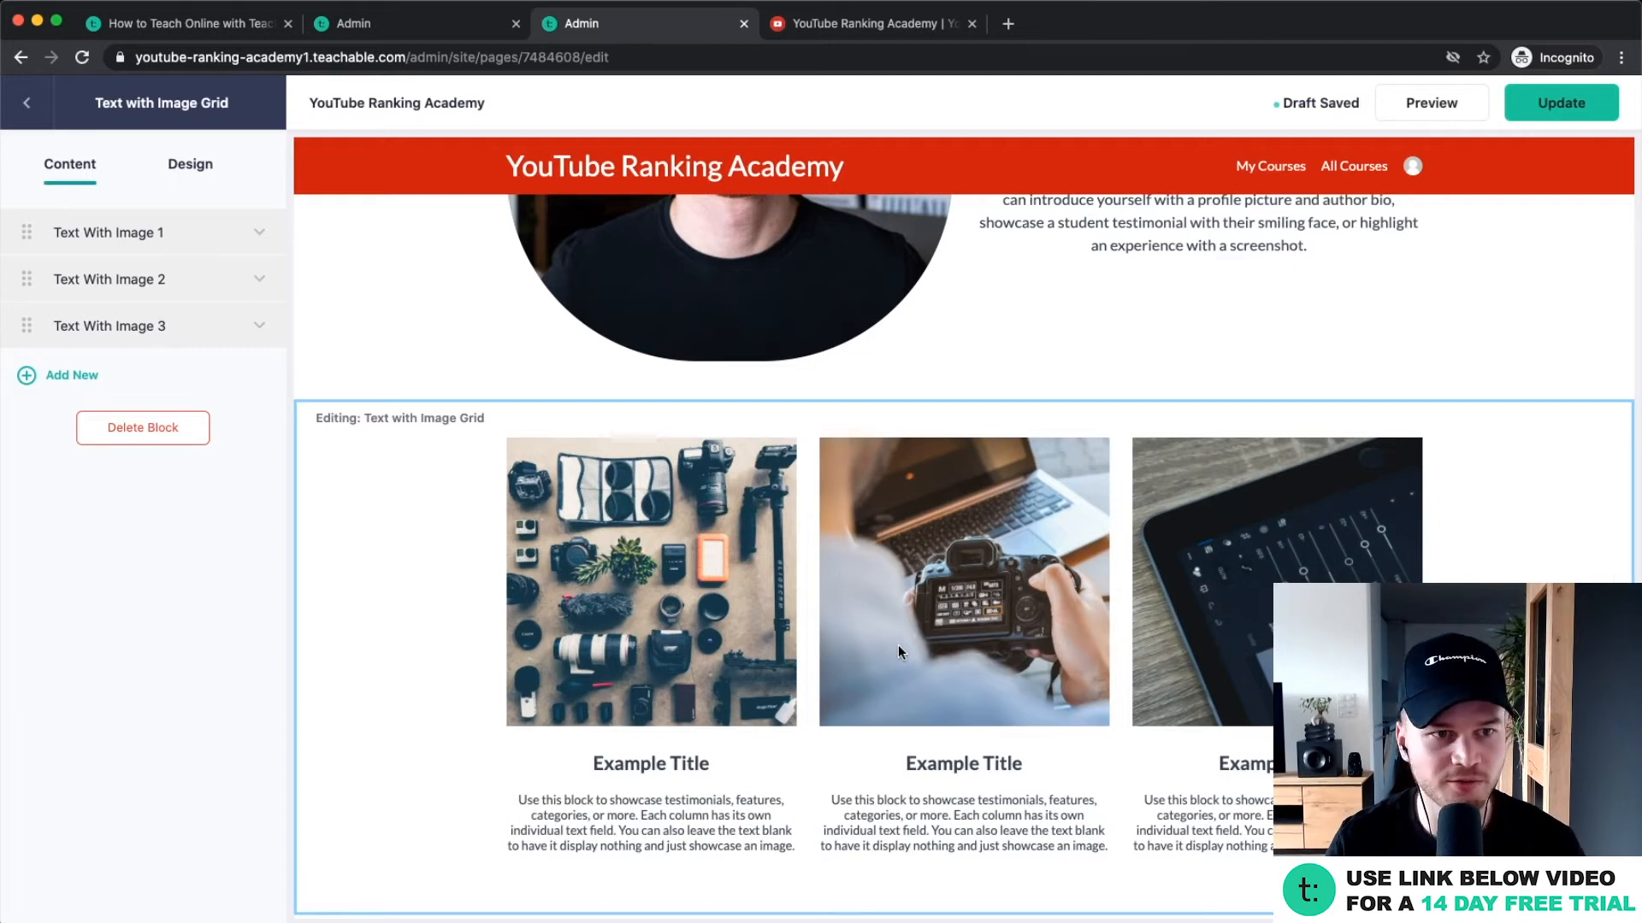
pyautogui.click(26, 103)
# Replace the heading of the Course Curriculum block with "What's in the course".
pyautogui.scroll(-2, 1173, 432)
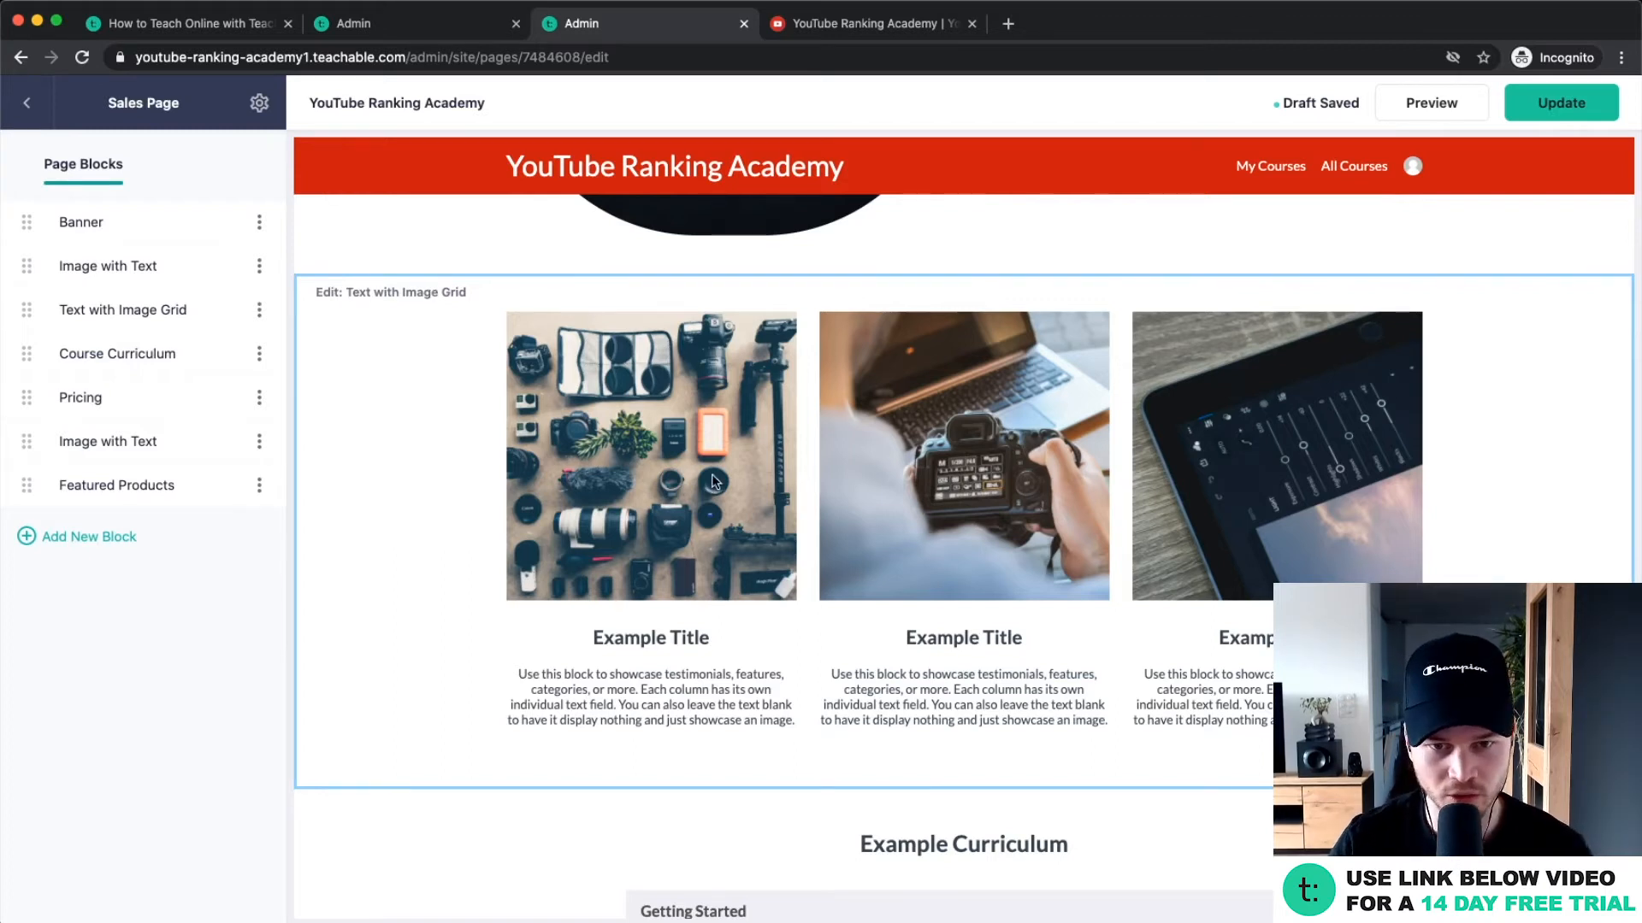
pyautogui.scroll(-2, 761, 462)
pyautogui.scroll(-3, 650, 453)
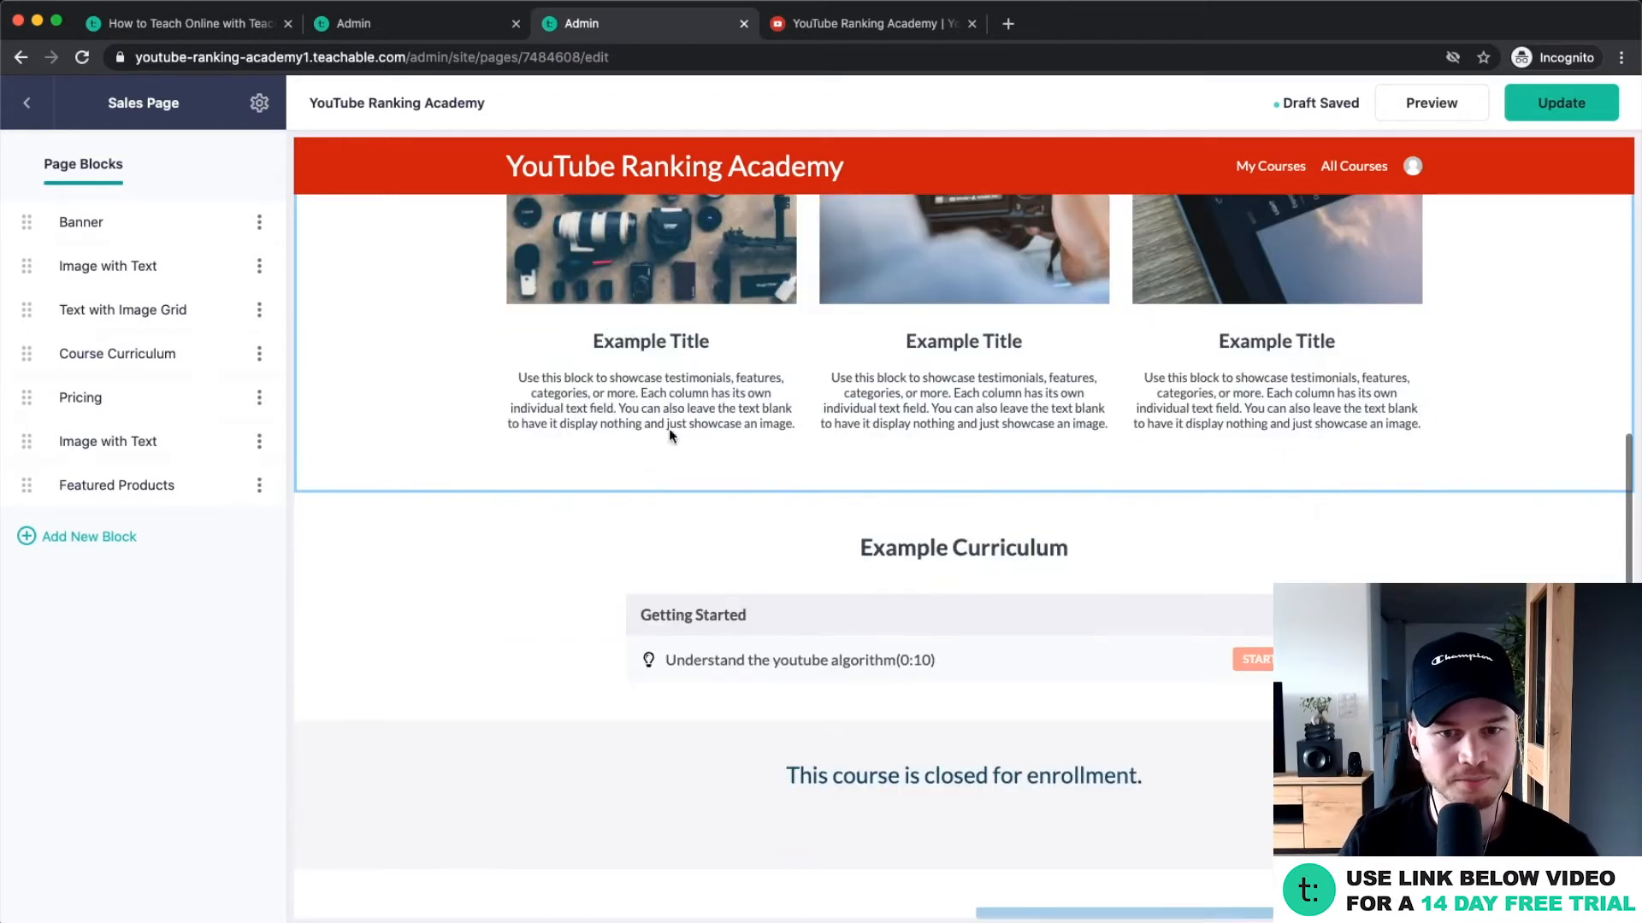
pyautogui.click(530, 575)
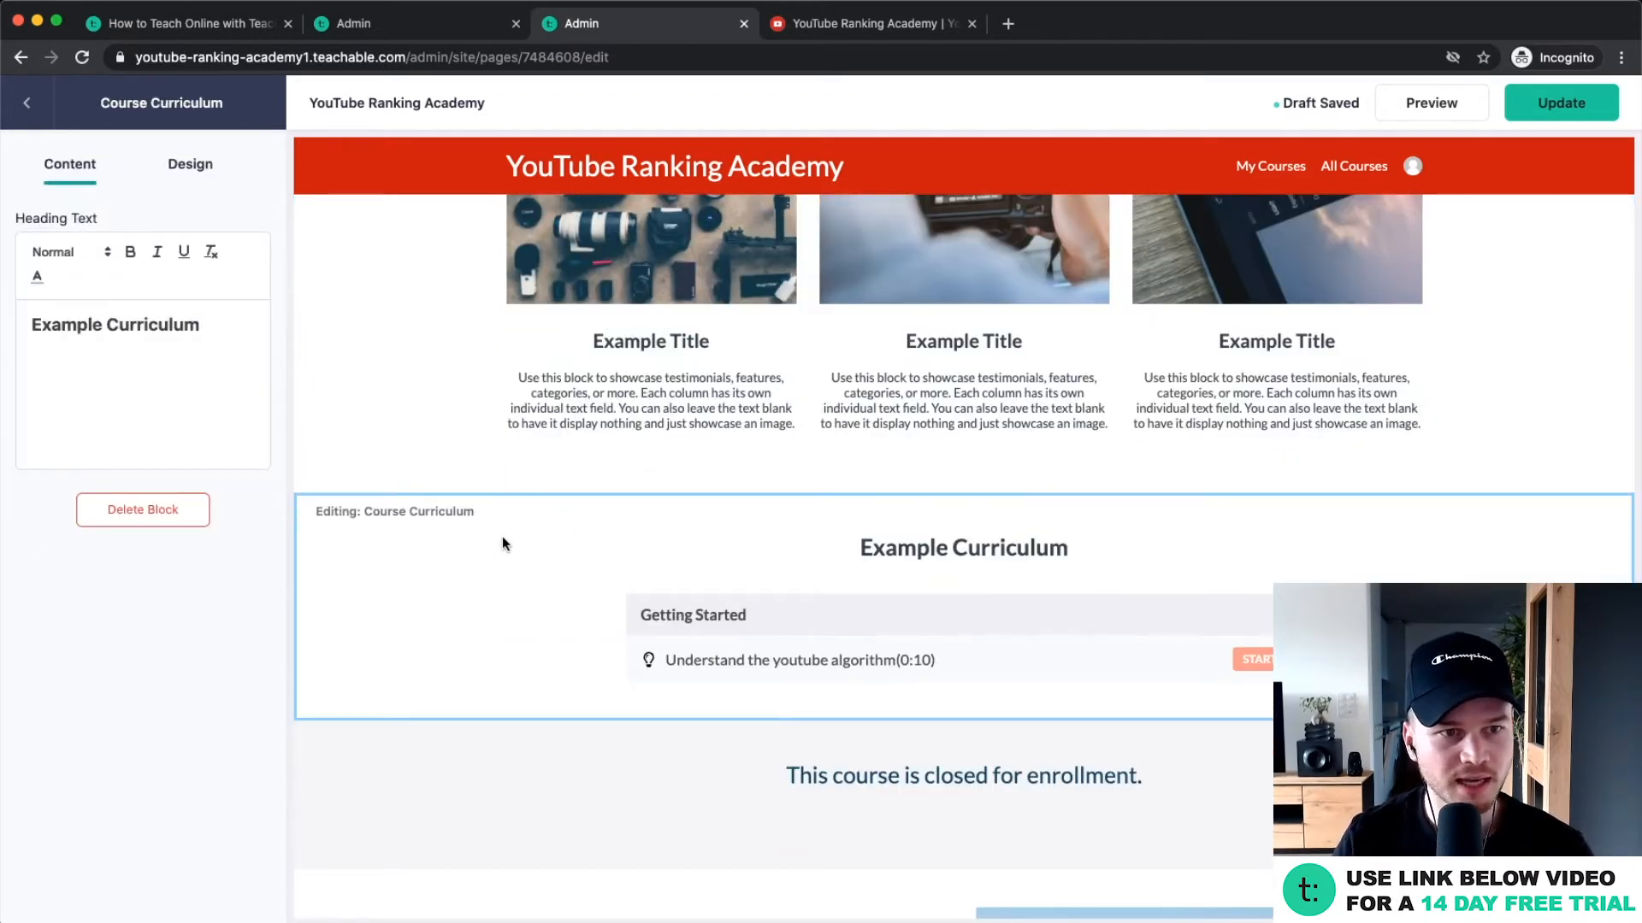
pyautogui.moveTo(213, 330); pyautogui.dragTo(29, 325)
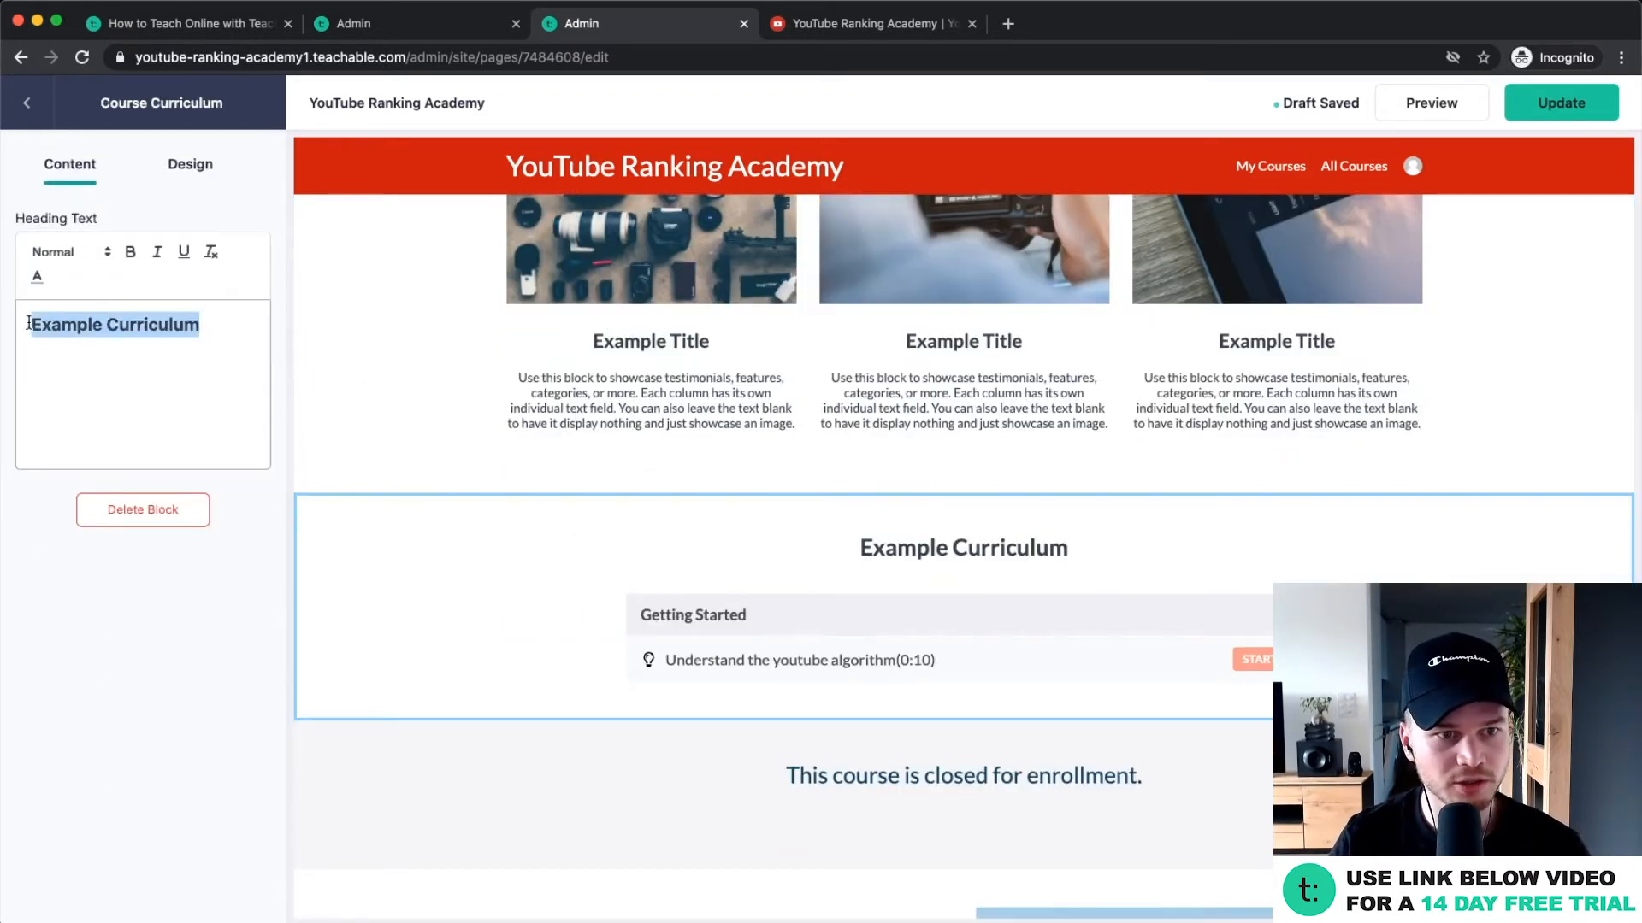
pyautogui.write('What')
pyautogui.press('BackSpace')
pyautogui.press('BackSpace')
pyautogui.press('BackSpace')
pyautogui.write("' sin t")
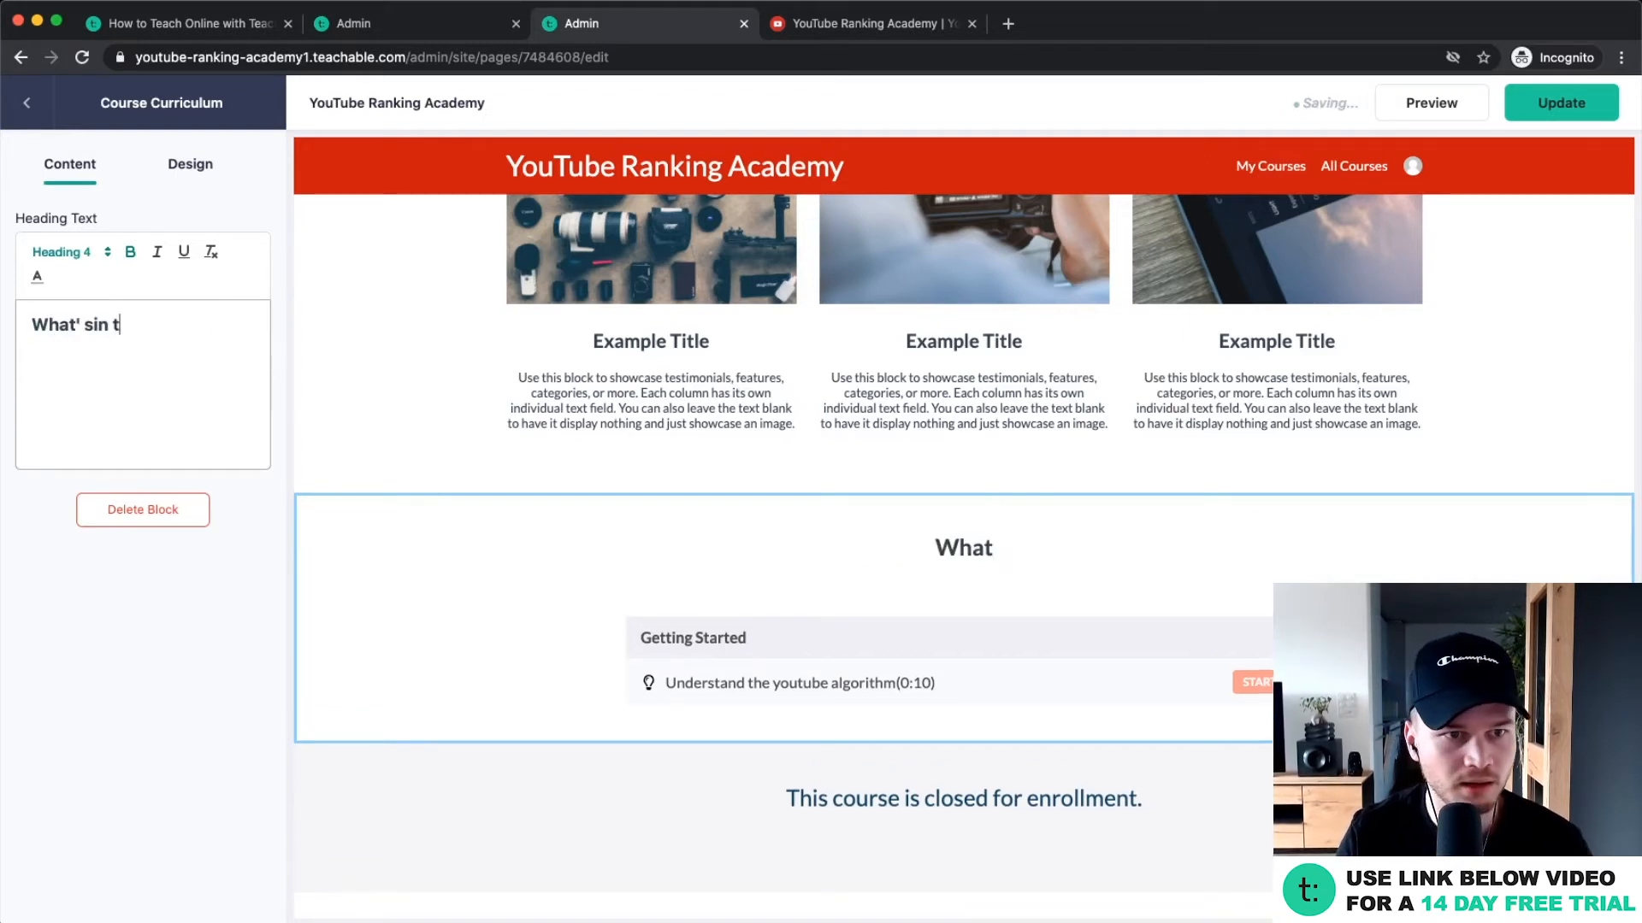
pyautogui.press('BackSpace')
pyautogui.press('BackSpace')
pyautogui.press('BackSpace')
pyautogui.press('BackSpace')
pyautogui.press('BackSpace')
pyautogui.press('BackSpace')
pyautogui.write('s in')
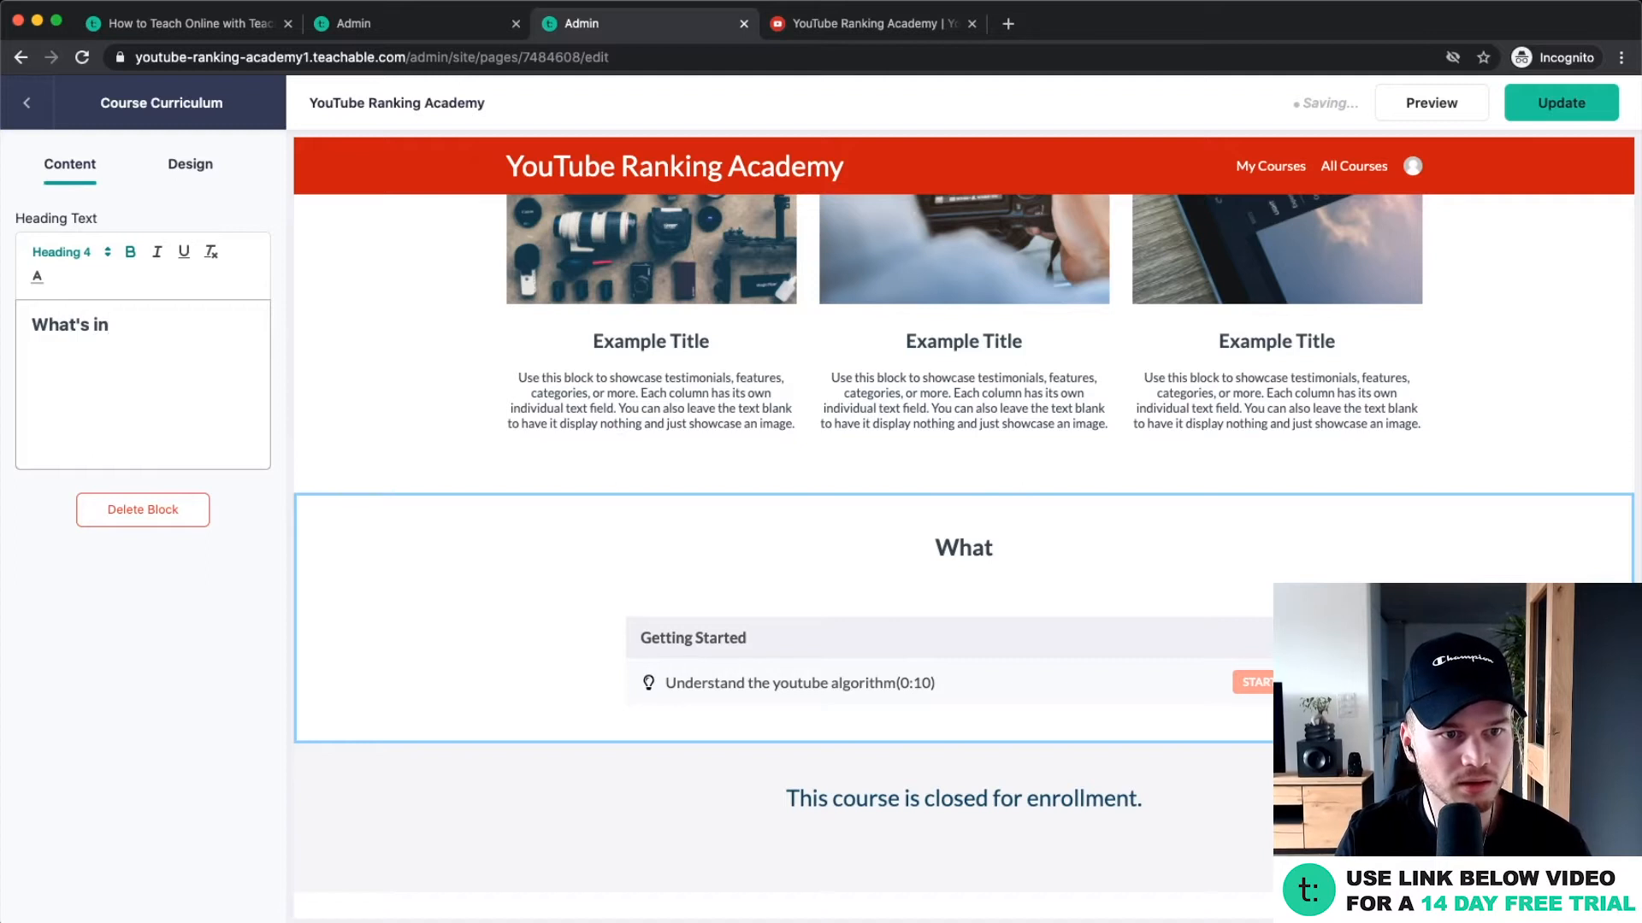
pyautogui.write(' the course')
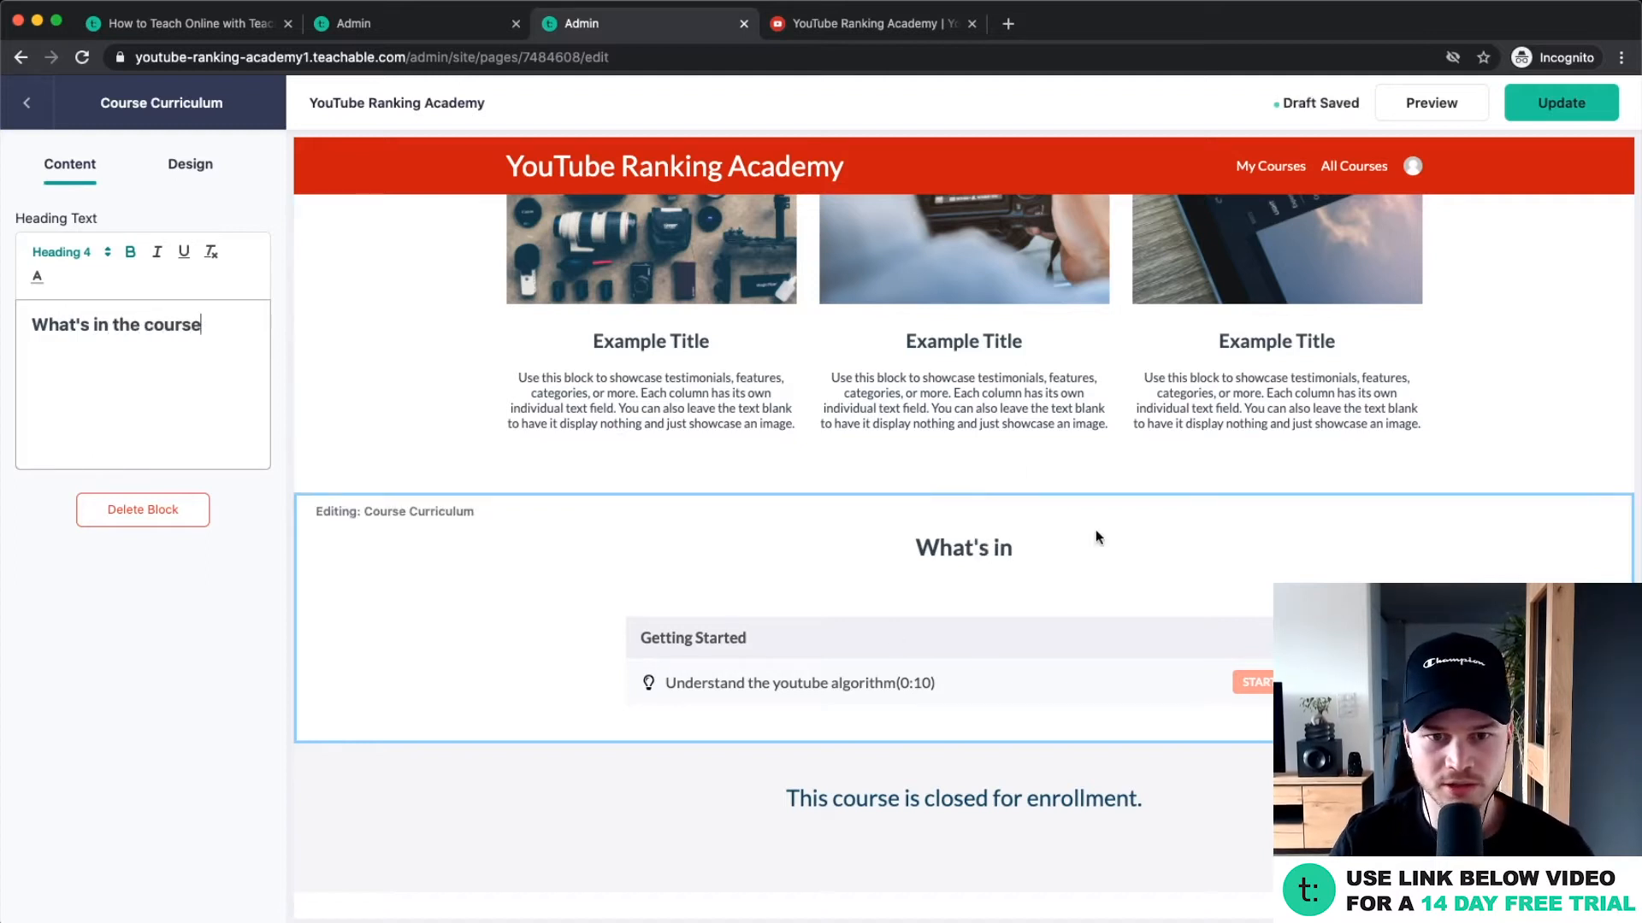
pyautogui.scroll(-2, 926, 555)
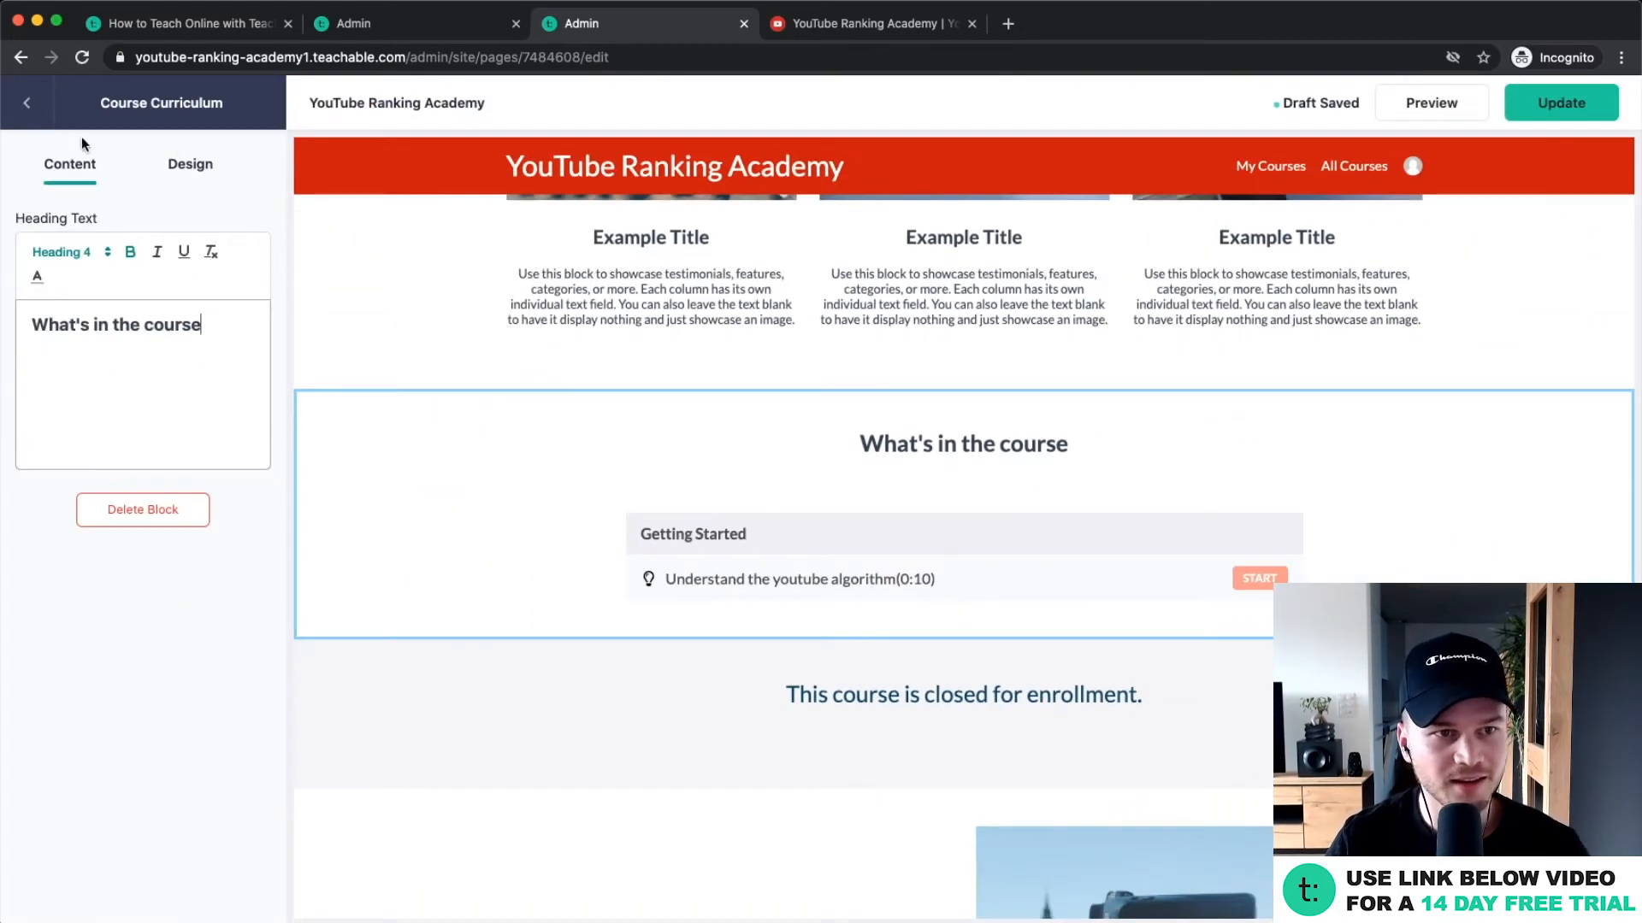
pyautogui.click(26, 103)
# Add the One Time Payment and Payment Plan (3 months) options to the Pricing block.
pyautogui.scroll(-3, 851, 572)
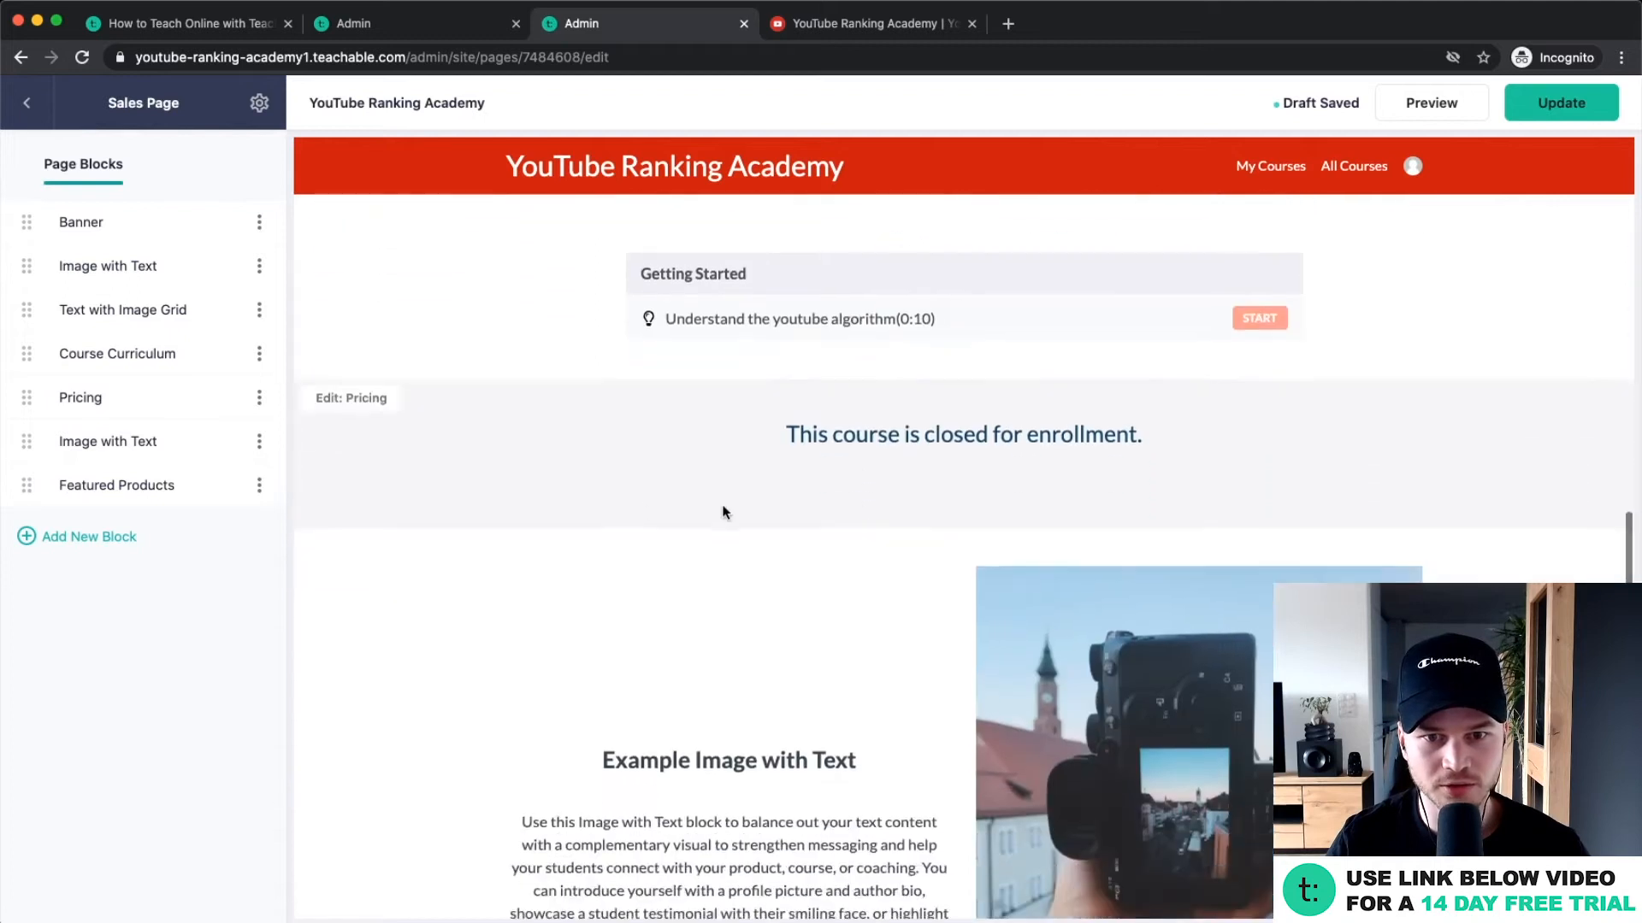
pyautogui.click(564, 472)
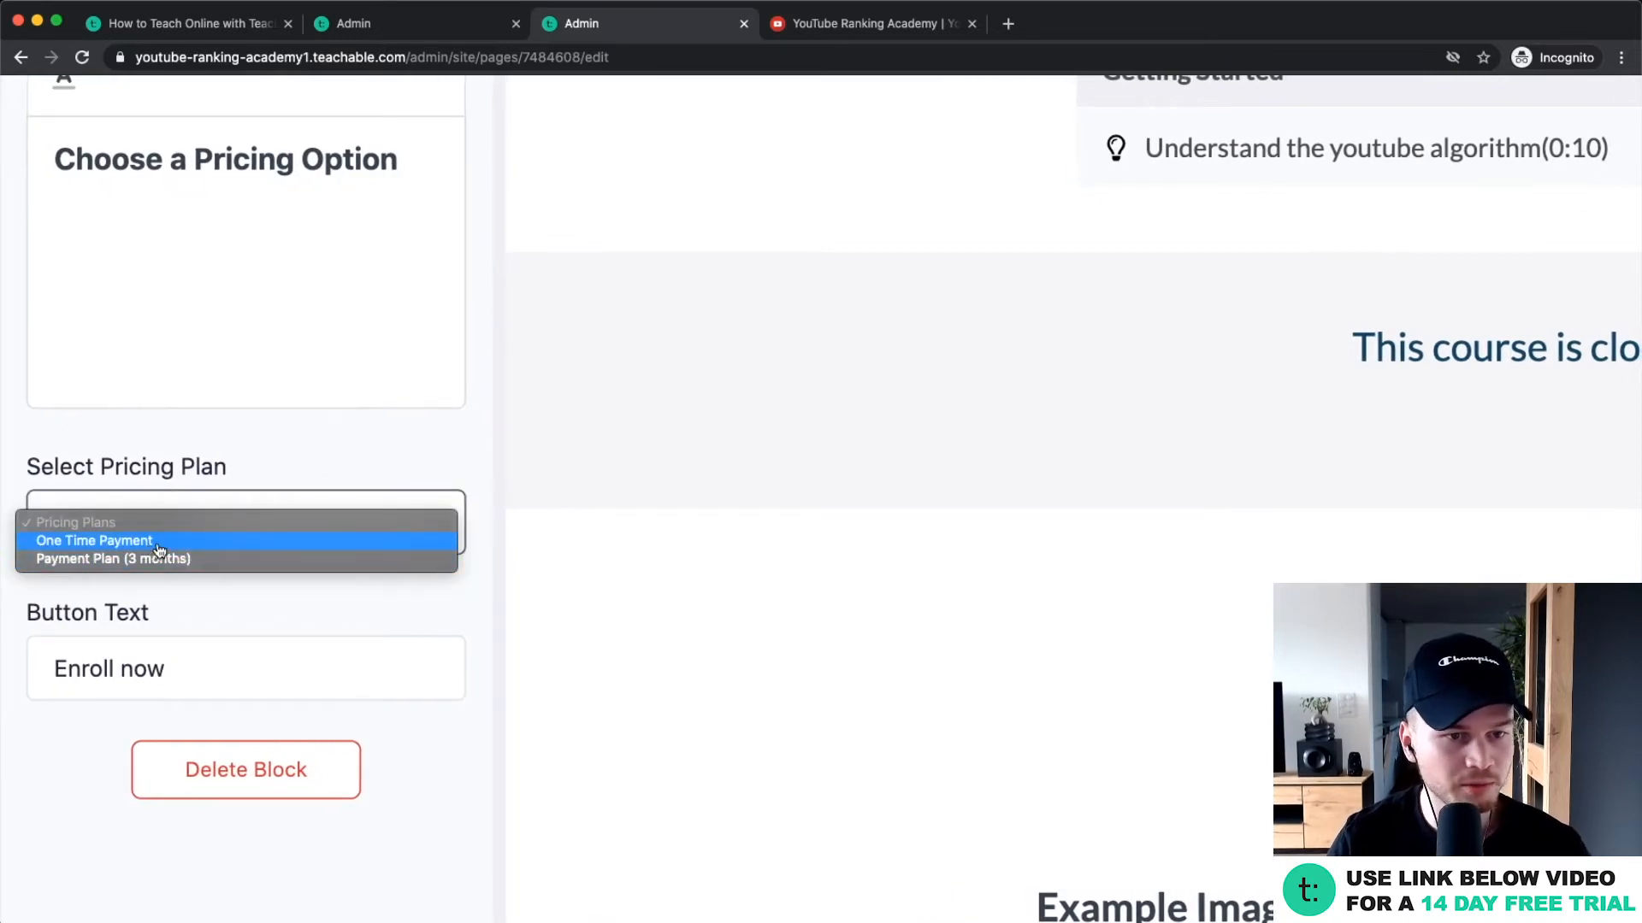
pyautogui.click(157, 542)
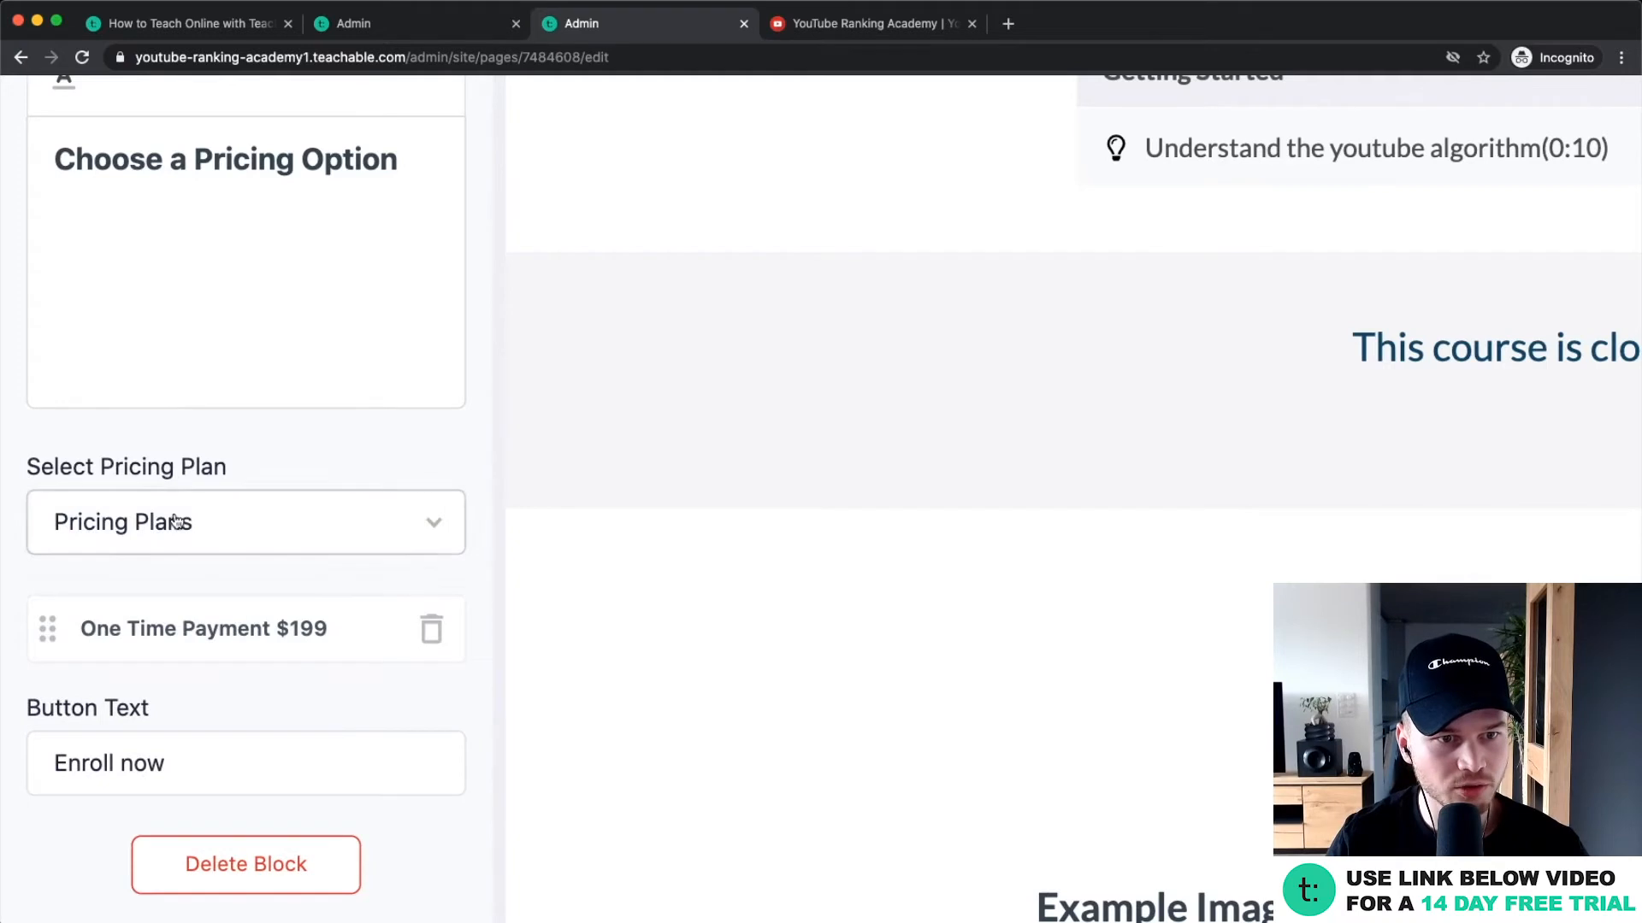
pyautogui.click(115, 549)
pyautogui.click(120, 540)
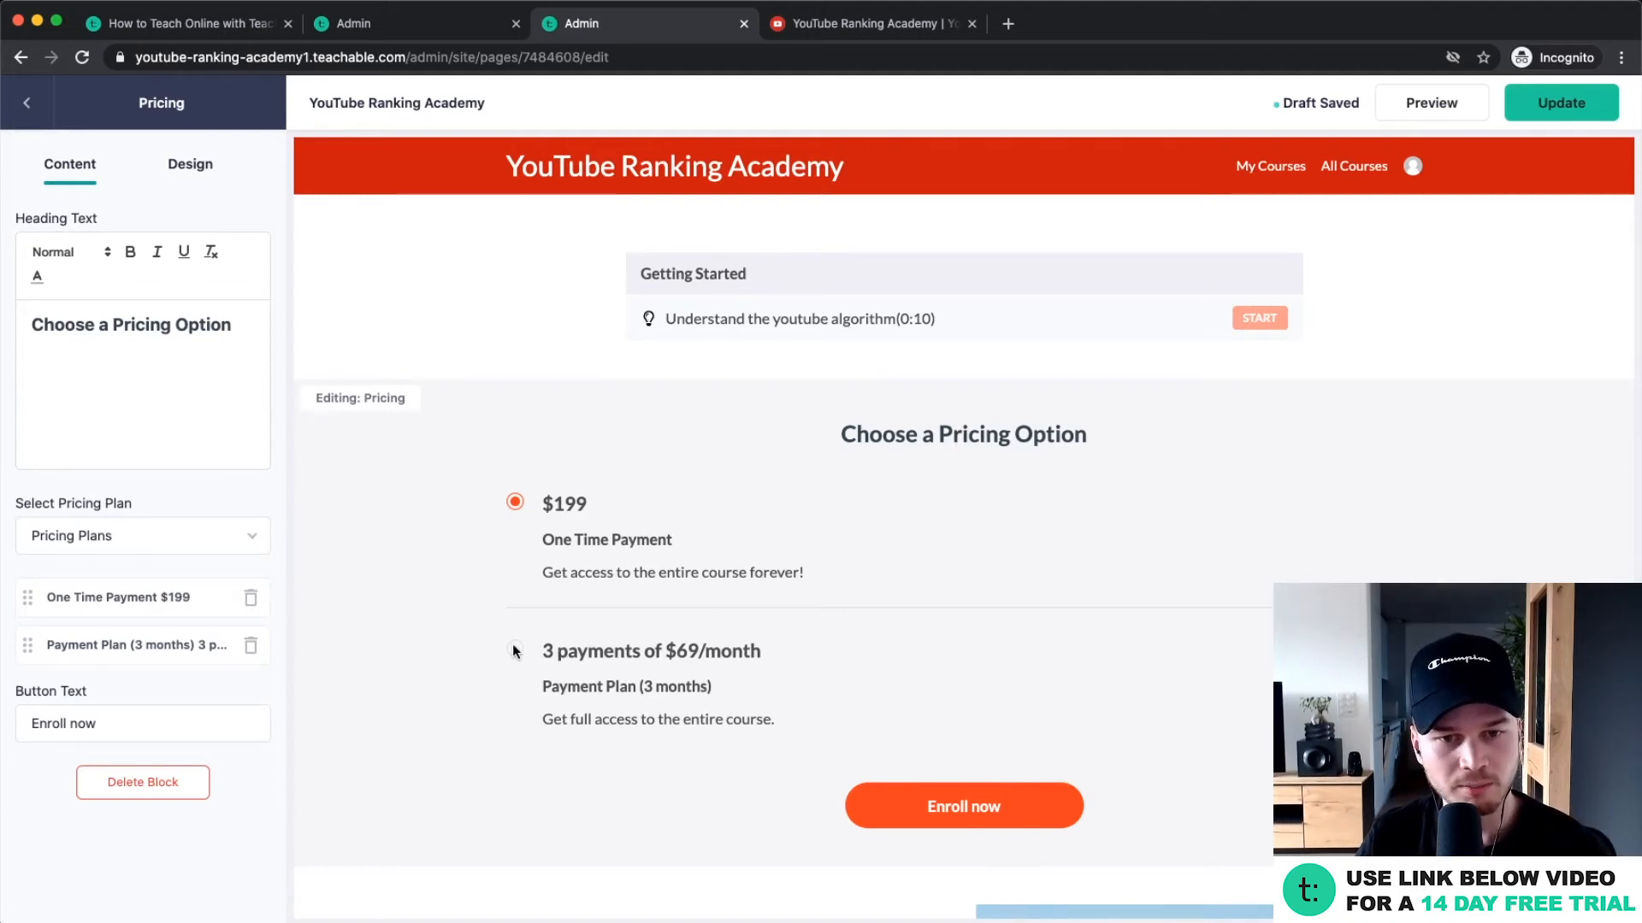
pyautogui.click(26, 103)
# Delete the Image with Text block with the "Example Image with Text" heading below the Pricing block.
pyautogui.scroll(-4, 733, 682)
pyautogui.scroll(-4, 741, 670)
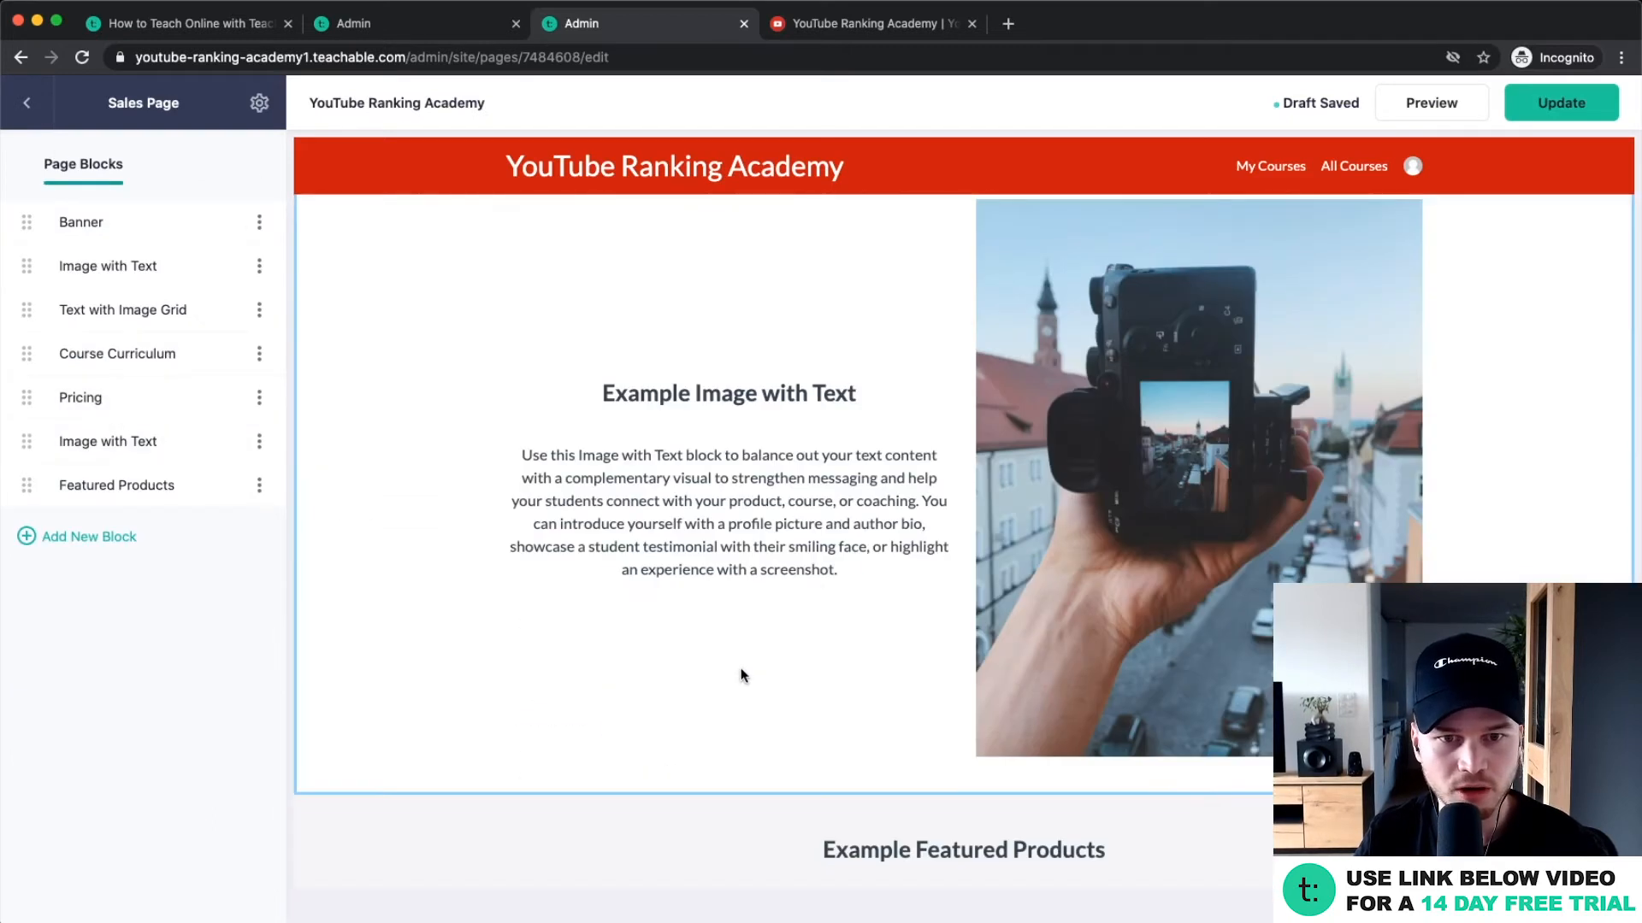
pyautogui.scroll(1, 740, 670)
pyautogui.click(502, 436)
pyautogui.click(26, 102)
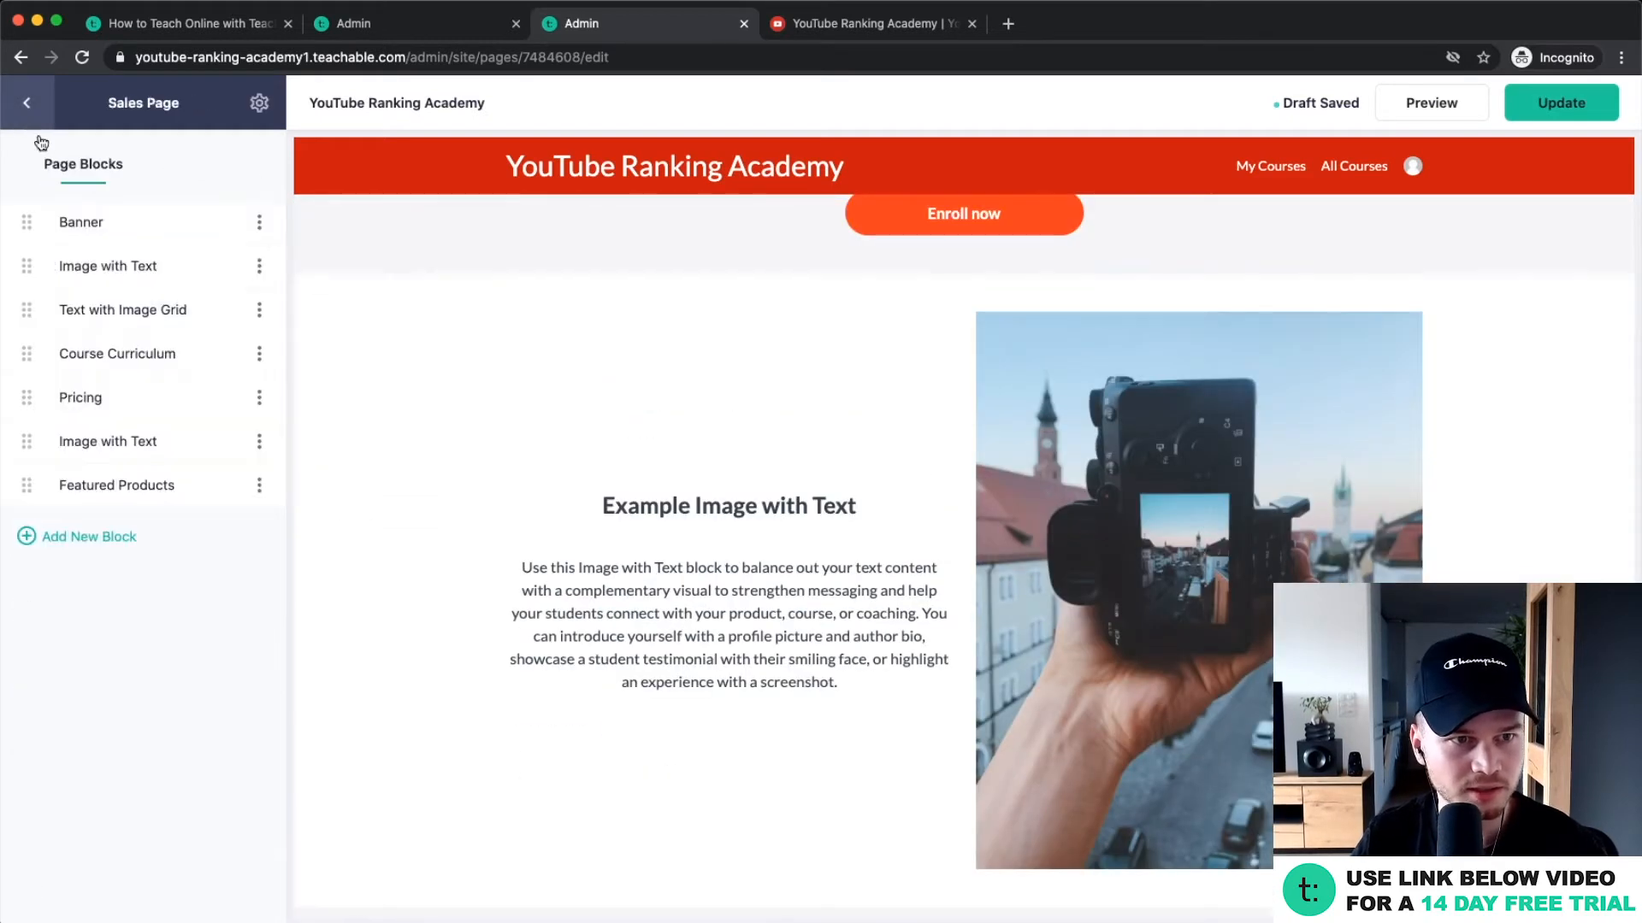
pyautogui.click(259, 441)
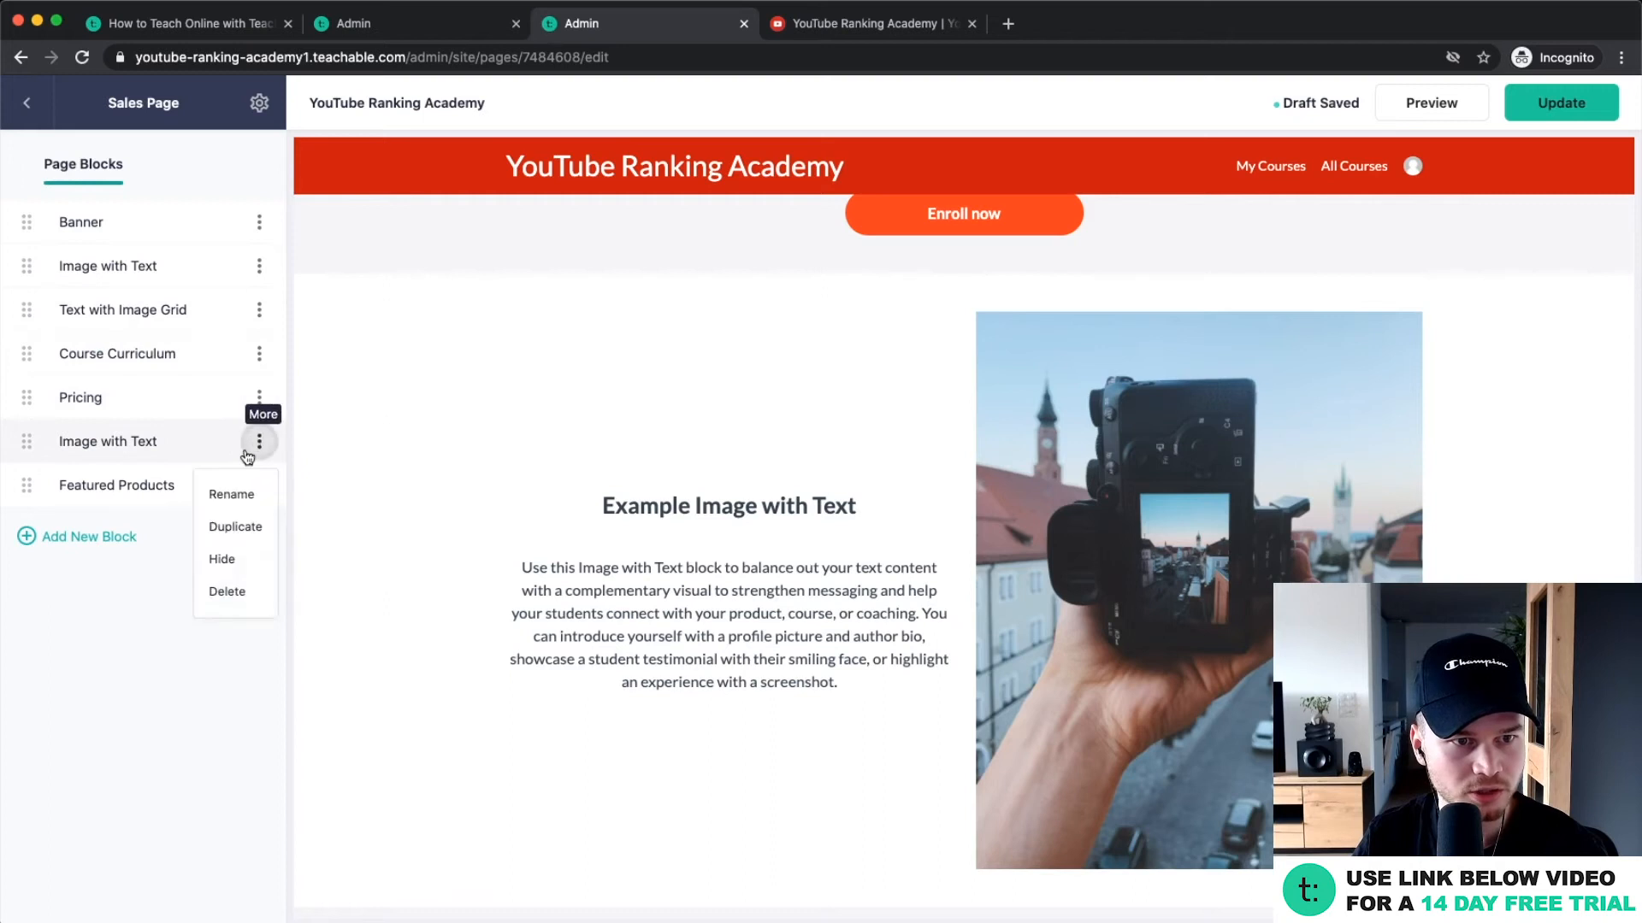
pyautogui.click(227, 588)
pyautogui.click(829, 577)
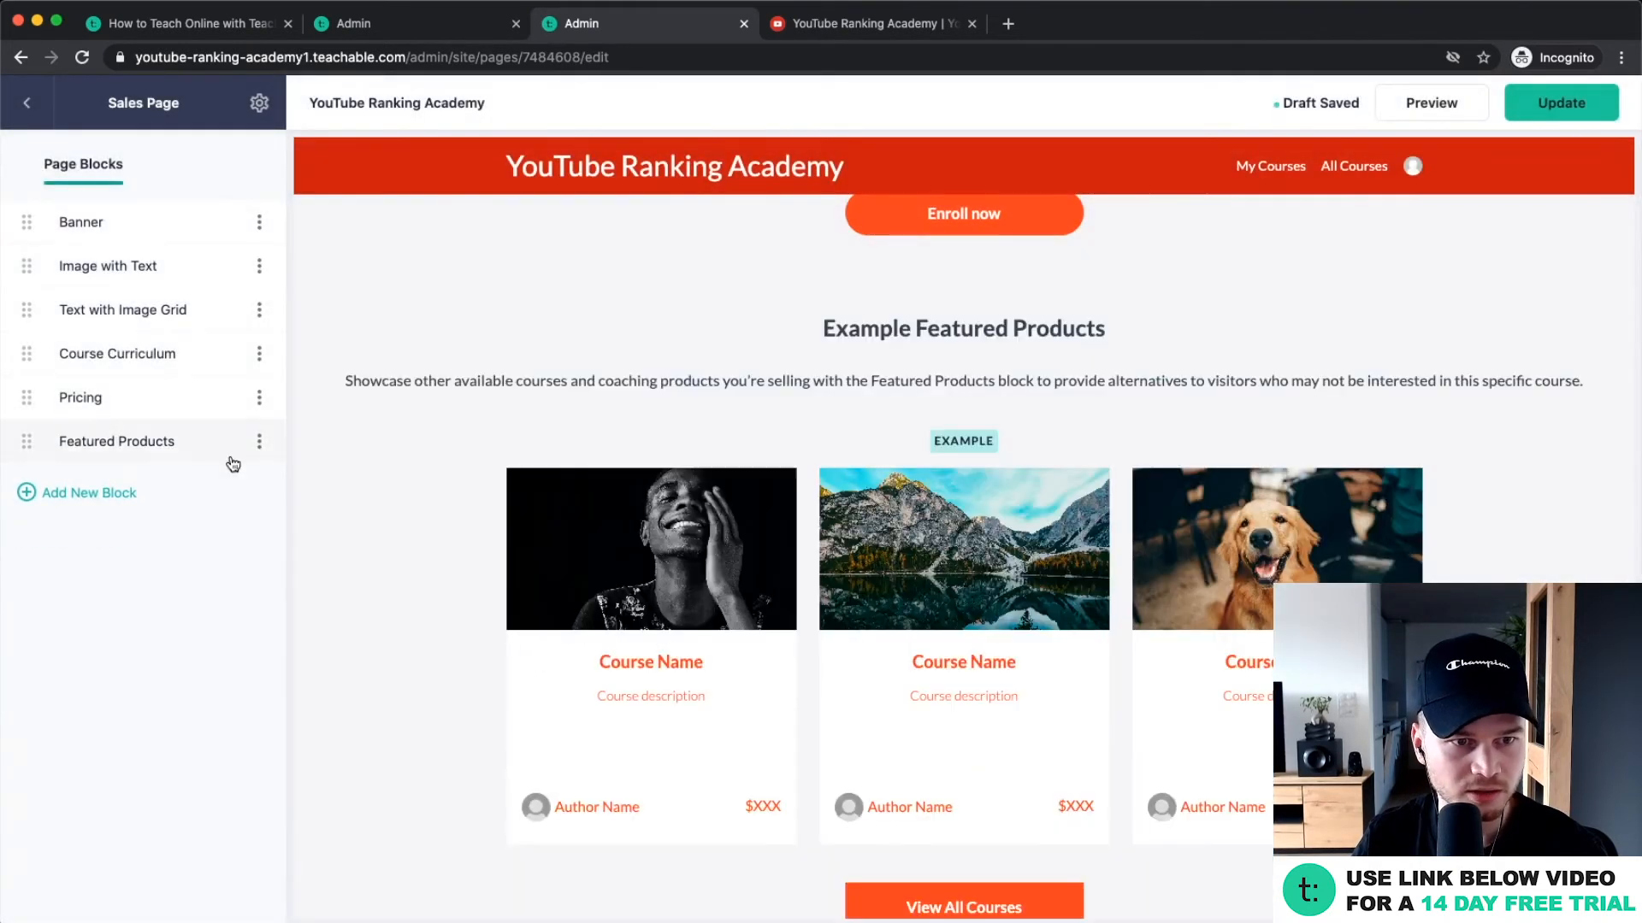
# Delete the Featured Products block from the sales page.
pyautogui.click(259, 441)
pyautogui.click(236, 596)
pyautogui.click(928, 568)
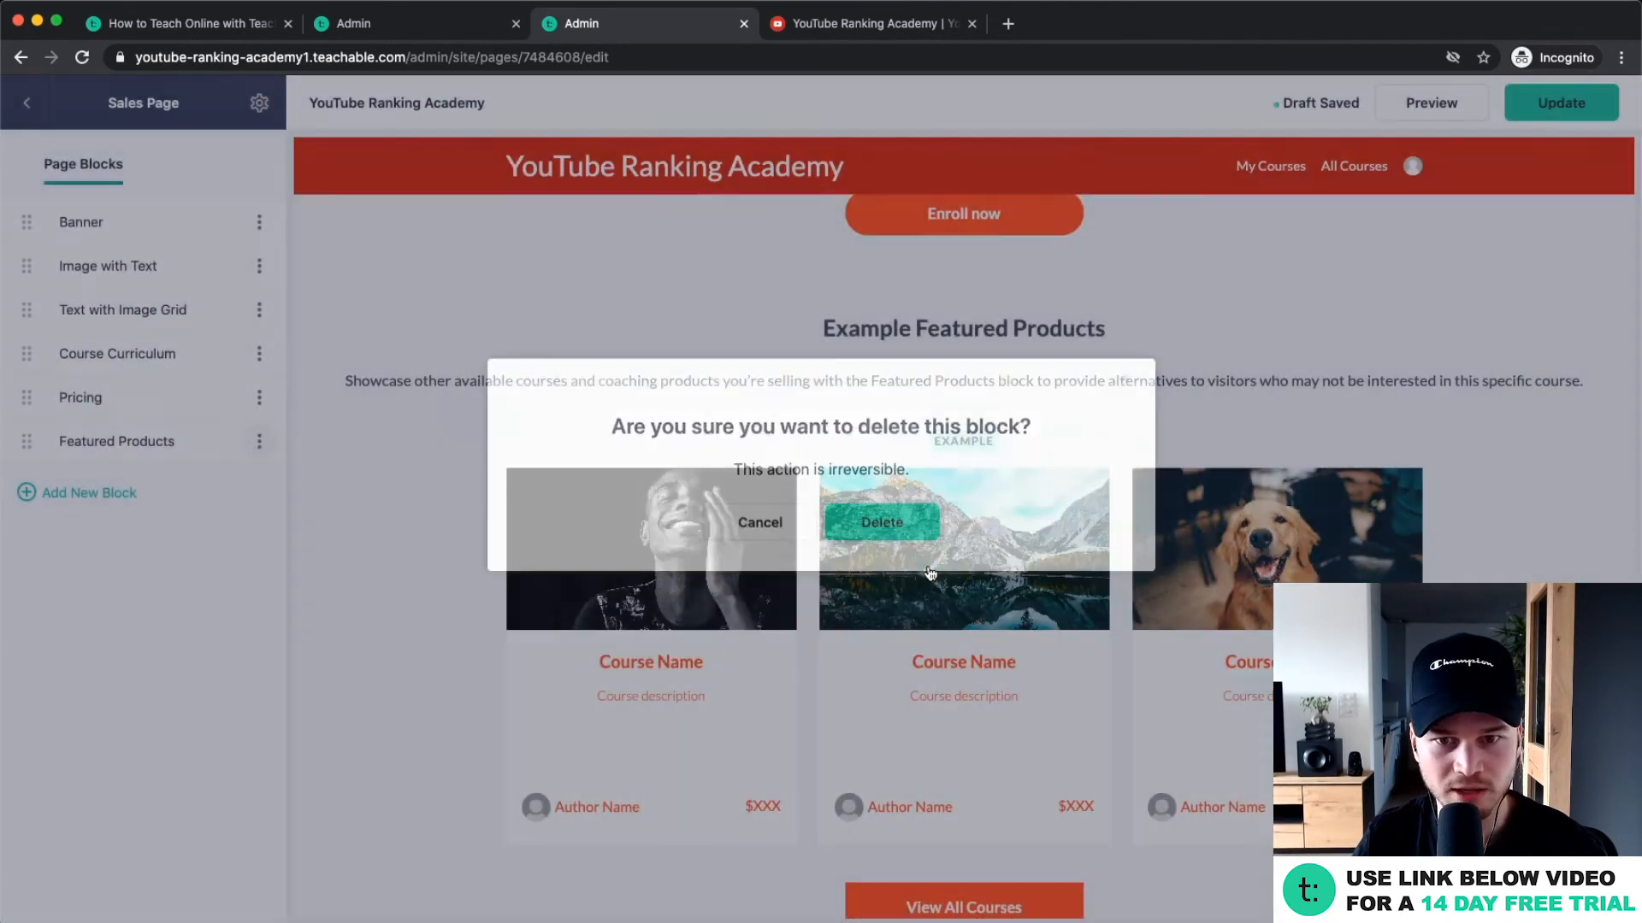
pyautogui.scroll(15, 667, 619)
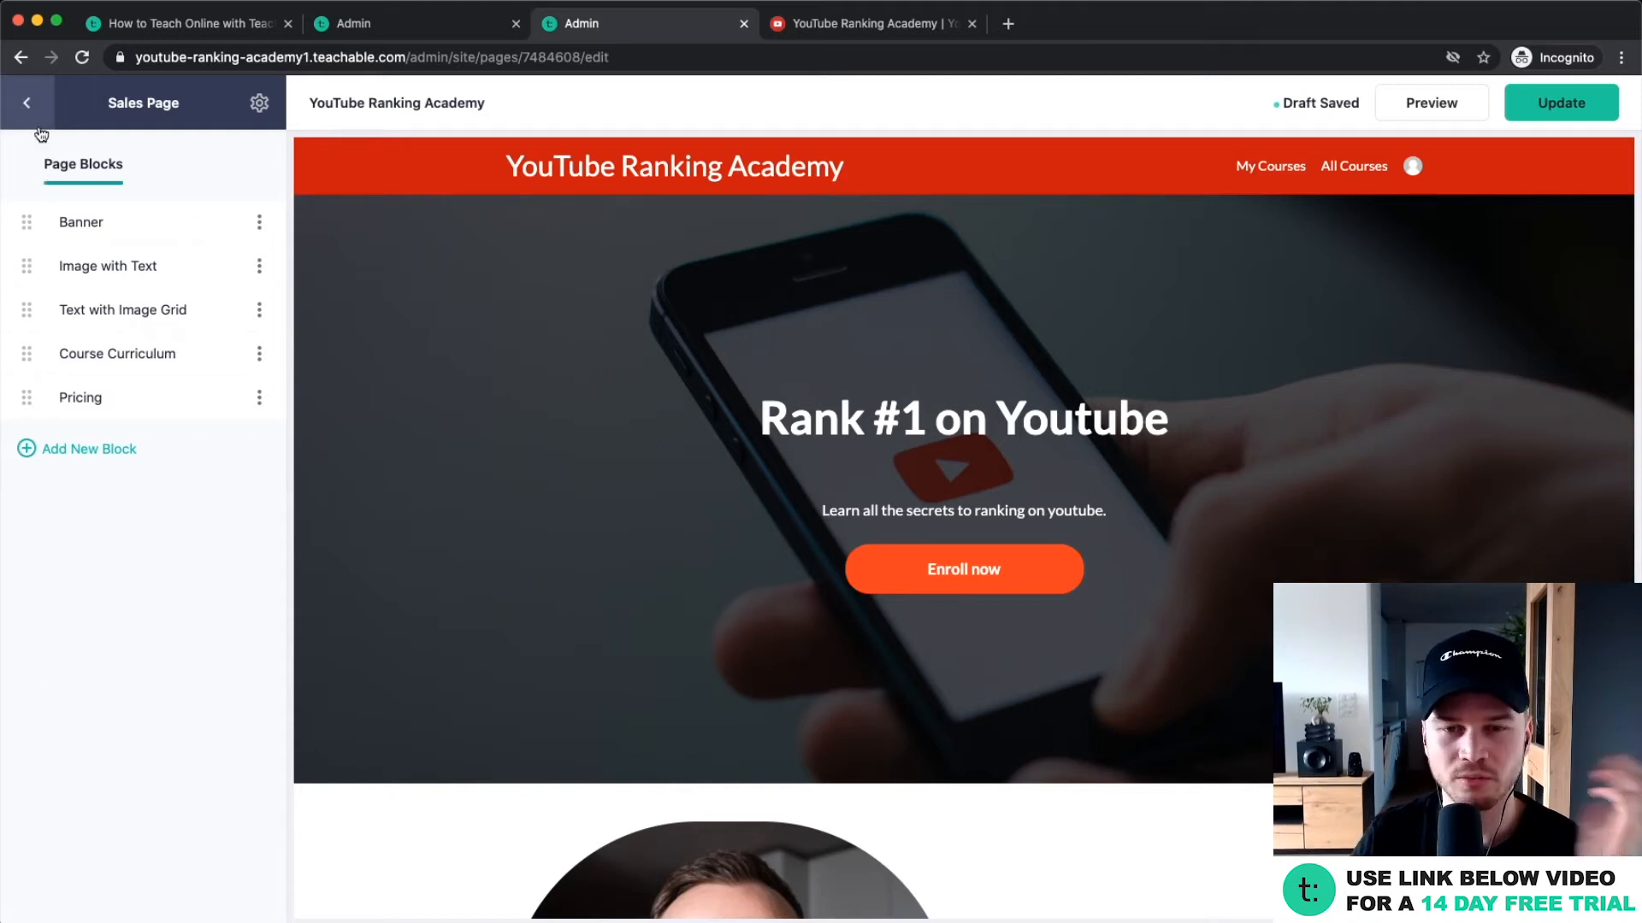
# Add a new Video block to the sales page.
pyautogui.click(26, 104)
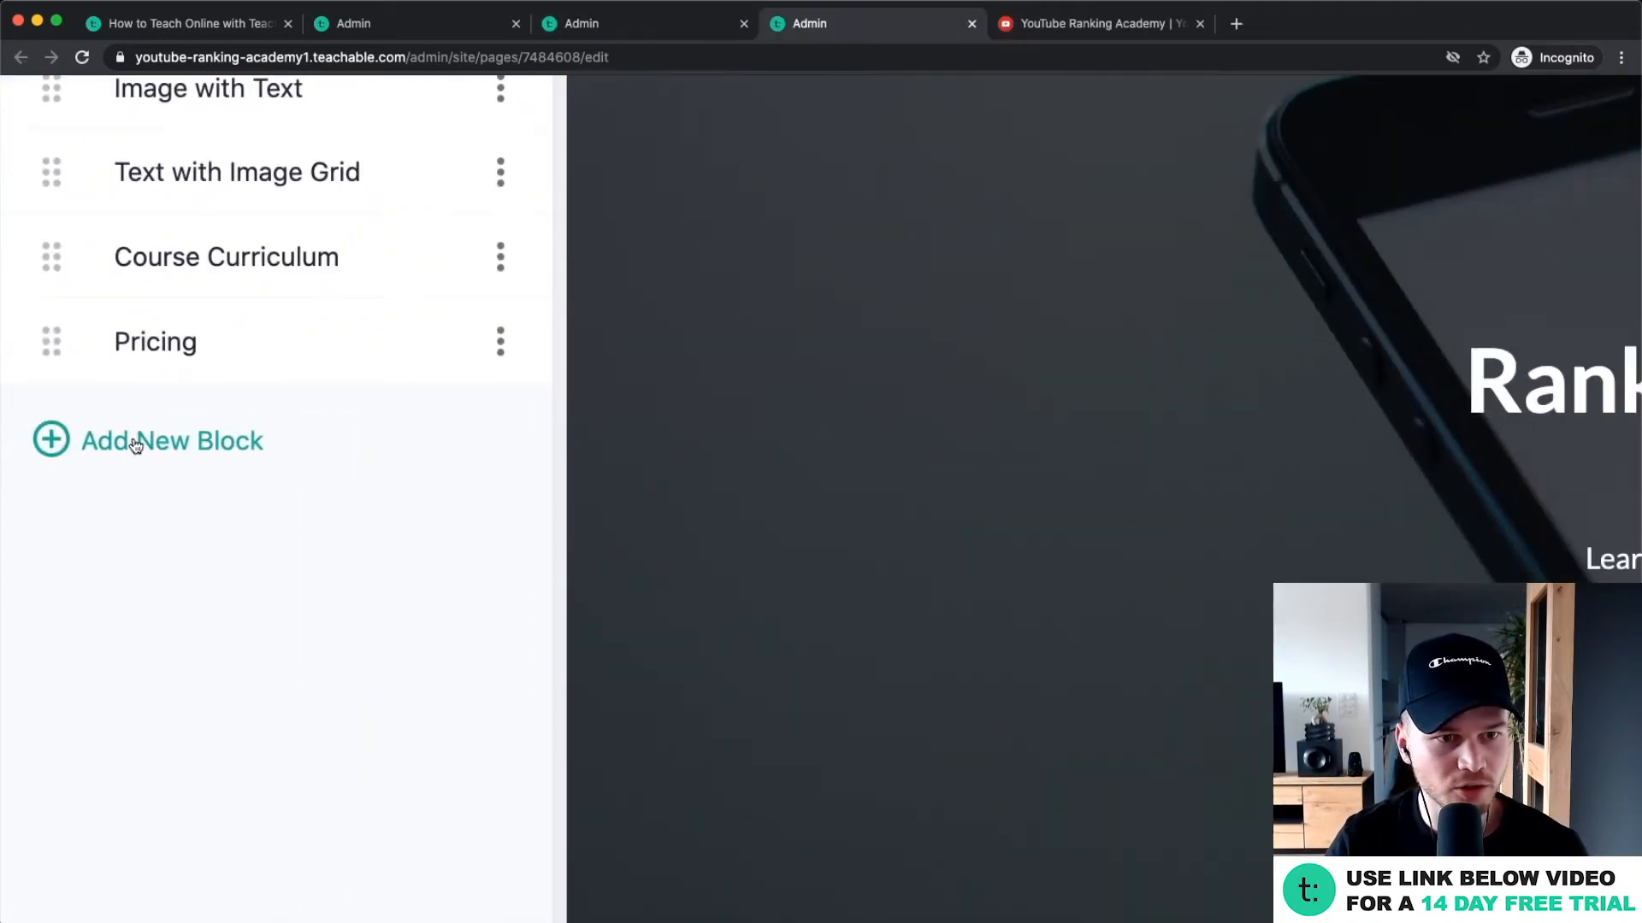
pyautogui.click(69, 450)
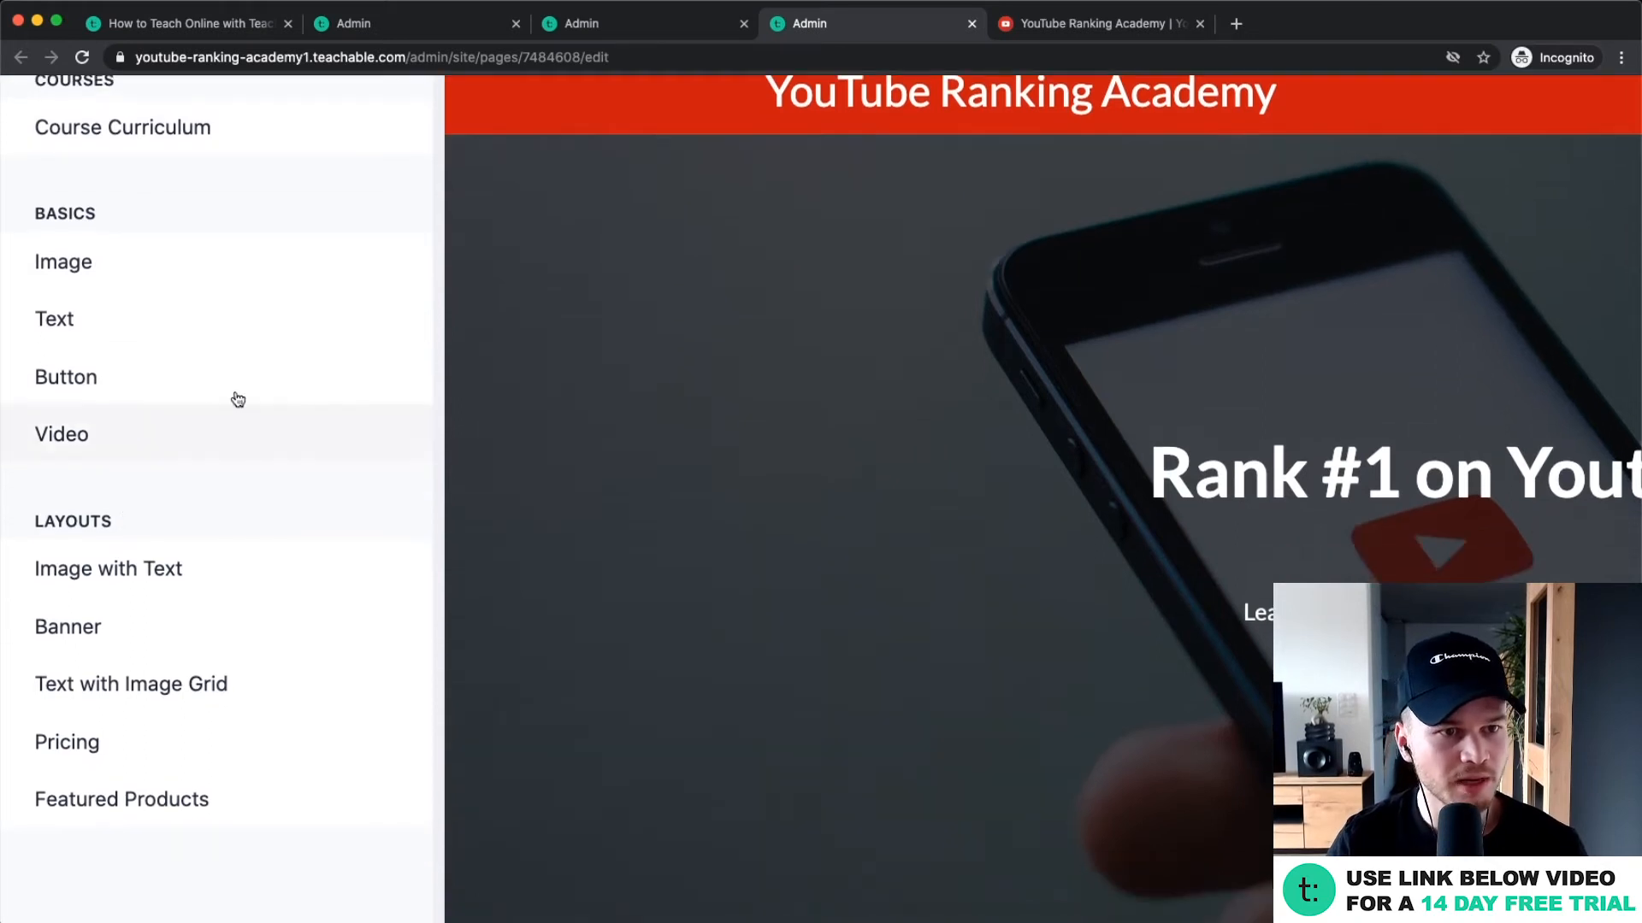
pyautogui.click(260, 434)
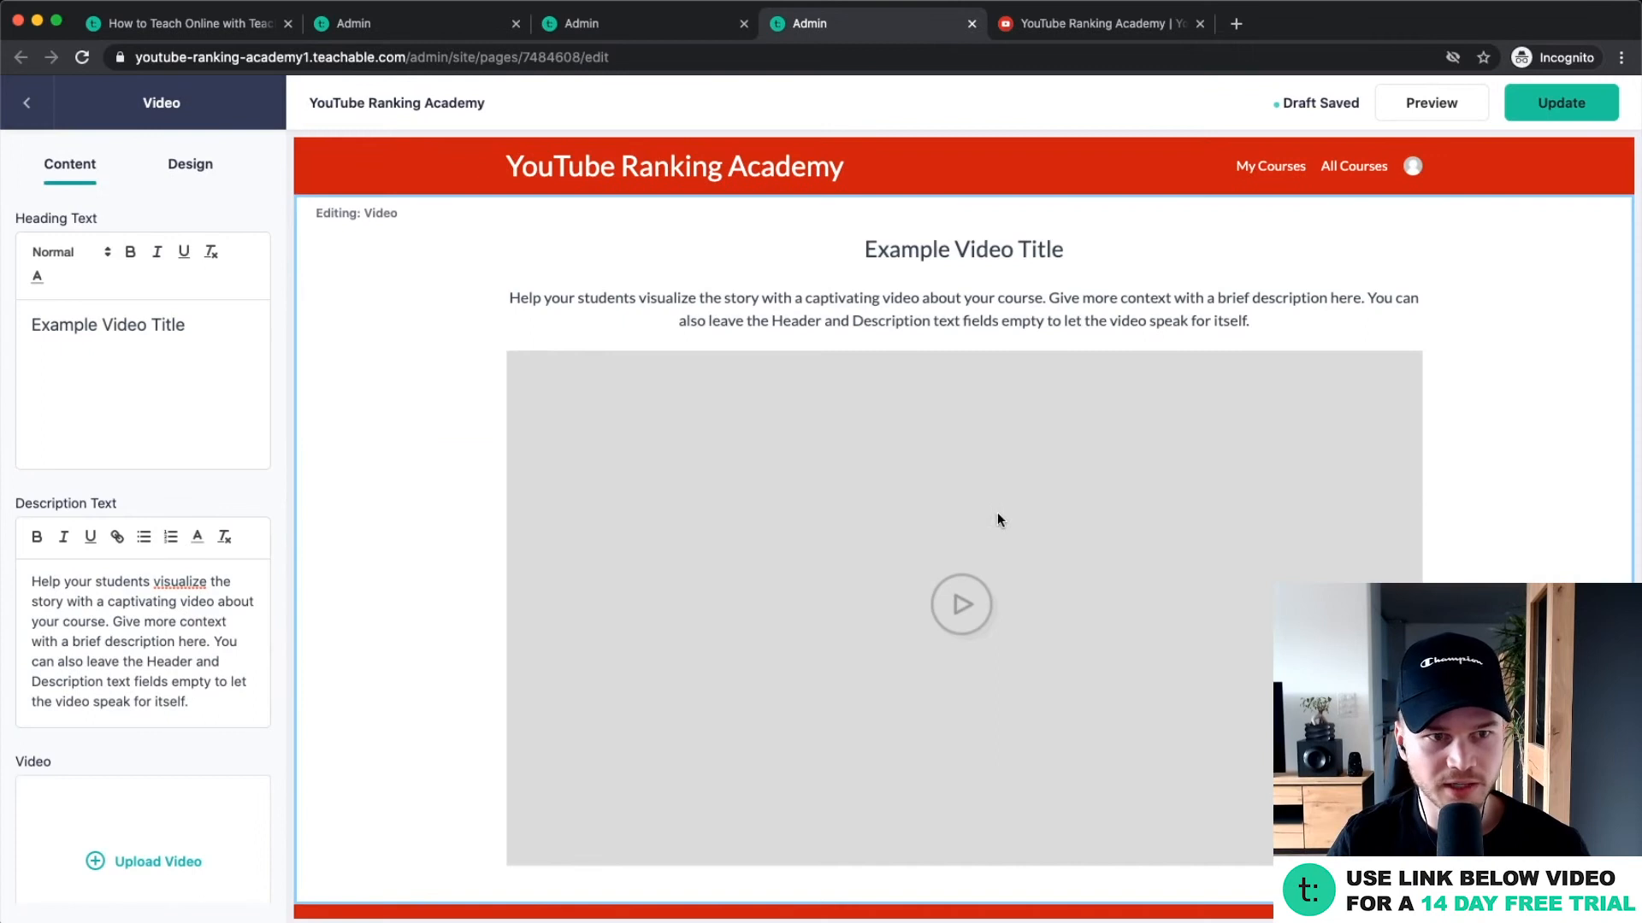
# Set the Video block's heading to "Welcome!" and clear its description text.
pyautogui.moveTo(190, 325); pyautogui.dragTo(31, 325)
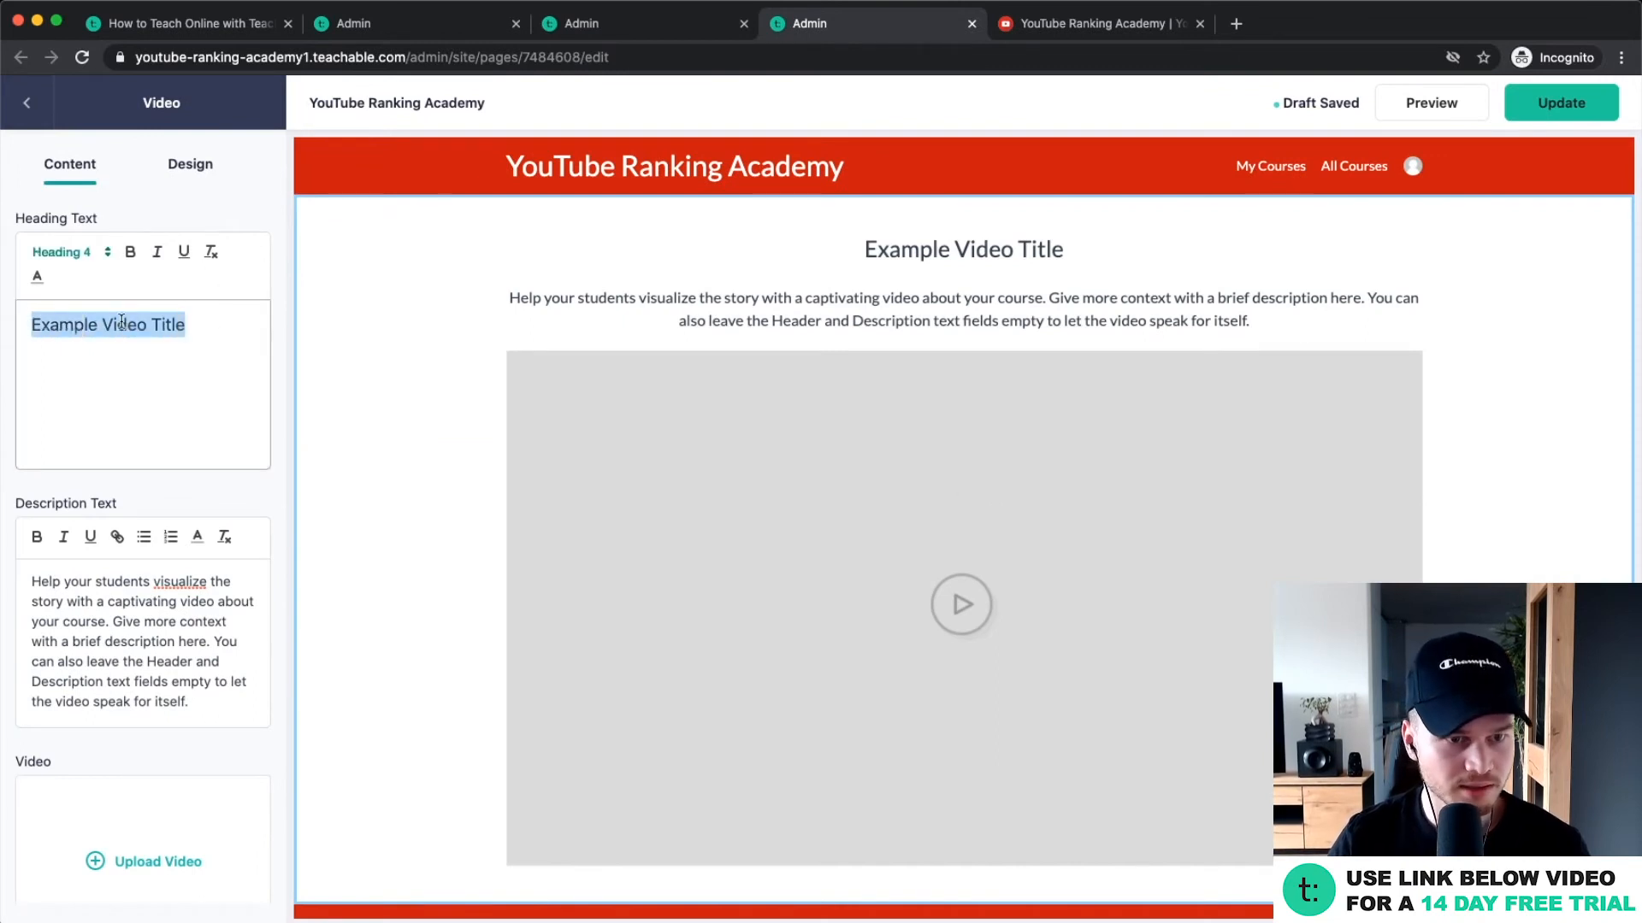
pyautogui.write('Welco')
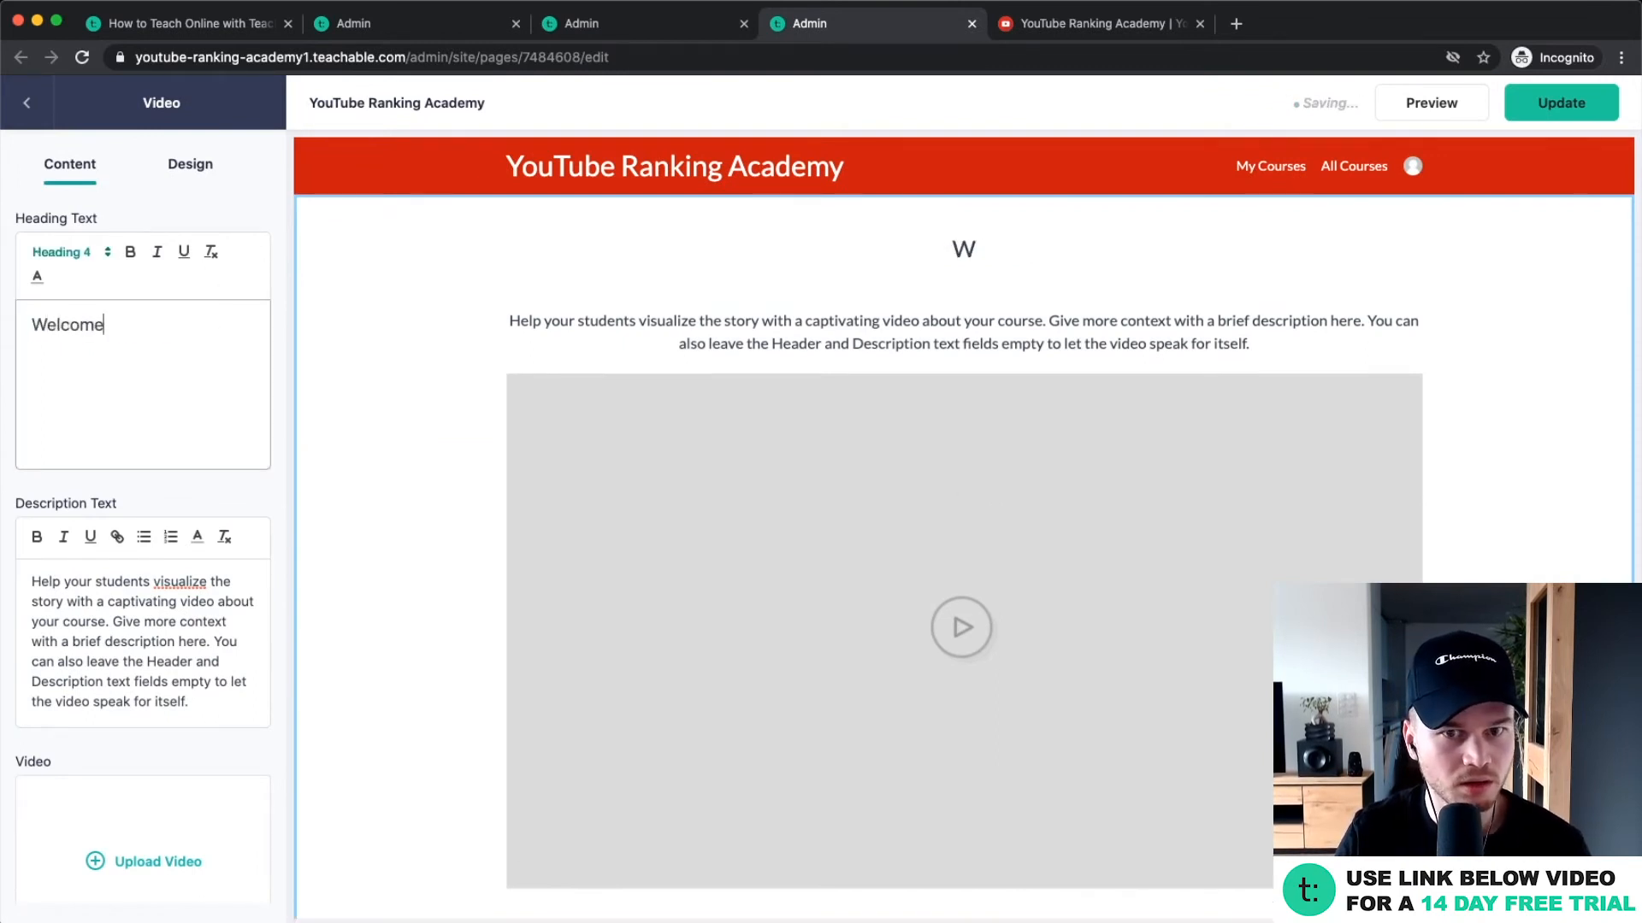
pyautogui.write('me!')
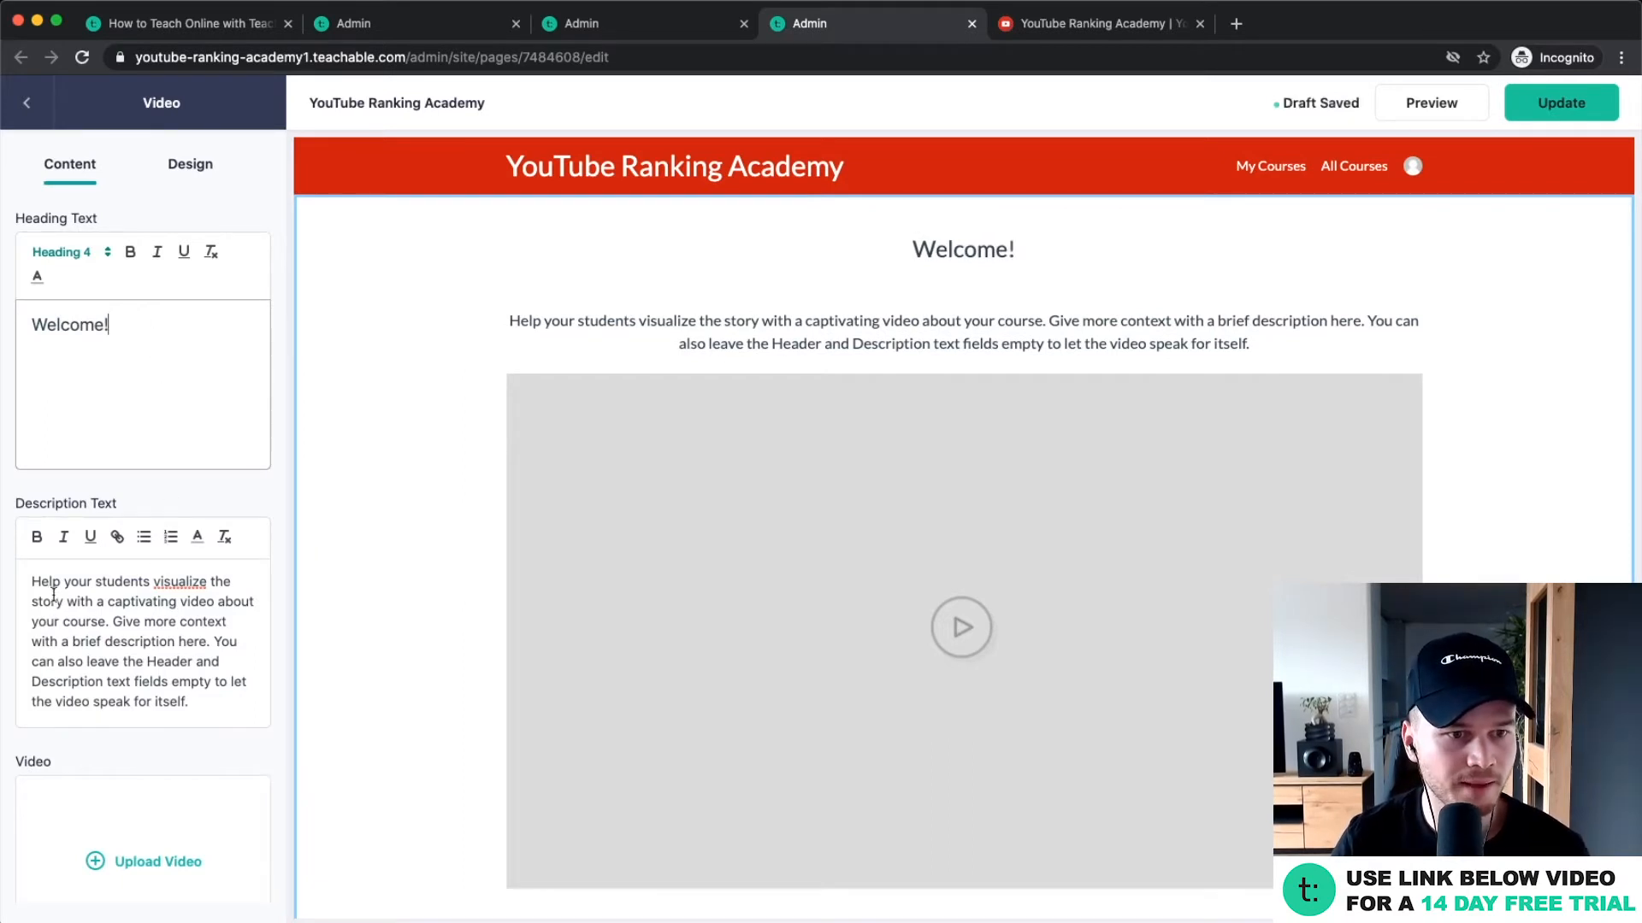
pyautogui.moveTo(34, 581); pyautogui.dragTo(236, 694)
pyautogui.press('BackSpace')
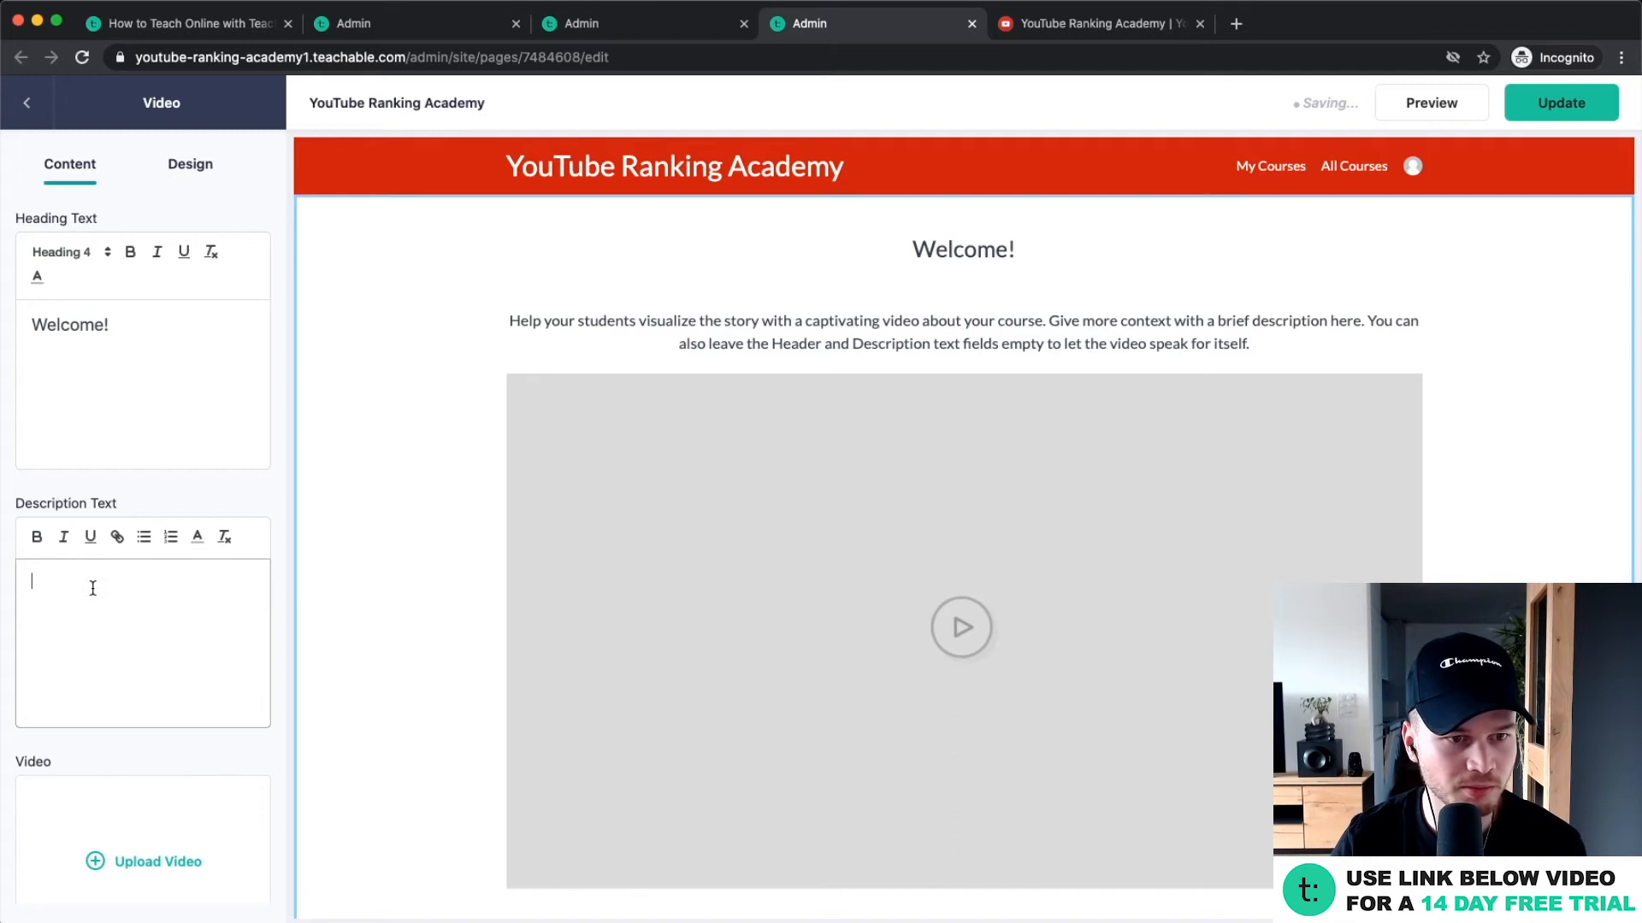
# Upload Example Lecture.mp4 from the Lectures folder on the computer as the Video block's video.
pyautogui.scroll(-3, 91, 587)
pyautogui.click(110, 737)
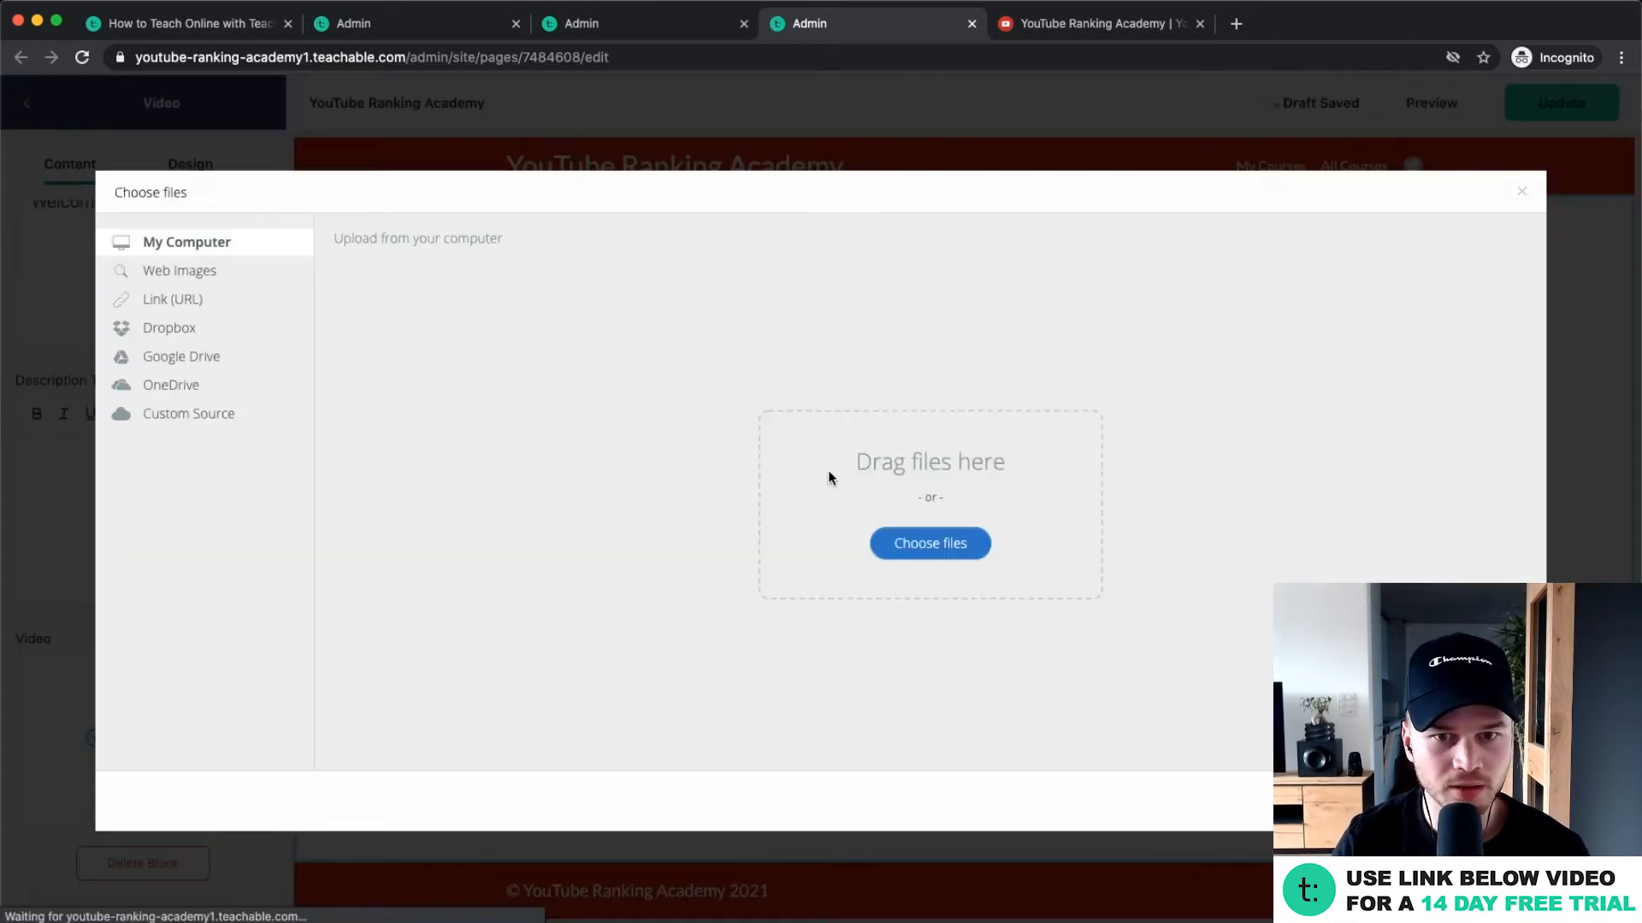
pyautogui.click(942, 554)
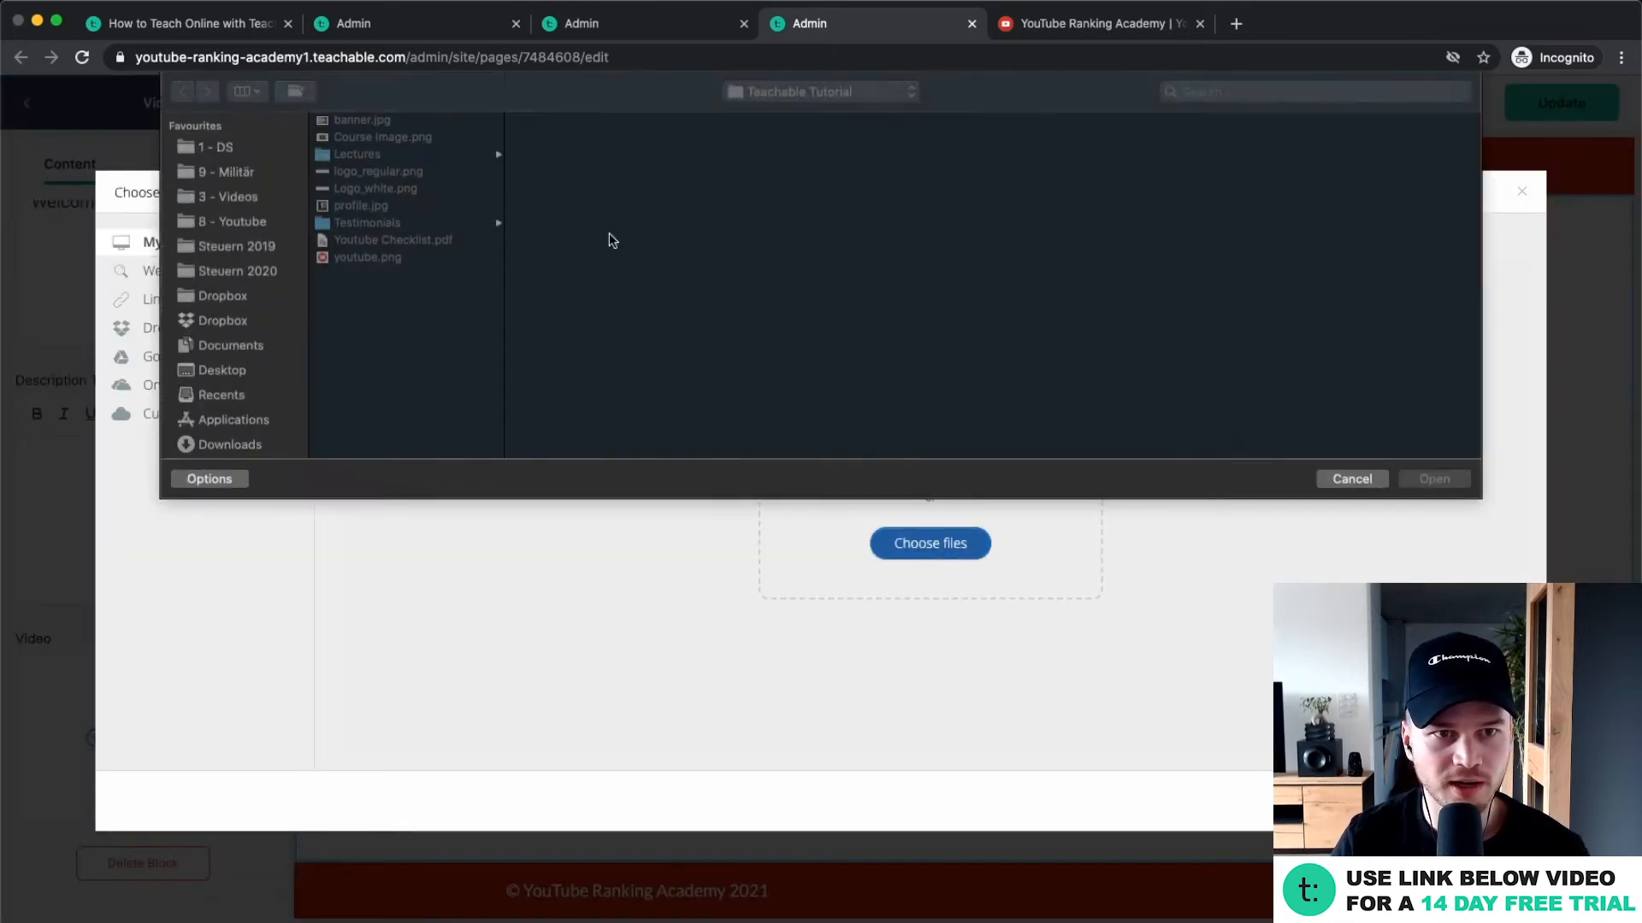
pyautogui.click(396, 155)
pyautogui.click(659, 121)
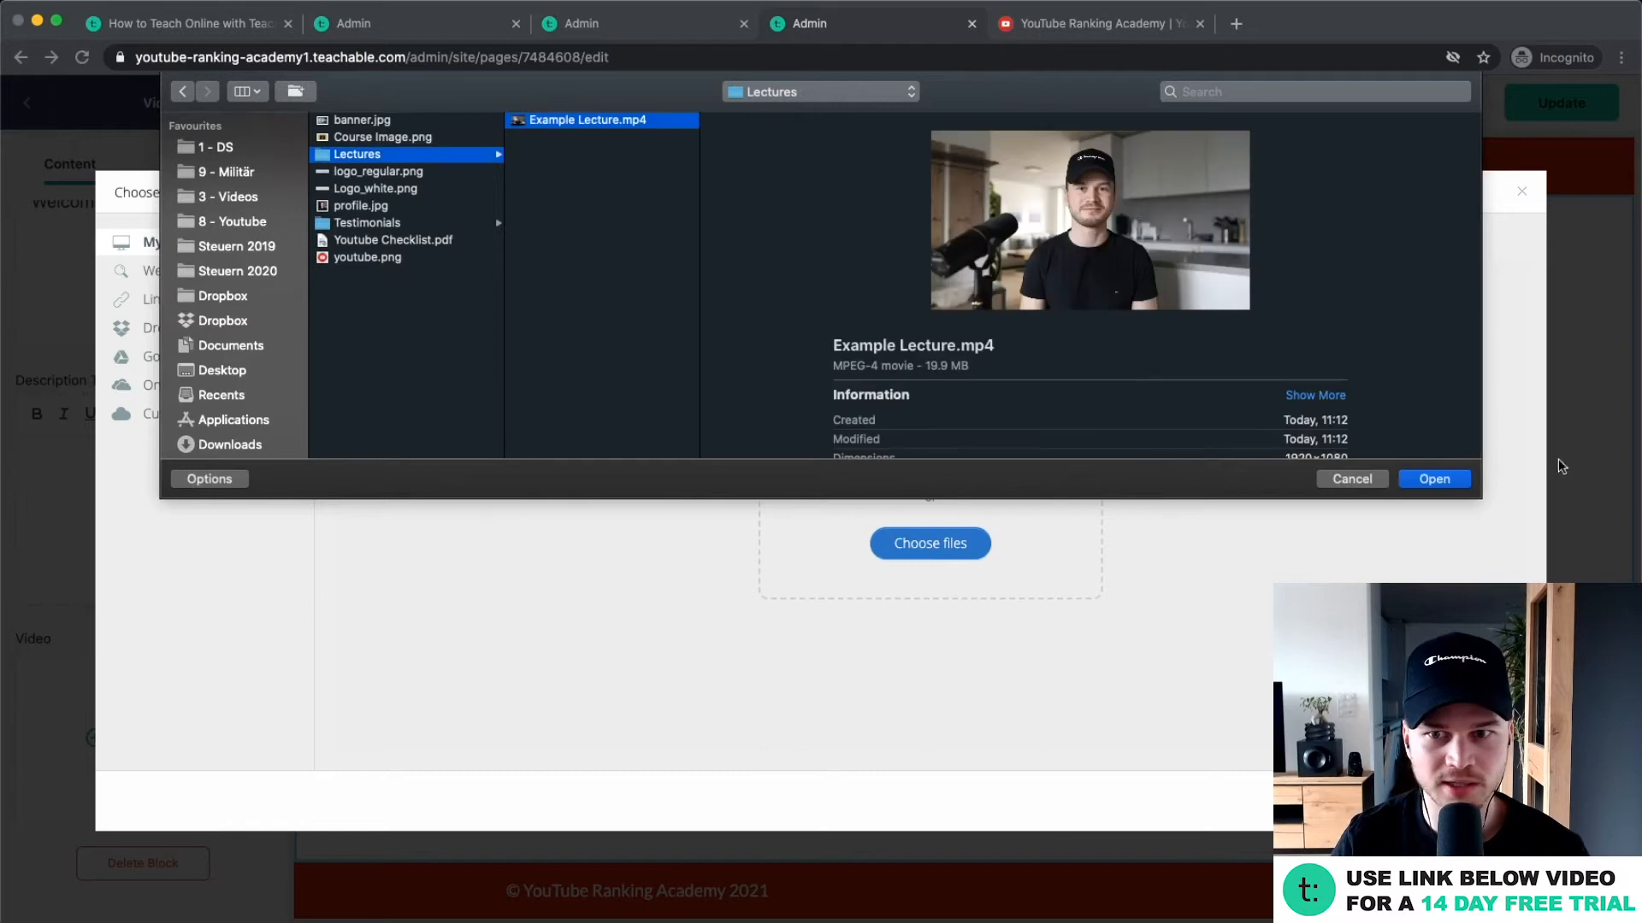
pyautogui.click(1433, 479)
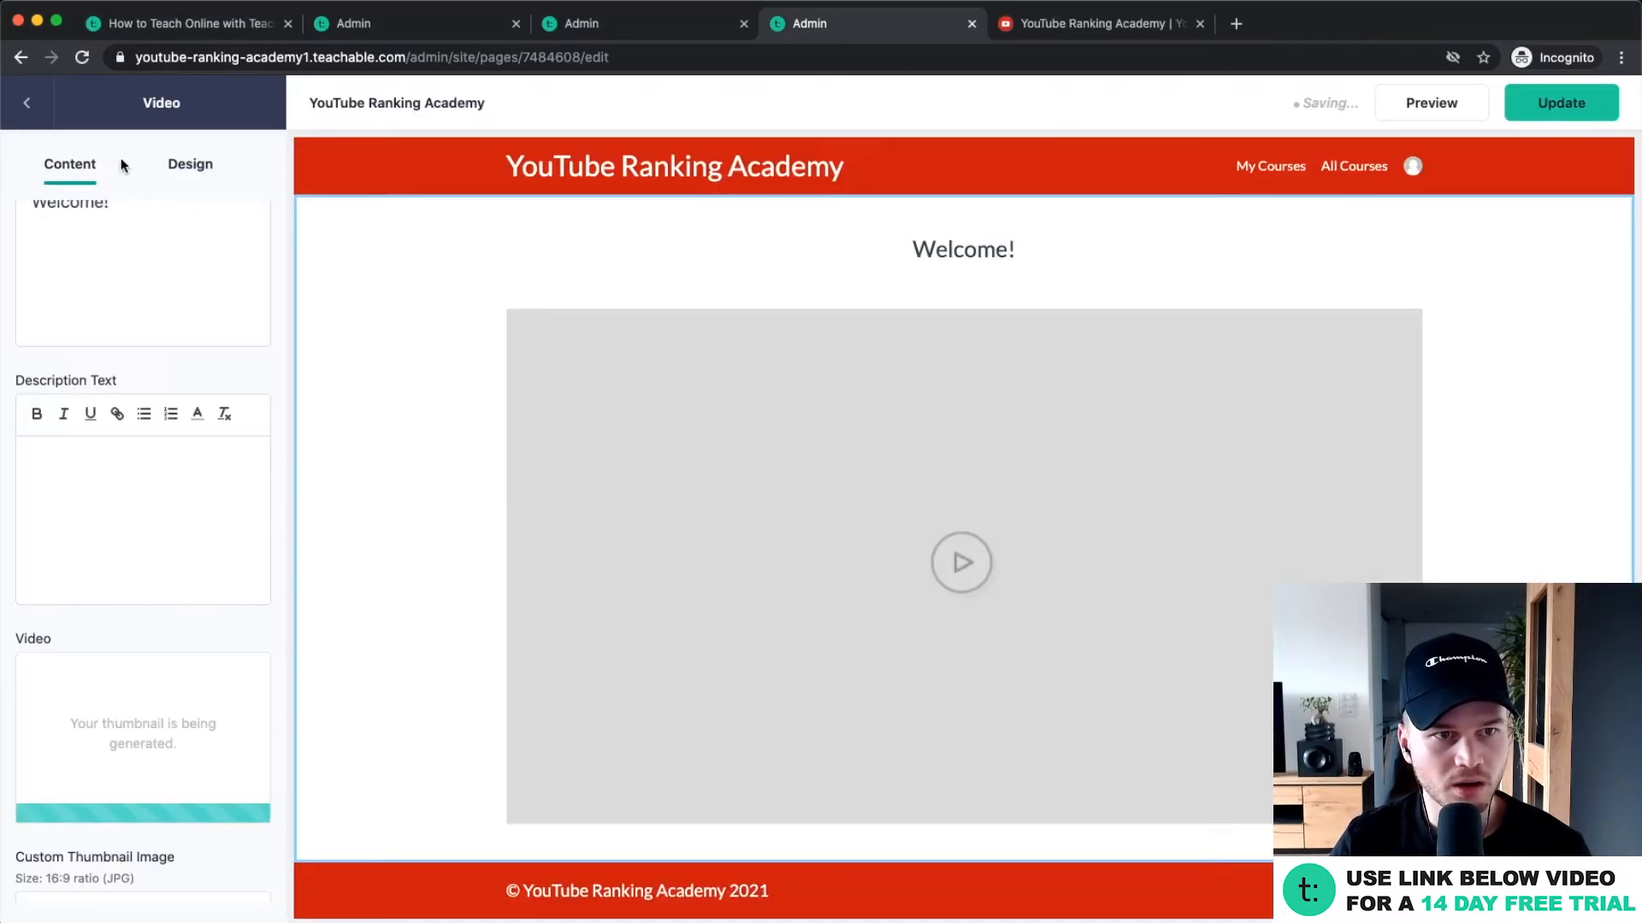
pyautogui.scroll(-3, 187, 476)
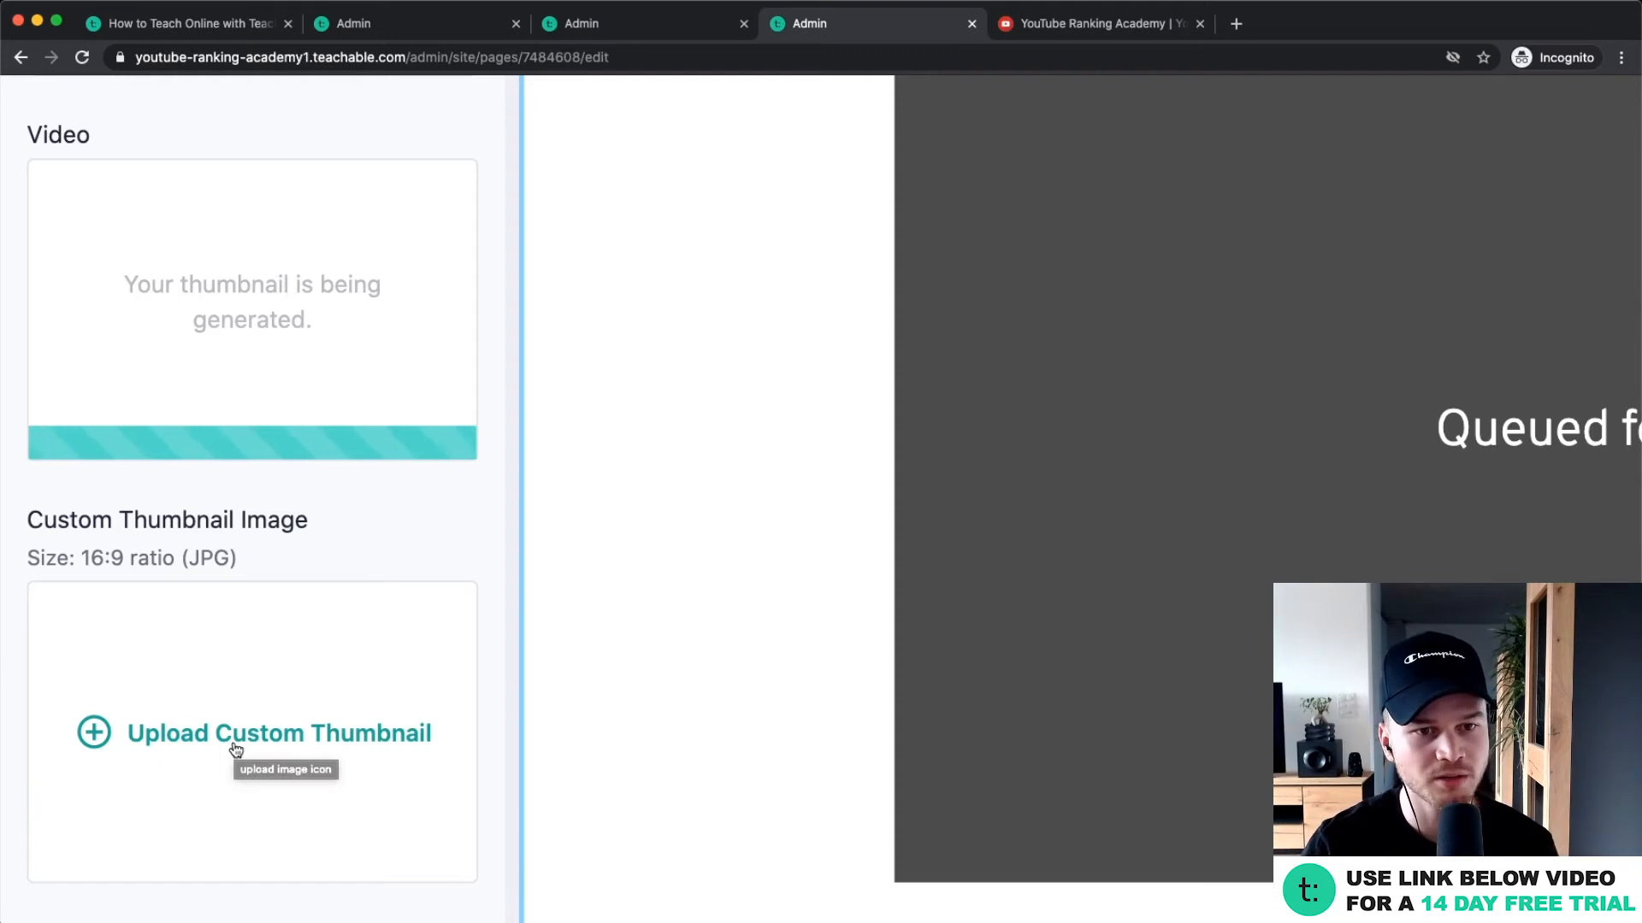
pyautogui.scroll(6, 189, 559)
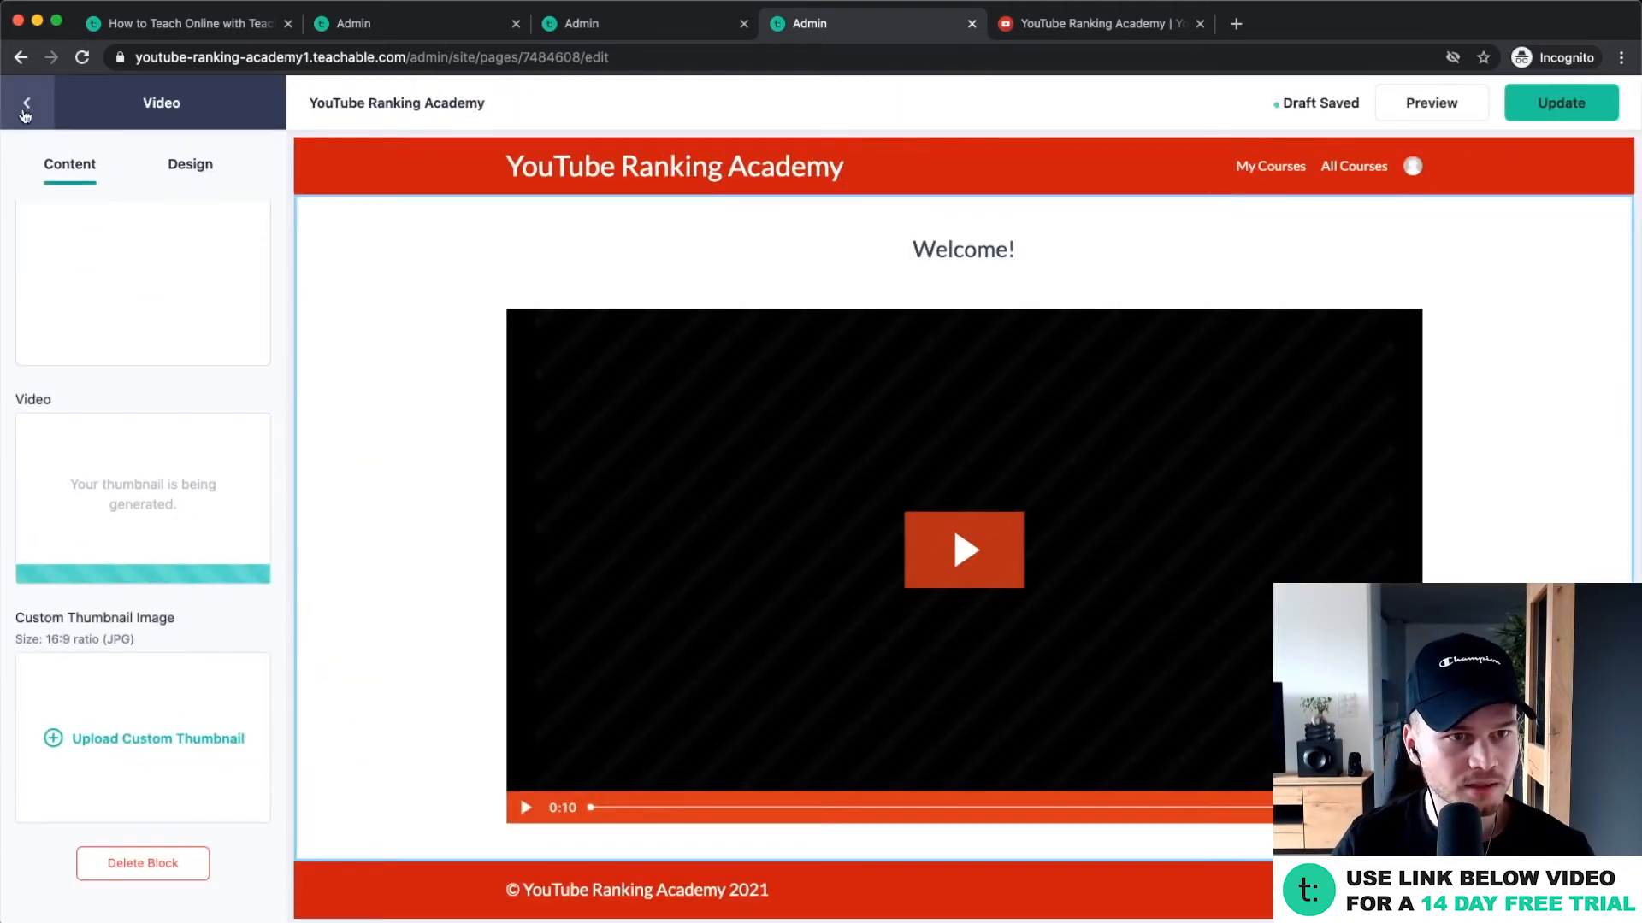
# Move the Video block directly below the Banner in the page's block order.
pyautogui.click(26, 104)
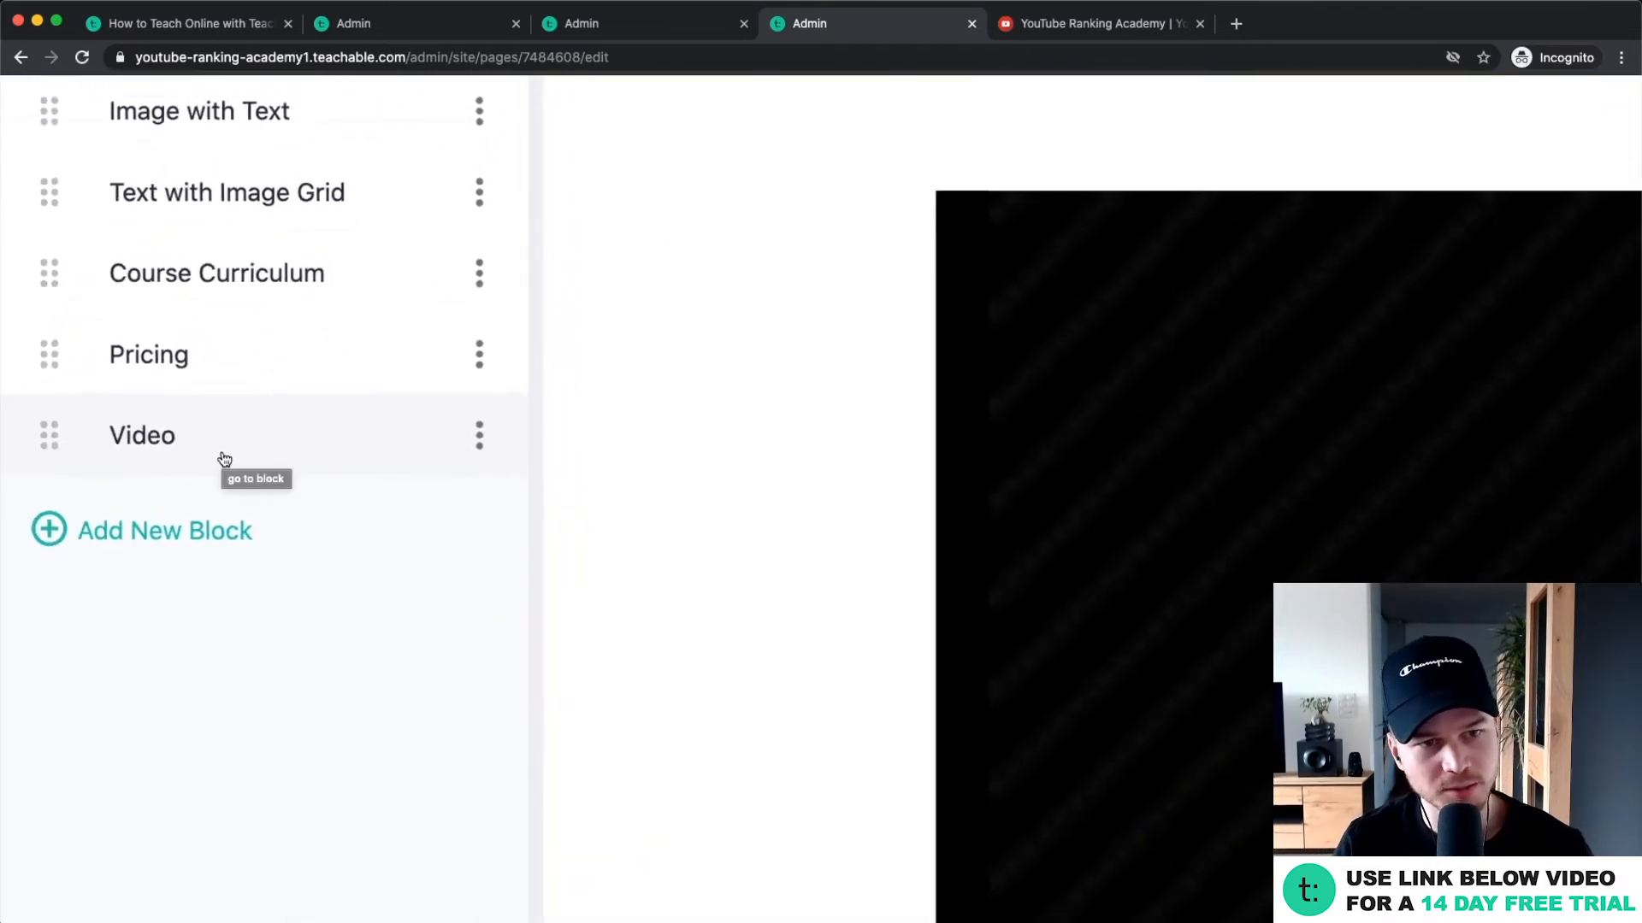
pyautogui.moveTo(36, 445); pyautogui.dragTo(86, 221)
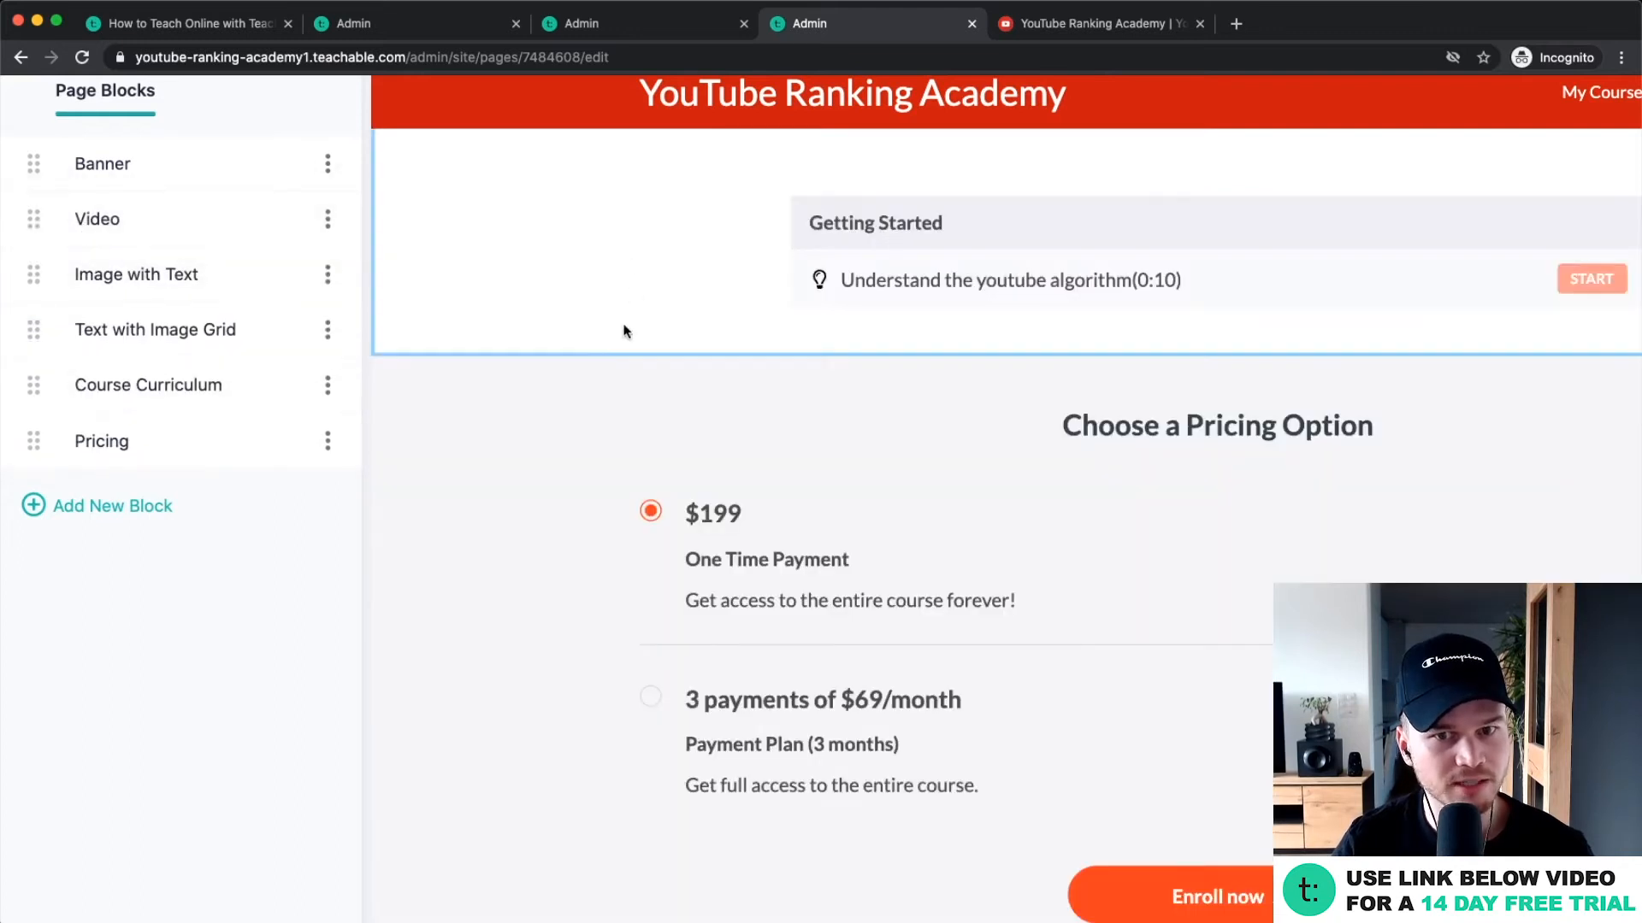
pyautogui.scroll(18, 652, 460)
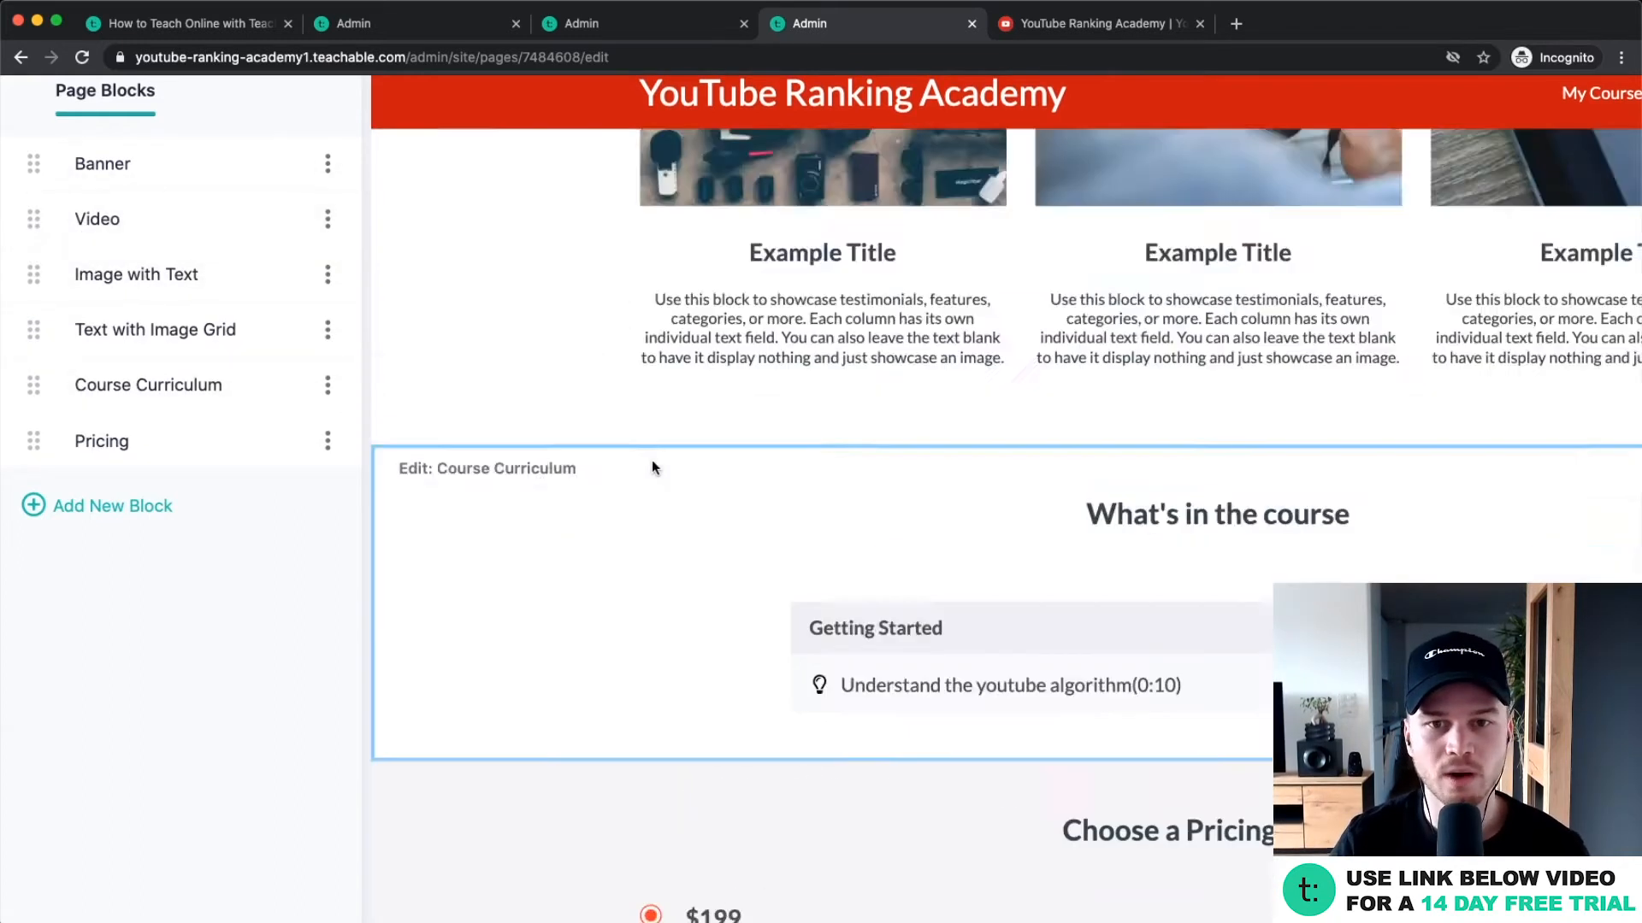
pyautogui.scroll(-3, 694, 485)
pyautogui.scroll(5, 697, 488)
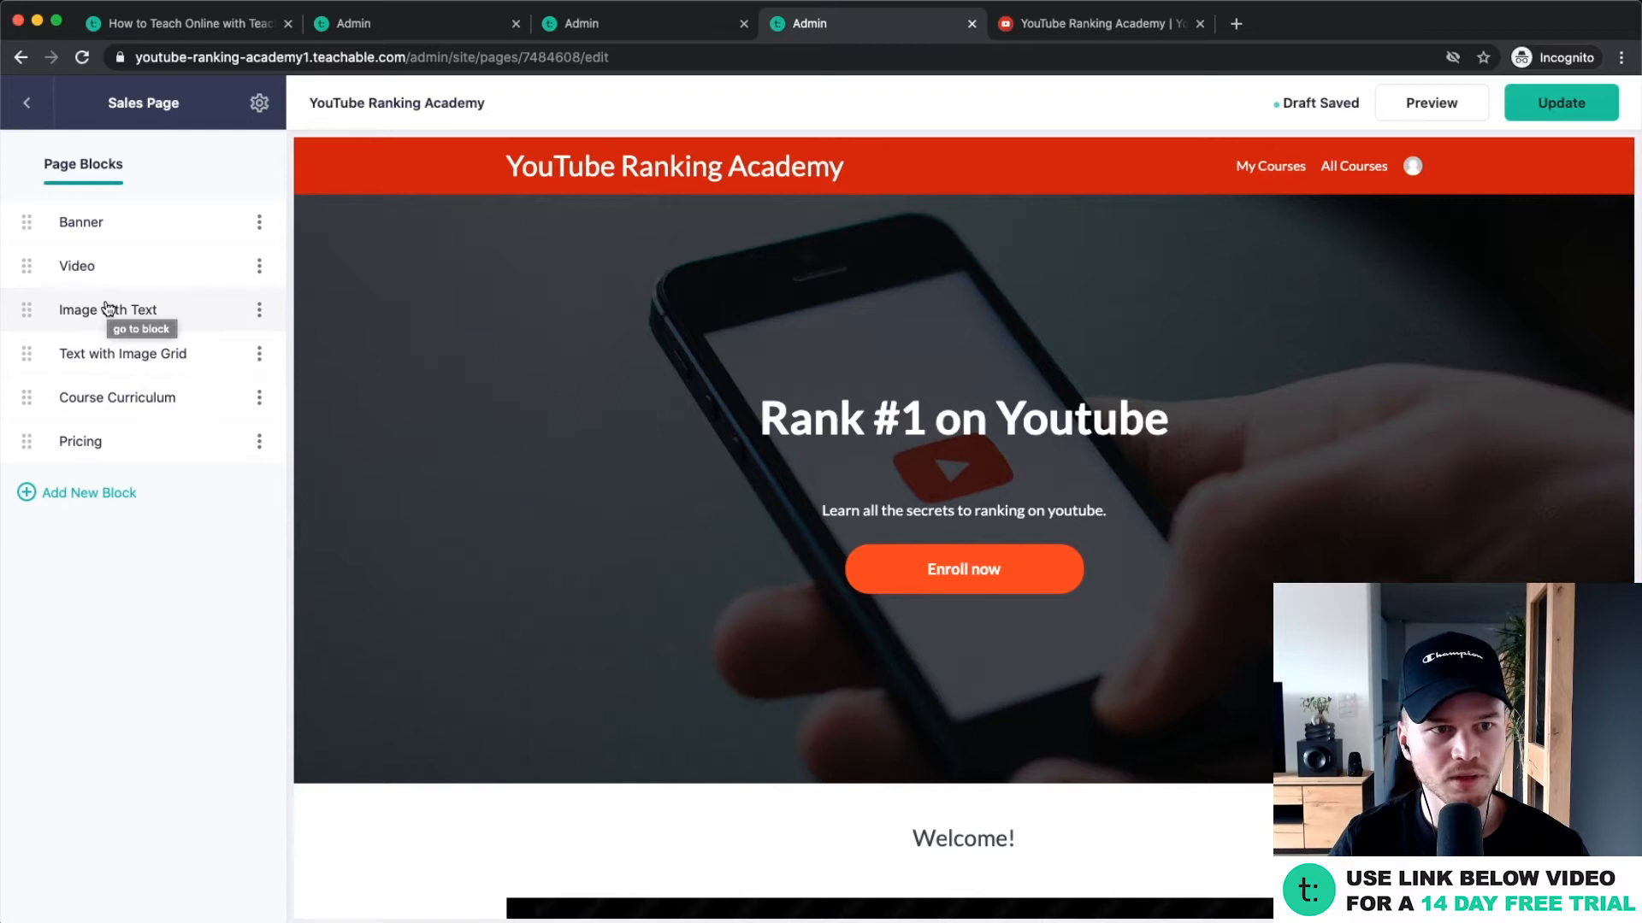
# Publish the sales page changes, open a fresh preview of the page, and close the outdated preview.
pyautogui.click(1544, 102)
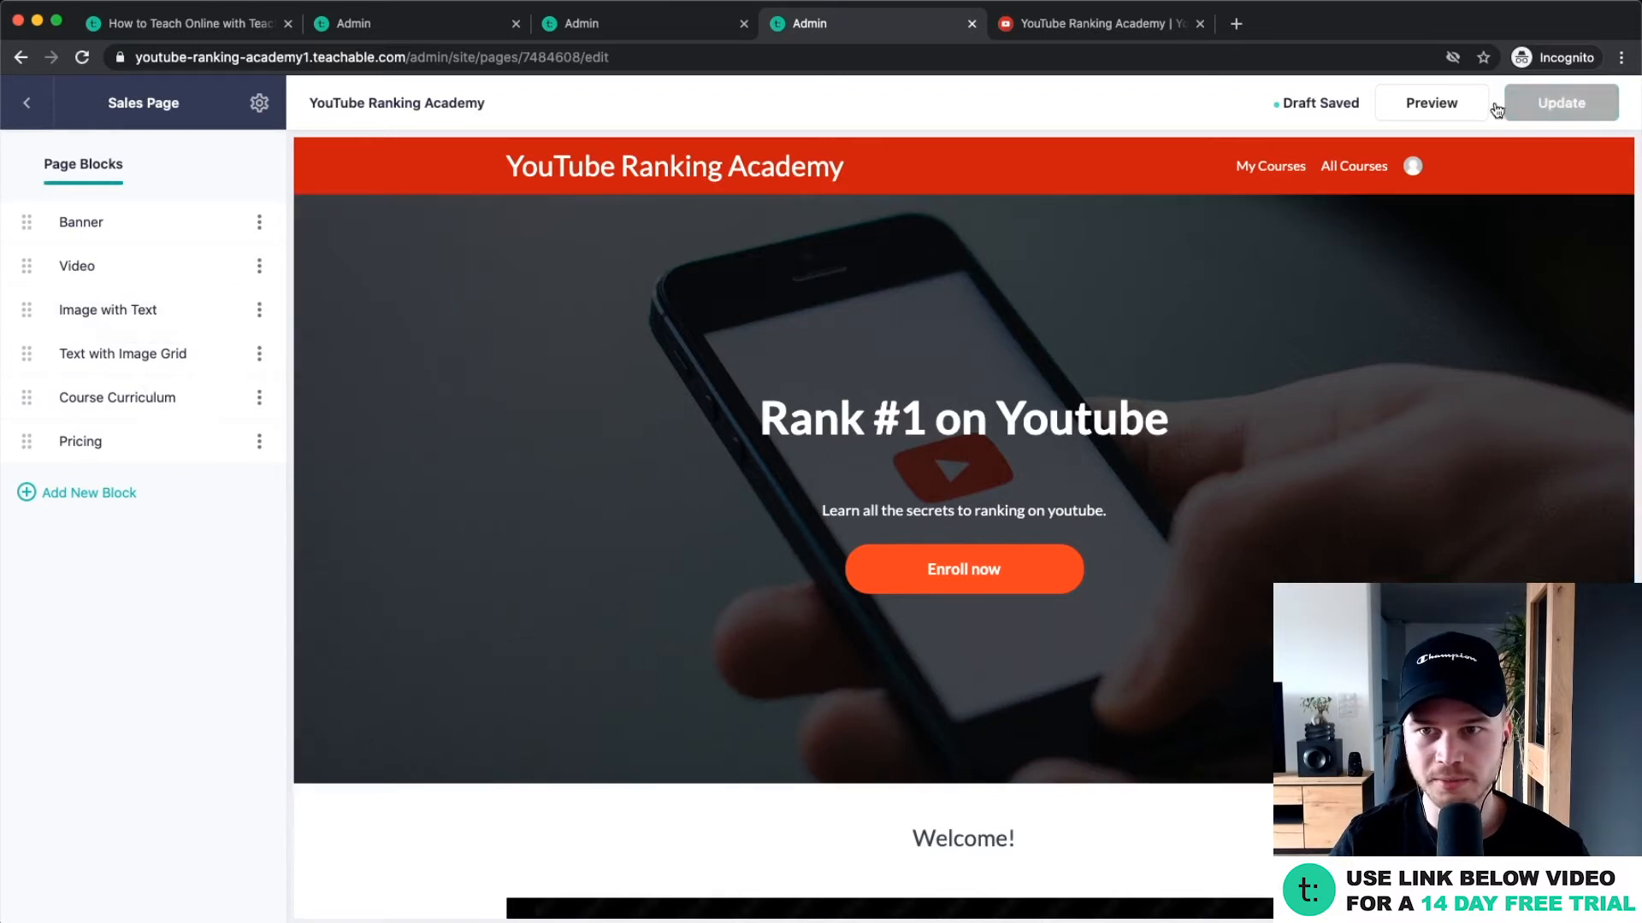
pyautogui.click(1420, 103)
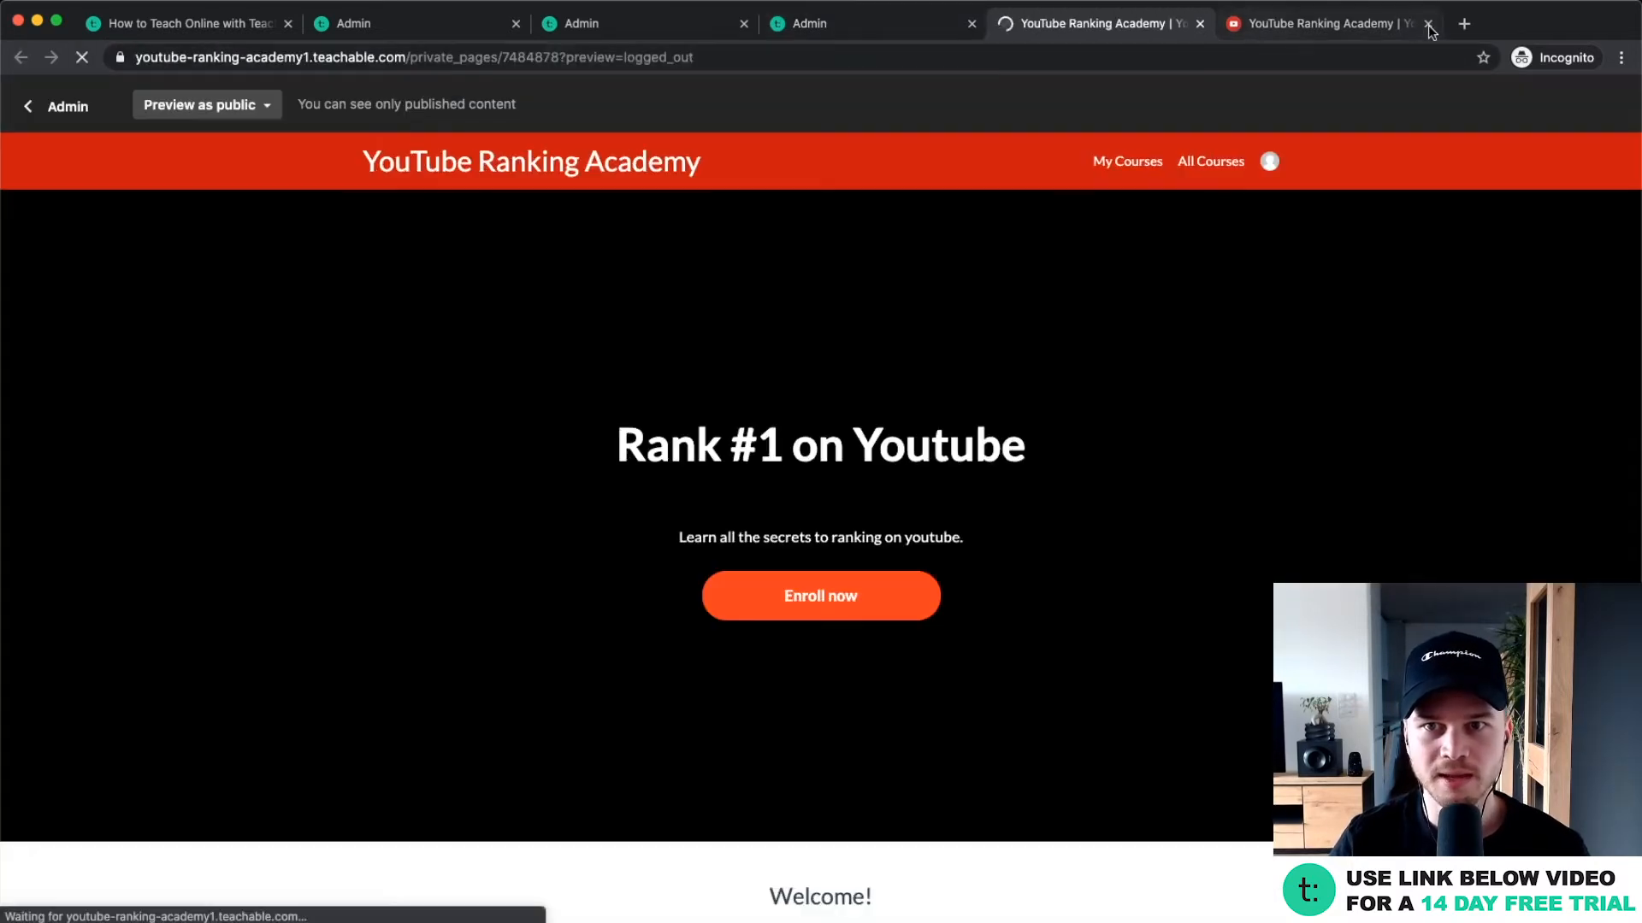
pyautogui.click(1428, 24)
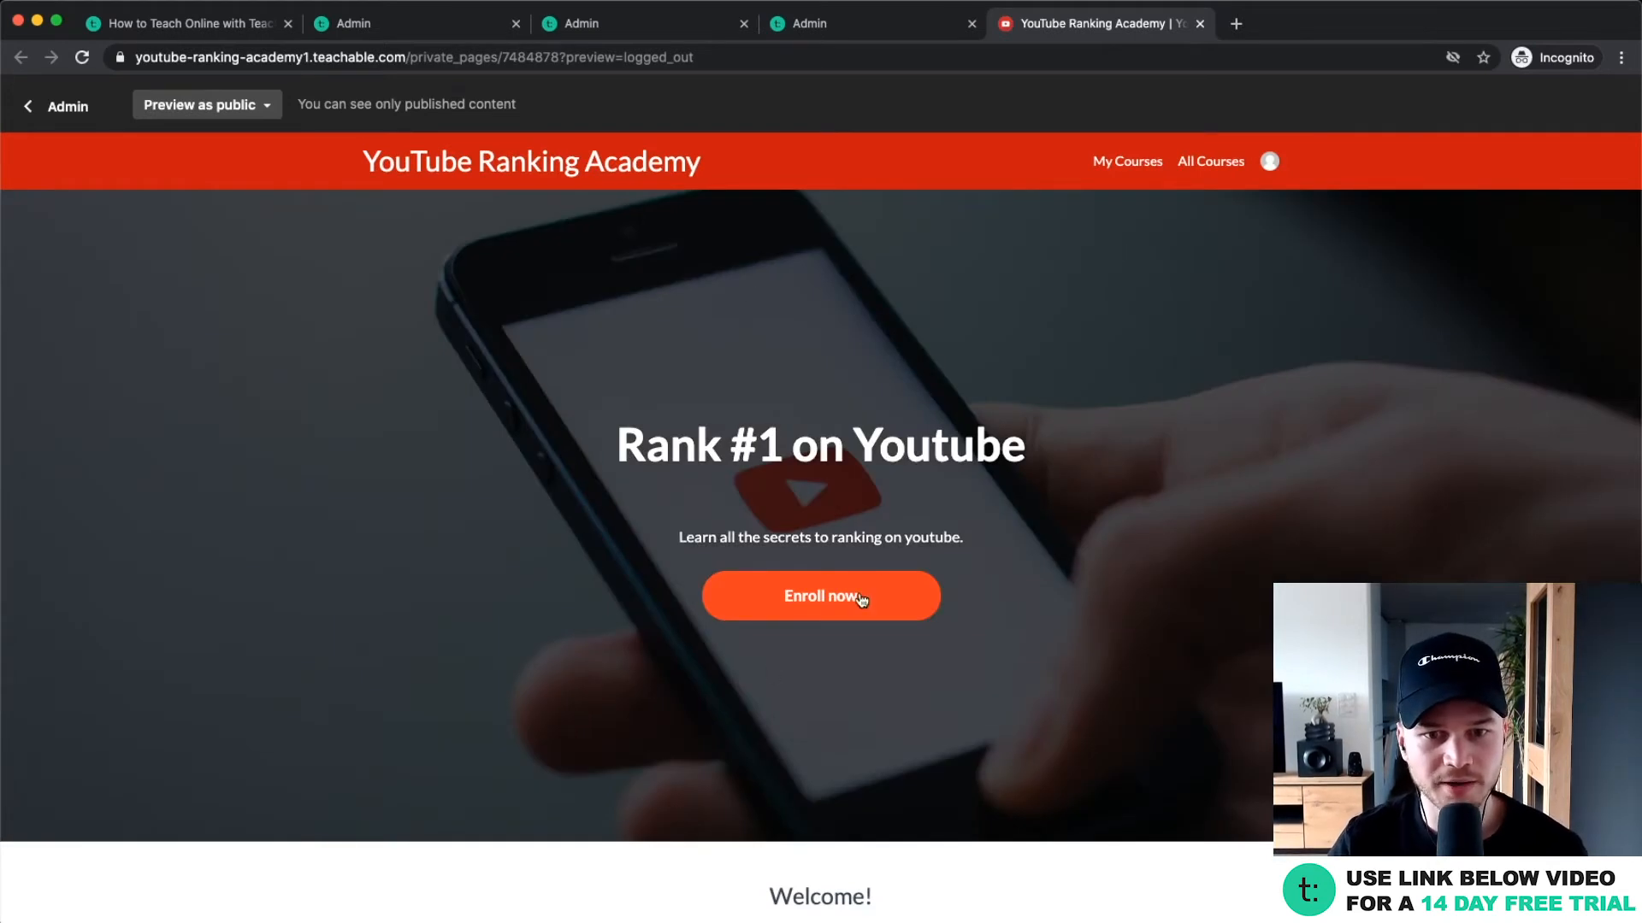
# Examine the banner in the sales page preview and play the Welcome! video beneath it.
pyautogui.scroll(-2, 855, 599)
pyautogui.scroll(-3, 821, 468)
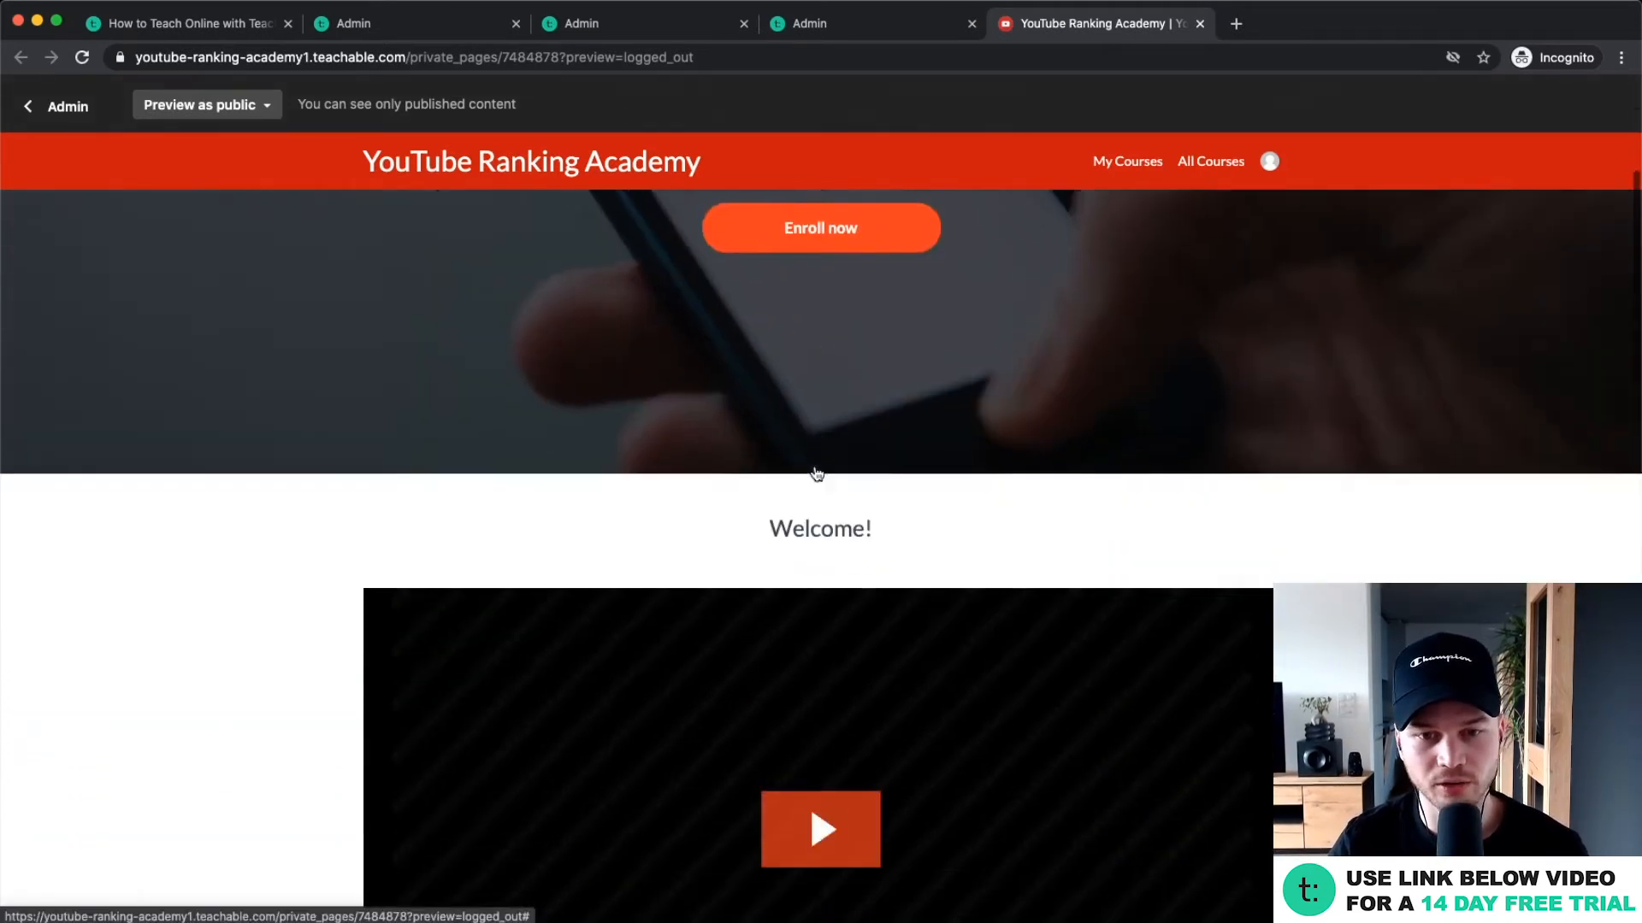
pyautogui.scroll(-3, 818, 472)
pyautogui.scroll(1, 817, 471)
pyautogui.scroll(-1, 816, 470)
pyautogui.click(871, 496)
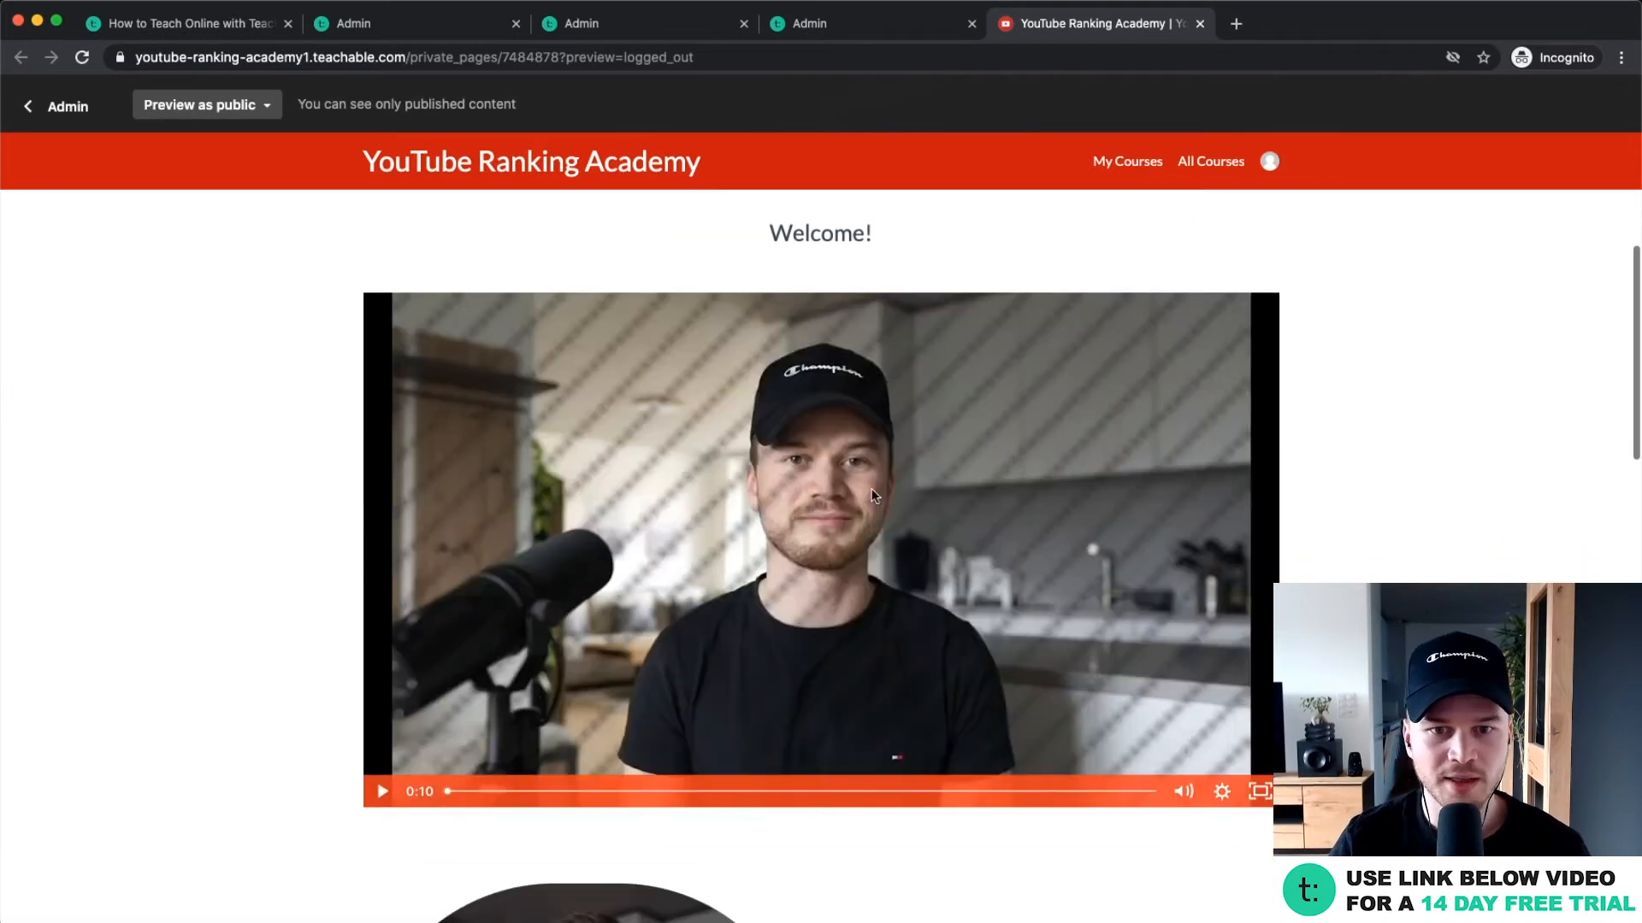
pyautogui.scroll(-1, 818, 545)
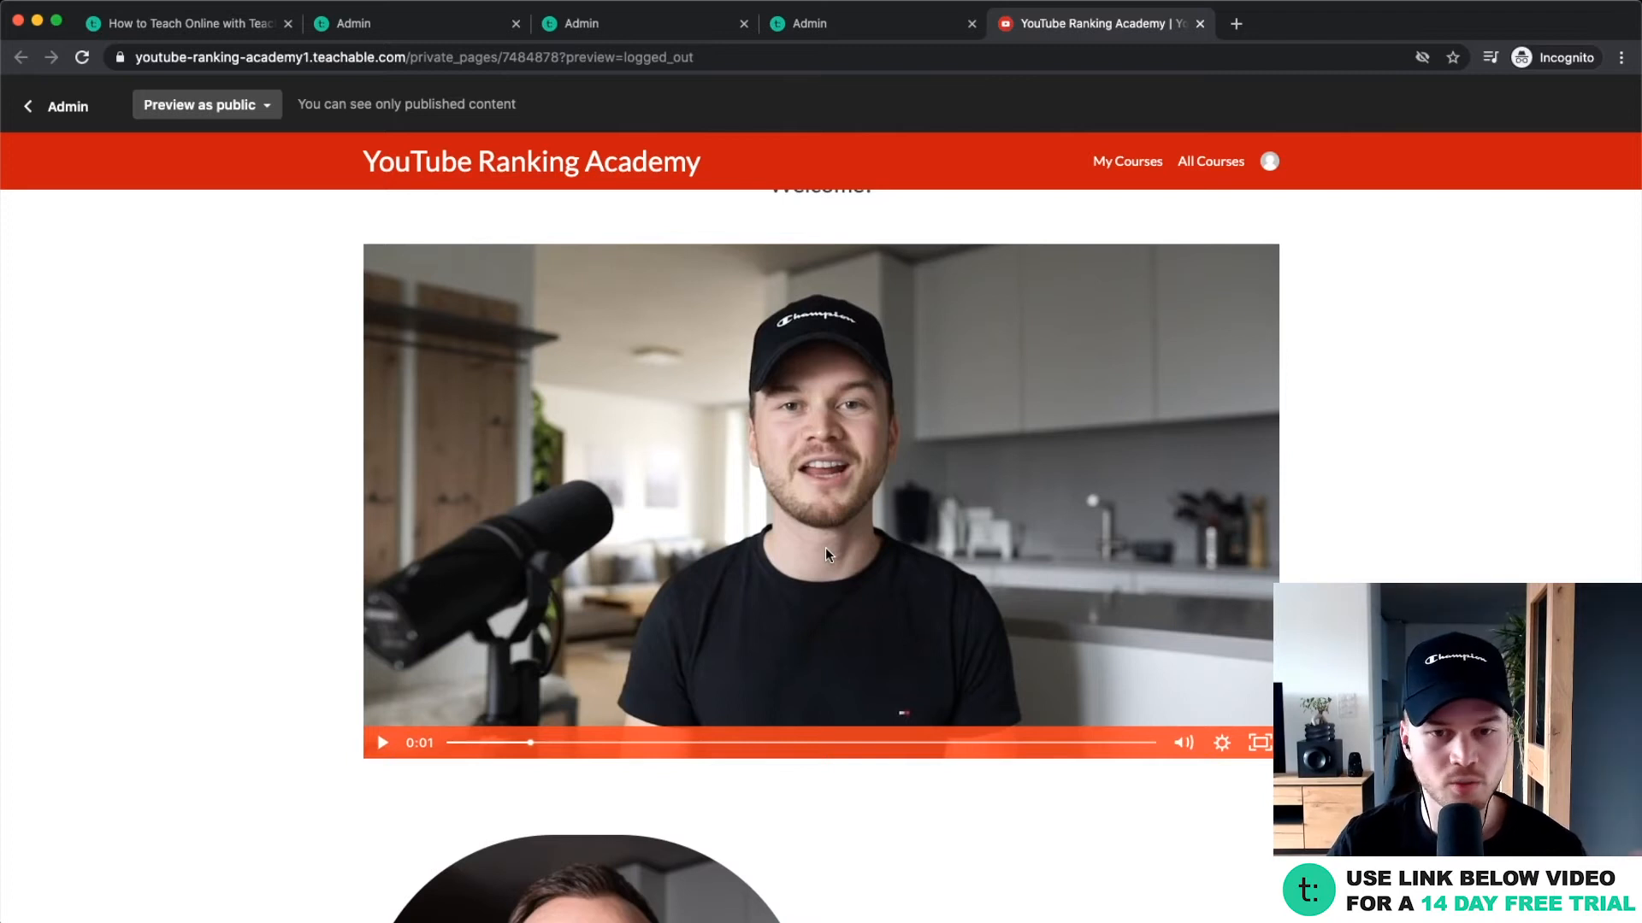
# Examine the teacher bio, image grid, course curriculum and pricing sections in the sales page preview.
pyautogui.scroll(-10, 825, 554)
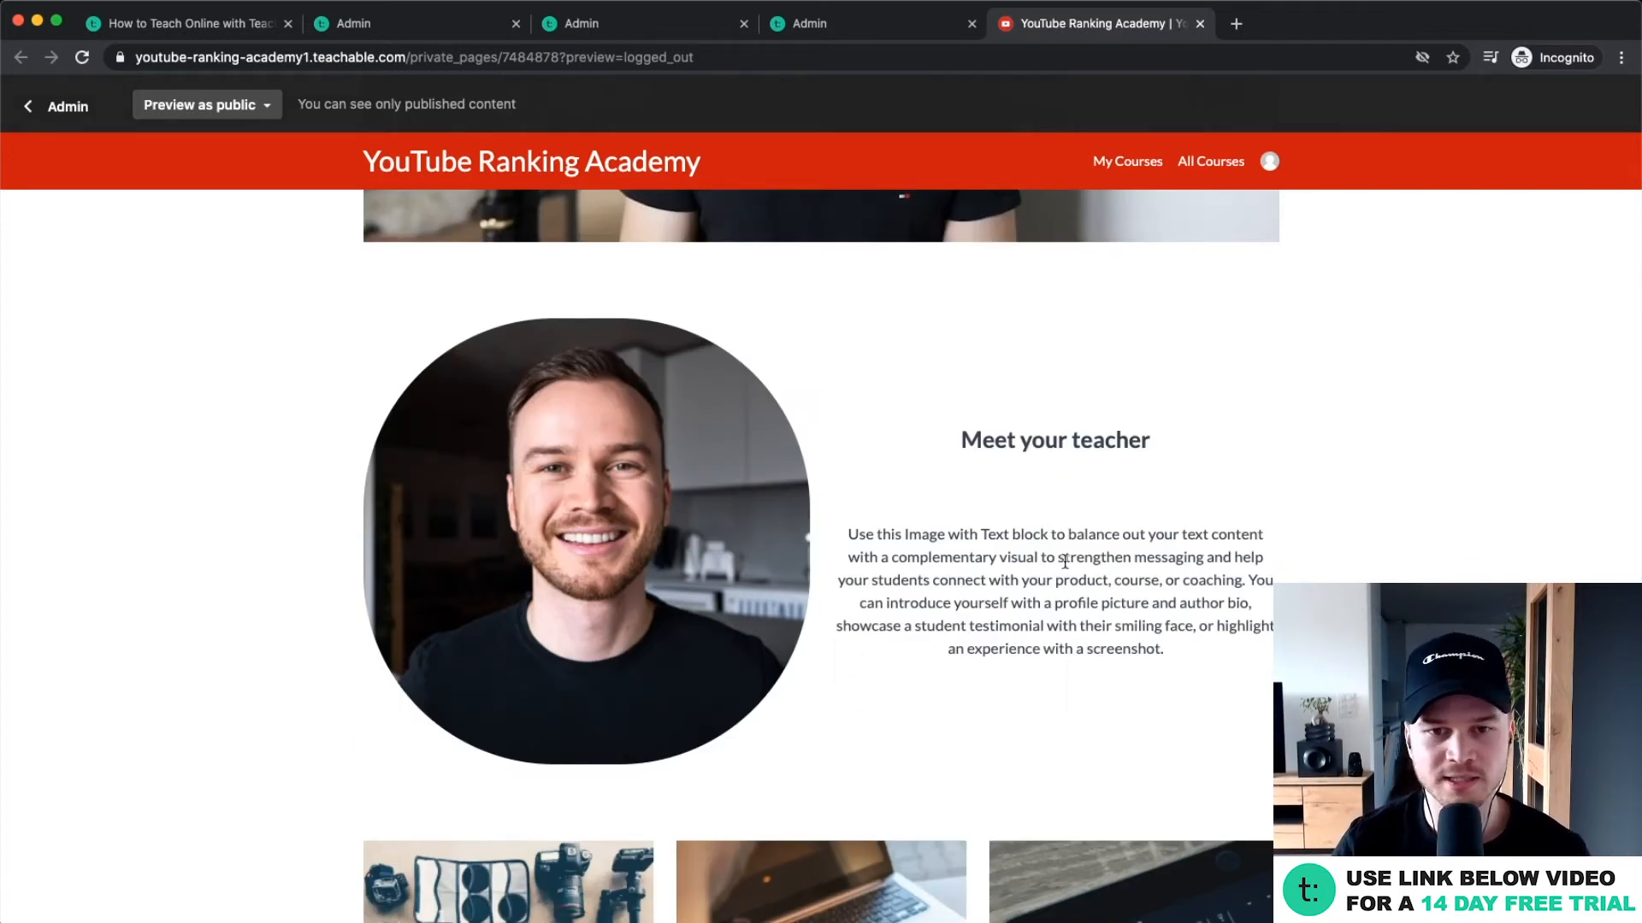
pyautogui.scroll(3, 1064, 561)
pyautogui.scroll(-10, 834, 563)
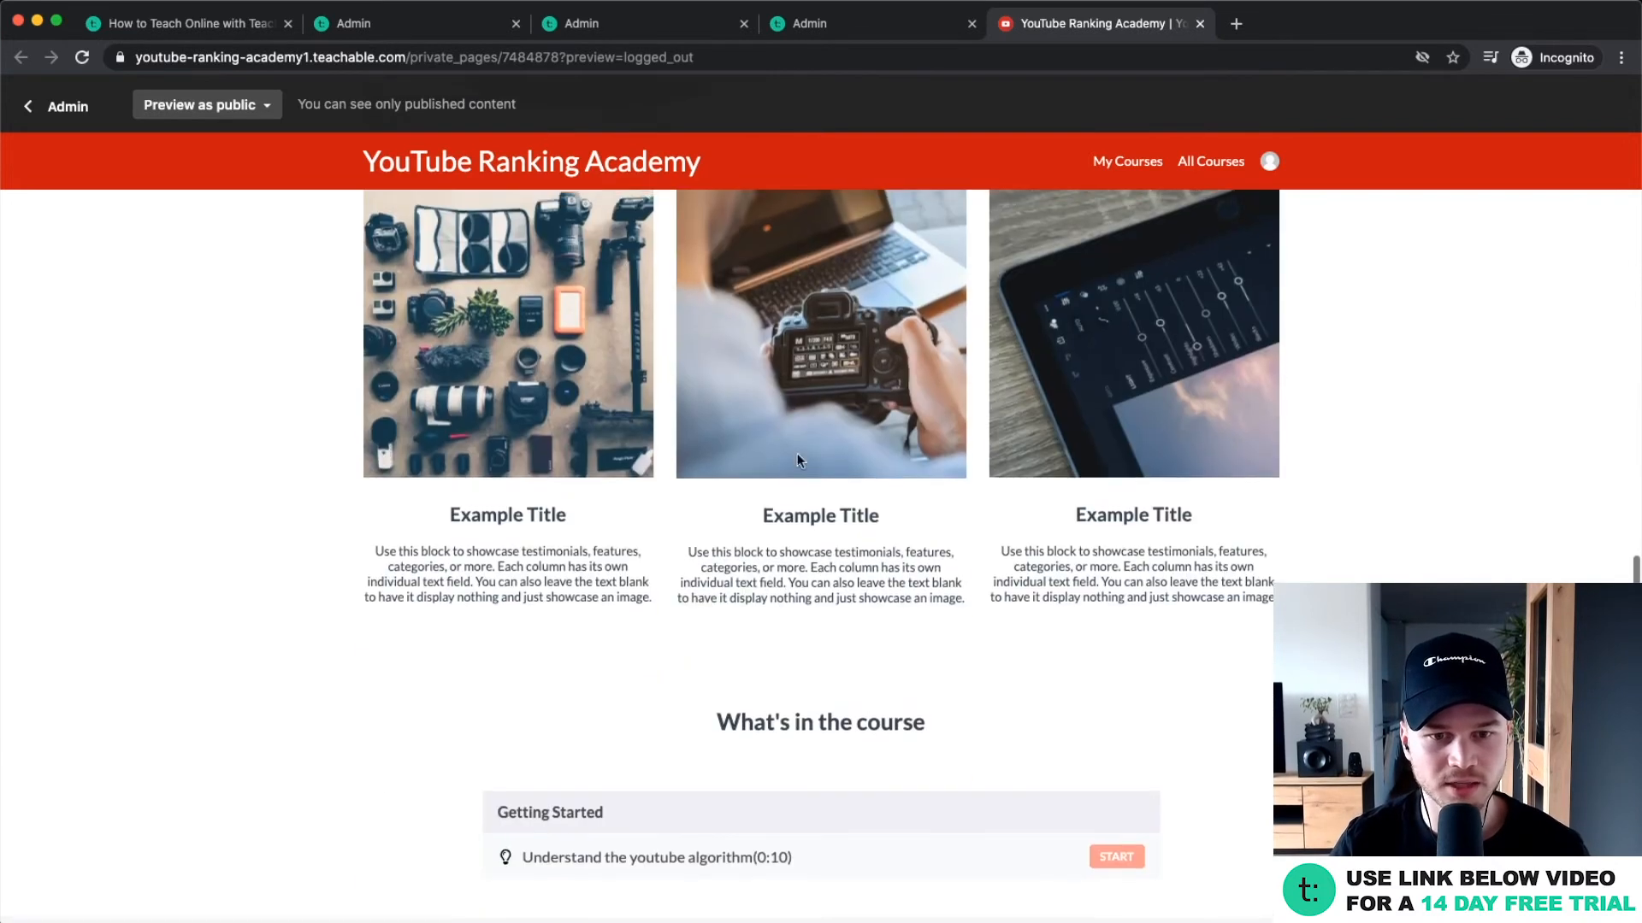
pyautogui.scroll(-5, 821, 454)
pyautogui.scroll(-5, 770, 513)
# Enroll with the $199 One Time Payment option to view the checkout page, and close the preview.
pyautogui.click(373, 580)
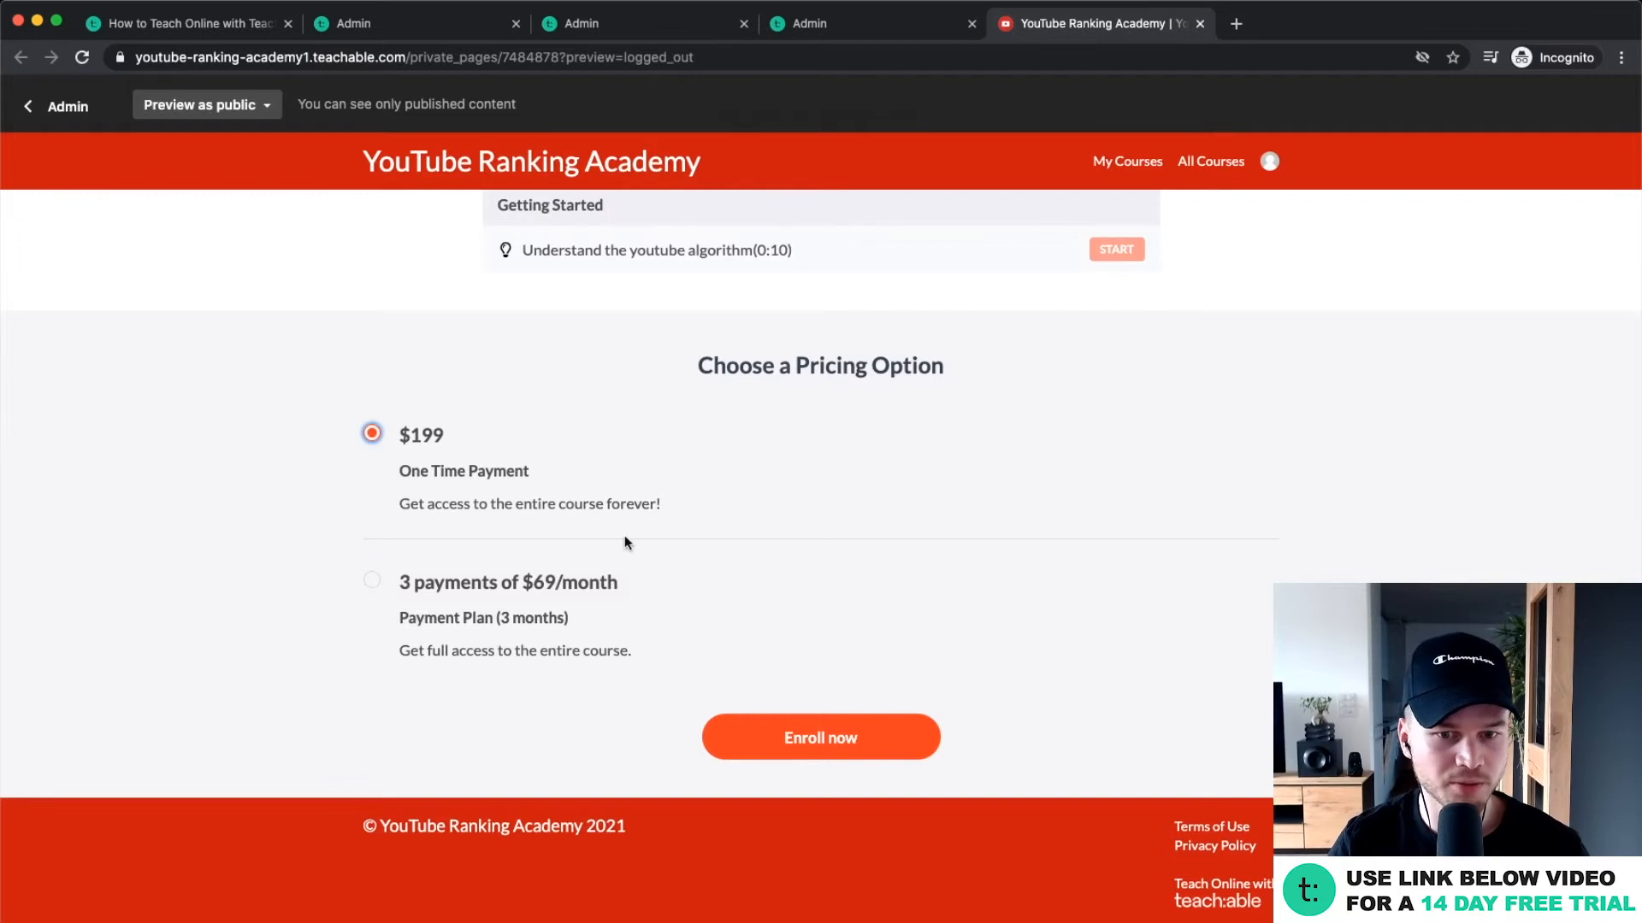
pyautogui.click(839, 737)
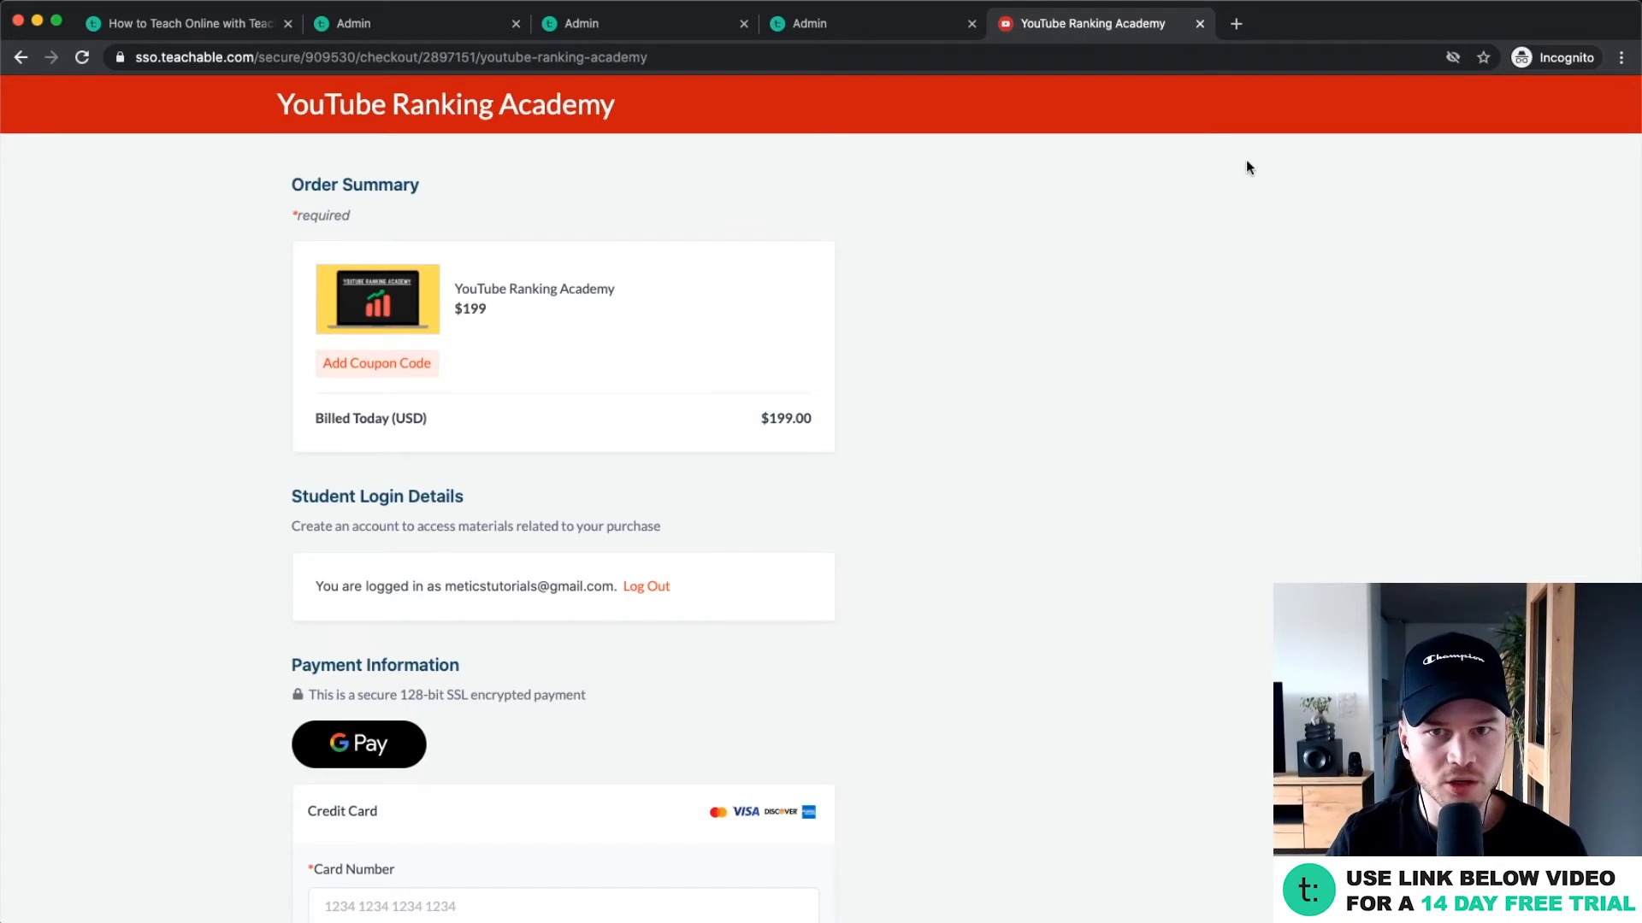
pyautogui.click(1199, 24)
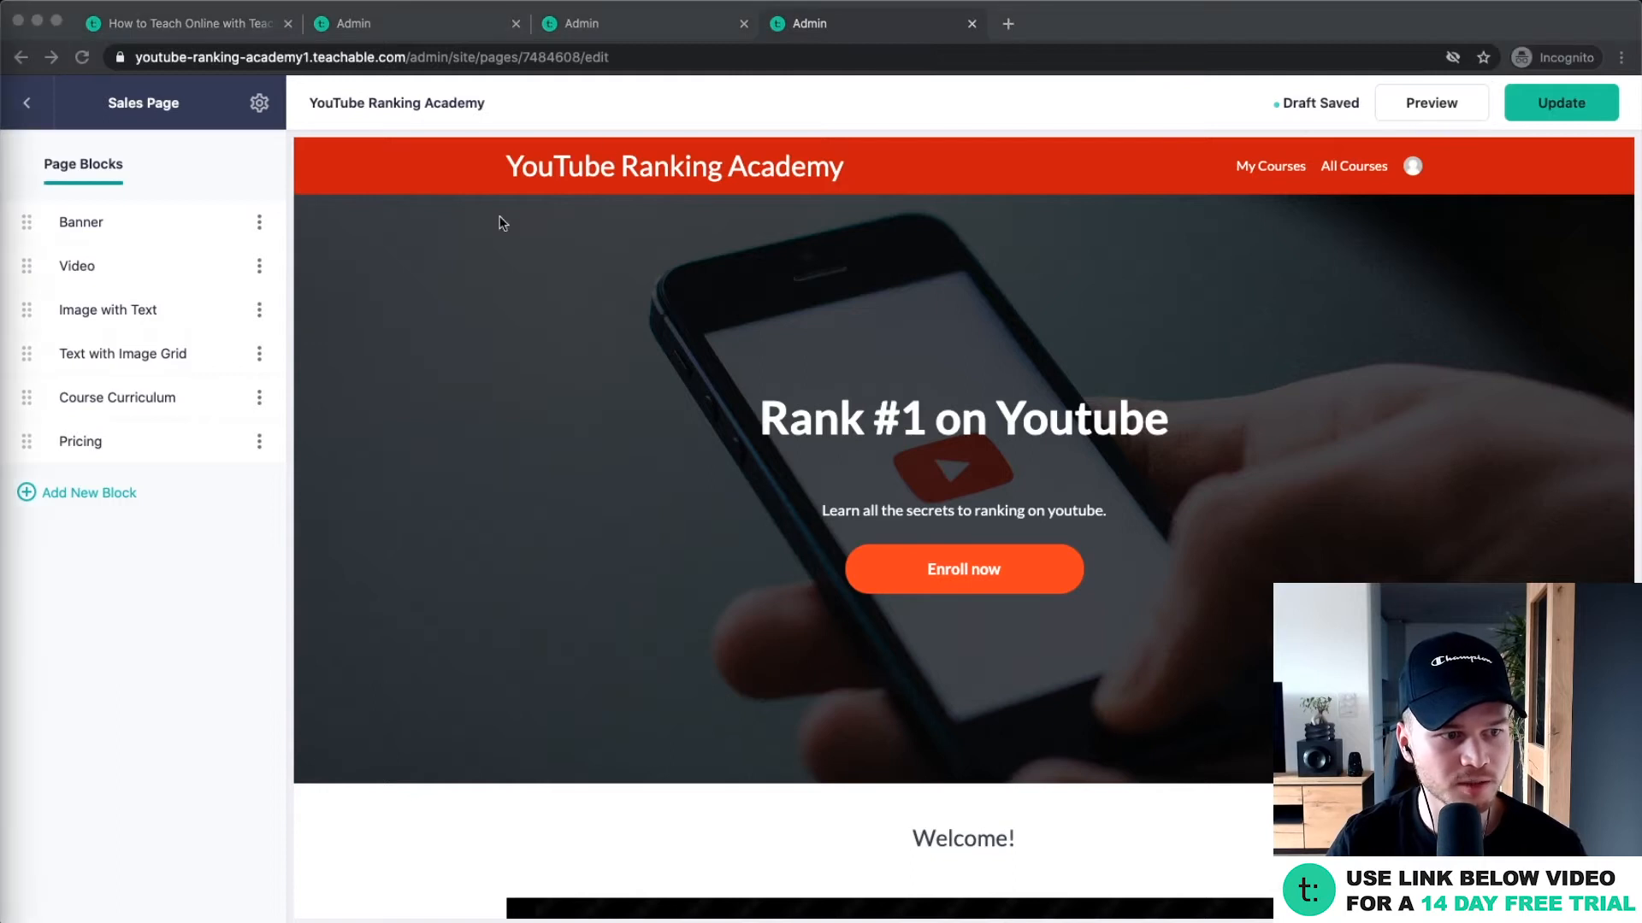
# Close the sales page editor and open the course's checkout page for editing from the pages list.
pyautogui.click(972, 24)
pyautogui.click(972, 24)
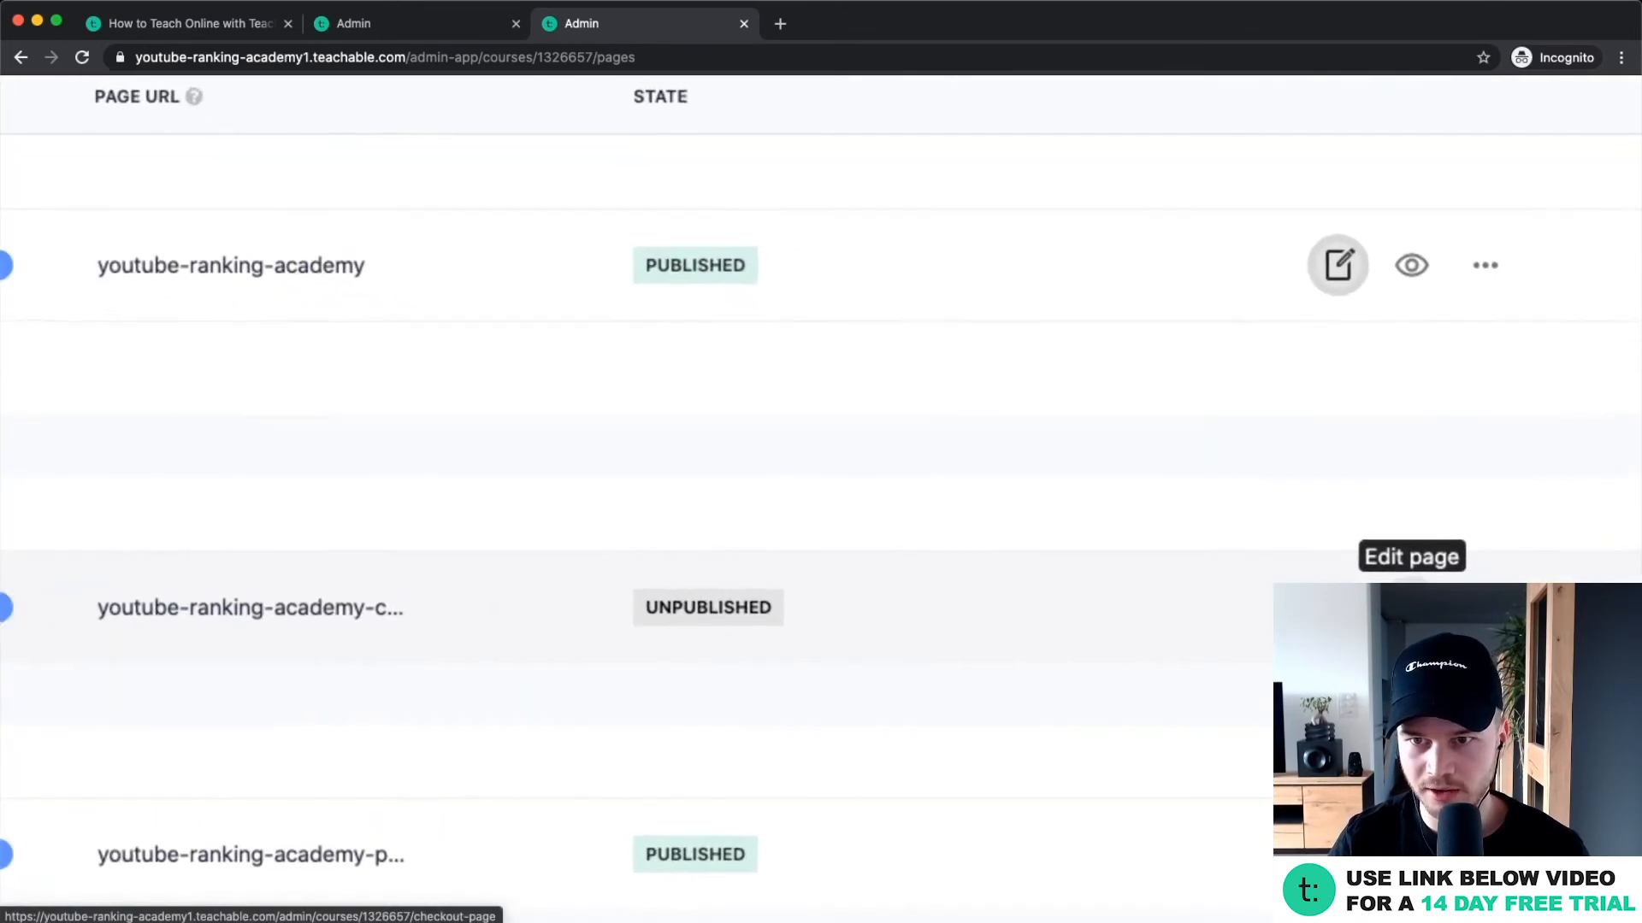
pyautogui.click(1337, 607)
# Return to the course's pages list, add a new sales page, and close its editor.
pyautogui.click(672, 34)
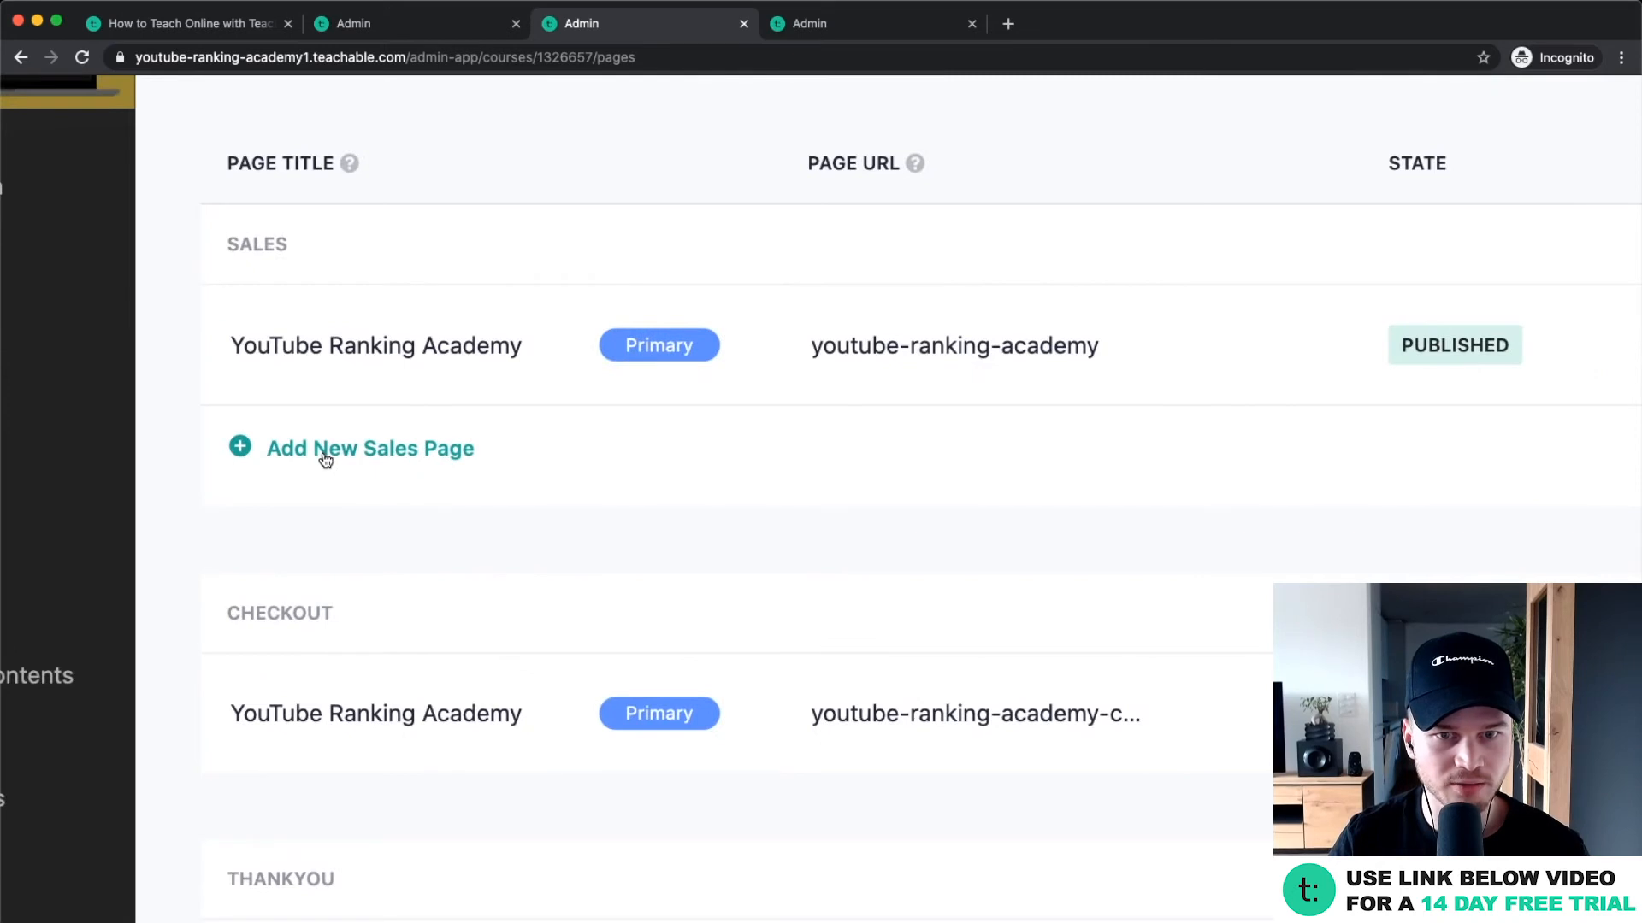
pyautogui.click(325, 459)
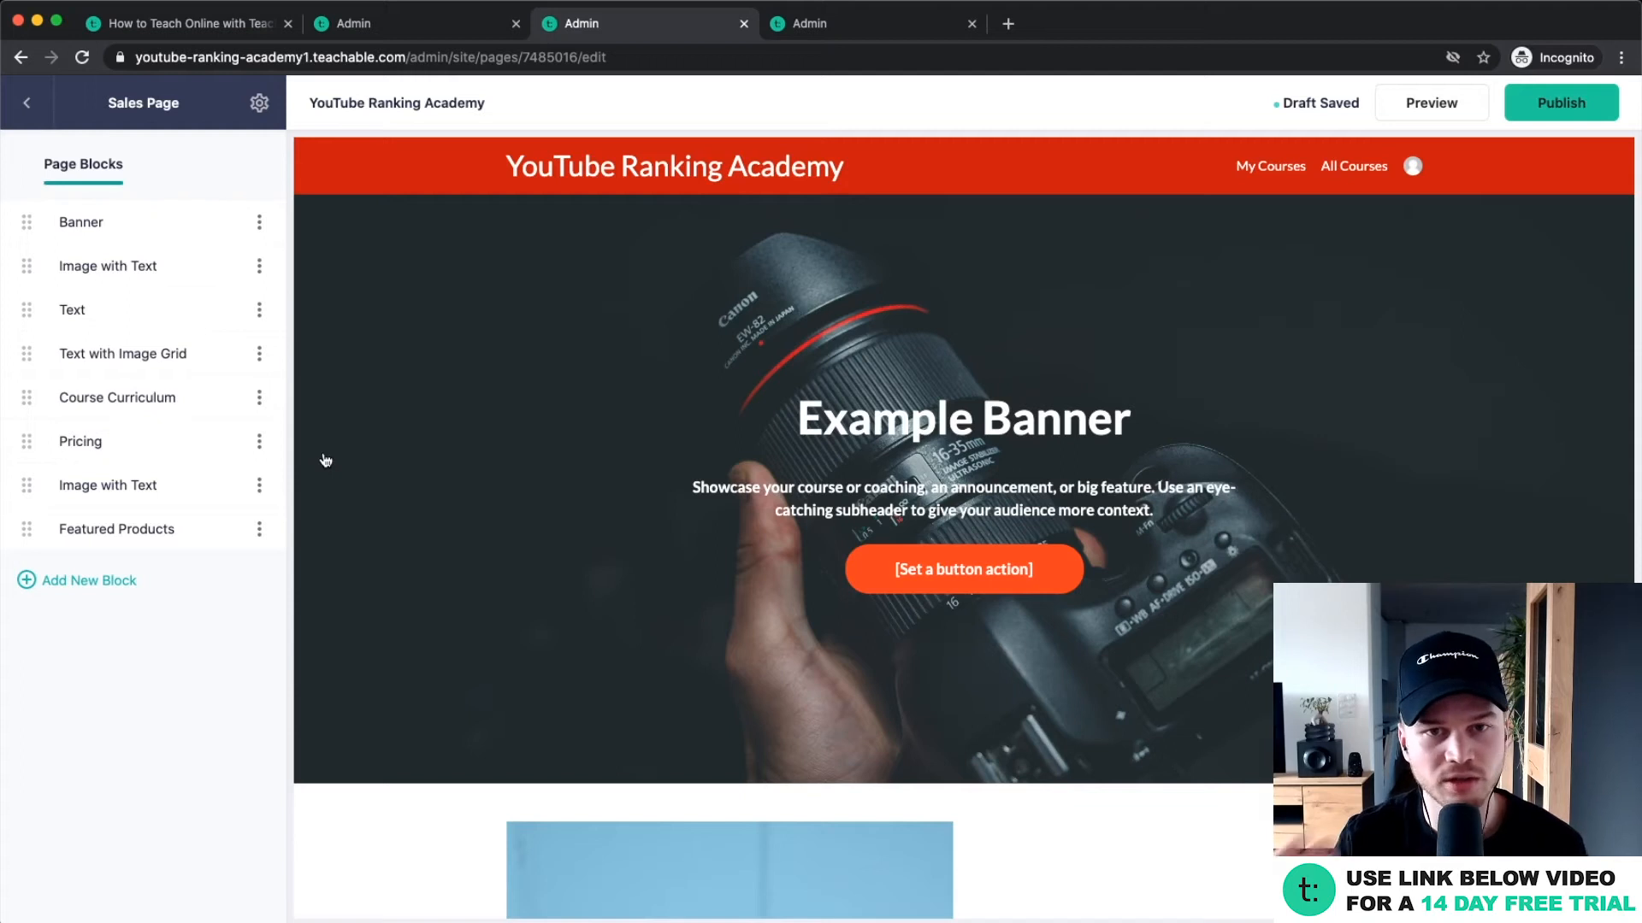
pyautogui.click(744, 24)
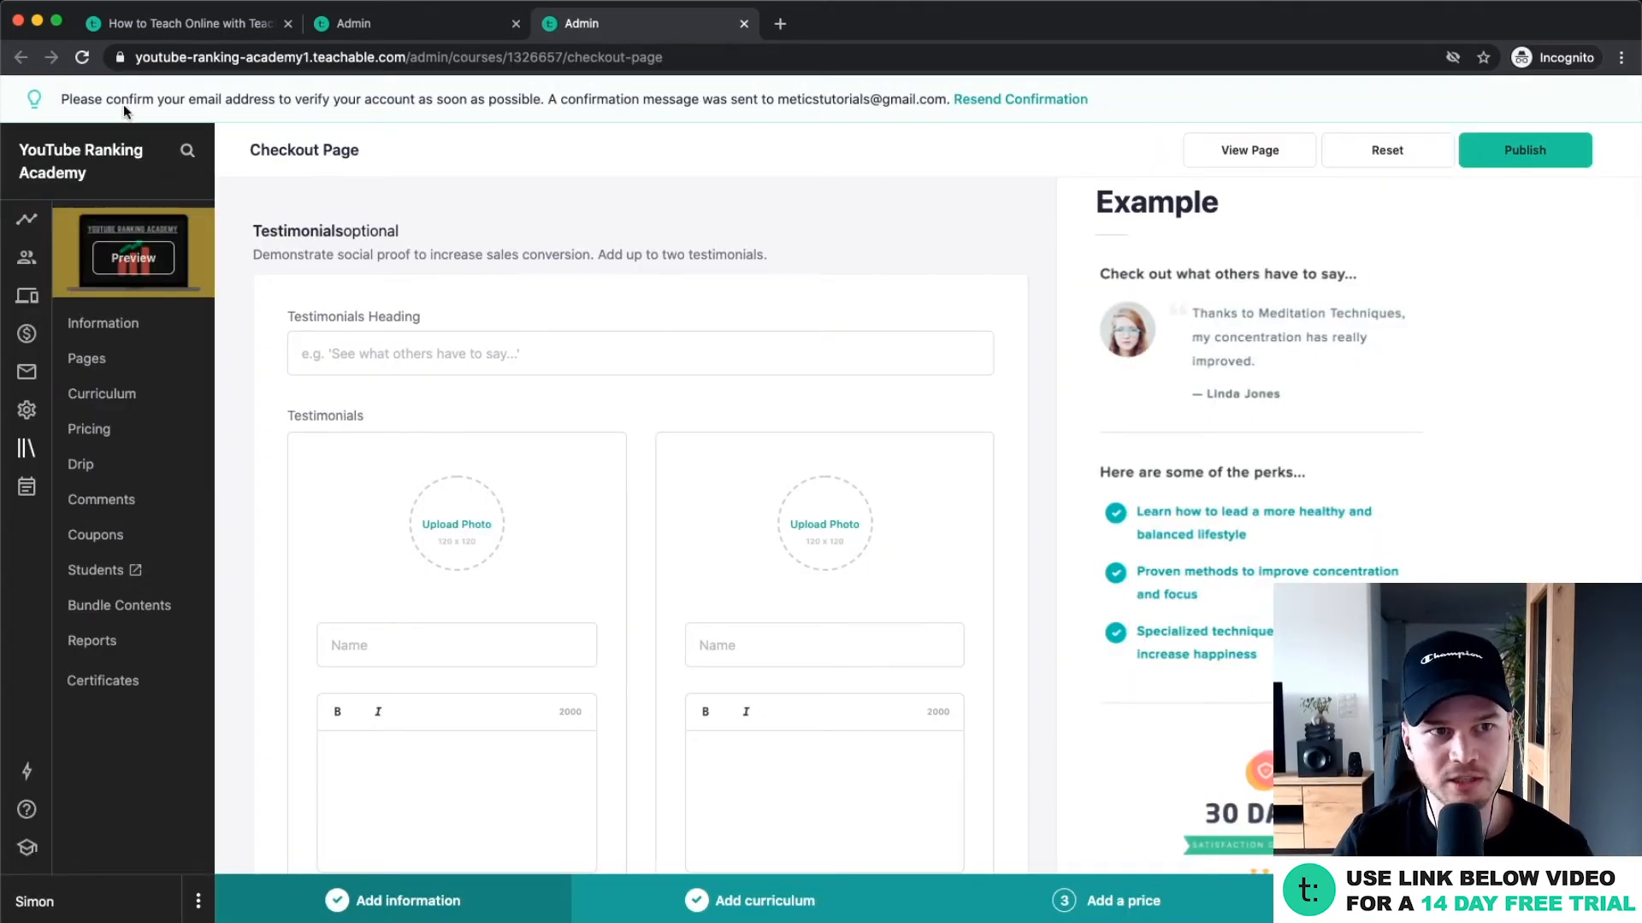
# Return from the checkout page editor to Course Pages and reopen the checkout page for editing.
pyautogui.click(469, 14)
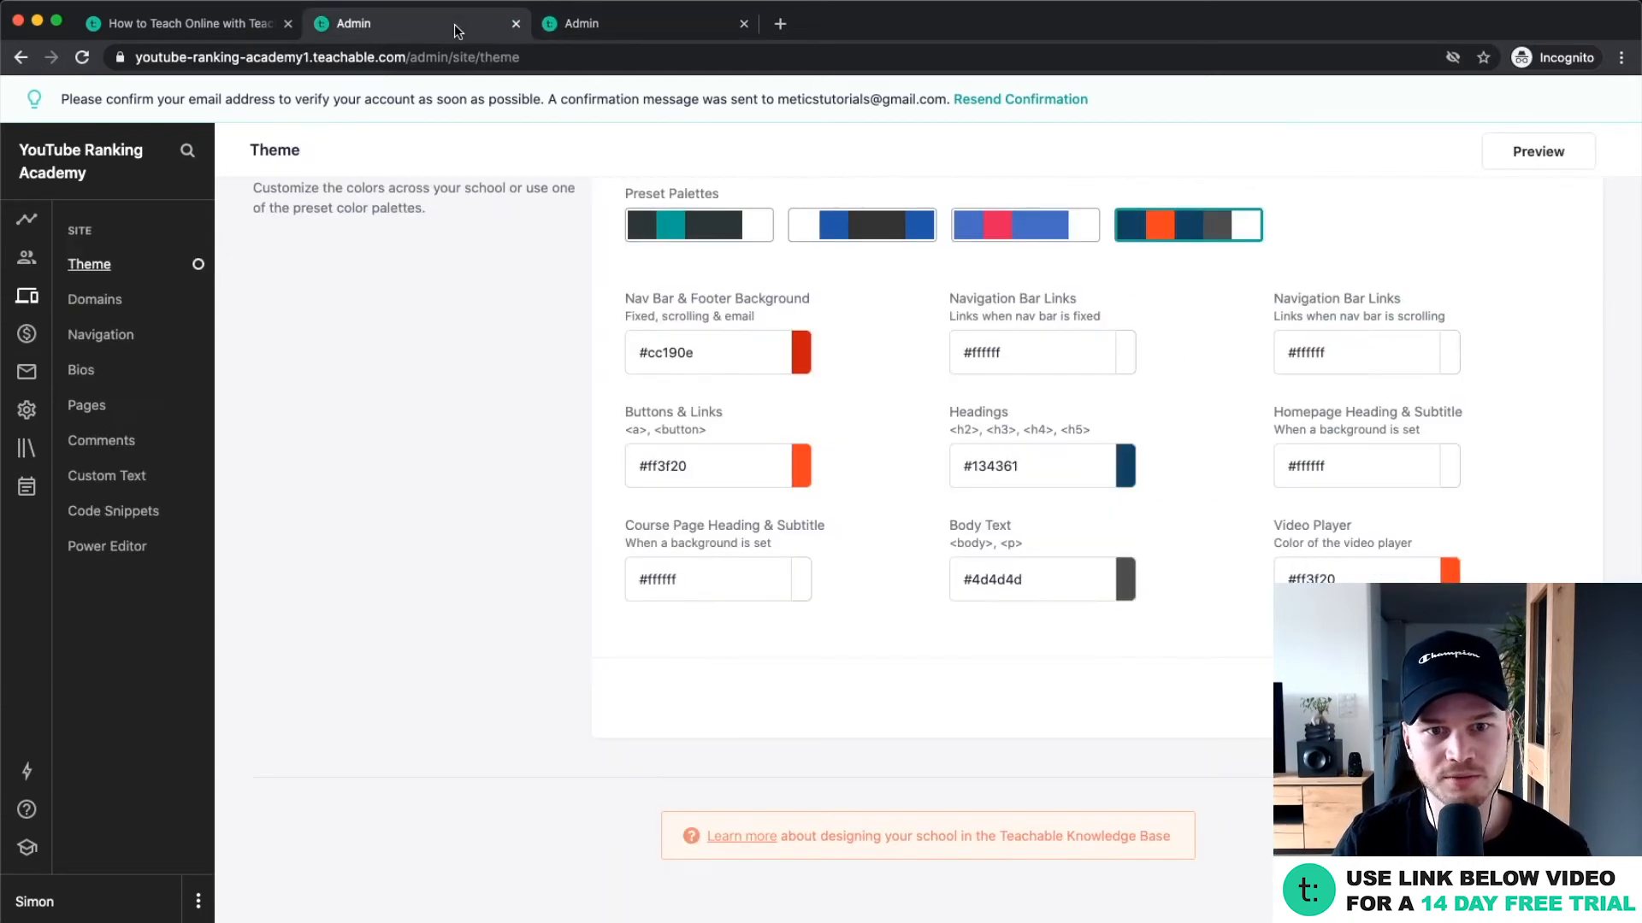
pyautogui.click(616, 23)
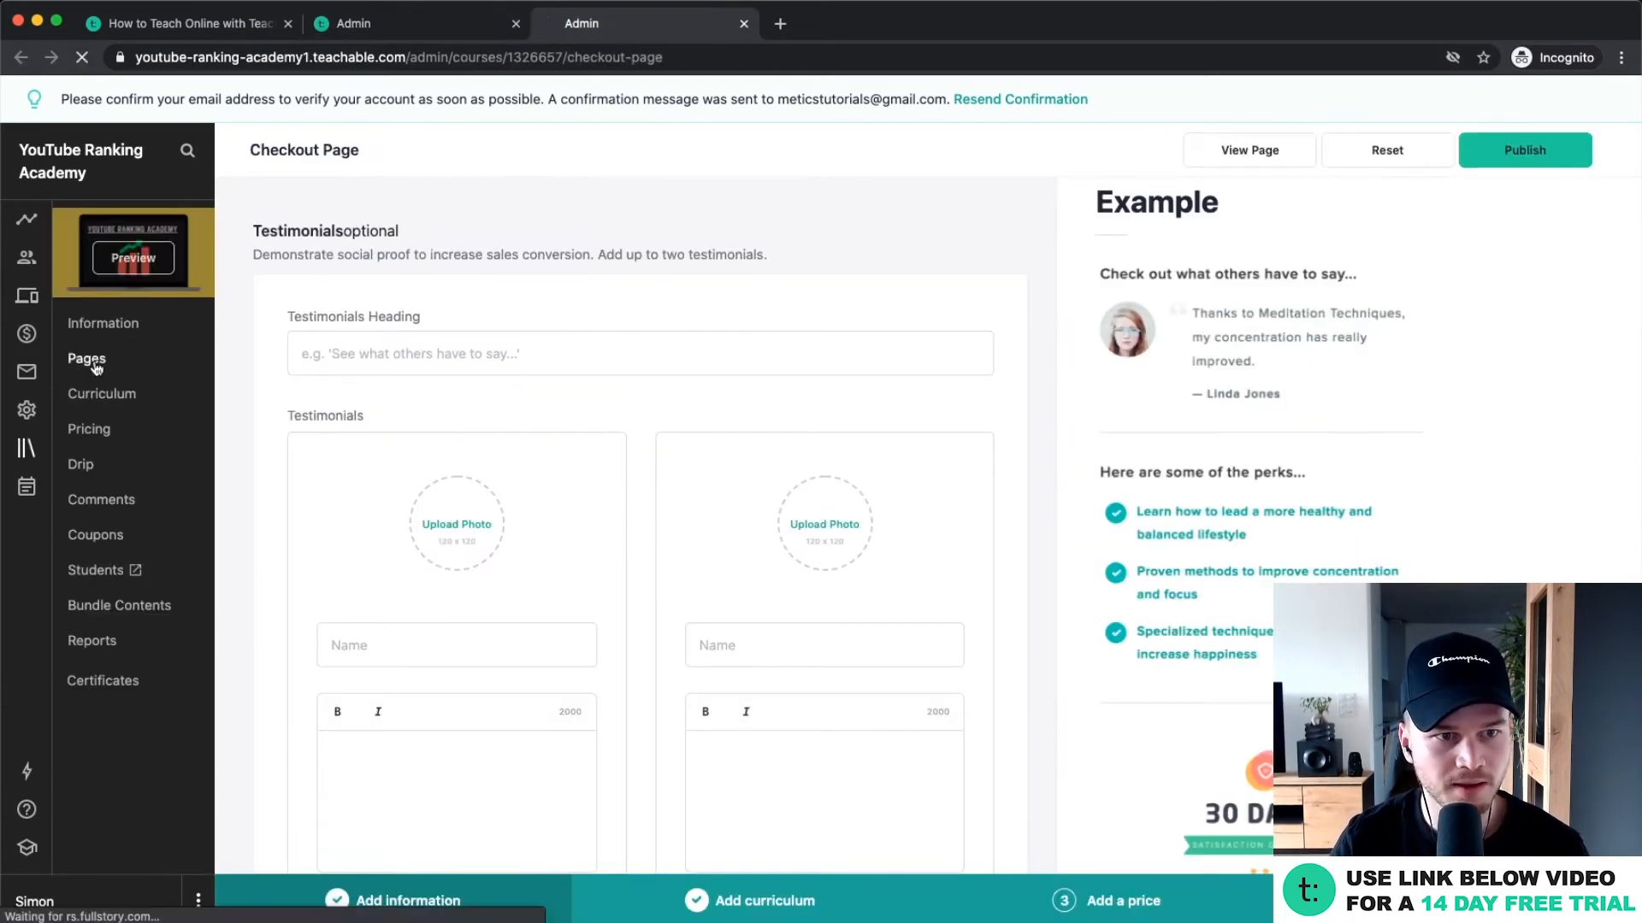
pyautogui.click(86, 358)
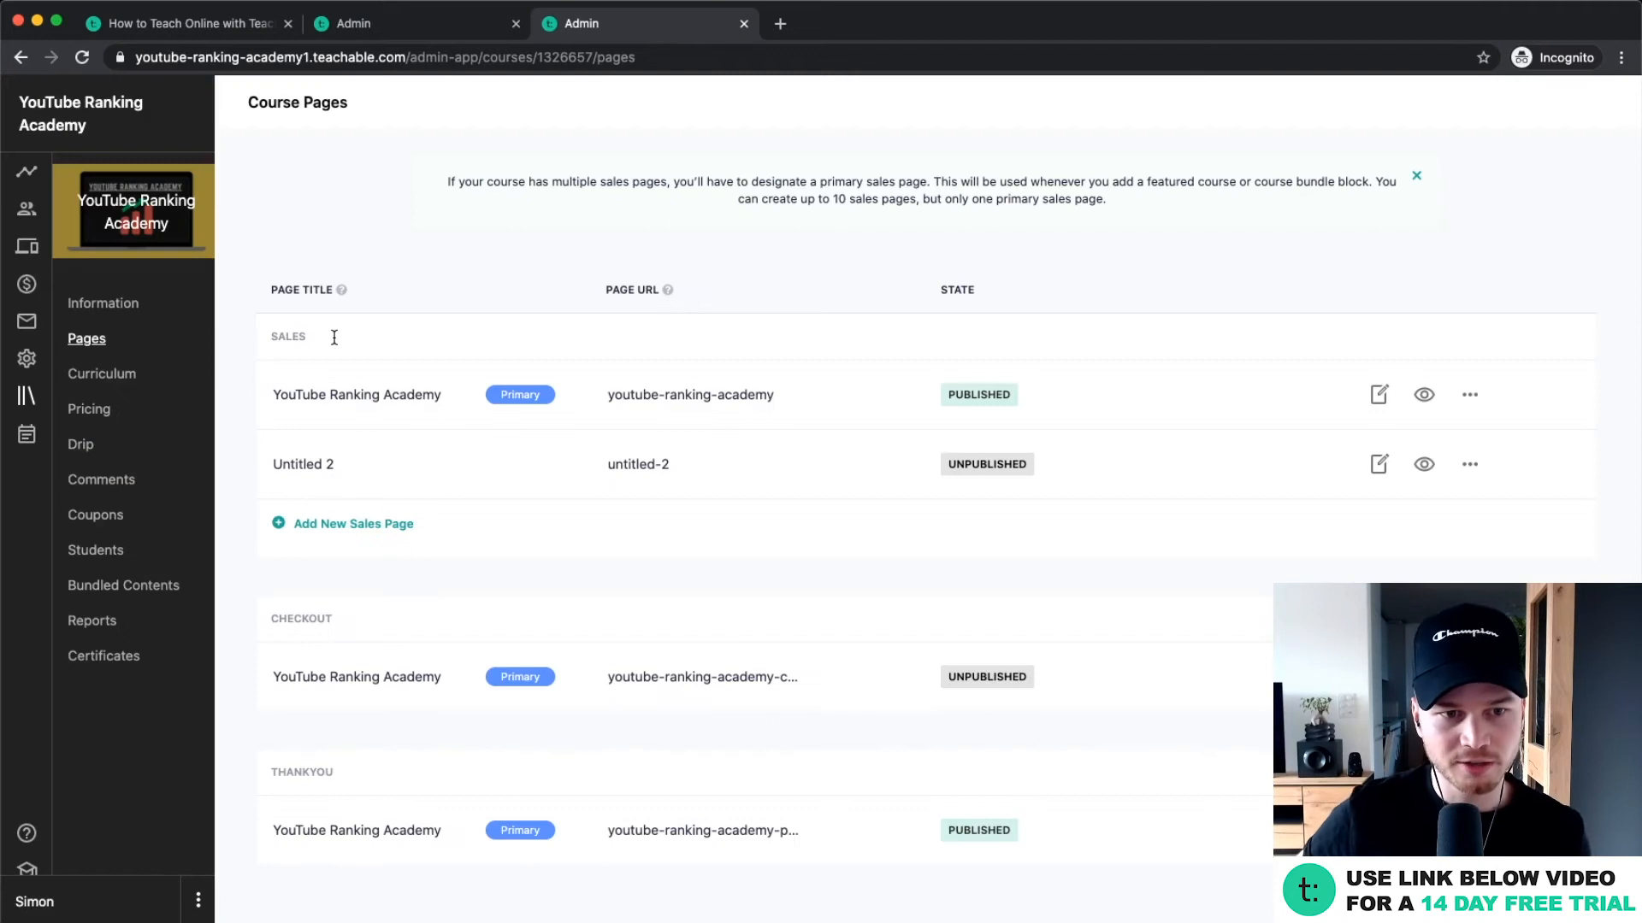
pyautogui.scroll(-1, 484, 546)
pyautogui.scroll(4, 355, 628)
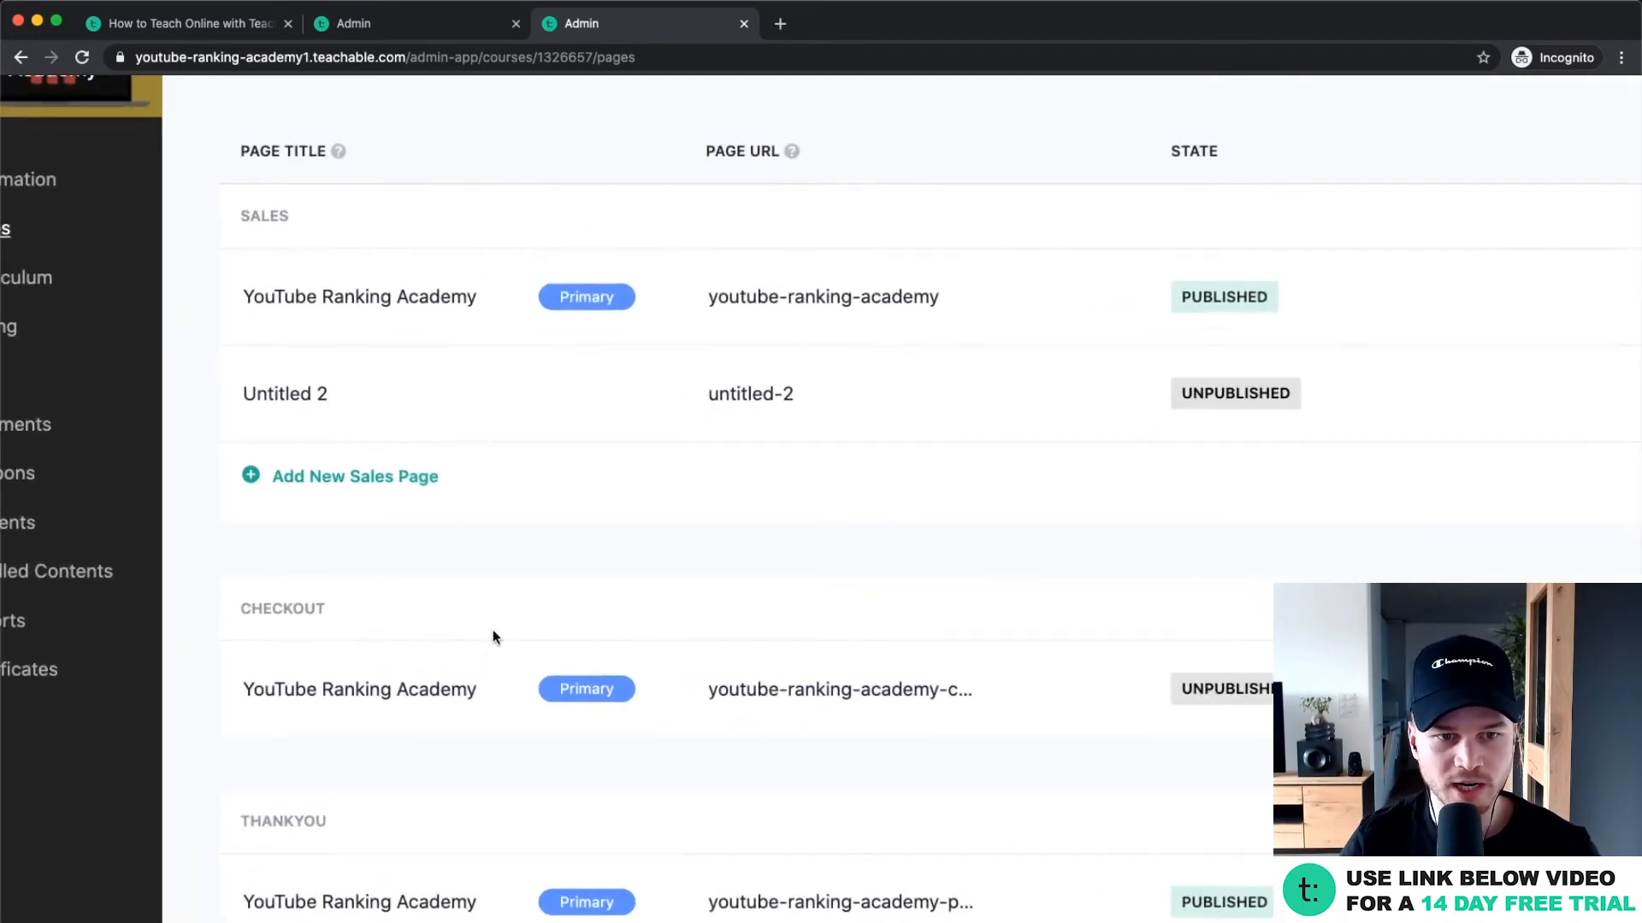
pyautogui.hscroll(6, 1334, 690)
pyautogui.click(1359, 689)
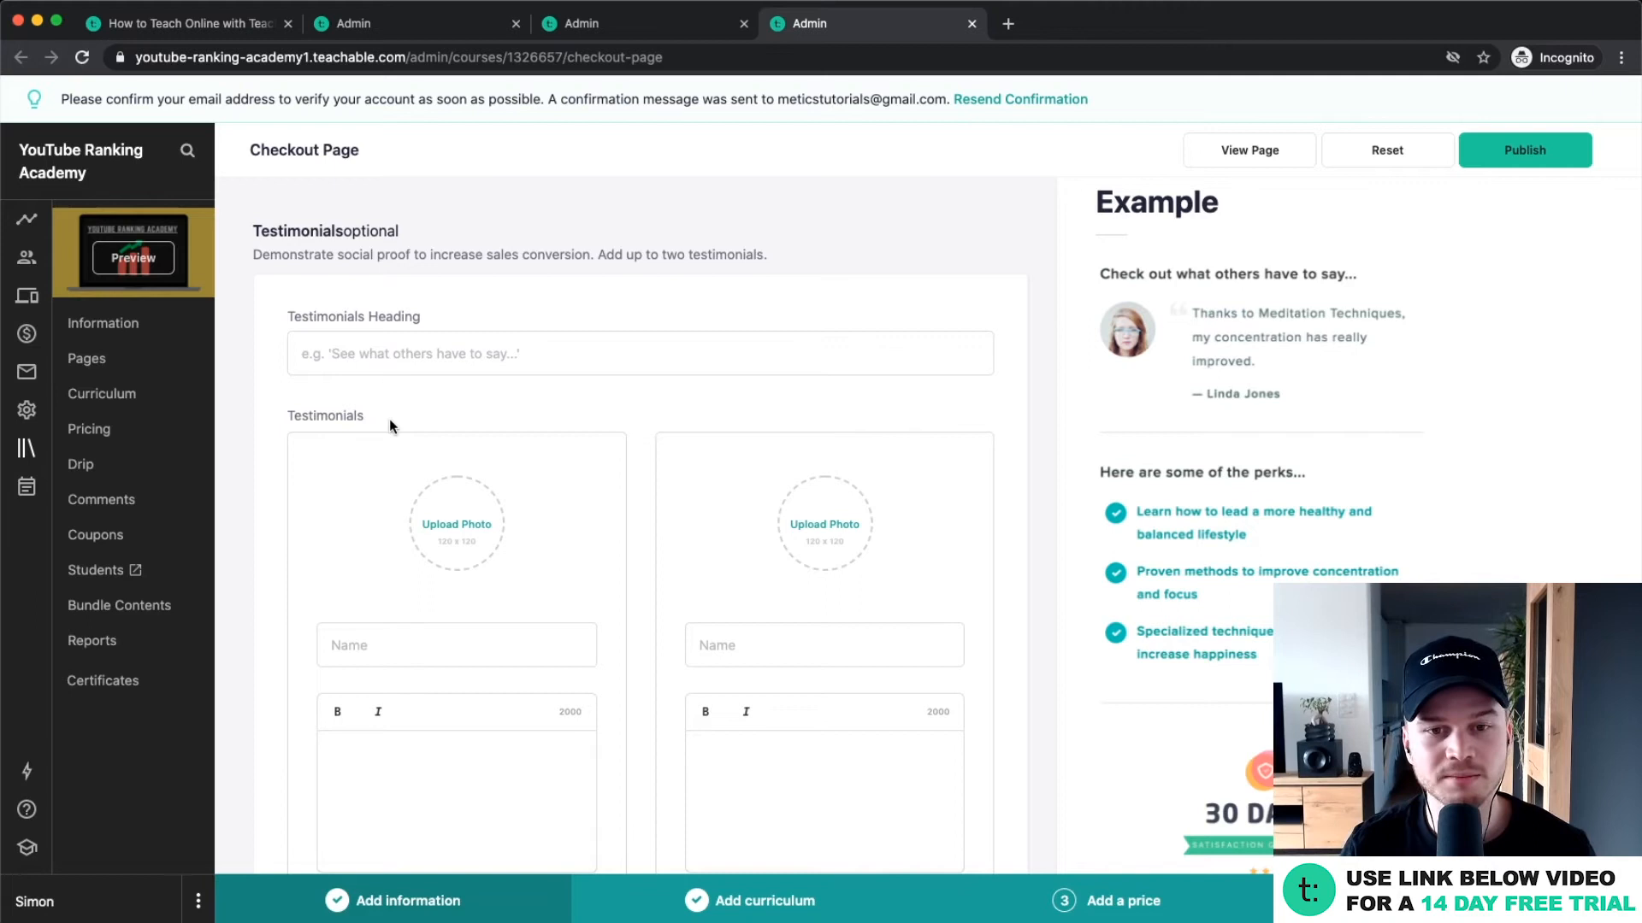
# Copy the course checkout page URL and load it in a new browser tab.
pyautogui.scroll(-1, 377, 378)
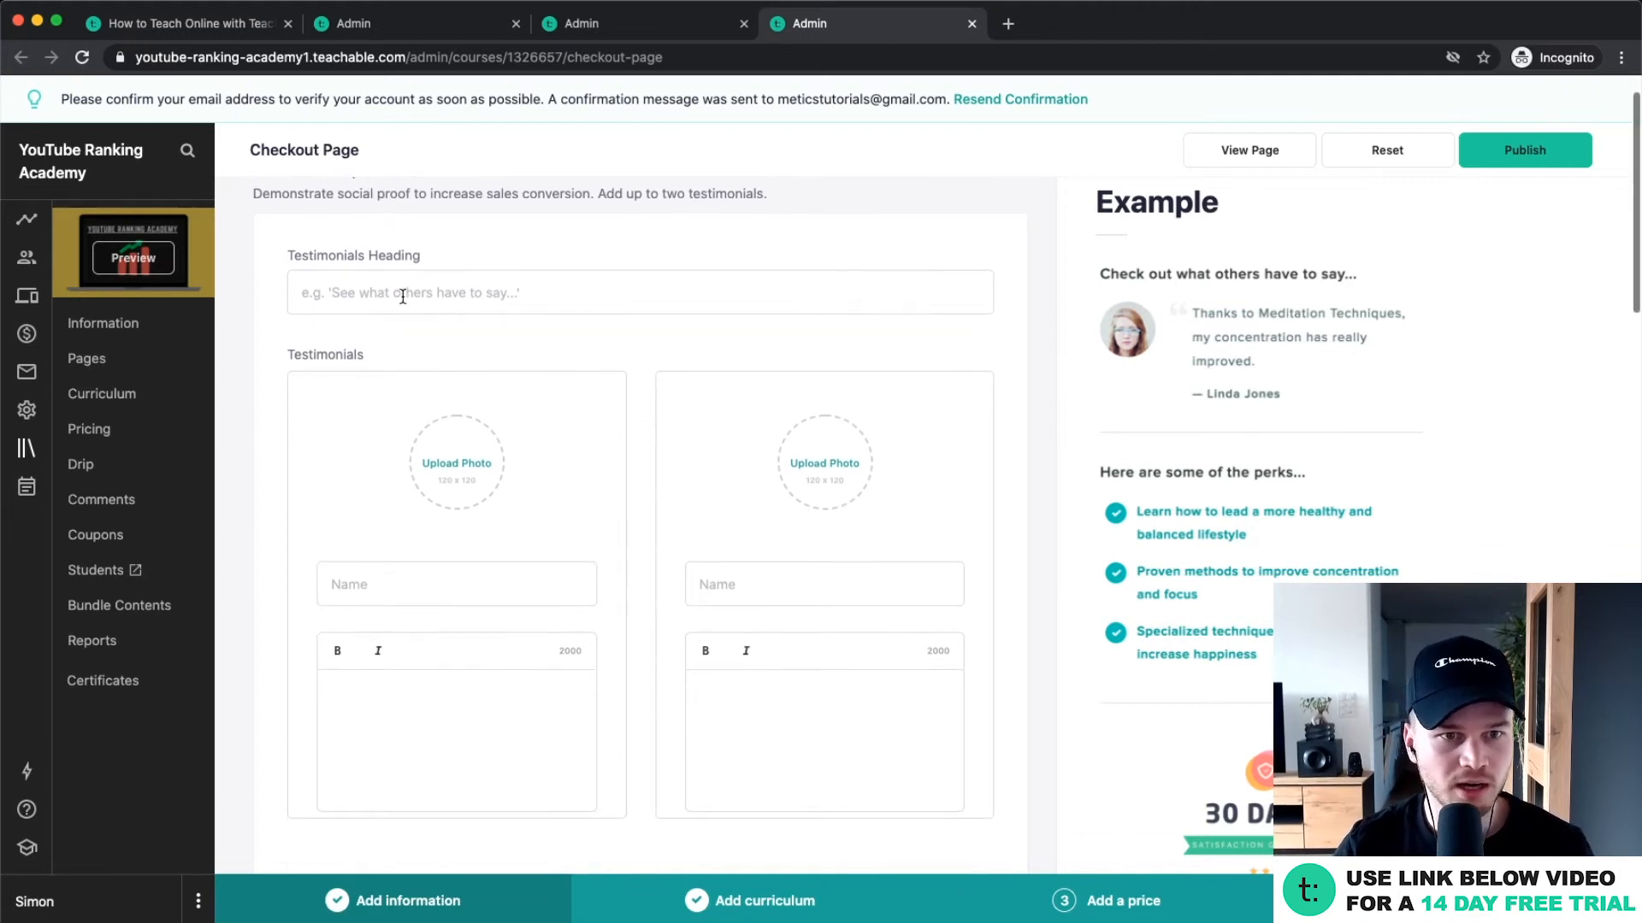
pyautogui.scroll(1, 419, 300)
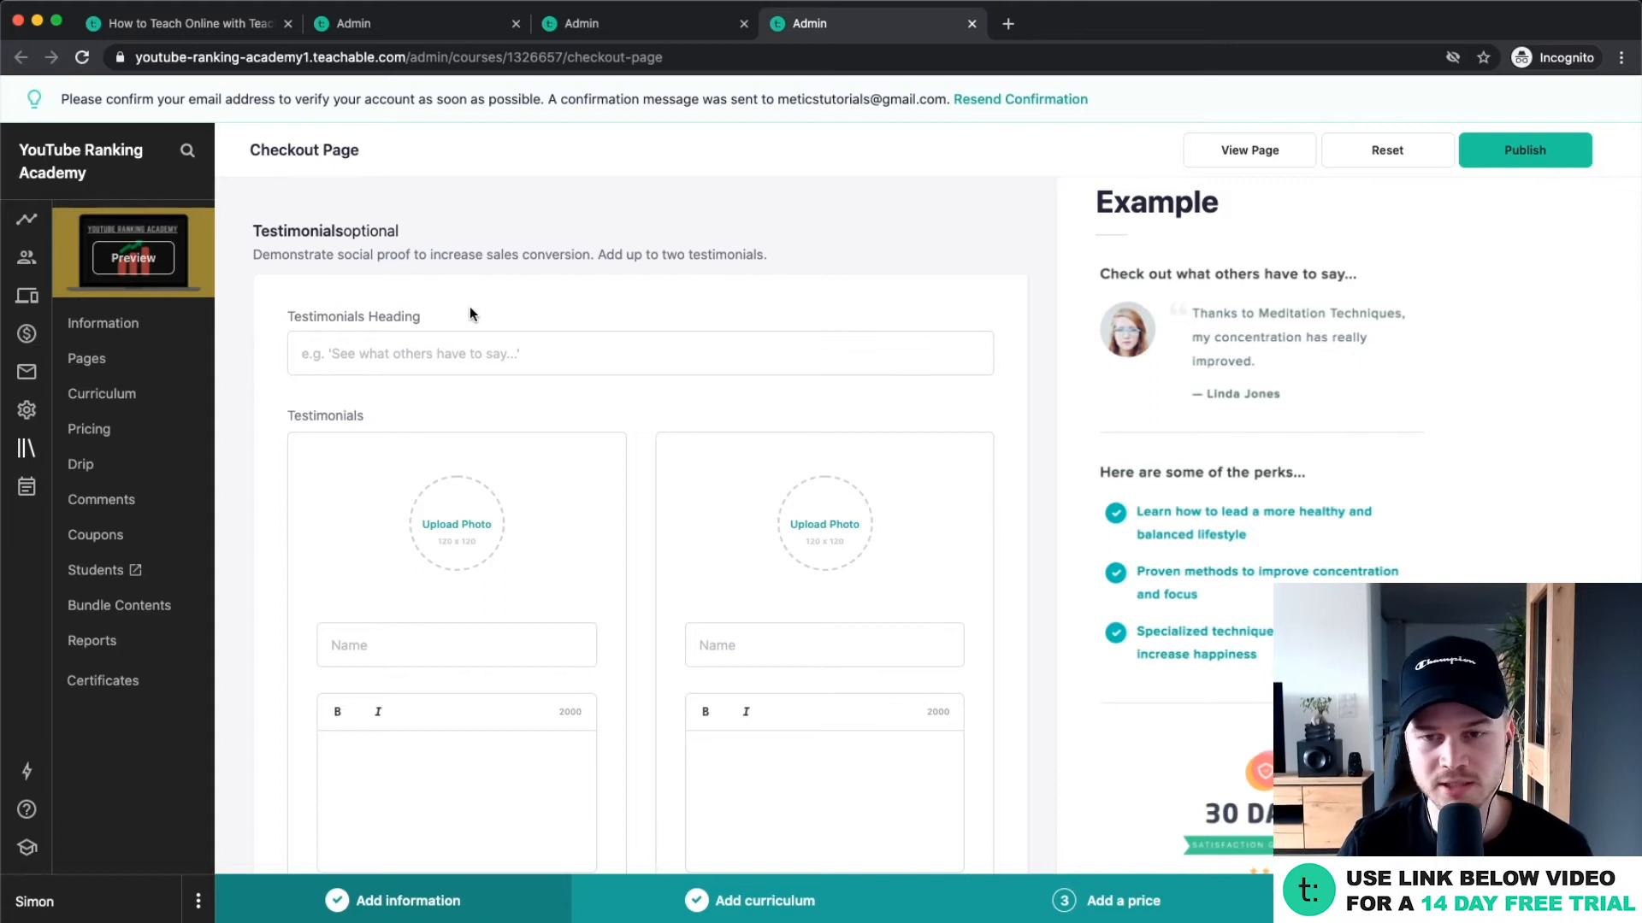
pyautogui.click(1249, 150)
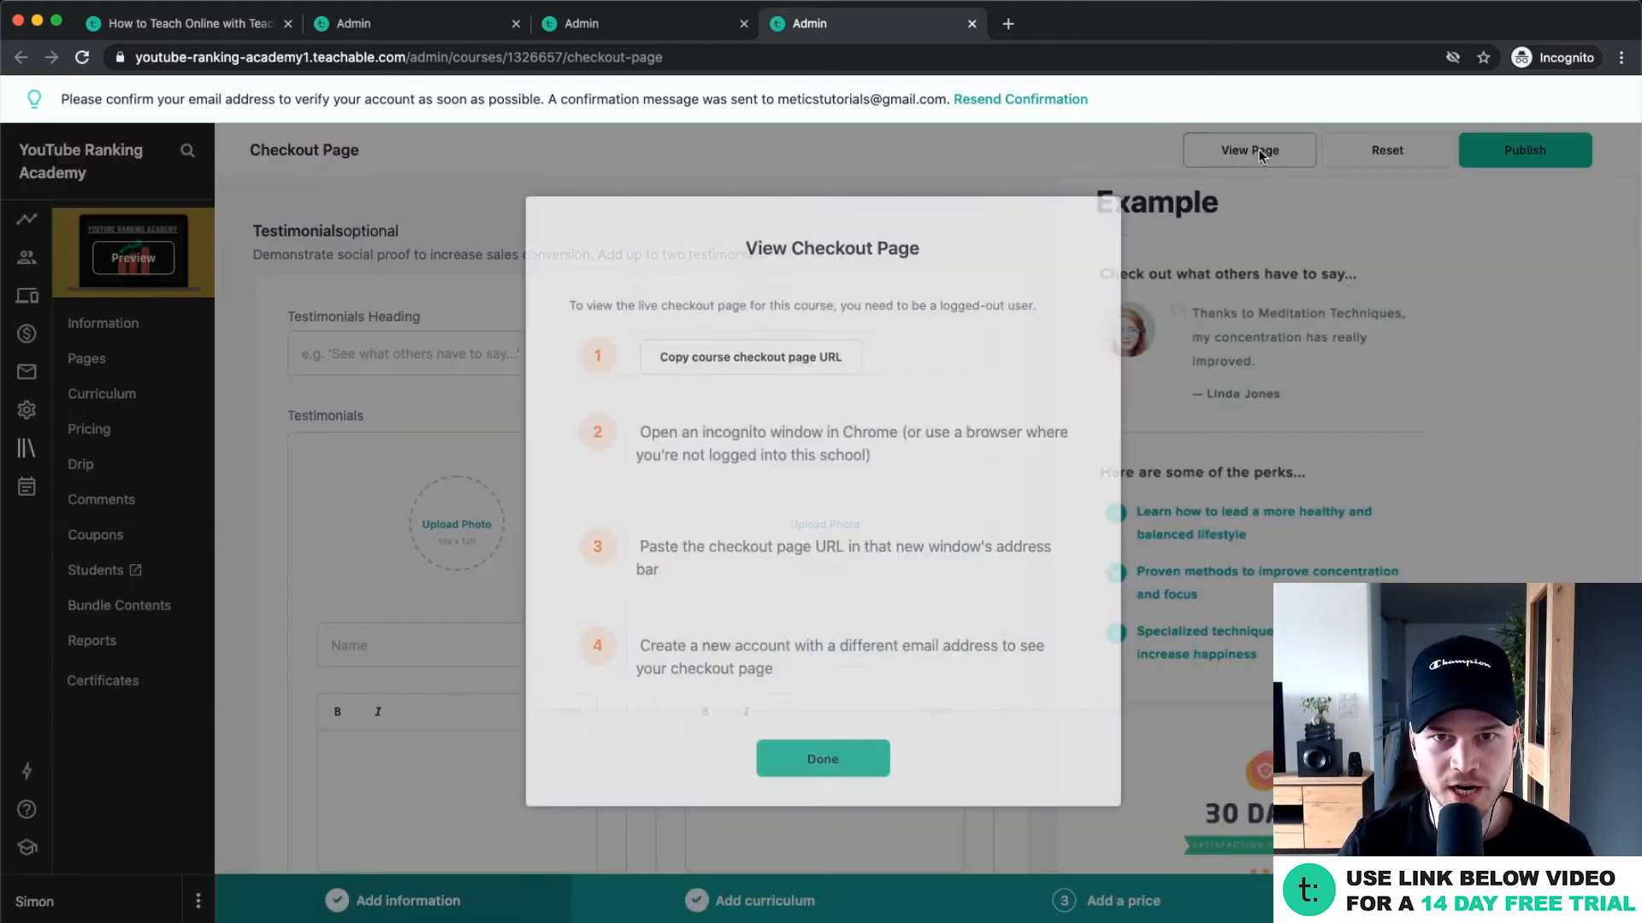
pyautogui.click(791, 264)
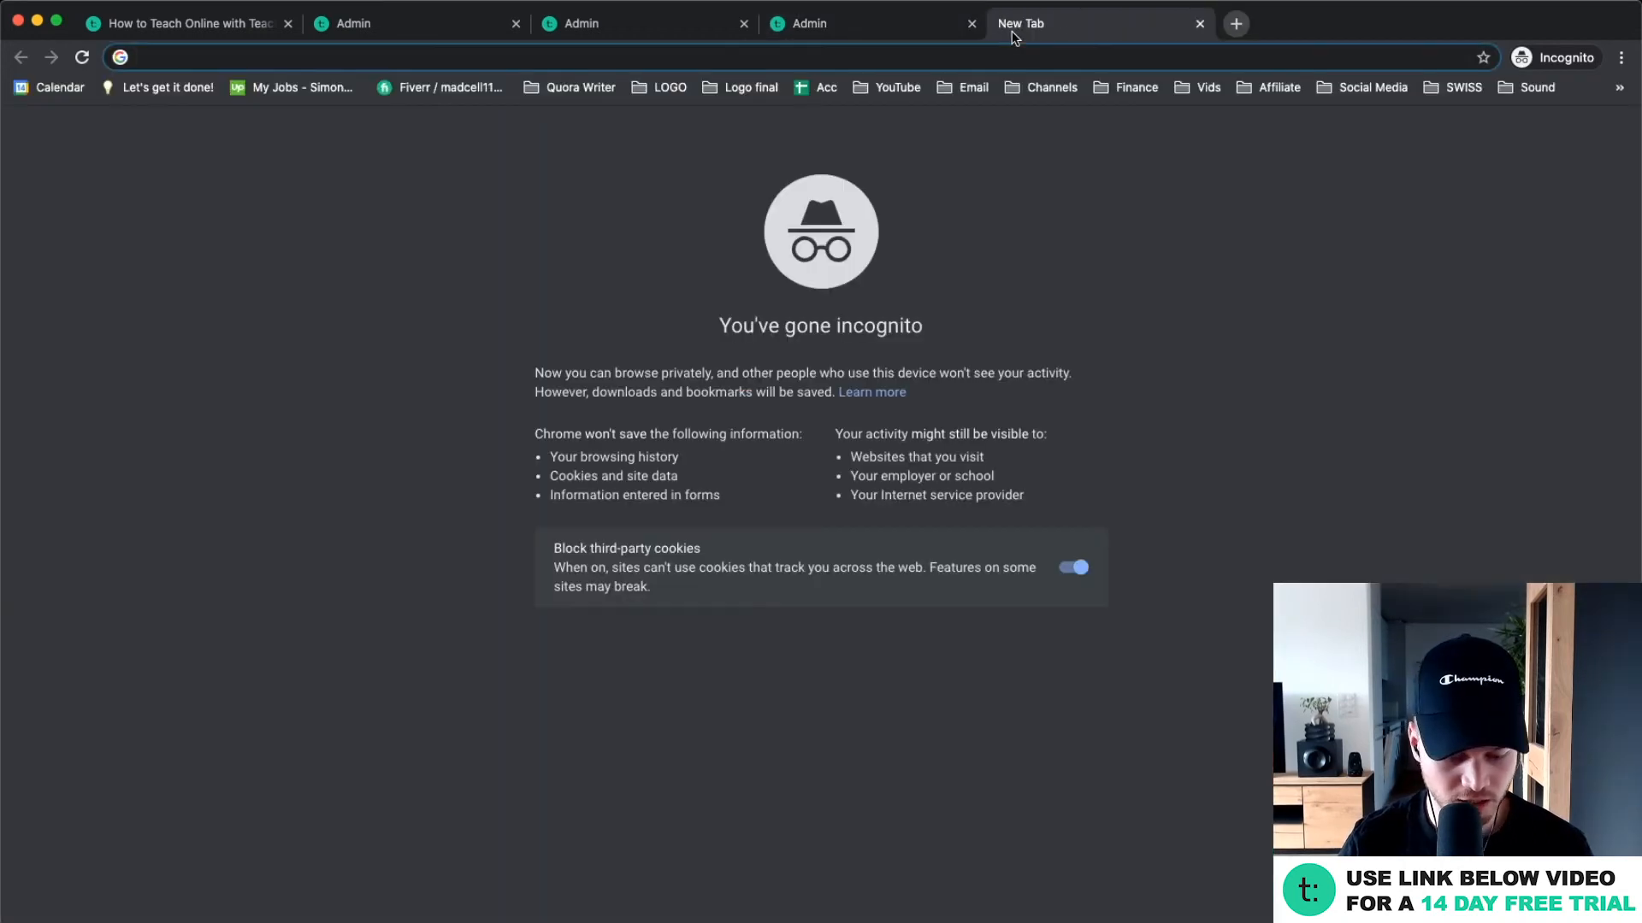
pyautogui.write('youtube-ranking-academy1.teachable.com/purchase?product_id=2897151')
pyautogui.press('Return')
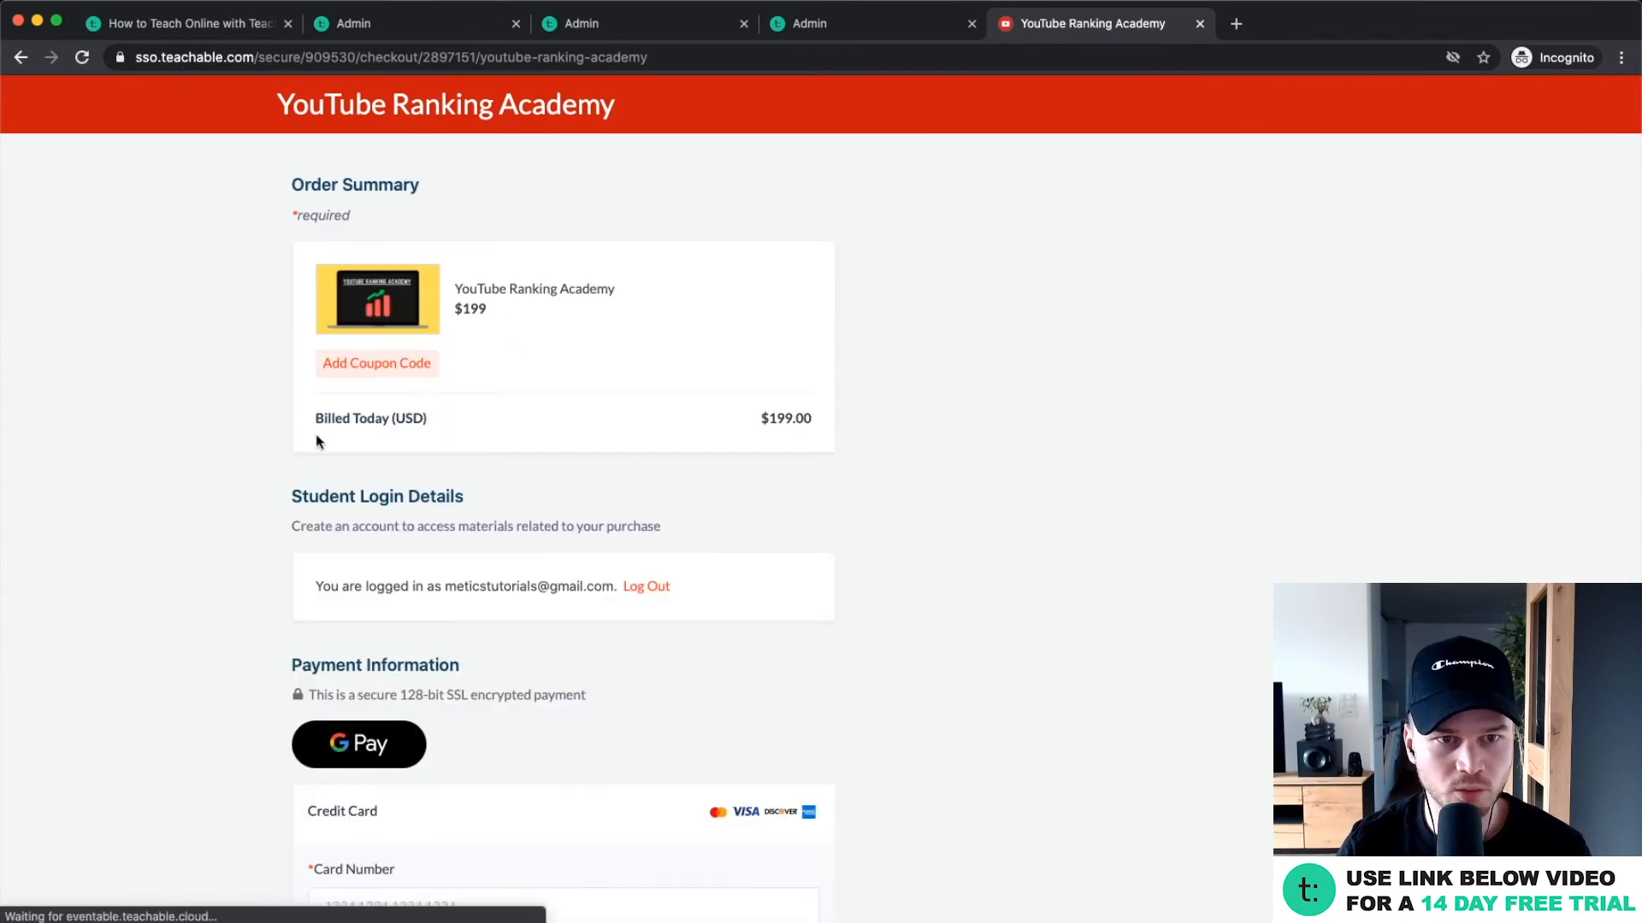
# Examine the live checkout page from order summary to billing address, close it, and dismiss the viewing instructions.
pyautogui.scroll(-6, 720, 432)
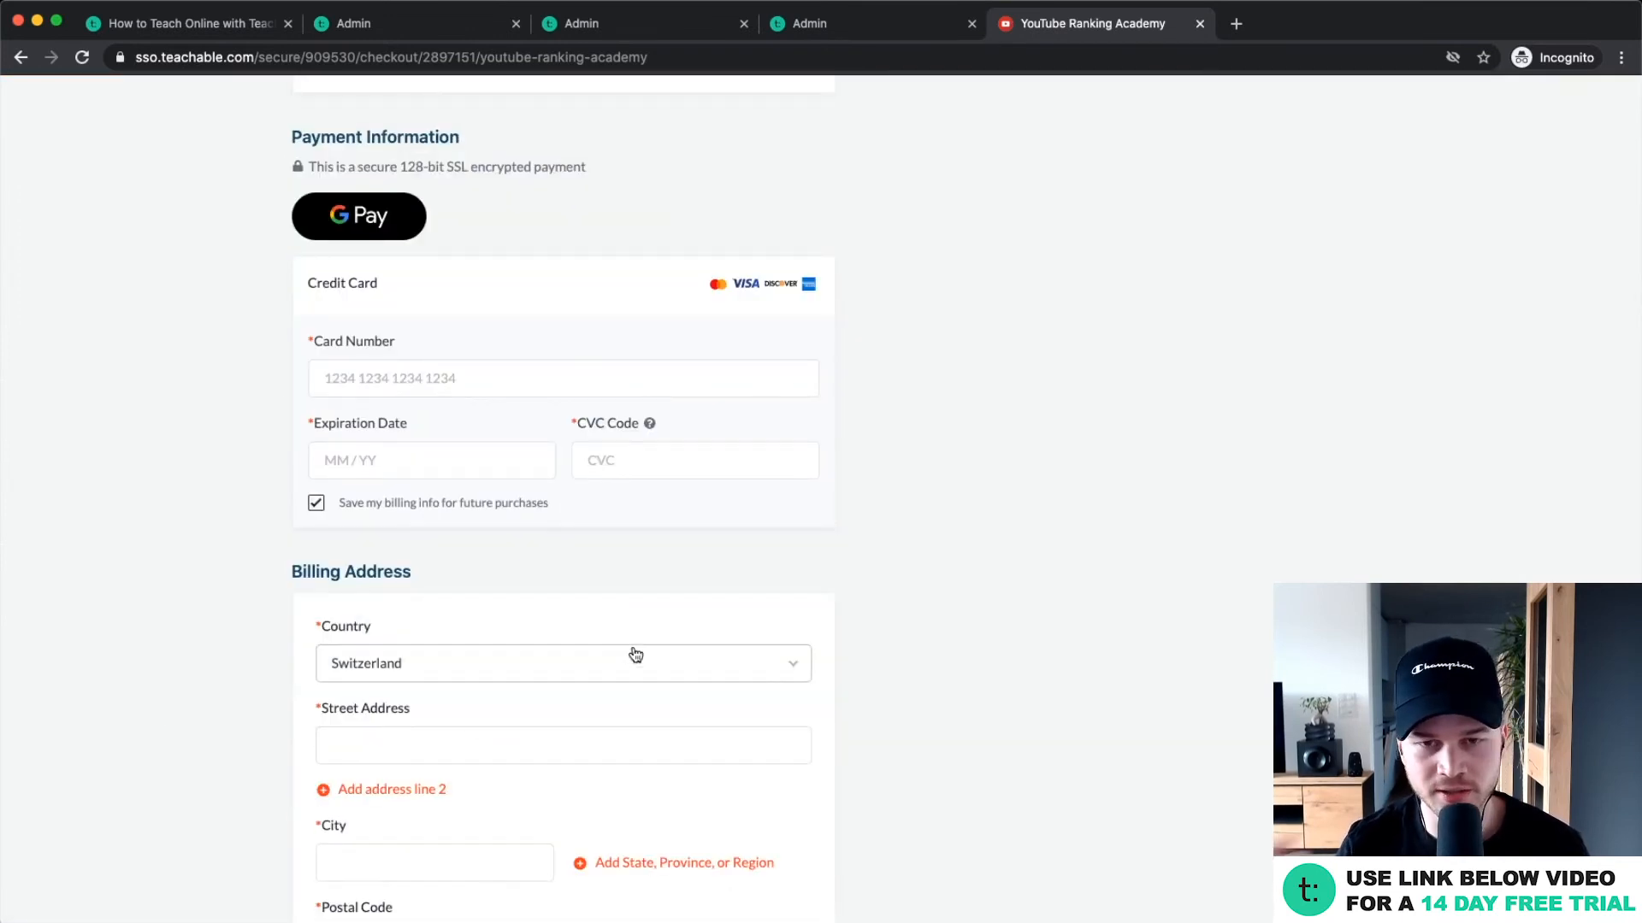
pyautogui.scroll(6, 635, 655)
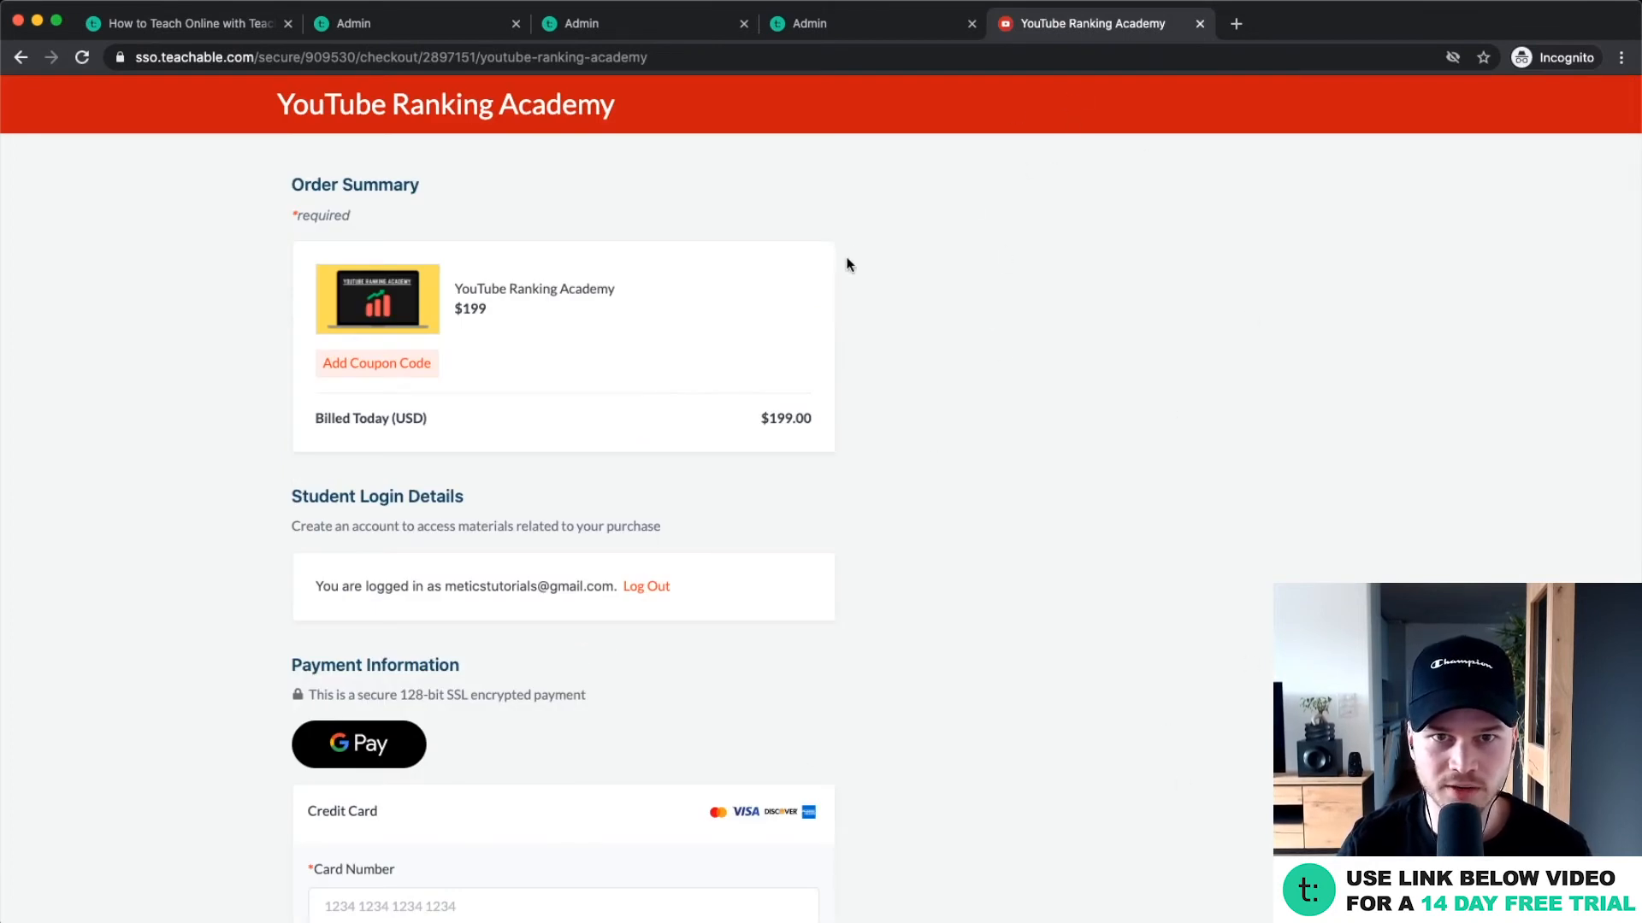
pyautogui.click(1200, 24)
pyautogui.click(823, 907)
# Set the checkout page's testimonials heading to "See what others are saying...".
pyautogui.click(409, 358)
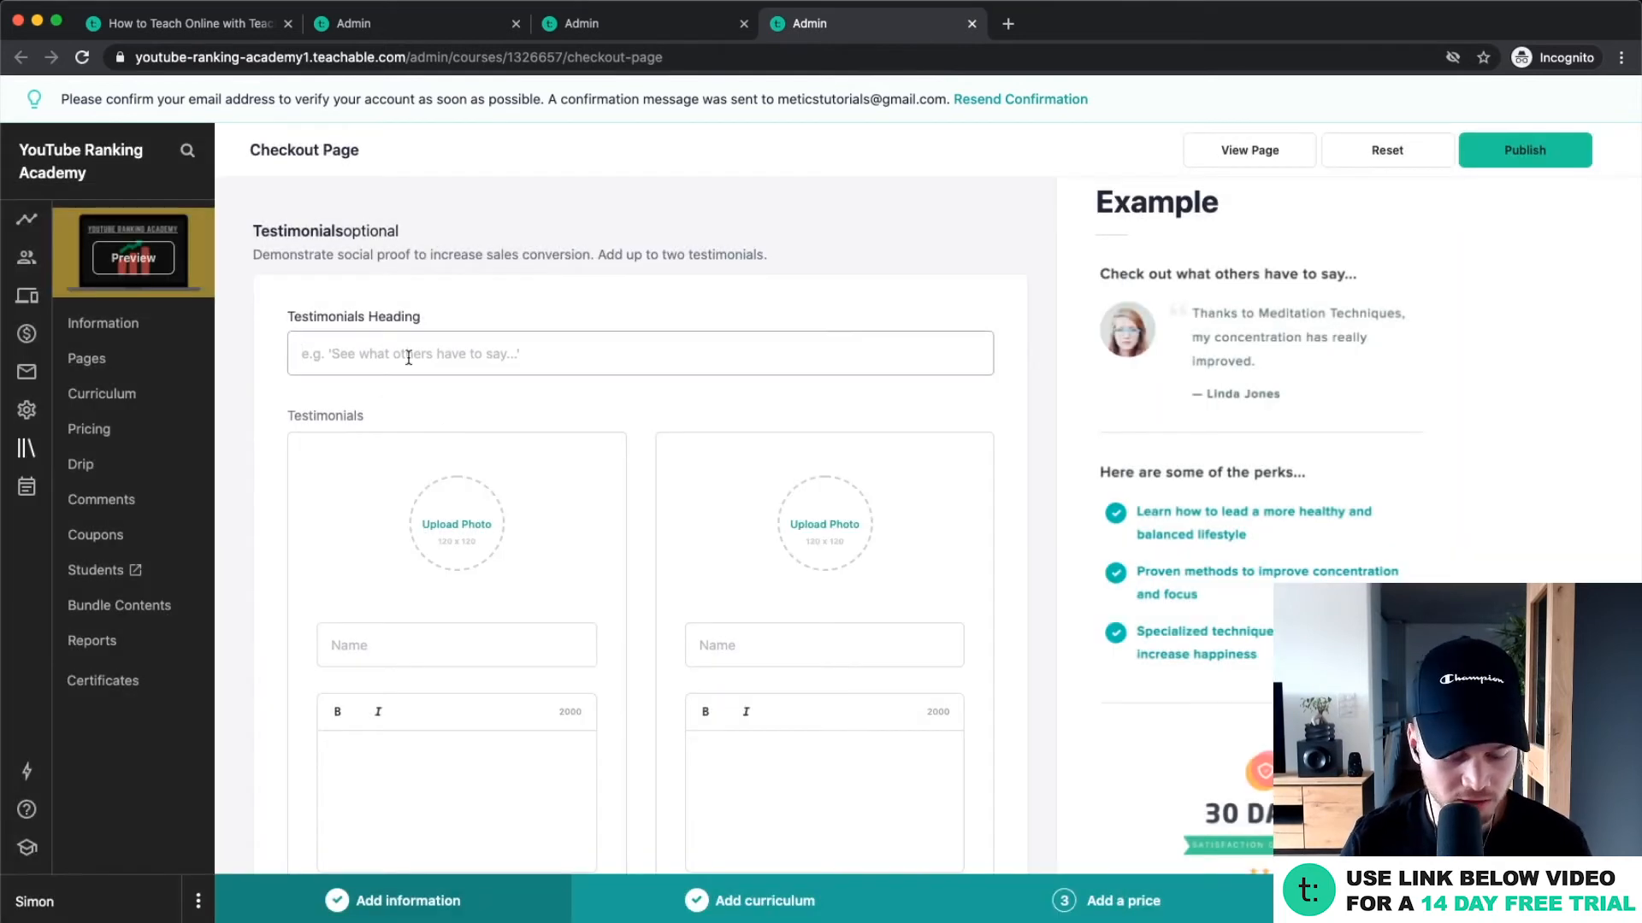
pyautogui.write('See')
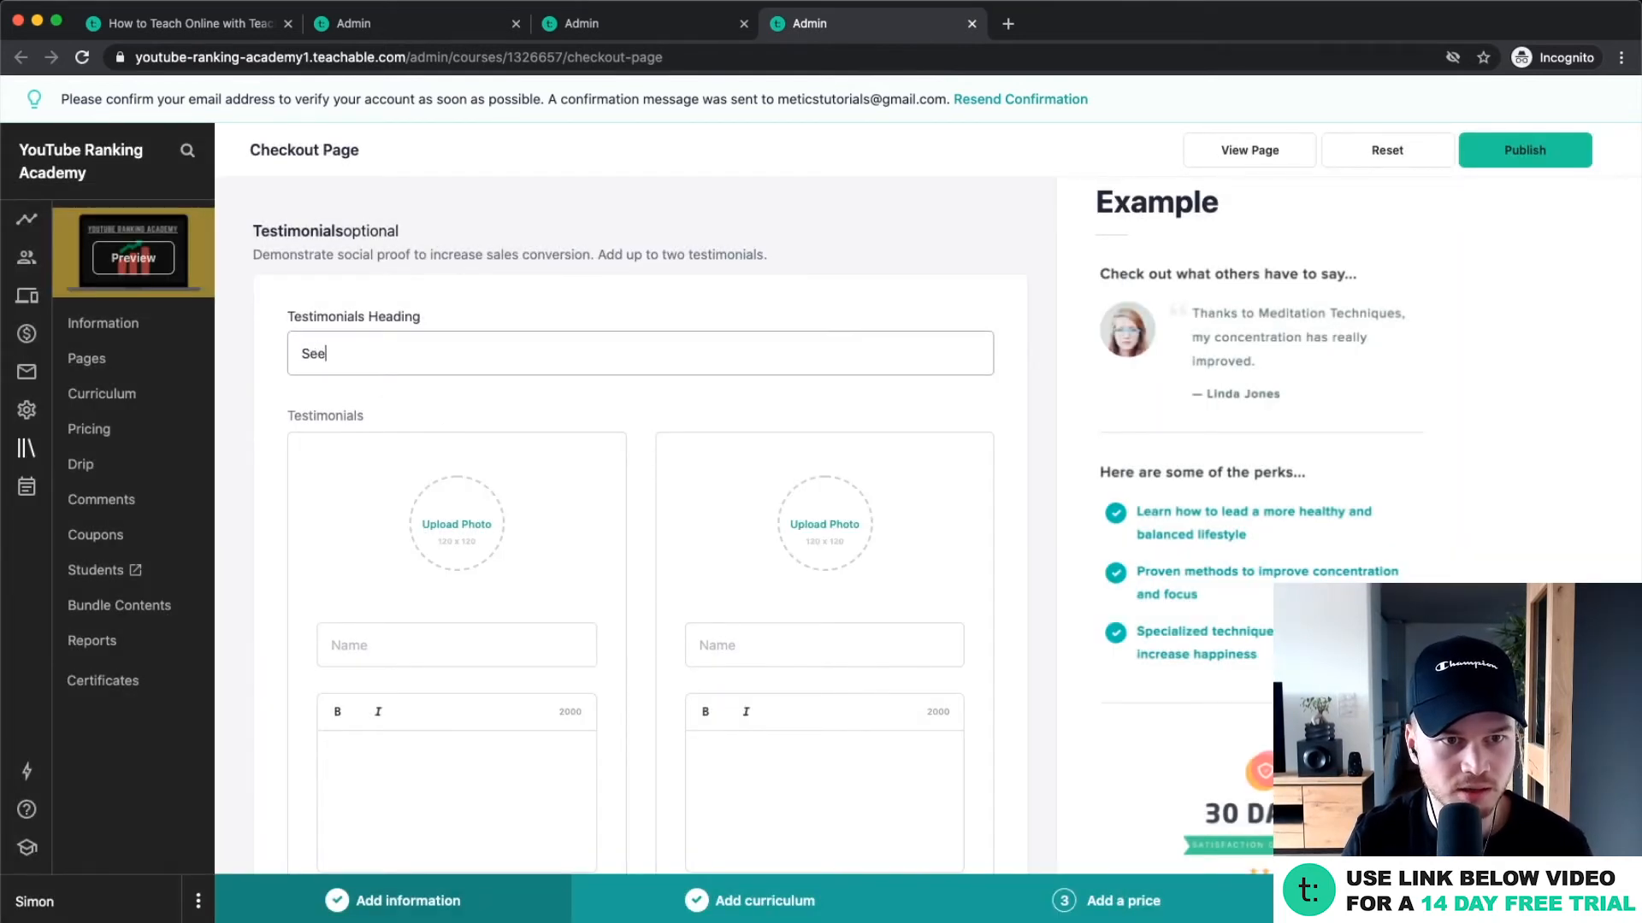
pyautogui.write(' what')
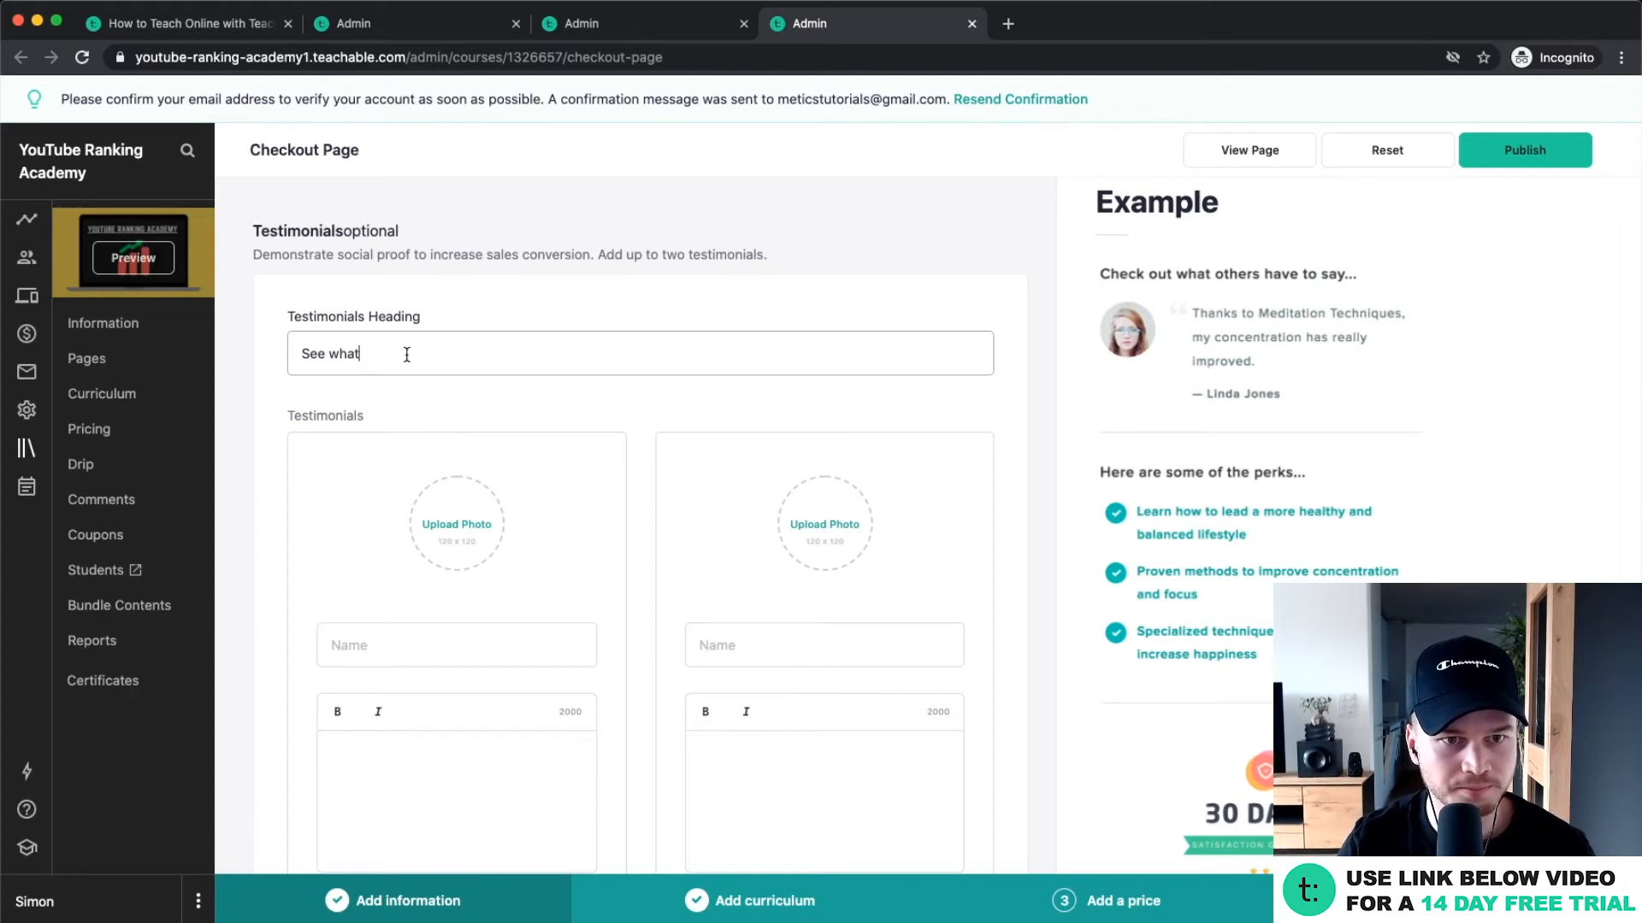
pyautogui.write(' others are saying...')
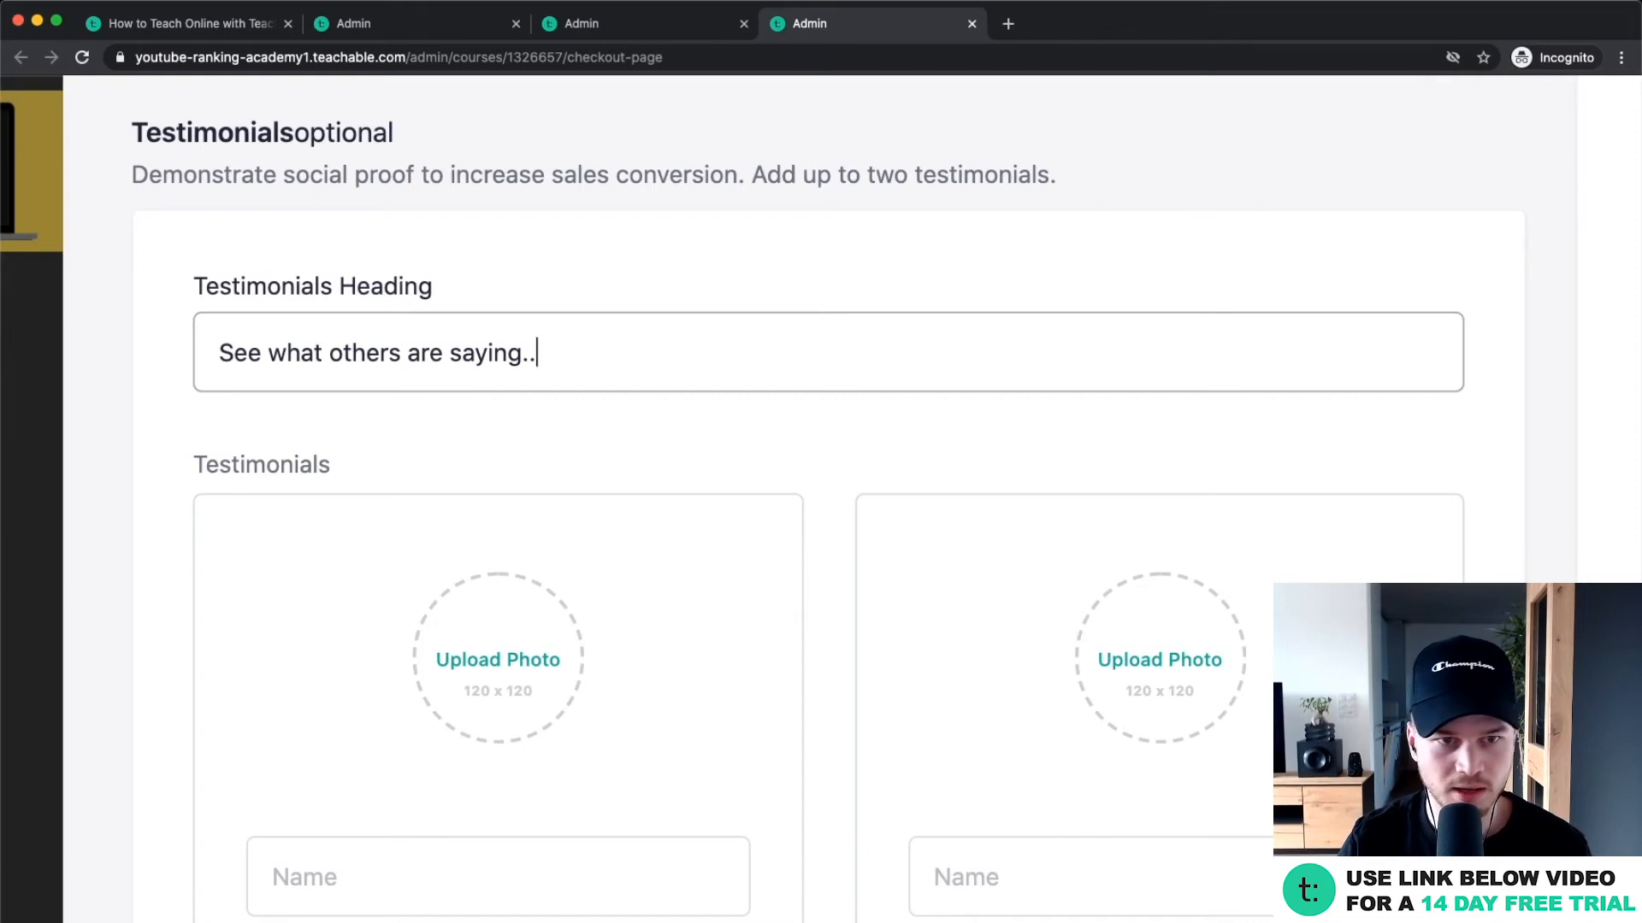
# Upload the first testimonial's photo from the Testimonials folder inside Teachable Tutorial.
pyautogui.scroll(-5, 542, 641)
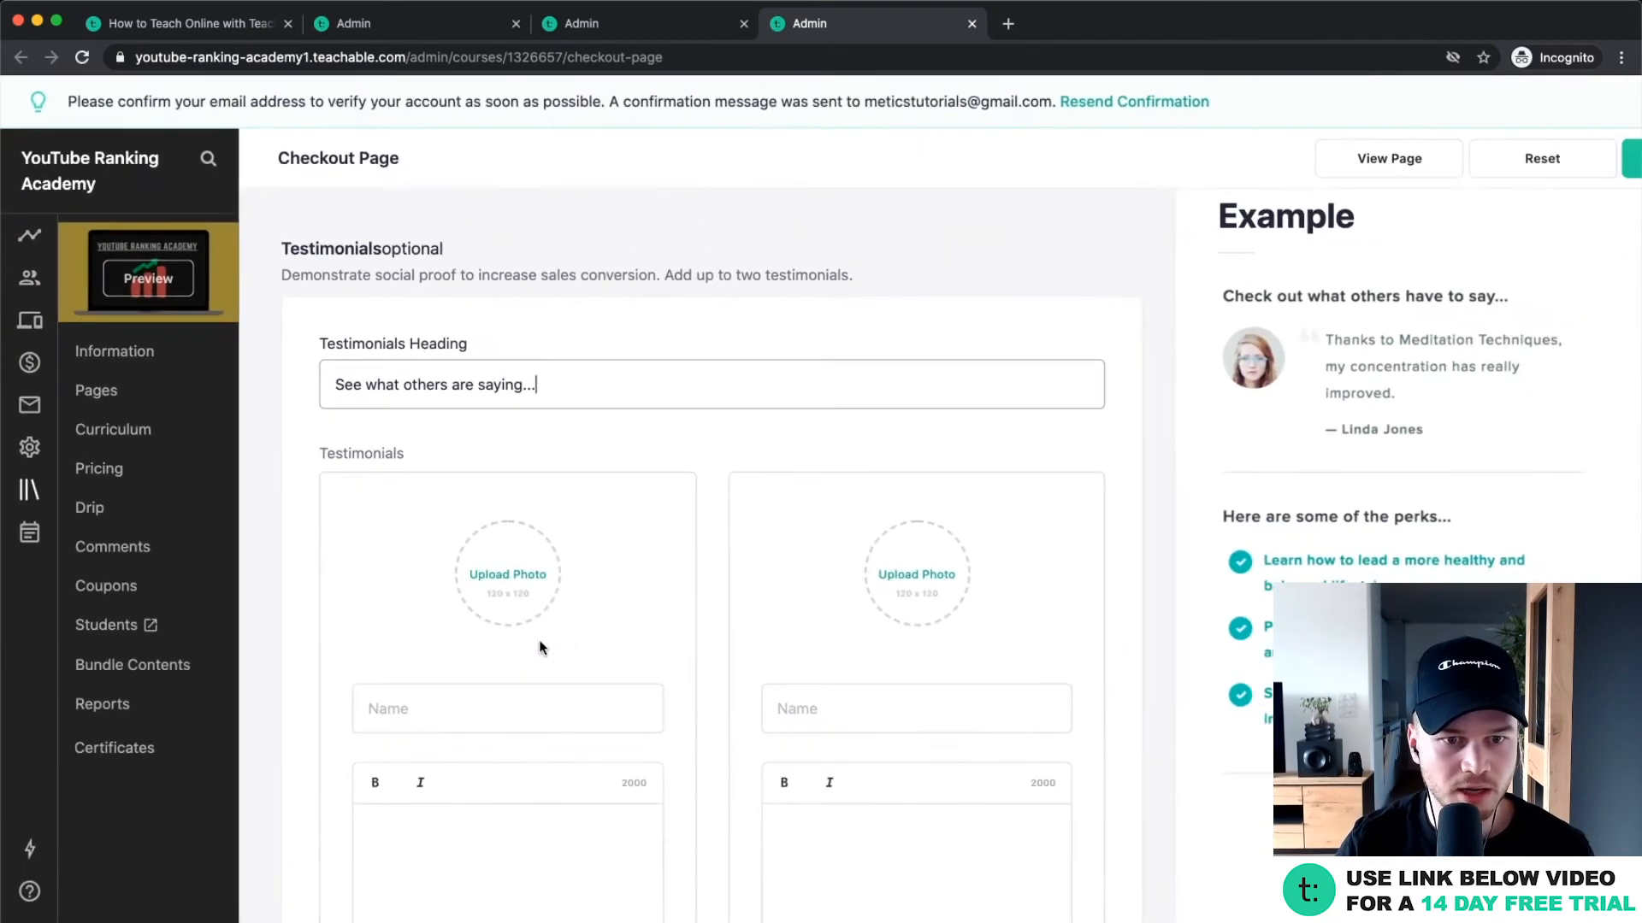
pyautogui.scroll(-2, 538, 643)
pyautogui.scroll(-3, 536, 643)
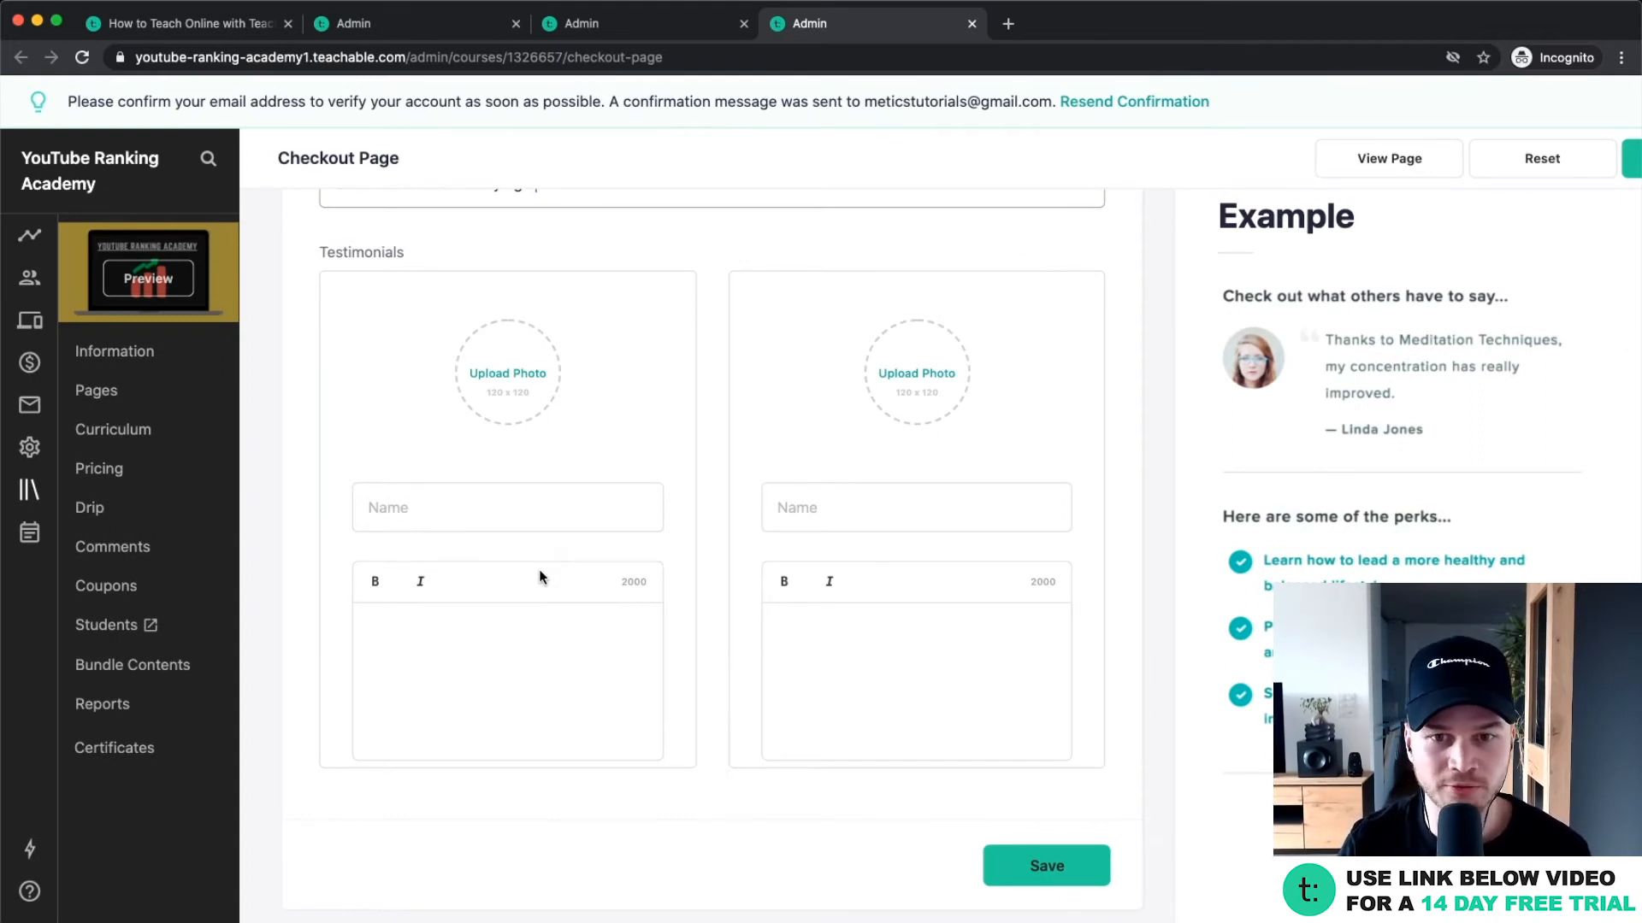
pyautogui.click(514, 386)
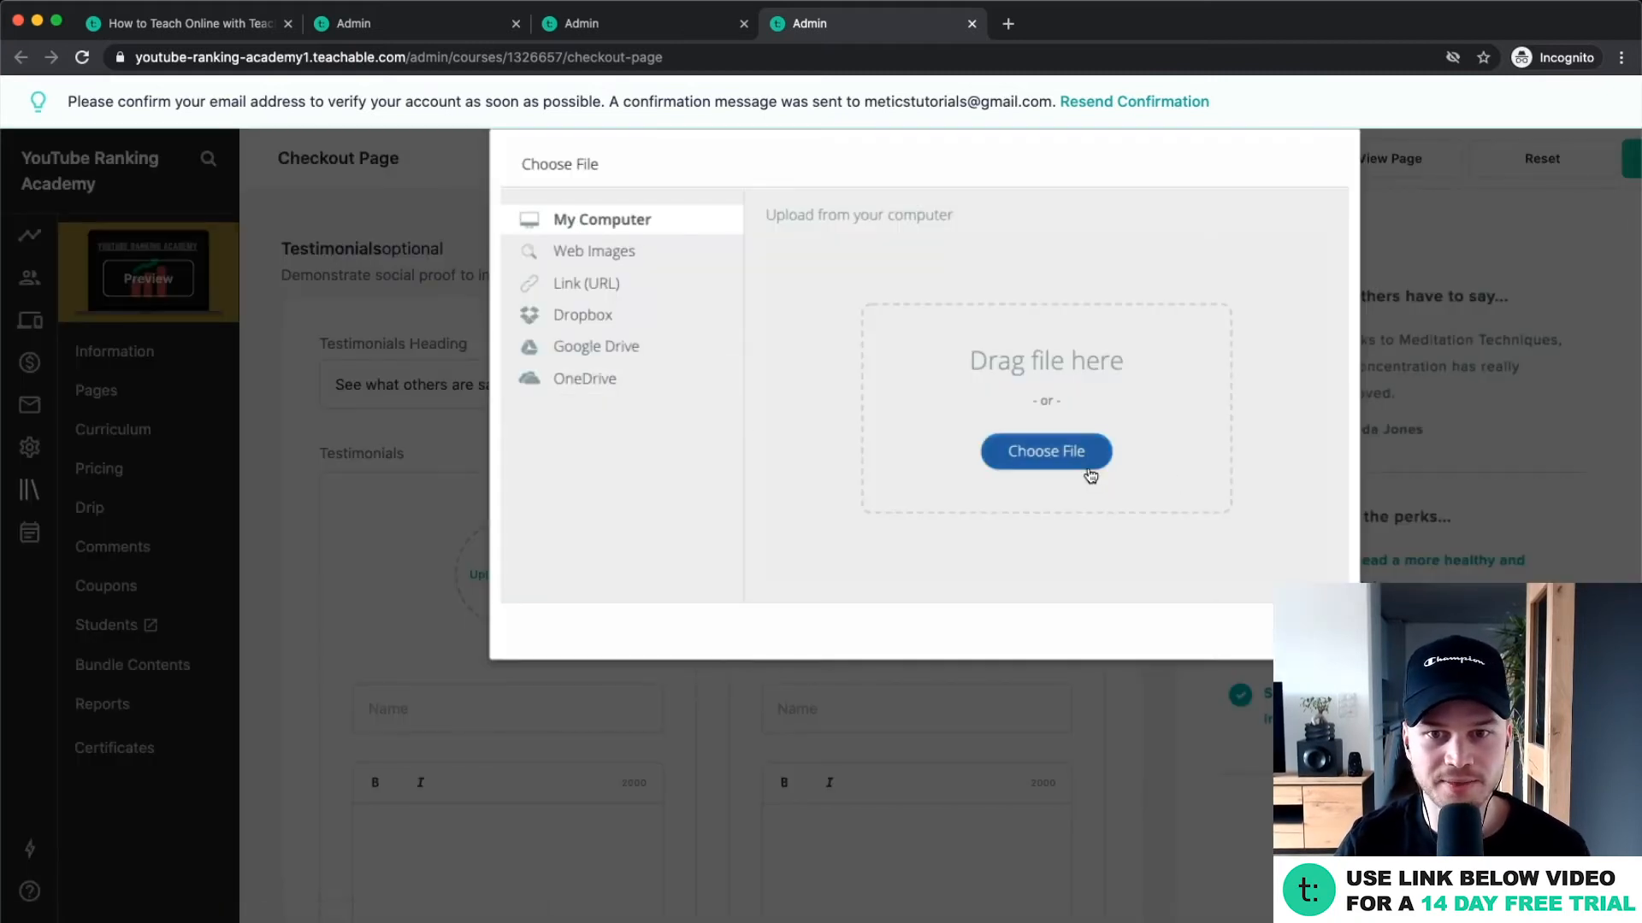
pyautogui.click(1090, 476)
pyautogui.click(821, 91)
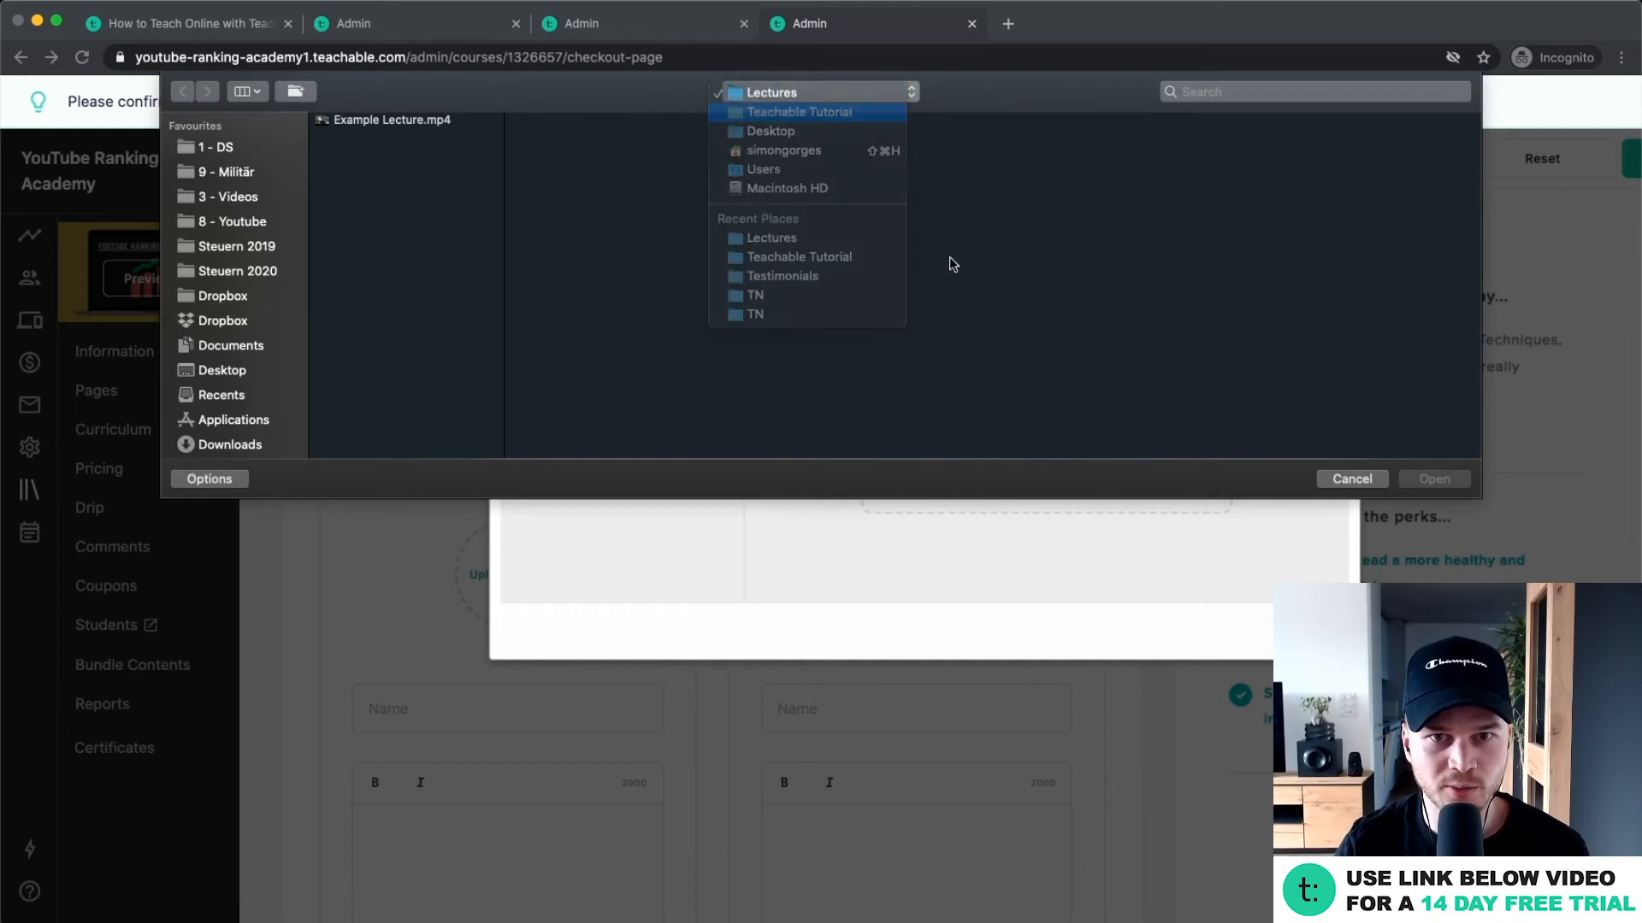
pyautogui.click(799, 257)
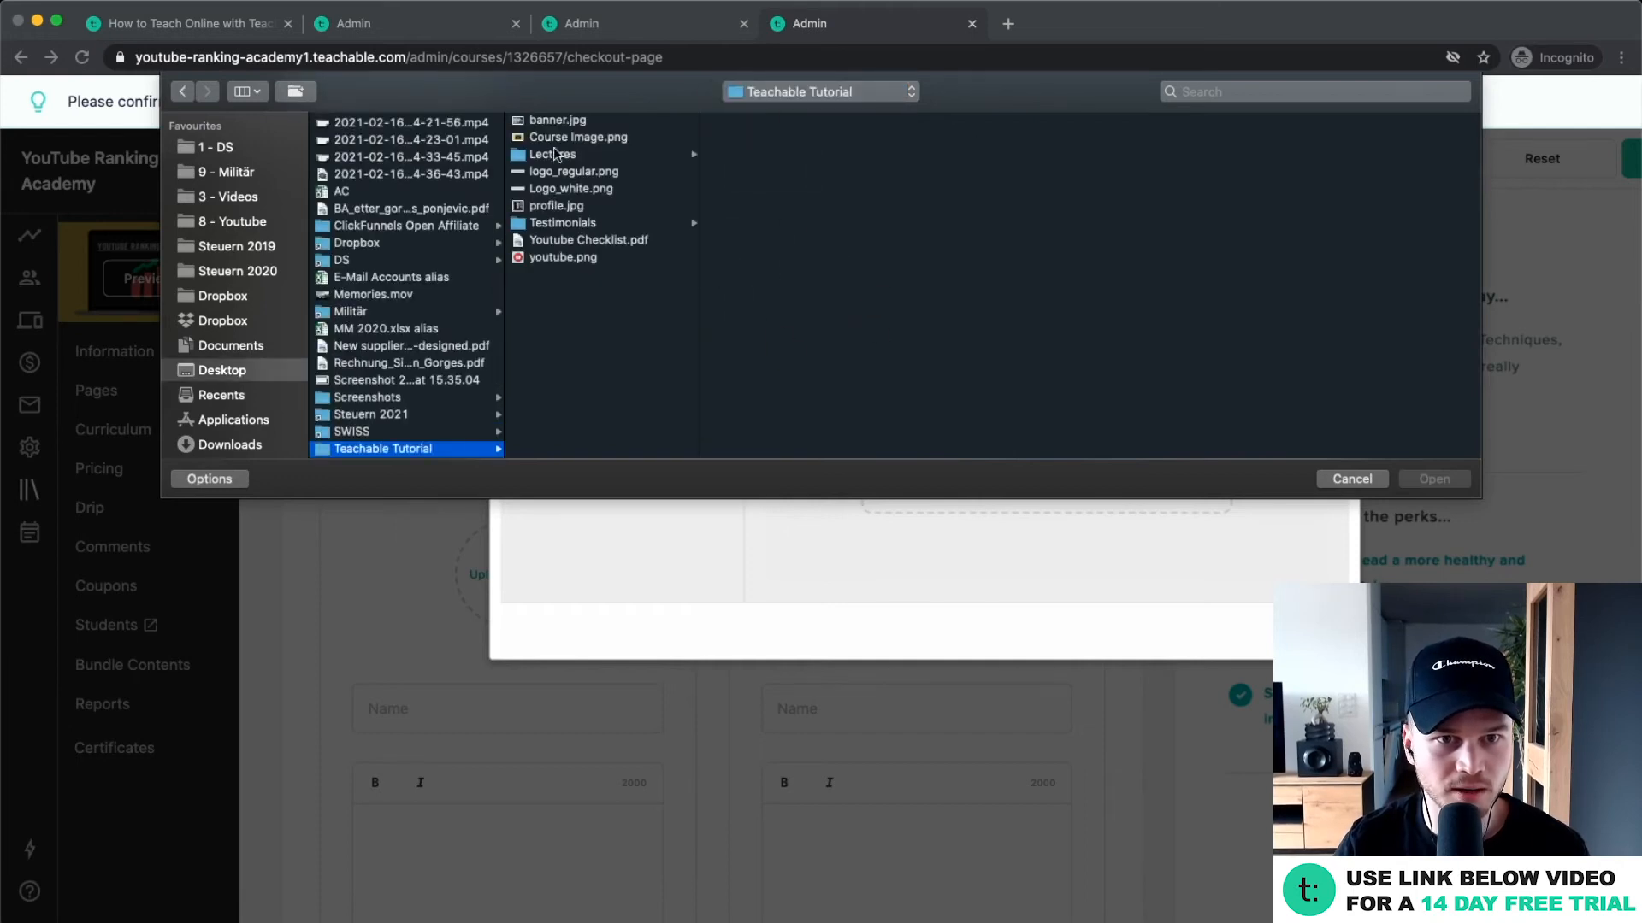
pyautogui.click(562, 224)
pyautogui.click(776, 120)
pyautogui.click(1433, 479)
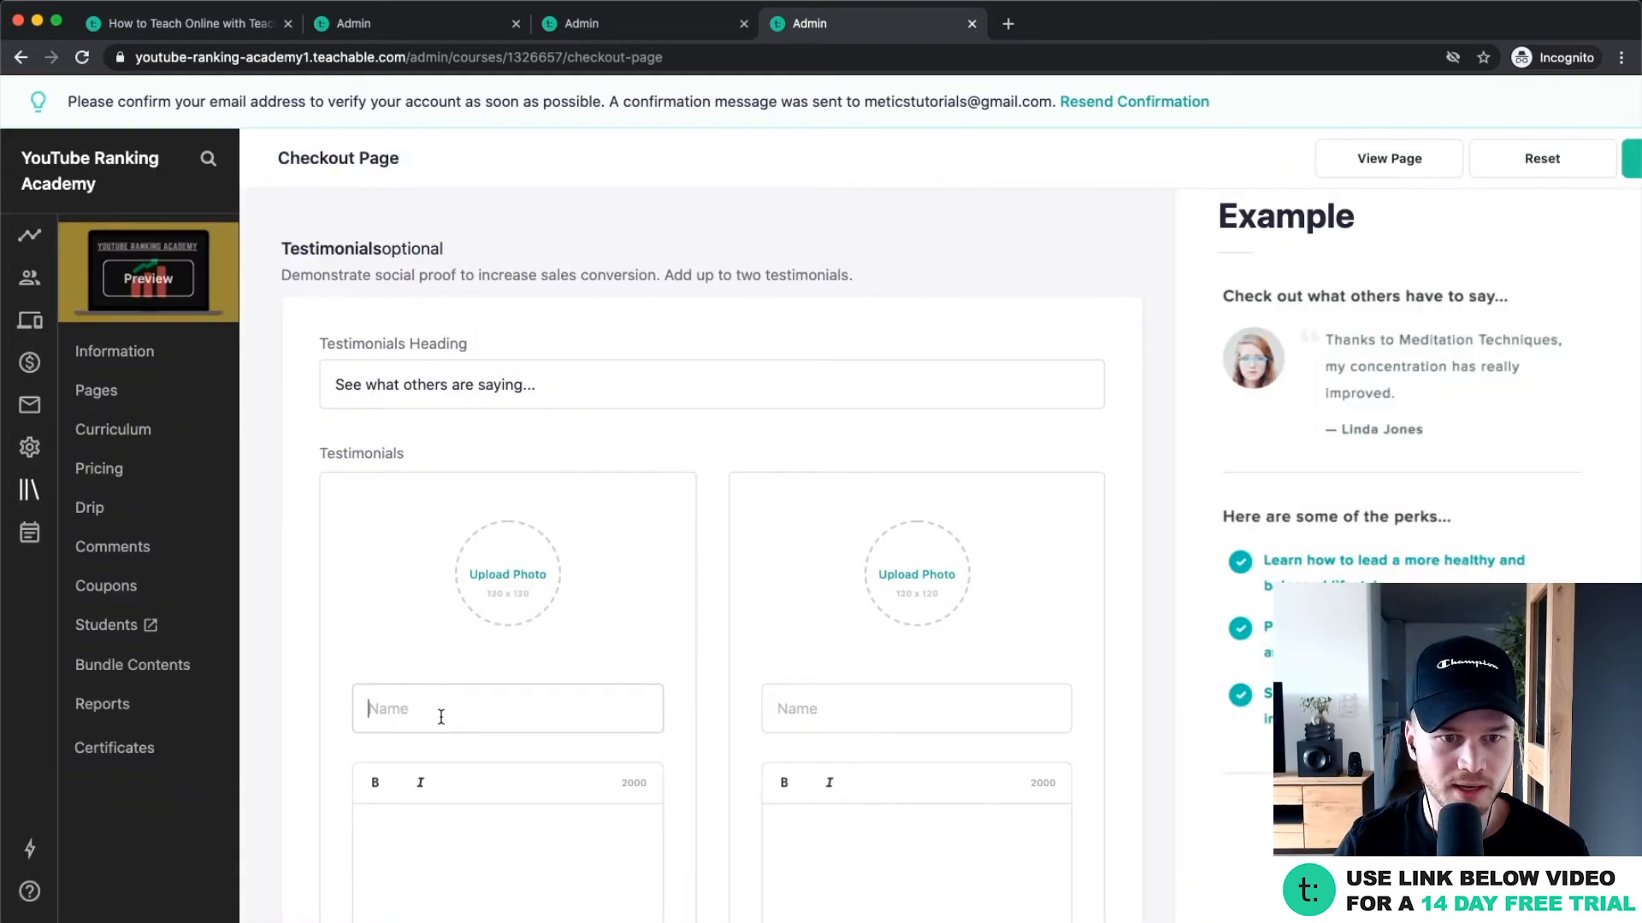
# Fill in the first testimonial's name and the text "This was sooo helpful, it saved me a lot of time!", and save the testimonials section.
pyautogui.scroll(-3, 440, 716)
pyautogui.write('Mike')
pyautogui.click(396, 781)
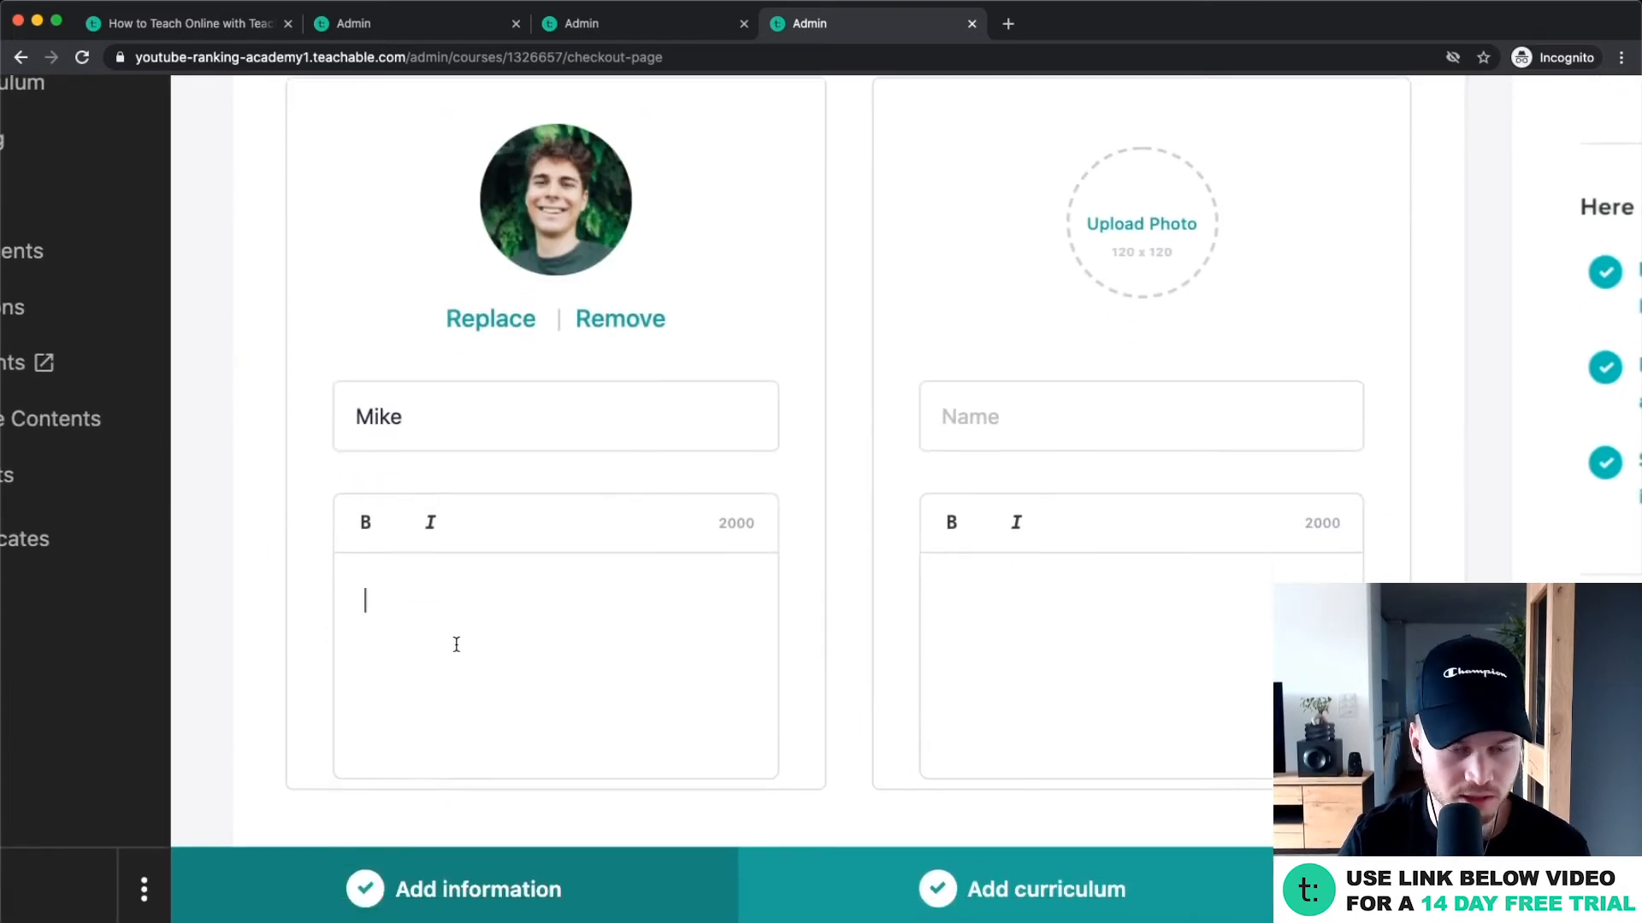
pyautogui.write('This was sooo helpful')
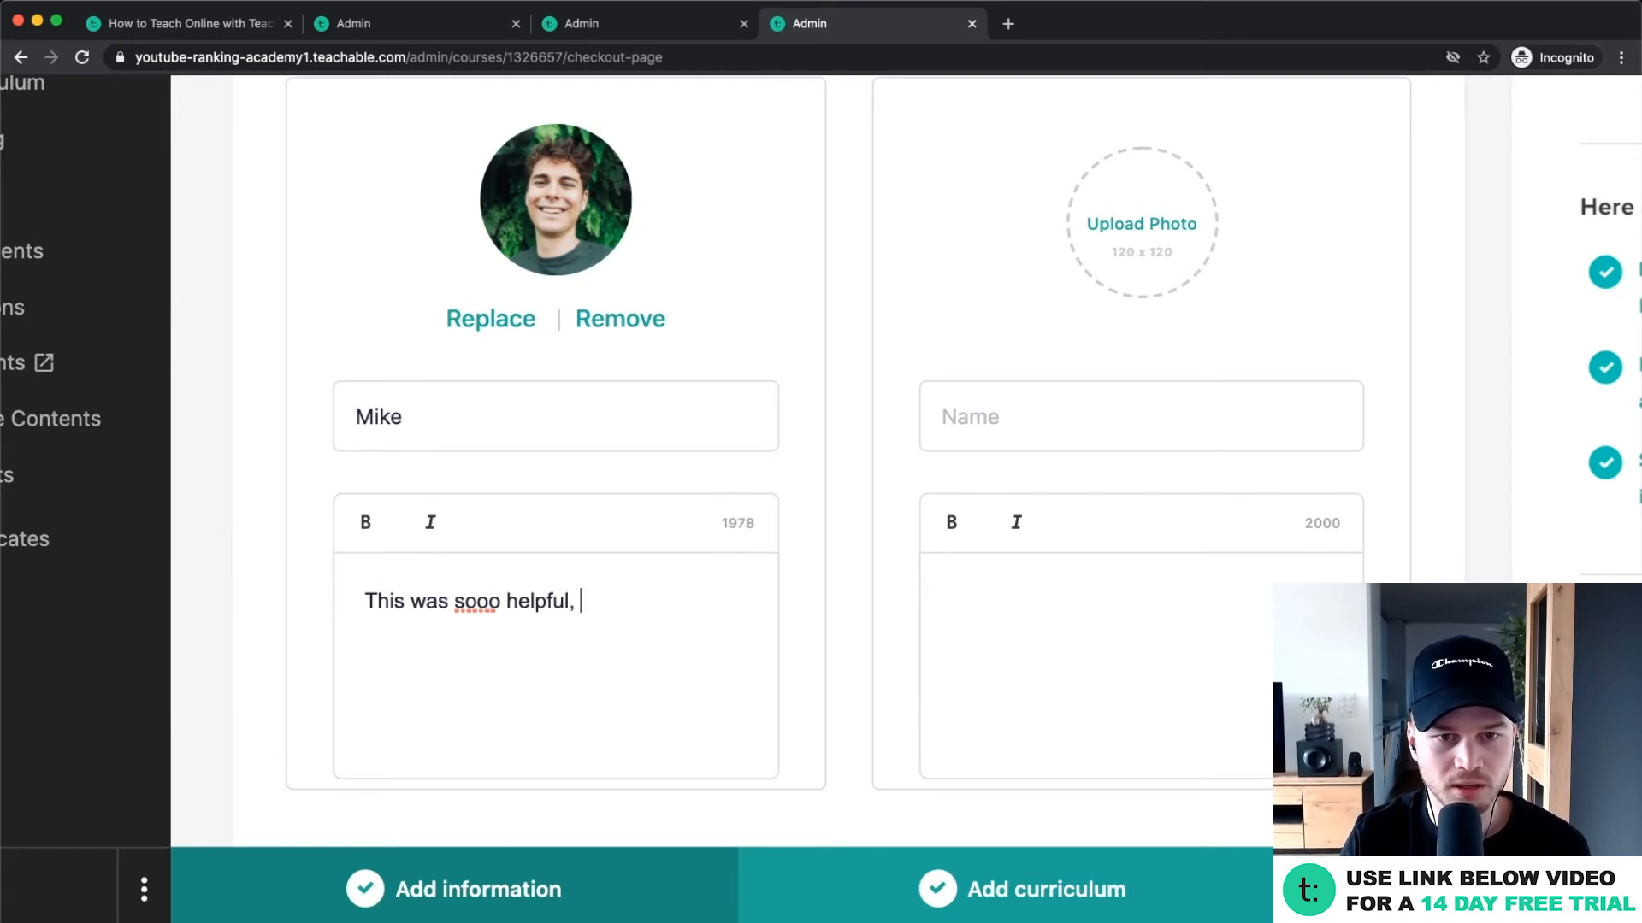
pyautogui.write(', it ')
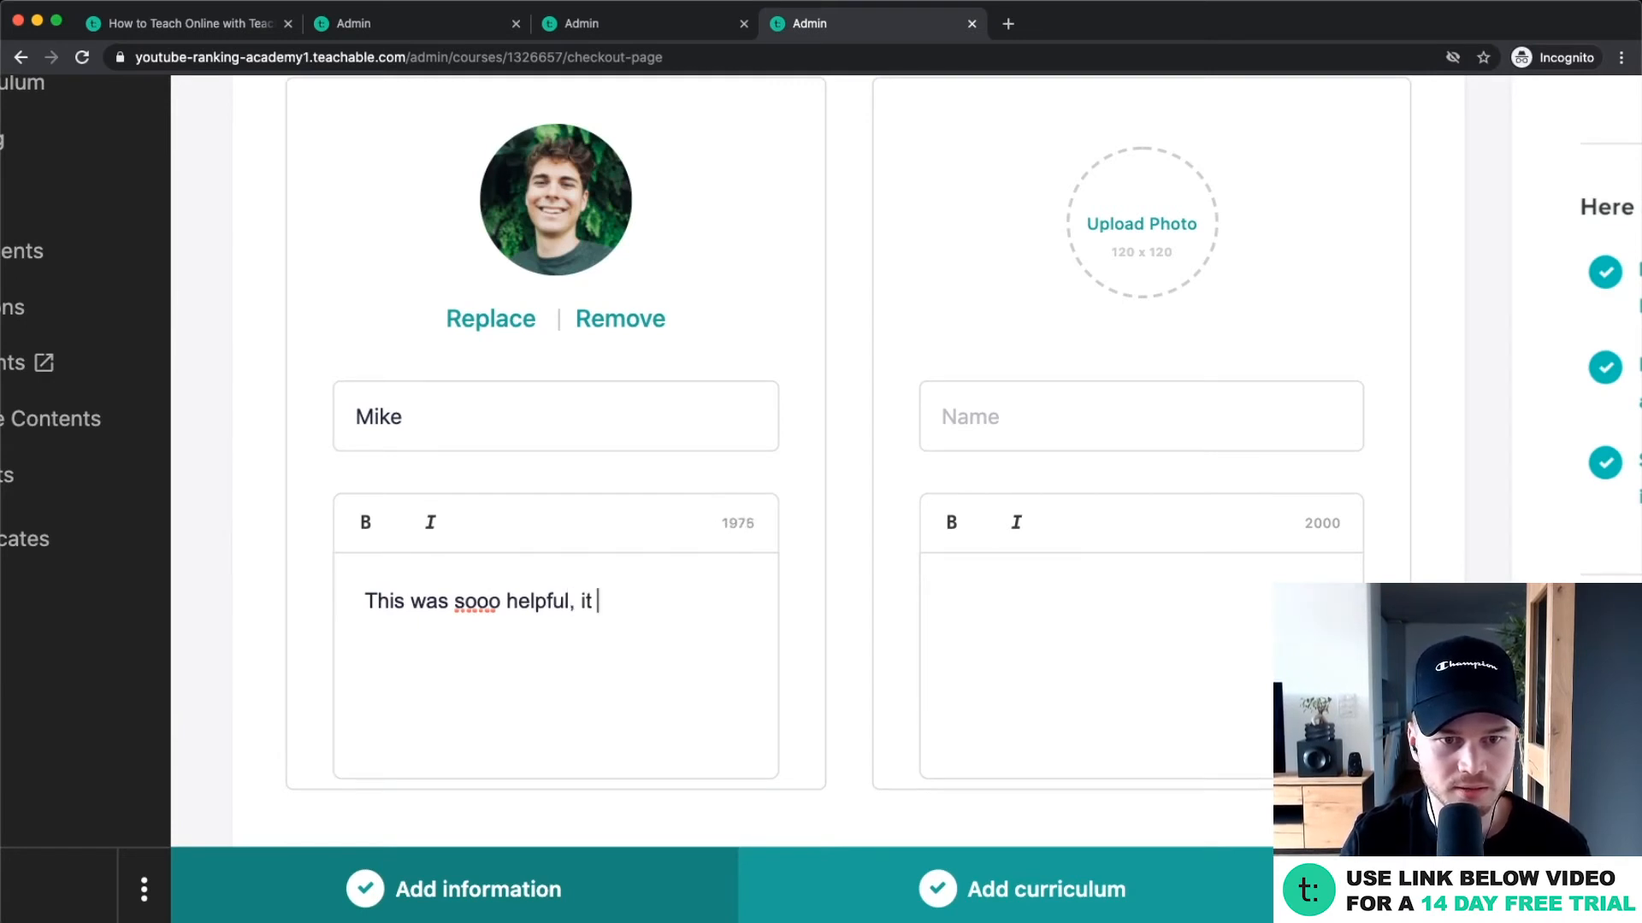
pyautogui.write('saved me a lot of time')
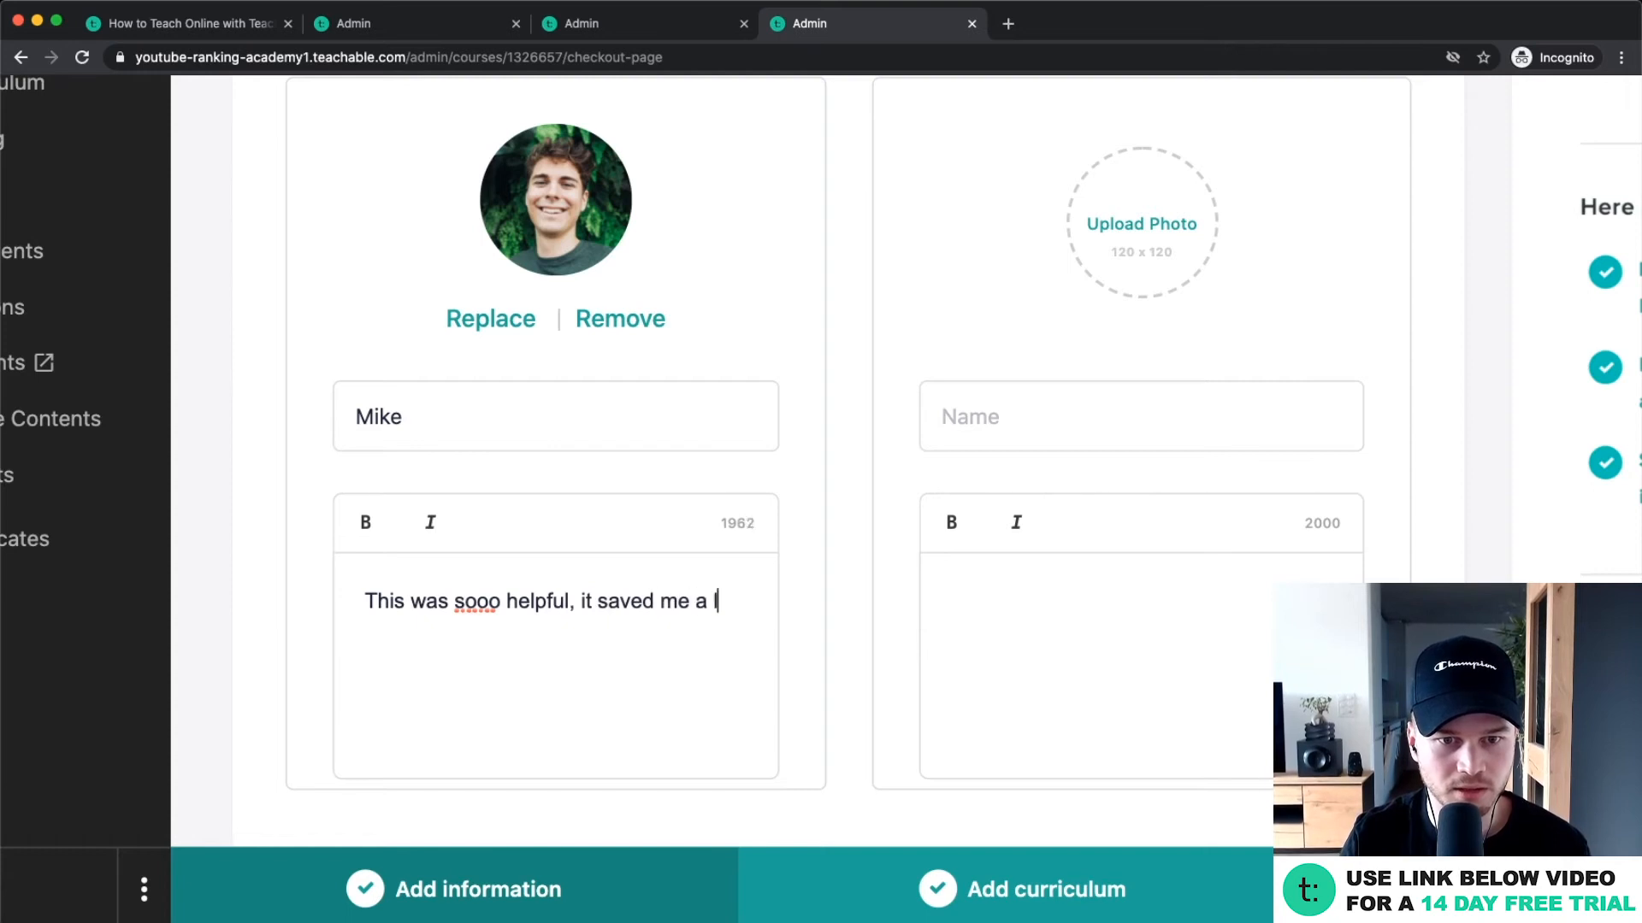
pyautogui.write('!')
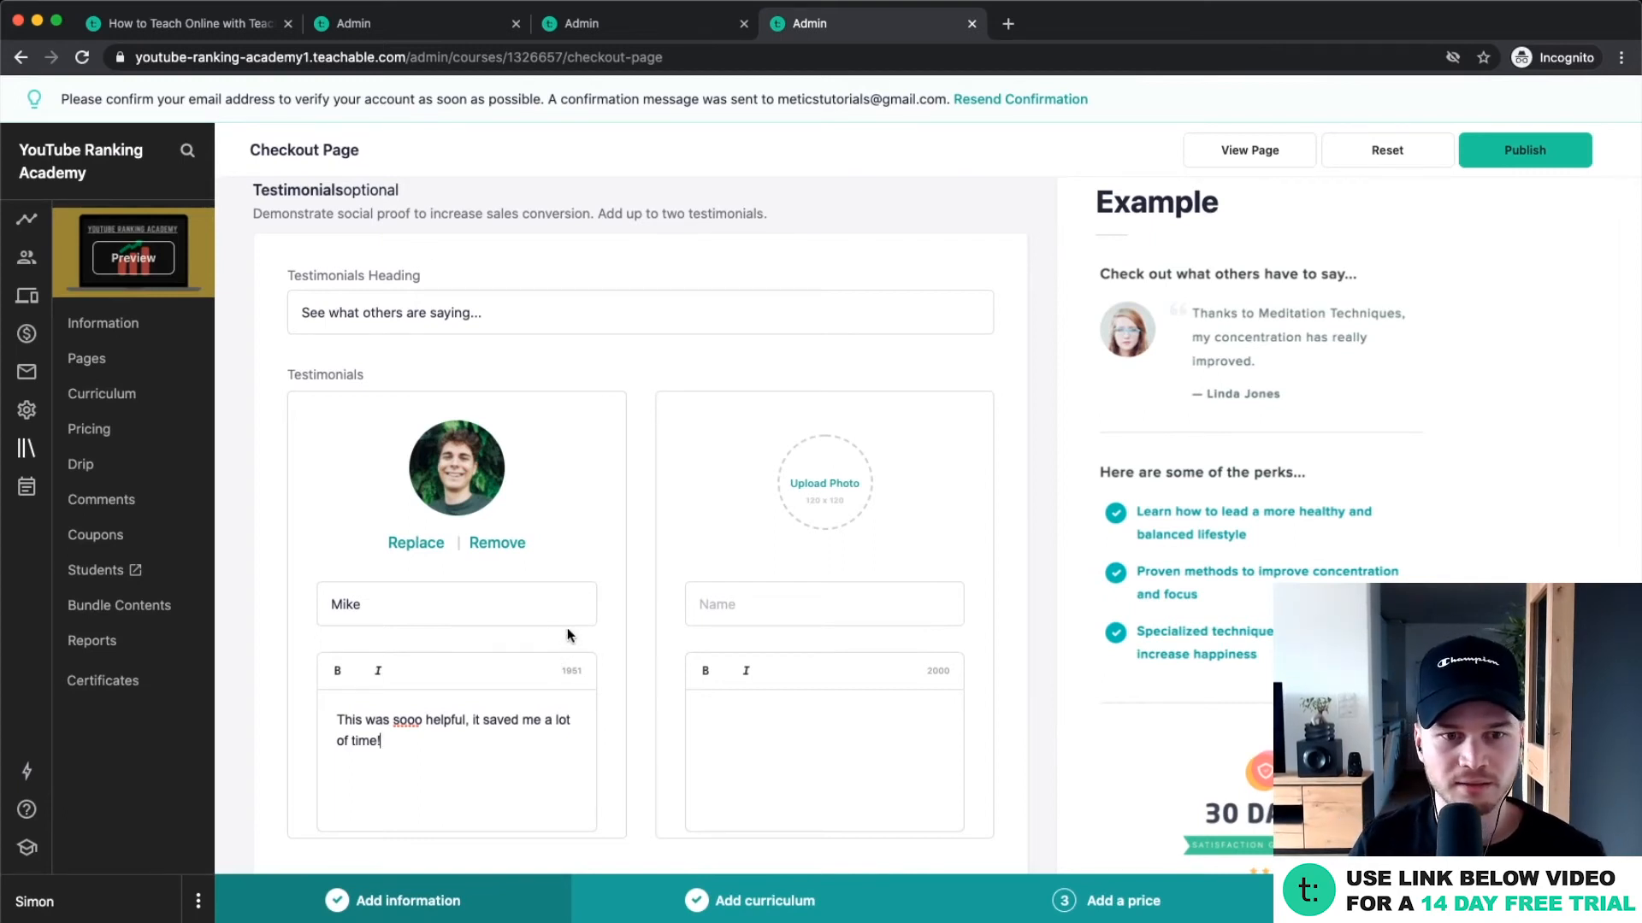
pyautogui.scroll(-2, 568, 637)
pyautogui.click(941, 845)
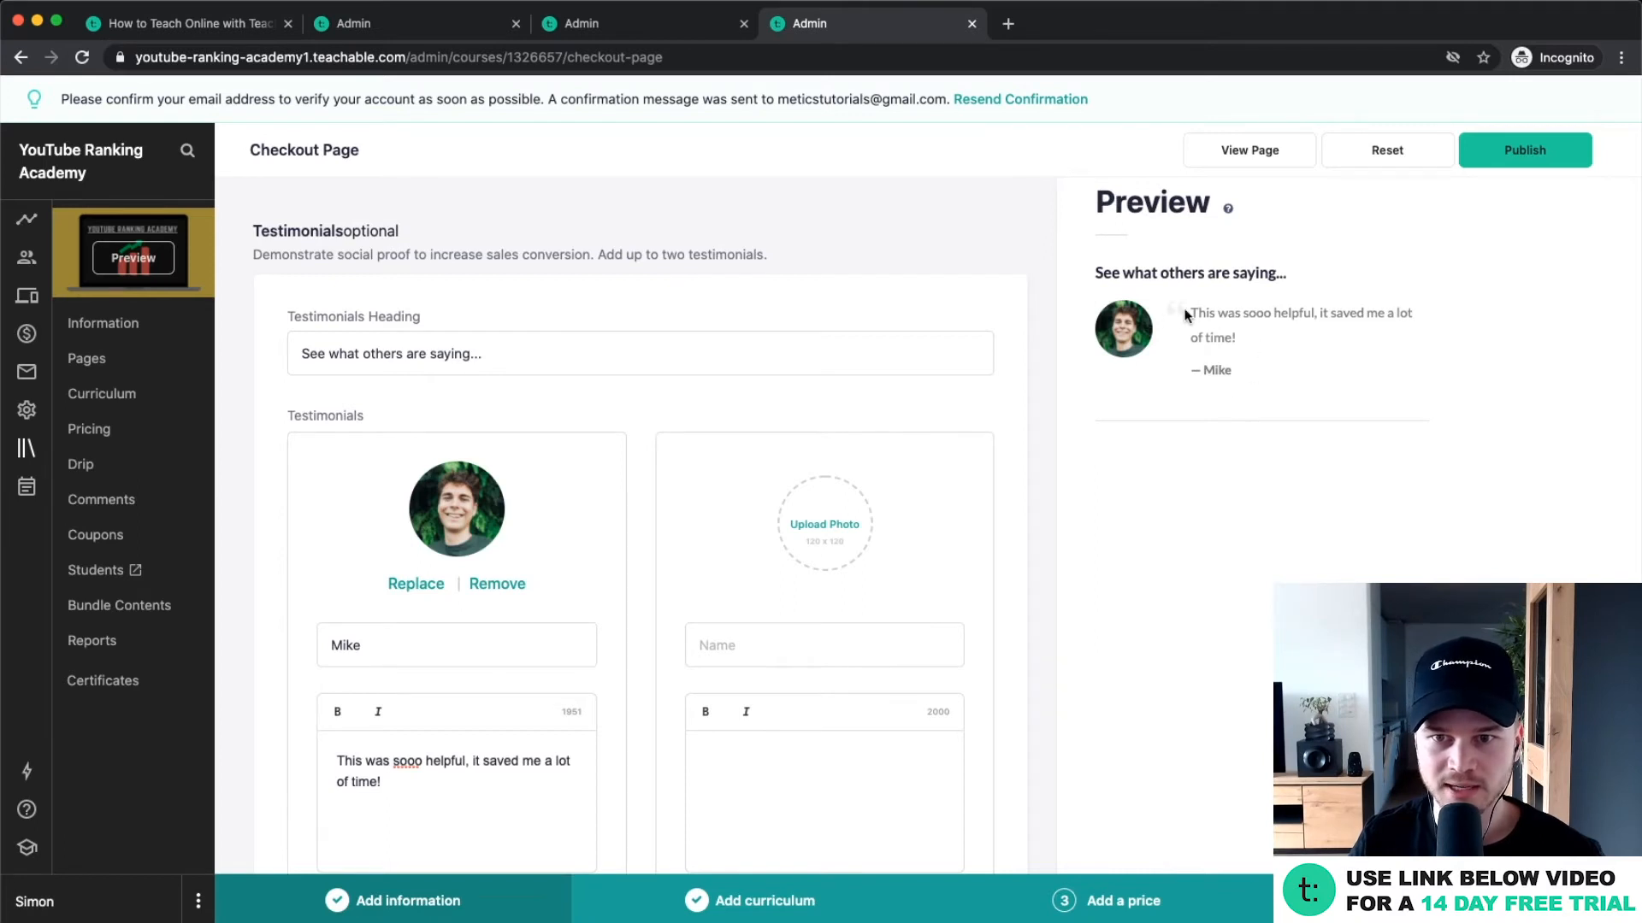
pyautogui.scroll(-8, 600, 538)
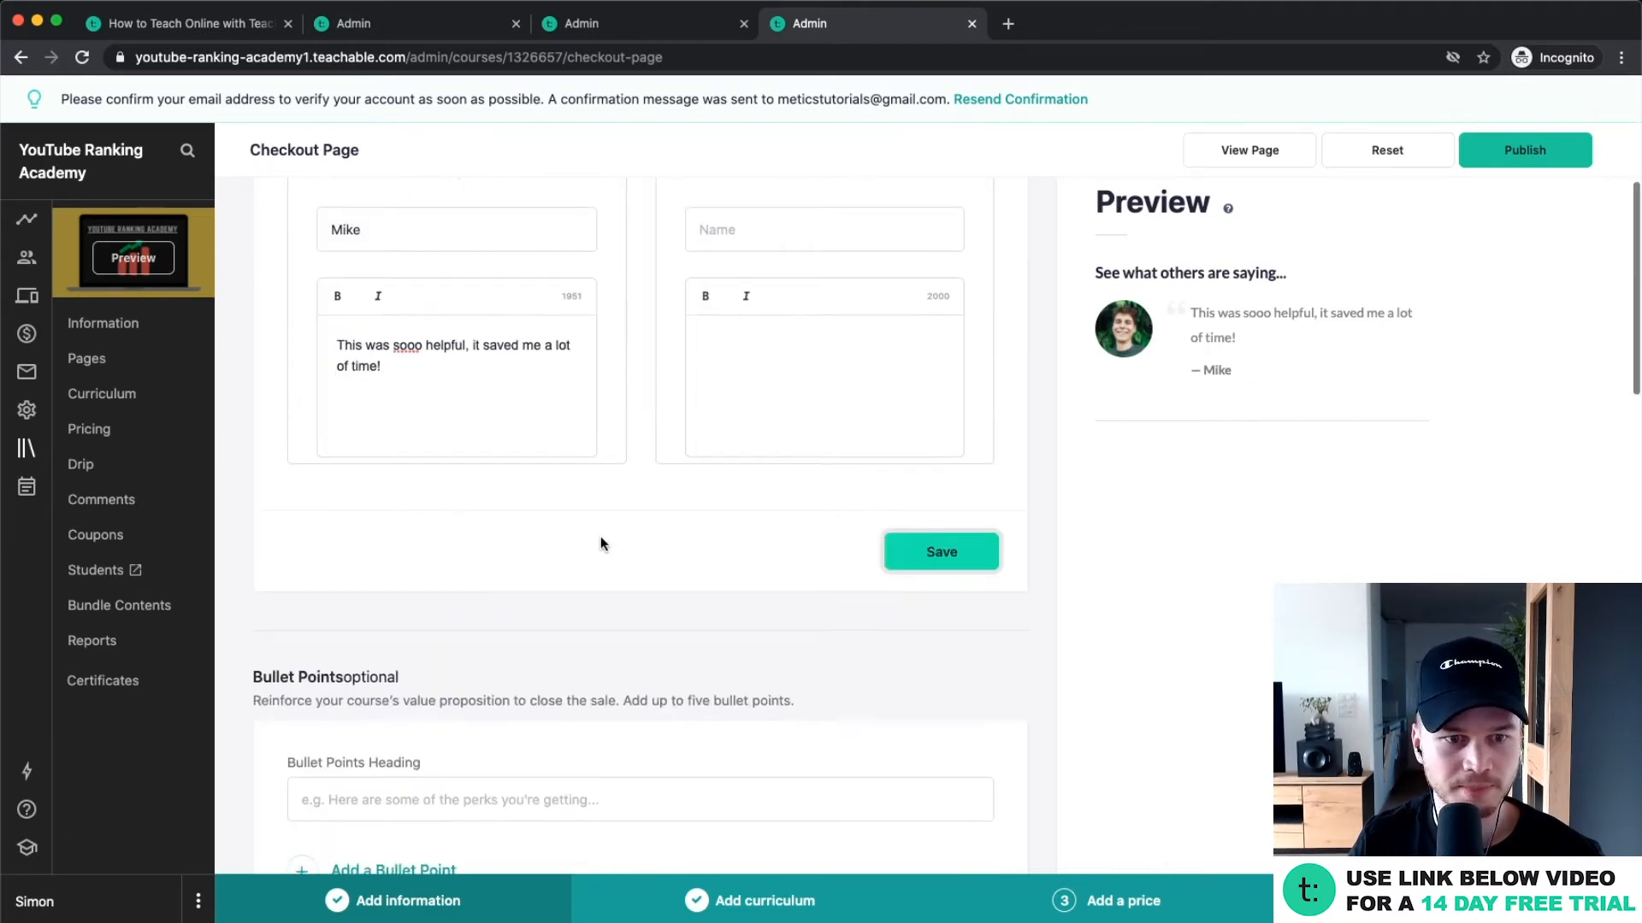
pyautogui.scroll(-1, 351, 489)
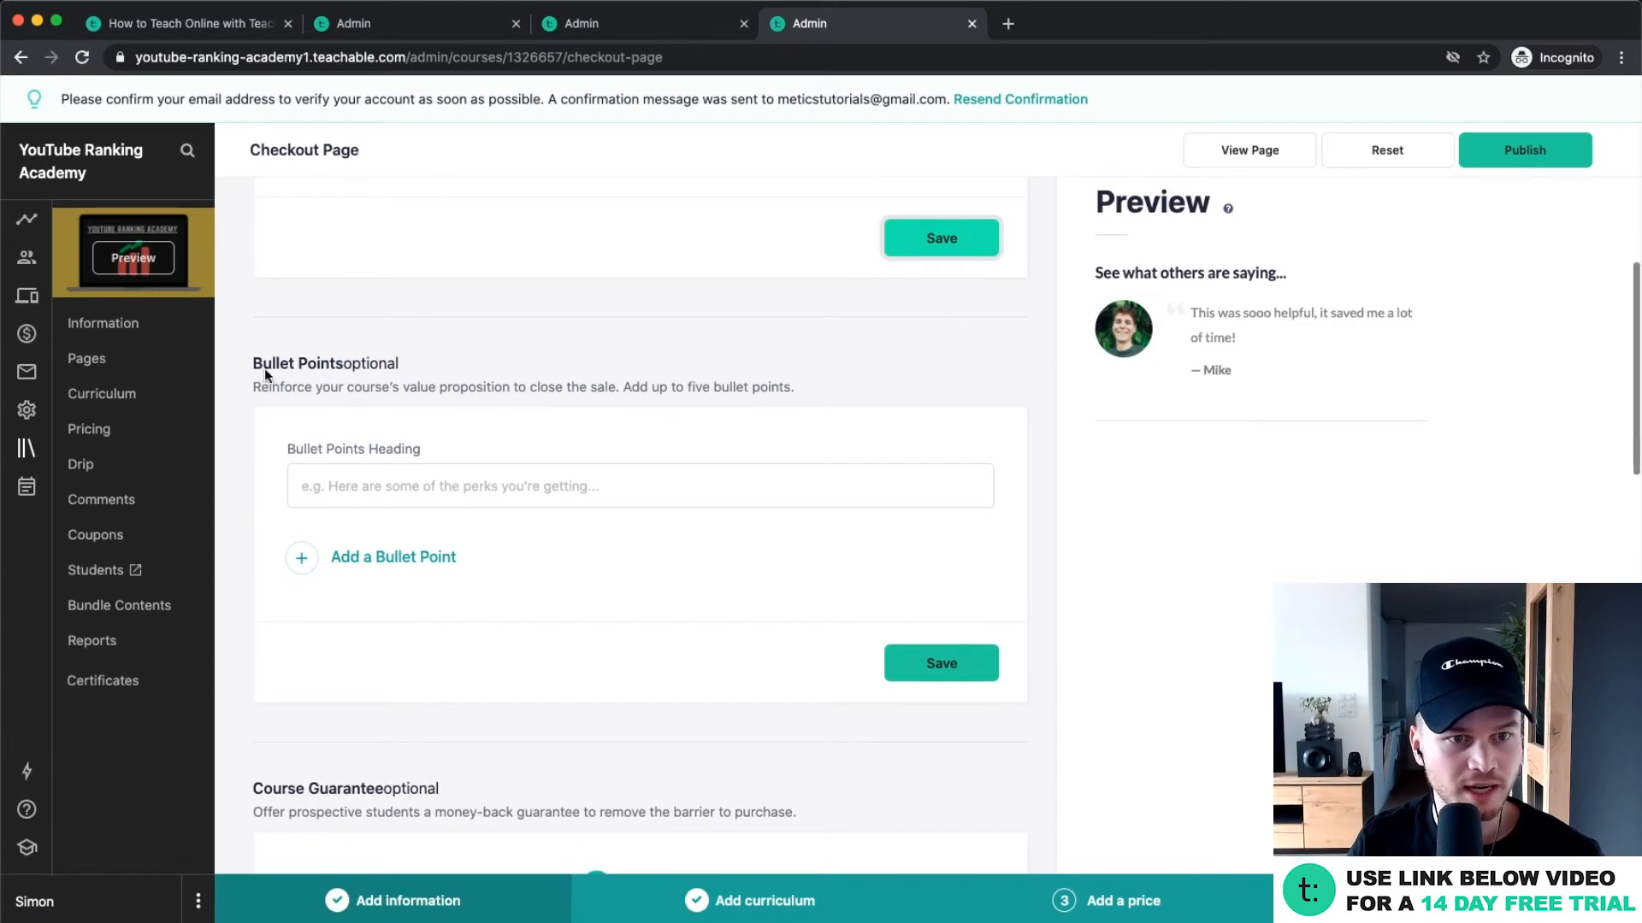
pyautogui.scroll(3, 353, 397)
pyautogui.scroll(3, 352, 397)
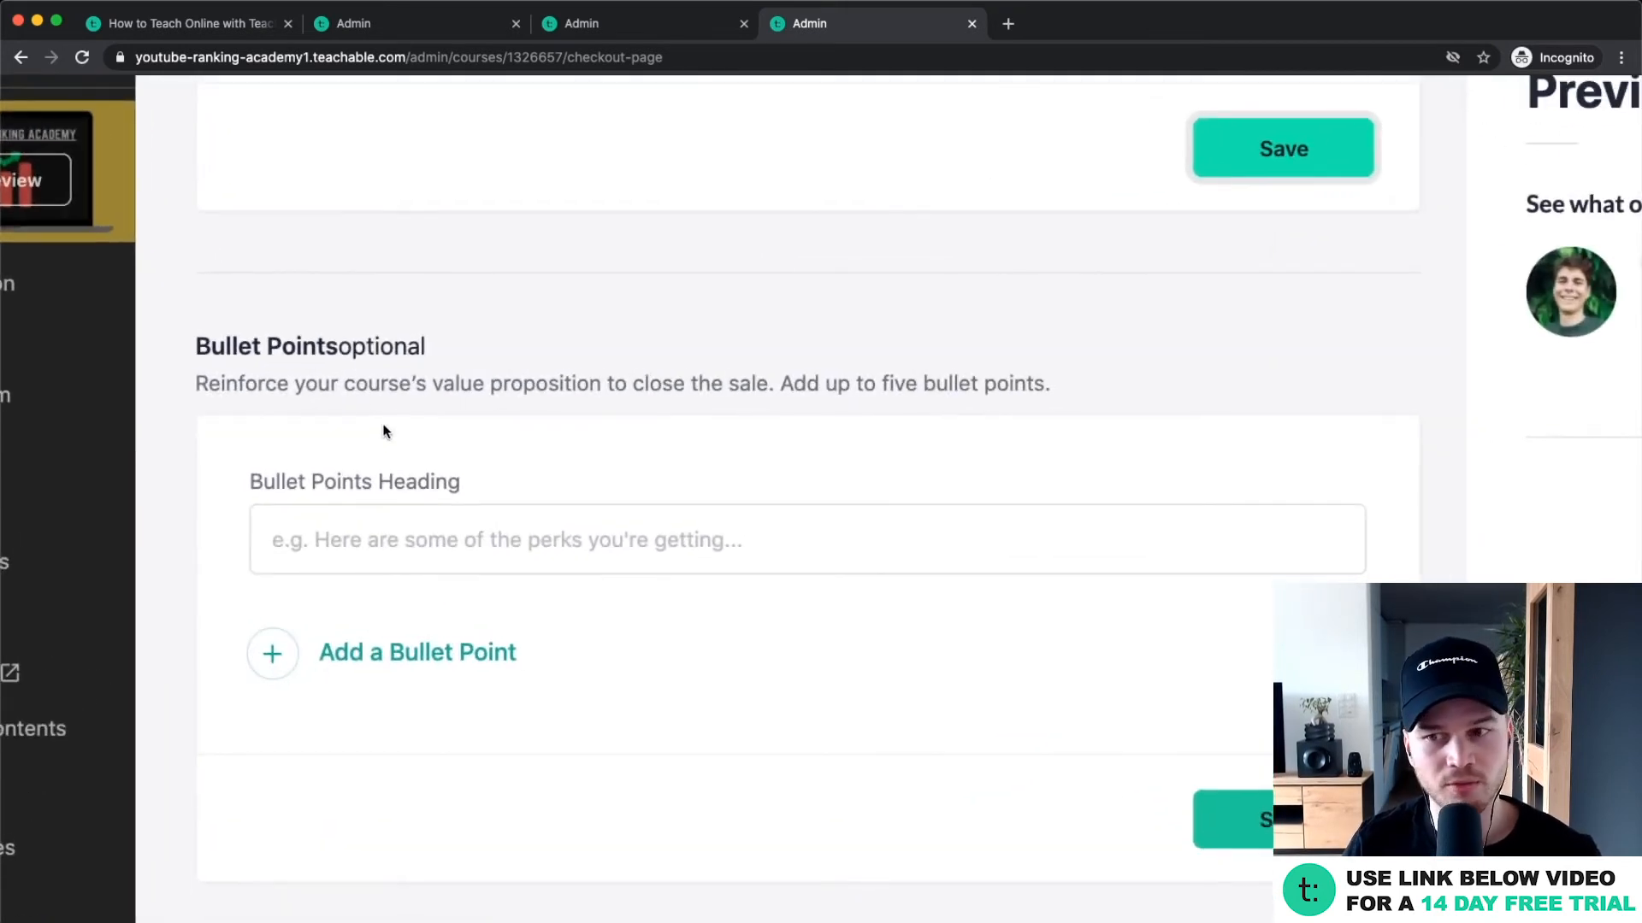
pyautogui.scroll(-5, 380, 430)
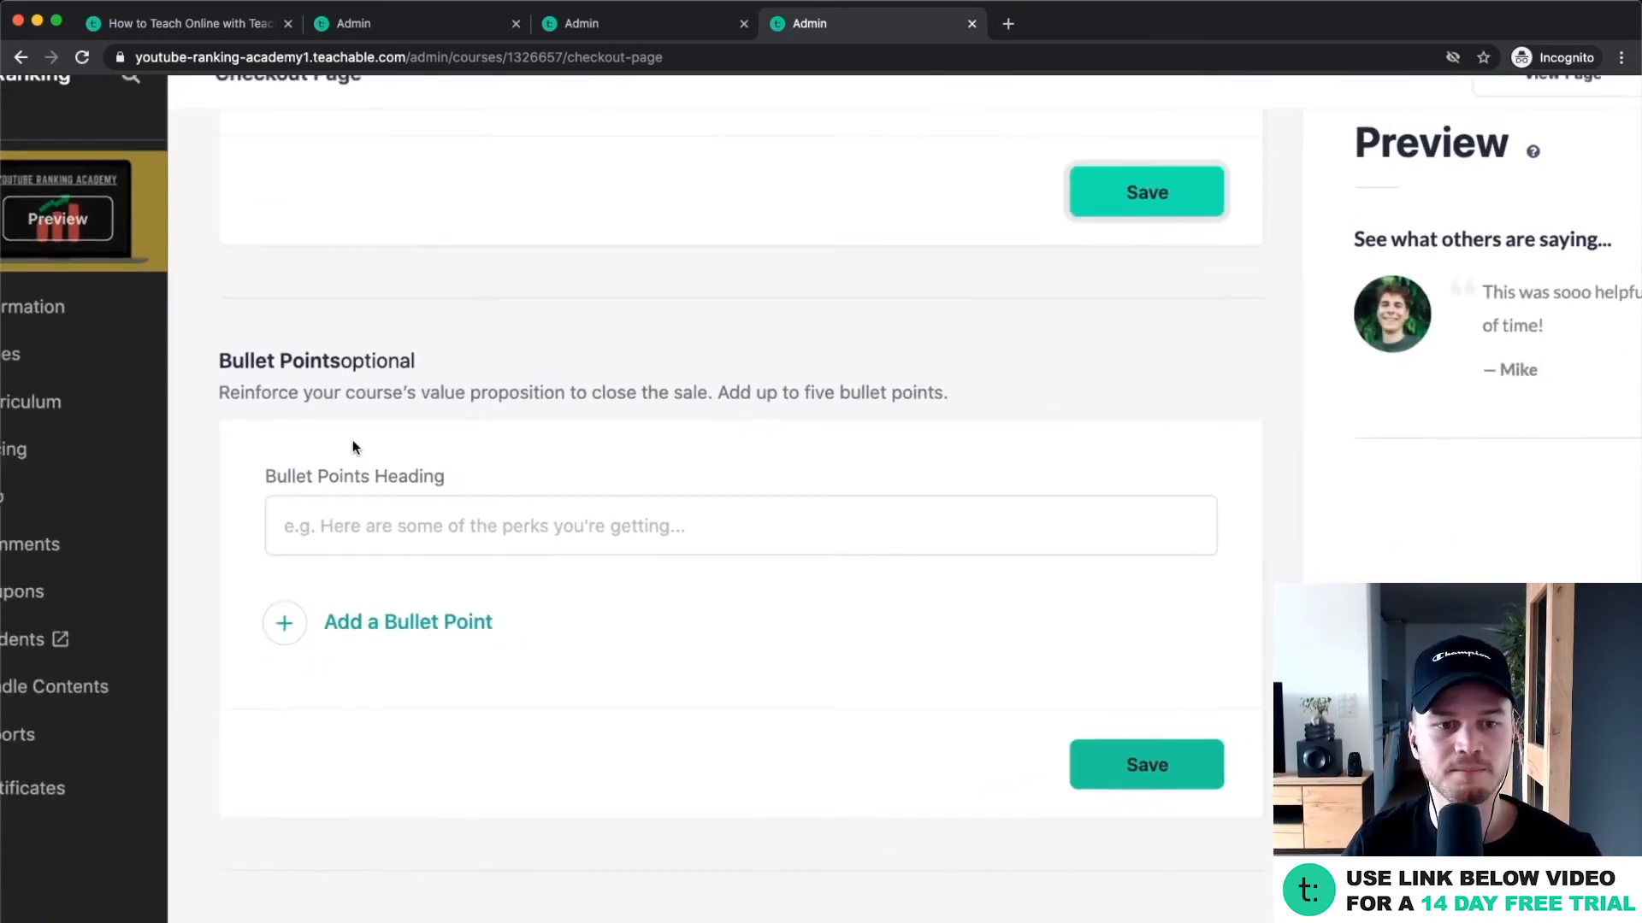
pyautogui.click(385, 523)
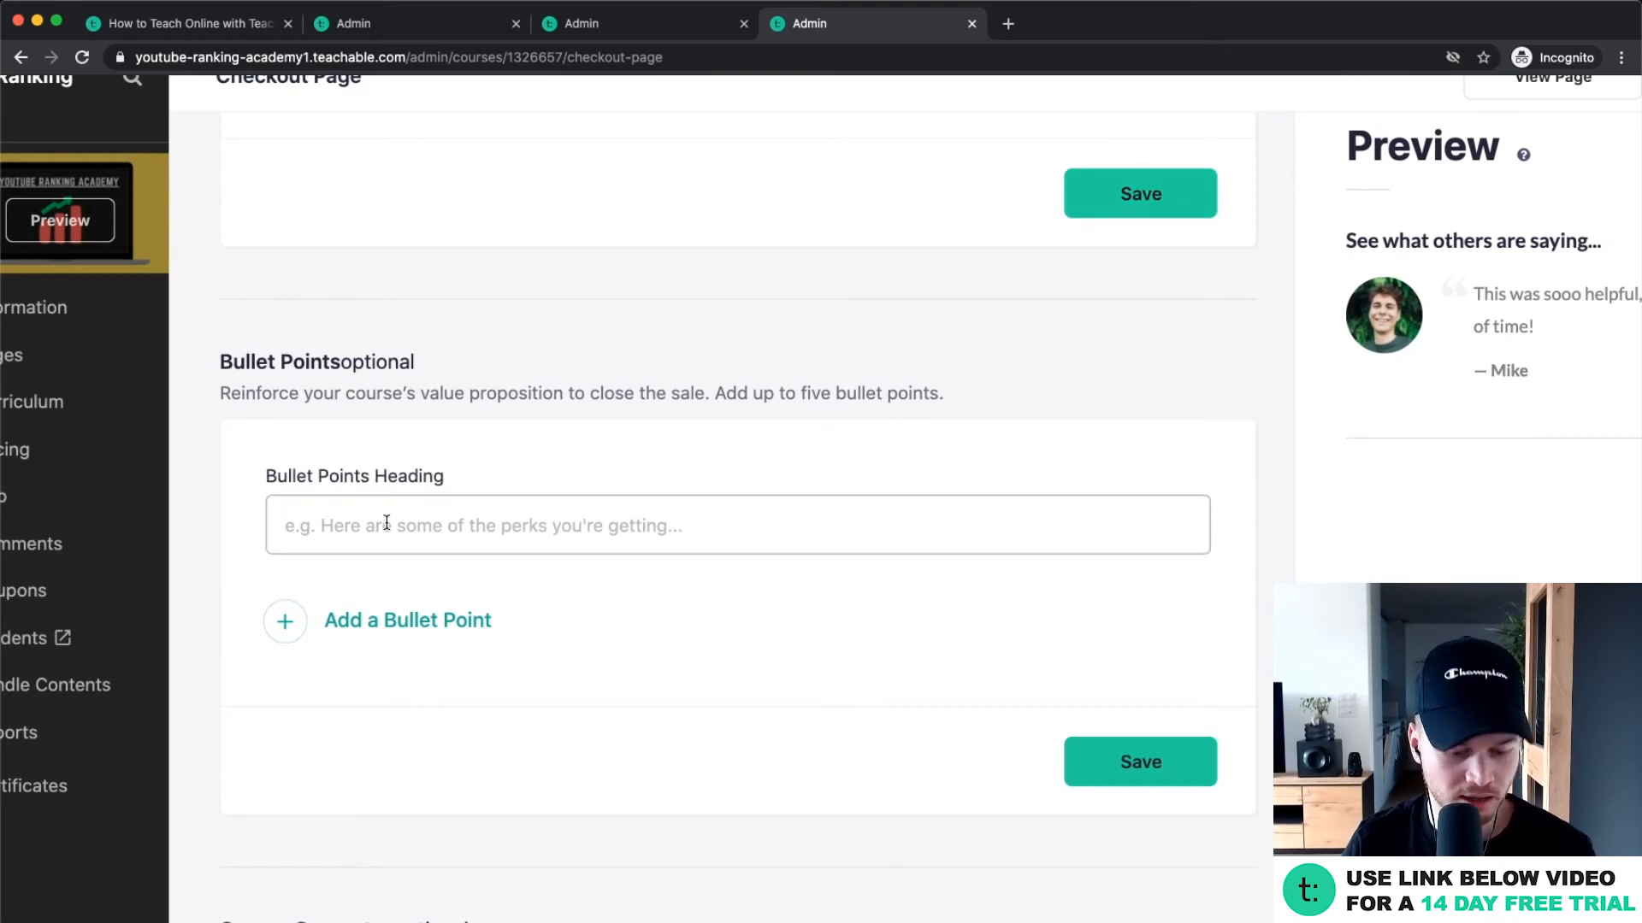
pyautogui.write('5 hours o')
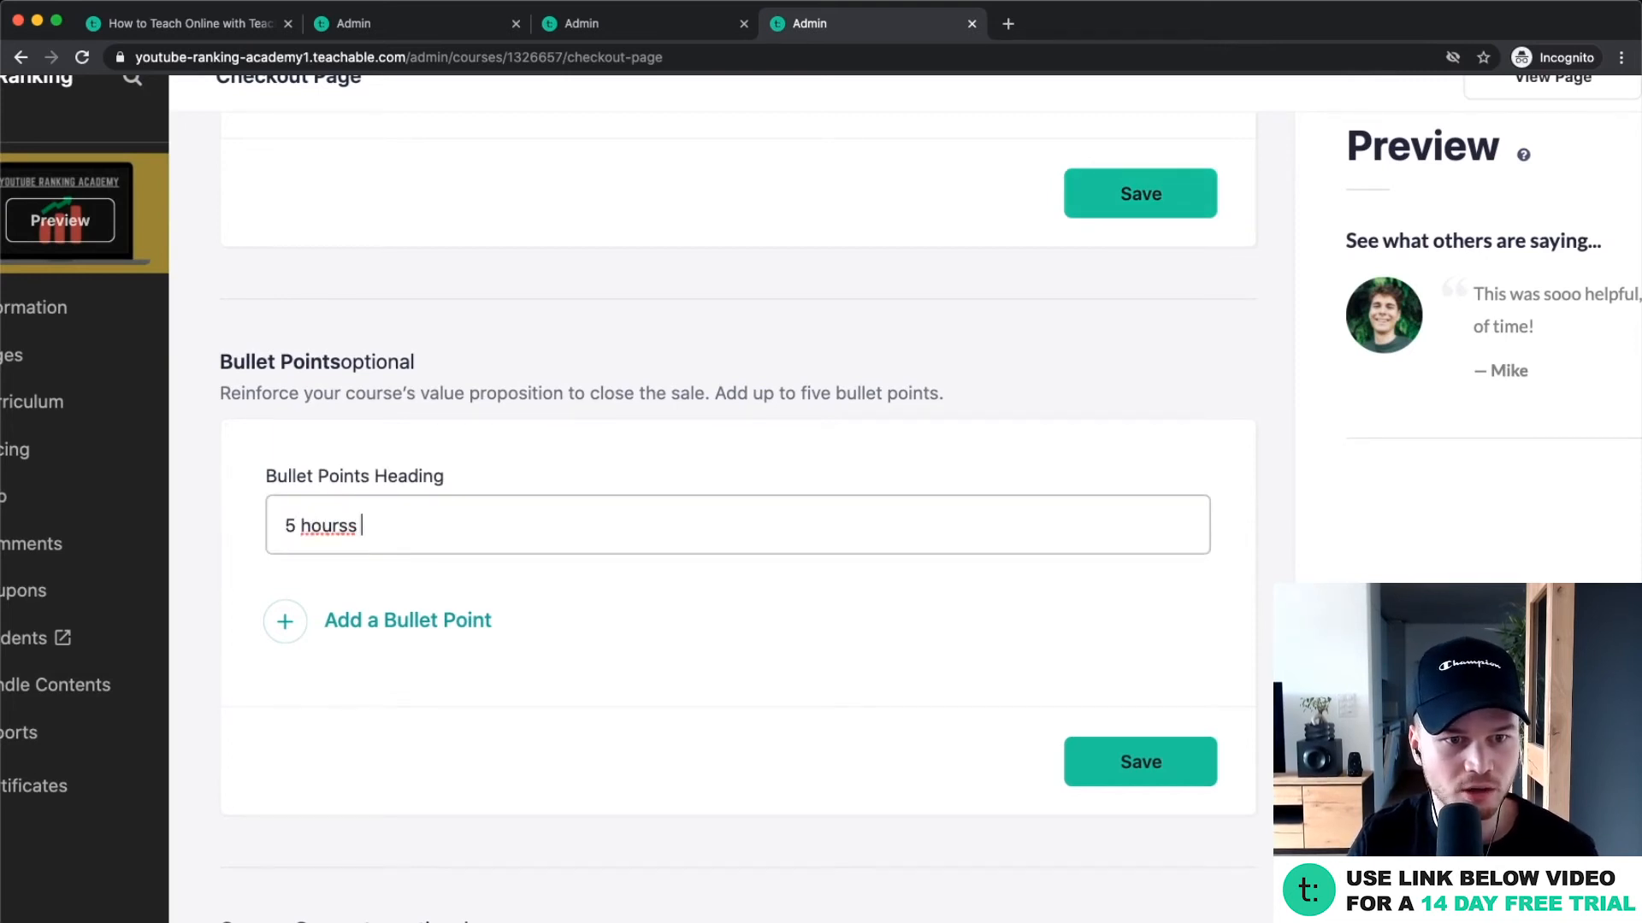
pyautogui.write('f training video')
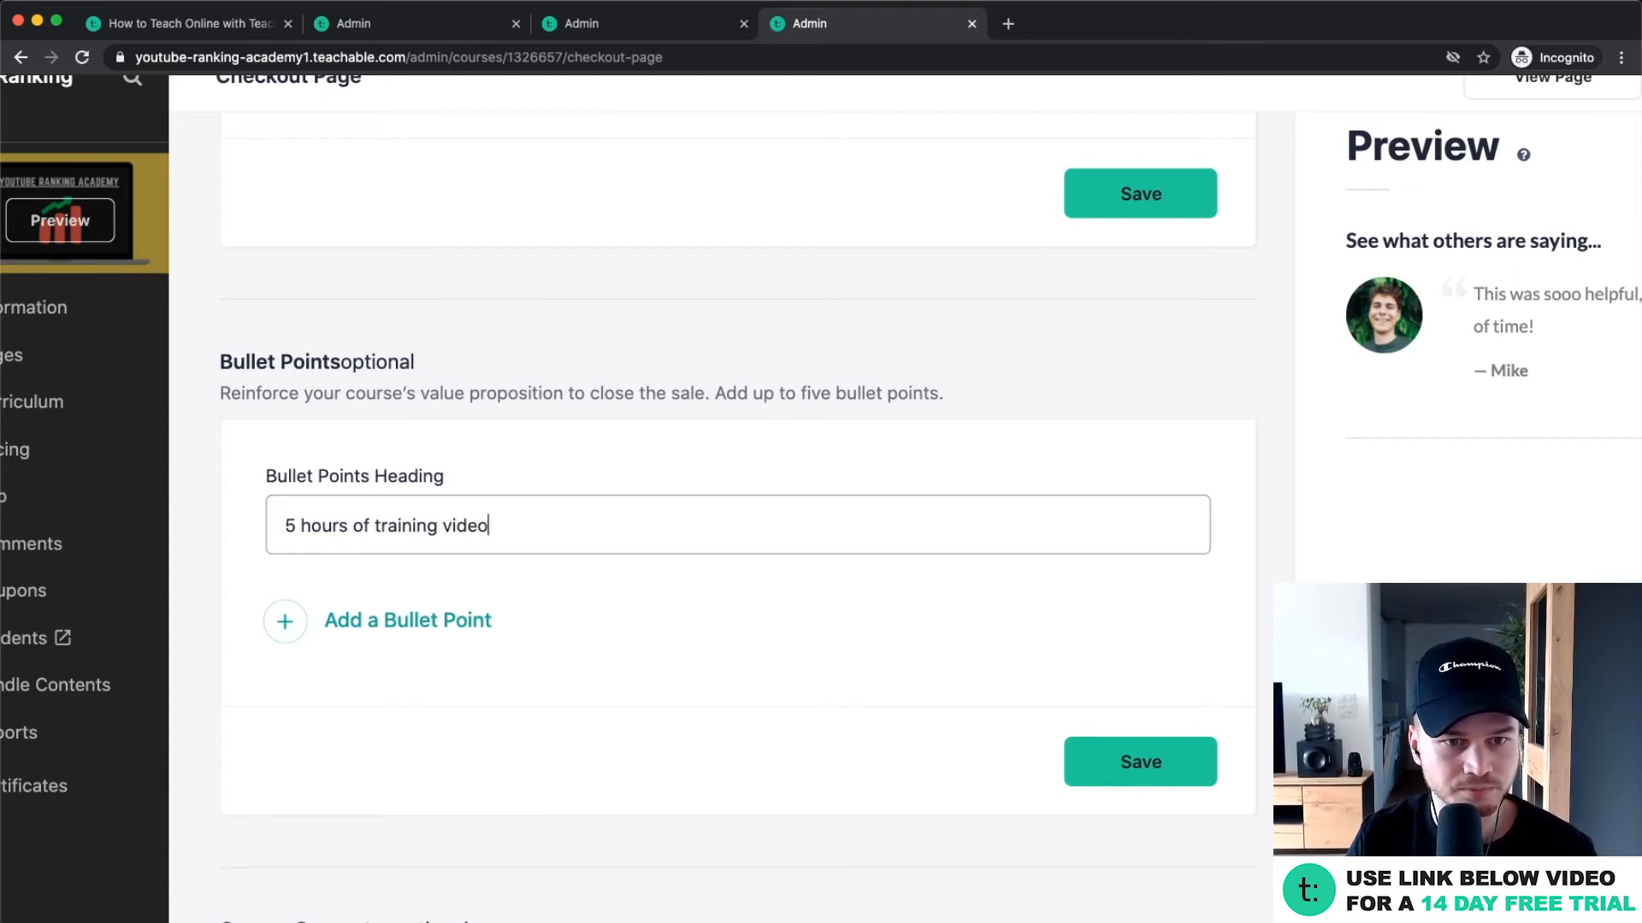
# Add a first bullet point field and set the bullet points heading to "Here's what's included".
pyautogui.click(379, 617)
pyautogui.click(418, 663)
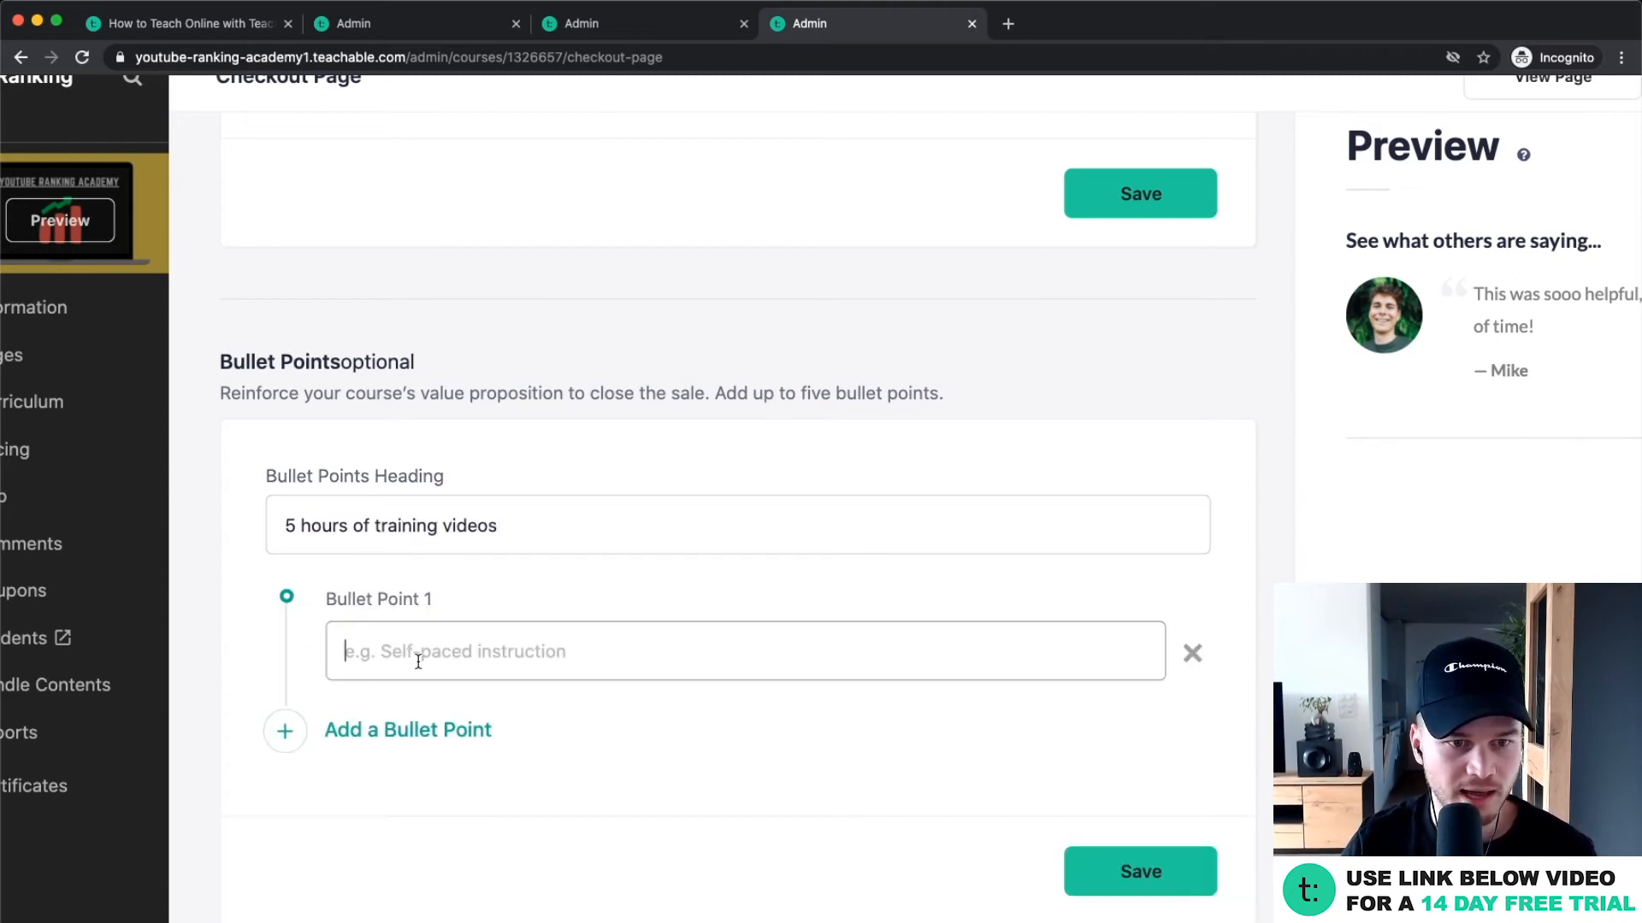
pyautogui.click(509, 532)
pyautogui.moveTo(286, 528); pyautogui.dragTo(577, 525)
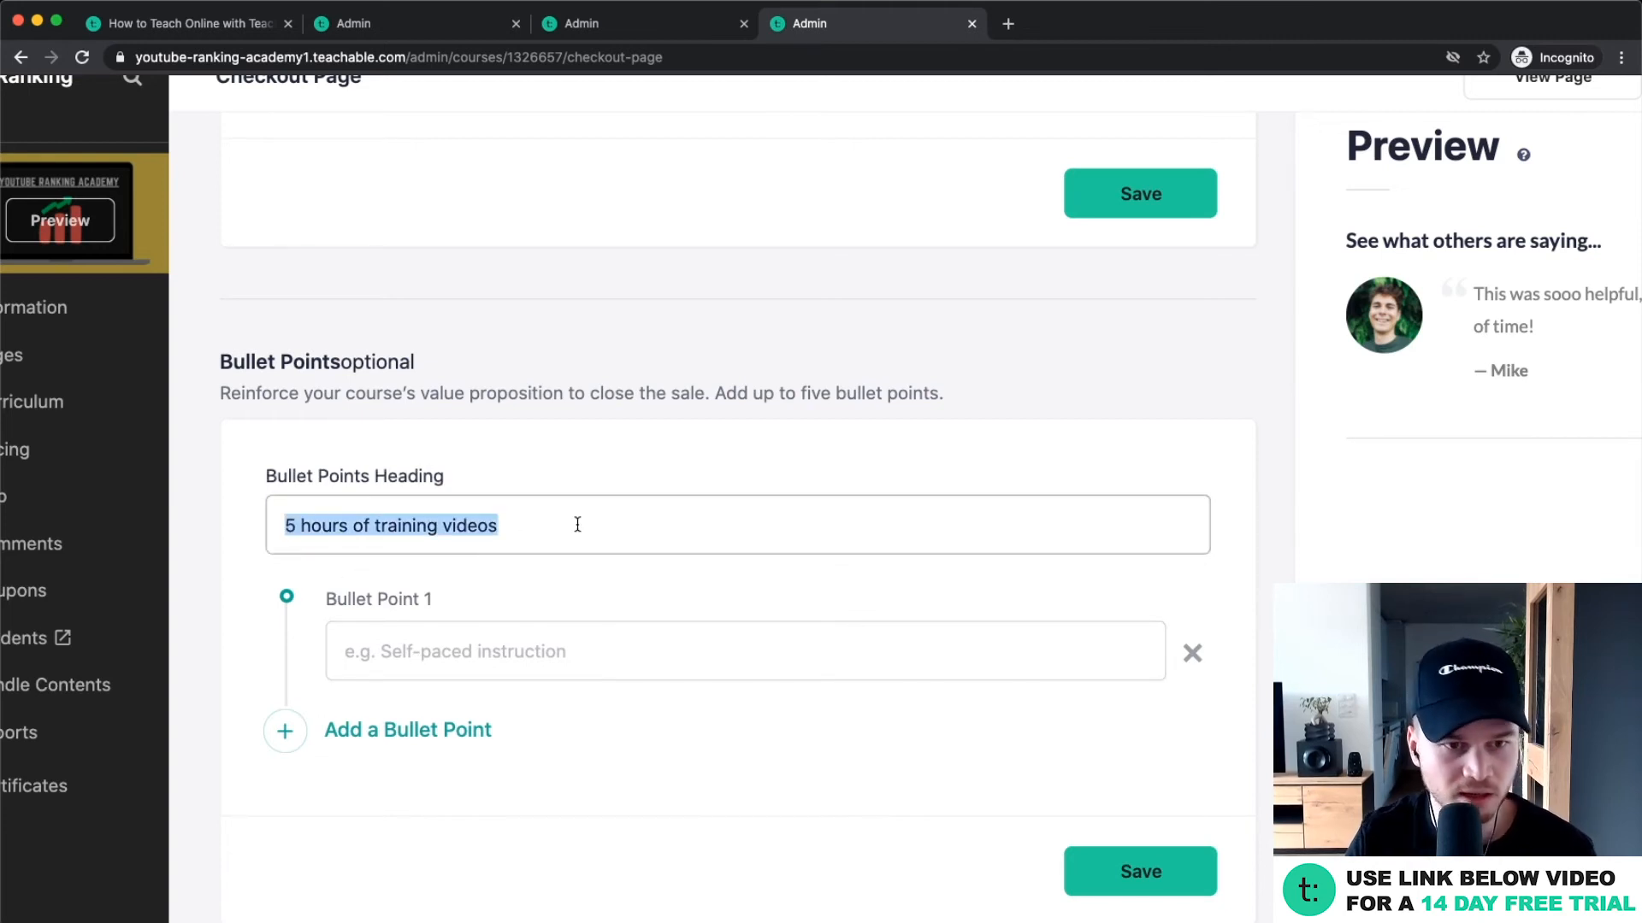
pyautogui.write("Here's")
pyautogui.press('BackSpace')
pyautogui.press('BackSpace')
pyautogui.write("'s ")
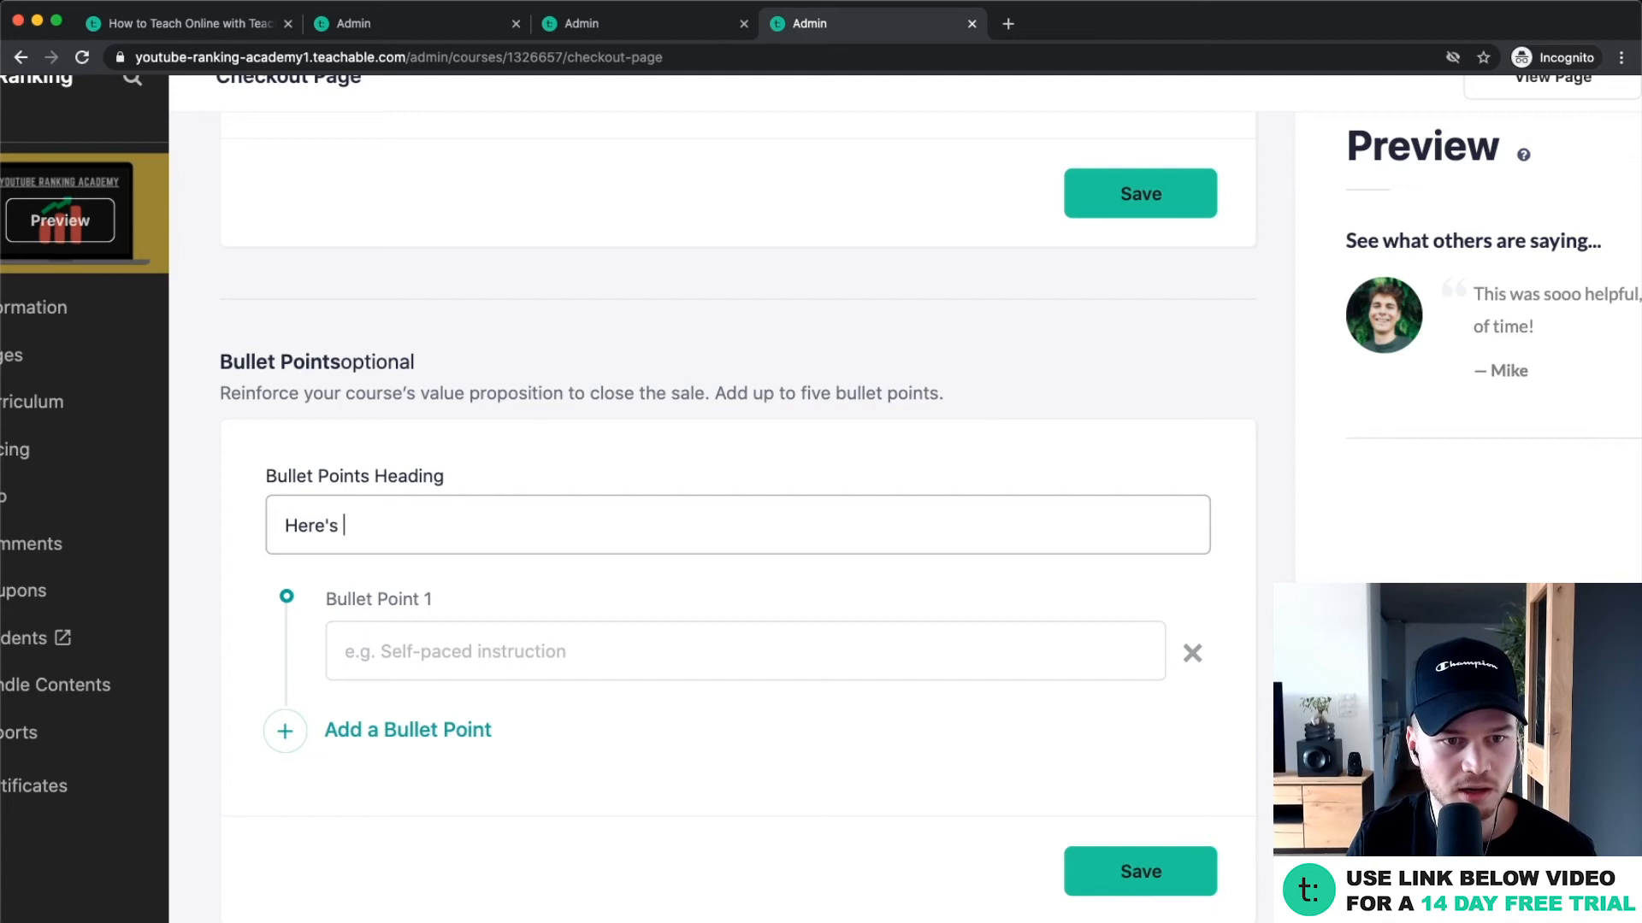
pyautogui.write("what's included")
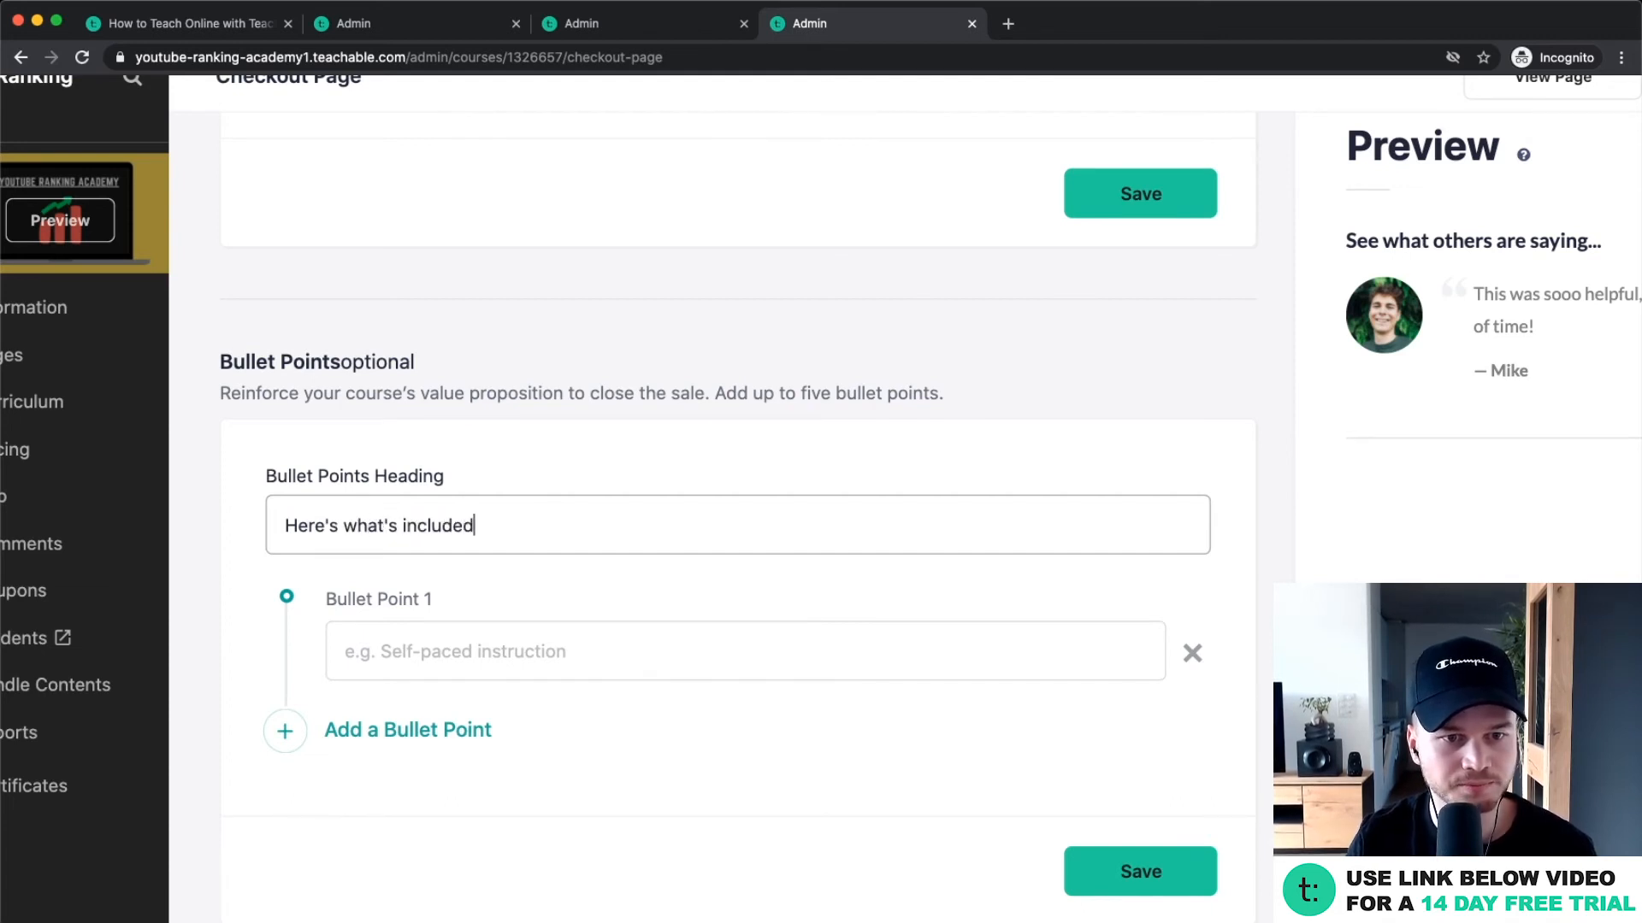
# Set the first bullet point to "5 hours of training videos".
pyautogui.click(441, 653)
pyautogui.write('5 ho')
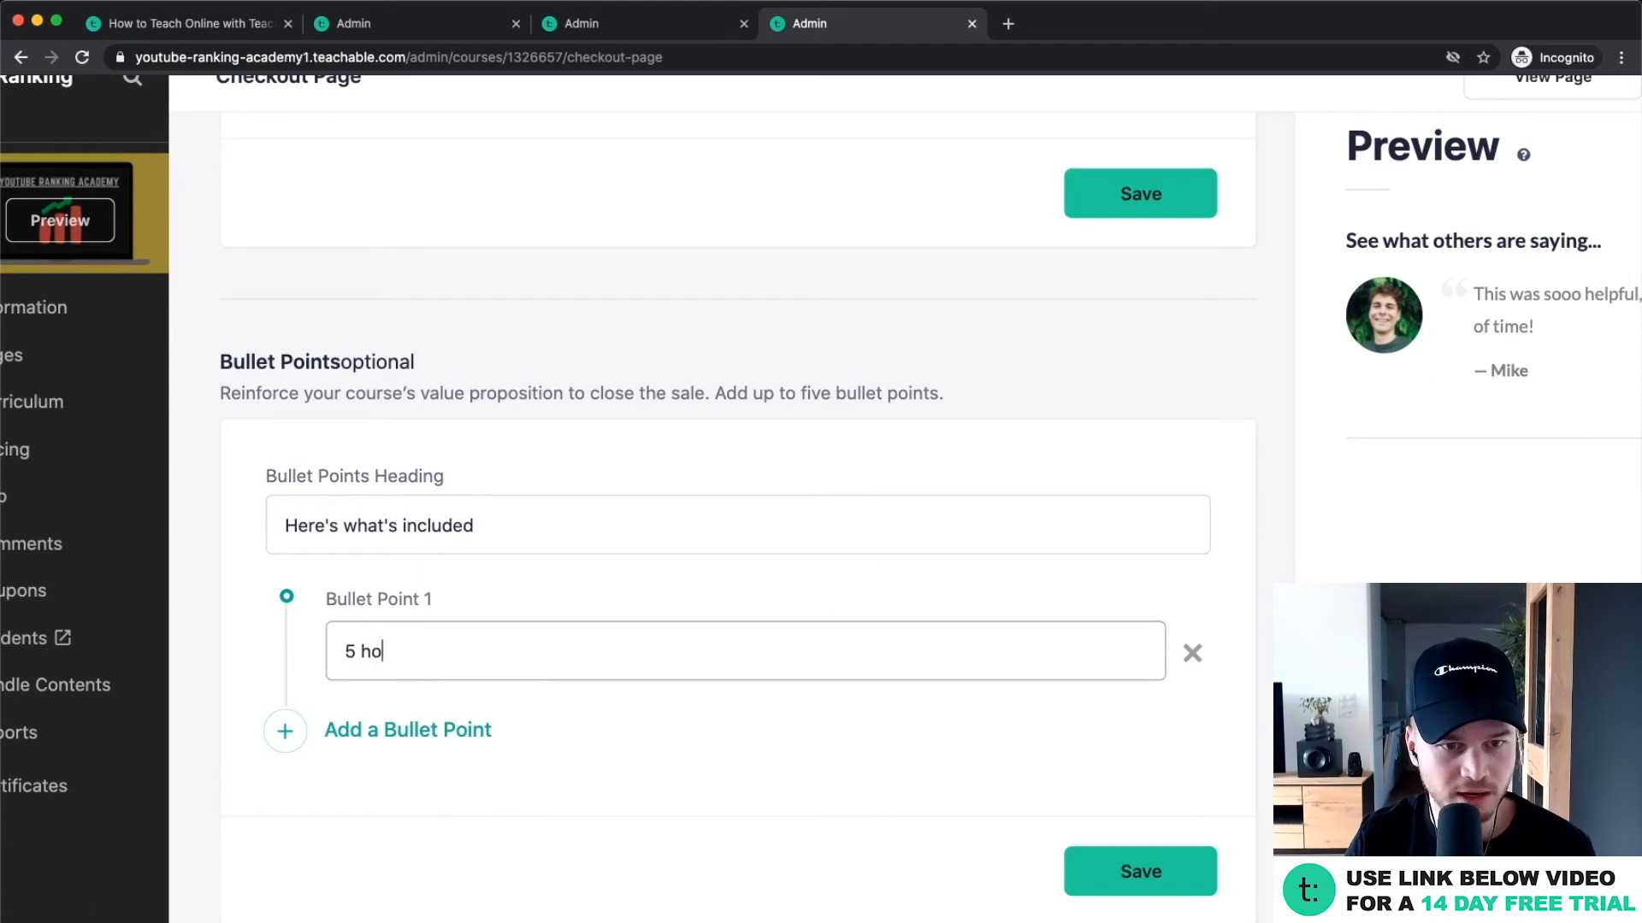
pyautogui.write('urs of training viedo')
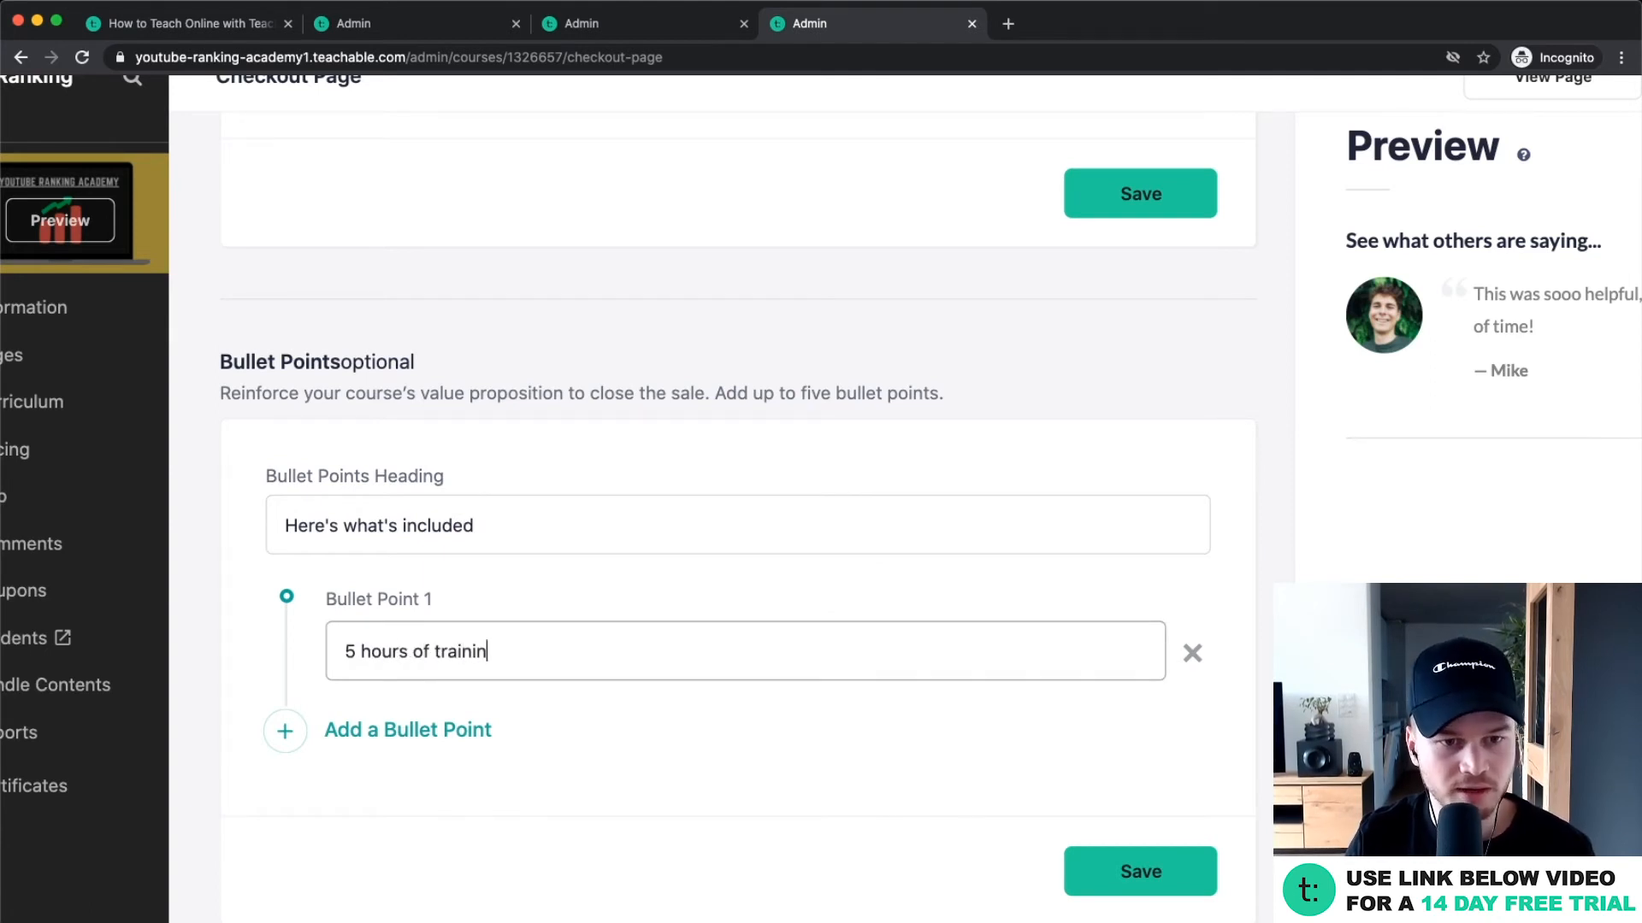
pyautogui.press('BackSpace')
pyautogui.press('BackSpace')
pyautogui.press('BackSpace')
pyautogui.write('deos')
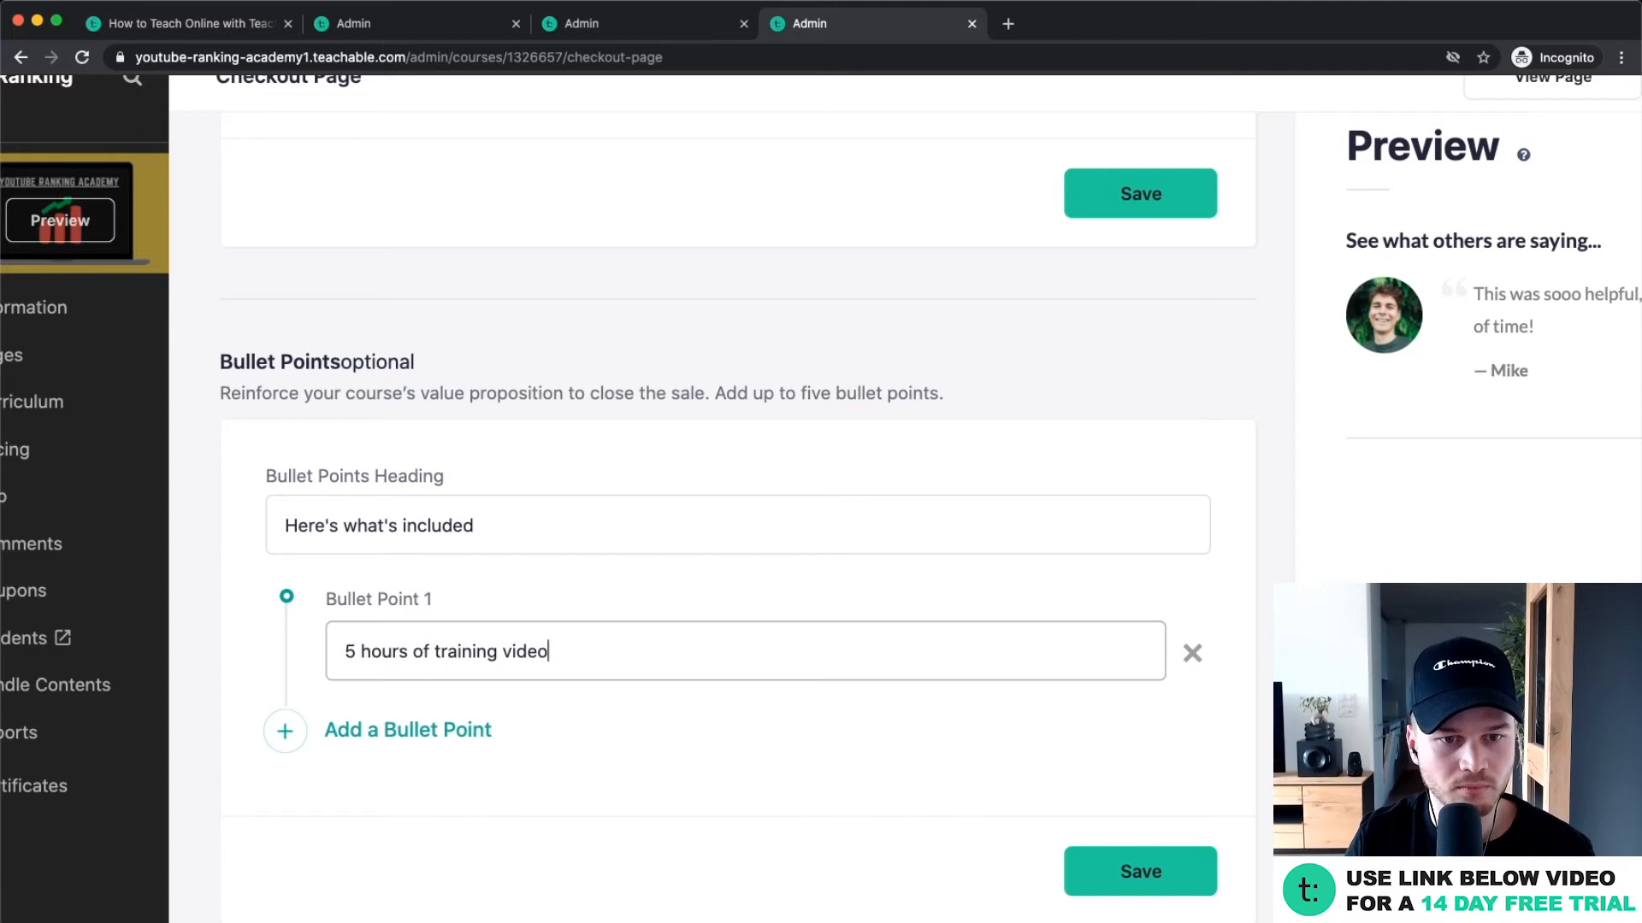
# Add a second bullet point reading "Exclusive community", keep only two bullet points, and save the section.
pyautogui.click(398, 732)
pyautogui.scroll(-3, 434, 694)
pyautogui.click(359, 638)
pyautogui.write('Exclusive community')
pyautogui.click(404, 718)
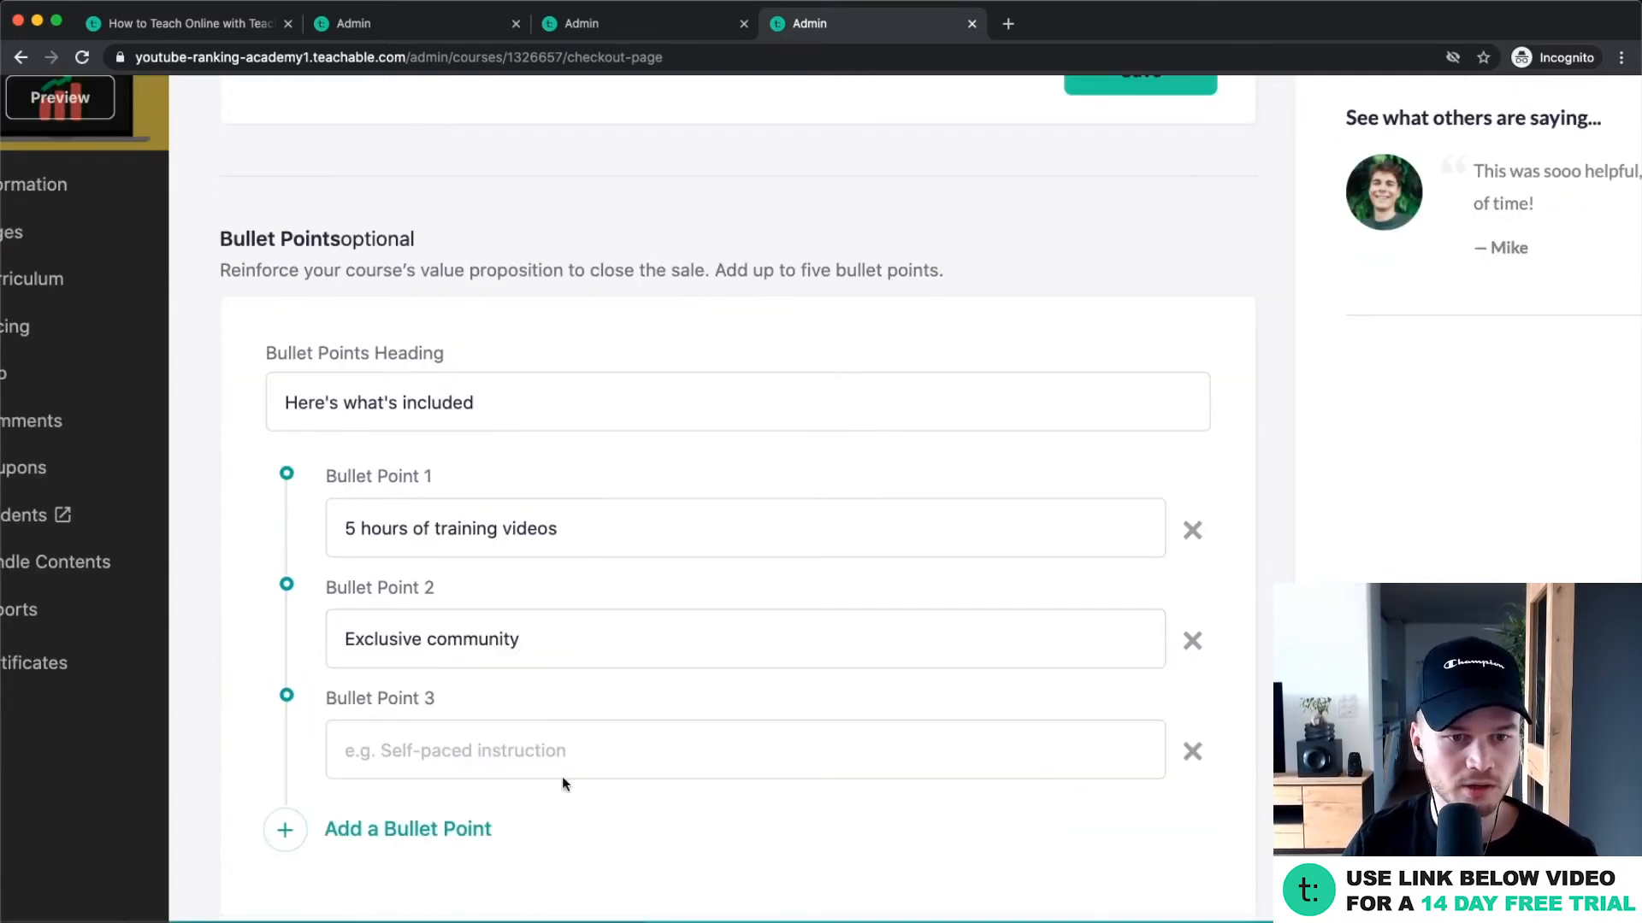
pyautogui.click(1192, 753)
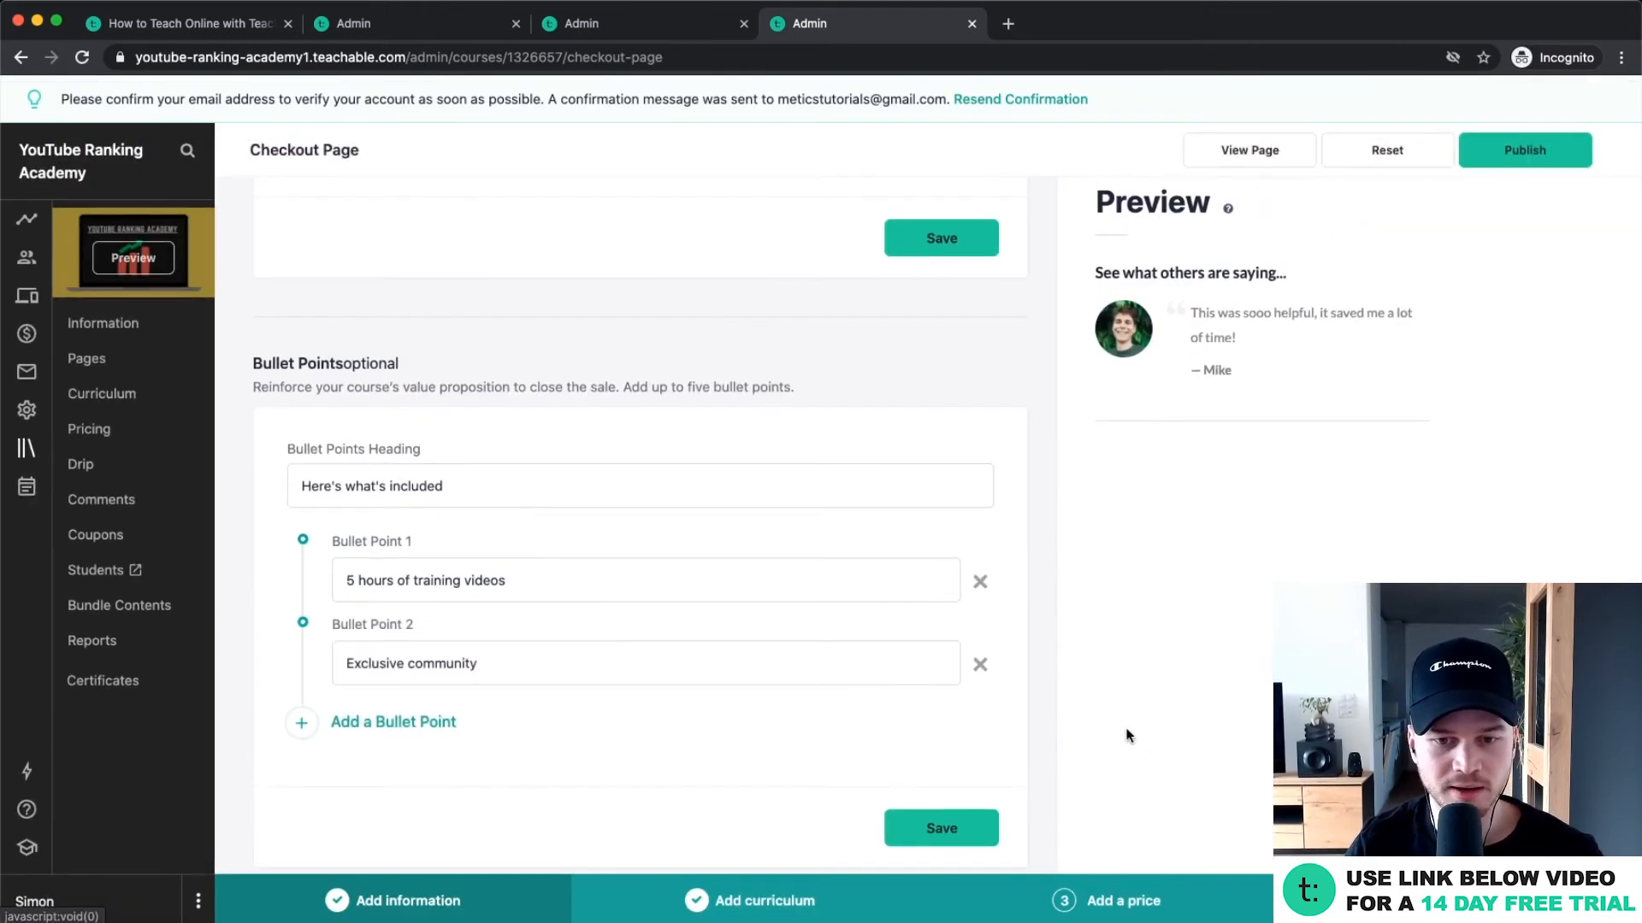
pyautogui.scroll(-5, 1197, 759)
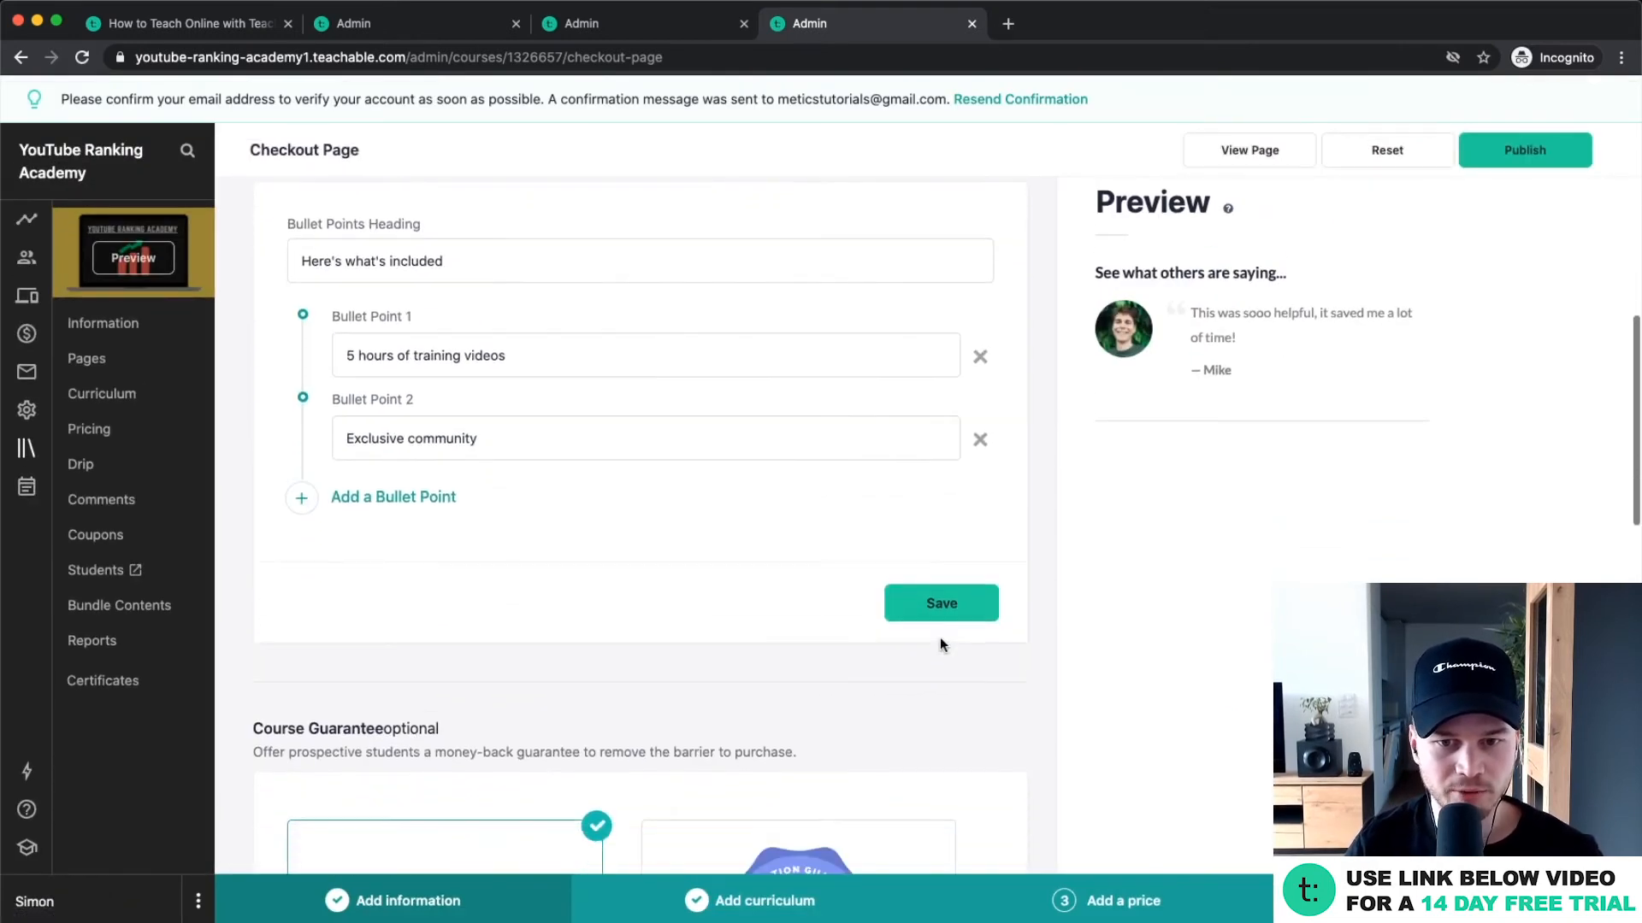
pyautogui.click(942, 612)
# Choose the "30 Days Satisfaction Guaranteed" badge with the shield icon and green ribbon as the course guarantee and save the section.
pyautogui.scroll(-9, 735, 595)
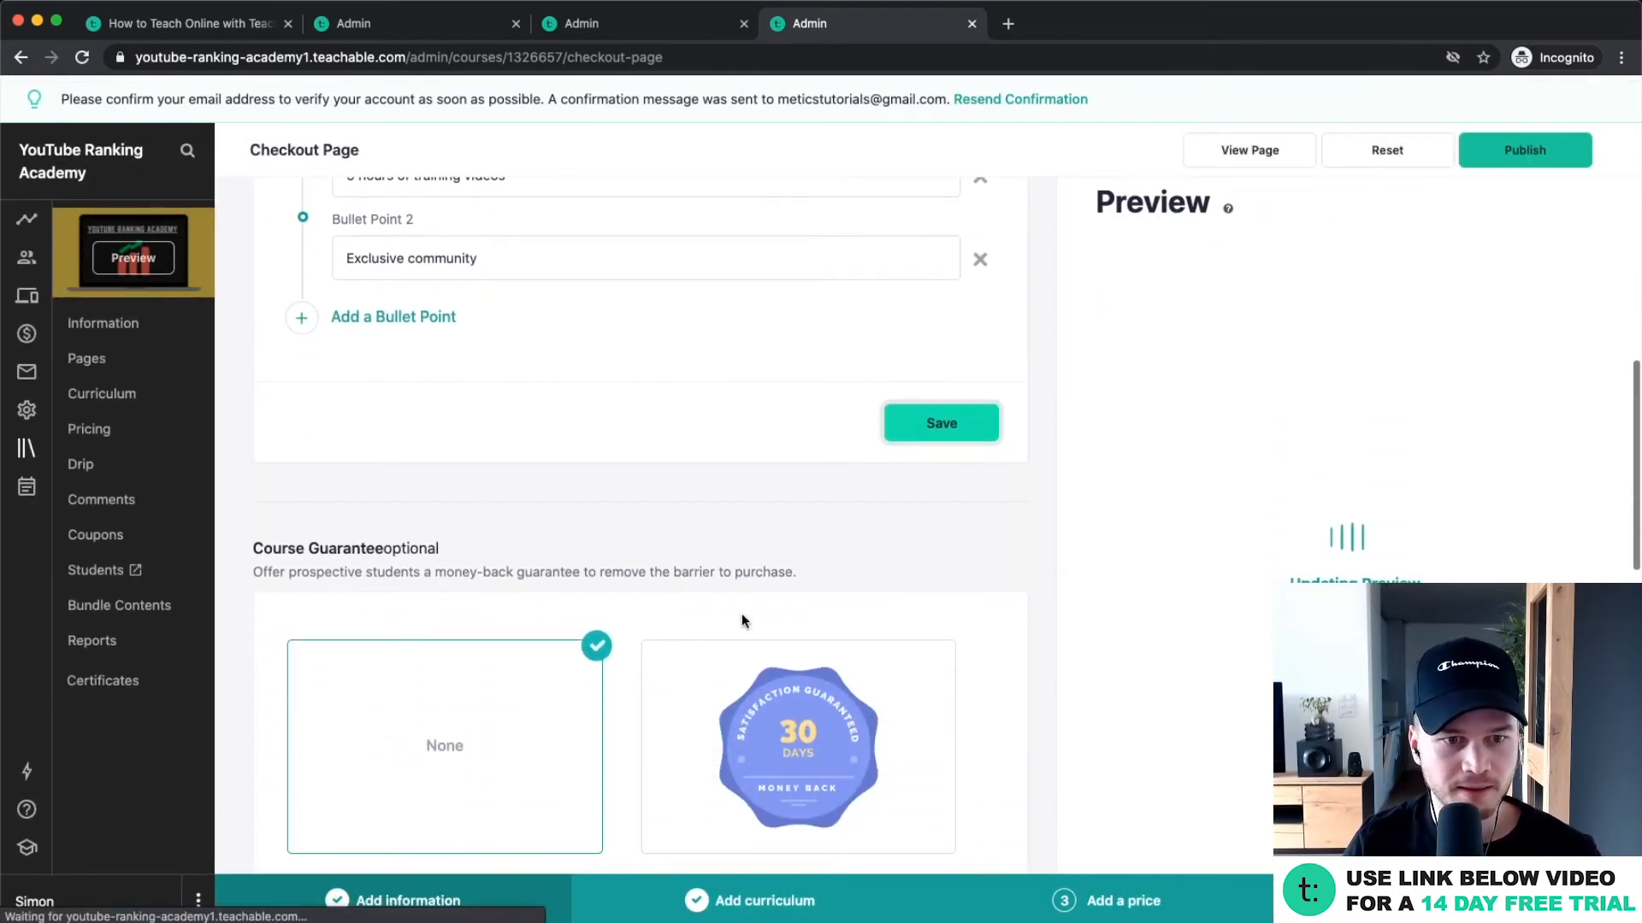
pyautogui.scroll(-1, 736, 599)
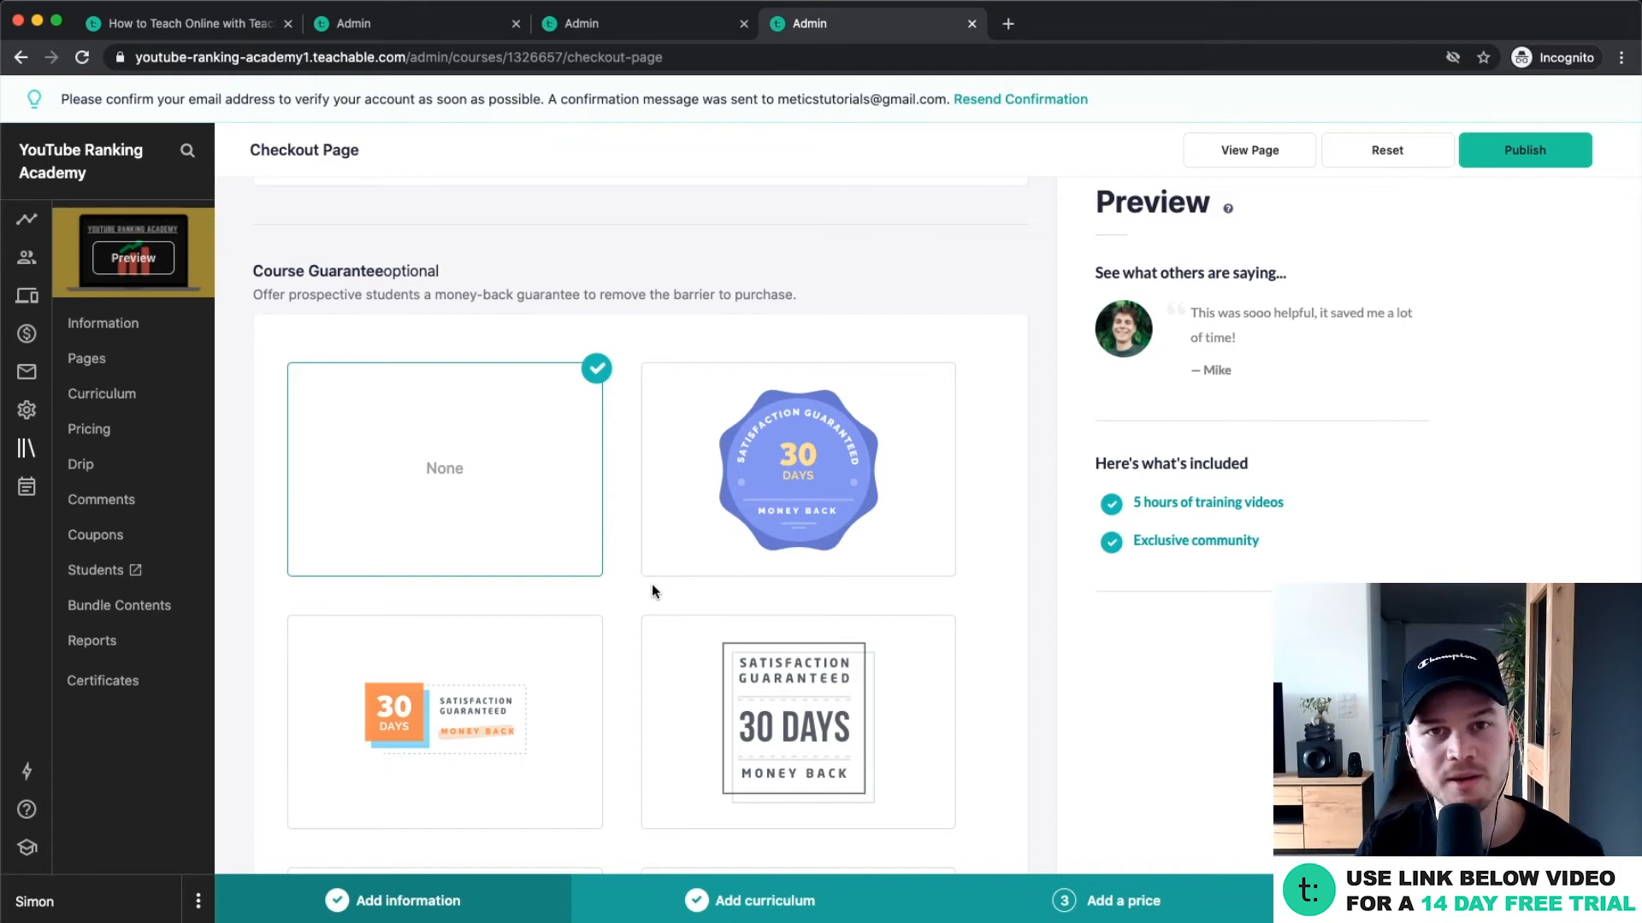
pyautogui.scroll(-6, 689, 538)
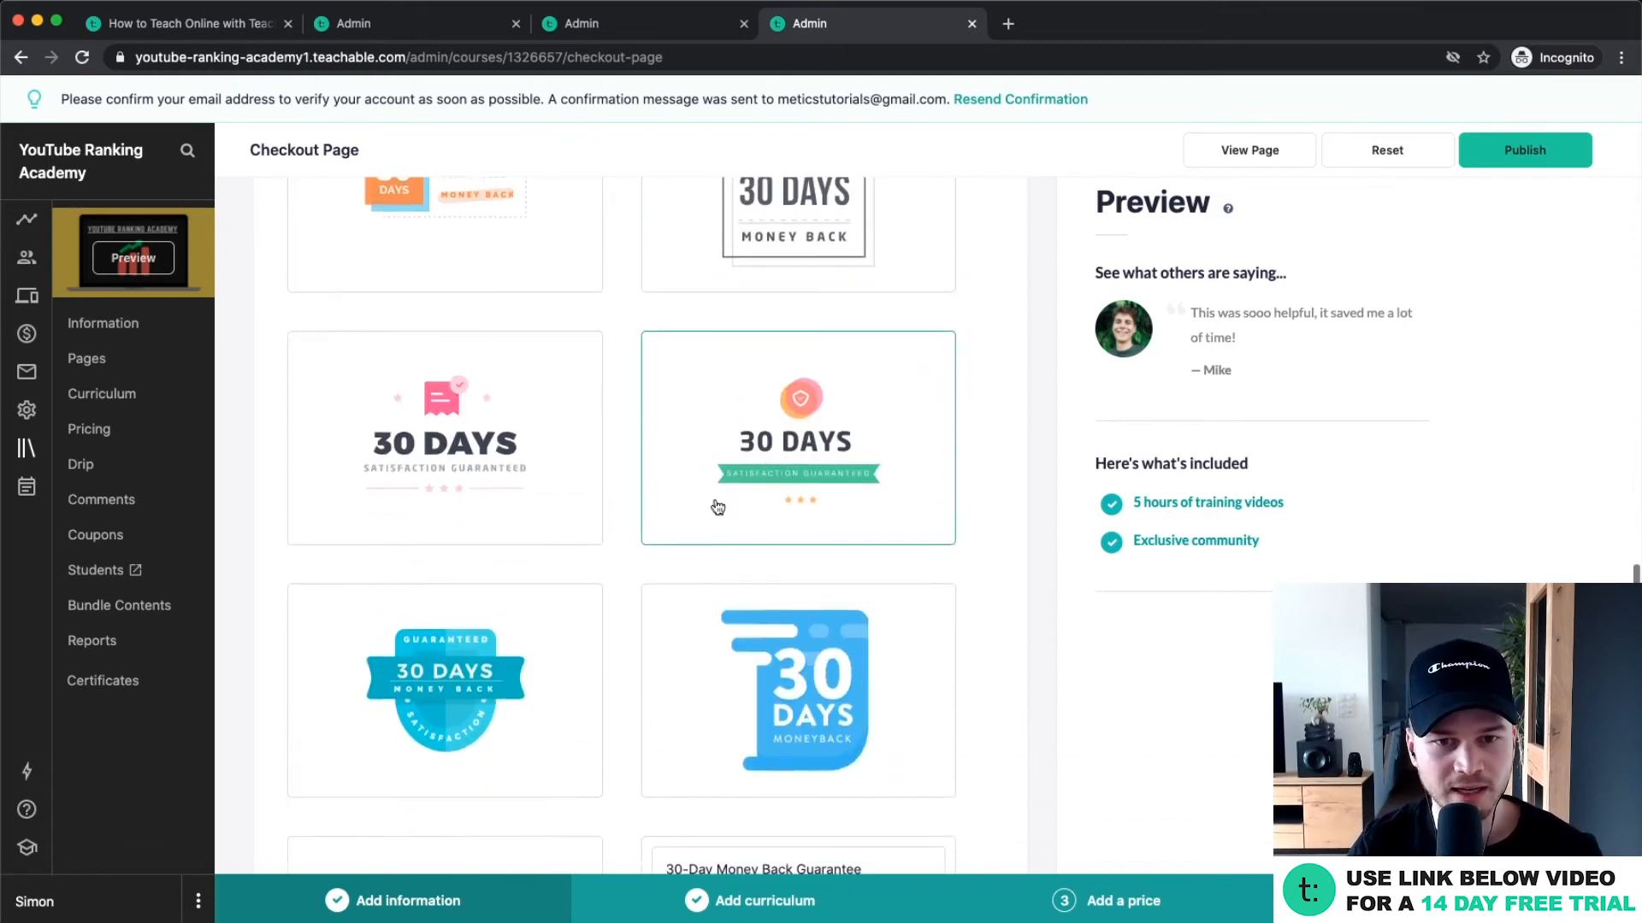
pyautogui.click(825, 427)
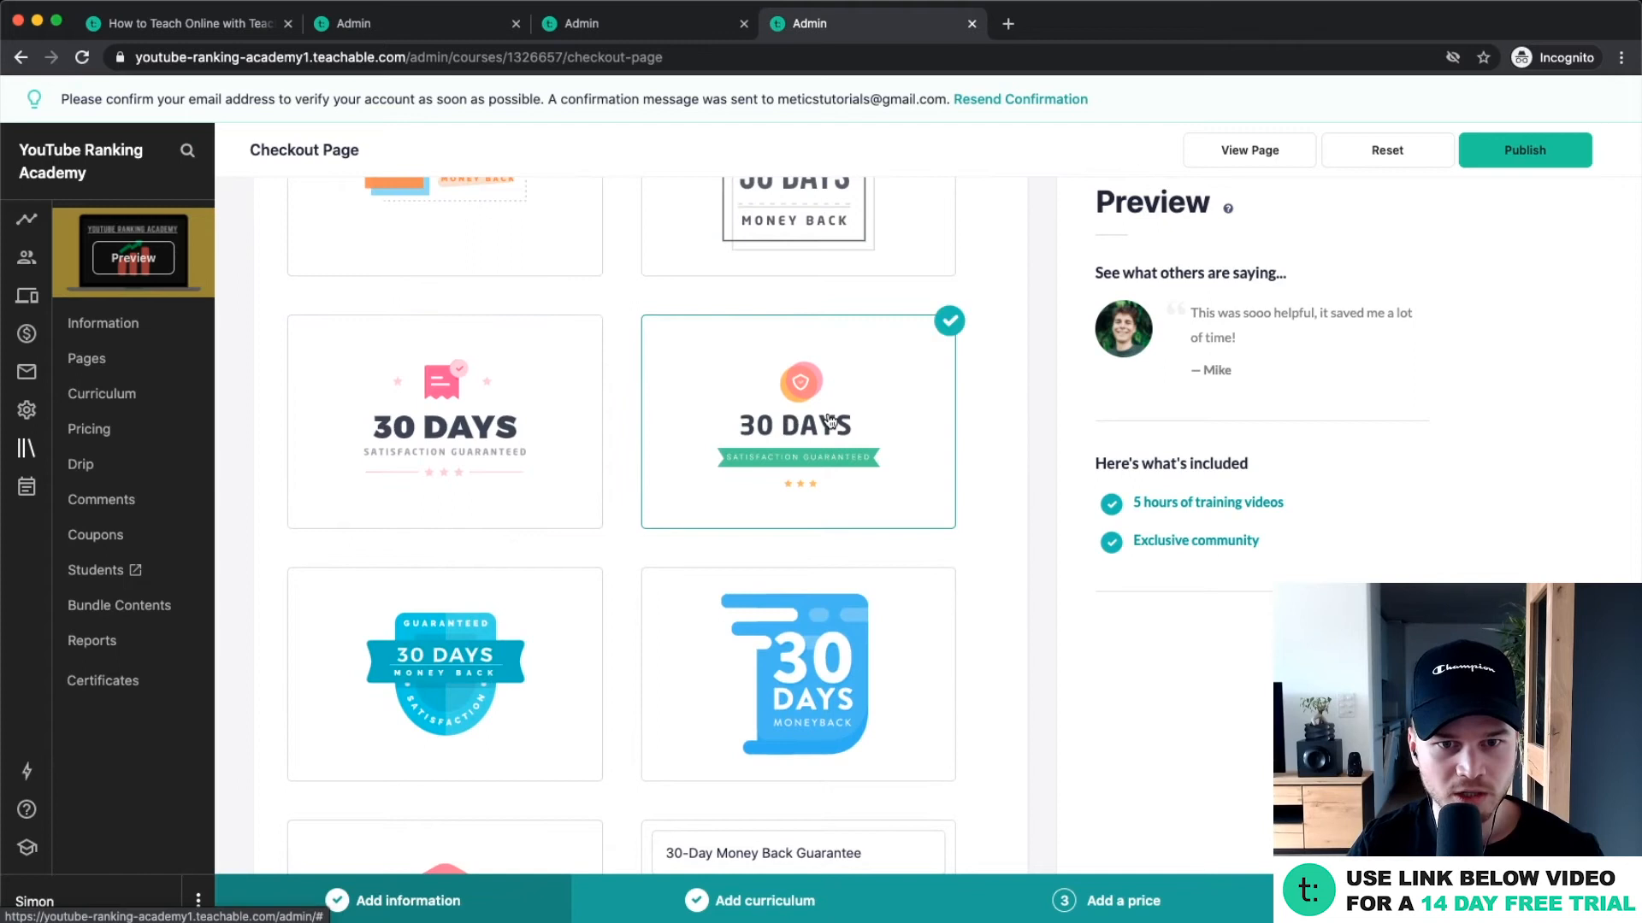
pyautogui.scroll(-1, 841, 443)
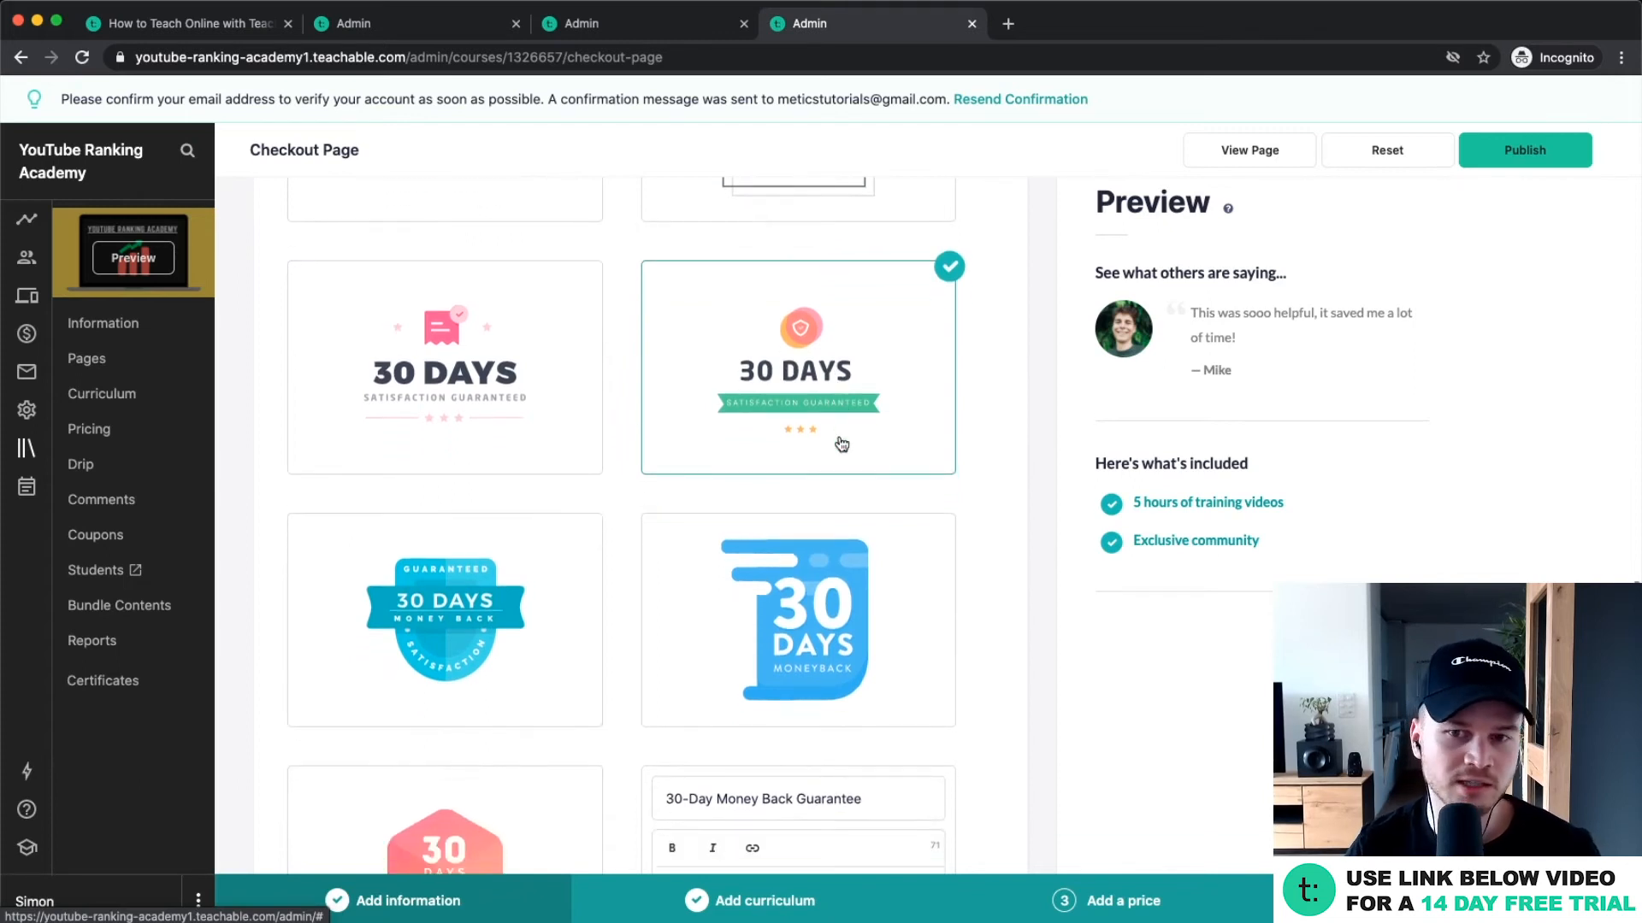
pyautogui.scroll(-6, 842, 443)
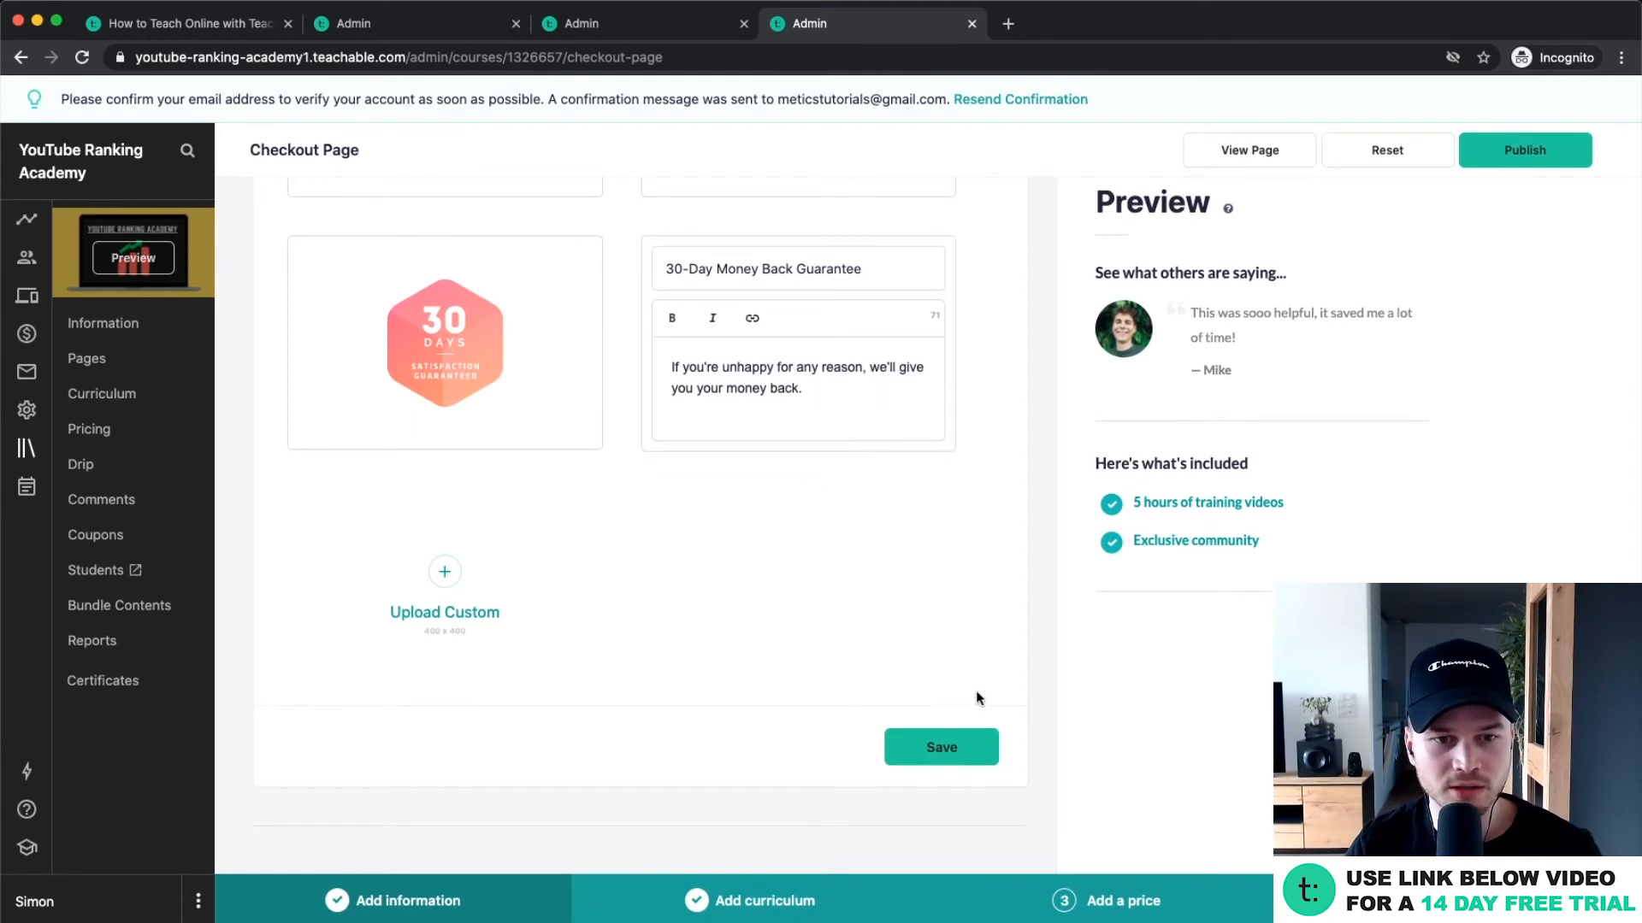
pyautogui.click(949, 744)
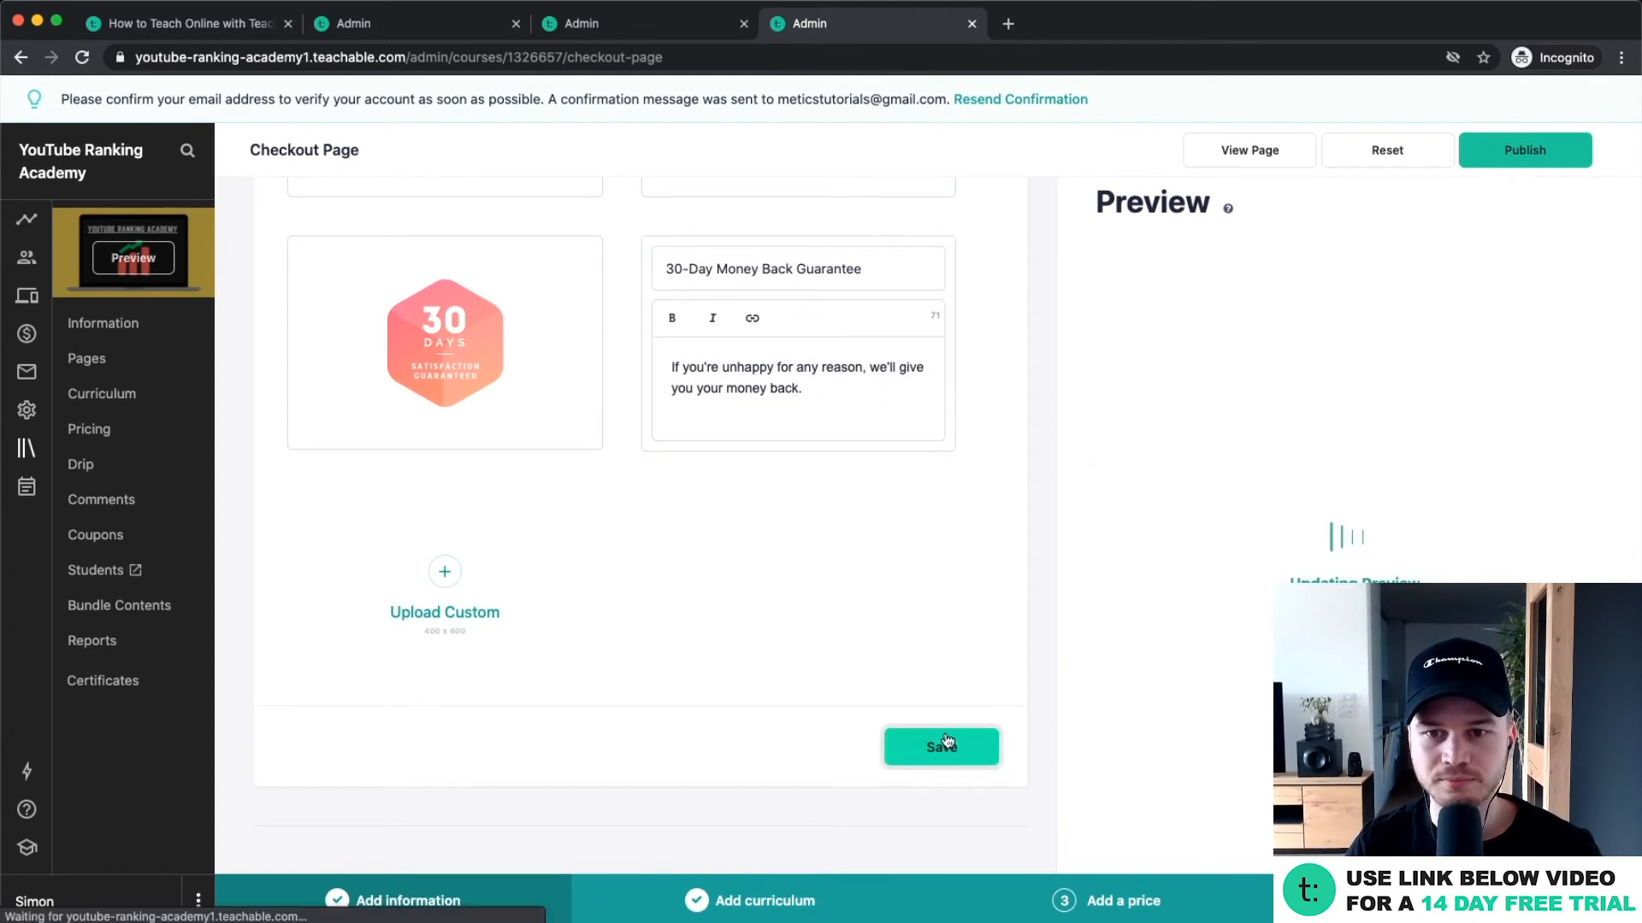
# Copy the course checkout page URL and open it in a new browser tab.
pyautogui.click(1259, 149)
pyautogui.click(827, 264)
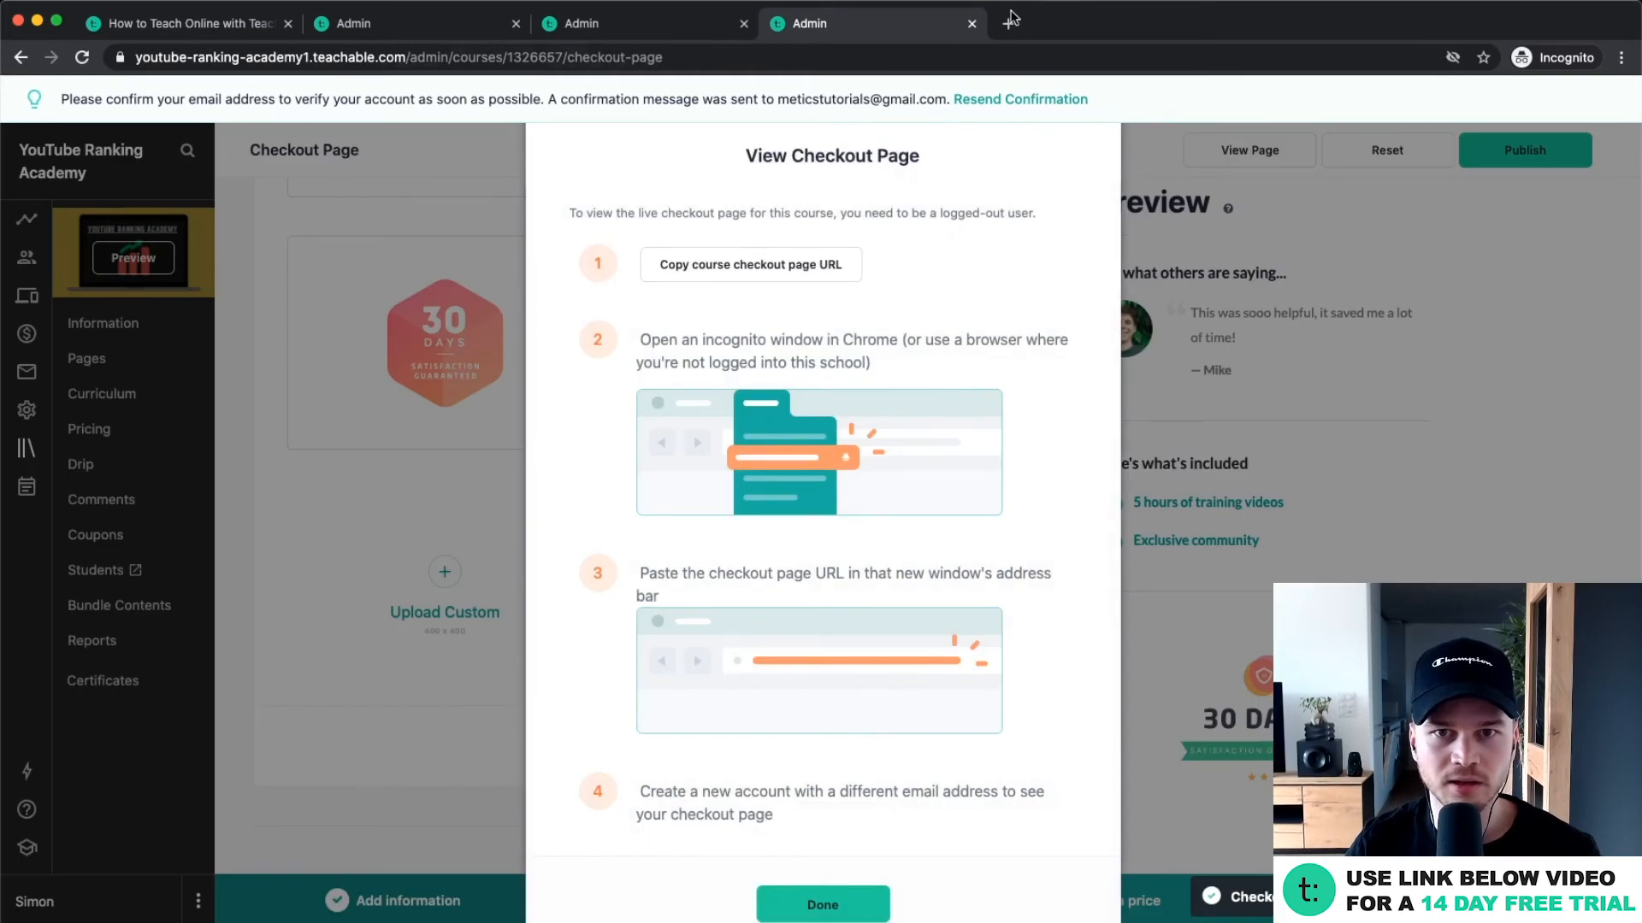
pyautogui.click(1008, 23)
pyautogui.press('super+v')
pyautogui.press('Return')
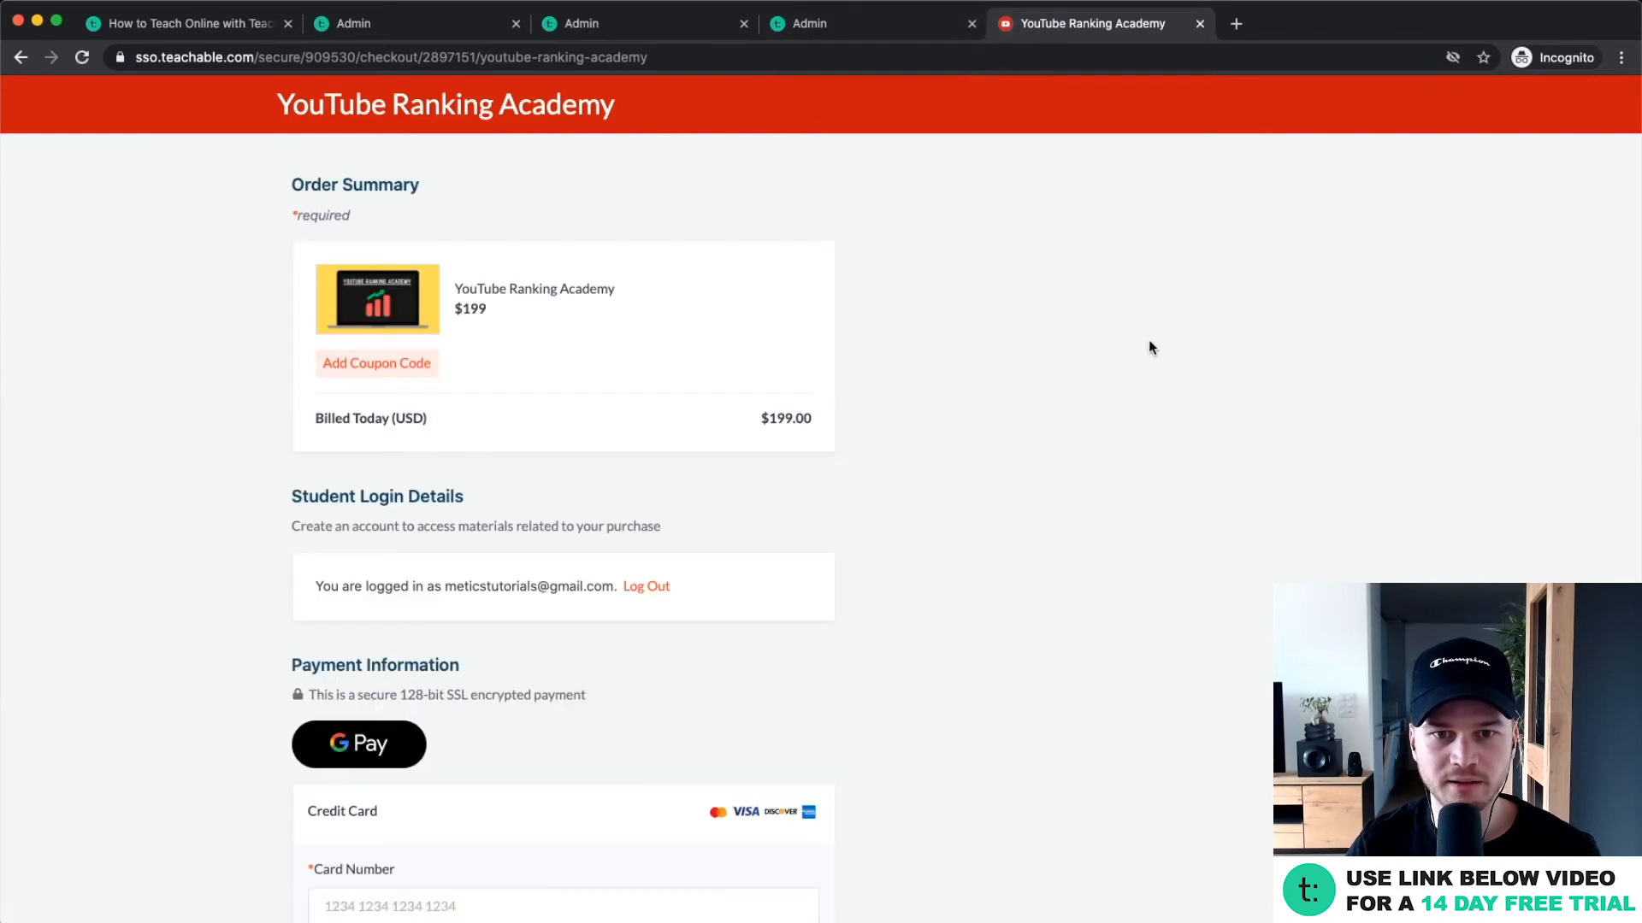
# Return to the checkout page editor, dismiss the viewing instructions and publish the checkout page.
pyautogui.click(925, 24)
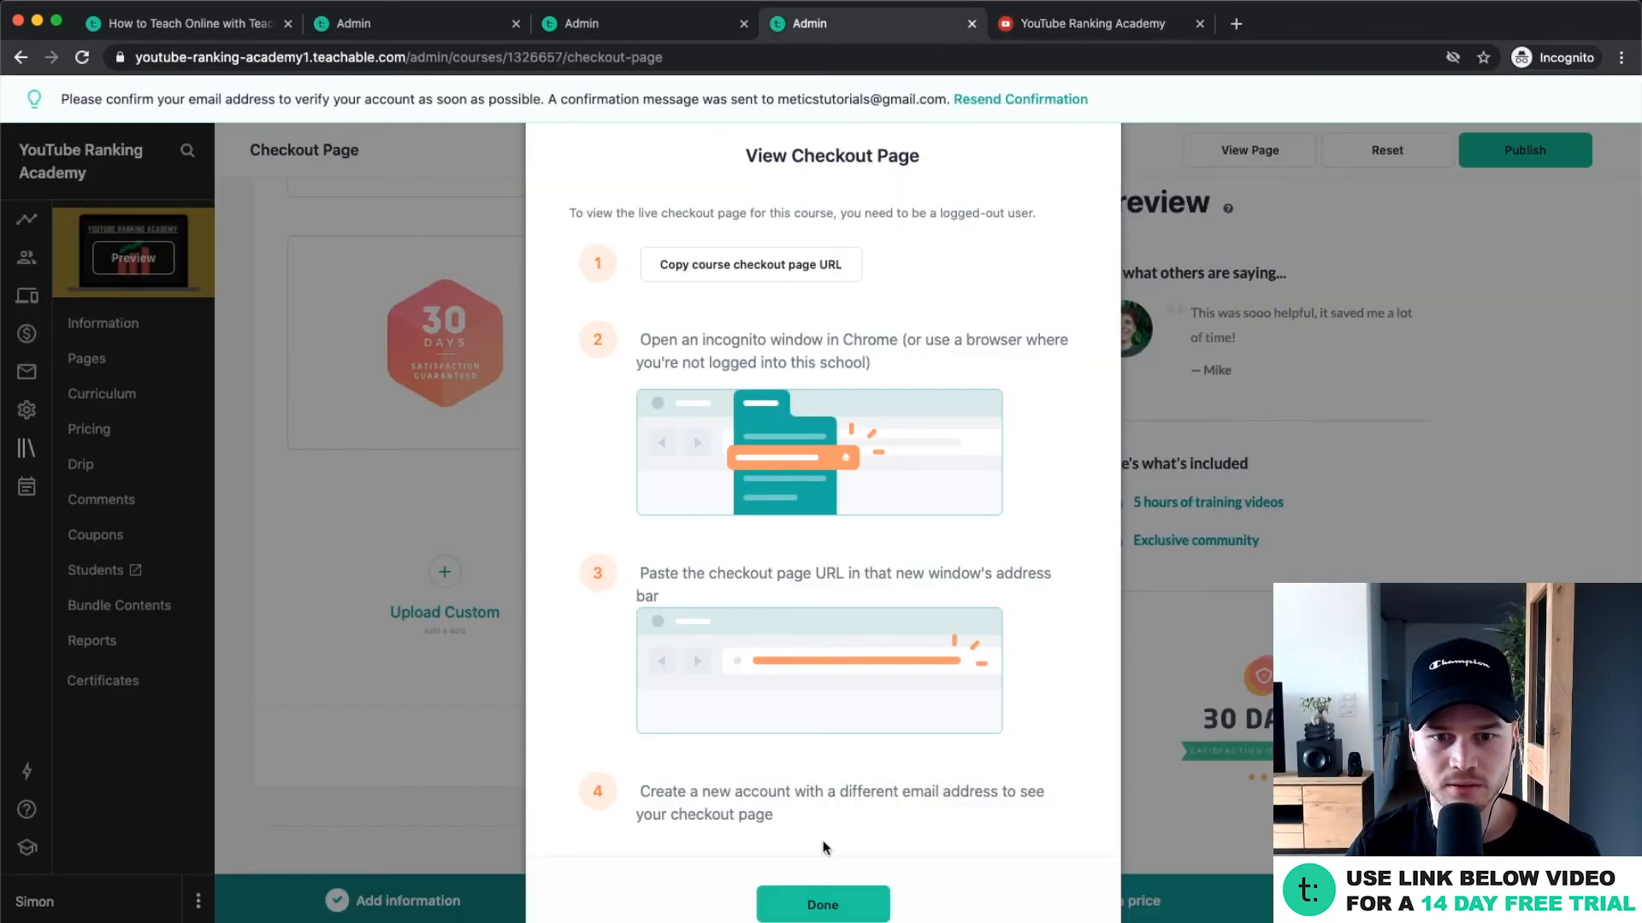
pyautogui.click(1355, 354)
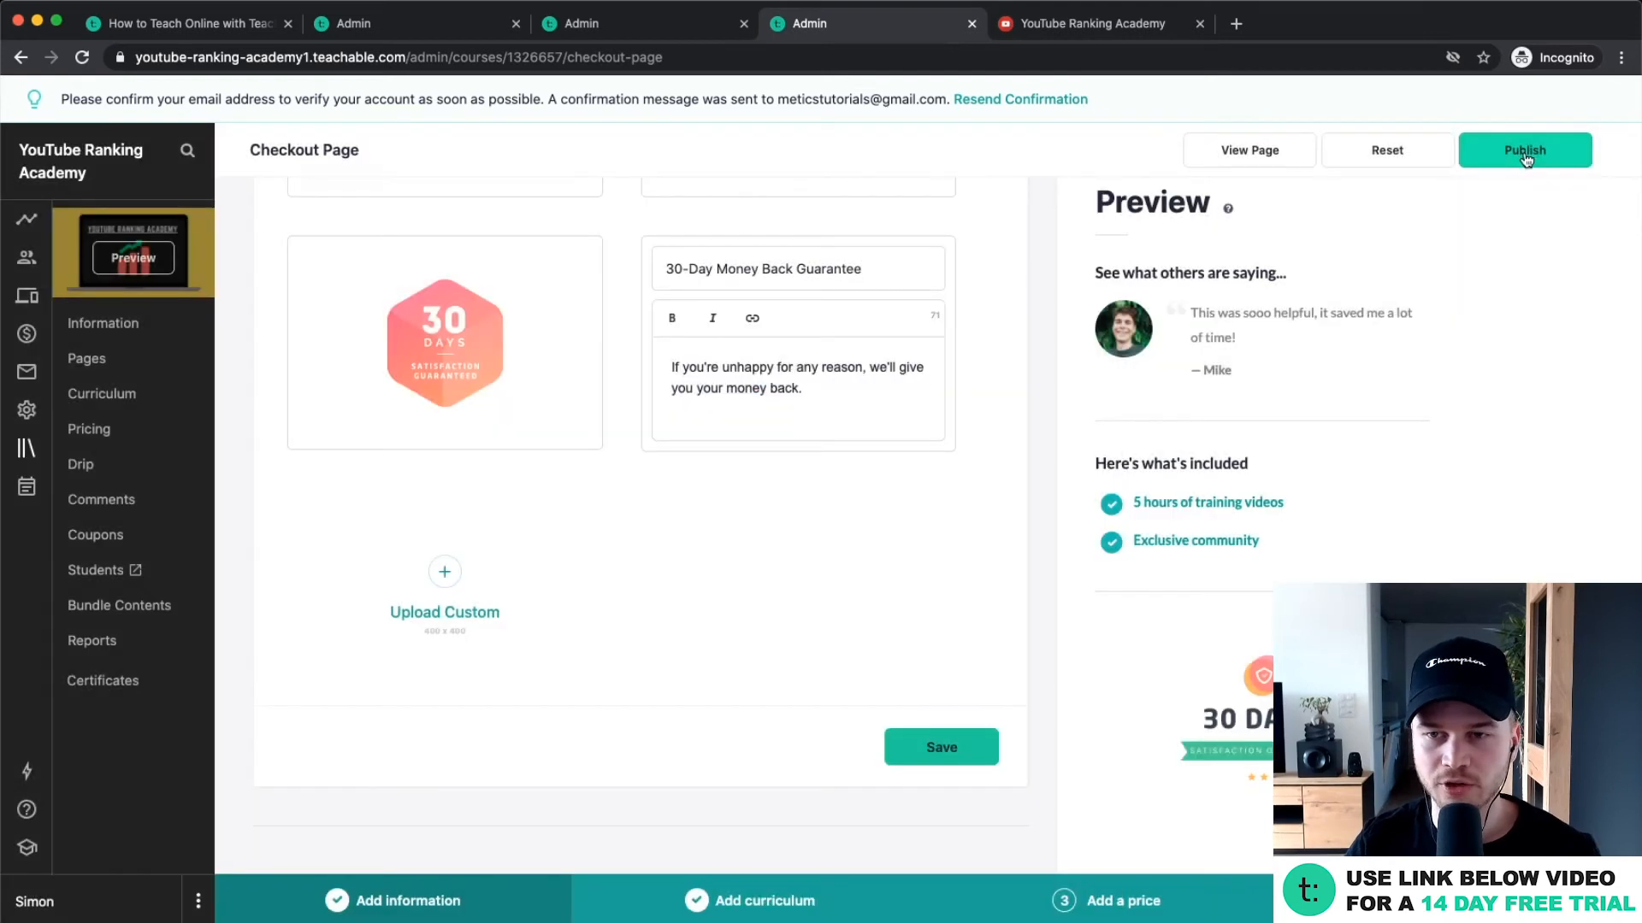
pyautogui.click(1527, 163)
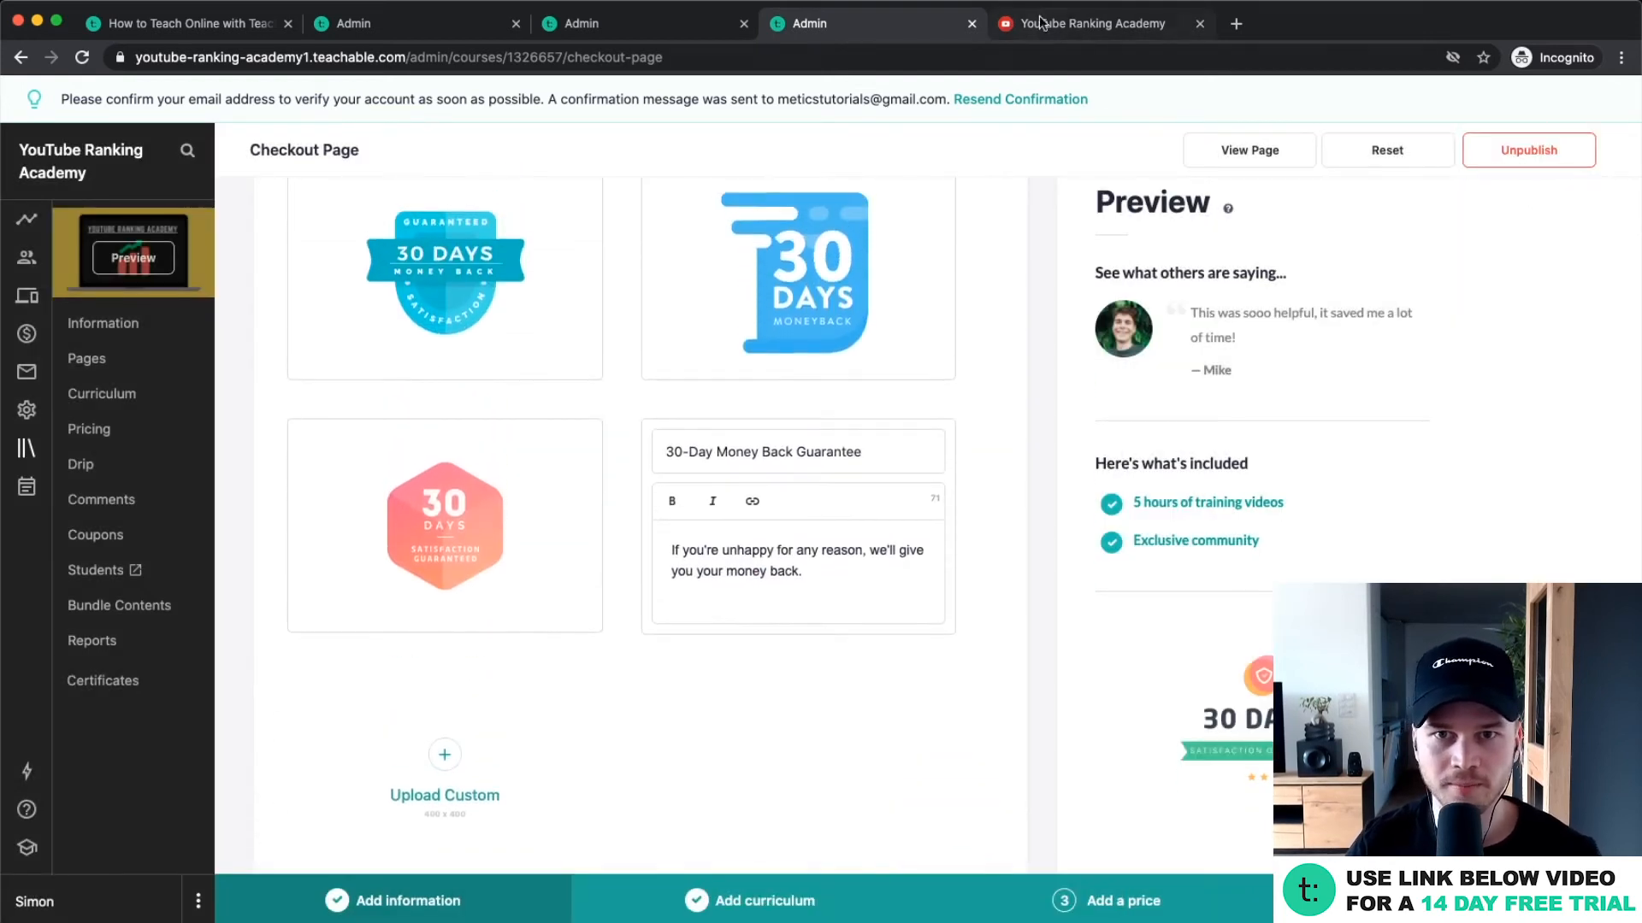
# Reload the live checkout page, review its testimonial, bullet points and guarantee badge, and close that tab.
pyautogui.click(1042, 24)
pyautogui.click(846, 54)
pyautogui.press('Return')
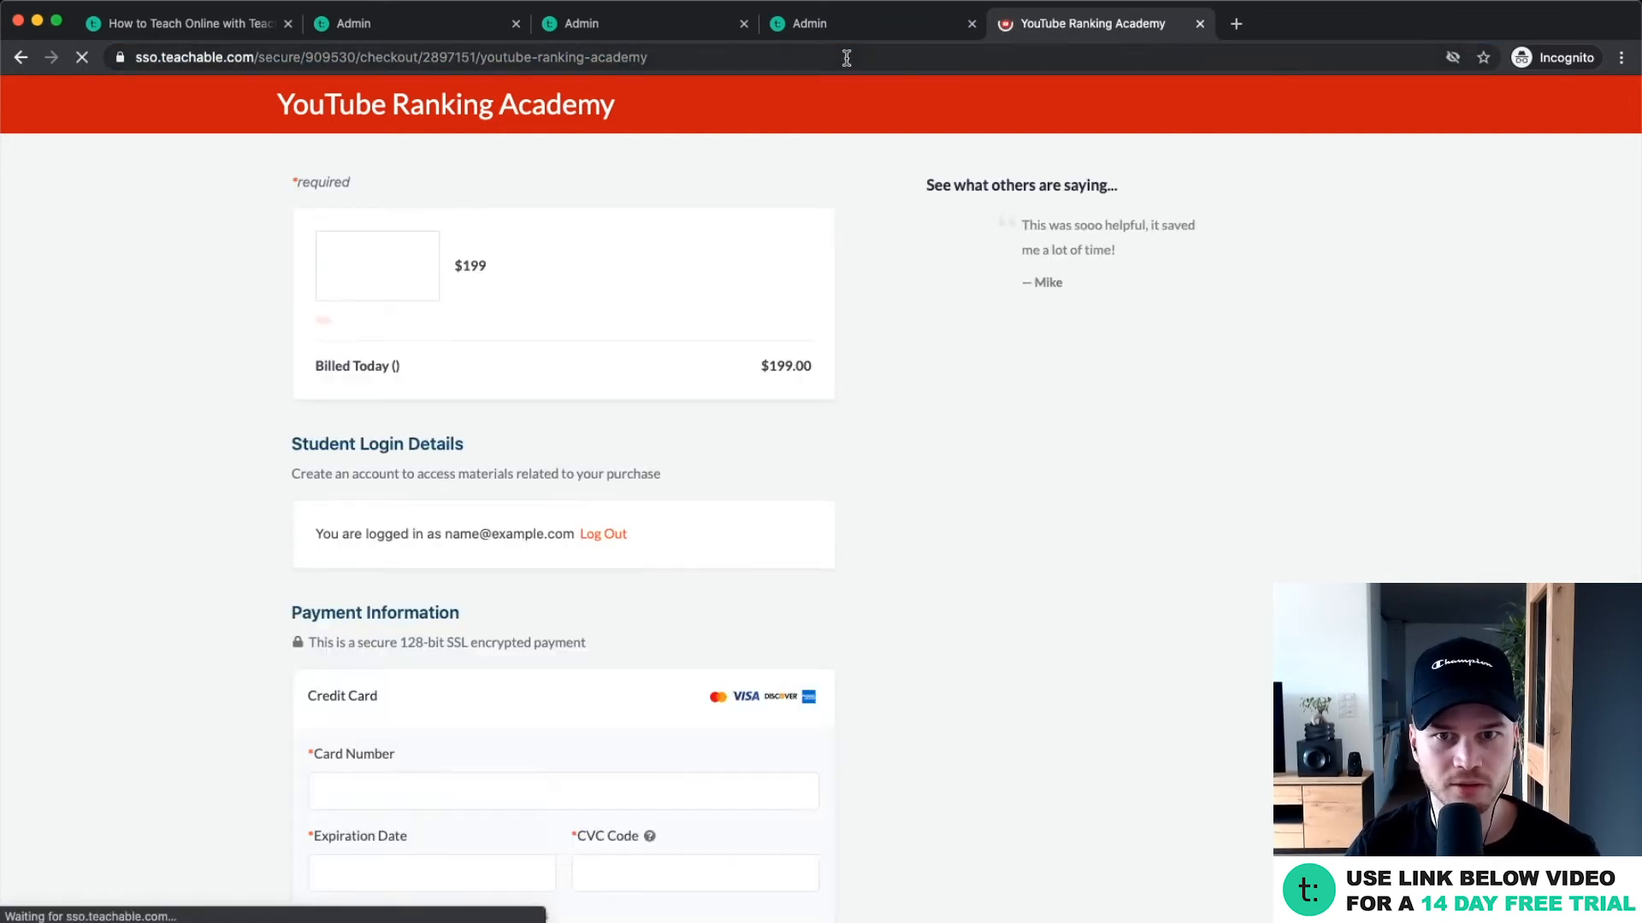
pyautogui.moveTo(935, 186); pyautogui.dragTo(1163, 291)
pyautogui.click(1162, 293)
pyautogui.scroll(3, 981, 455)
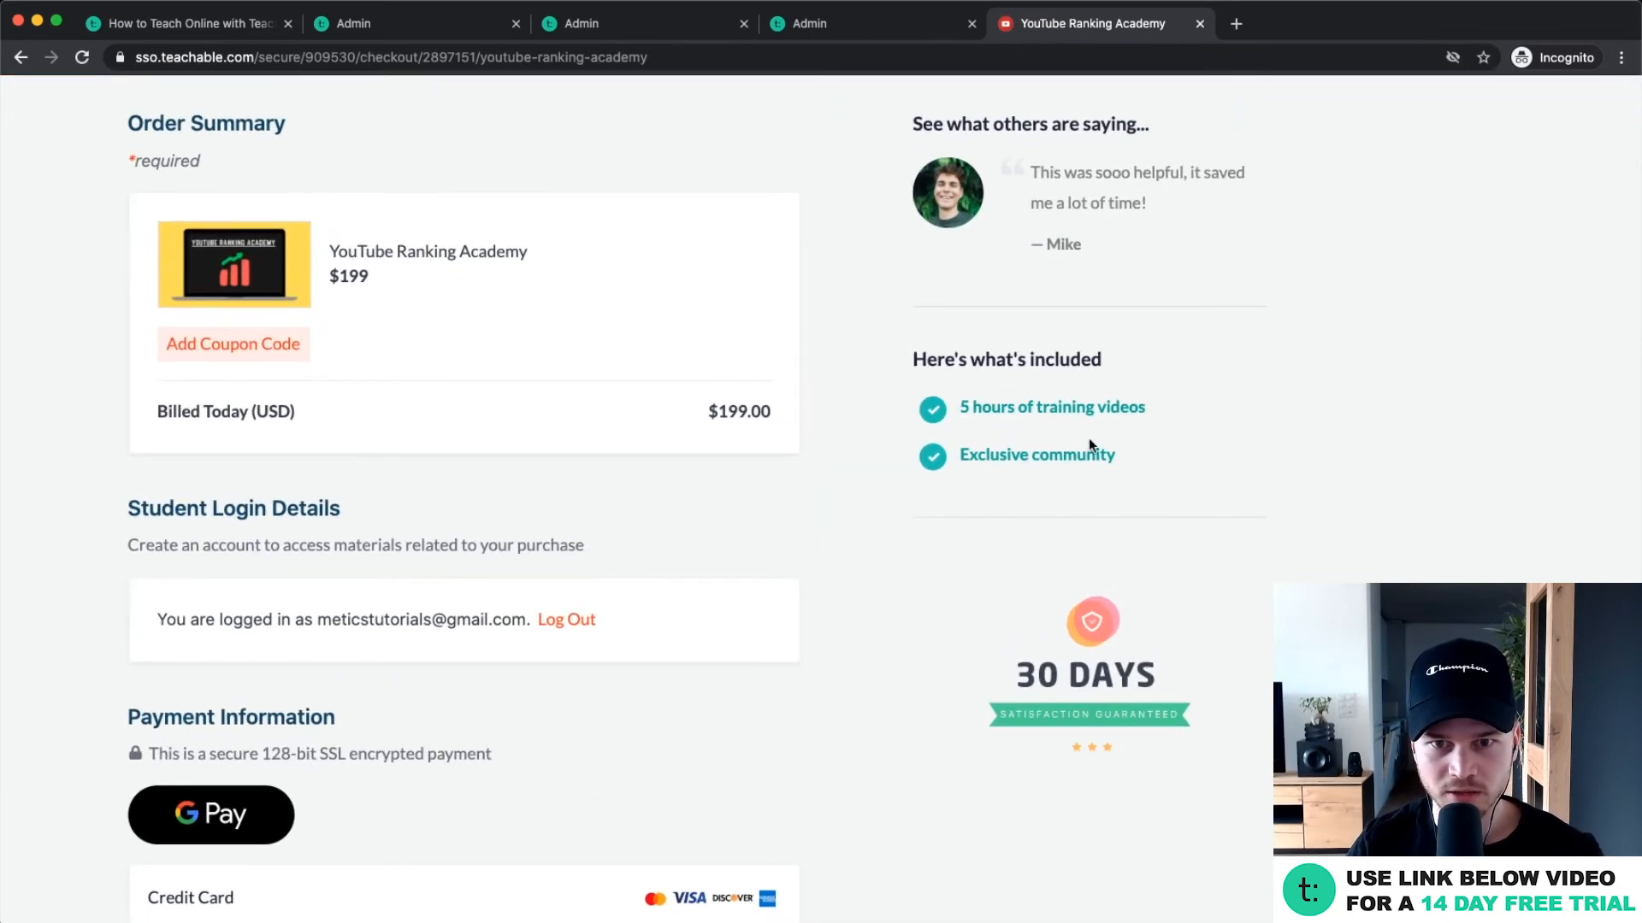
pyautogui.scroll(-3, 1063, 531)
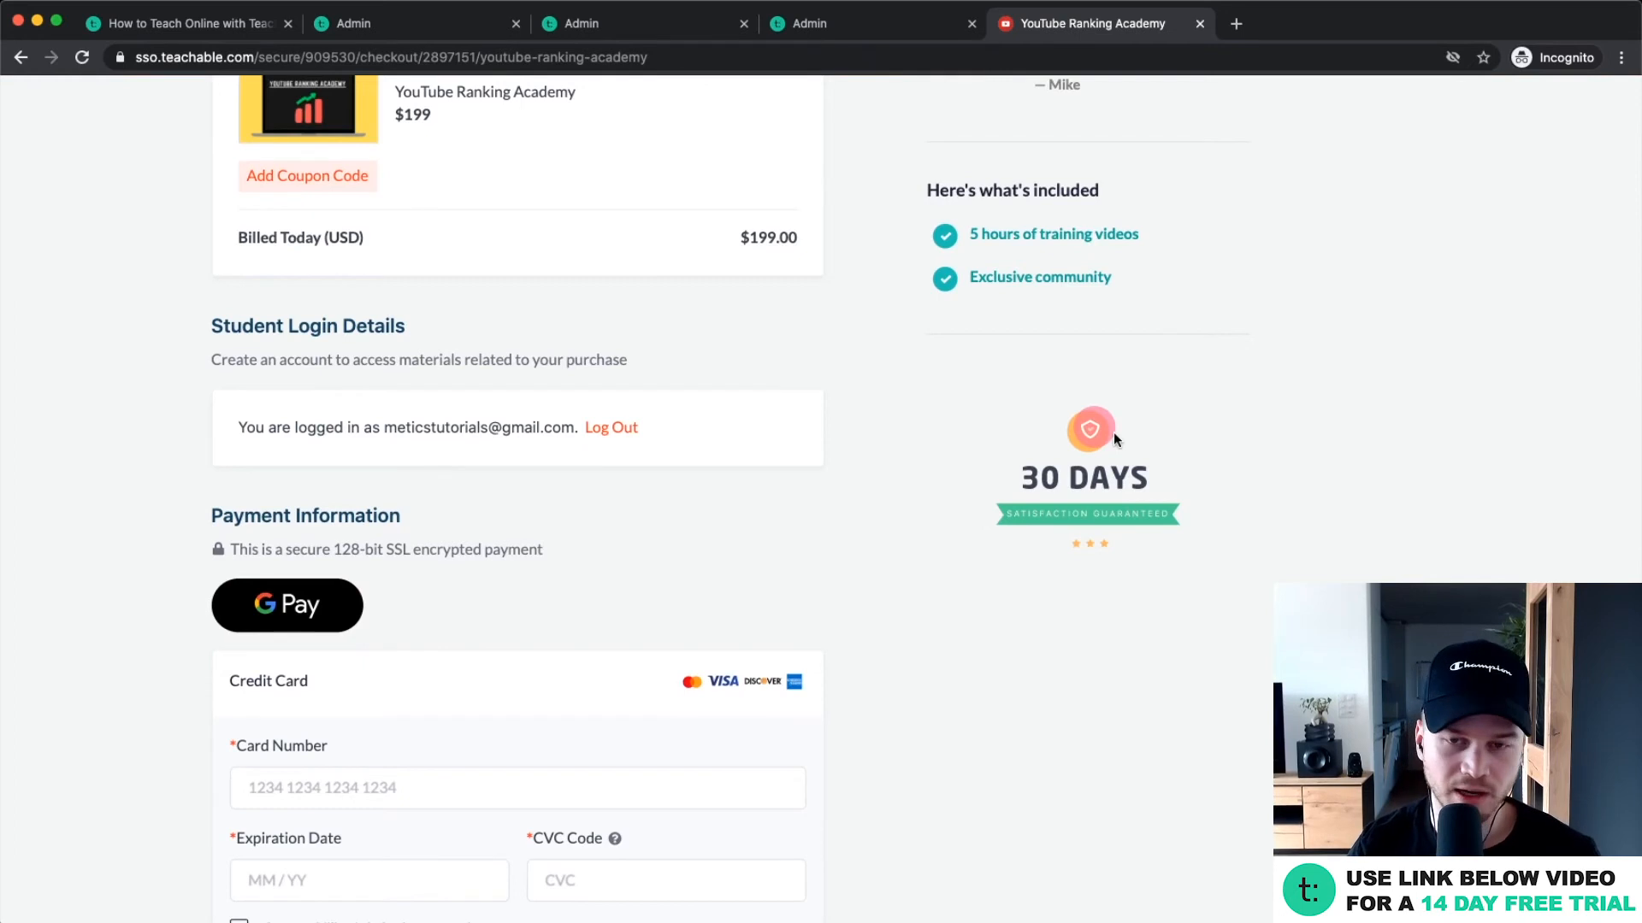
pyautogui.click(1200, 23)
# Go back to the list of course pages and open the YouTube Ranking Academy thank-you page for editing.
pyautogui.scroll(-3, 813, 410)
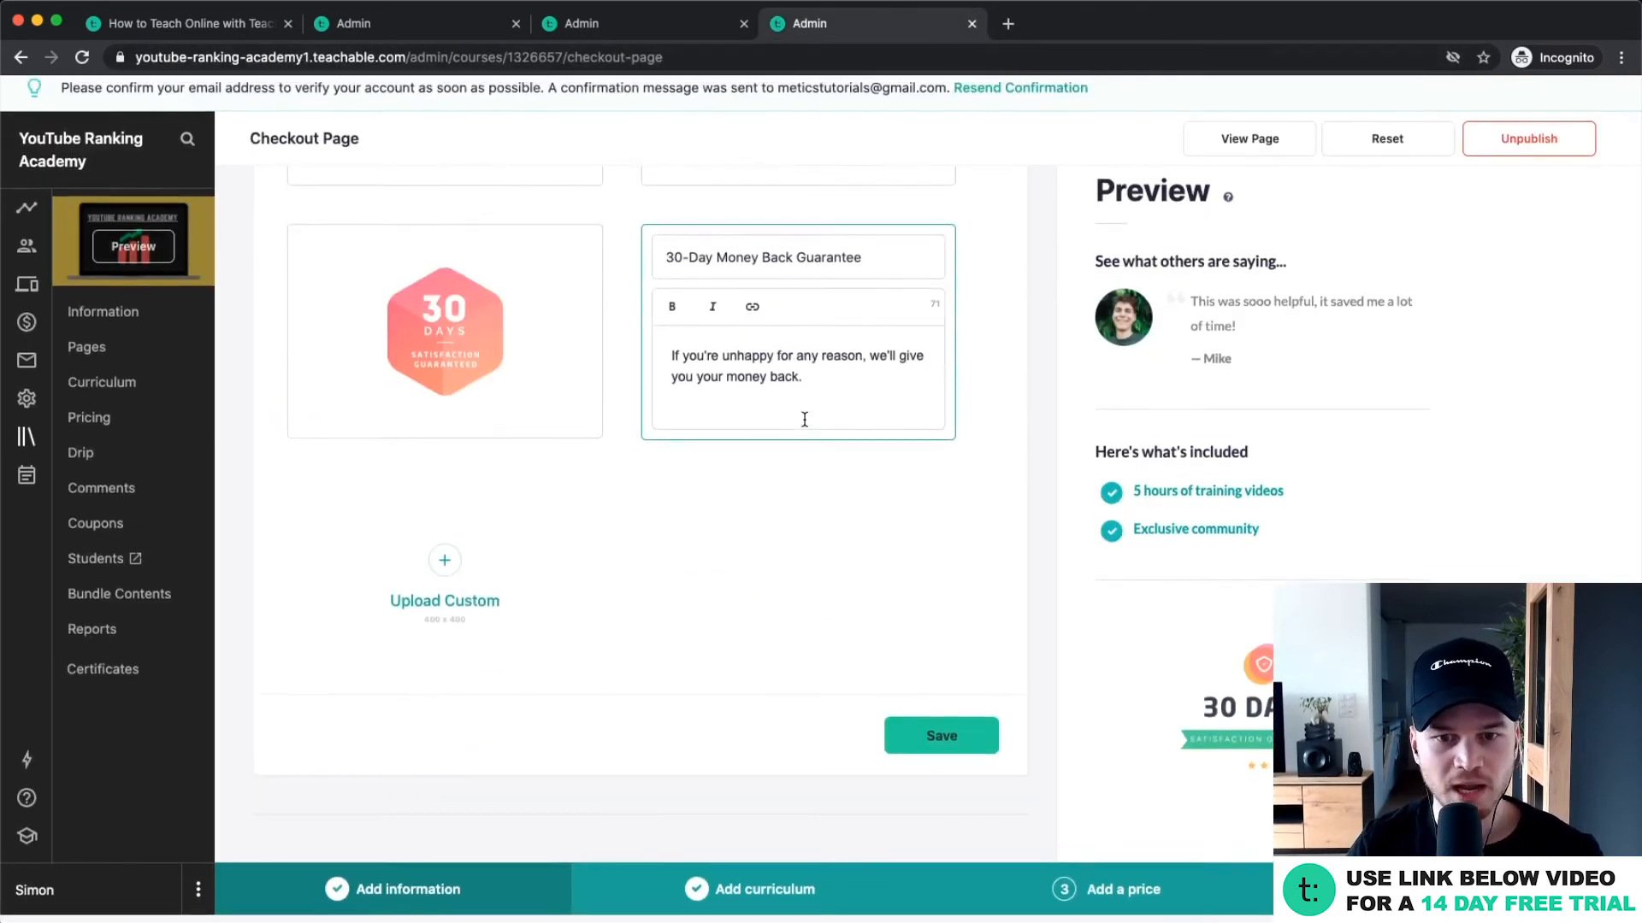
pyautogui.scroll(10, 777, 577)
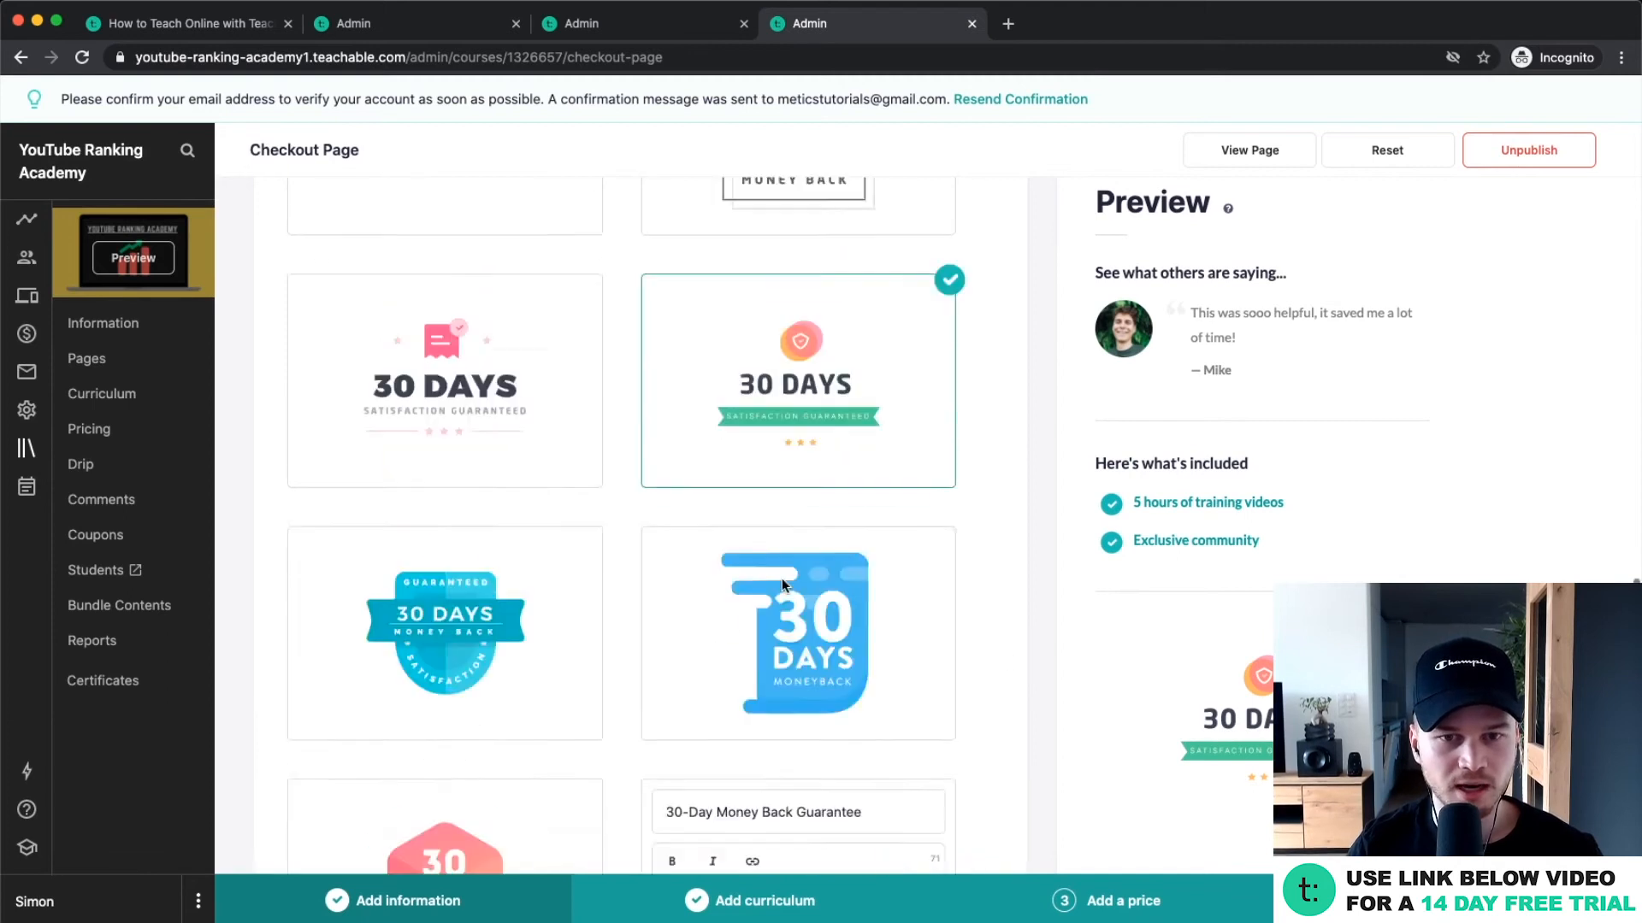
pyautogui.scroll(10, 777, 432)
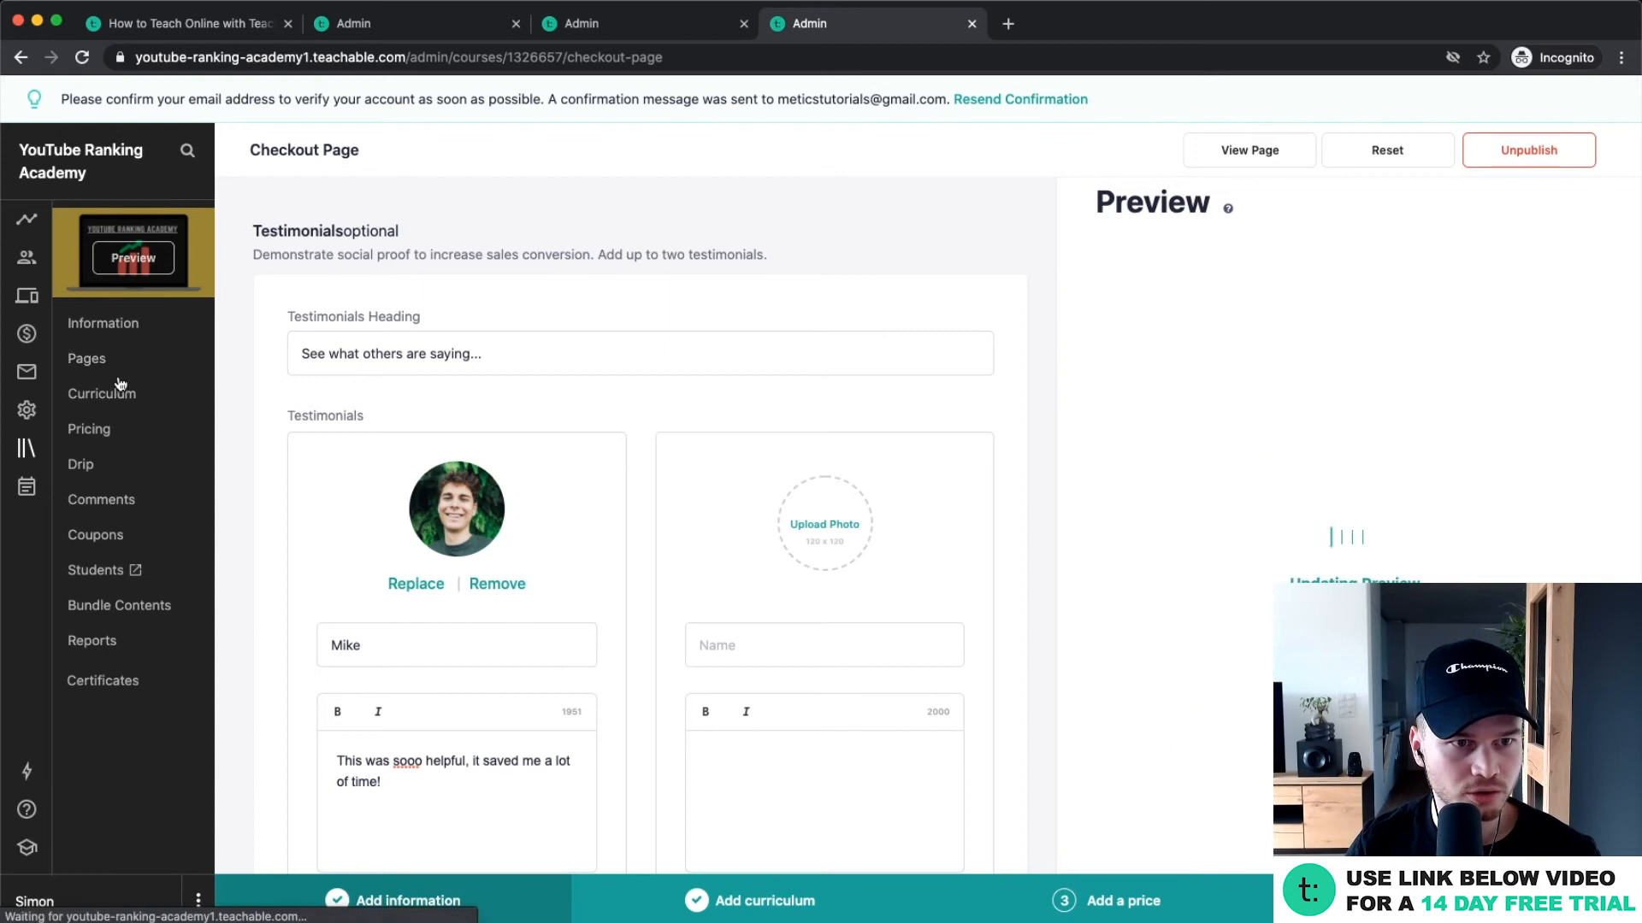
pyautogui.click(84, 358)
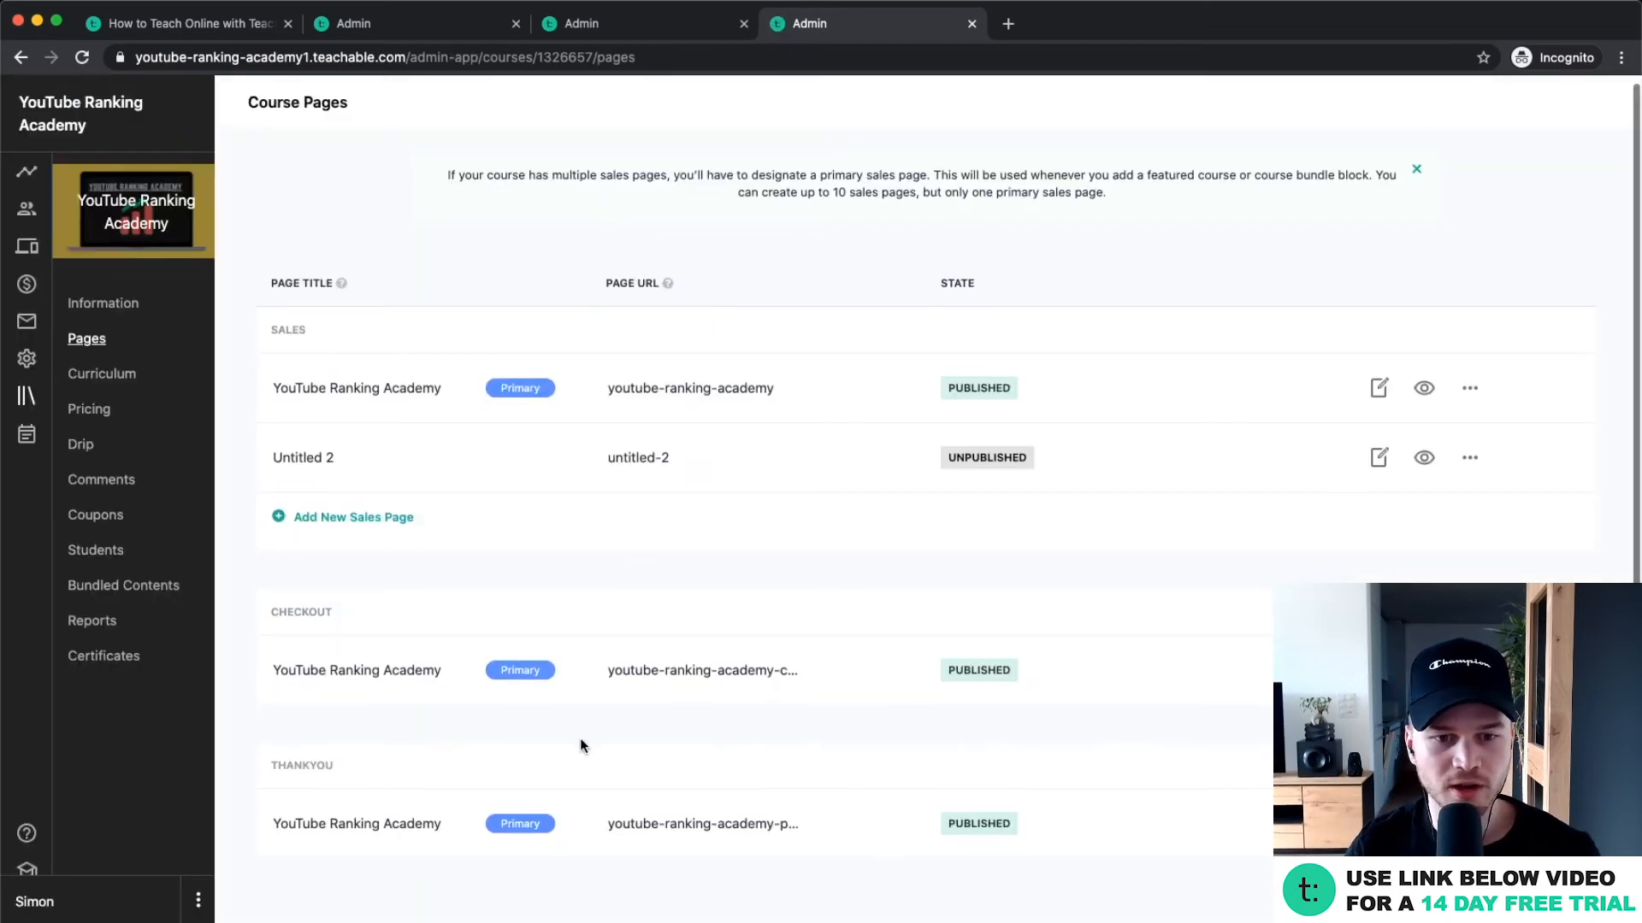
pyautogui.scroll(3, 579, 744)
pyautogui.scroll(-1, 572, 725)
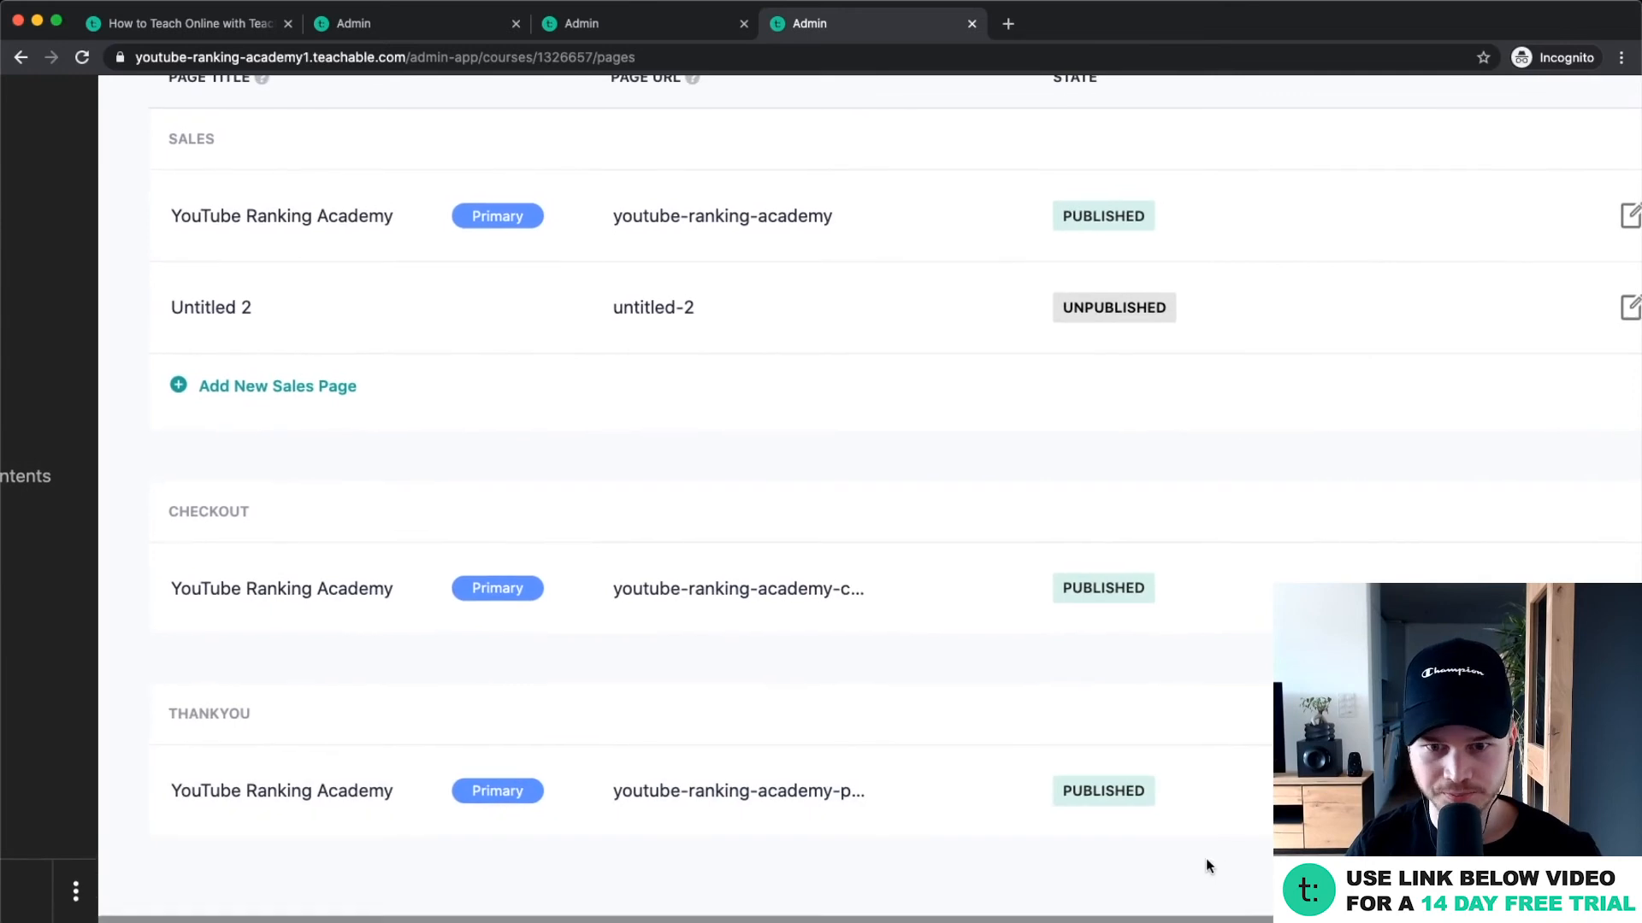
pyautogui.scroll(-3, 1206, 859)
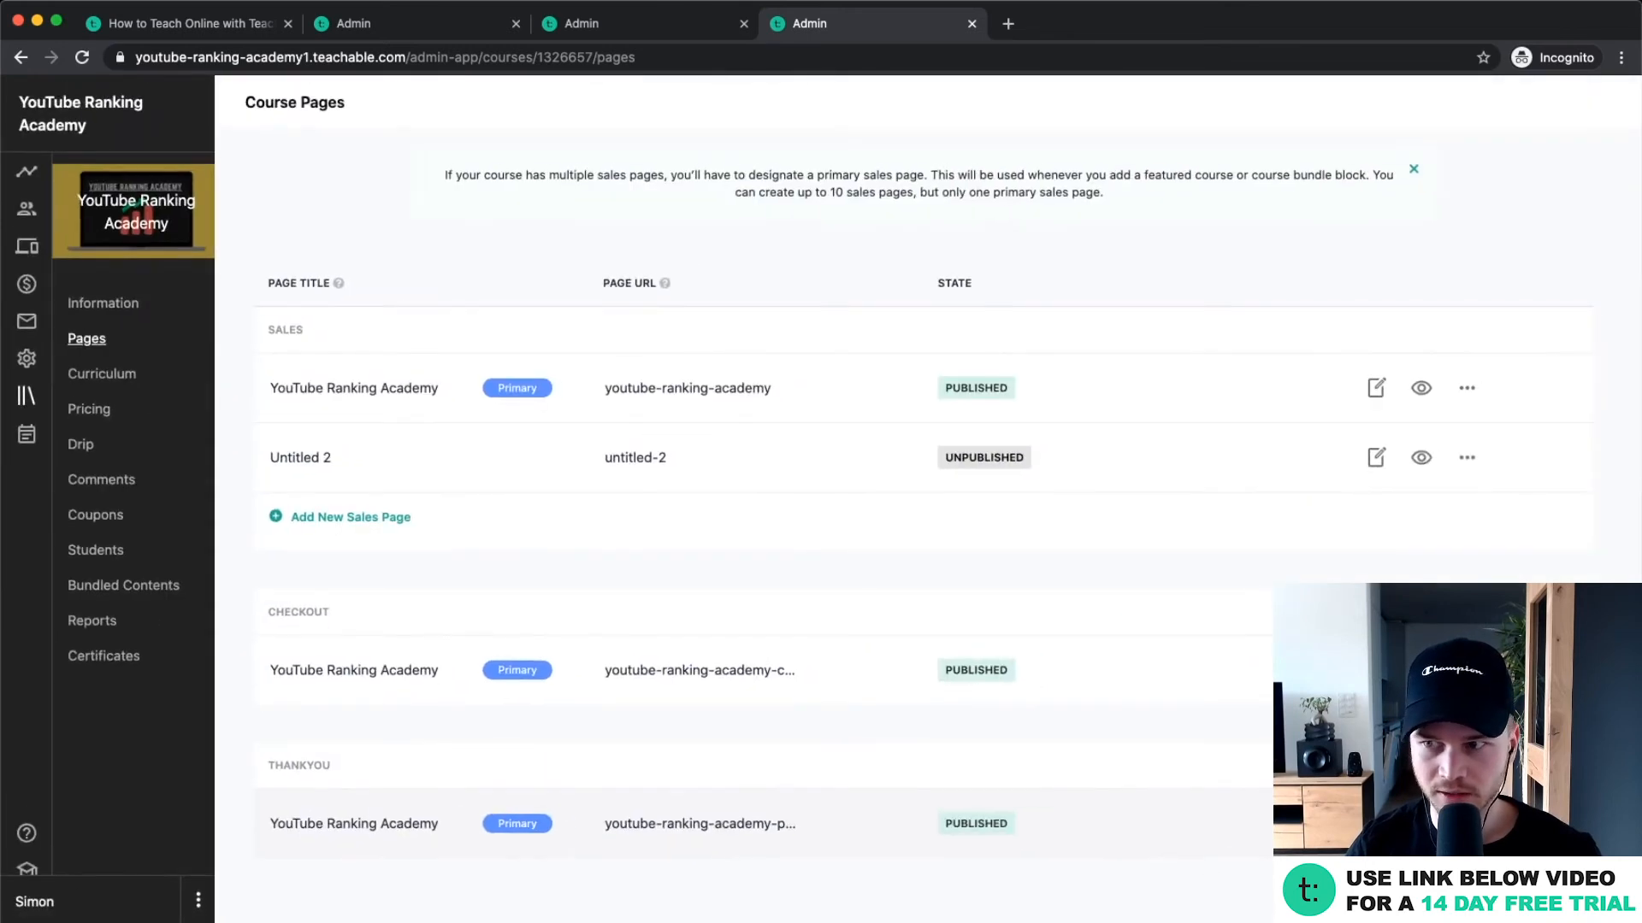
pyautogui.click(1376, 388)
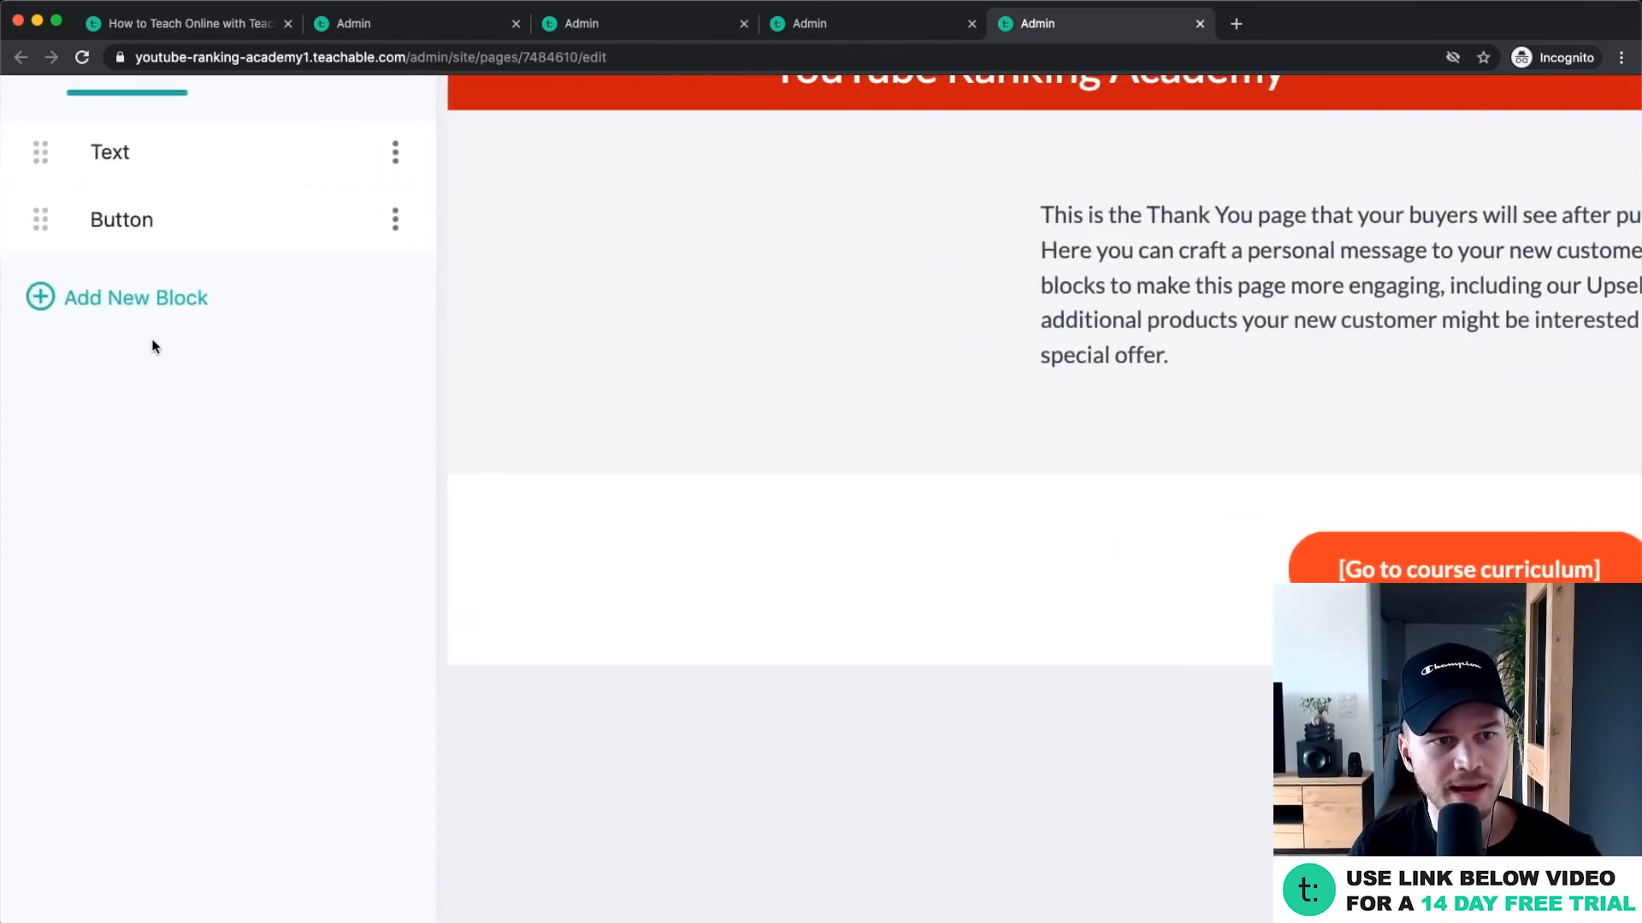
# Add a Video block to the thank-you page.
pyautogui.click(130, 304)
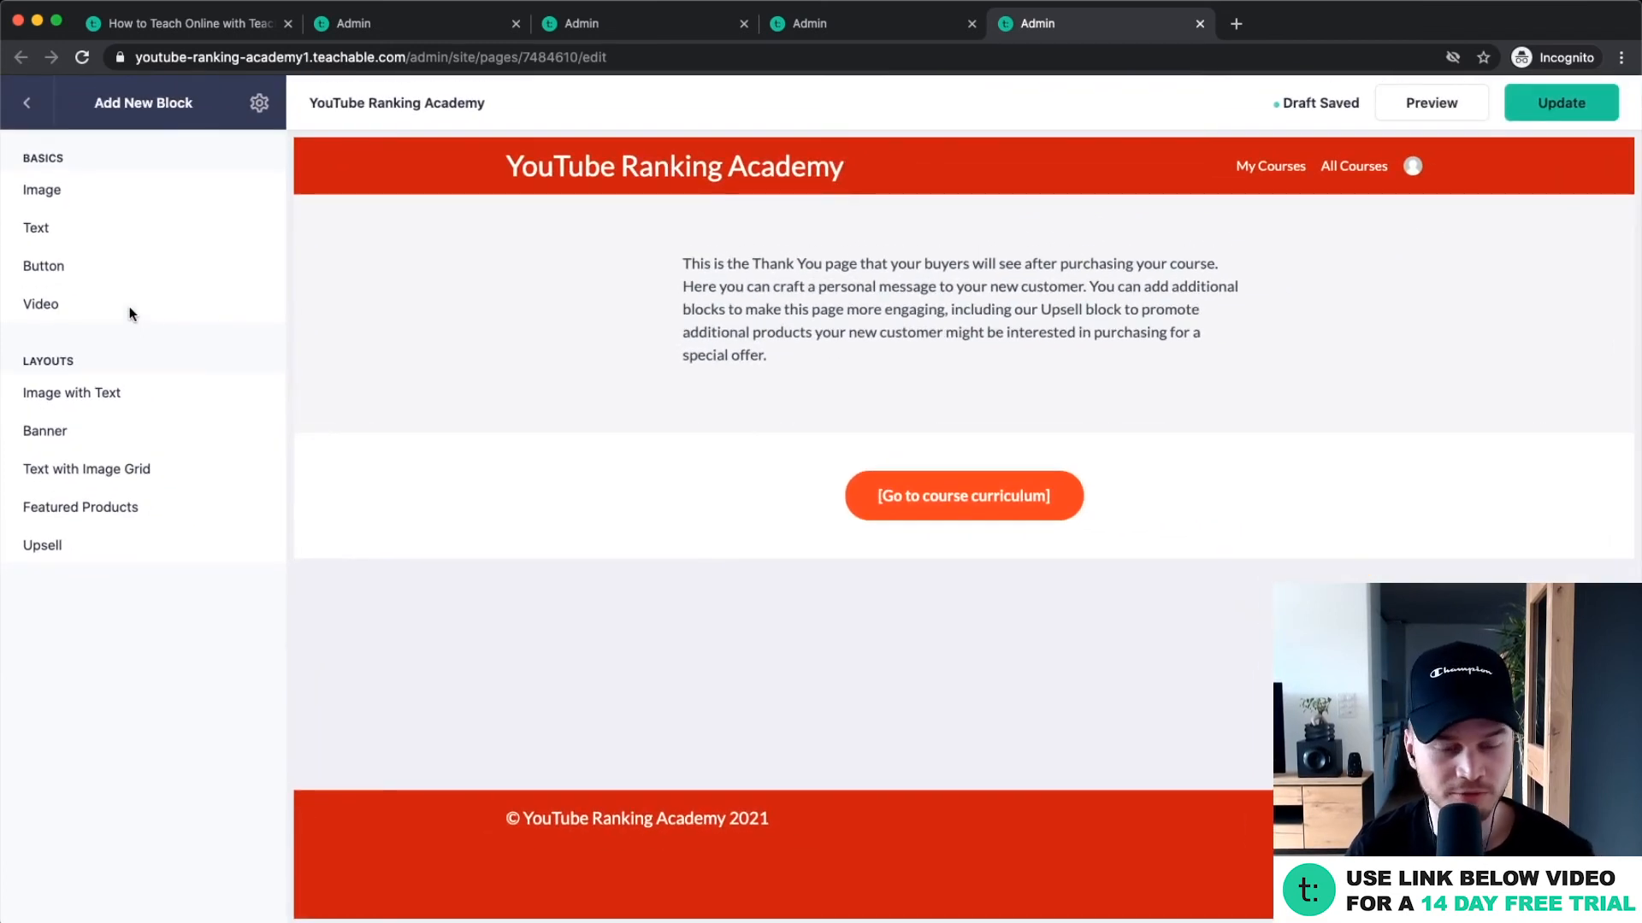
pyautogui.click(78, 321)
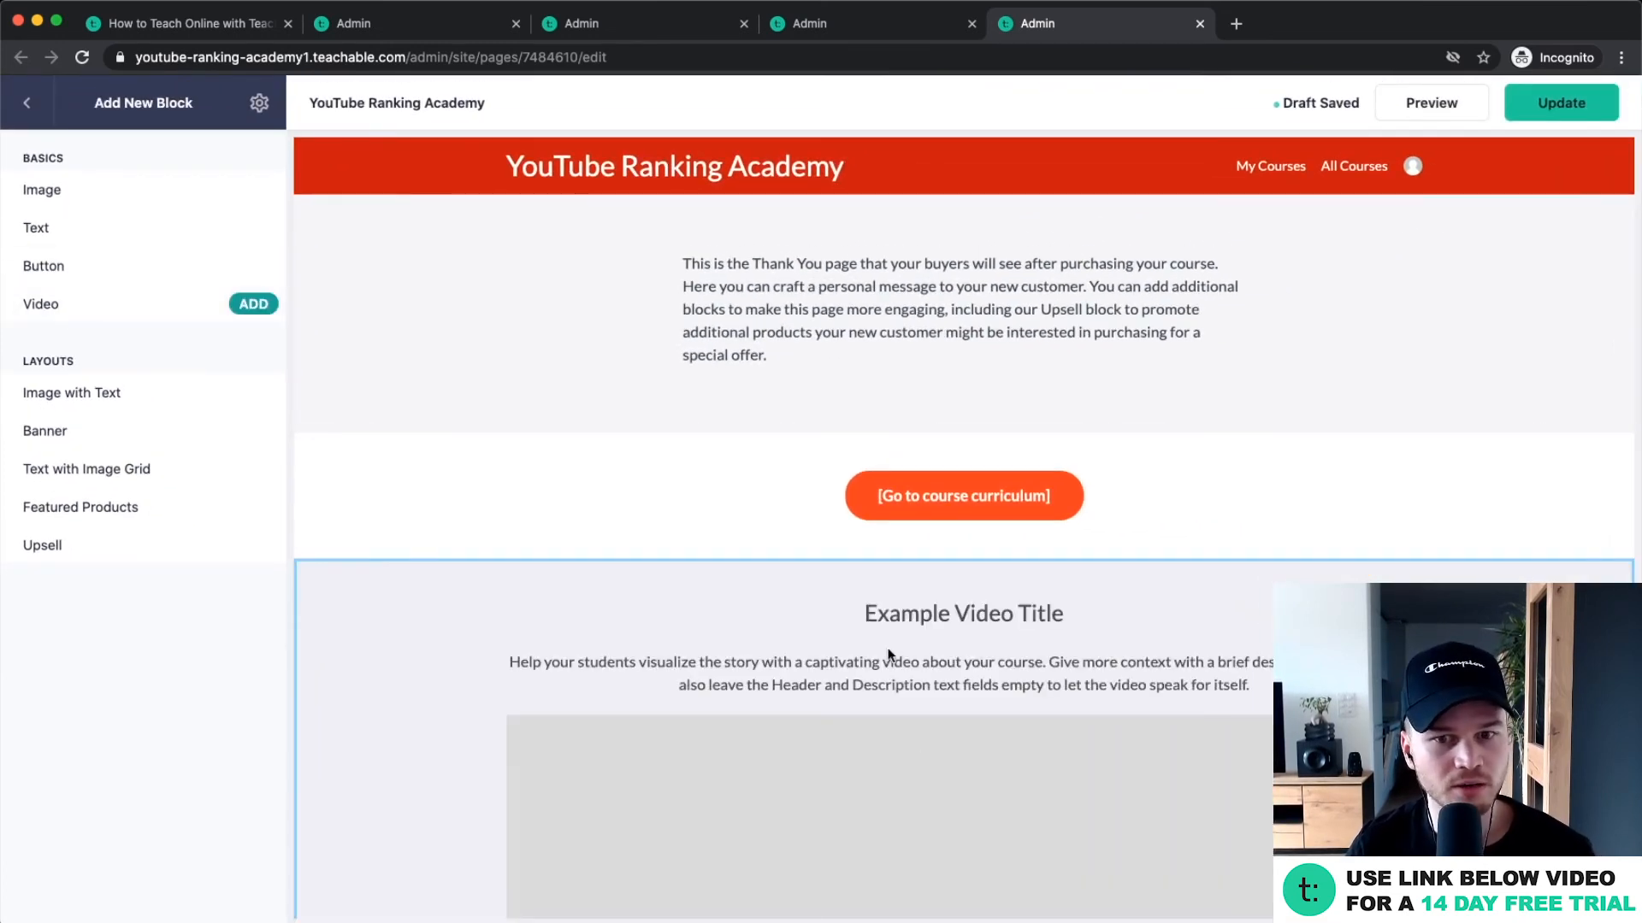
pyautogui.scroll(-2, 752, 651)
pyautogui.scroll(-2, 744, 646)
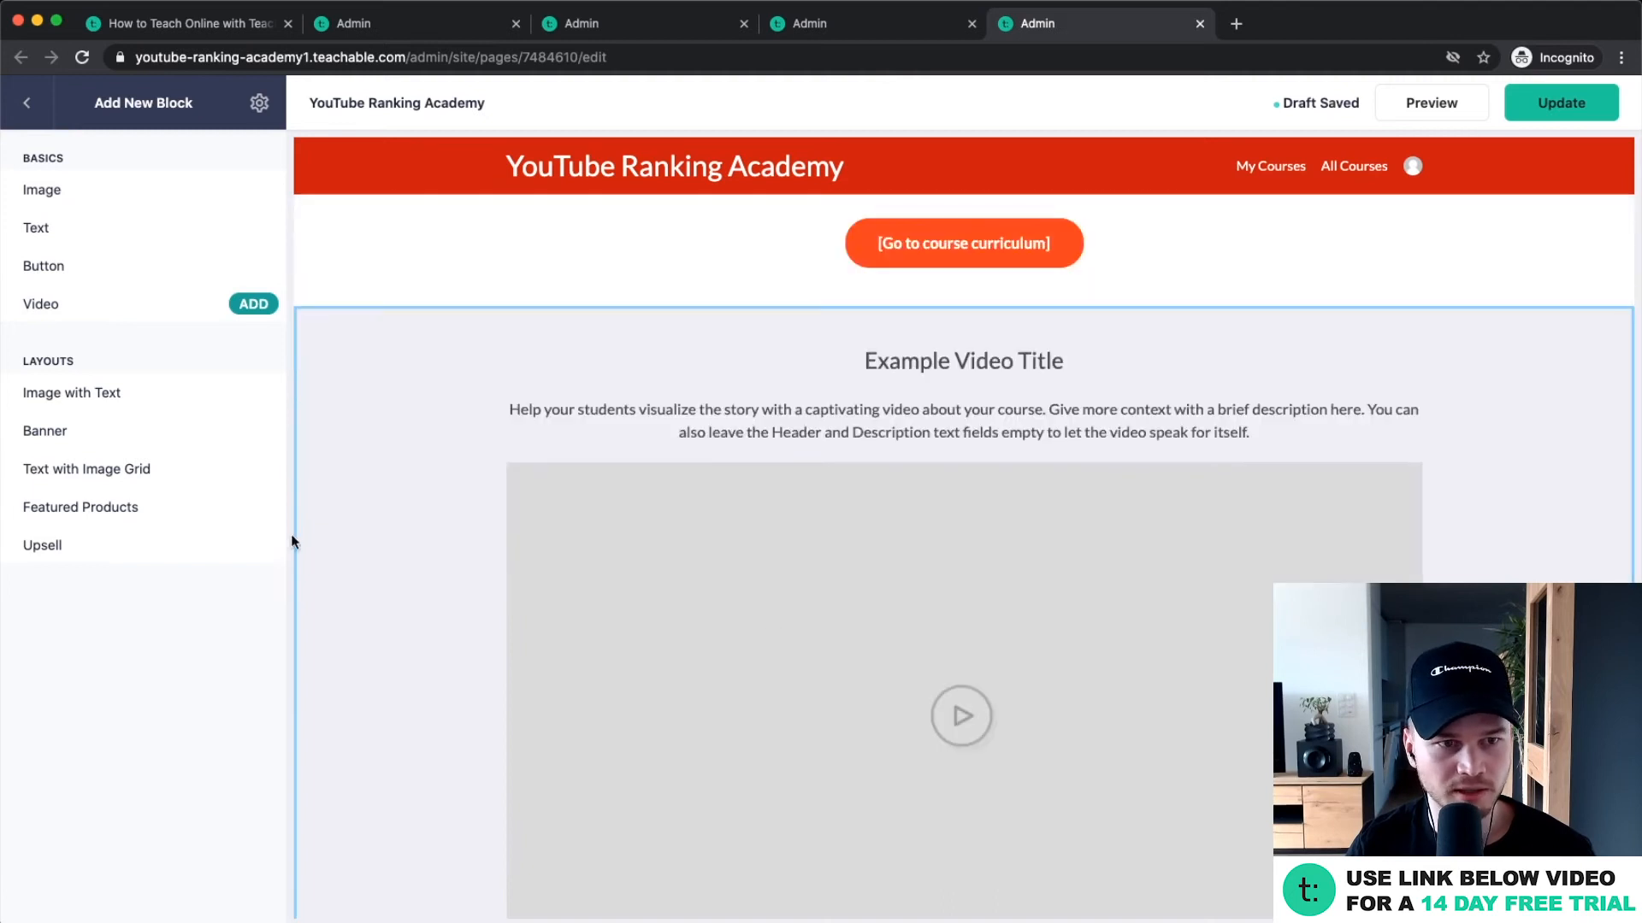
pyautogui.click(253, 303)
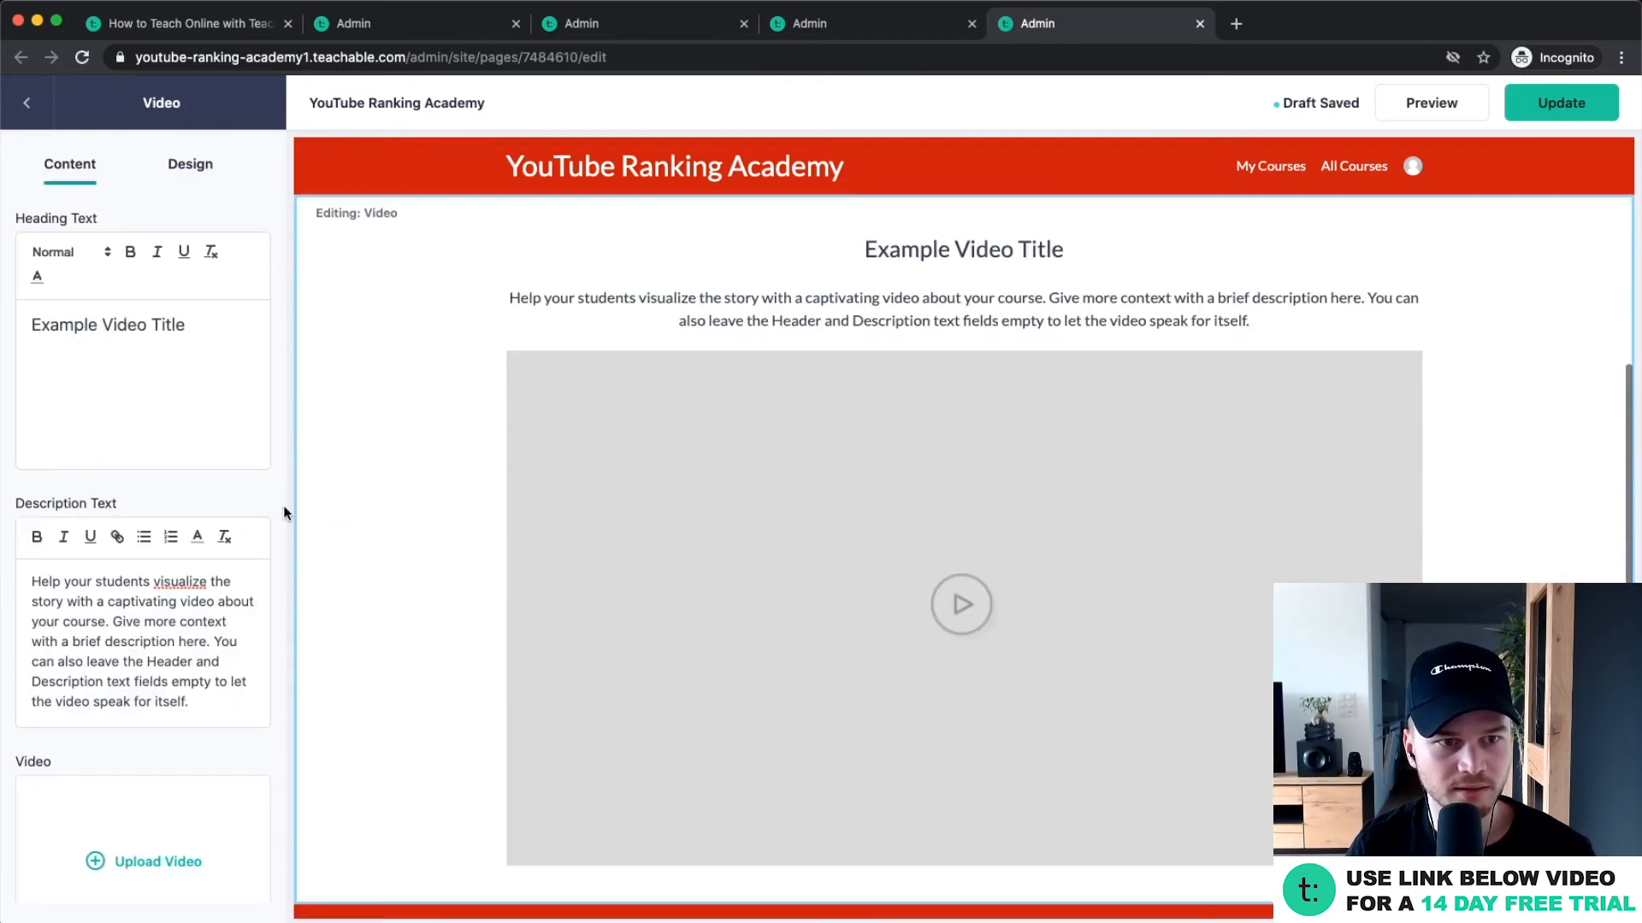
pyautogui.scroll(-1, 125, 719)
pyautogui.click(110, 810)
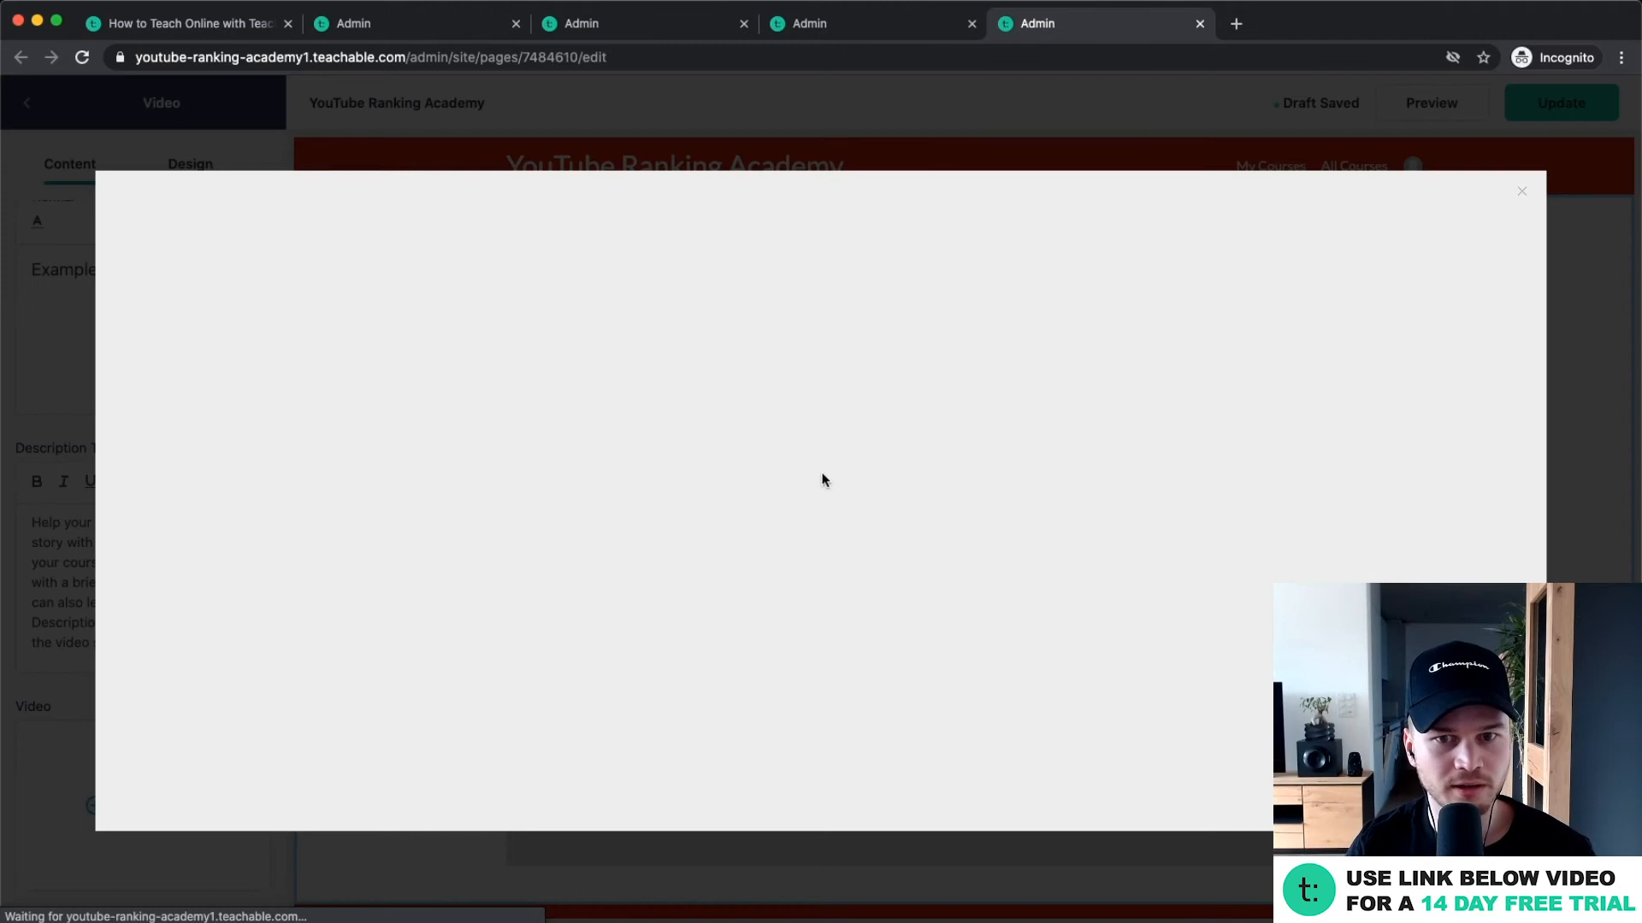
pyautogui.click(1522, 192)
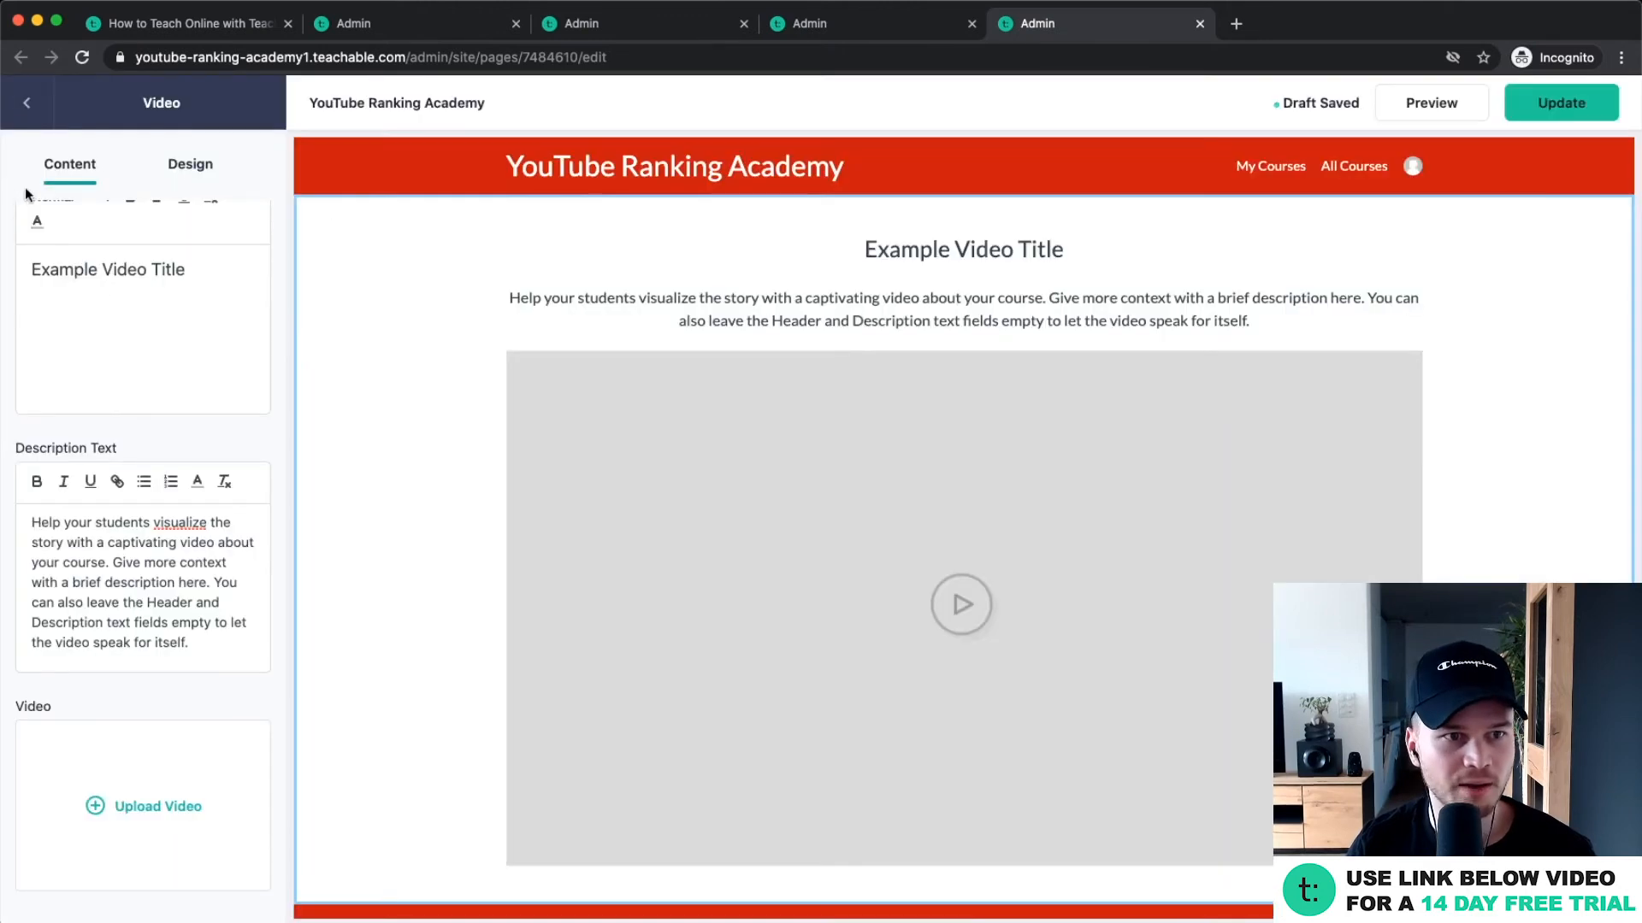
# Move the Video block above the Text block so it comes first on the thank-you page.
pyautogui.click(27, 102)
pyautogui.moveTo(32, 299); pyautogui.dragTo(25, 218)
pyautogui.click(260, 266)
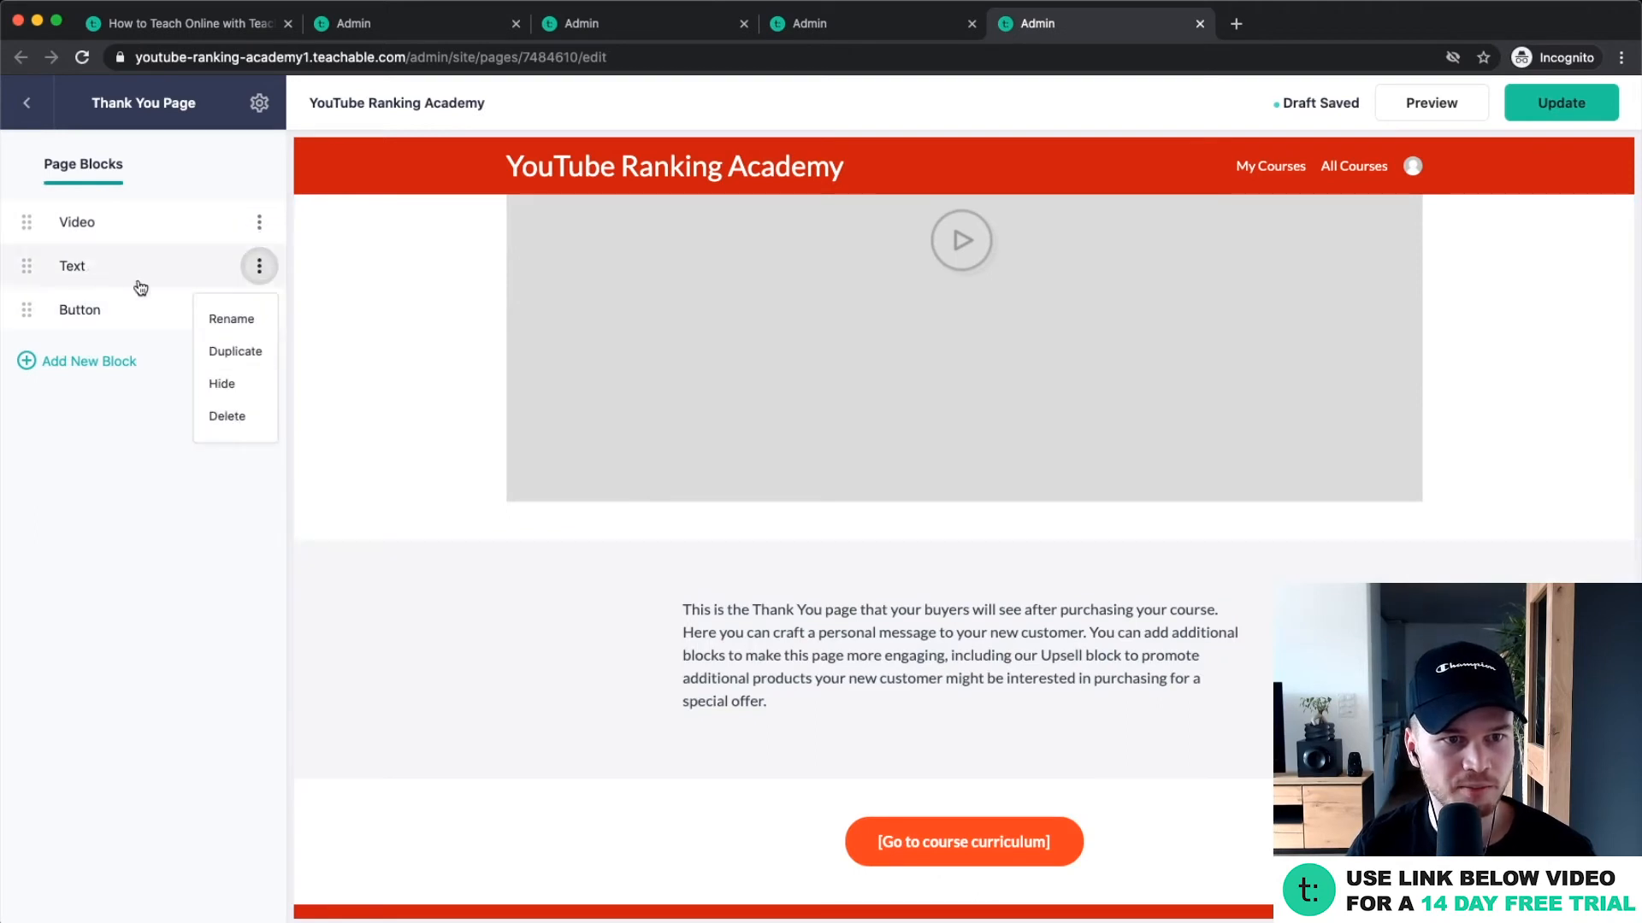
pyautogui.click(238, 306)
pyautogui.click(34, 121)
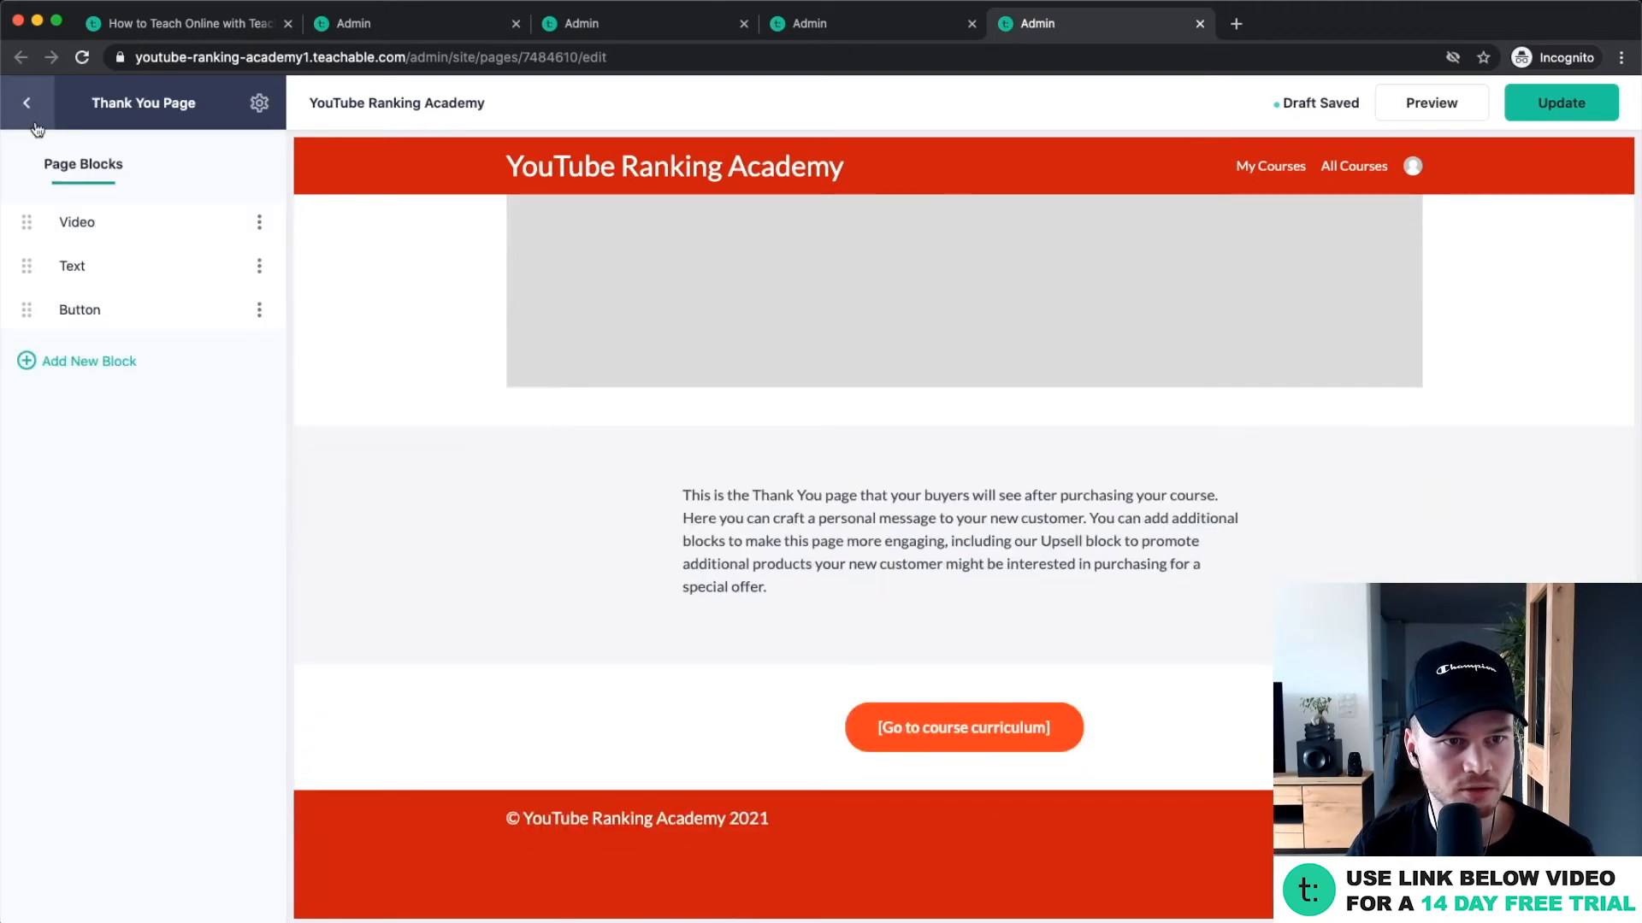
pyautogui.click(257, 309)
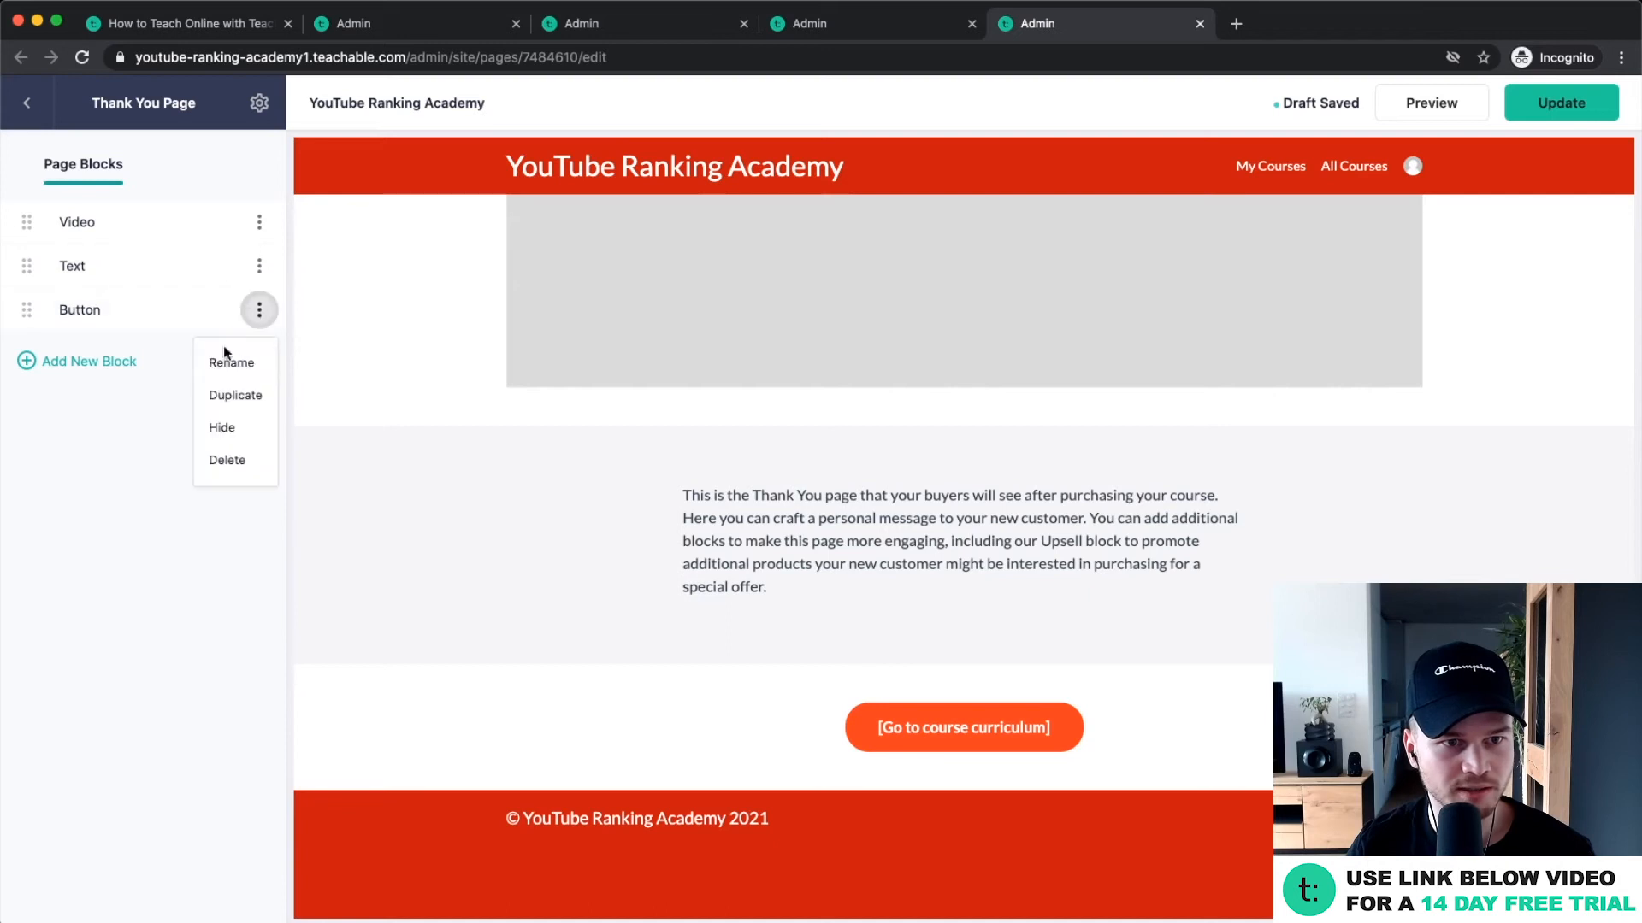
# Set the Button block's text to "Start the course here".
pyautogui.click(99, 309)
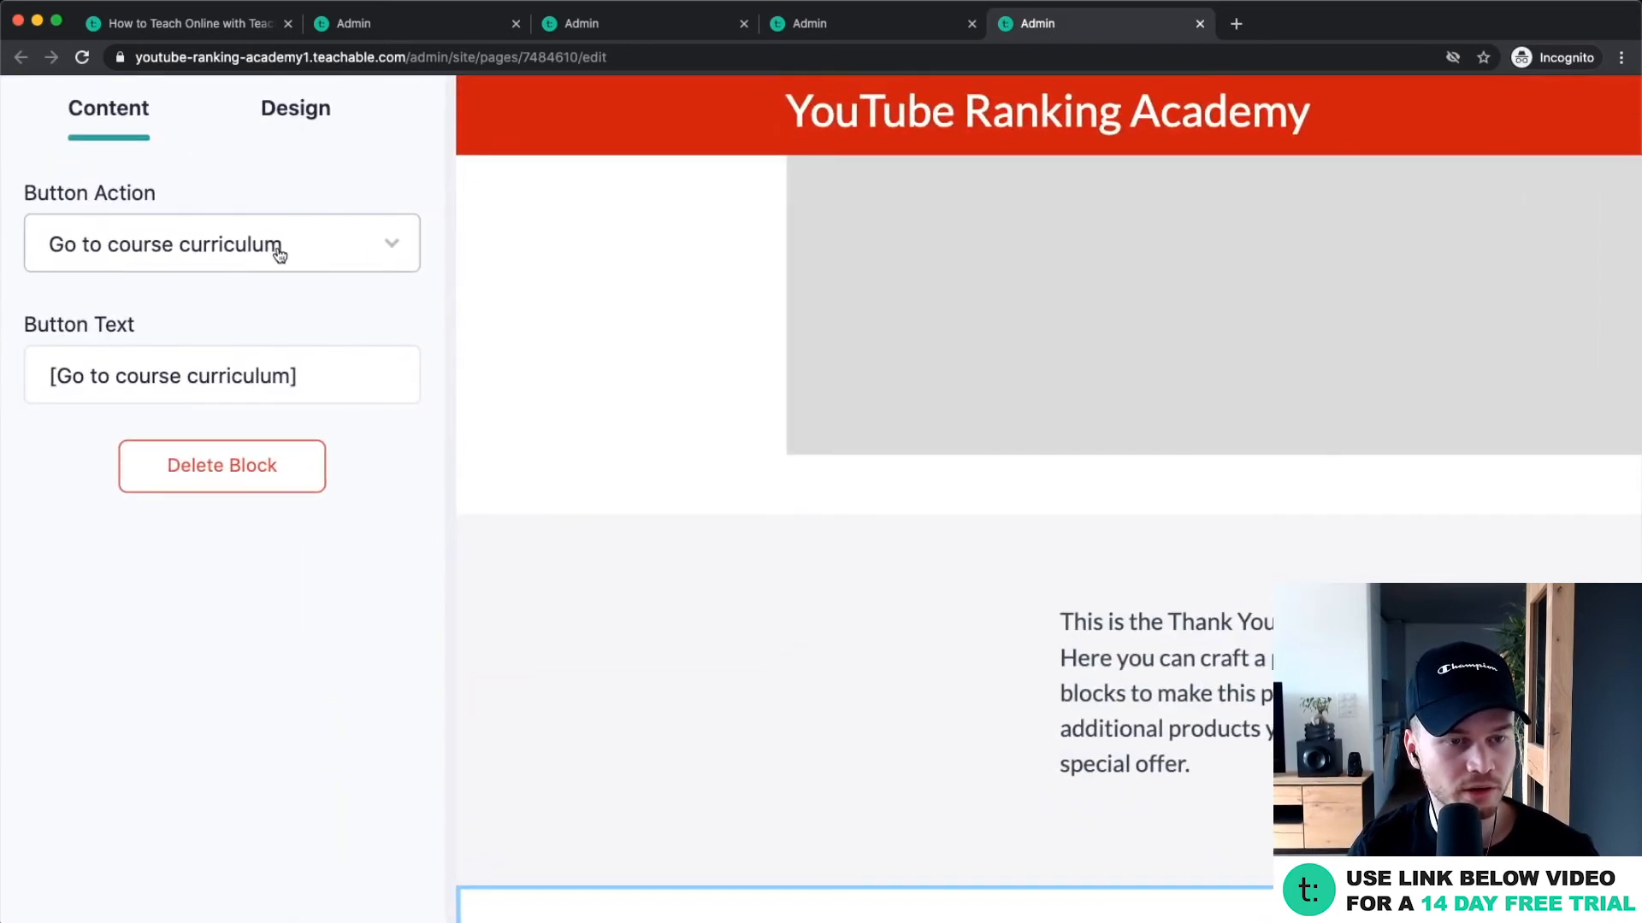
pyautogui.click(301, 376)
pyautogui.moveTo(308, 375); pyautogui.dragTo(6, 374)
pyautogui.write('Start the course here')
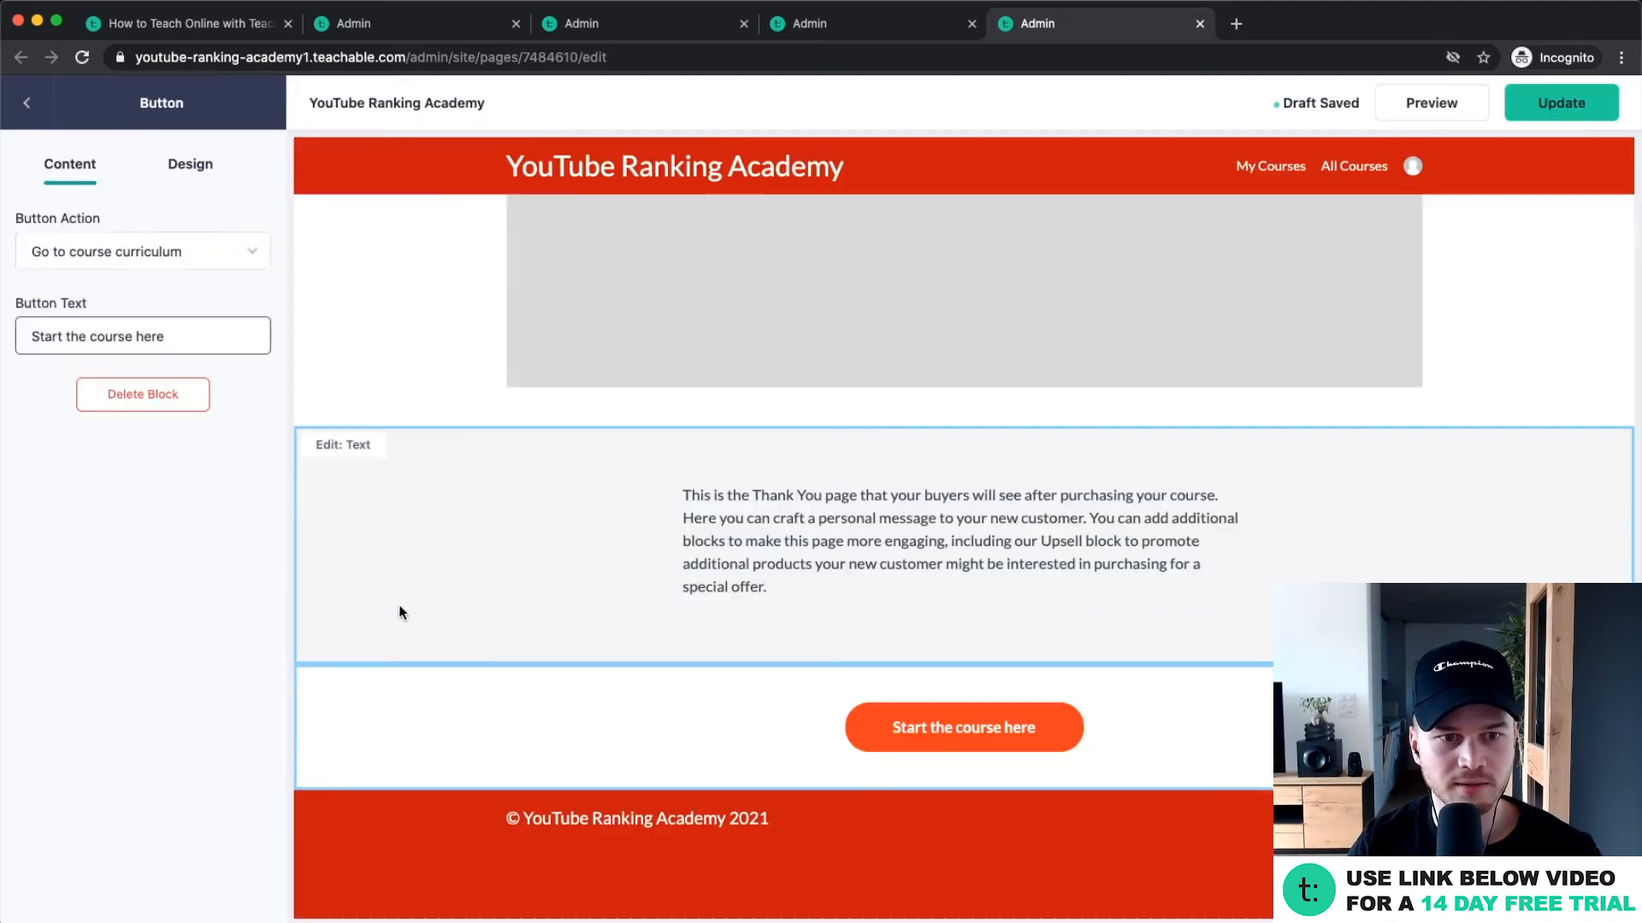
# Open the thank-you page's Text block, then preview the page as a public visitor.
pyautogui.click(398, 612)
pyautogui.scroll(5, 941, 581)
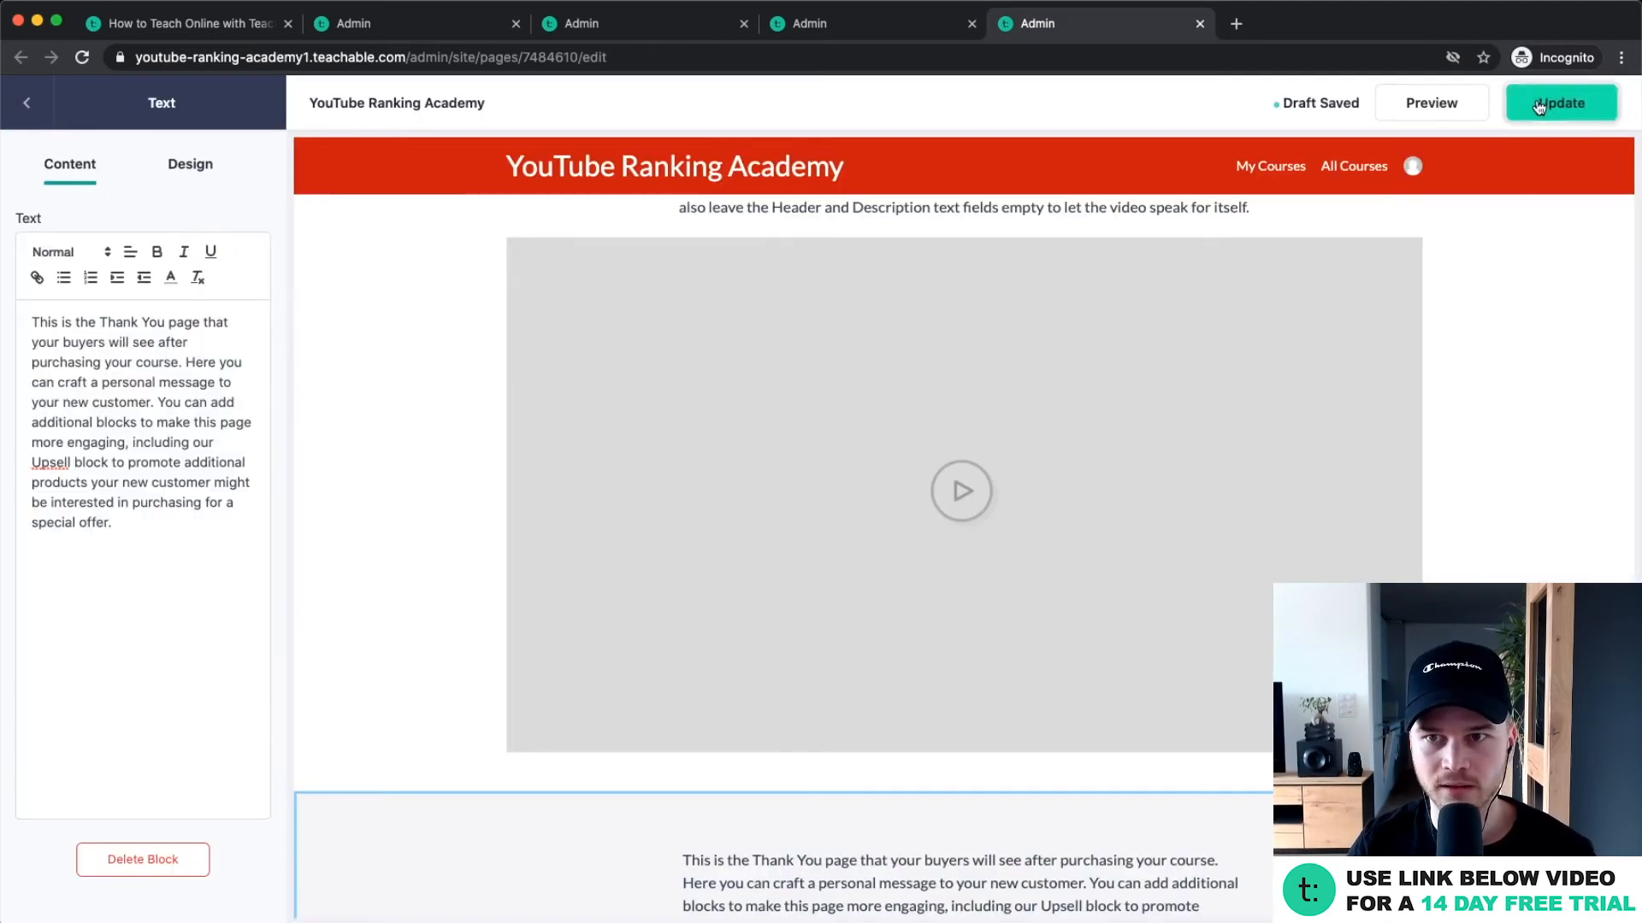
pyautogui.click(1430, 103)
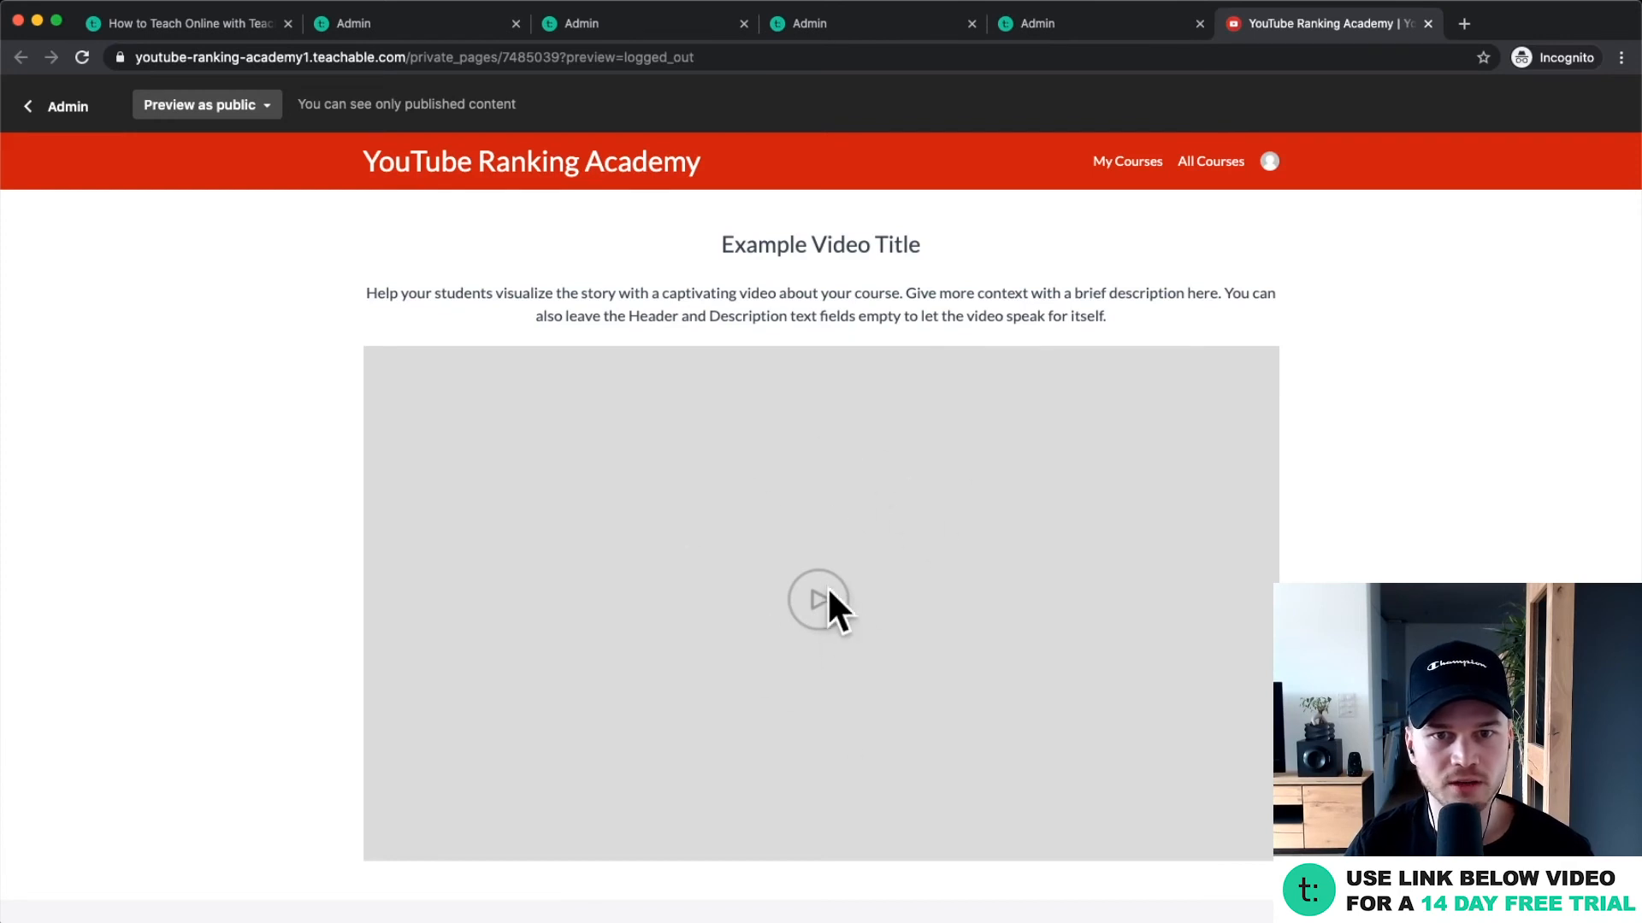
# Review the published thank-you page down to its footer and test the "Start the course here" button, then close the preview.
pyautogui.scroll(-3, 827, 590)
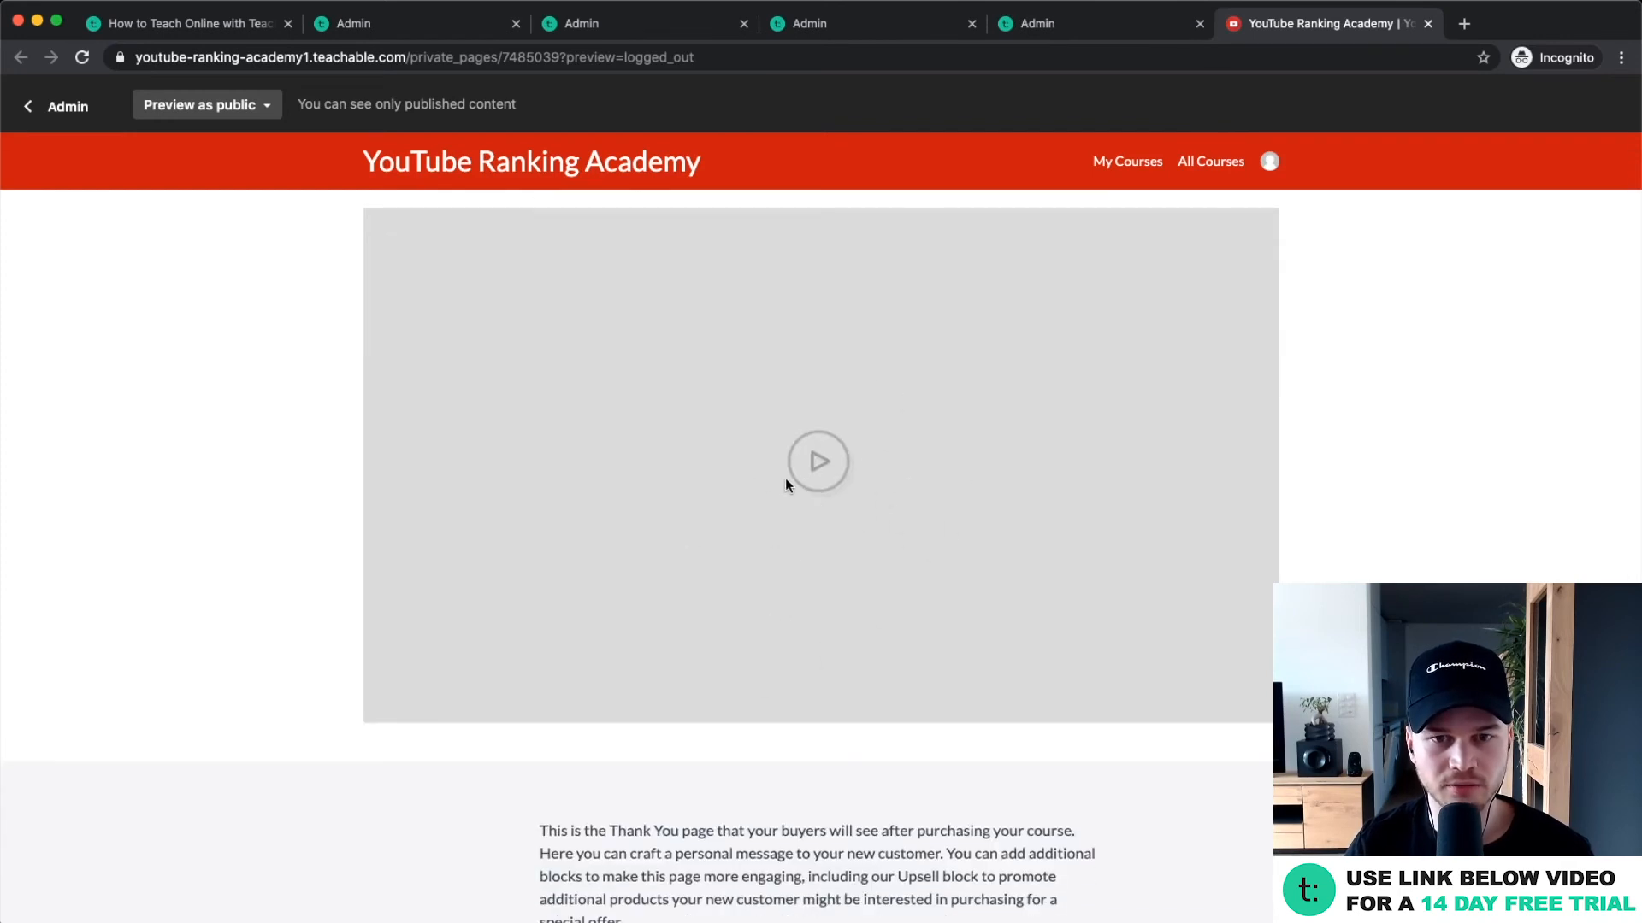
pyautogui.scroll(-6, 839, 423)
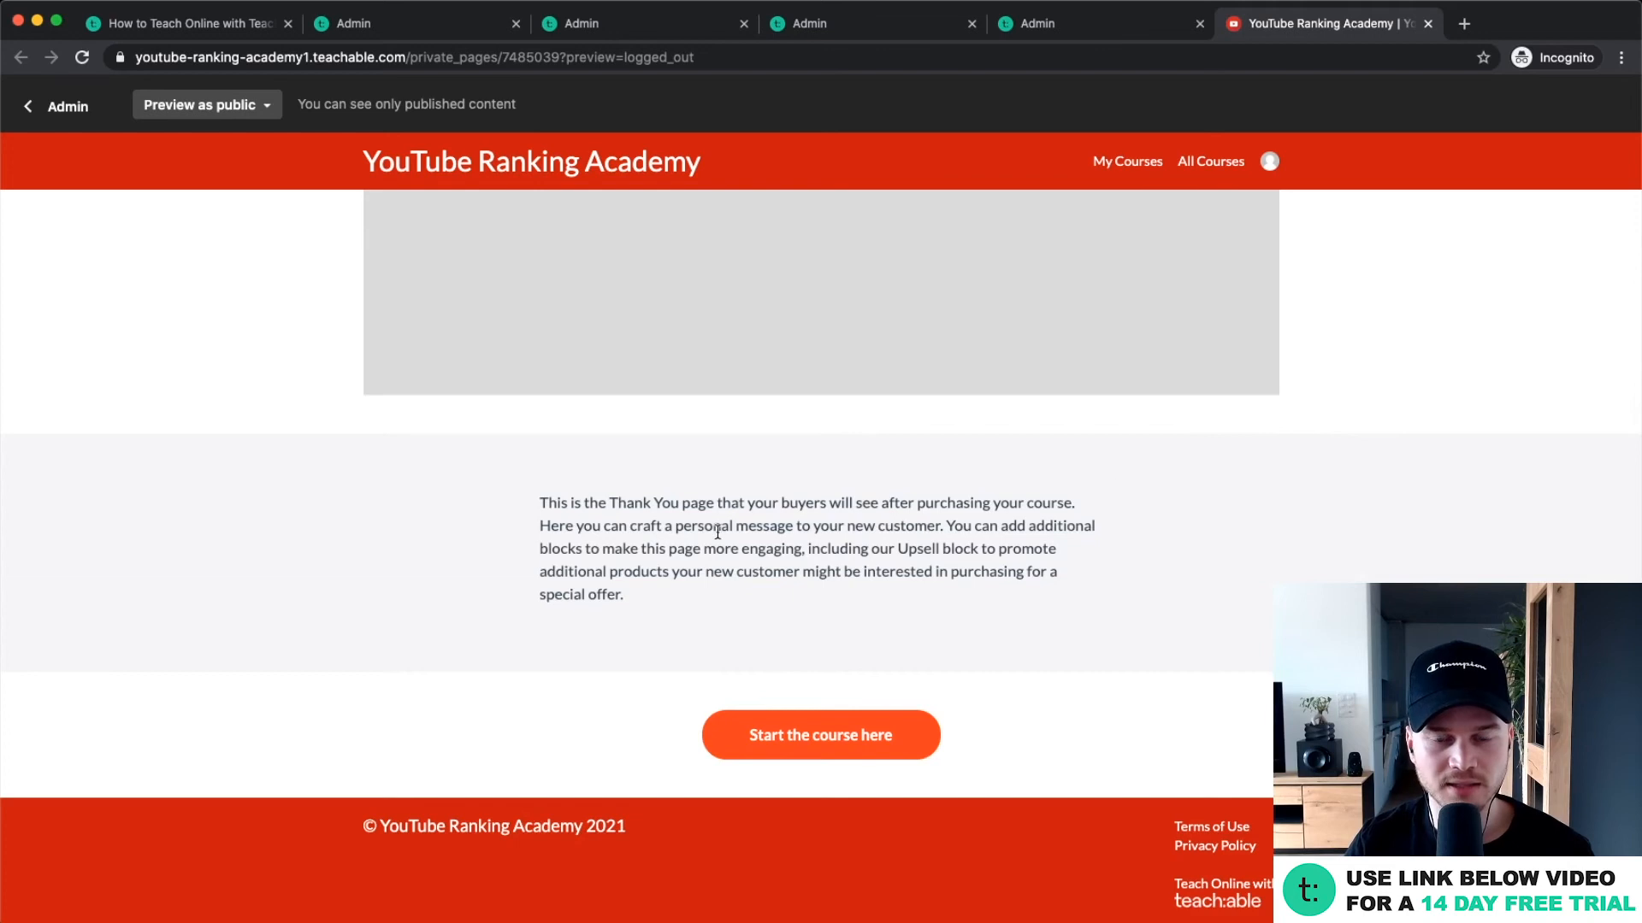
pyautogui.click(789, 753)
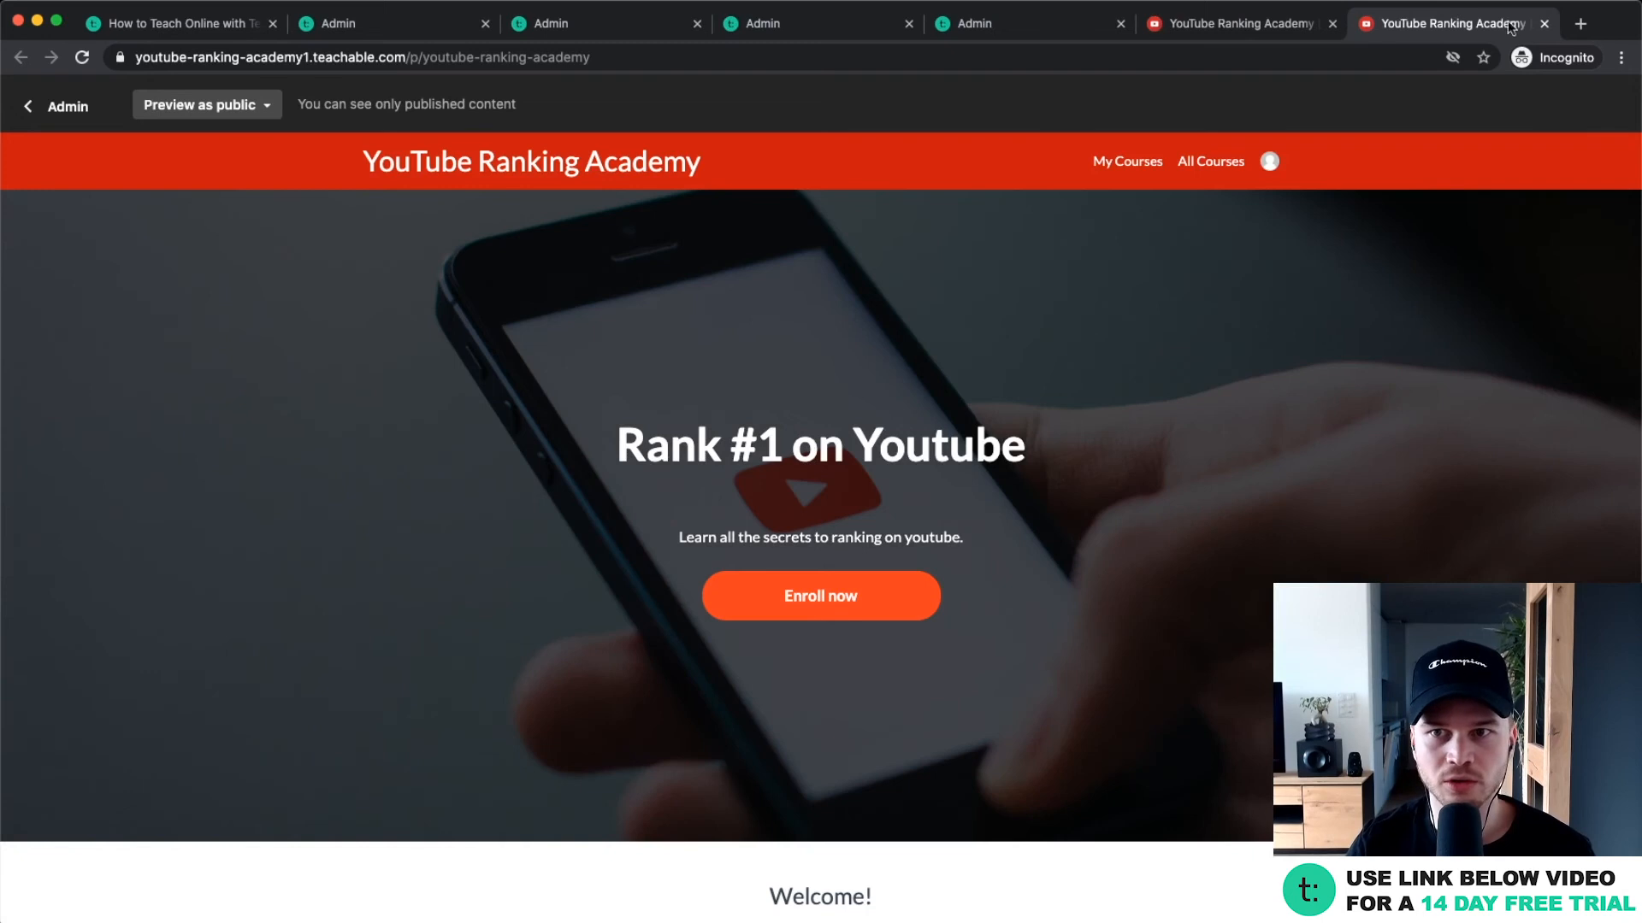
pyautogui.click(1544, 24)
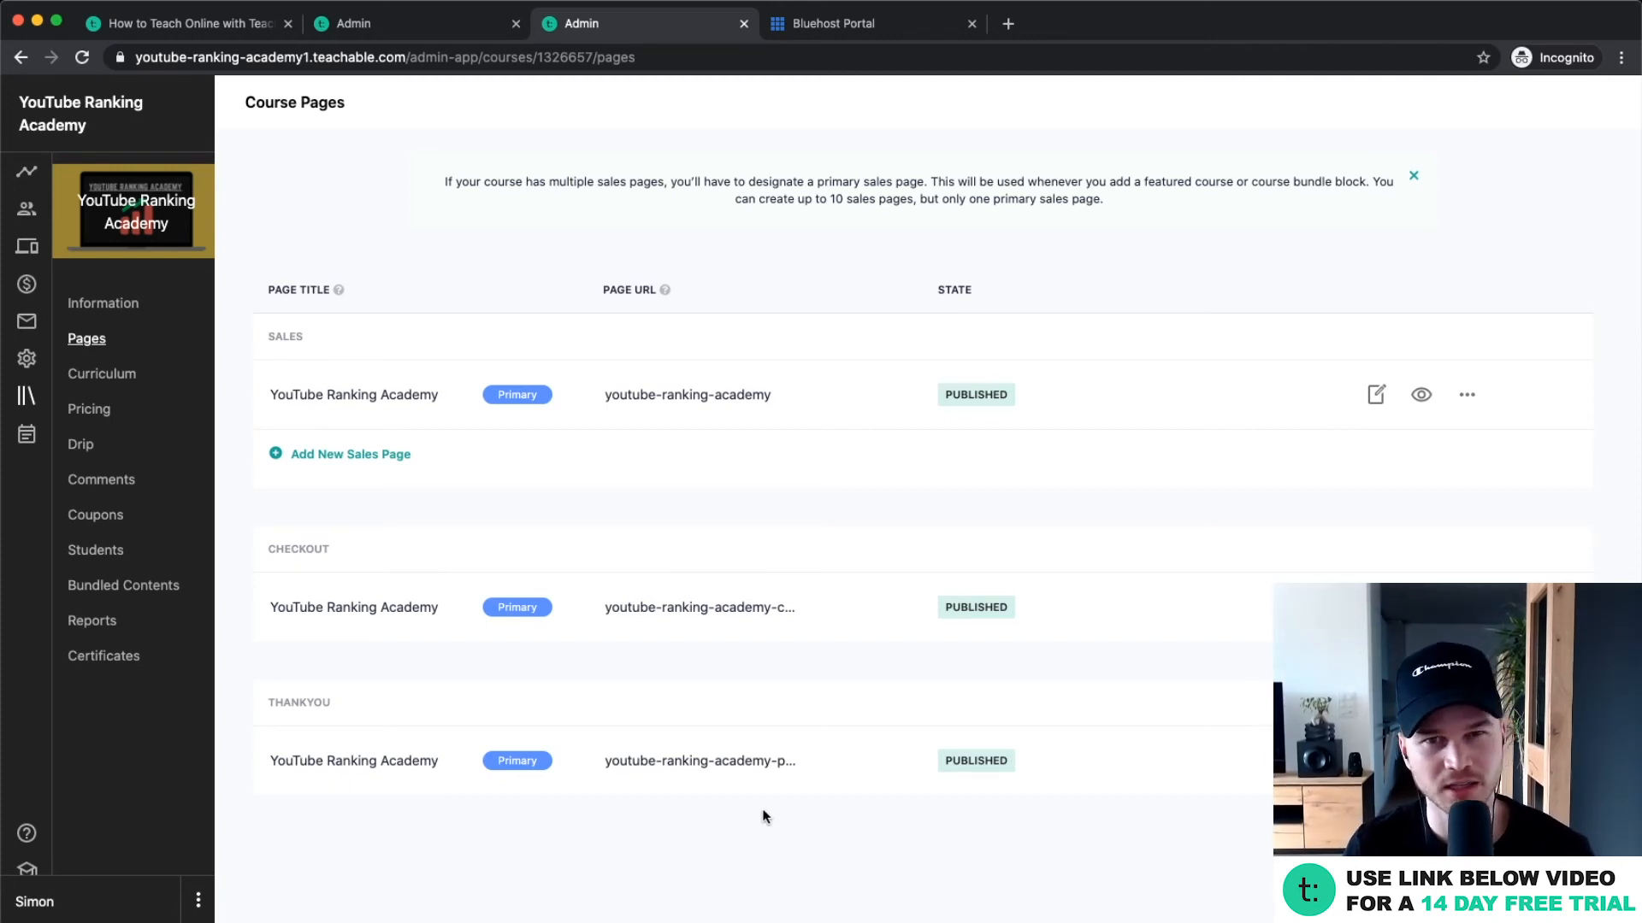
# Preview the primary sales page and examine the school name and Teachable domain in its web address, then close the preview.
pyautogui.click(1421, 394)
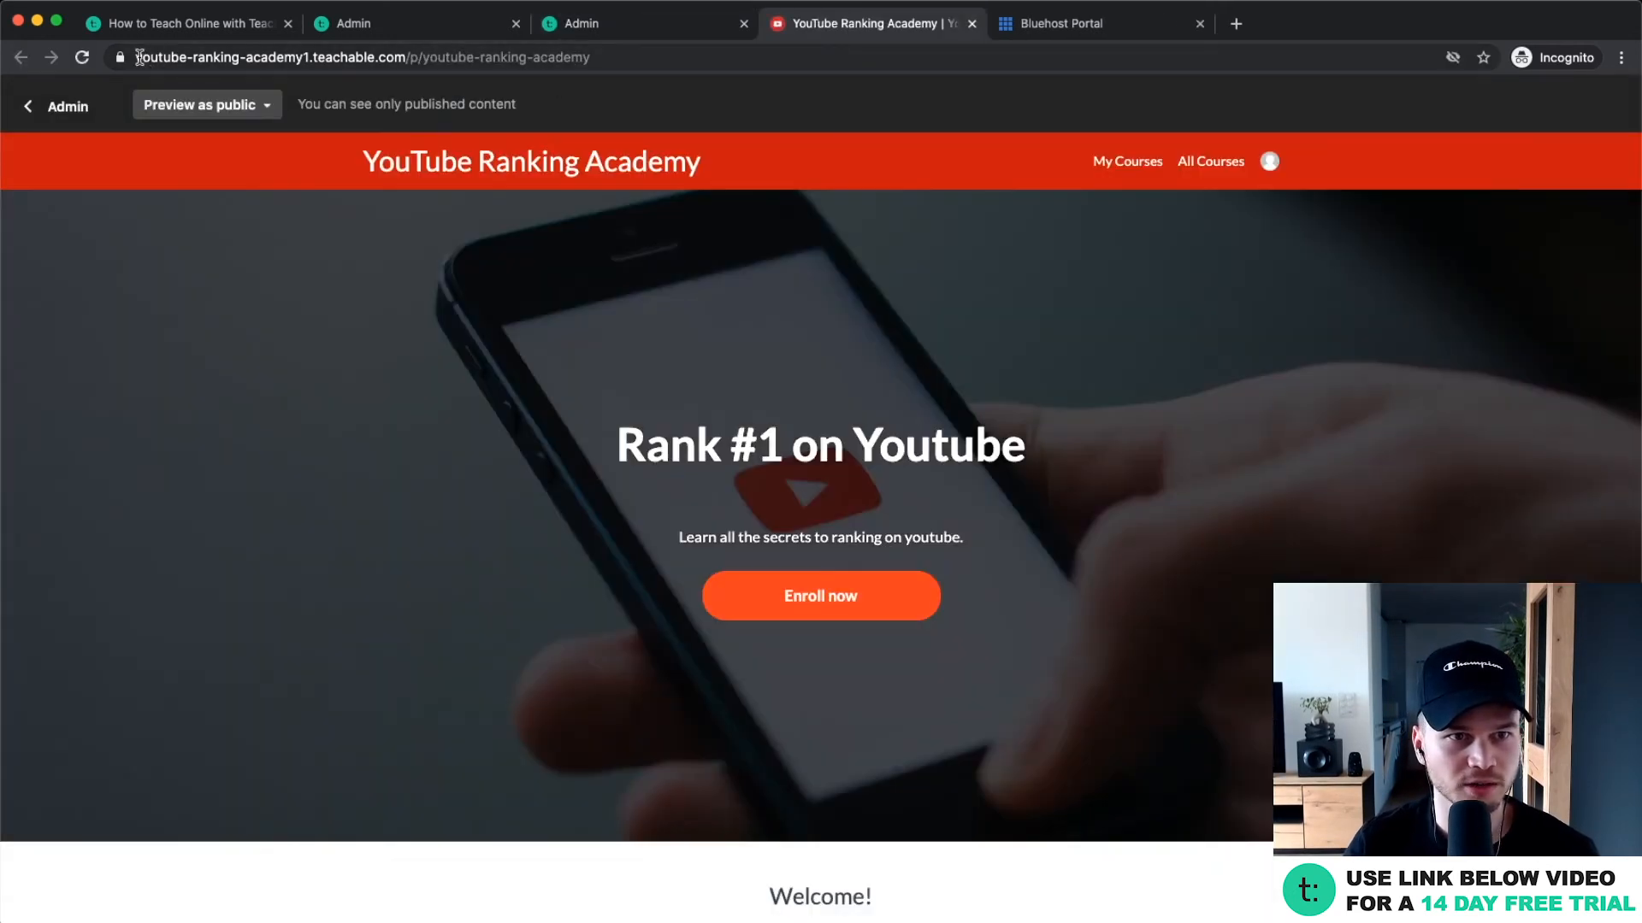
pyautogui.moveTo(137, 58); pyautogui.dragTo(354, 57)
pyautogui.click(354, 57)
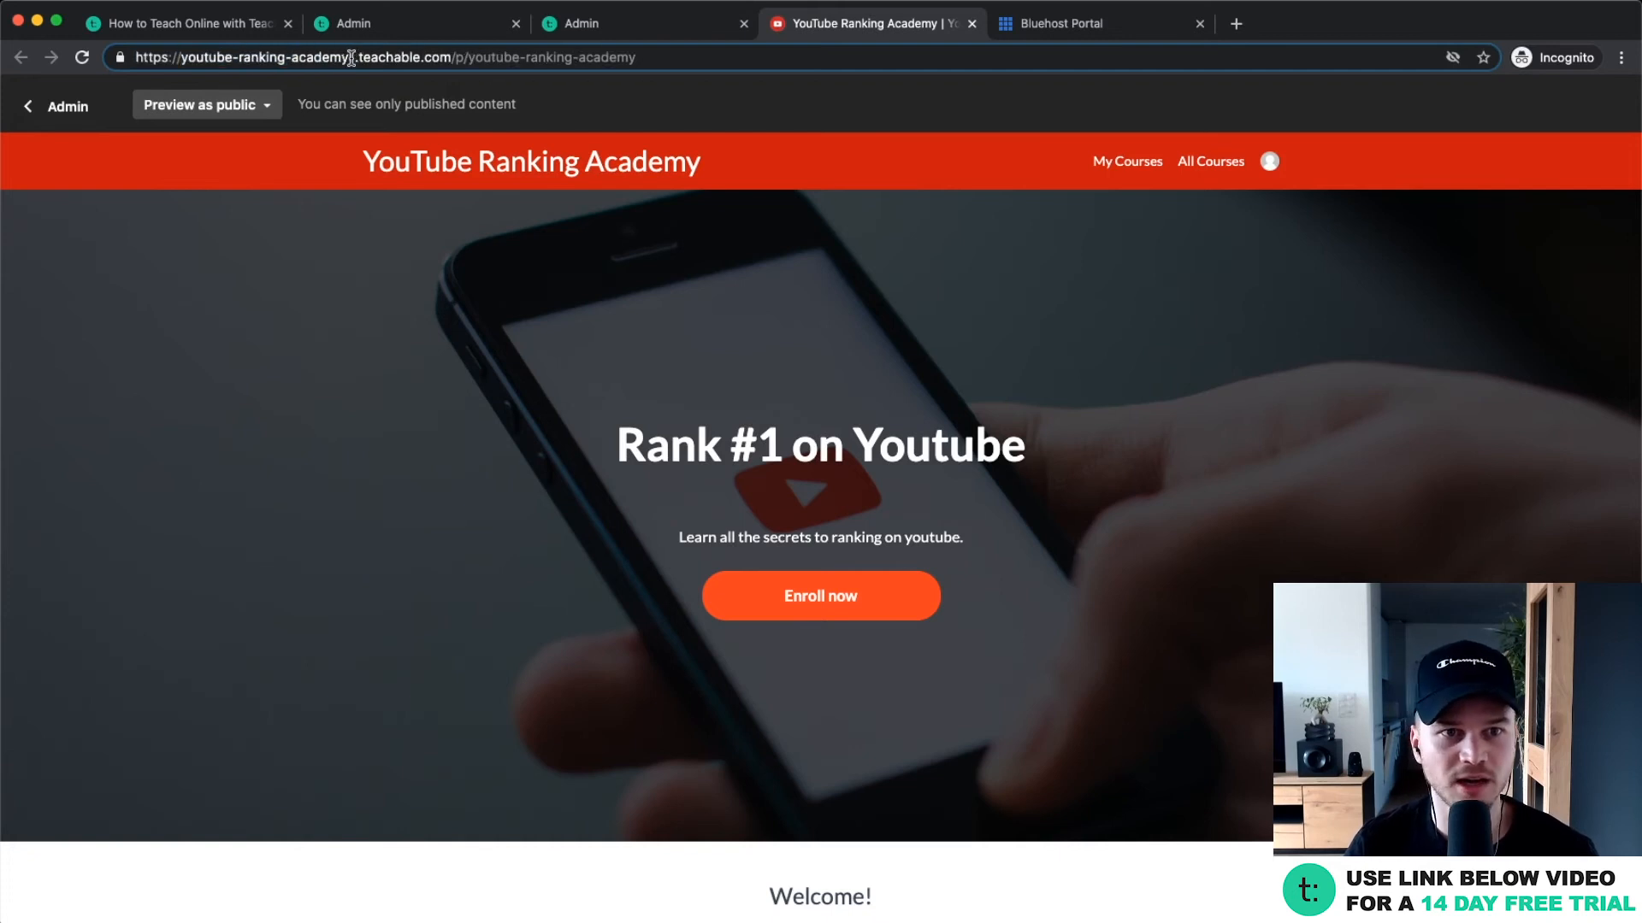
pyautogui.moveTo(179, 57); pyautogui.dragTo(351, 57)
pyautogui.click(352, 56)
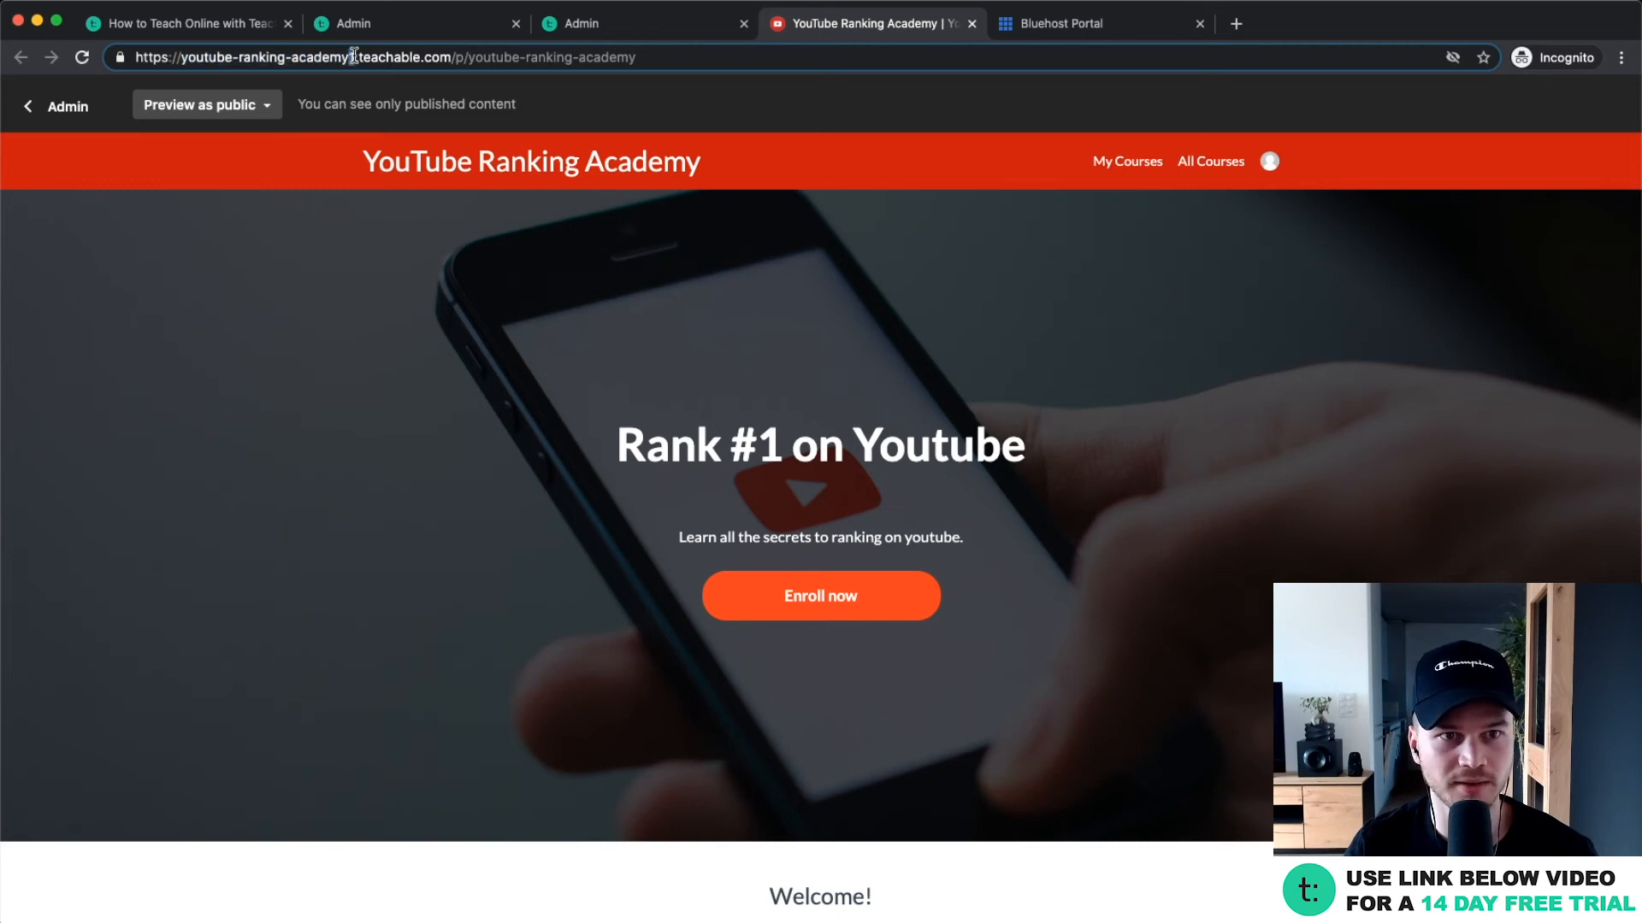
pyautogui.doubleClick(372, 56)
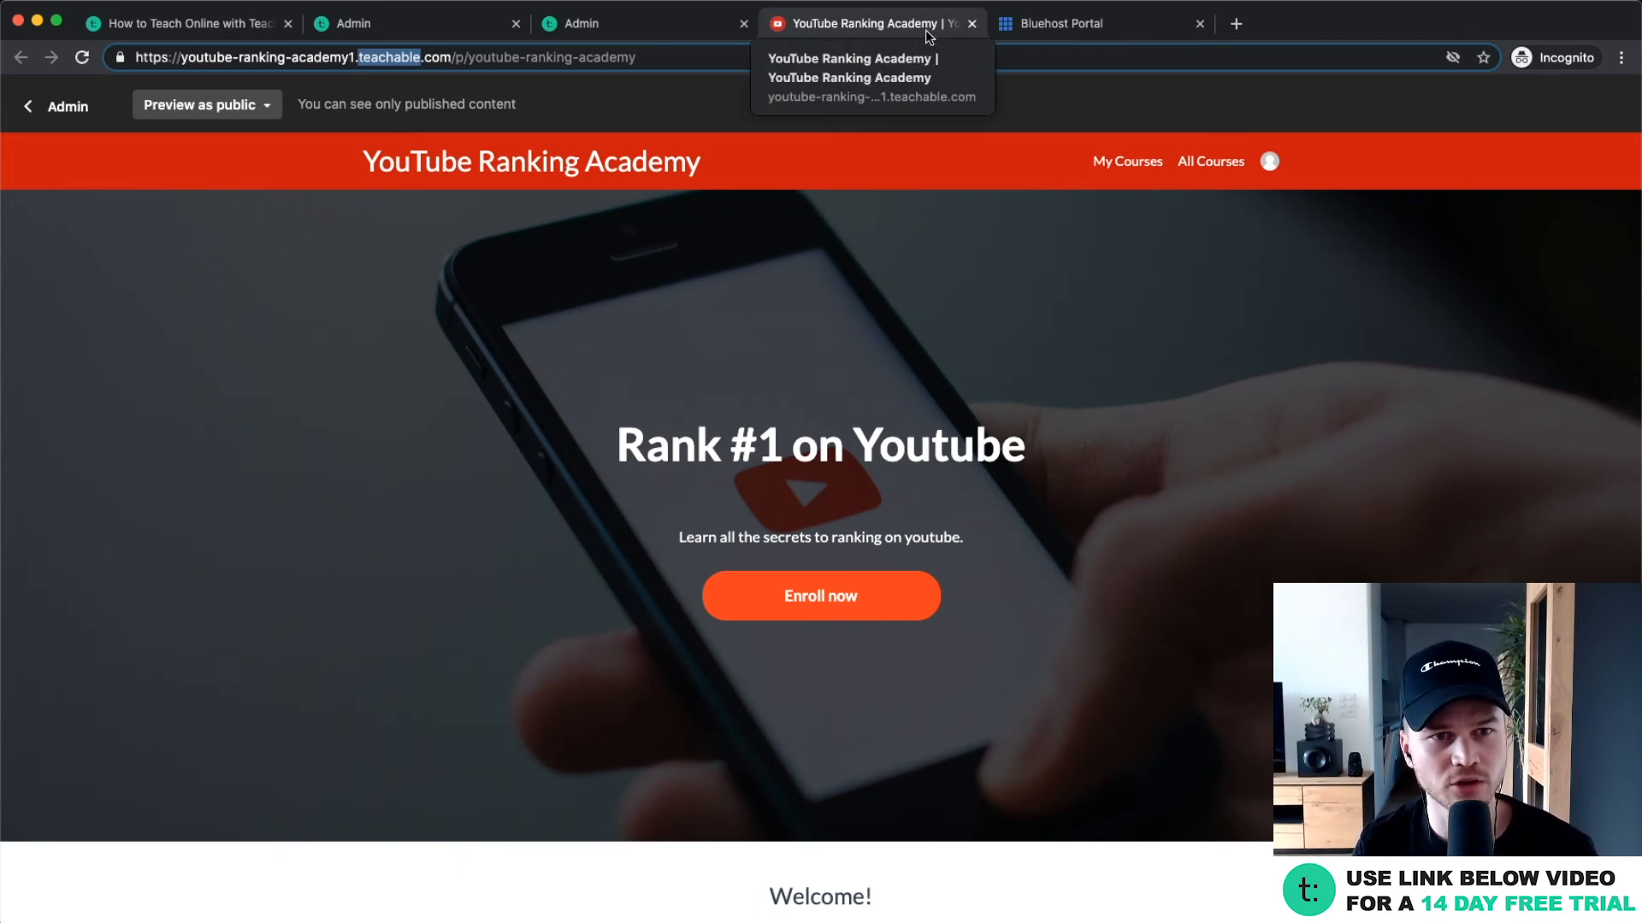
pyautogui.click(970, 26)
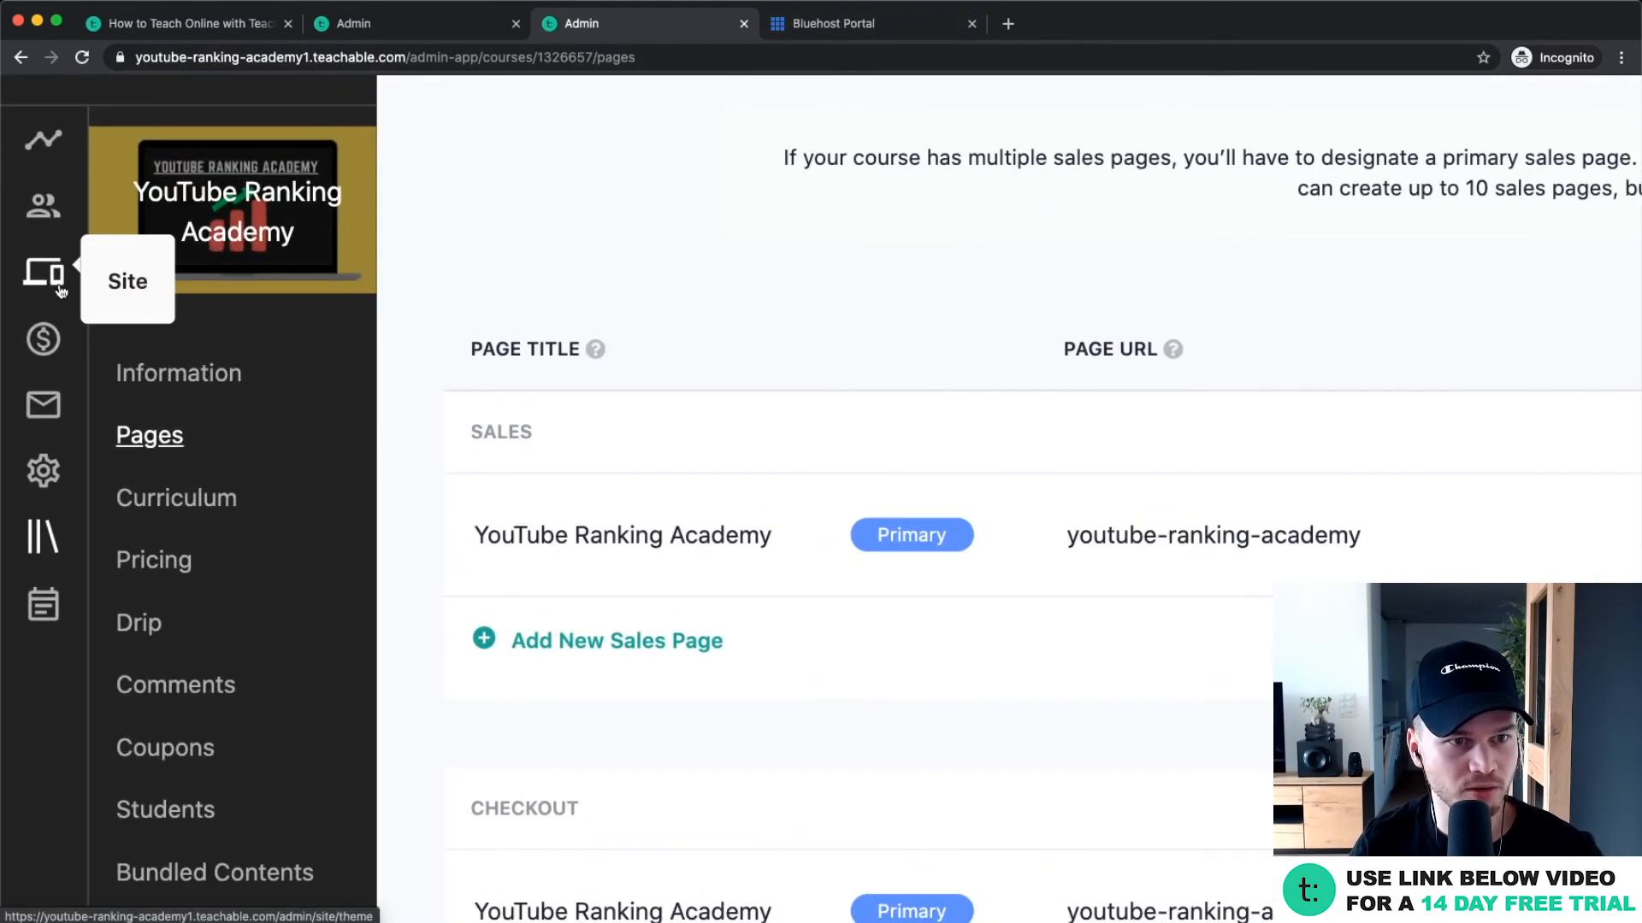
# Open the site's domain settings and confirm youtube-ranking-academy1 as the school's teachable.com domain.
pyautogui.click(52, 282)
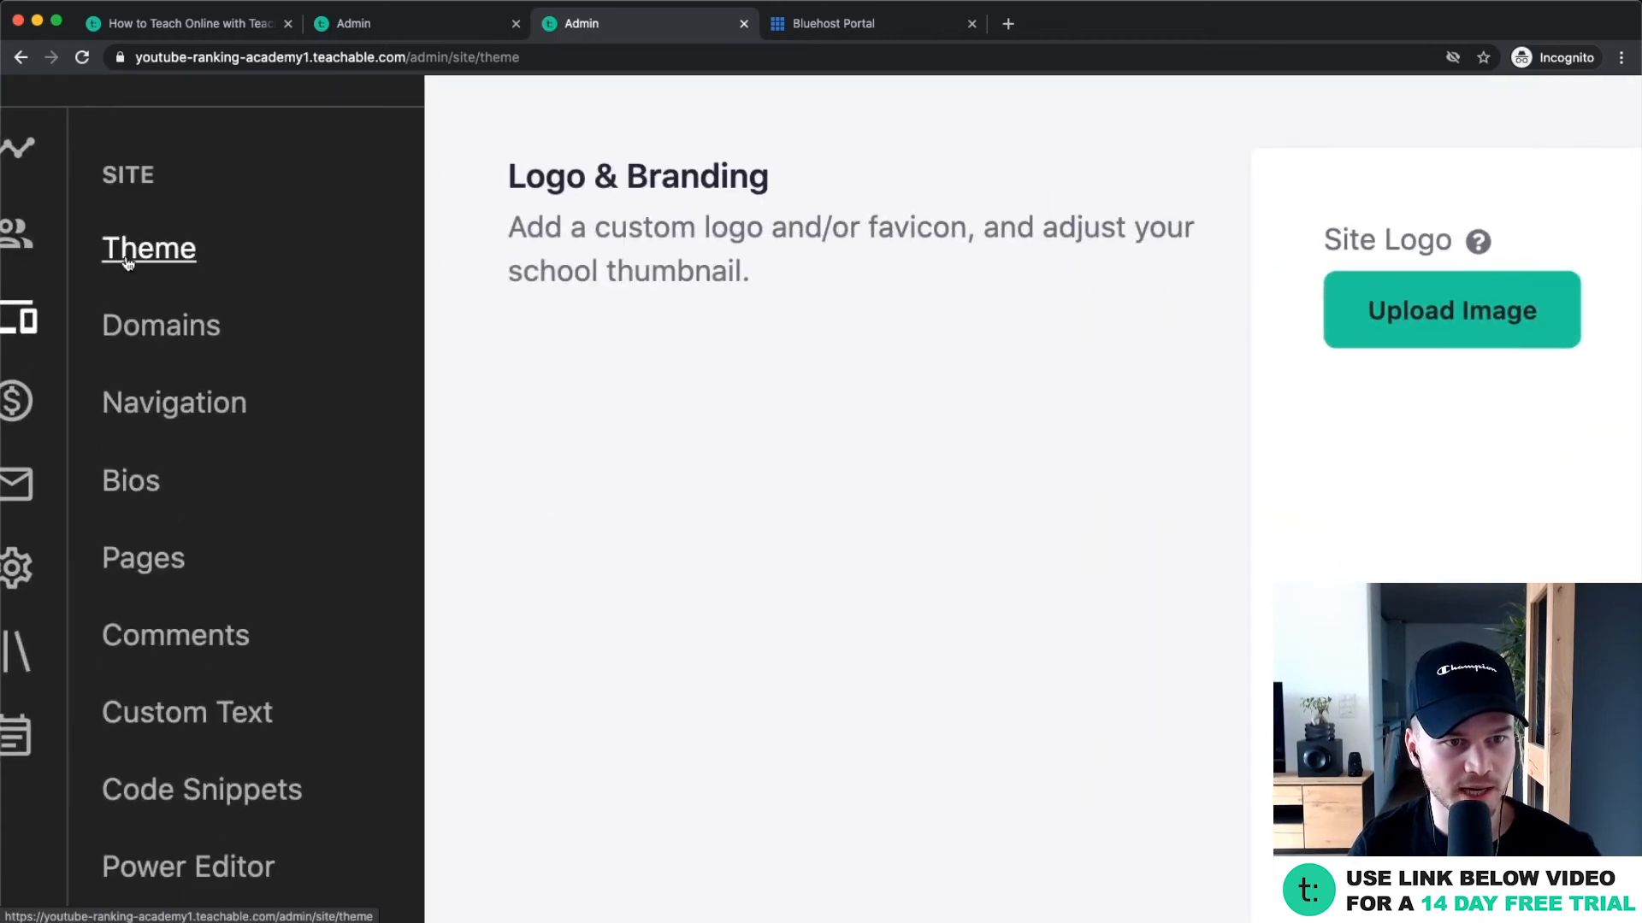
pyautogui.click(152, 329)
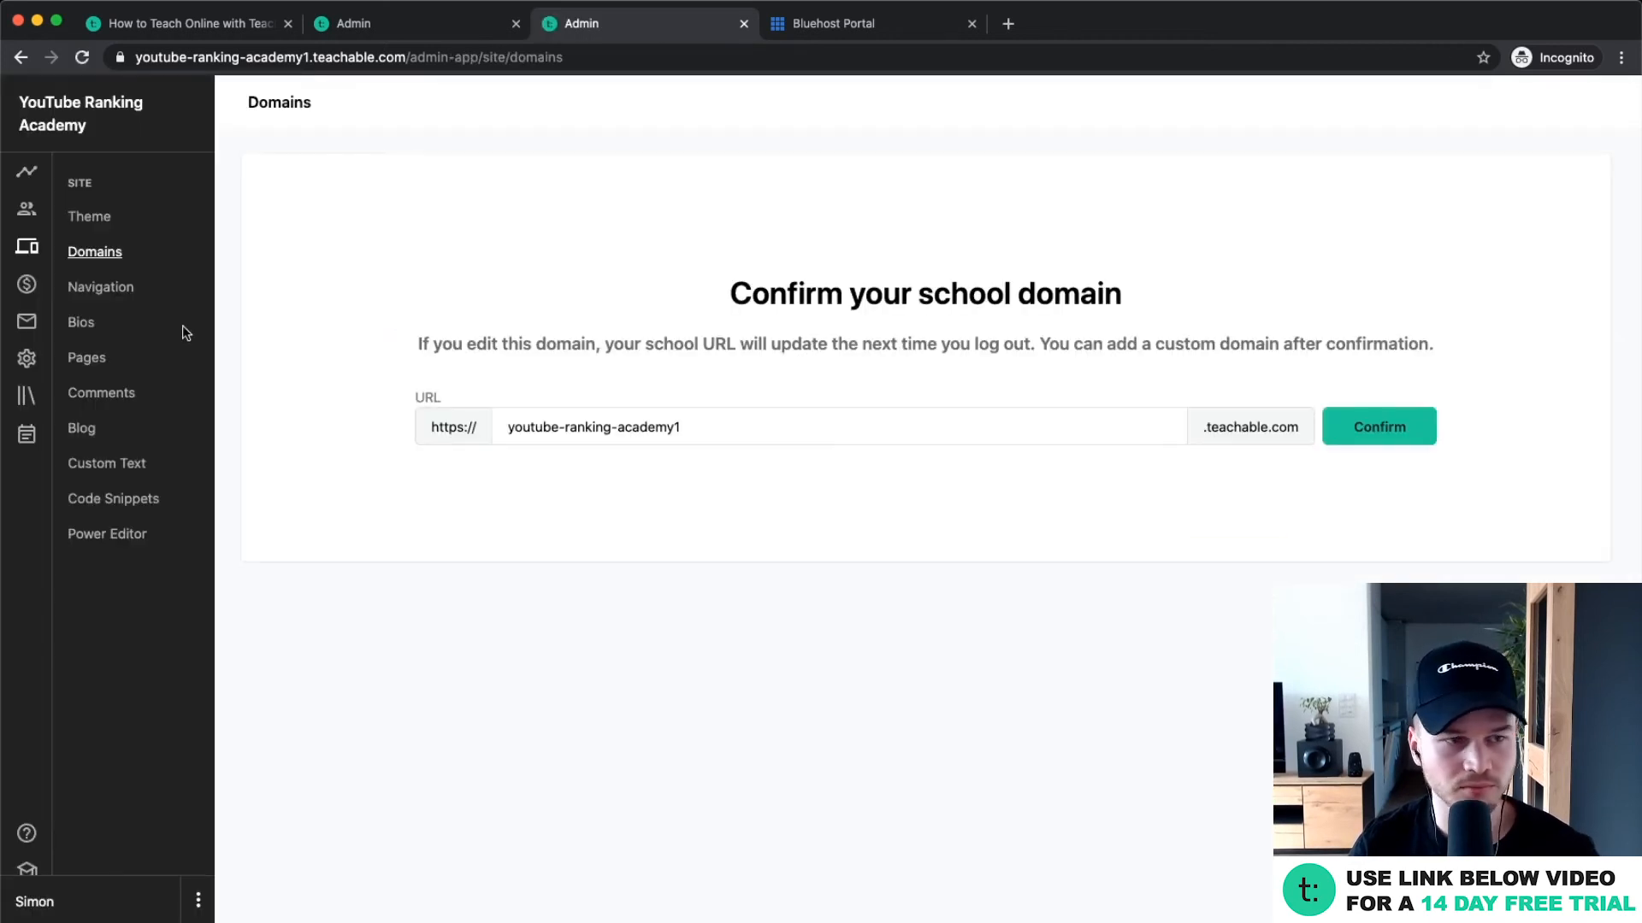
pyautogui.click(668, 424)
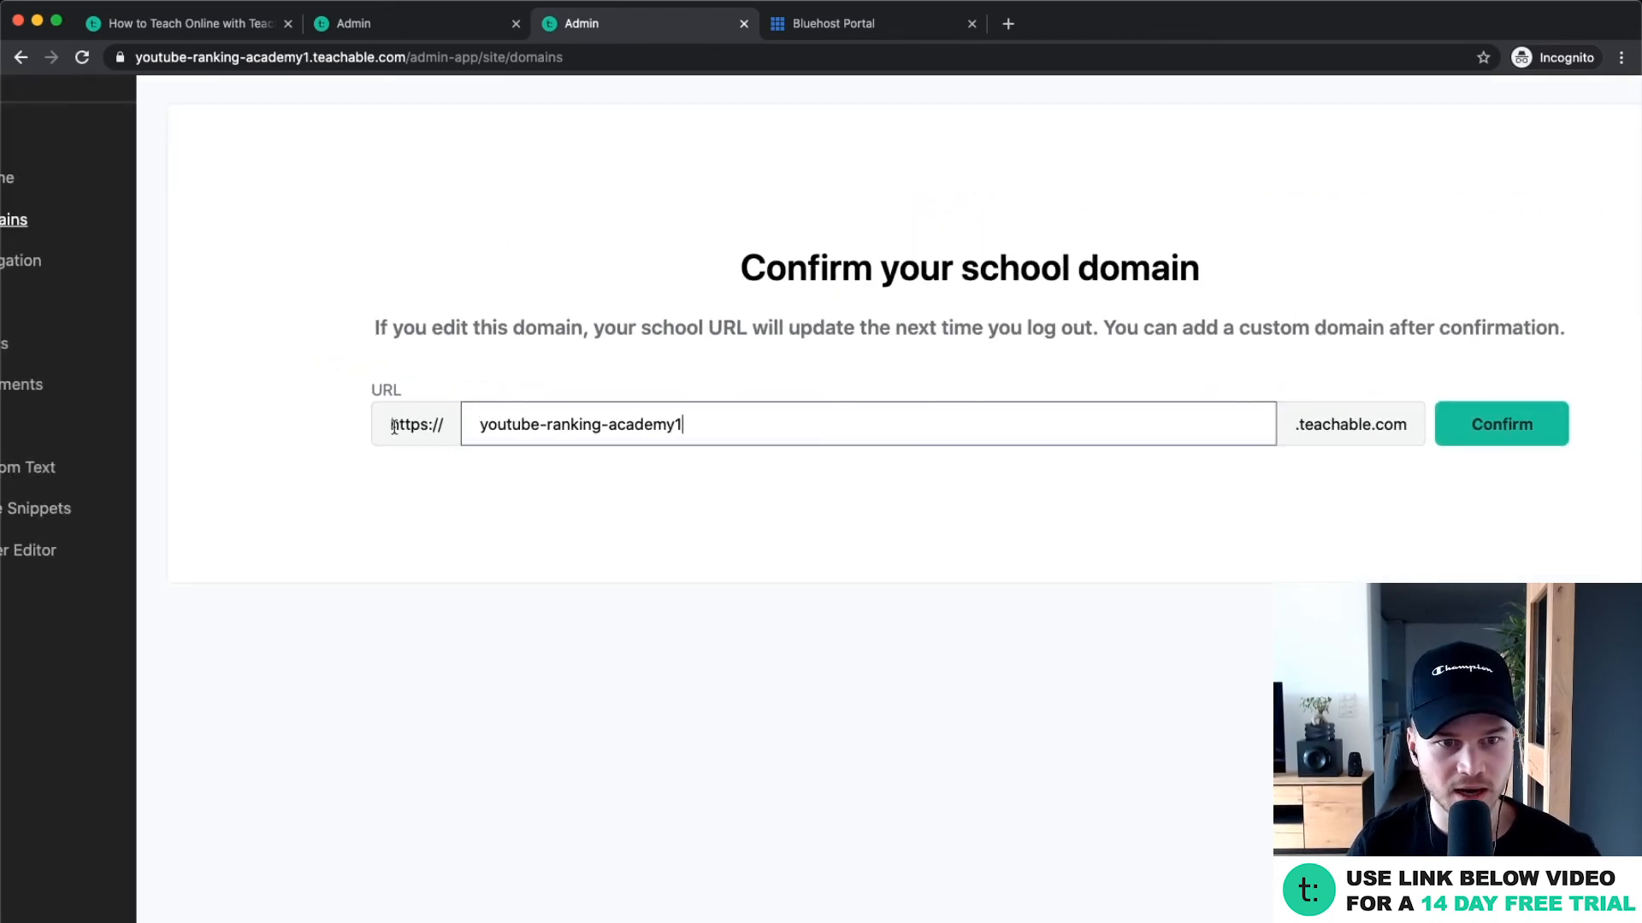
pyautogui.moveTo(485, 422); pyautogui.dragTo(706, 422)
pyautogui.click(1095, 436)
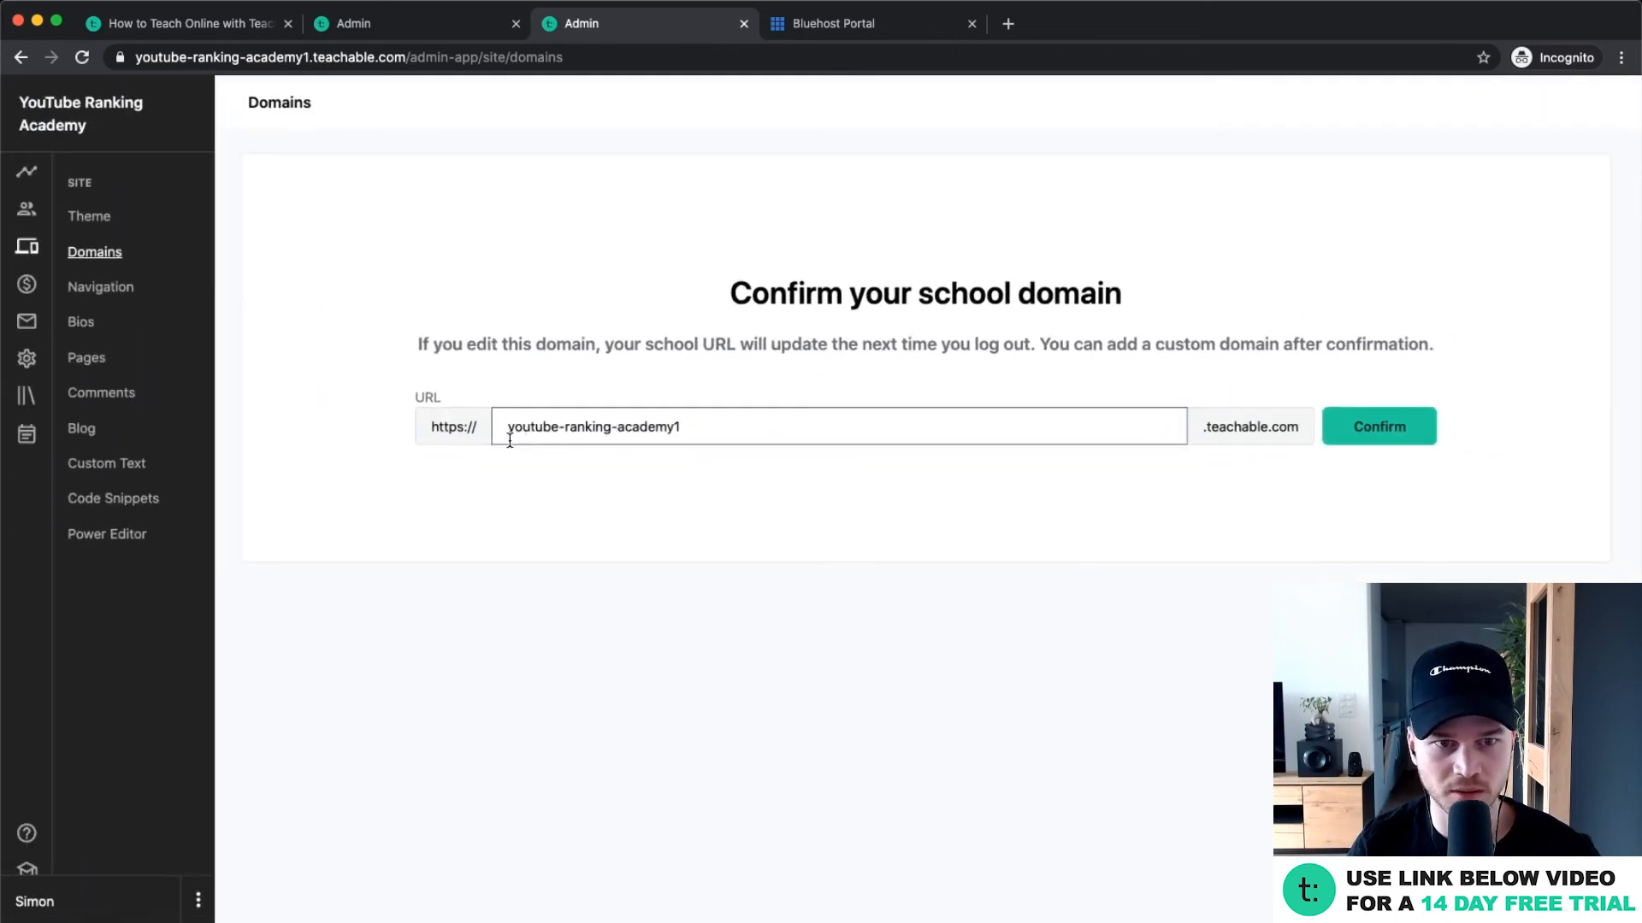
pyautogui.moveTo(203, 422); pyautogui.dragTo(393, 430)
pyautogui.moveTo(787, 428); pyautogui.dragTo(941, 428)
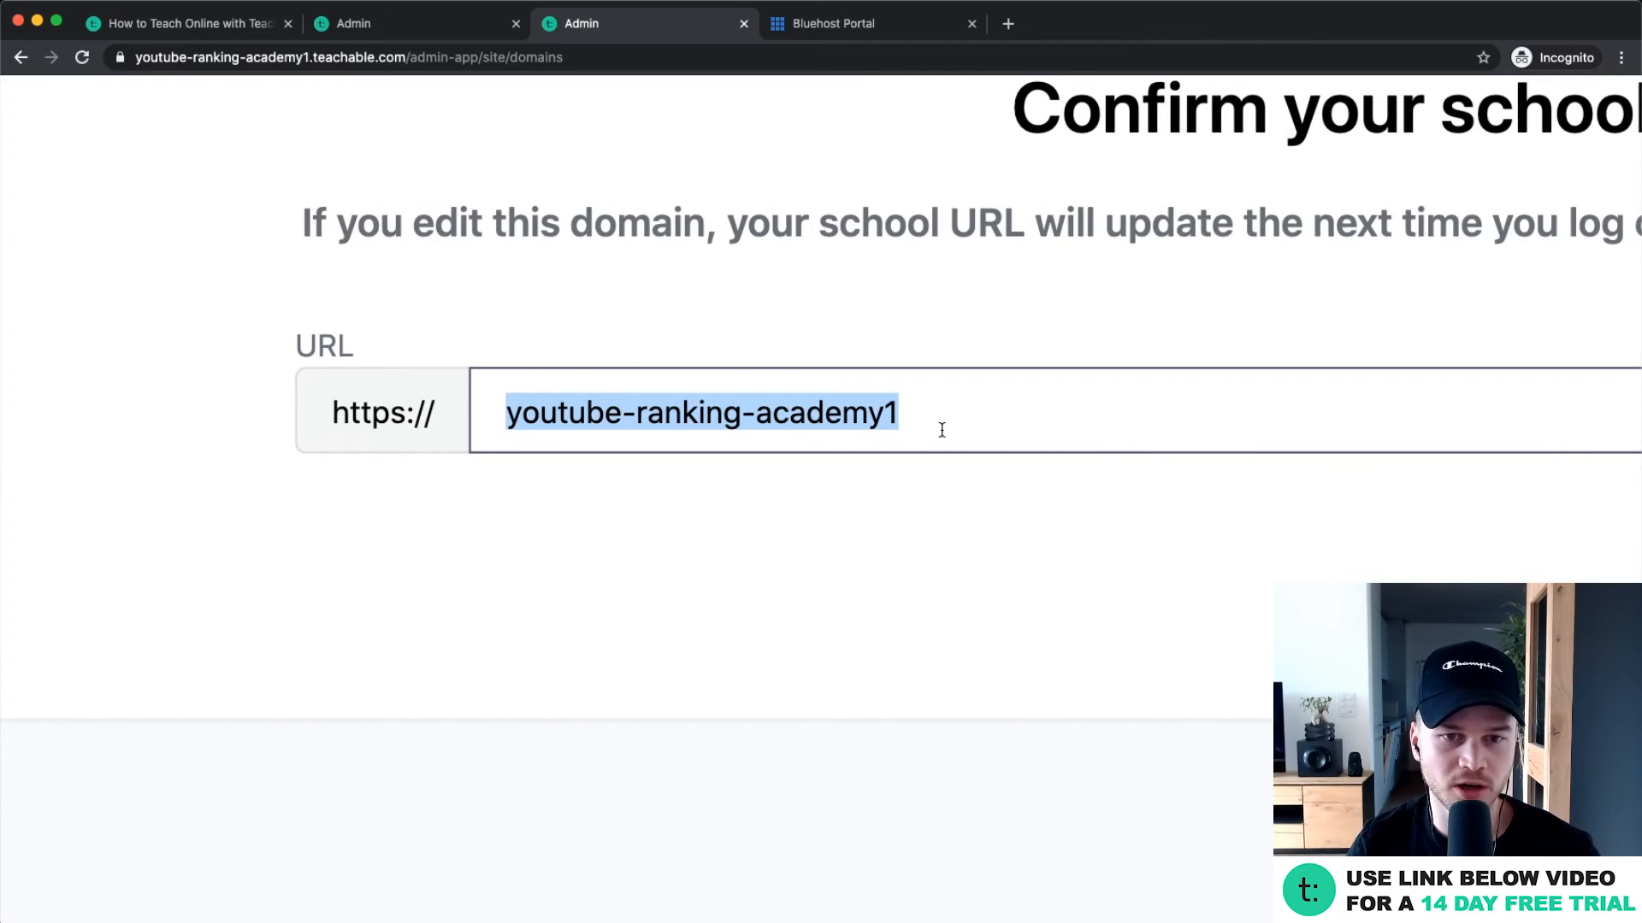
pyautogui.moveTo(766, 412); pyautogui.dragTo(952, 412)
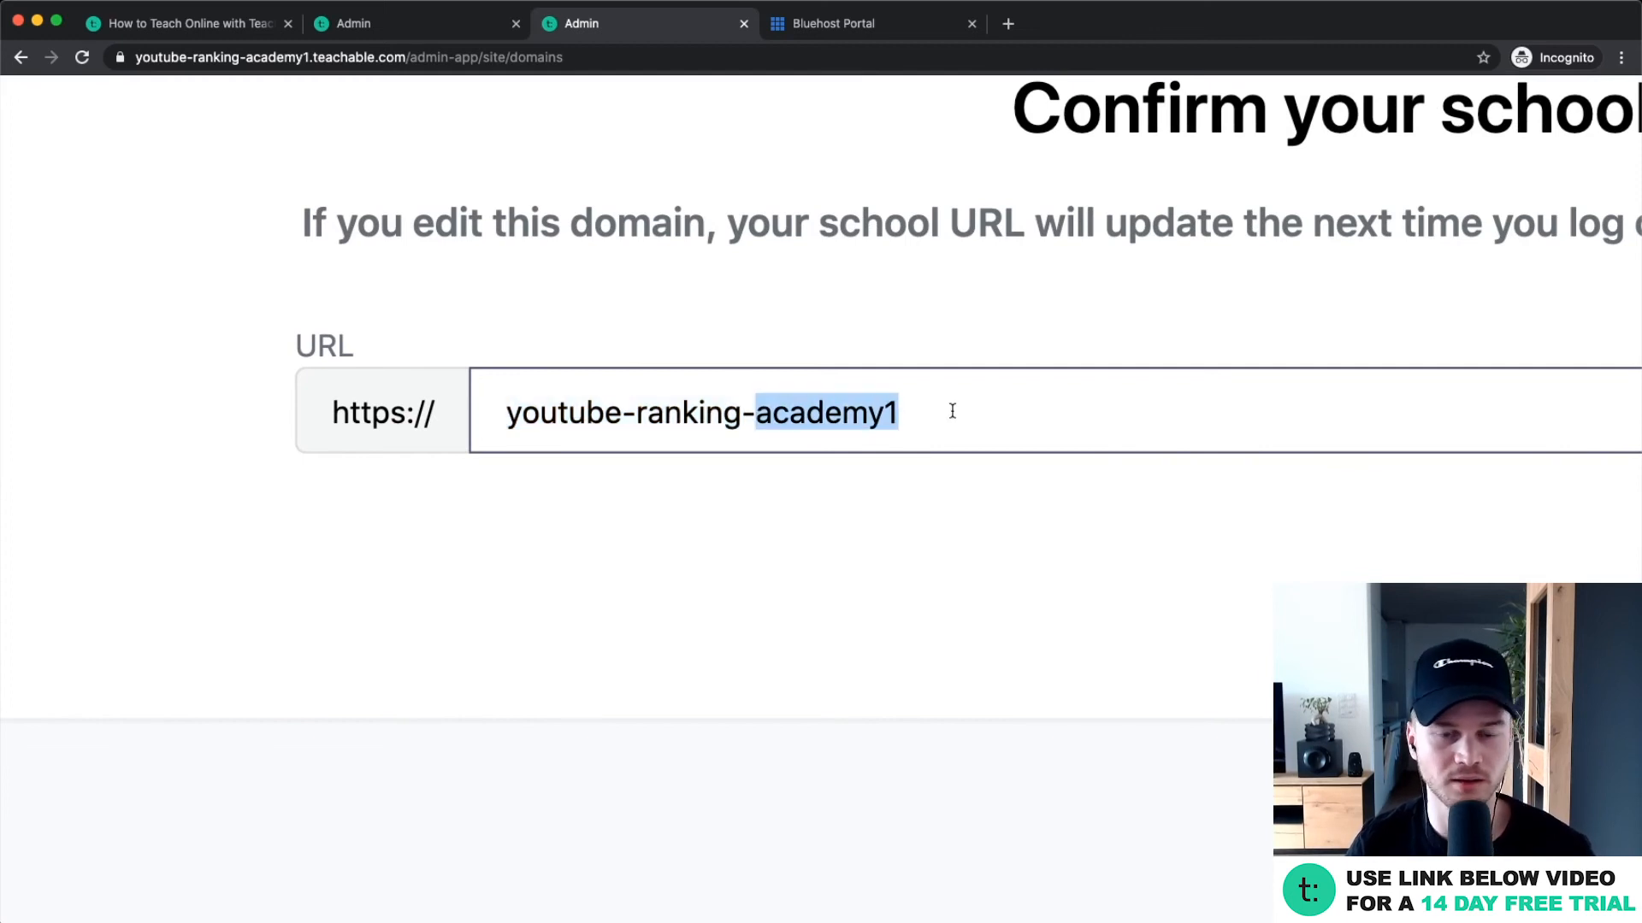
pyautogui.scroll(-5, 952, 411)
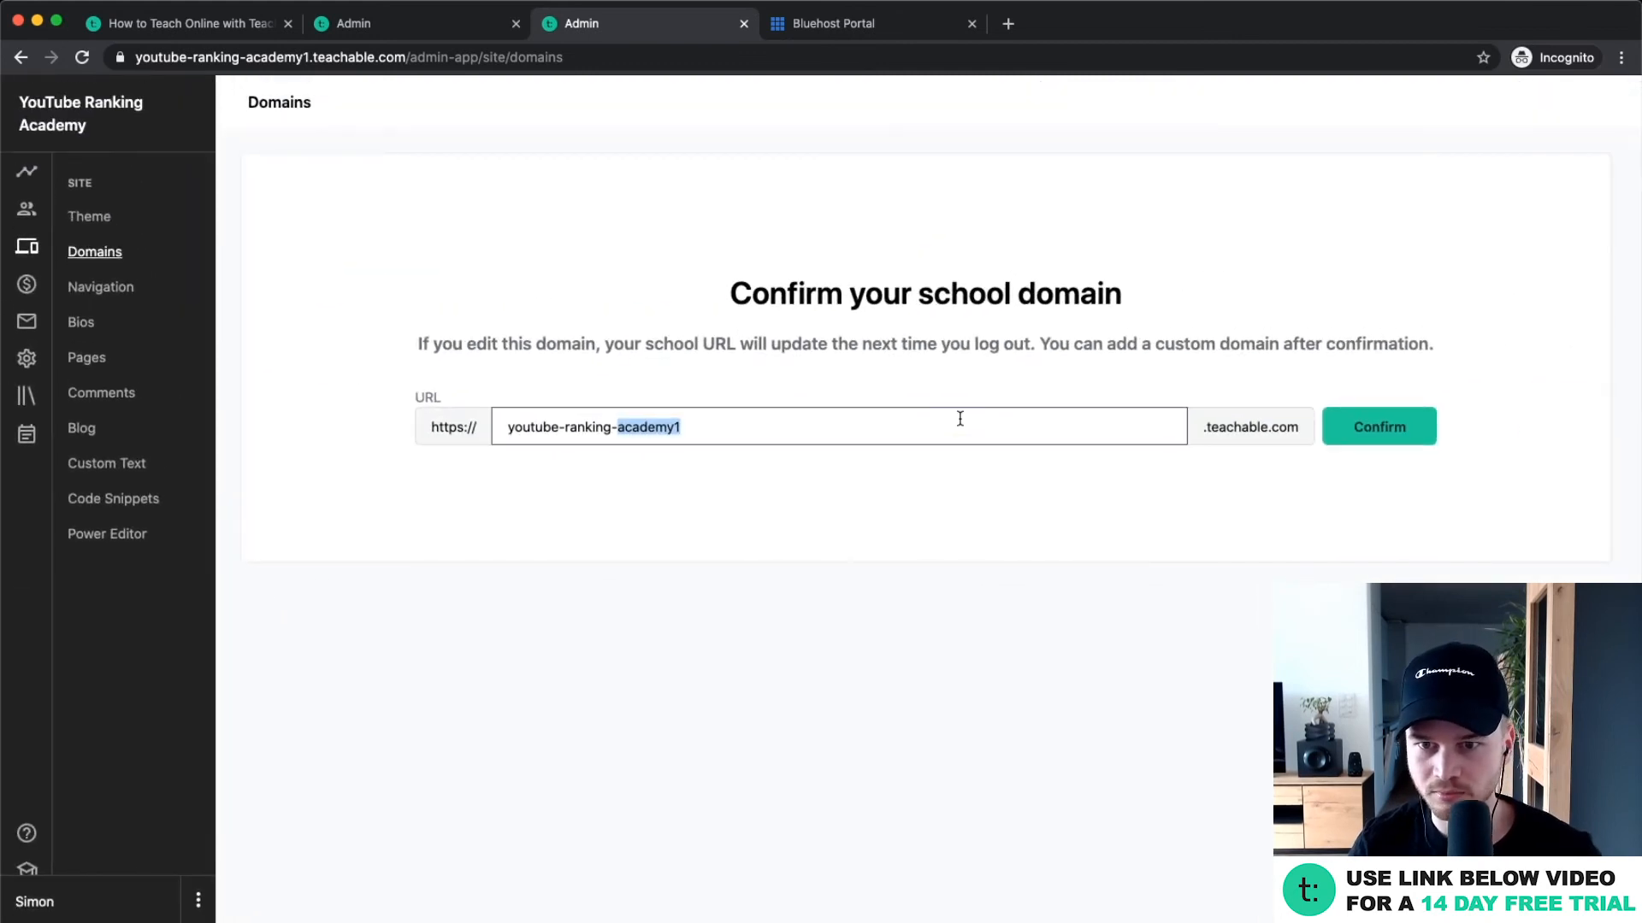
pyautogui.scroll(3, 1221, 445)
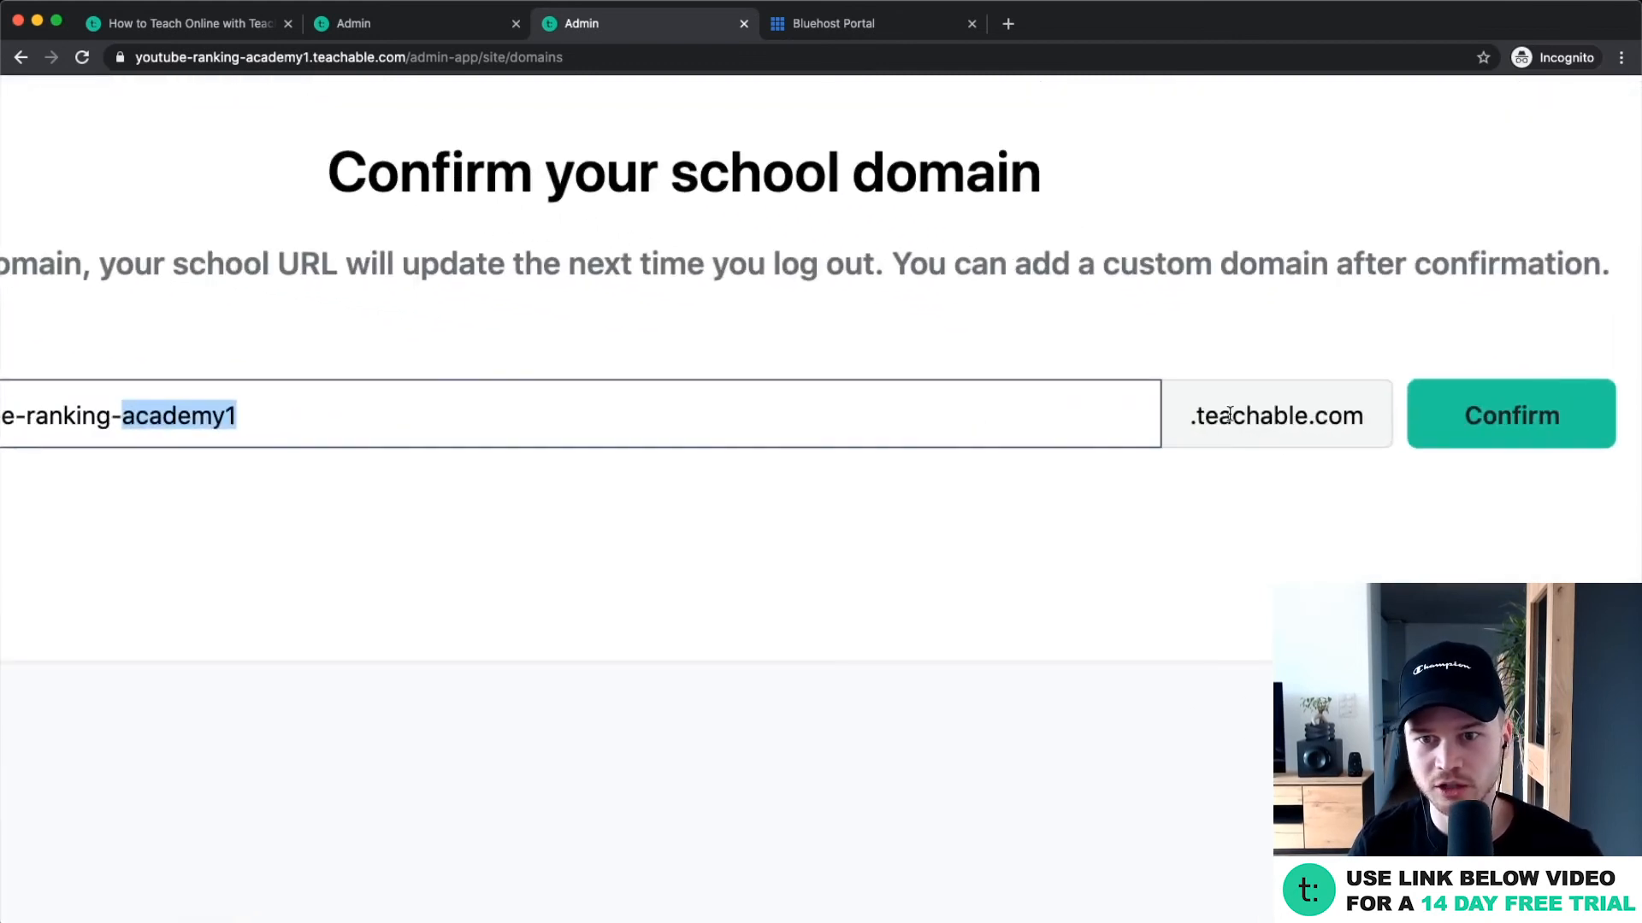
pyautogui.scroll(-3, 1311, 419)
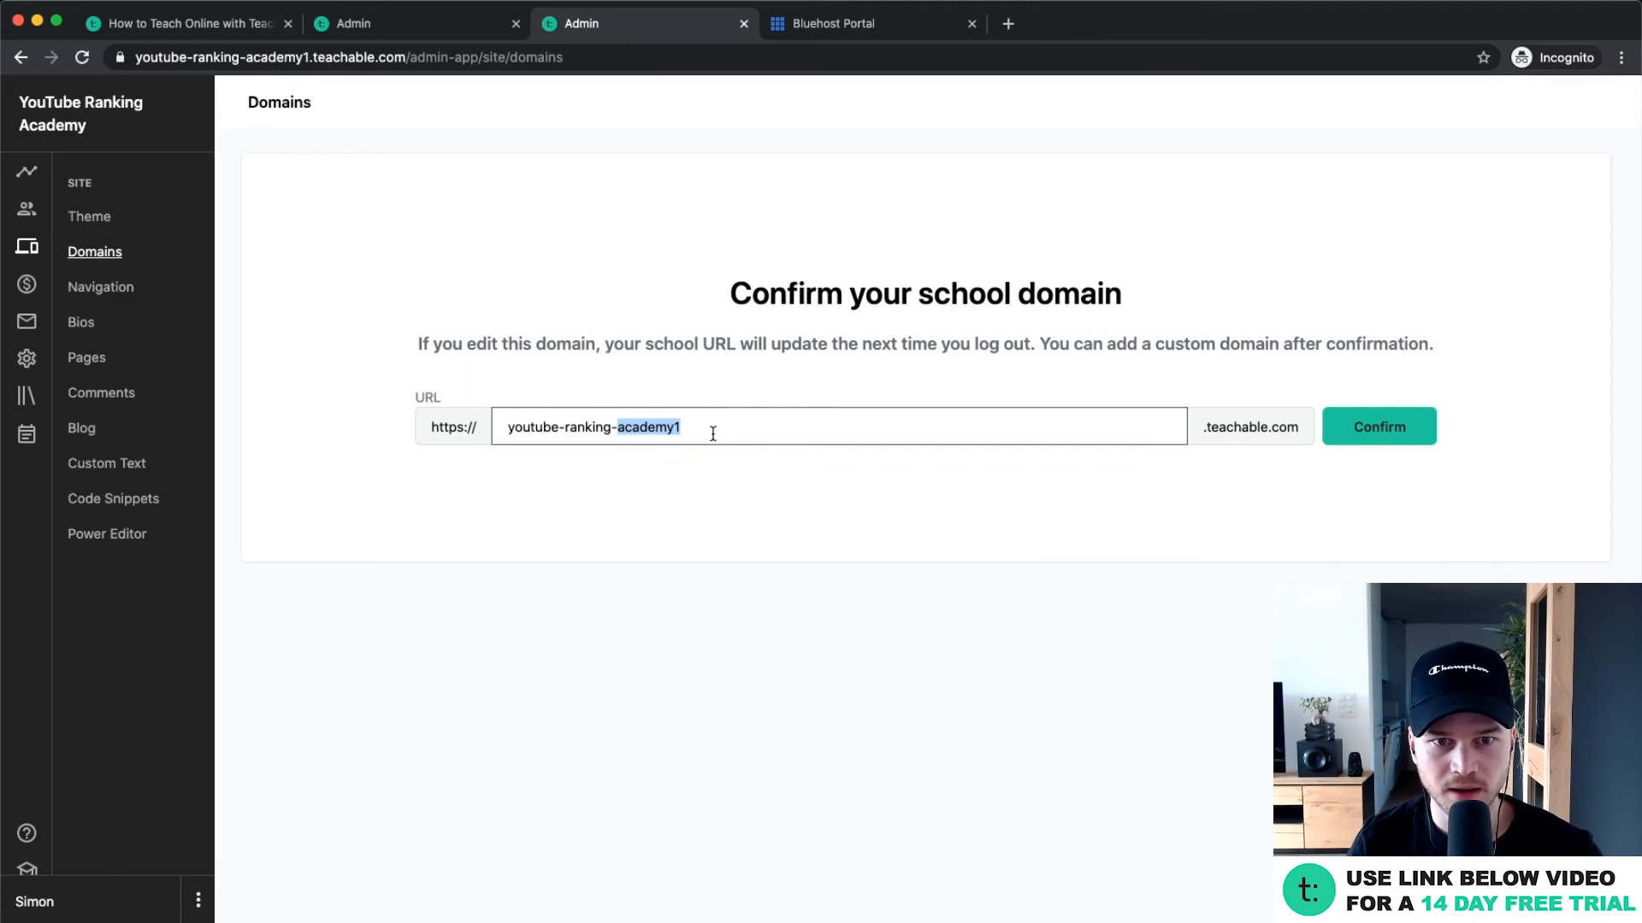
pyautogui.click(1362, 429)
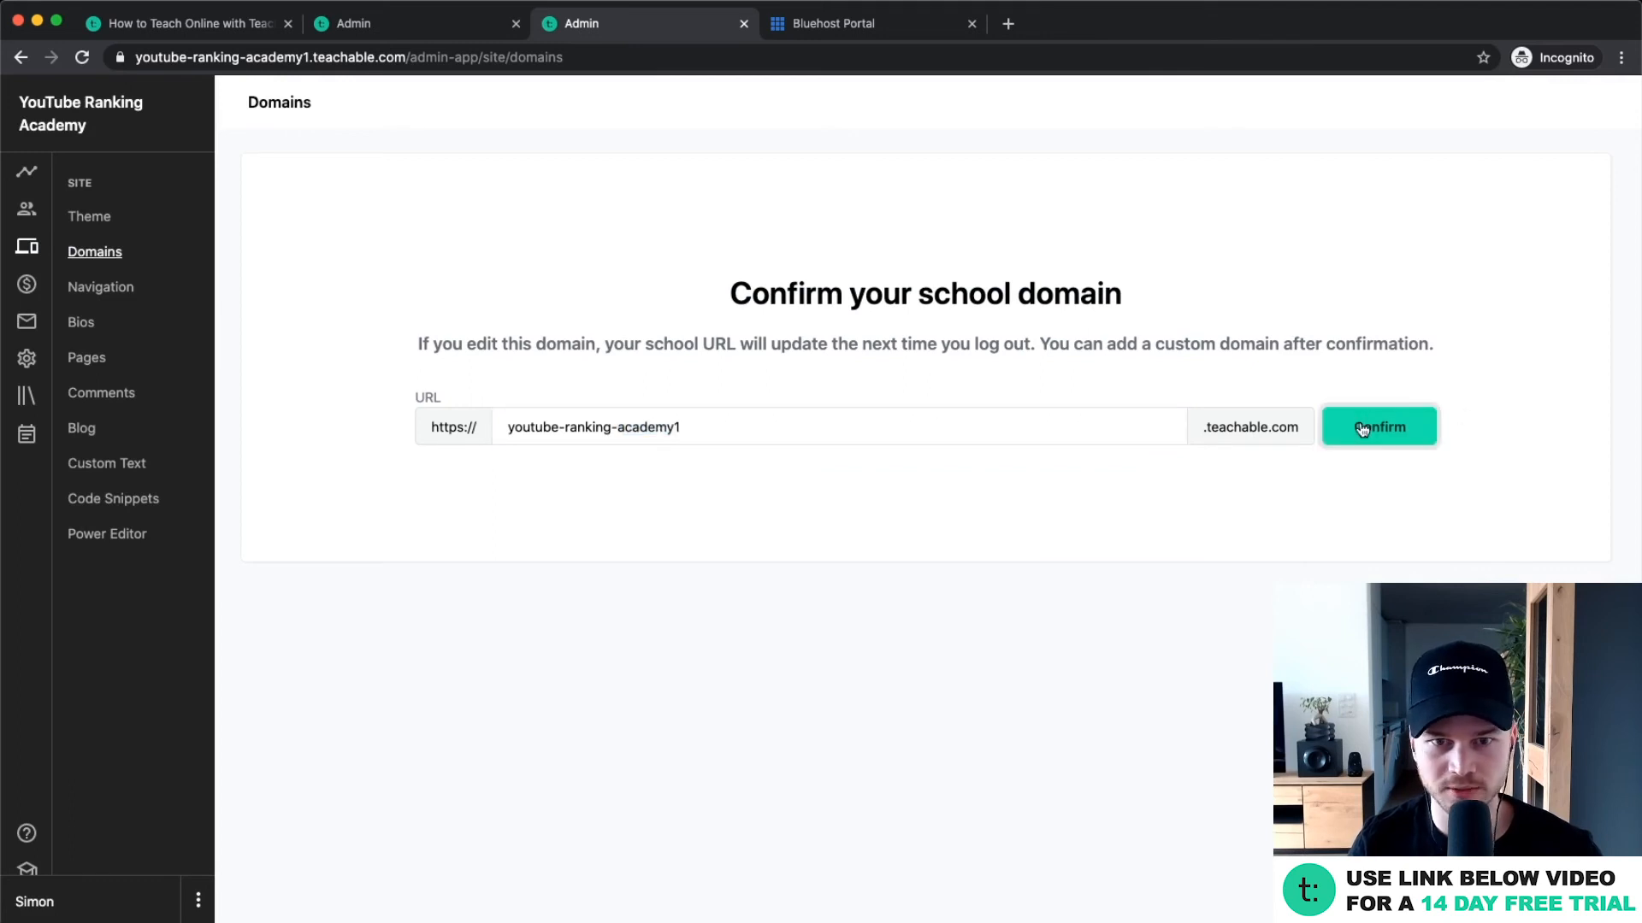
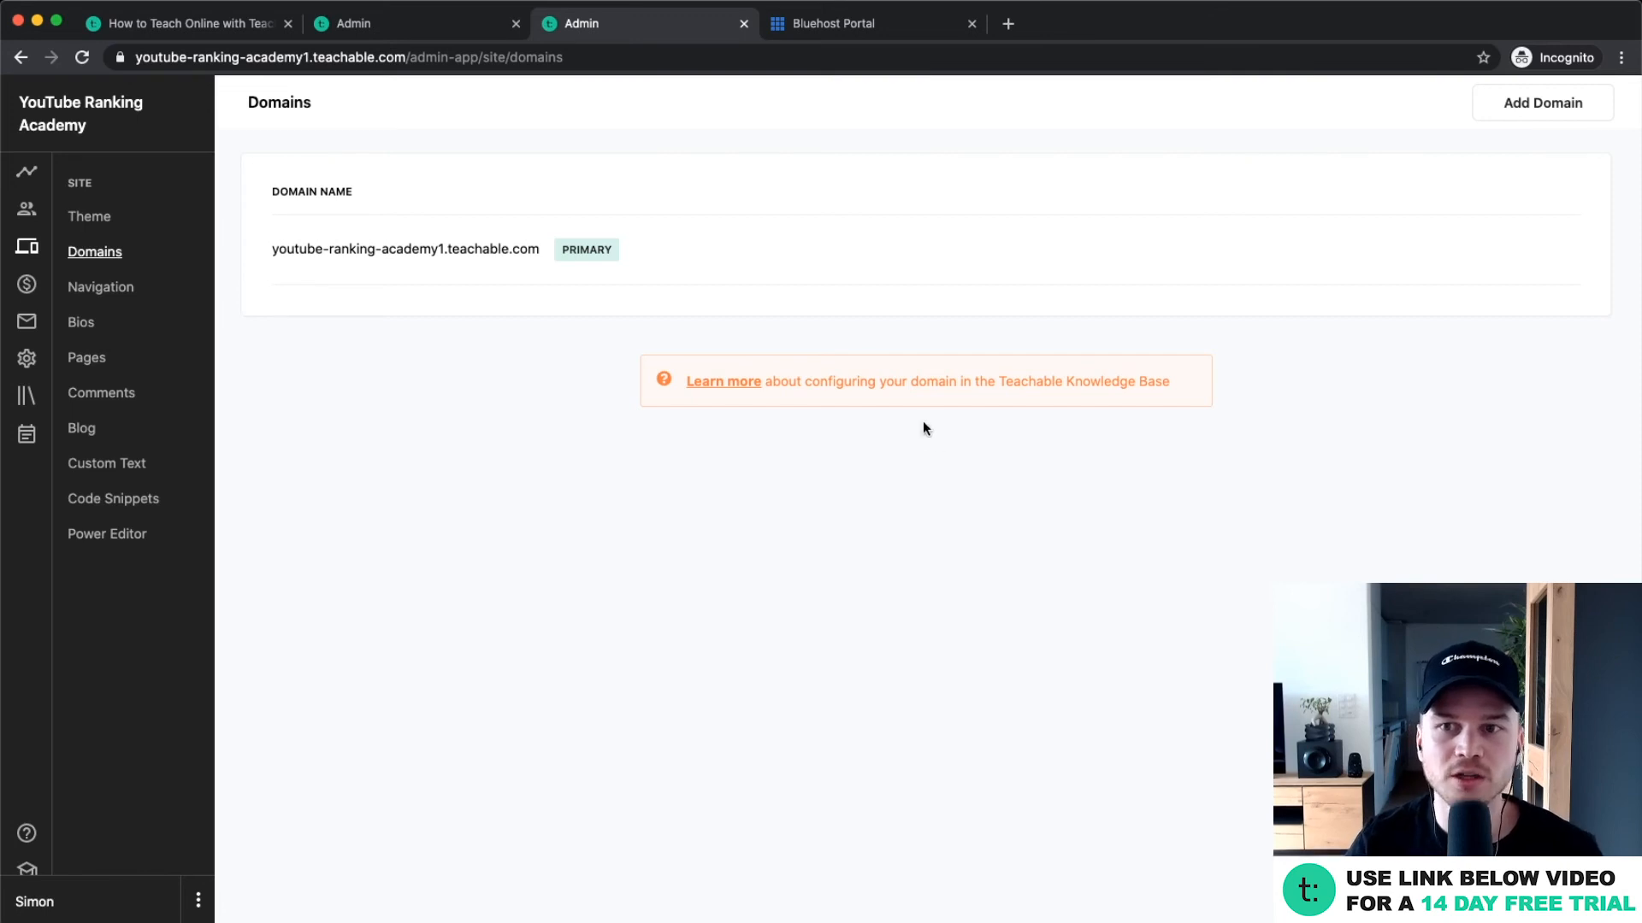
# Try to add courses.meticstutorials.com as a custom domain for the school.
pyautogui.scroll(5, 1572, 128)
pyautogui.click(1485, 138)
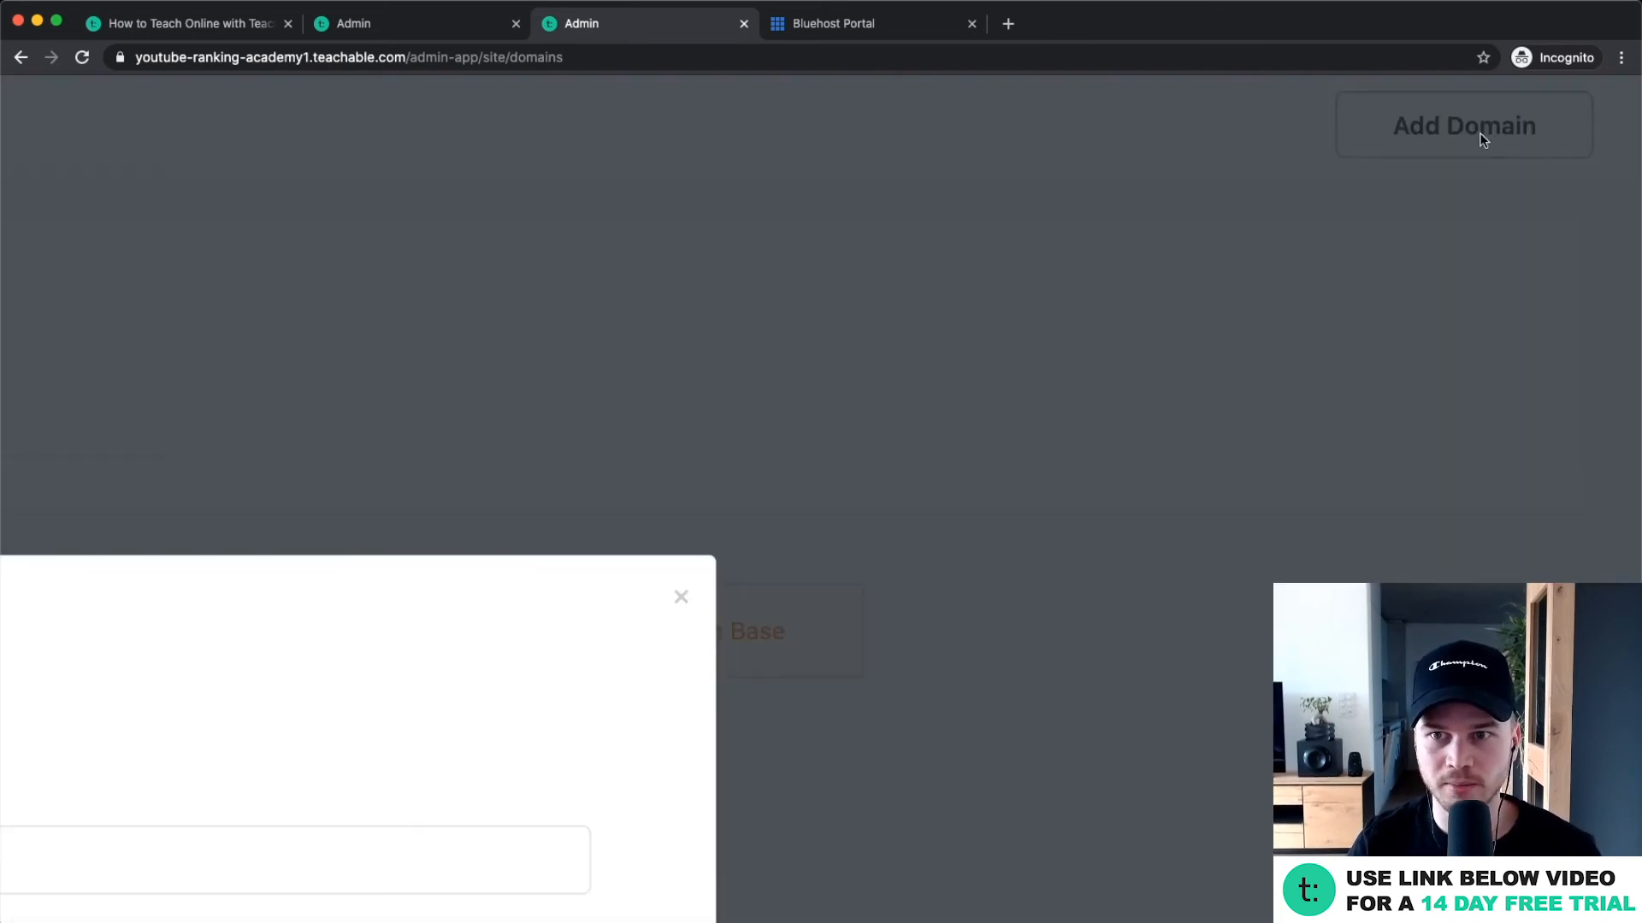
pyautogui.click(770, 513)
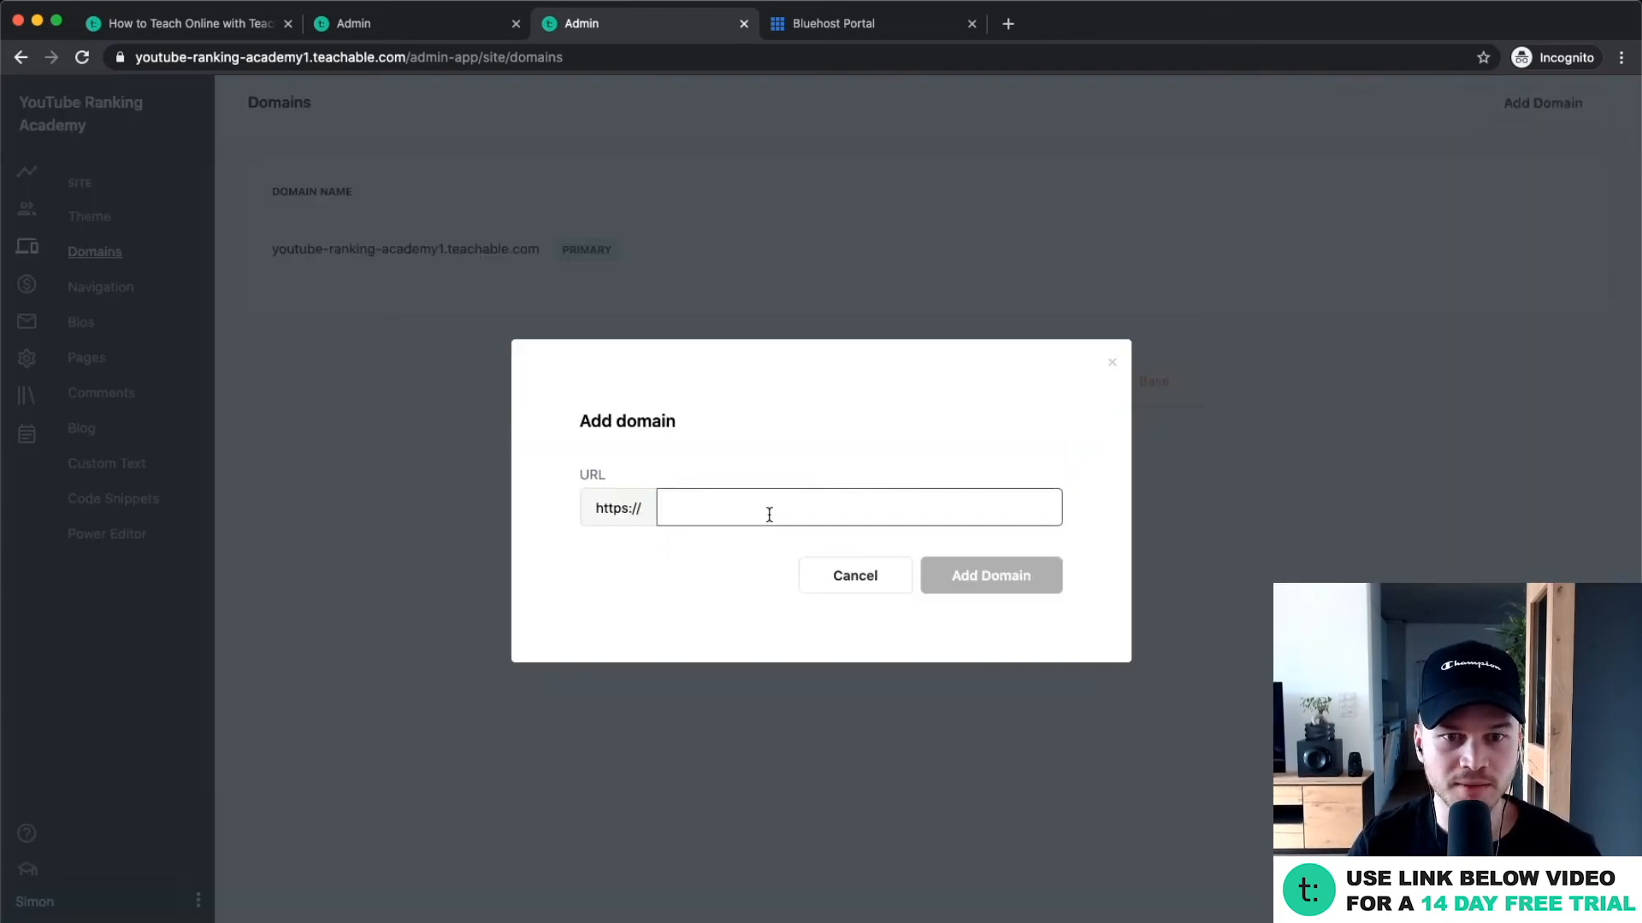
pyautogui.scroll(5, 769, 514)
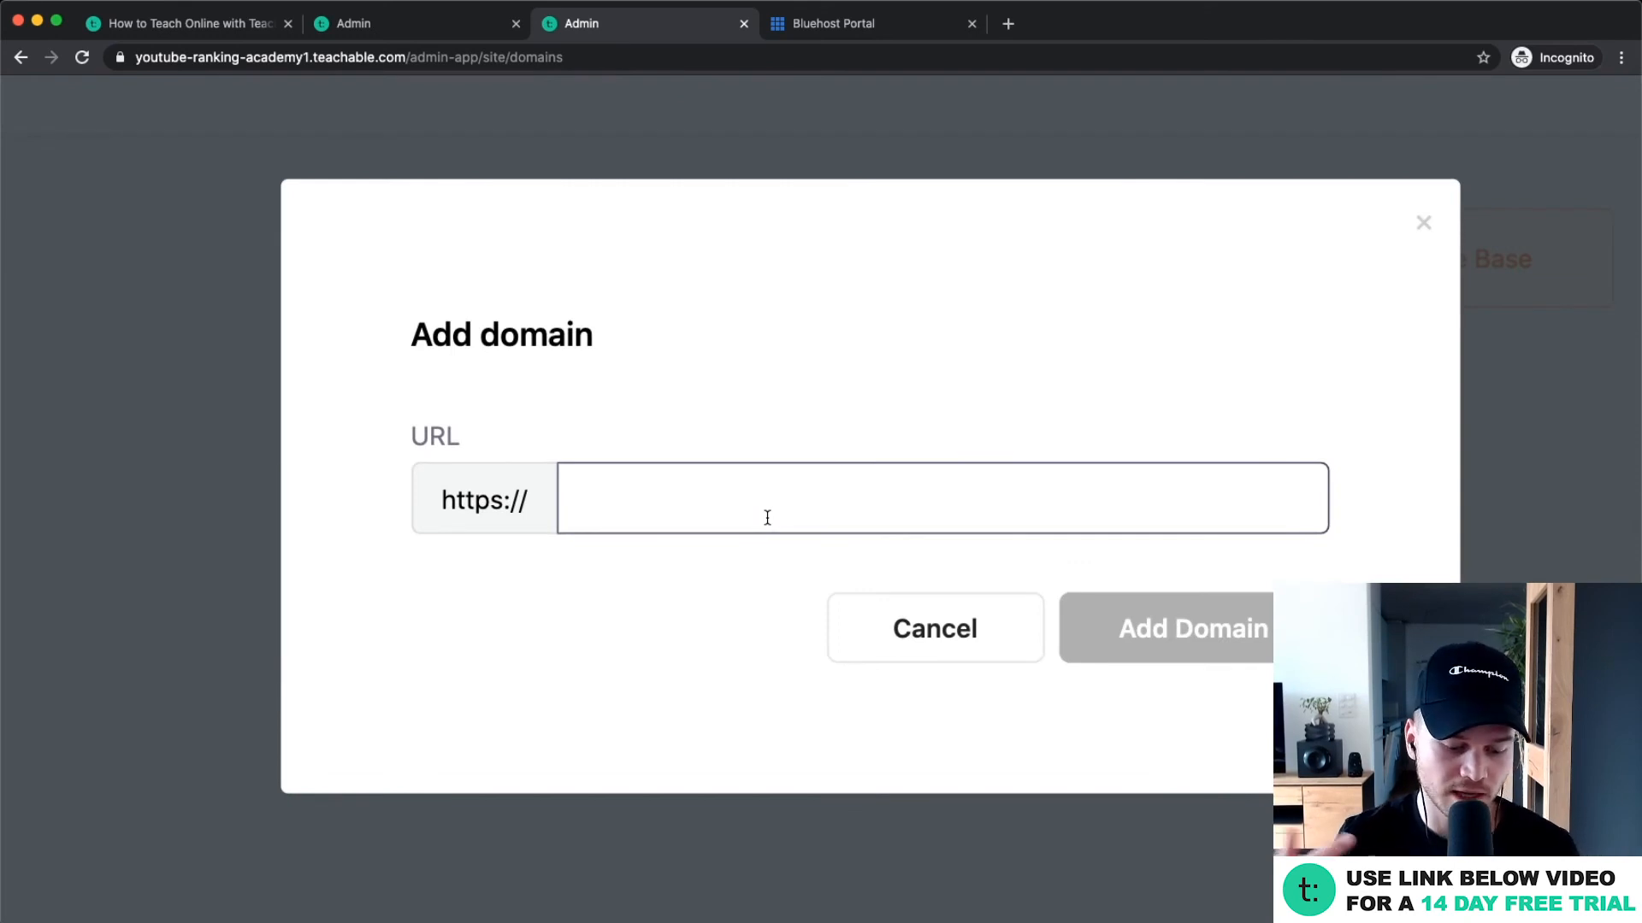
pyautogui.write('cour')
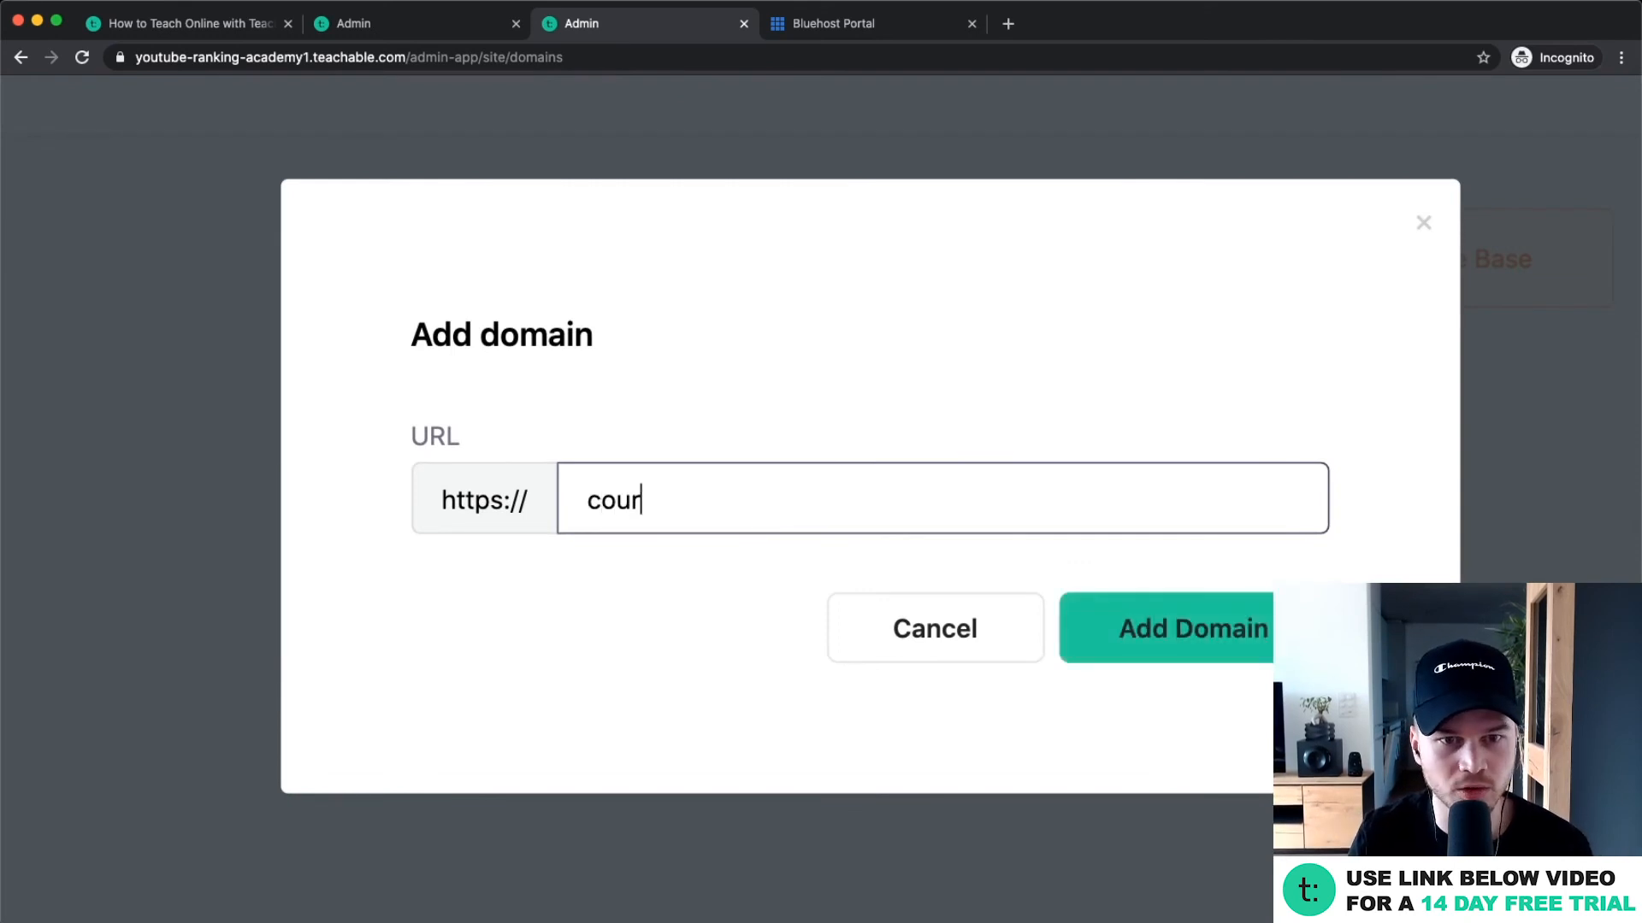
pyautogui.write('ses.metisc')
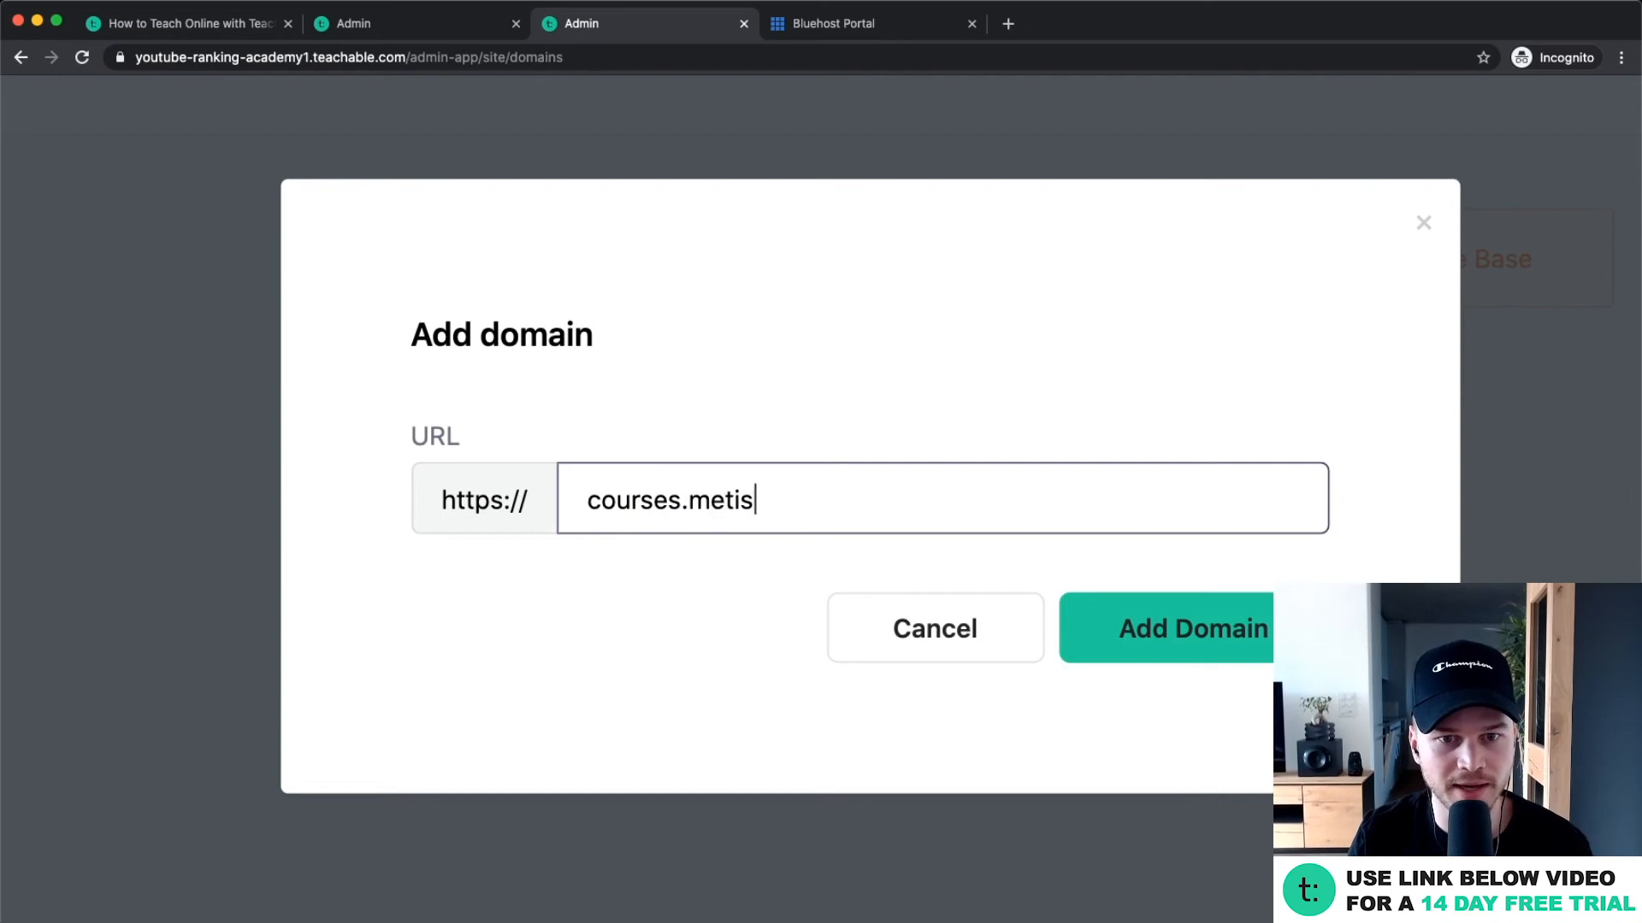
pyautogui.press('BackSpace')
pyautogui.press('BackSpace')
pyautogui.write('cstutor')
pyautogui.write('ials.com')
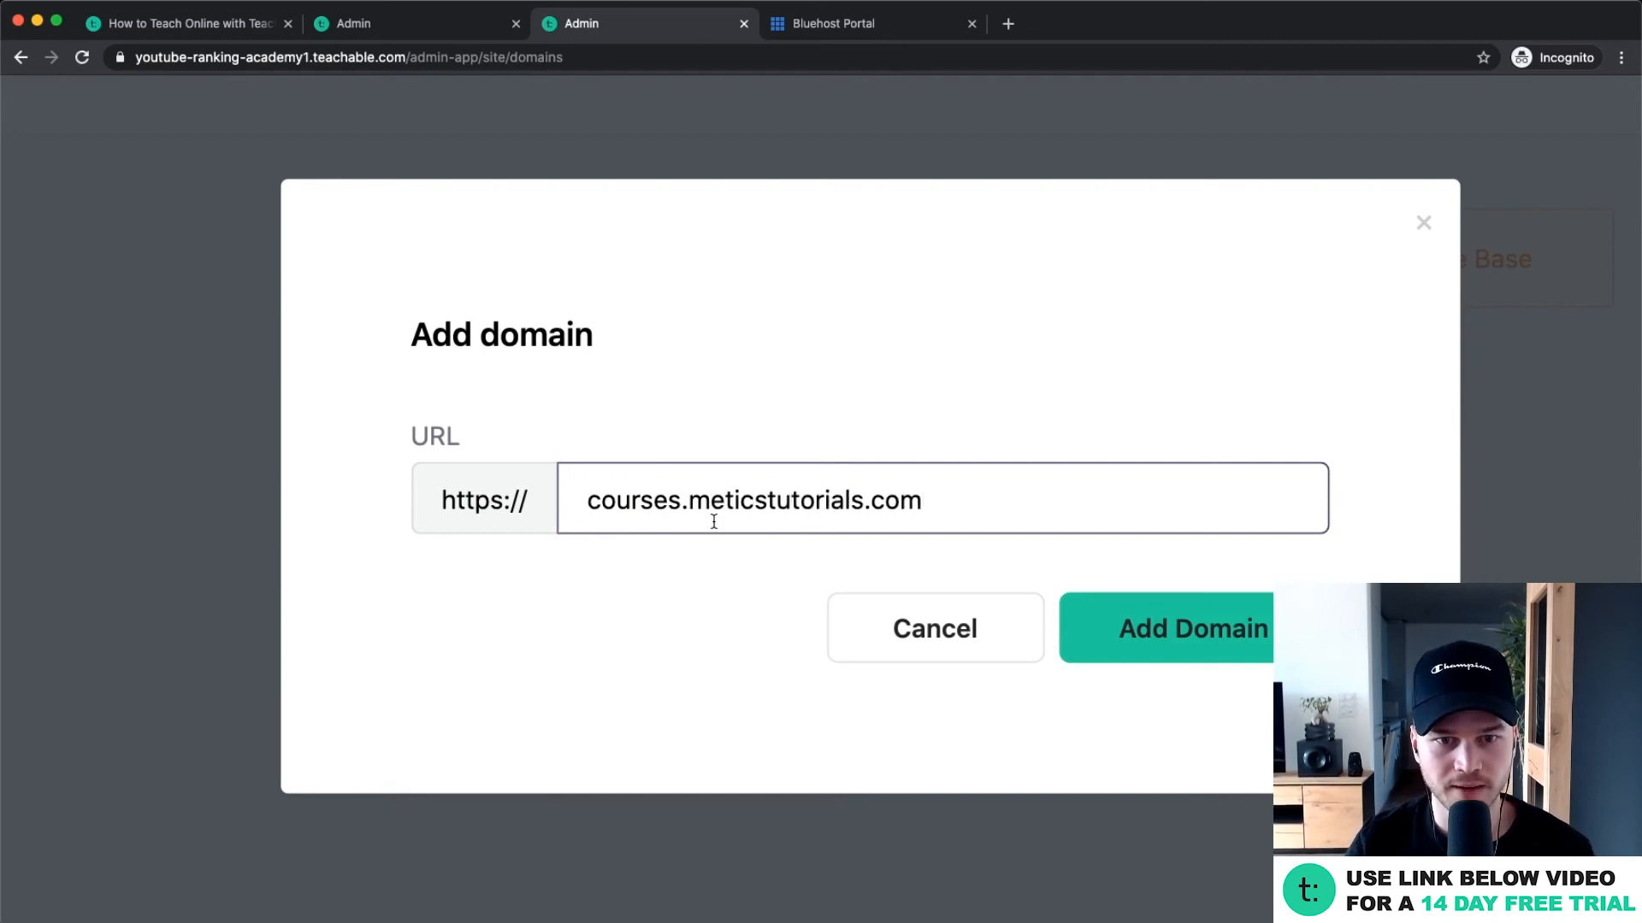
pyautogui.click(1161, 627)
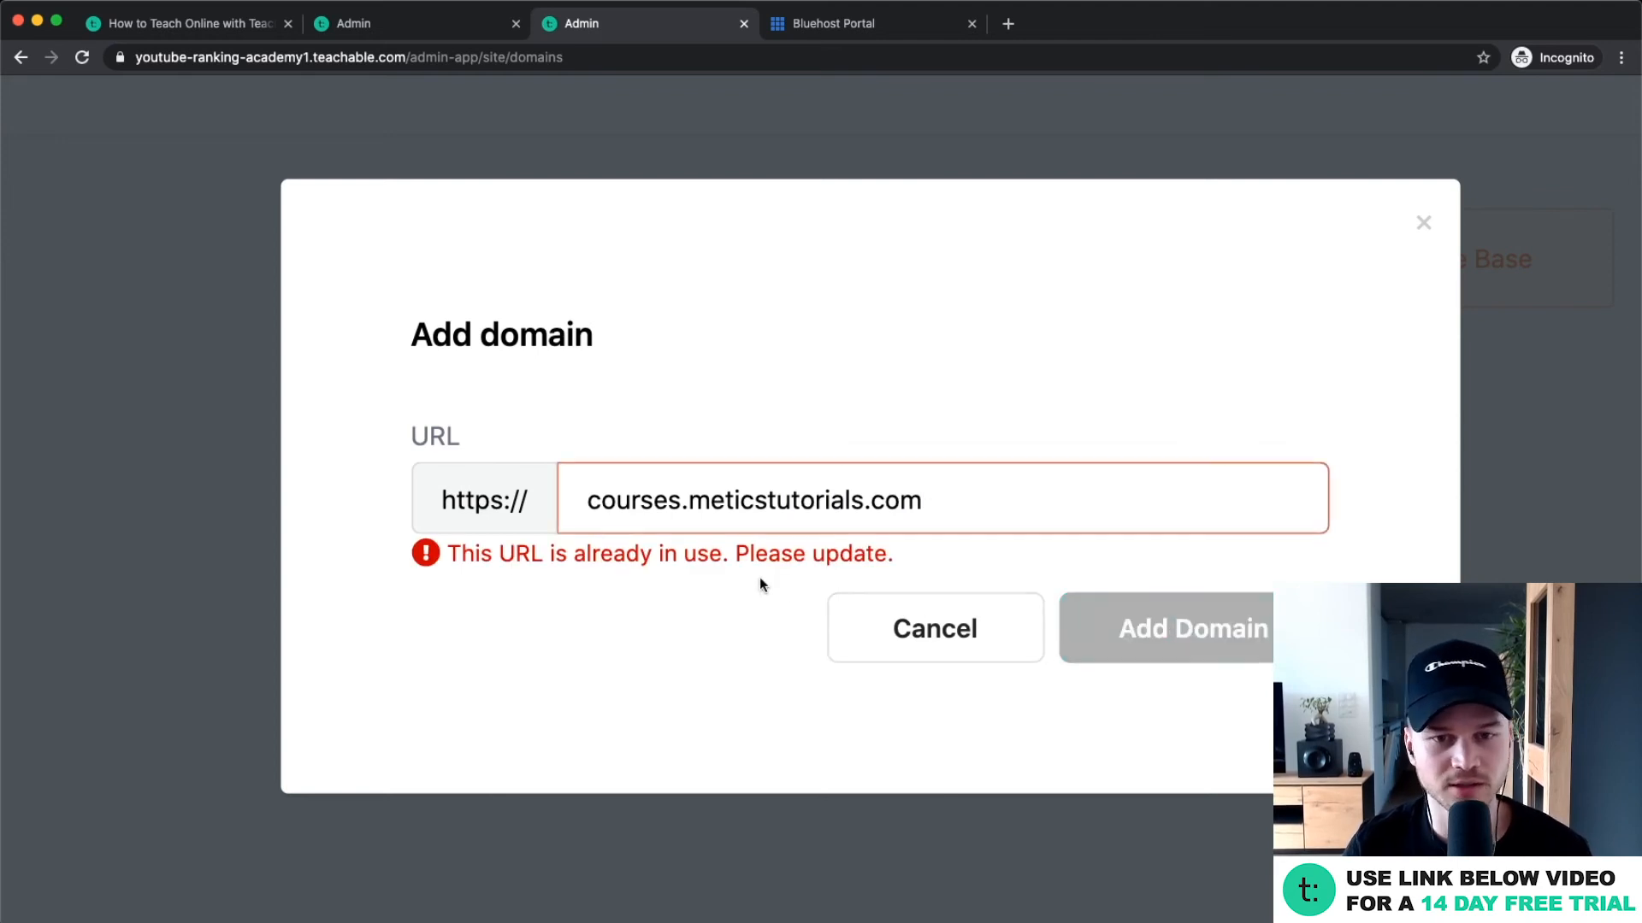
# Change the custom domain to course.meticstutorials.com and add it to the school.
pyautogui.click(686, 501)
pyautogui.press('BackSpace')
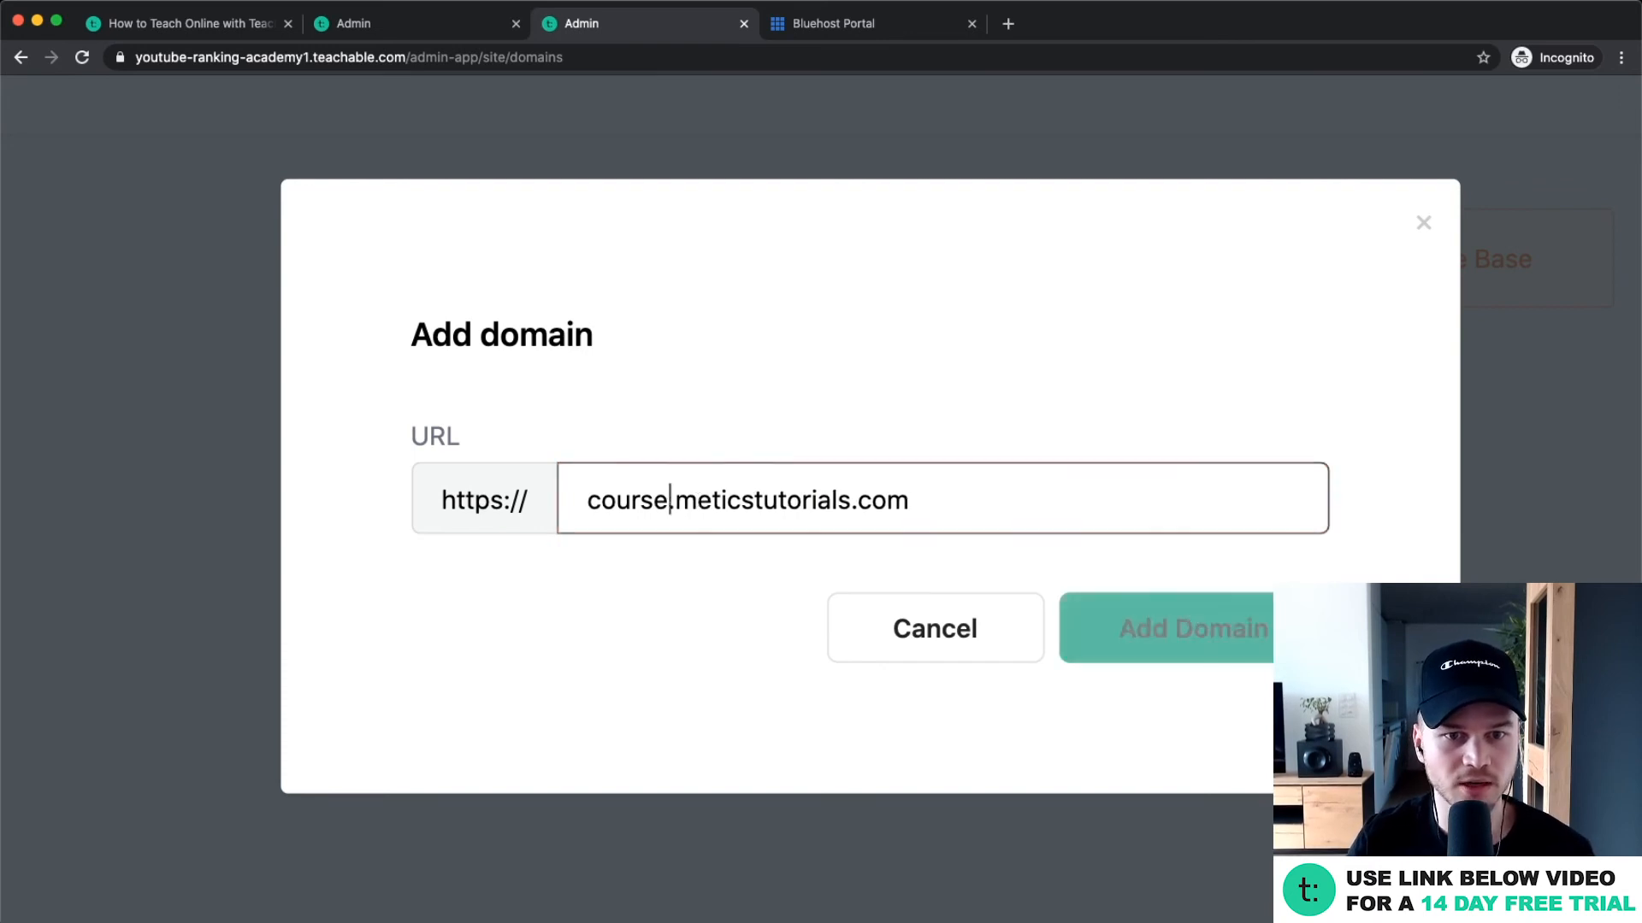
pyautogui.click(1180, 631)
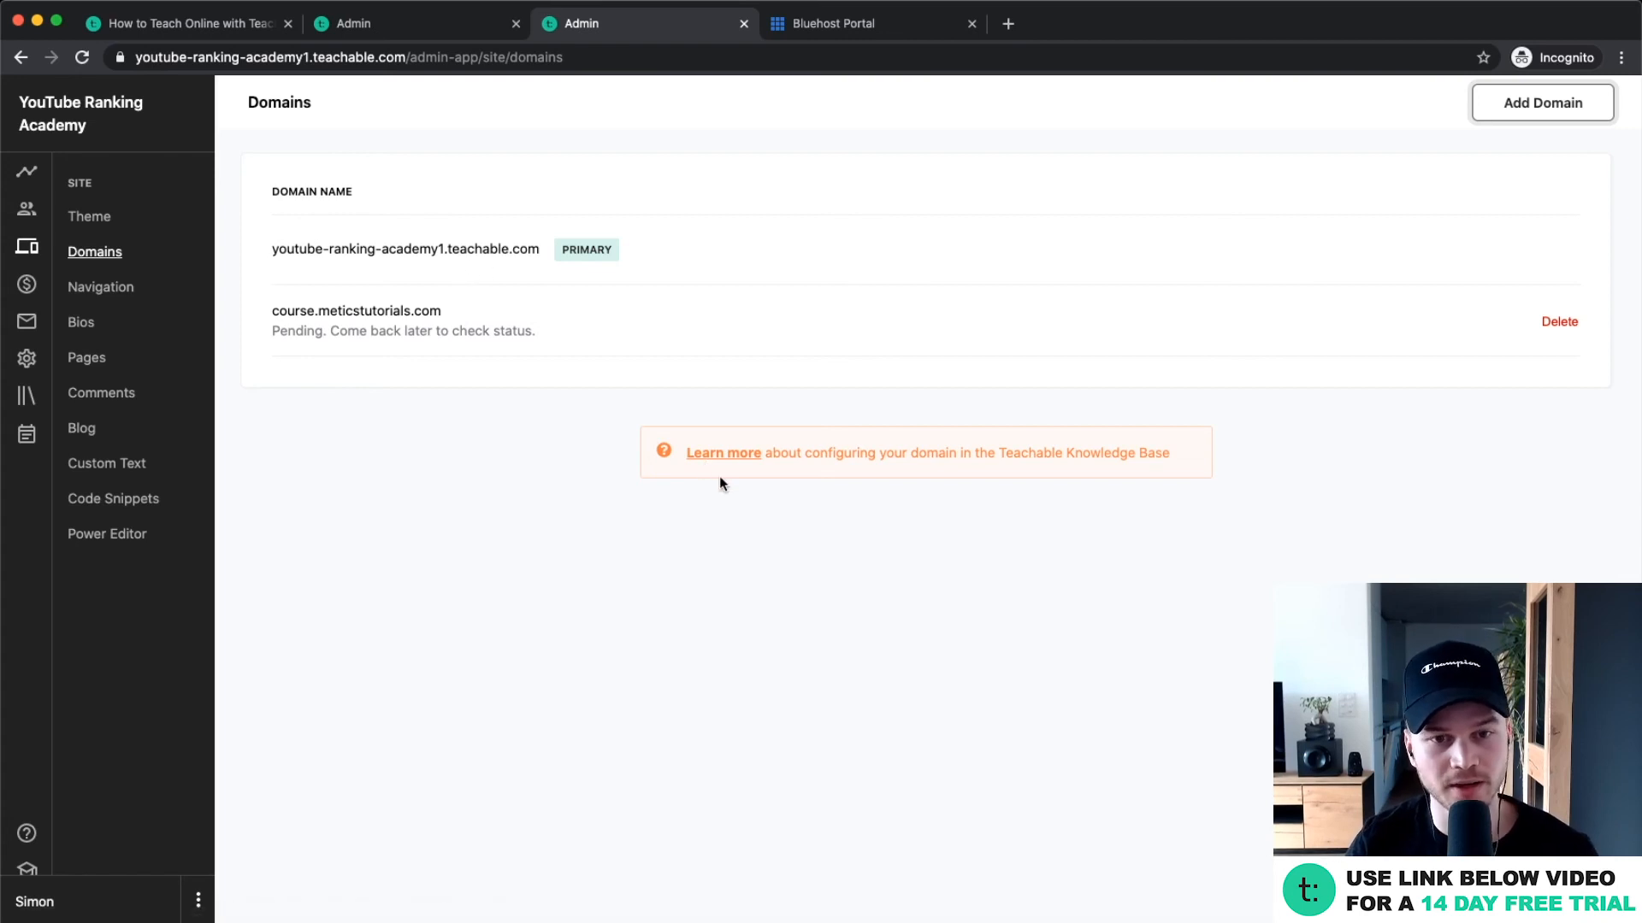
# Open the Teachable help on configuring domains and find the registrar-specific guides in the Custom Subdomains article.
pyautogui.scroll(5, 721, 476)
pyautogui.click(701, 443)
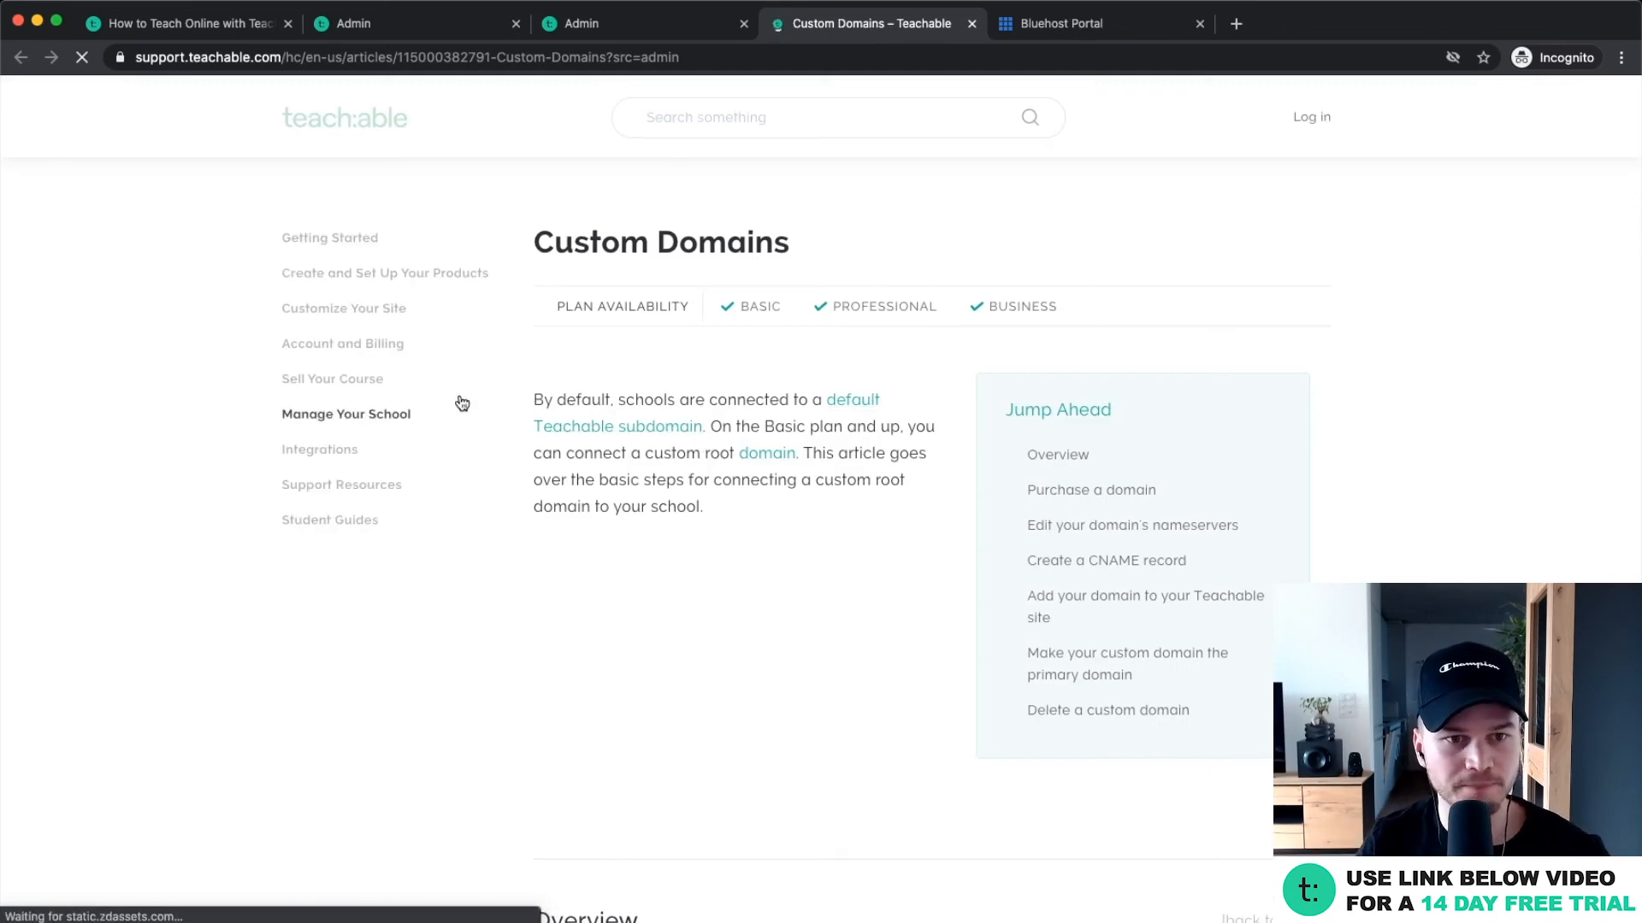
pyautogui.scroll(5, 641, 432)
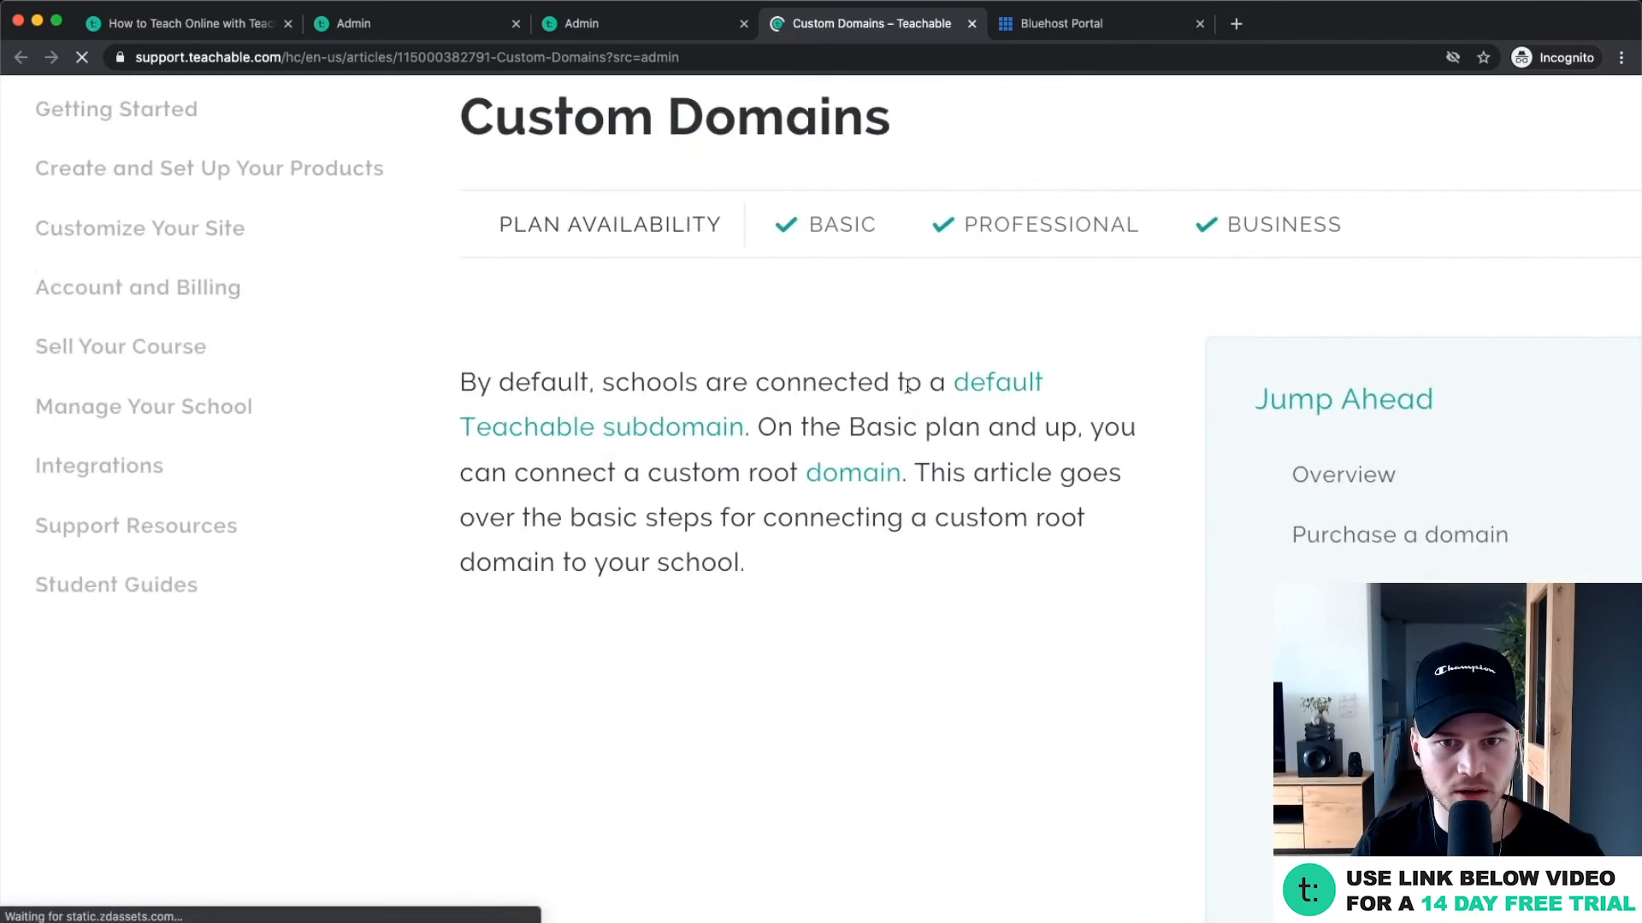
pyautogui.scroll(3, 202, 624)
pyautogui.click(220, 606)
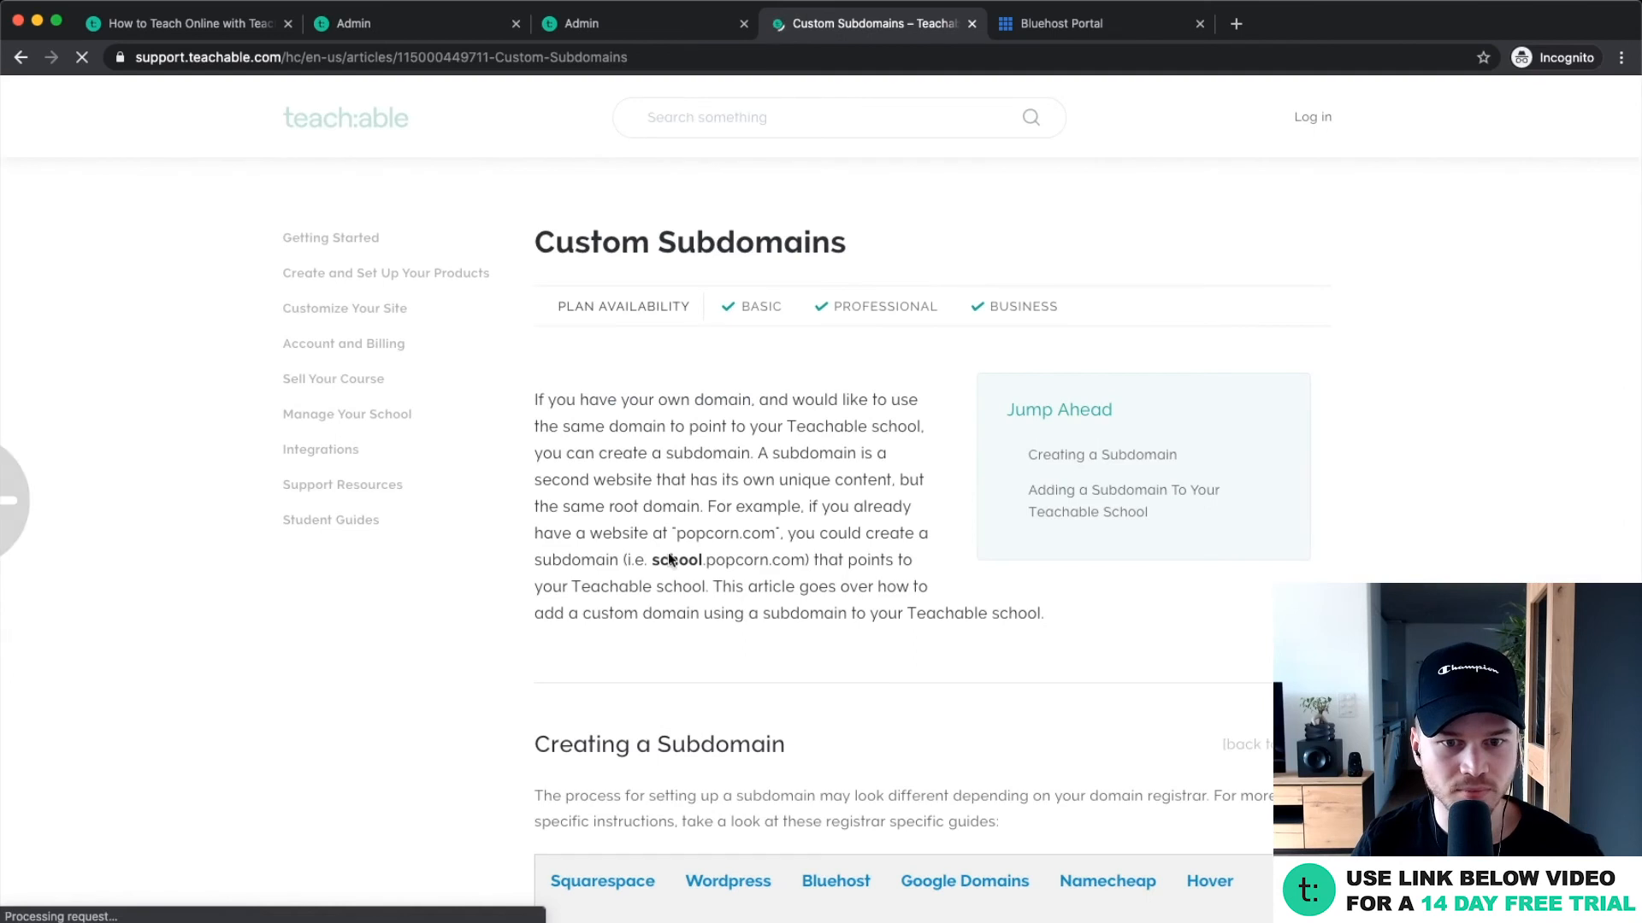
pyautogui.scroll(-5, 650, 590)
pyautogui.scroll(-2, 714, 621)
pyautogui.scroll(3, 766, 638)
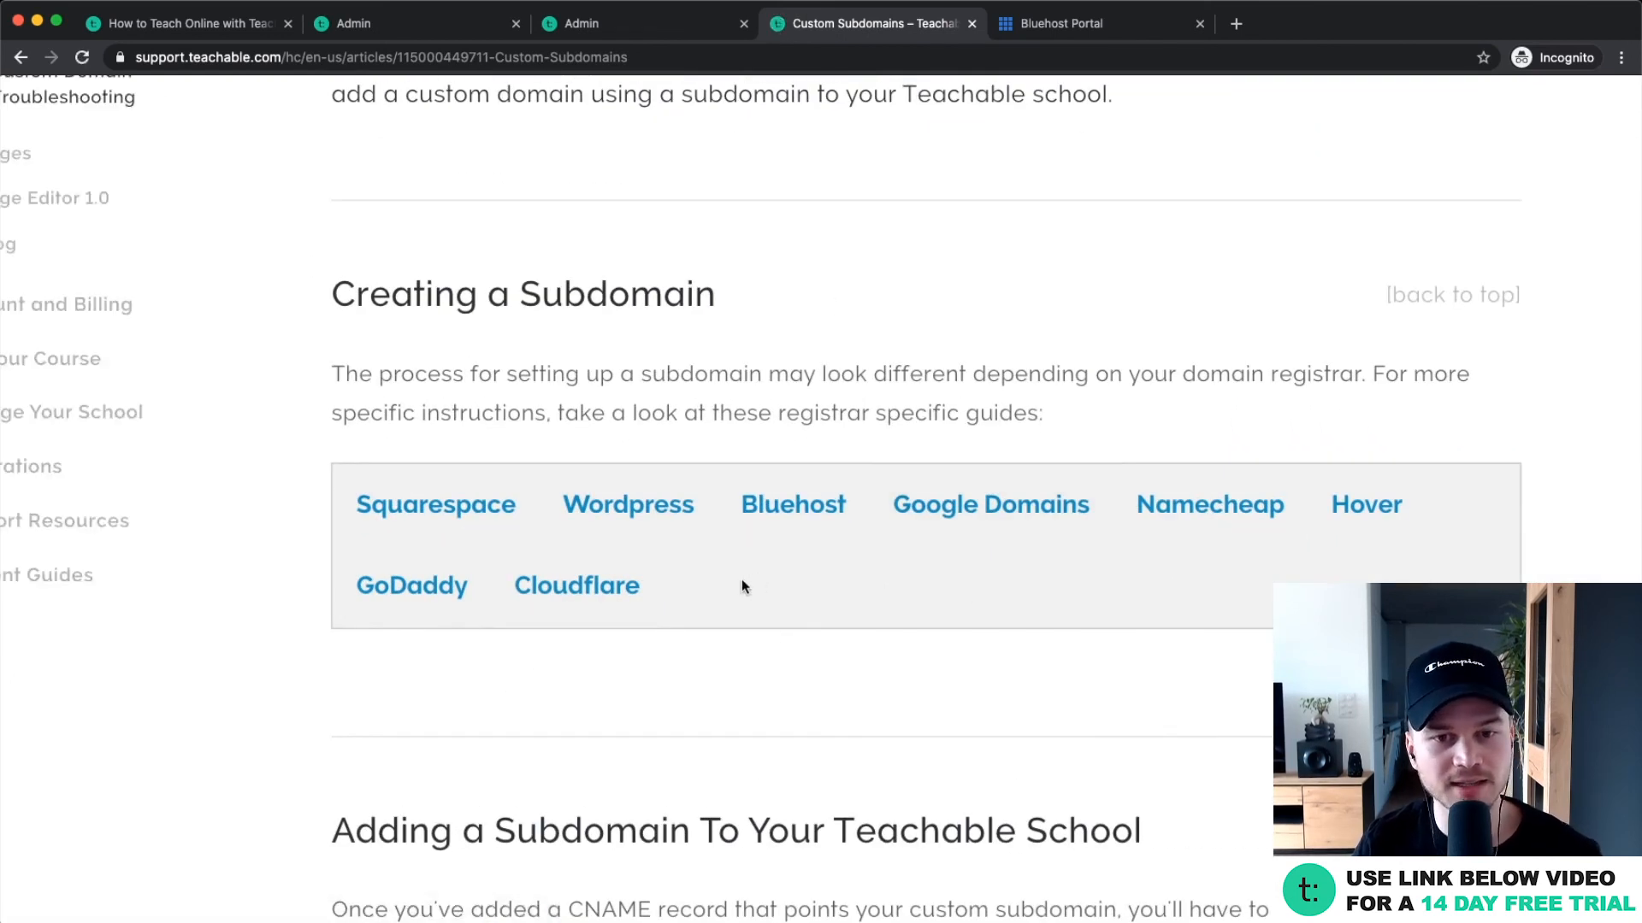
# Show the Bluehost guide for creating a subdomain and read its instructions for adding a CNAME record.
pyautogui.click(791, 511)
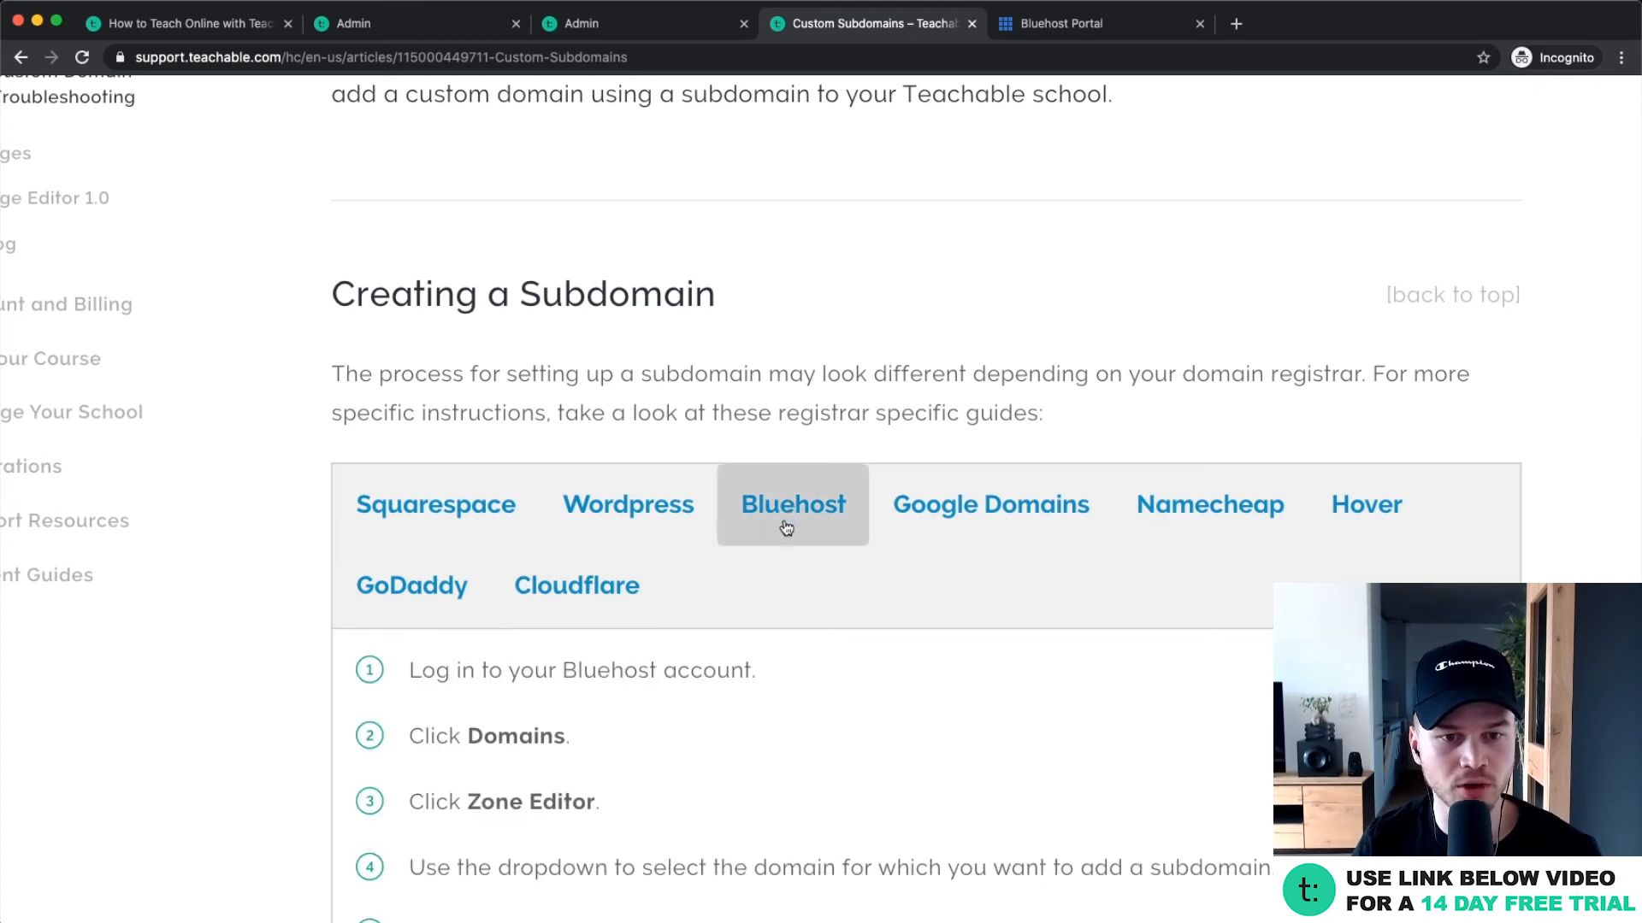
pyautogui.scroll(-6, 781, 524)
pyautogui.scroll(-3, 557, 514)
pyautogui.scroll(-3, 759, 367)
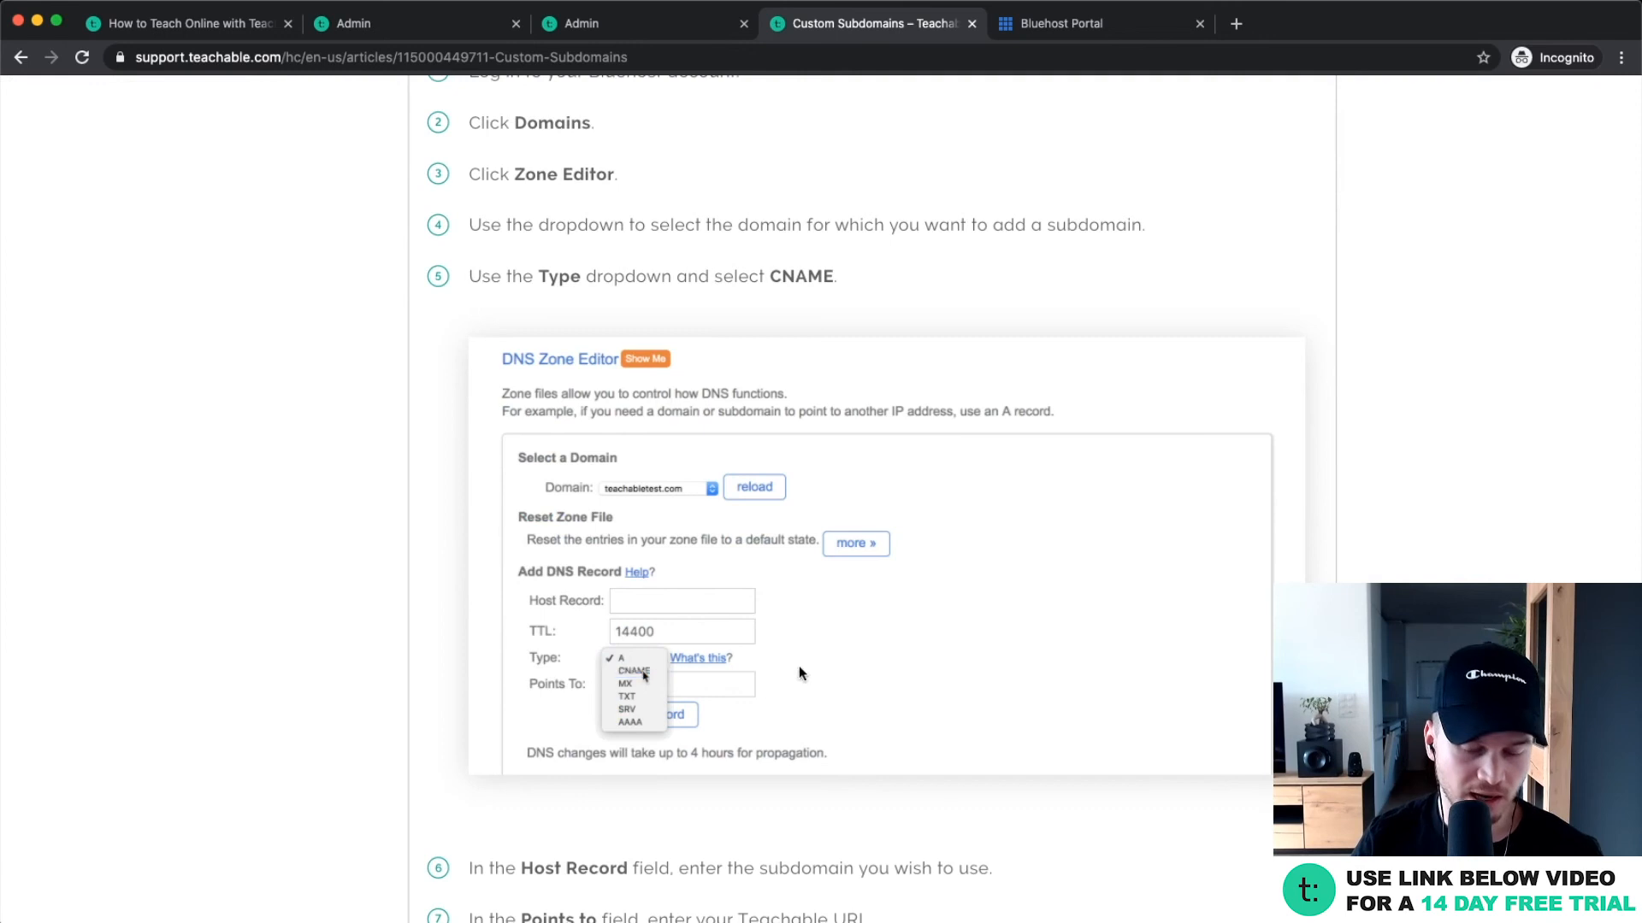
# Switch to the Bluehost portal and open the DNS settings of the meticstutorials.com domain.
pyautogui.click(1069, 35)
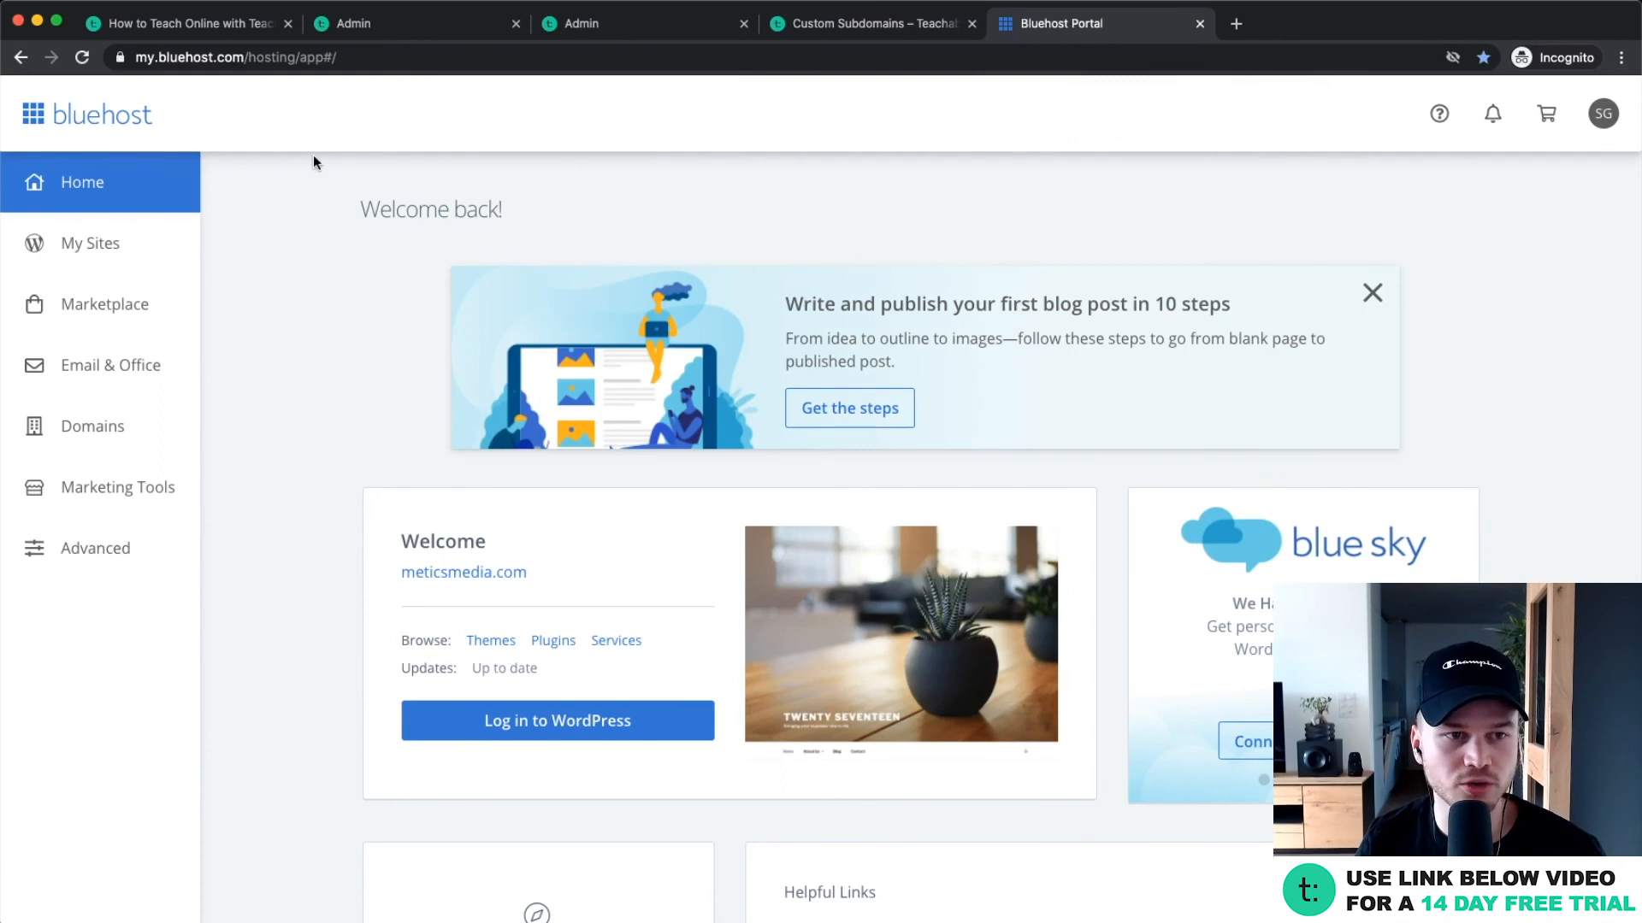
pyautogui.click(102, 425)
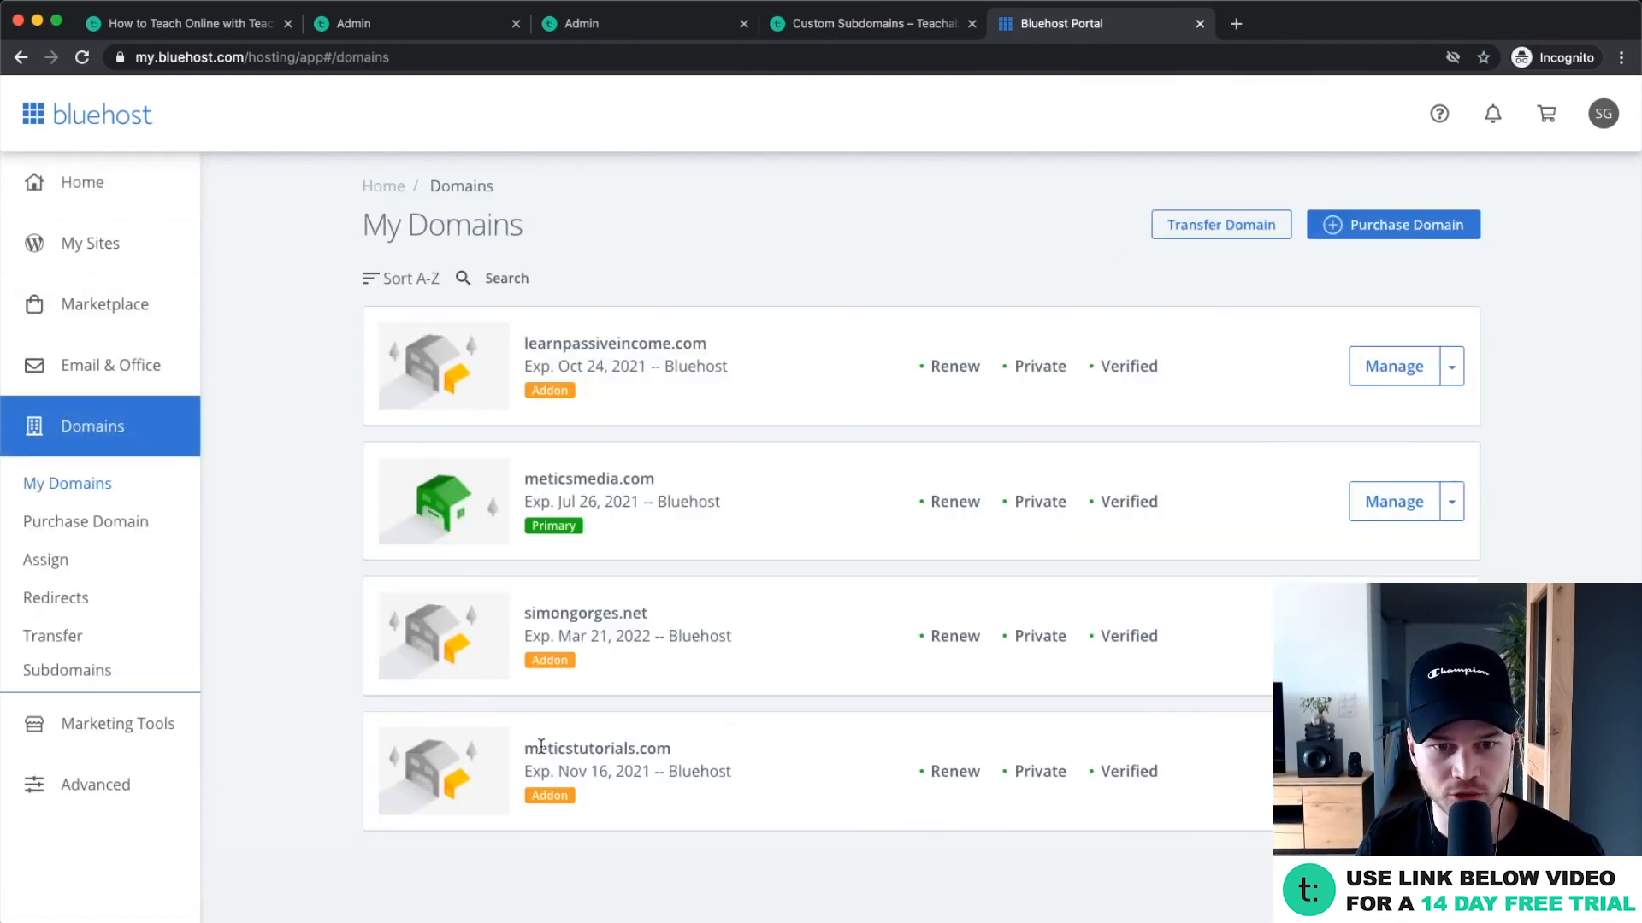
pyautogui.moveTo(541, 746); pyautogui.dragTo(647, 756)
pyautogui.click(1452, 771)
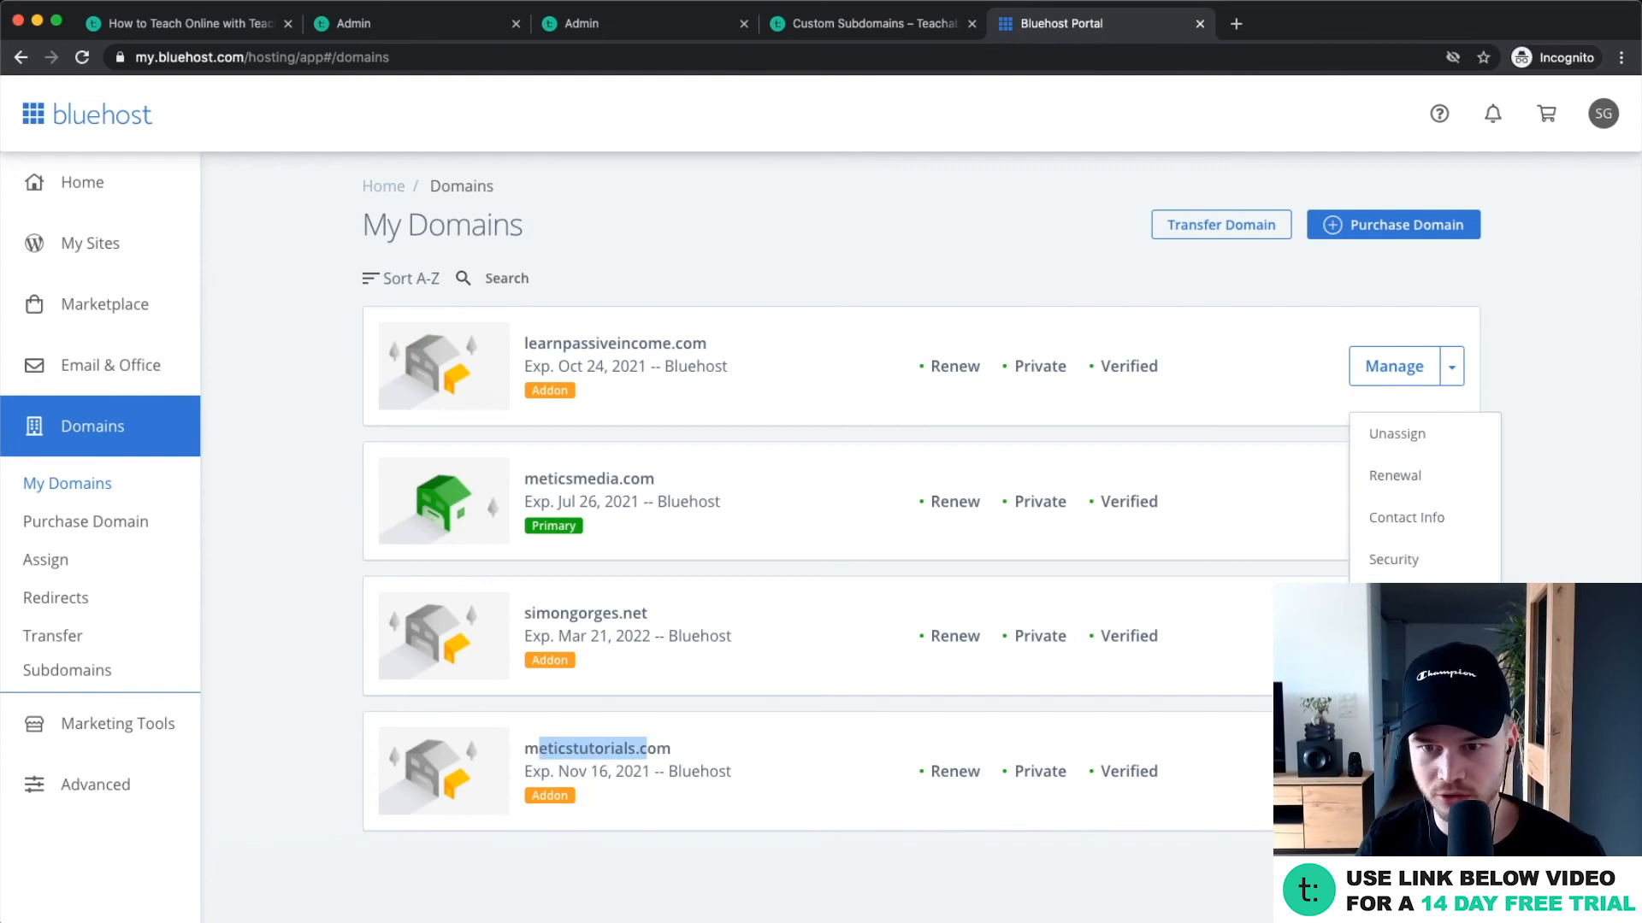
pyautogui.click(1366, 601)
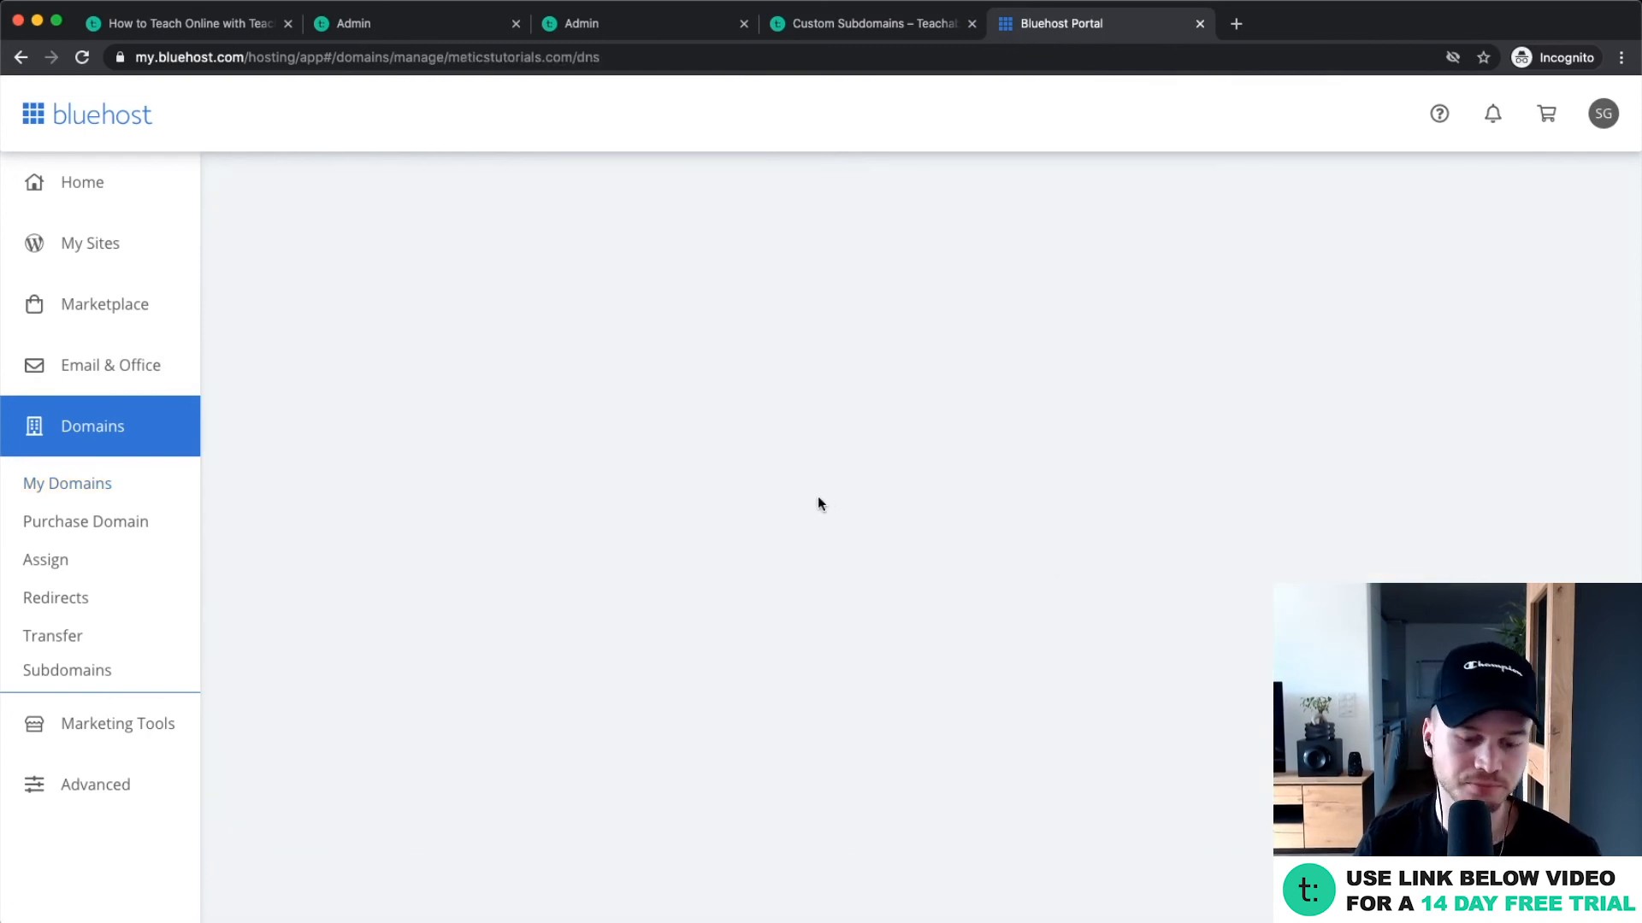
# Start a new CNAME record for meticstutorials.com with course as its host record.
pyautogui.scroll(-5, 633, 532)
pyautogui.scroll(-7, 633, 532)
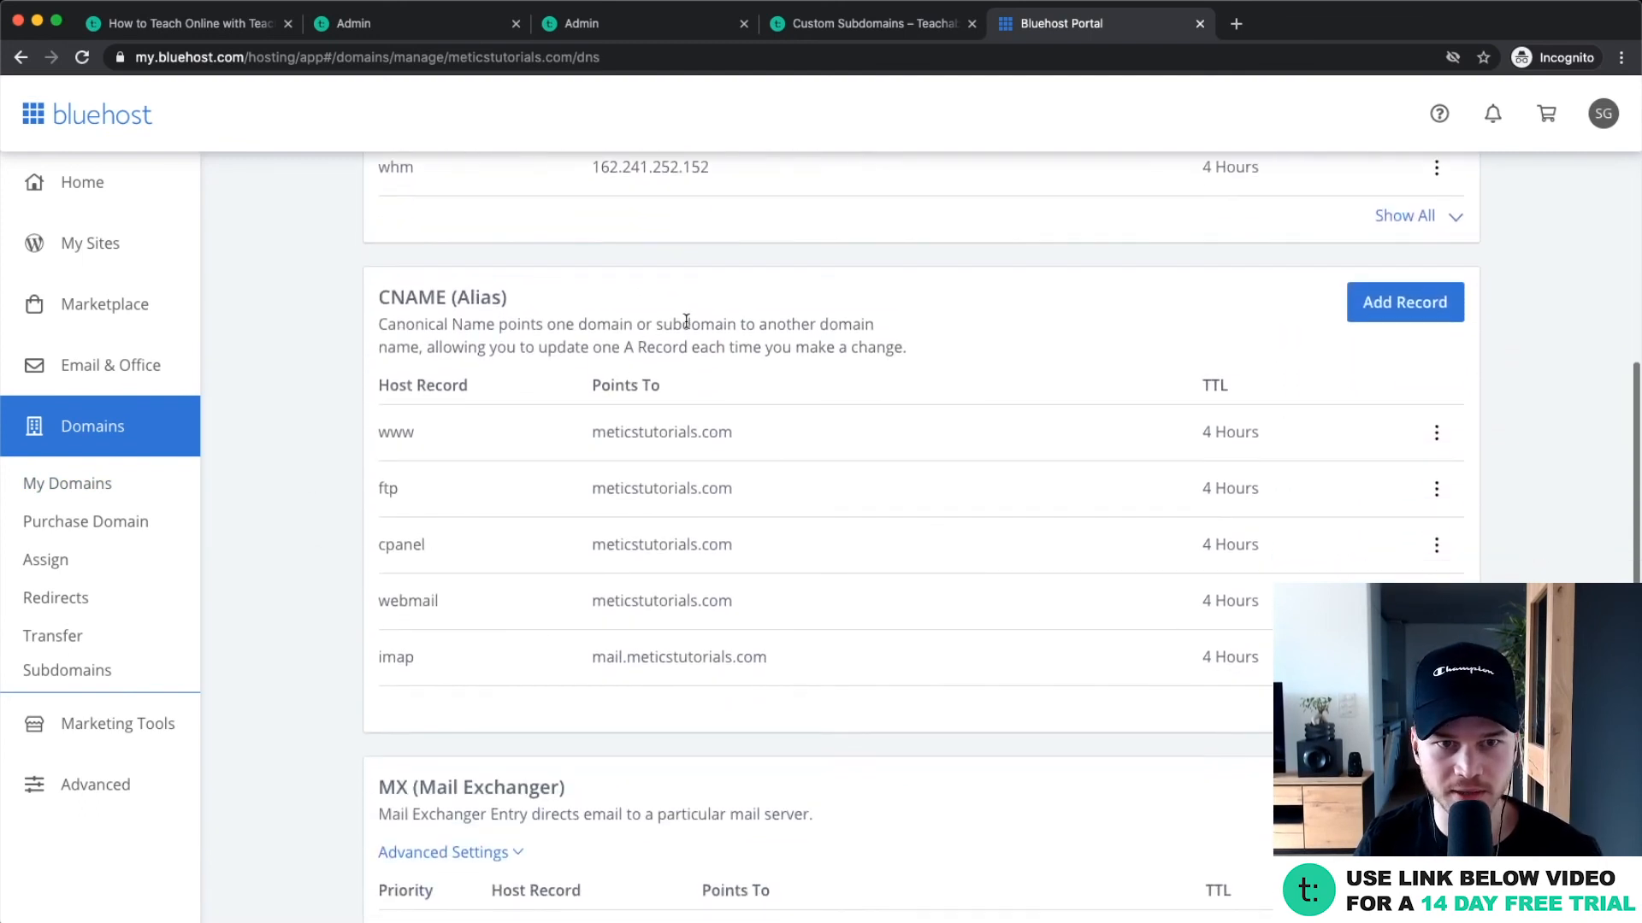
pyautogui.click(1387, 309)
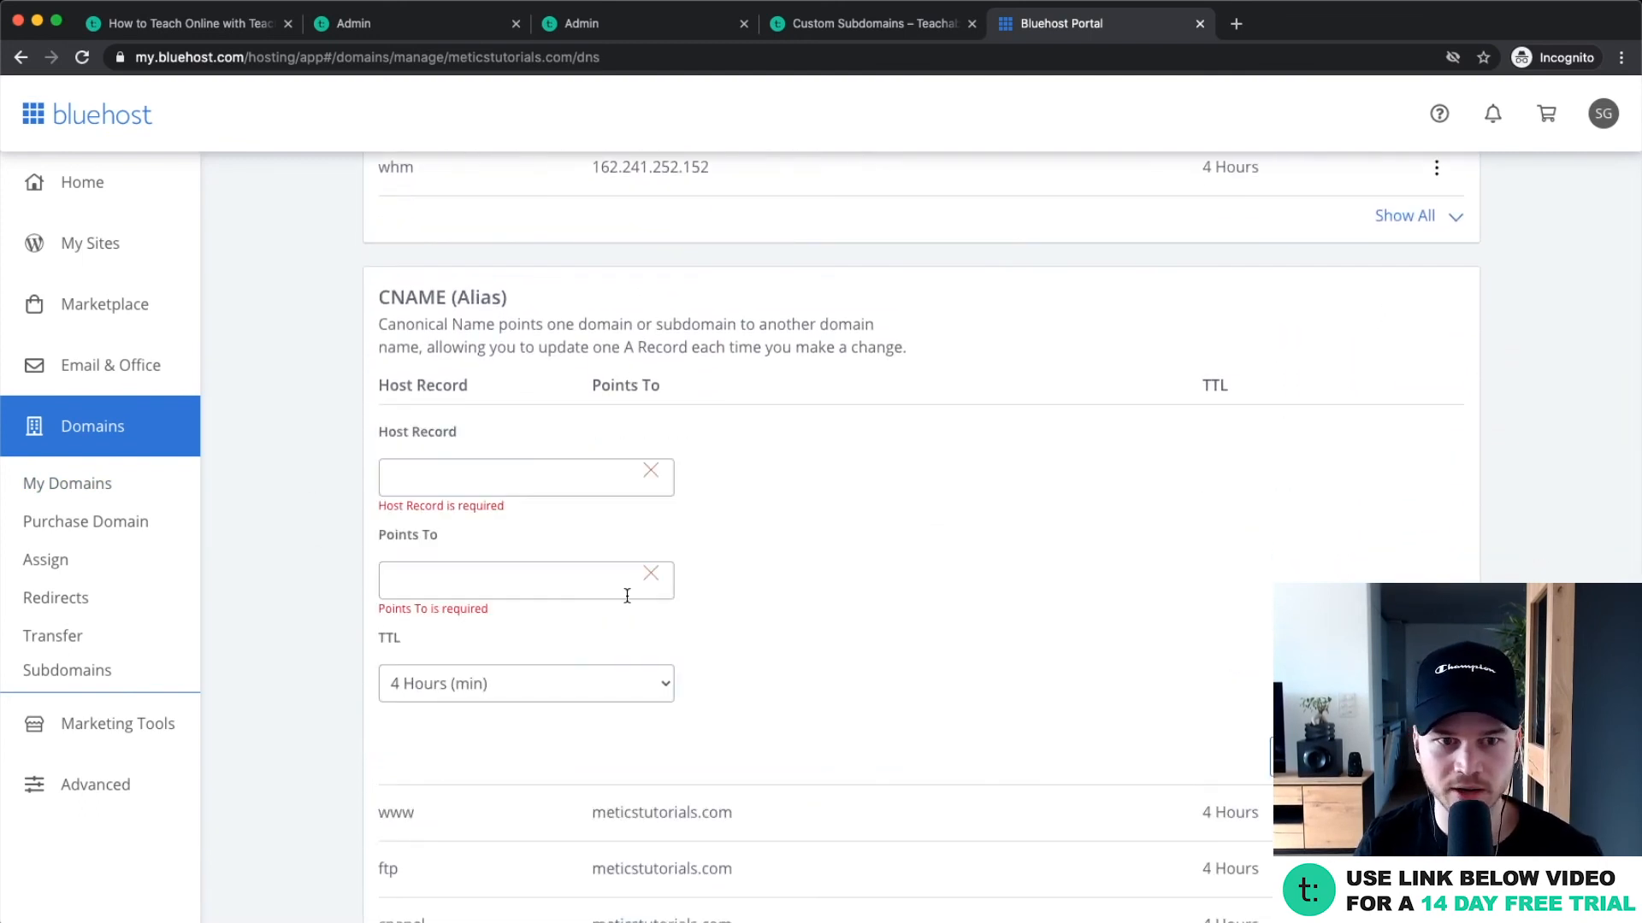
pyautogui.scroll(-2, 444, 453)
pyautogui.click(450, 396)
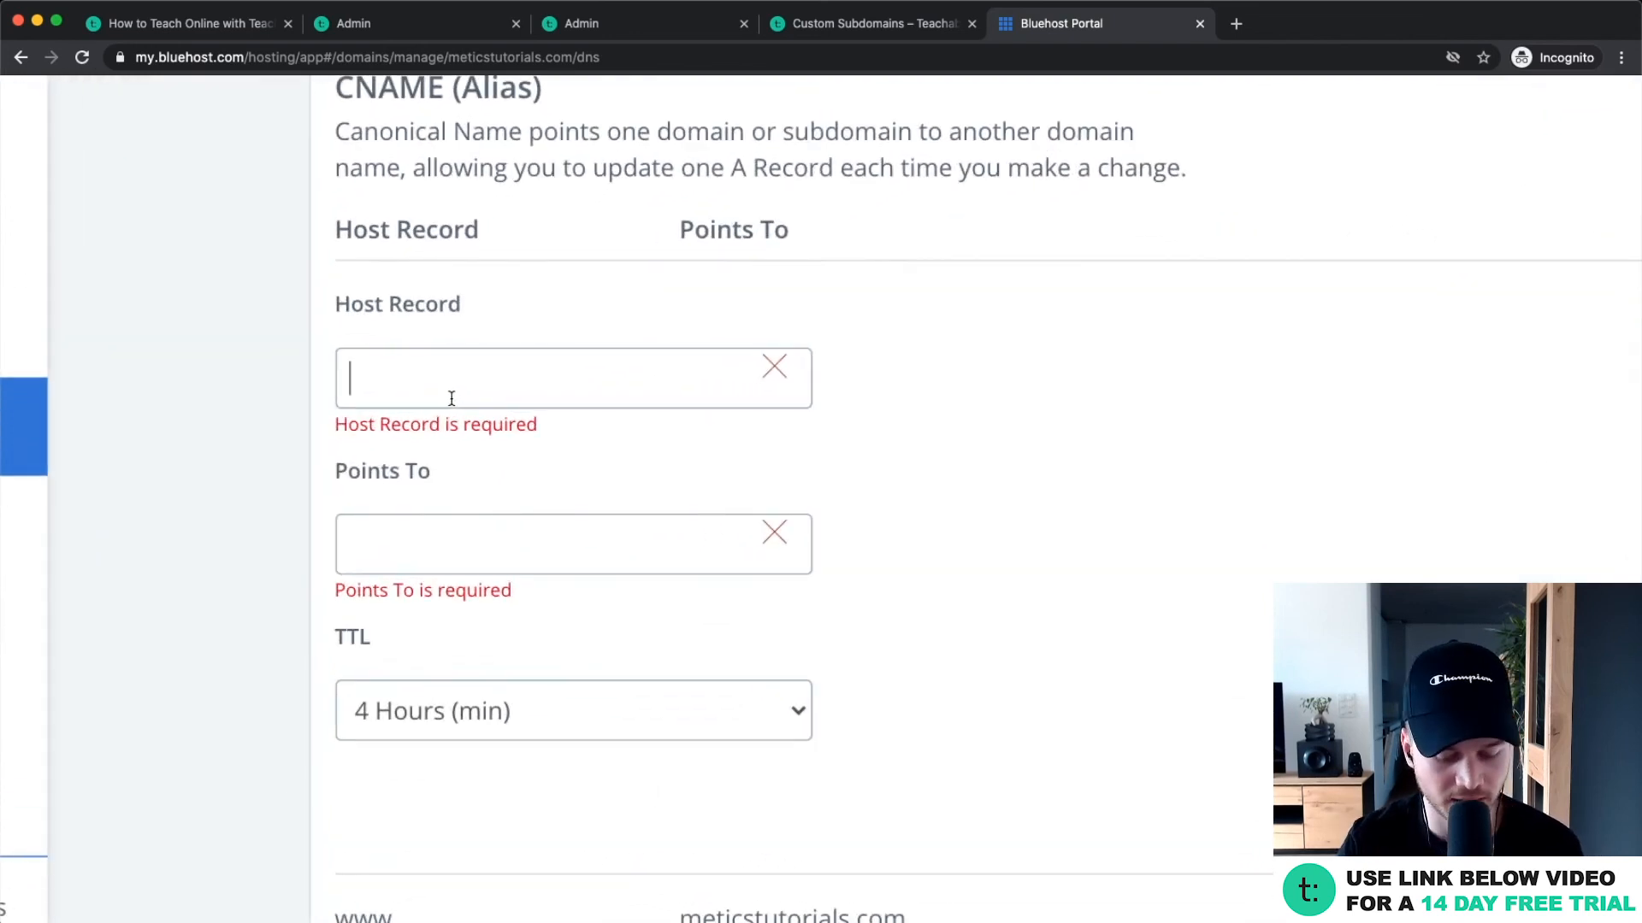
pyautogui.write('course')
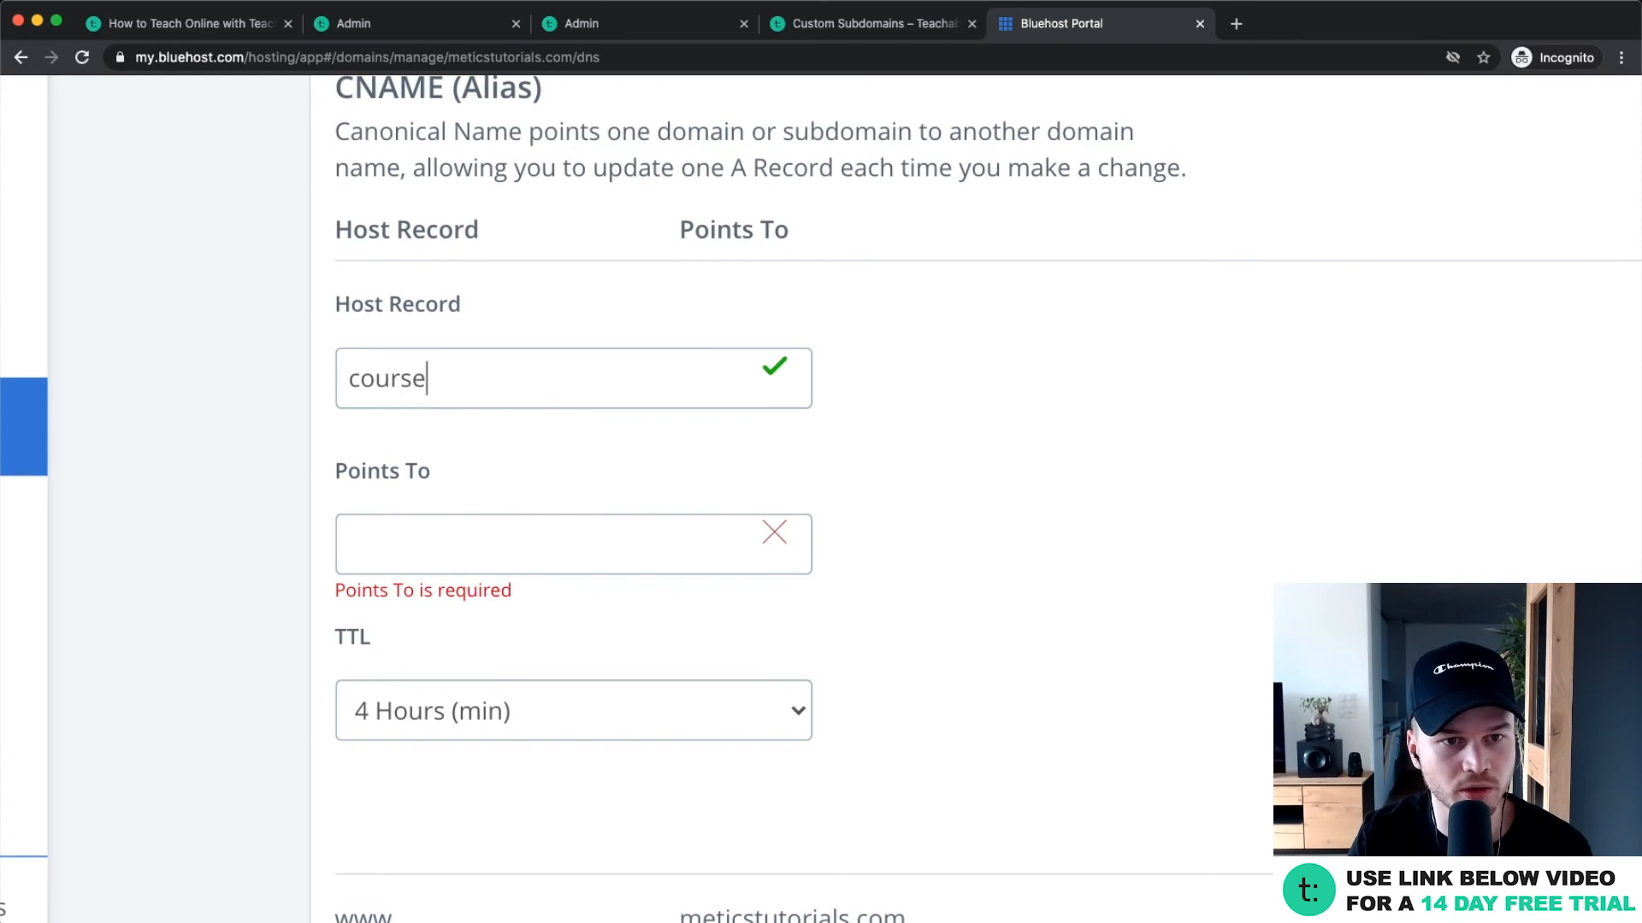
# Copy the school's primary address youtube-ranking-academy1.teachable.com from the Domains page in Teachable.
pyautogui.click(406, 546)
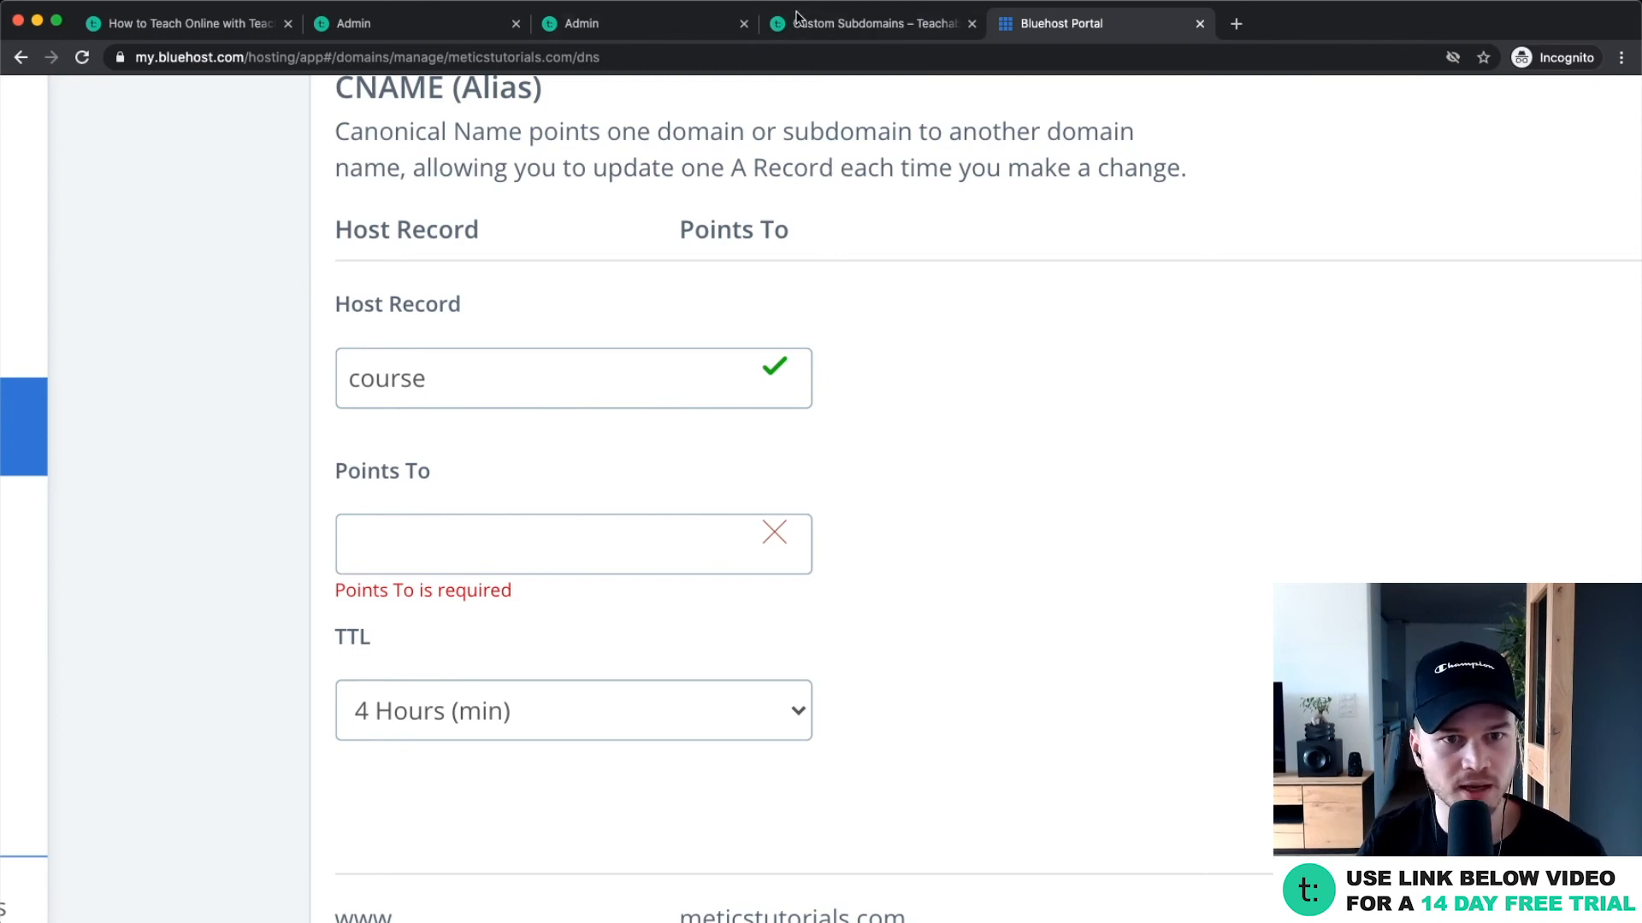
pyautogui.click(596, 34)
pyautogui.scroll(-5, 544, 238)
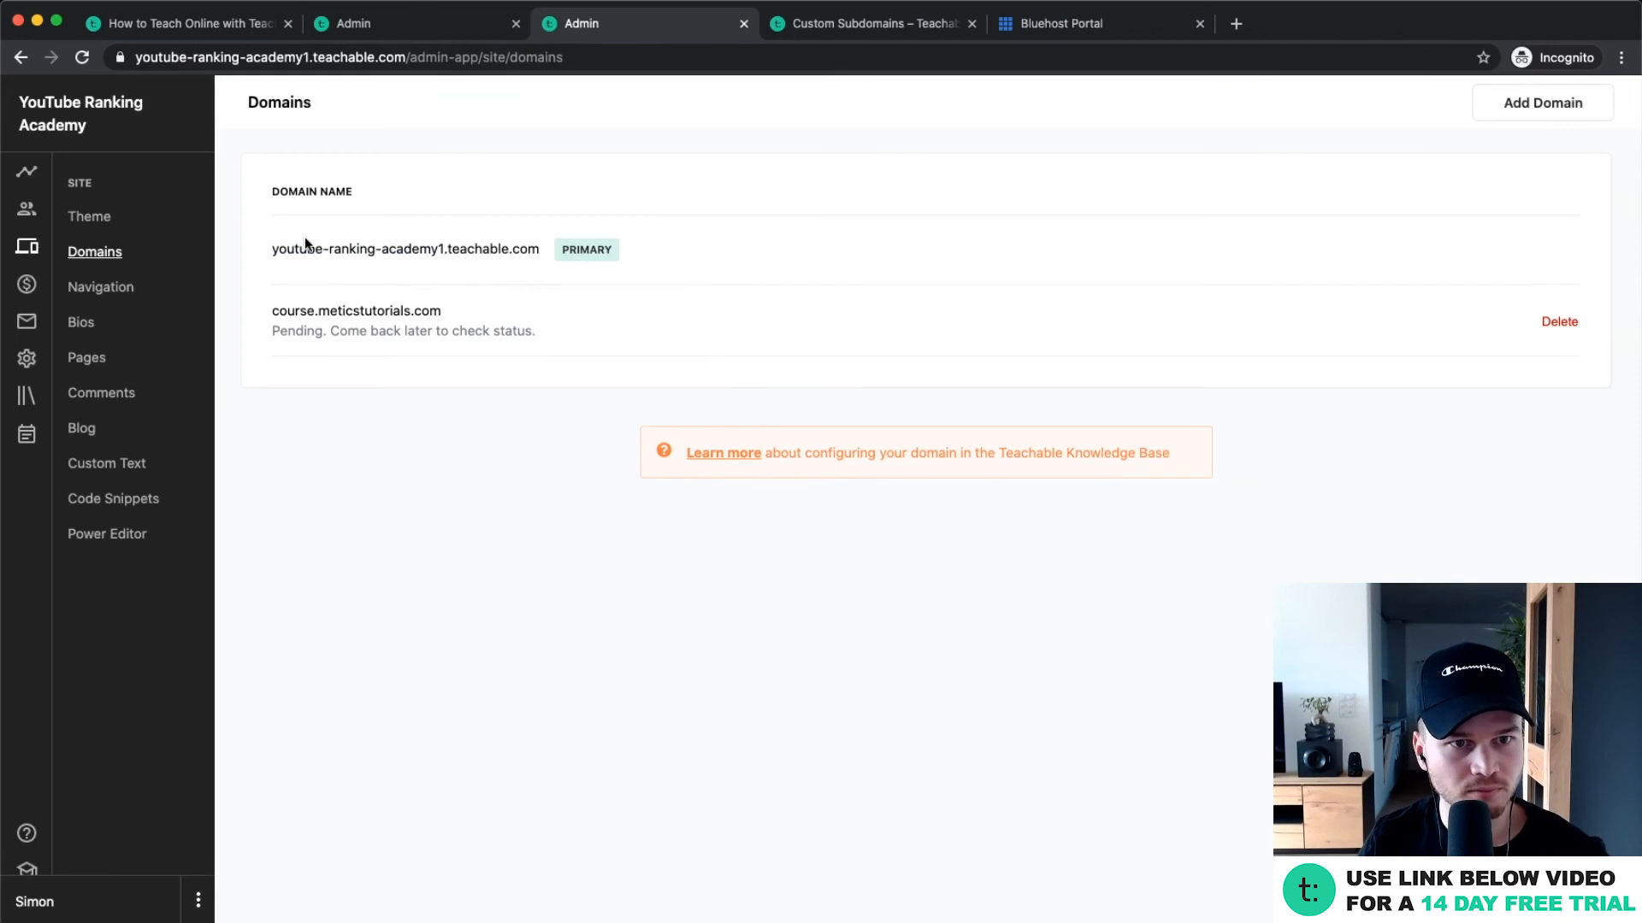
pyautogui.scroll(5, 308, 243)
pyautogui.moveTo(225, 268); pyautogui.dragTo(900, 264)
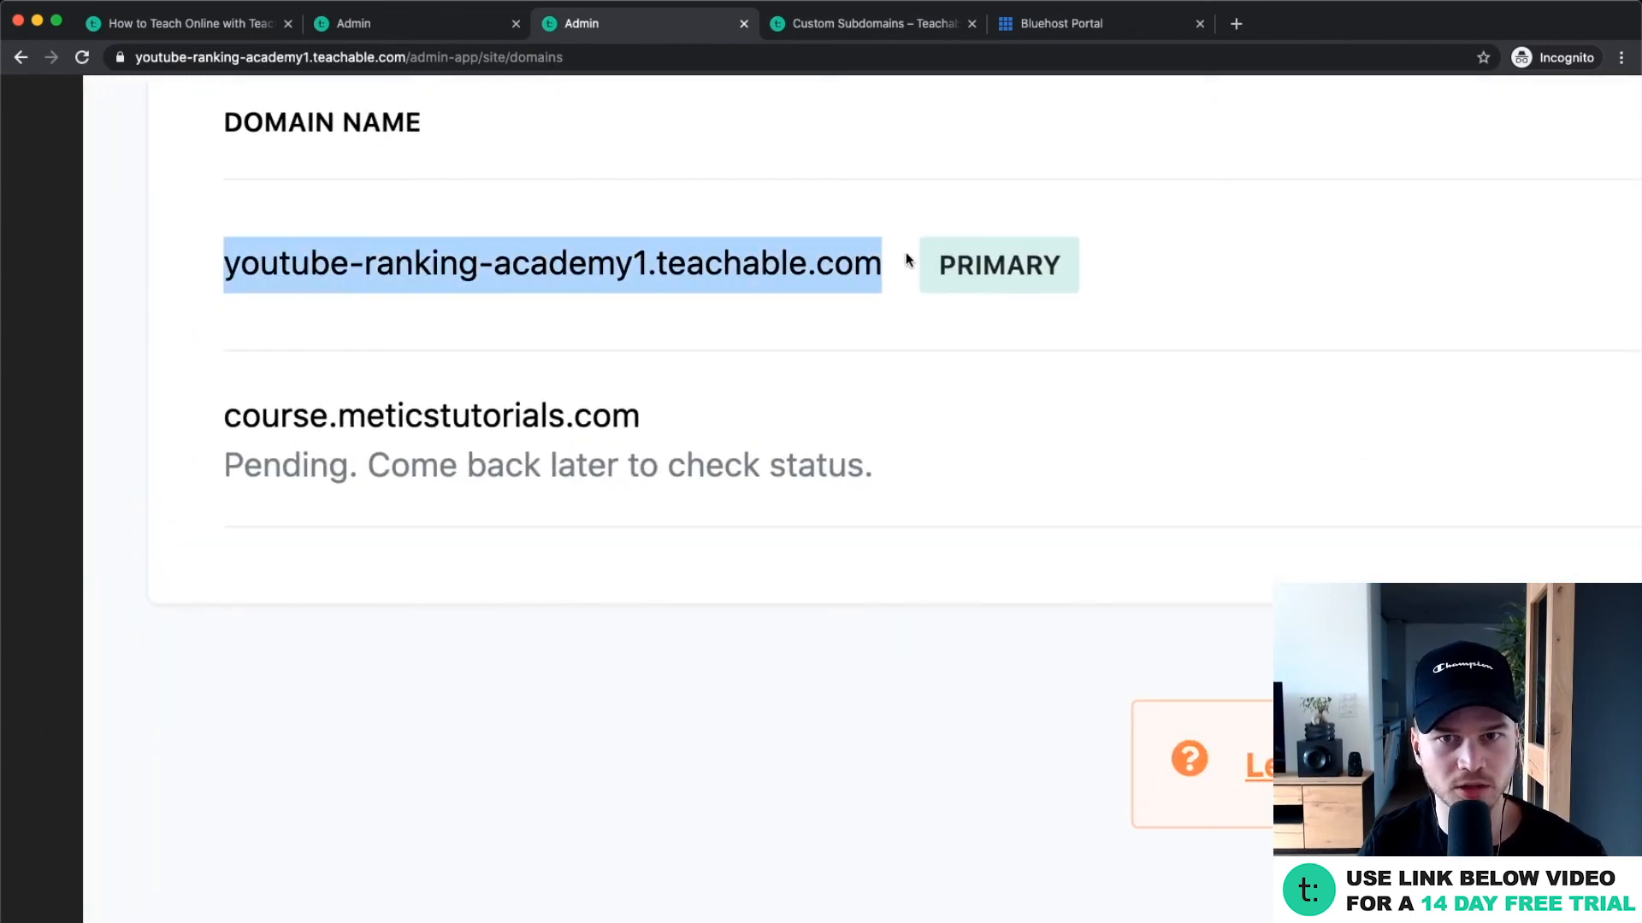
pyautogui.rightClick(668, 293)
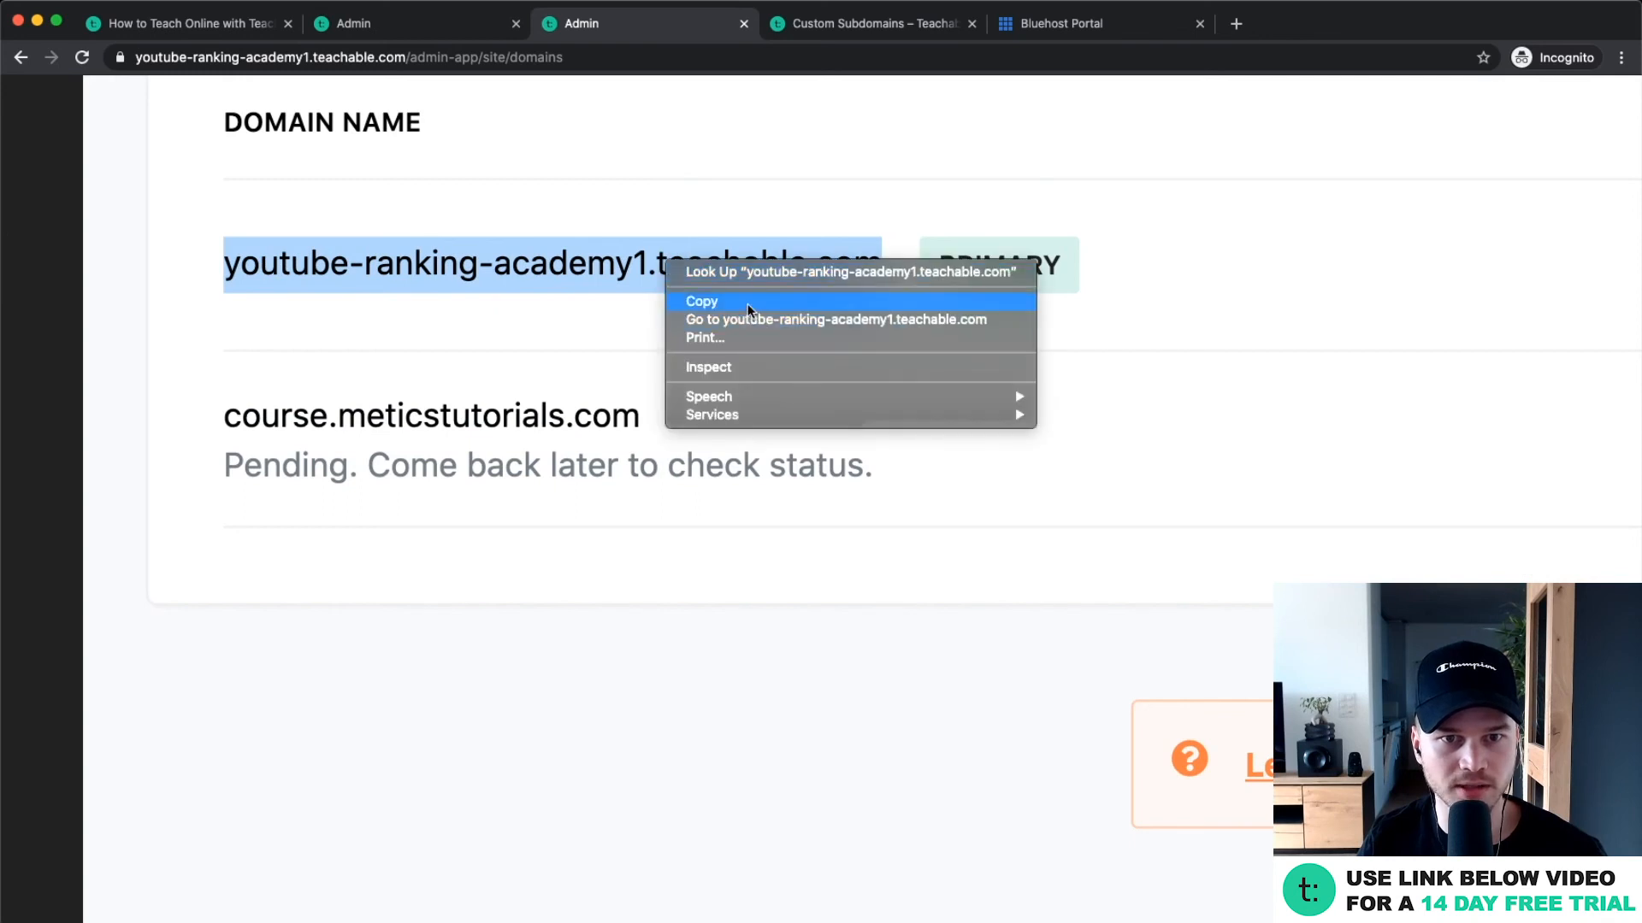
pyautogui.click(752, 306)
# Point the course CNAME record in Bluehost to youtube-ranking-academy1.teachable.com and save the record.
pyautogui.click(874, 23)
pyautogui.click(1030, 26)
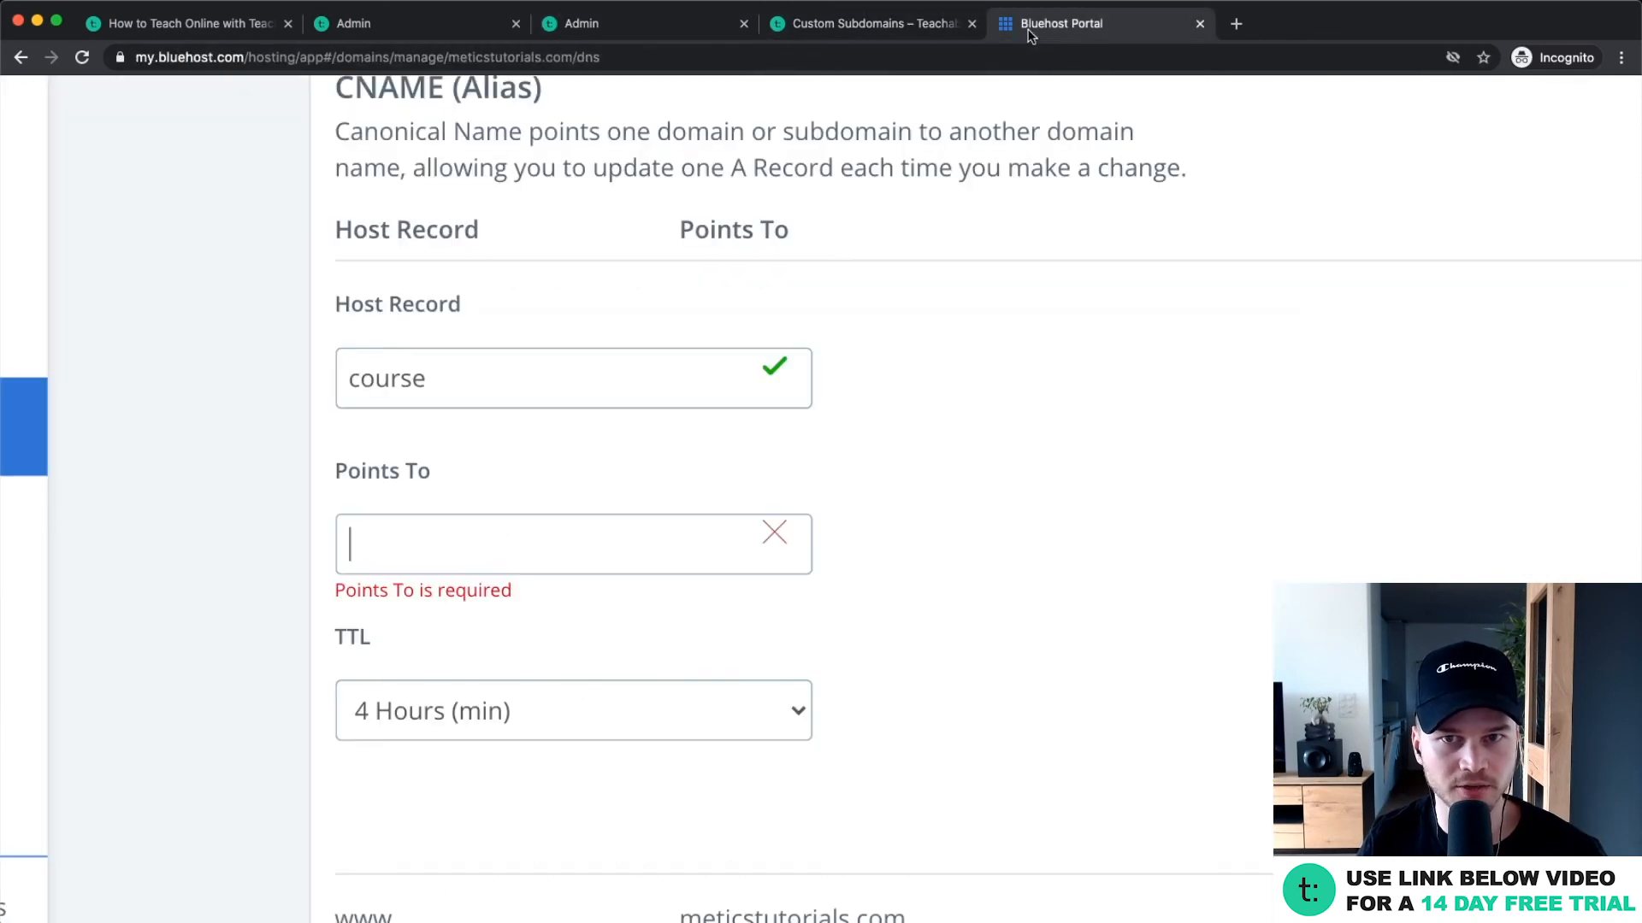
pyautogui.rightClick(461, 536)
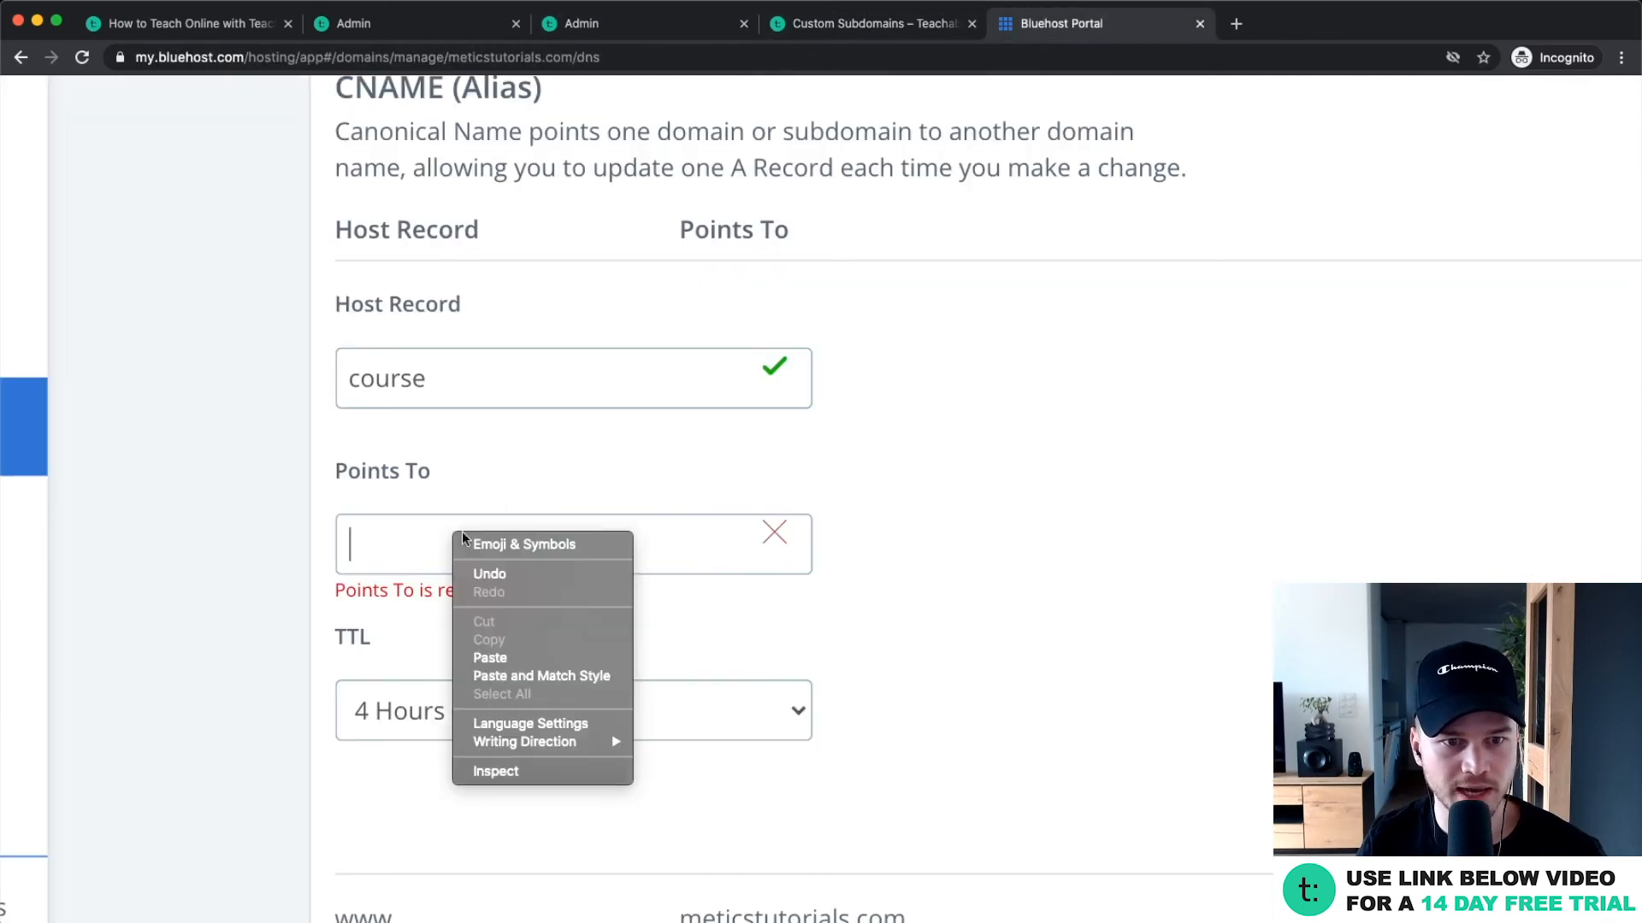
pyautogui.click(544, 658)
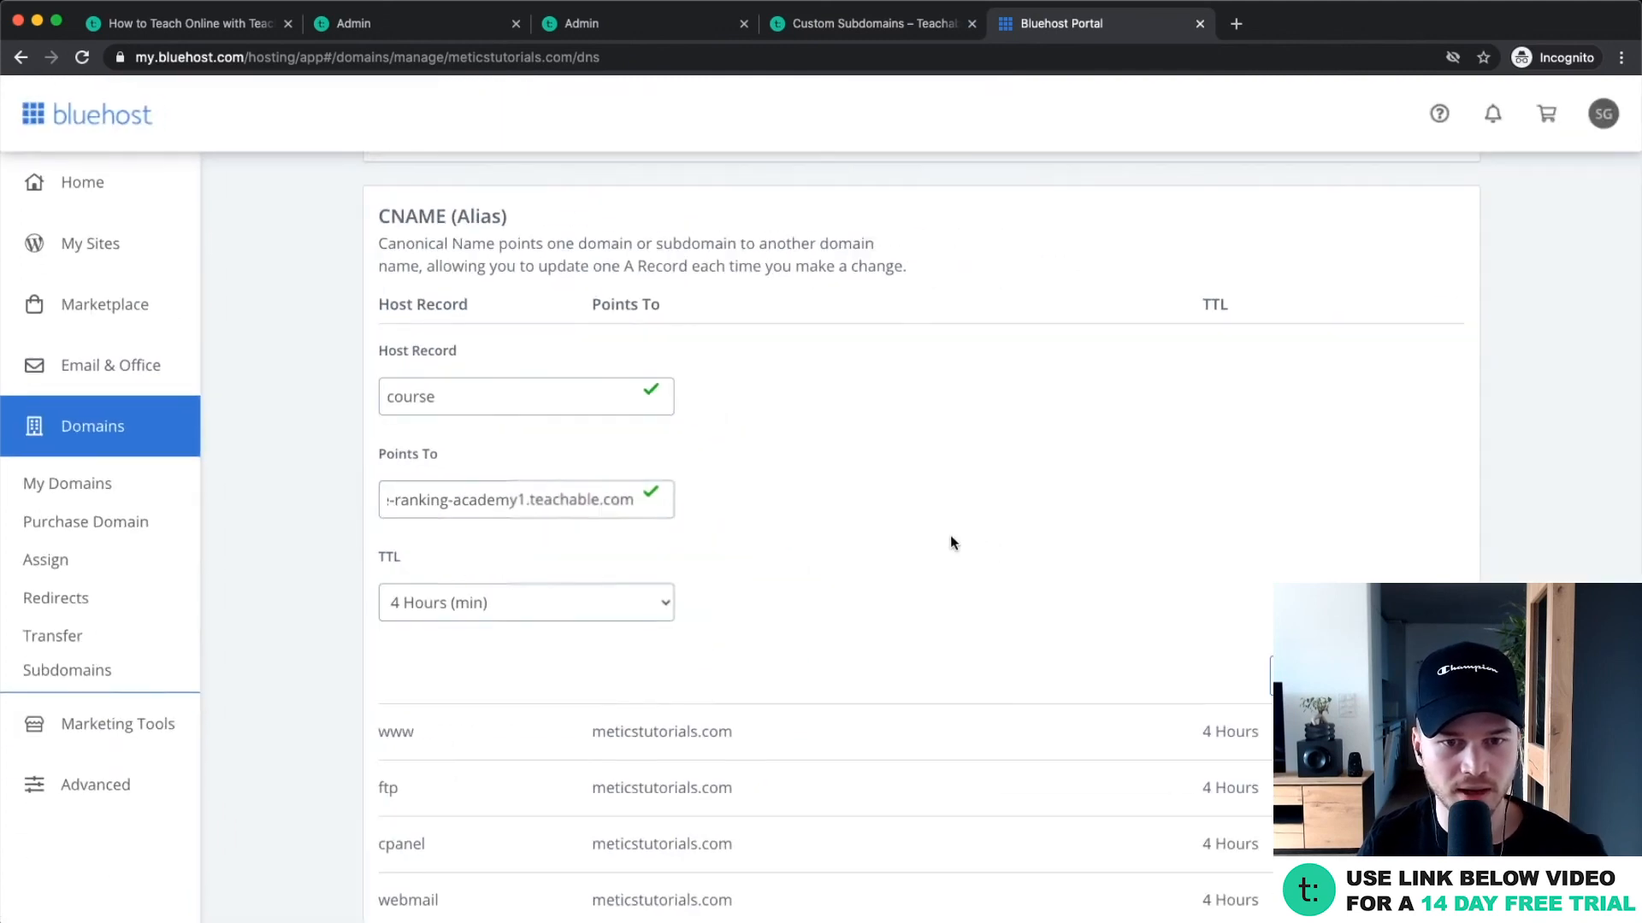
pyautogui.scroll(-2, 952, 542)
pyautogui.click(1451, 522)
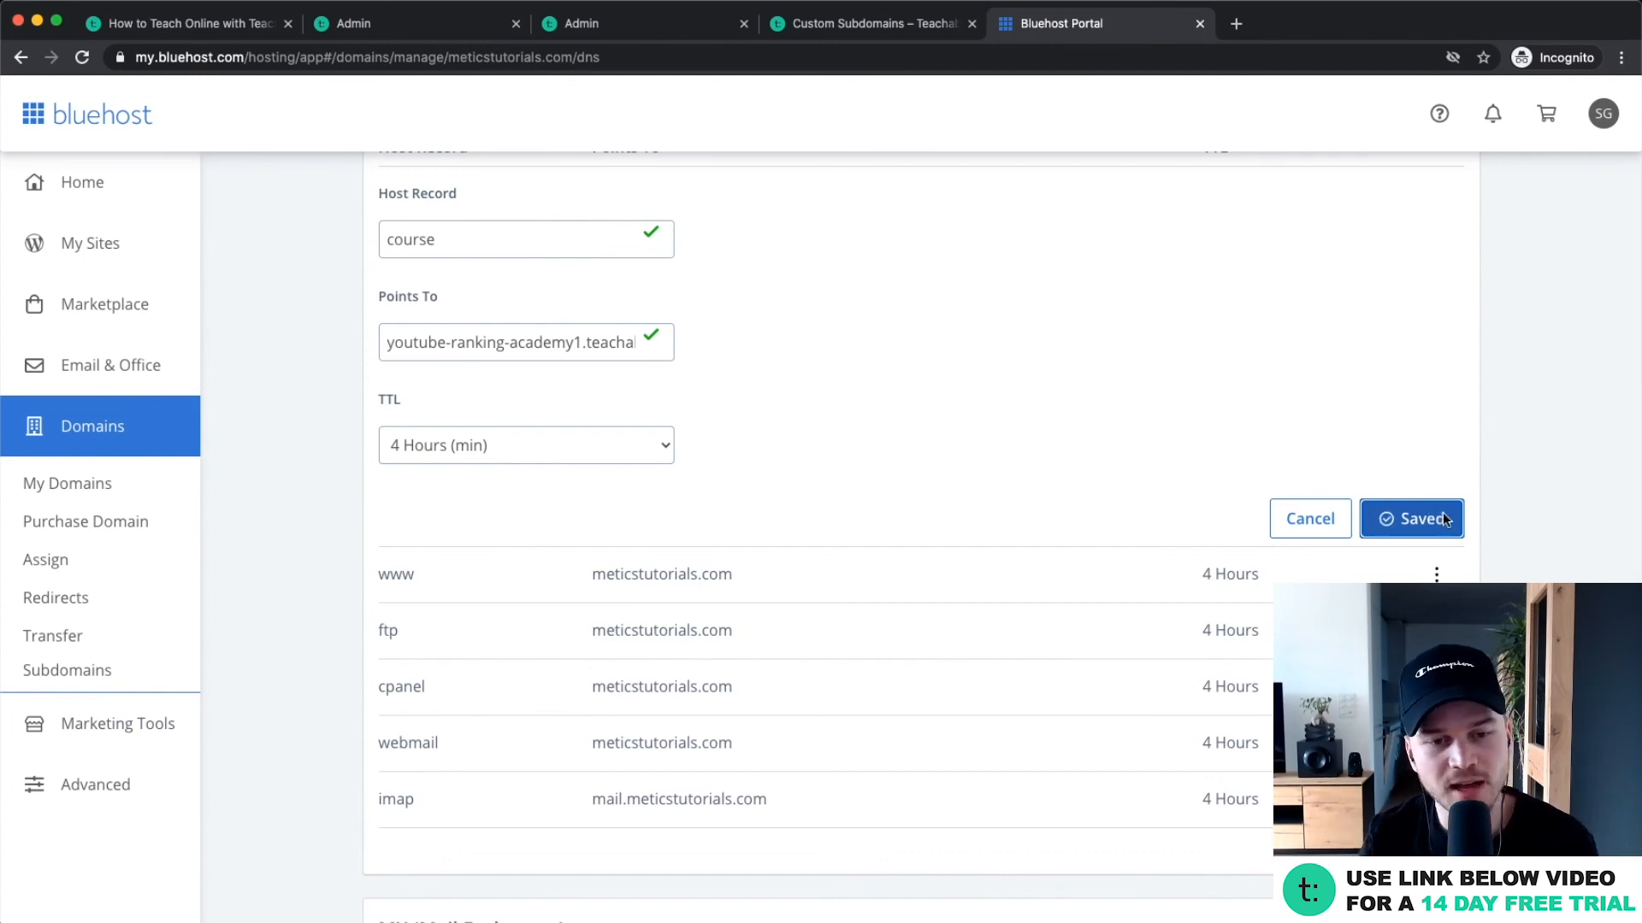
# Return to Teachable's Domains page and check the status of the custom domain course.meticstutorials.com.
pyautogui.click(835, 26)
pyautogui.click(604, 23)
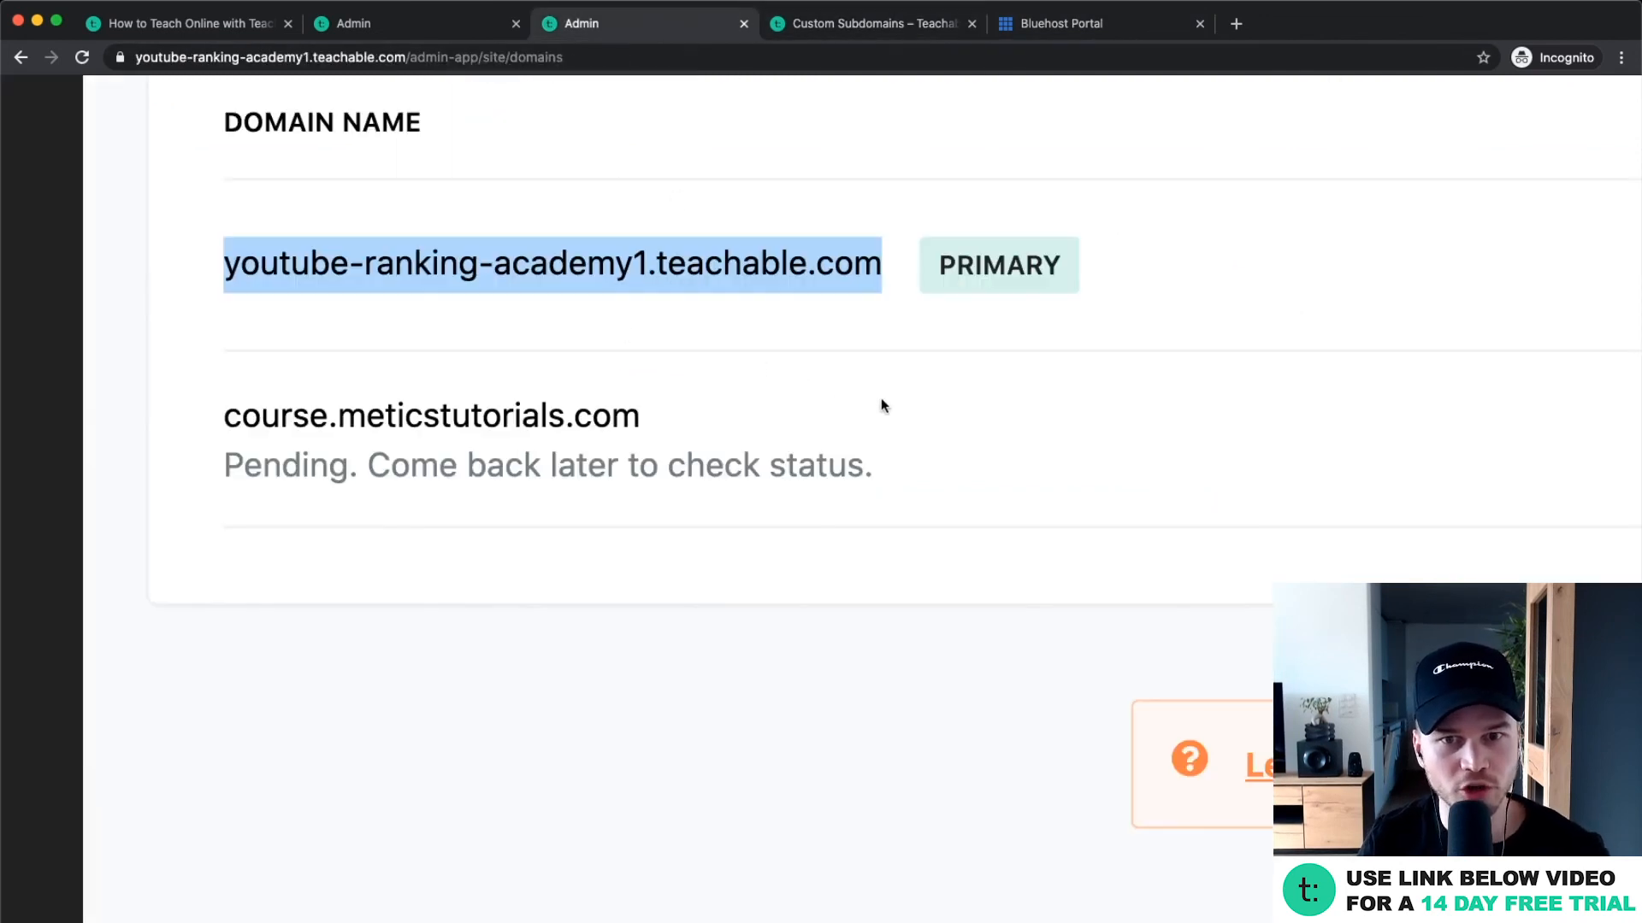
pyautogui.scroll(-5, 885, 406)
pyautogui.click(718, 374)
pyautogui.scroll(-2, 444, 402)
pyautogui.moveTo(271, 310); pyautogui.dragTo(781, 321)
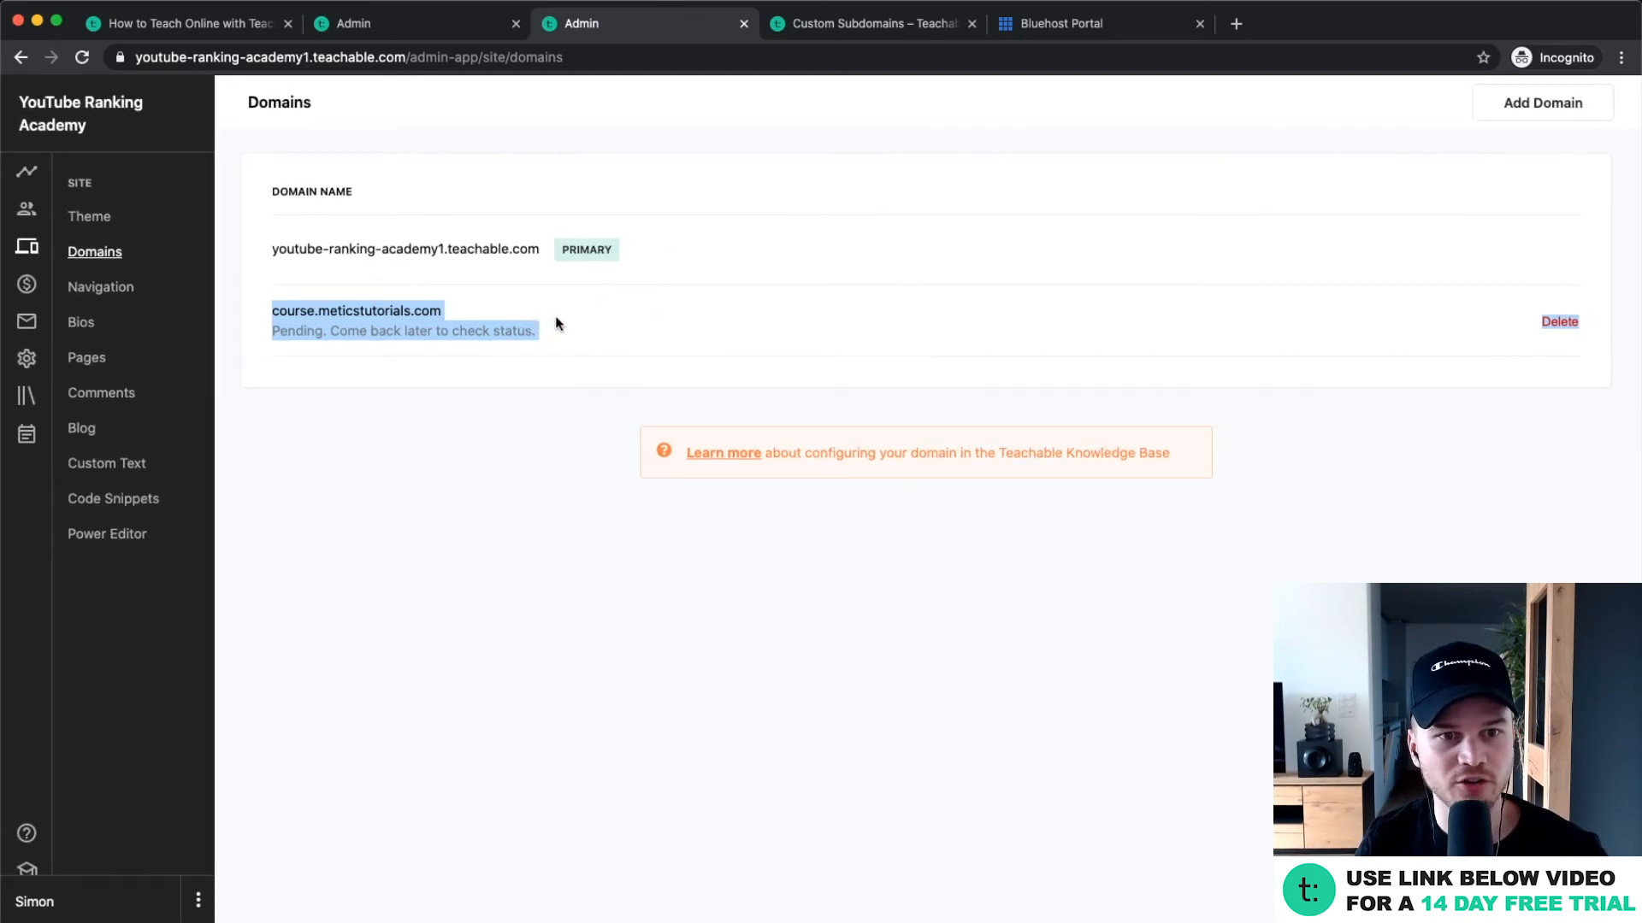
pyautogui.click(352, 249)
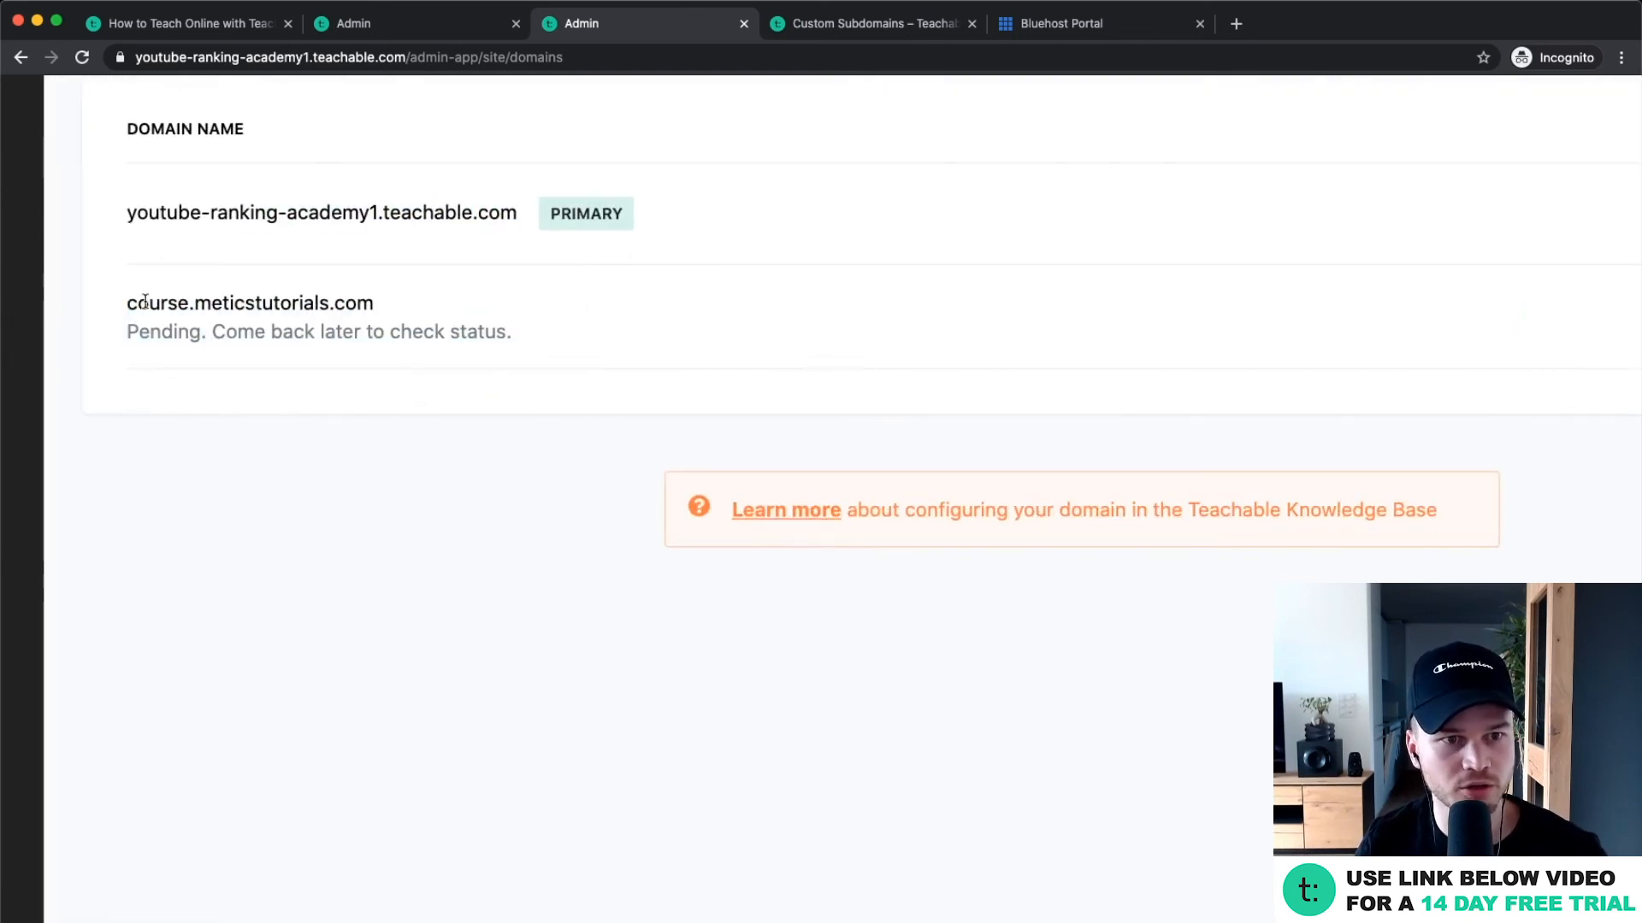
pyautogui.moveTo(129, 303); pyautogui.dragTo(444, 297)
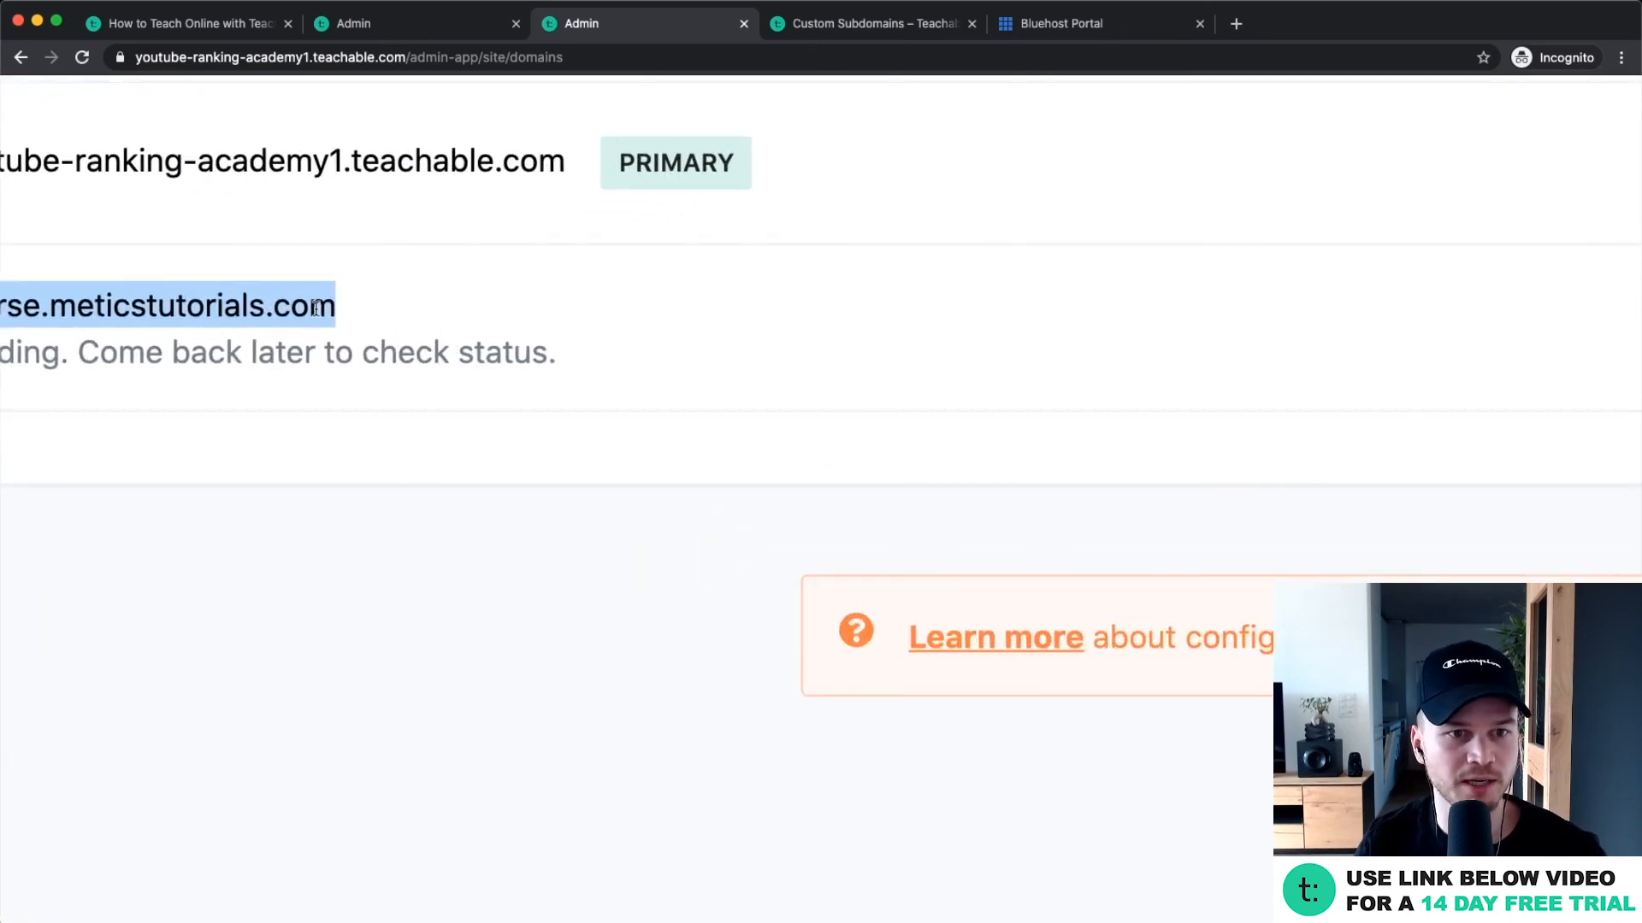
pyautogui.hscroll(-5, 316, 307)
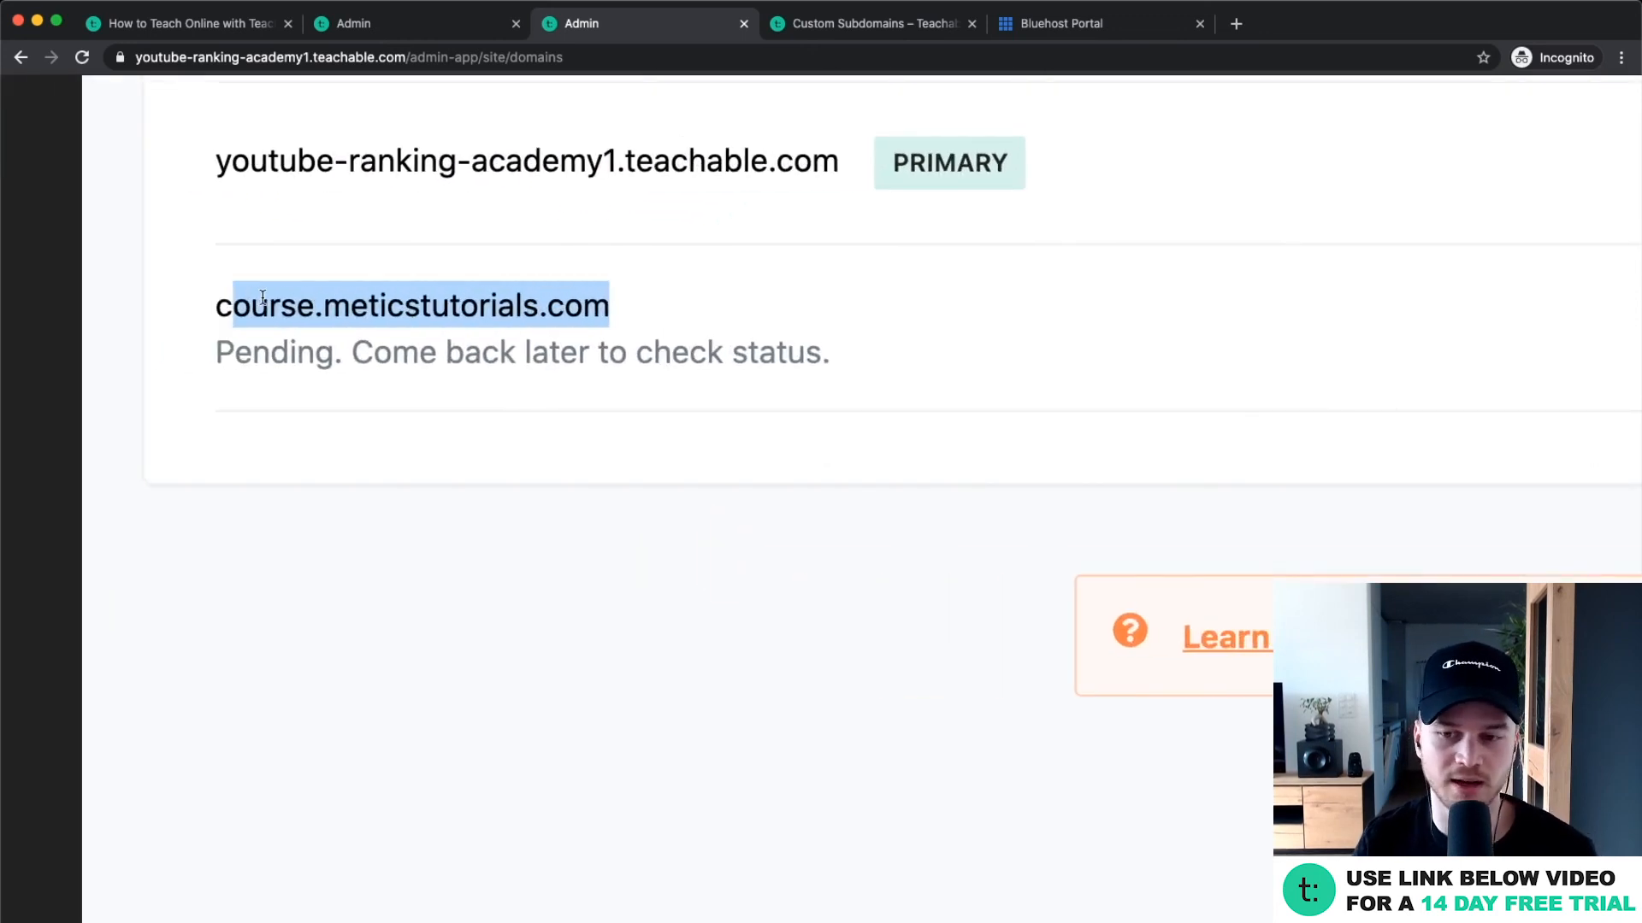
pyautogui.click(223, 299)
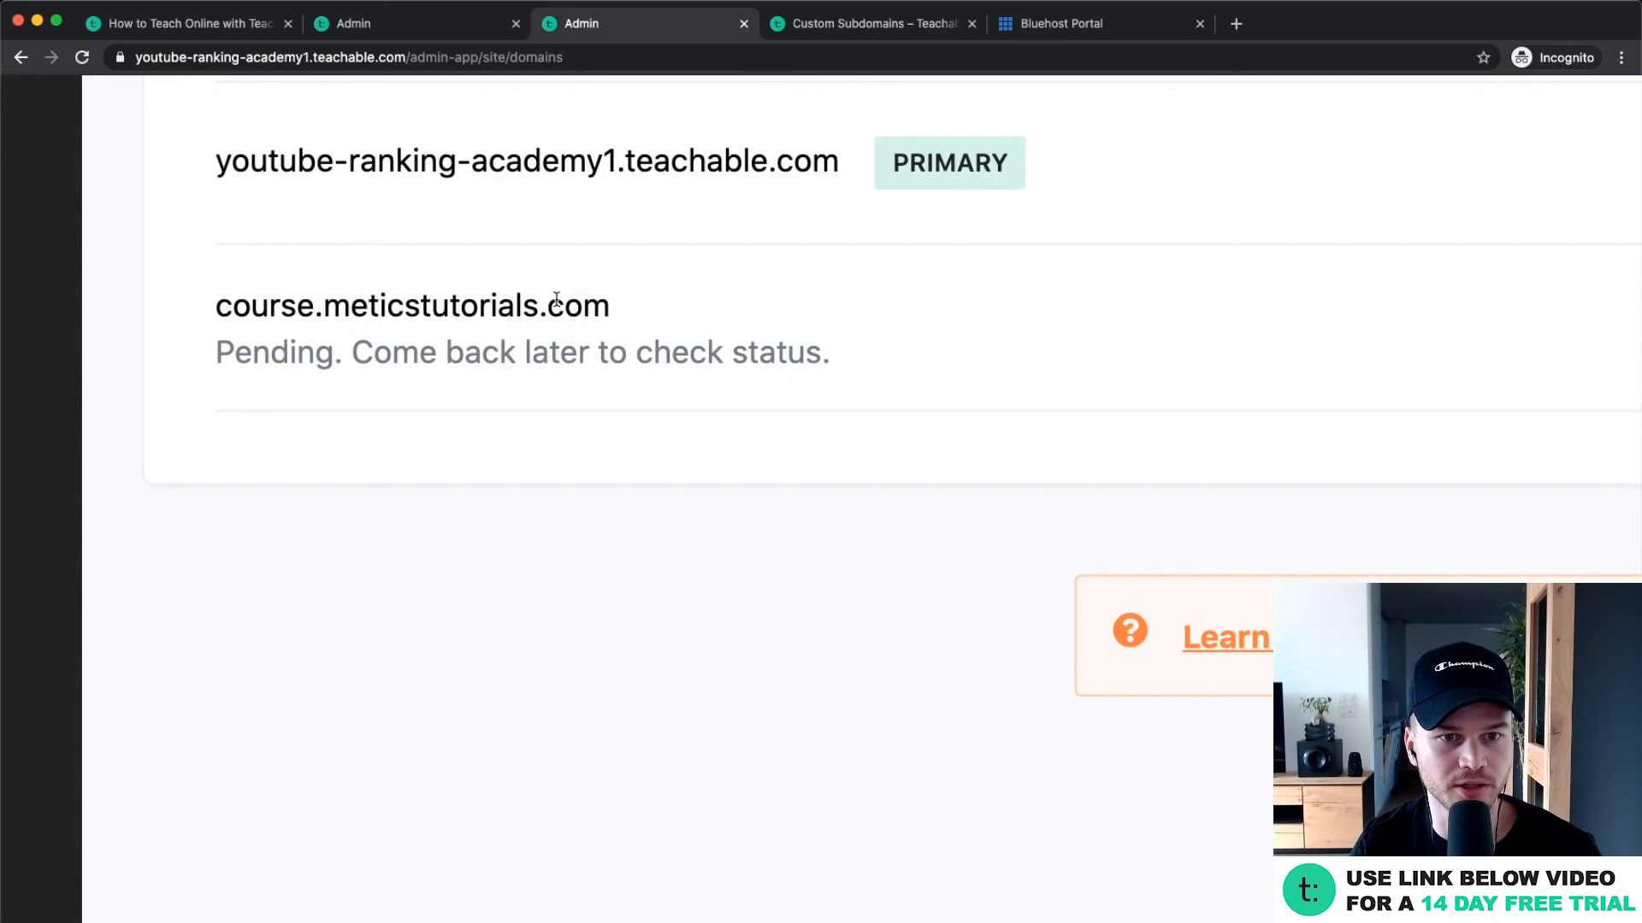
pyautogui.moveTo(609, 308); pyautogui.dragTo(232, 306)
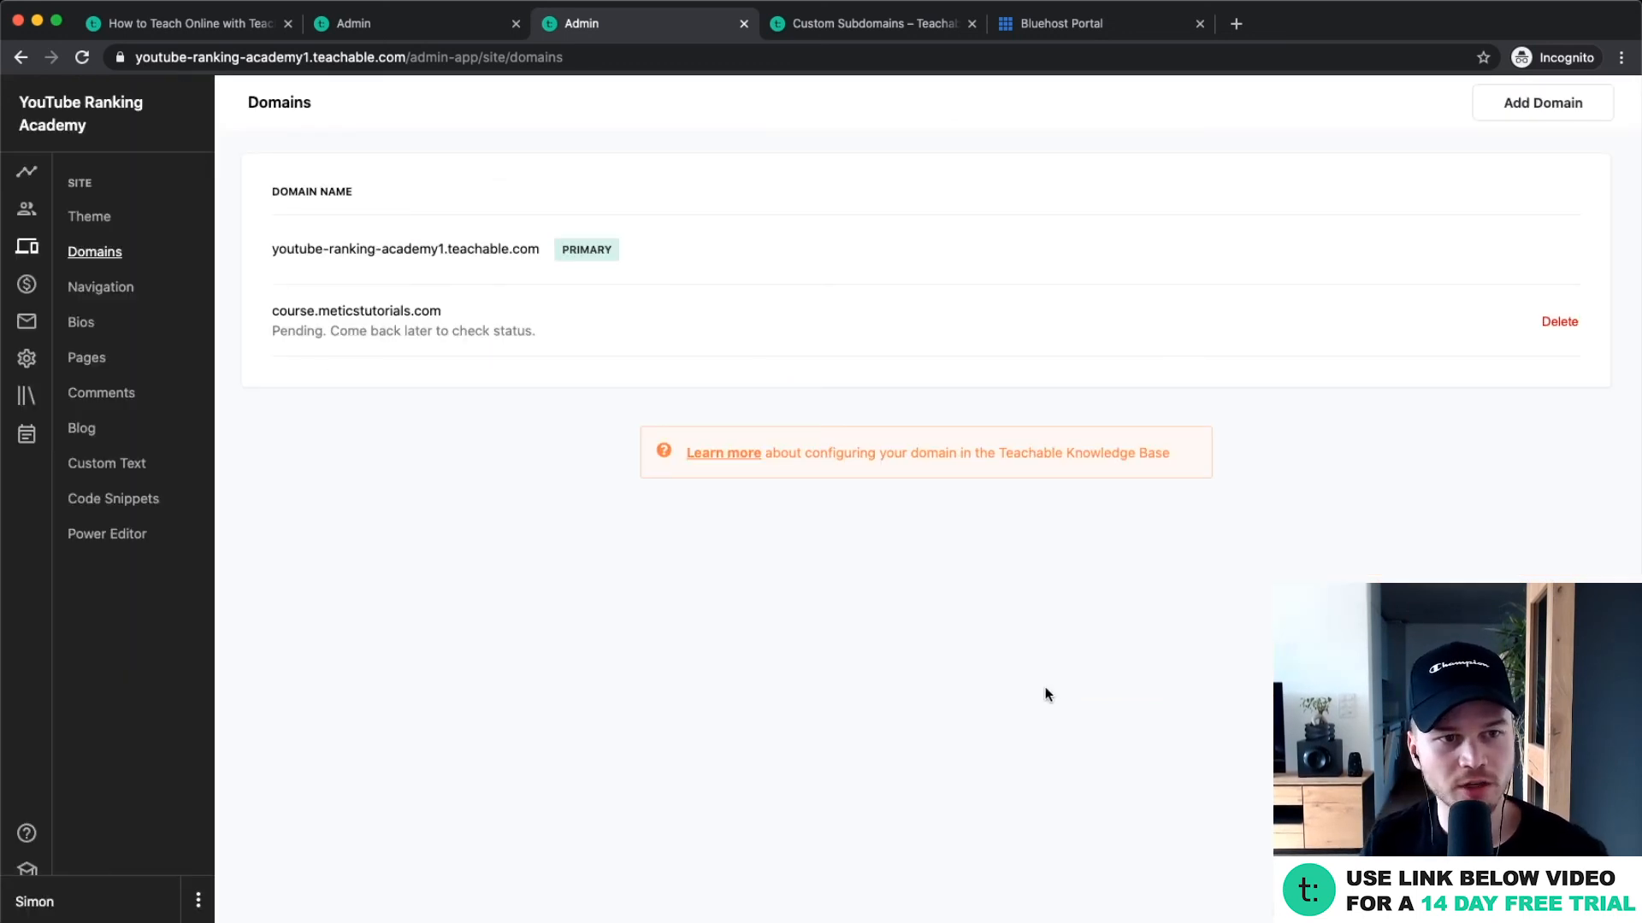
pyautogui.scroll(5, 141, 332)
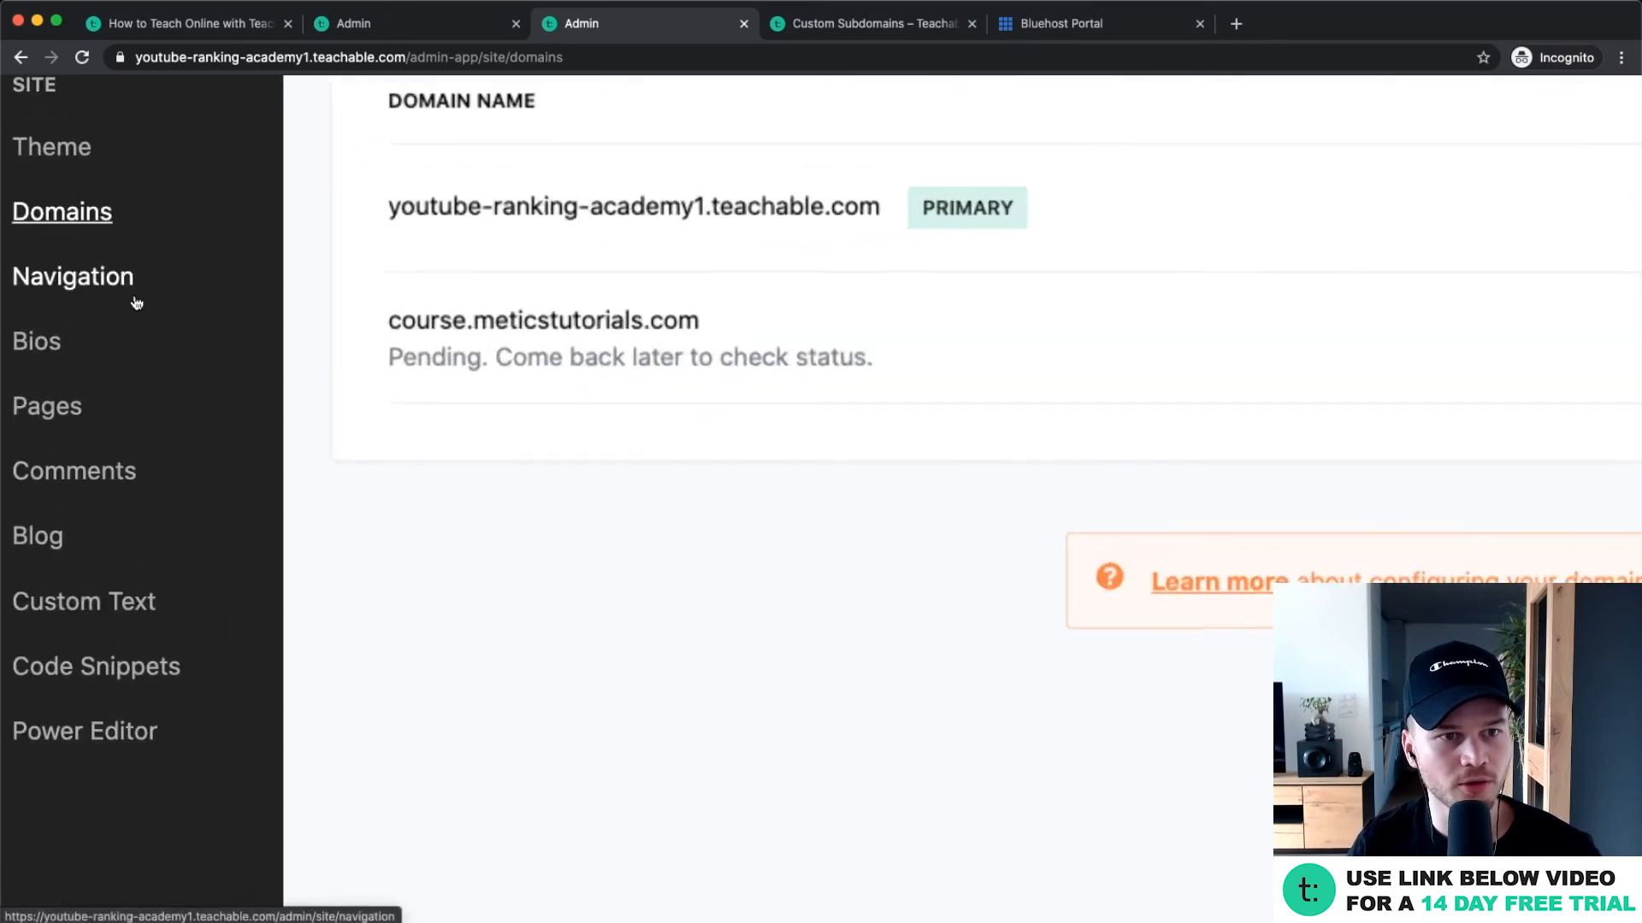
pyautogui.scroll(3, 201, 293)
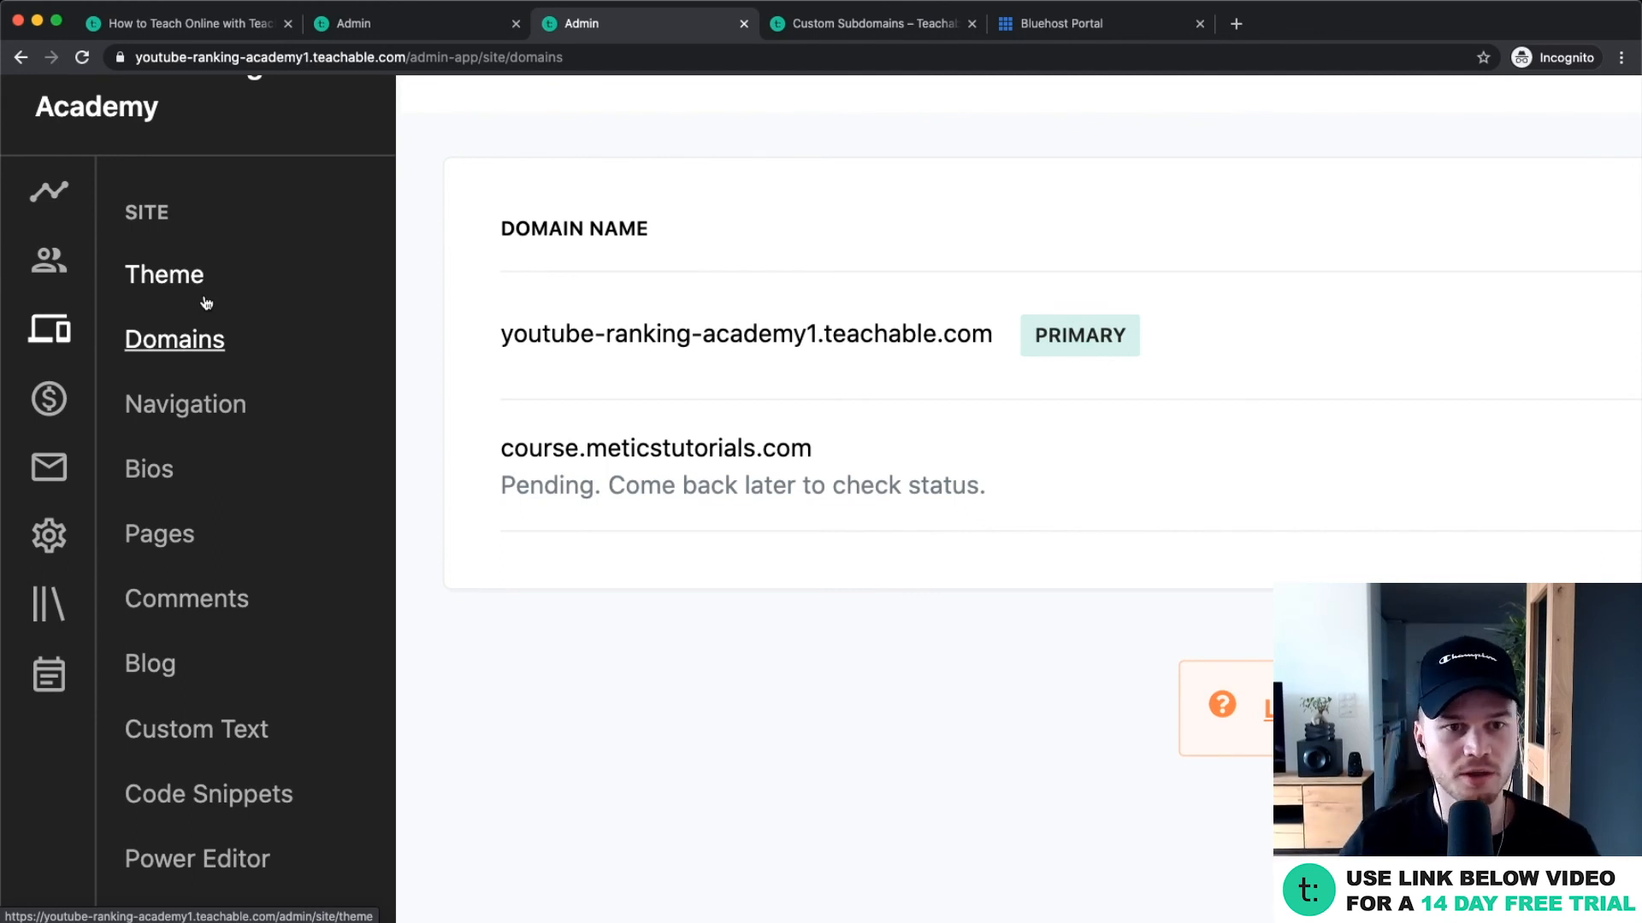
pyautogui.scroll(-6, 207, 302)
# Open the site's Navigation settings and review the homepage choices, navigation bar links, footer and categories.
pyautogui.click(174, 343)
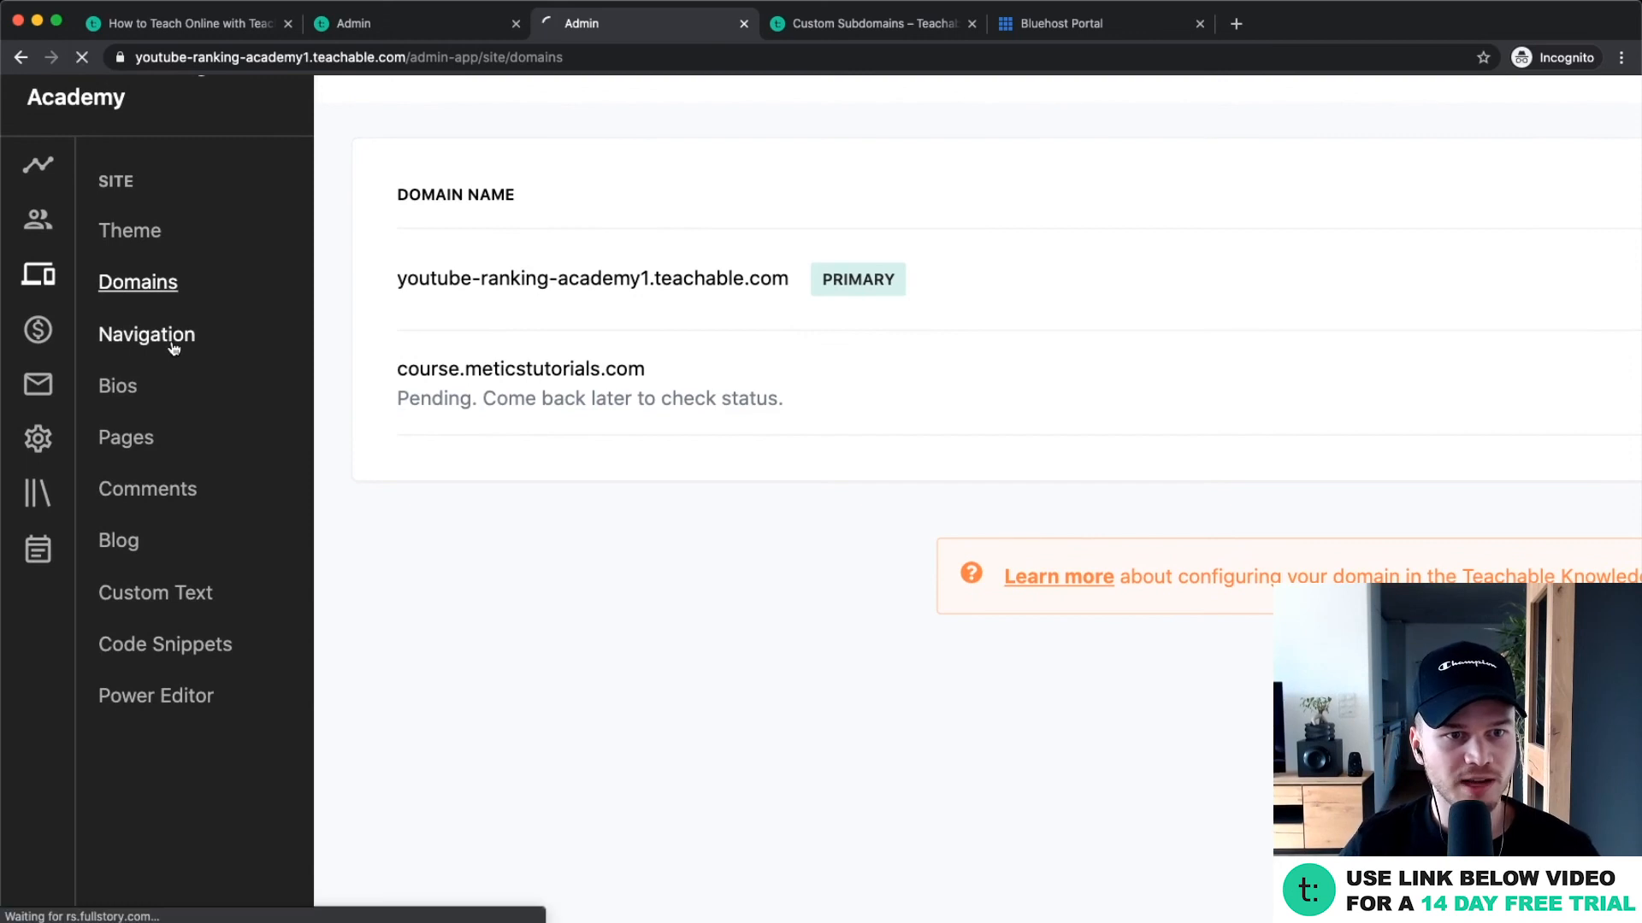
pyautogui.scroll(-5, 850, 394)
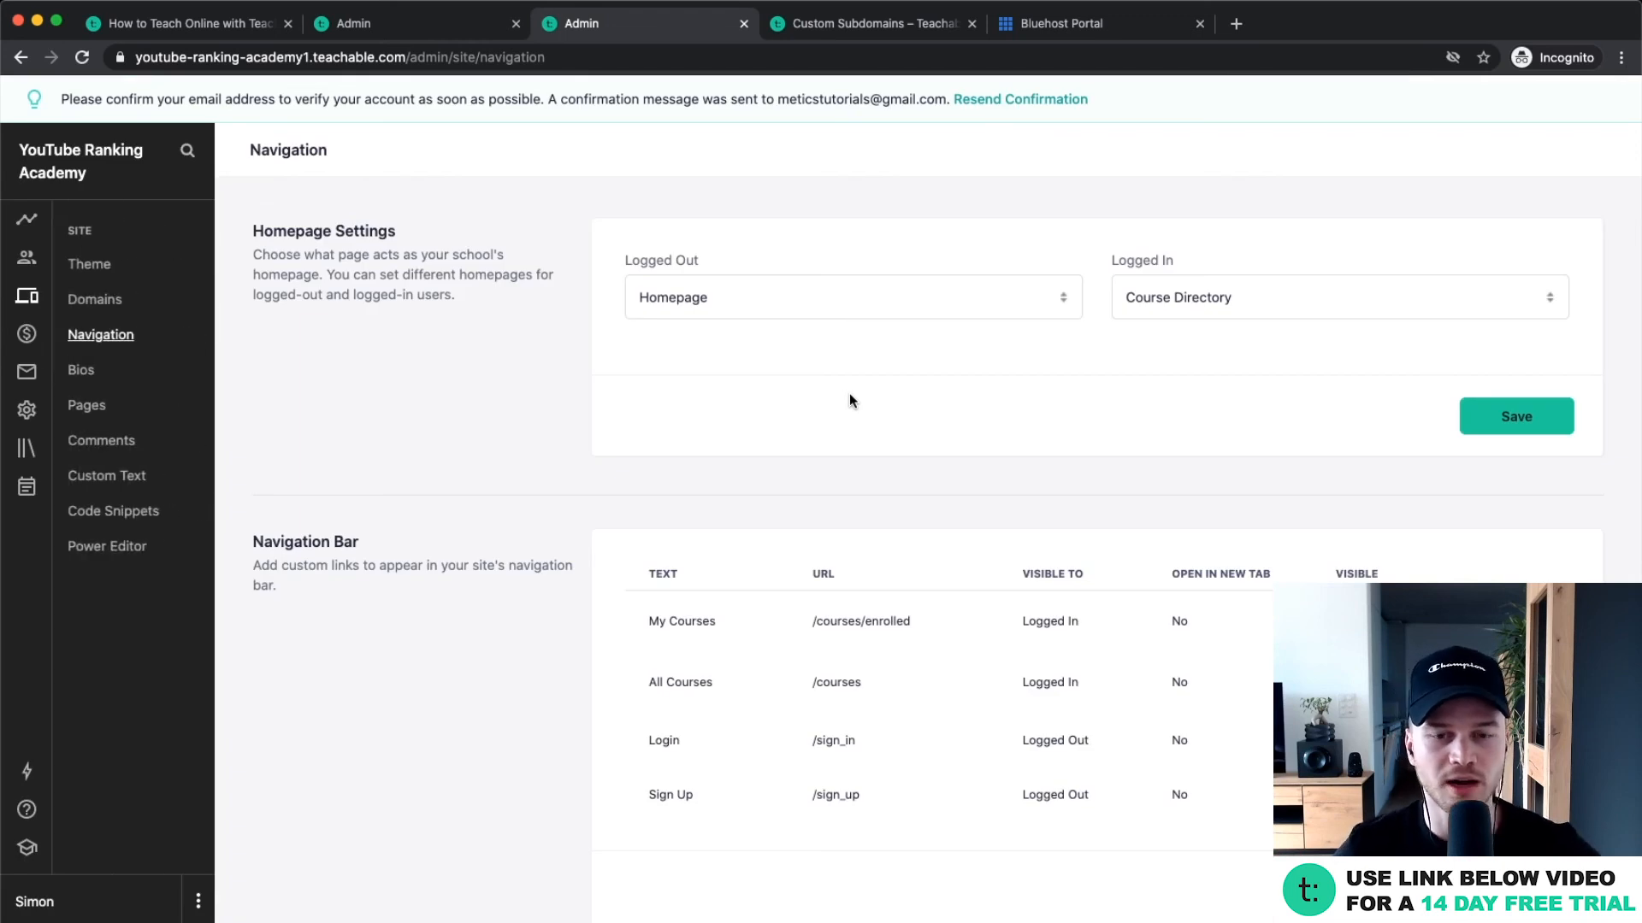
pyautogui.click(789, 305)
pyautogui.click(788, 299)
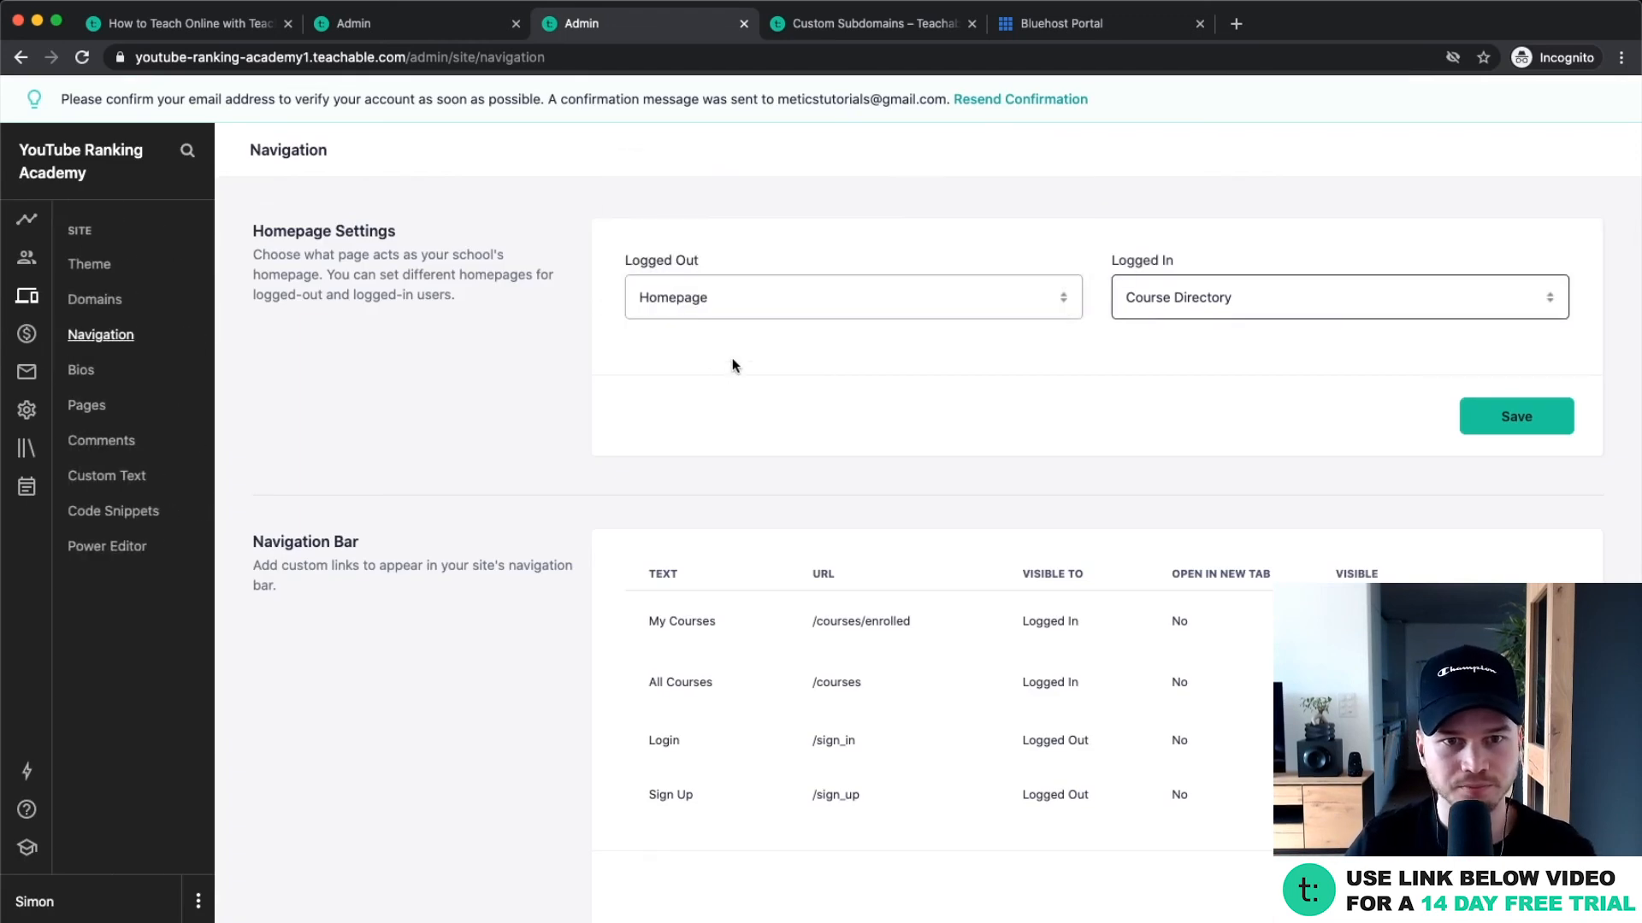
pyautogui.click(700, 313)
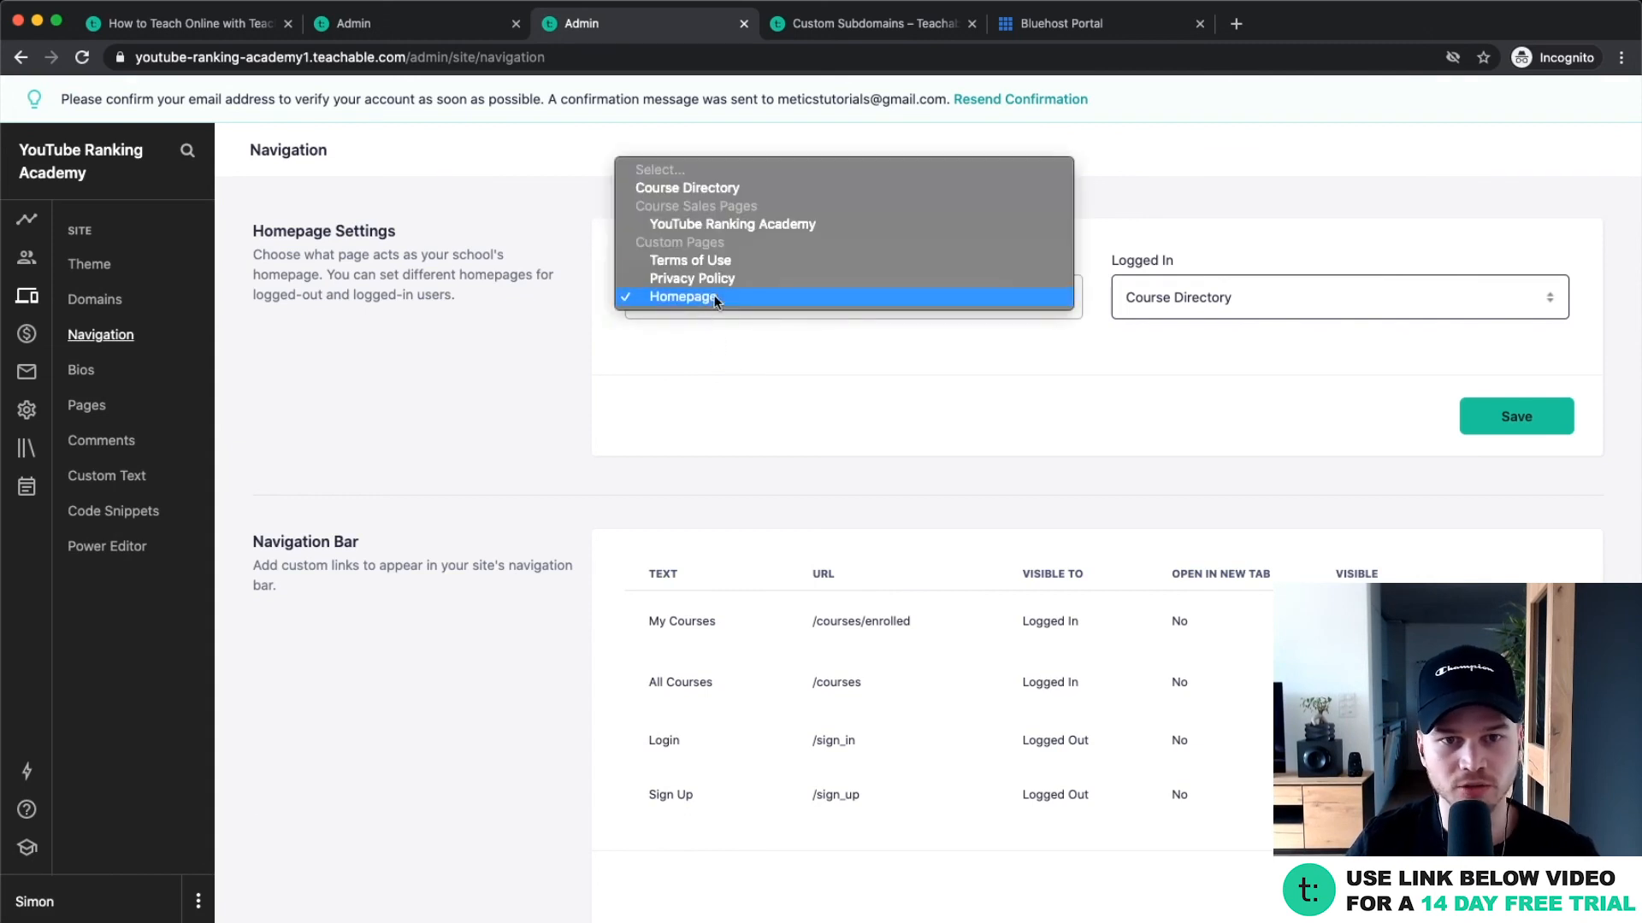
pyautogui.click(788, 332)
pyautogui.scroll(-1, 689, 378)
pyautogui.scroll(-3, 691, 382)
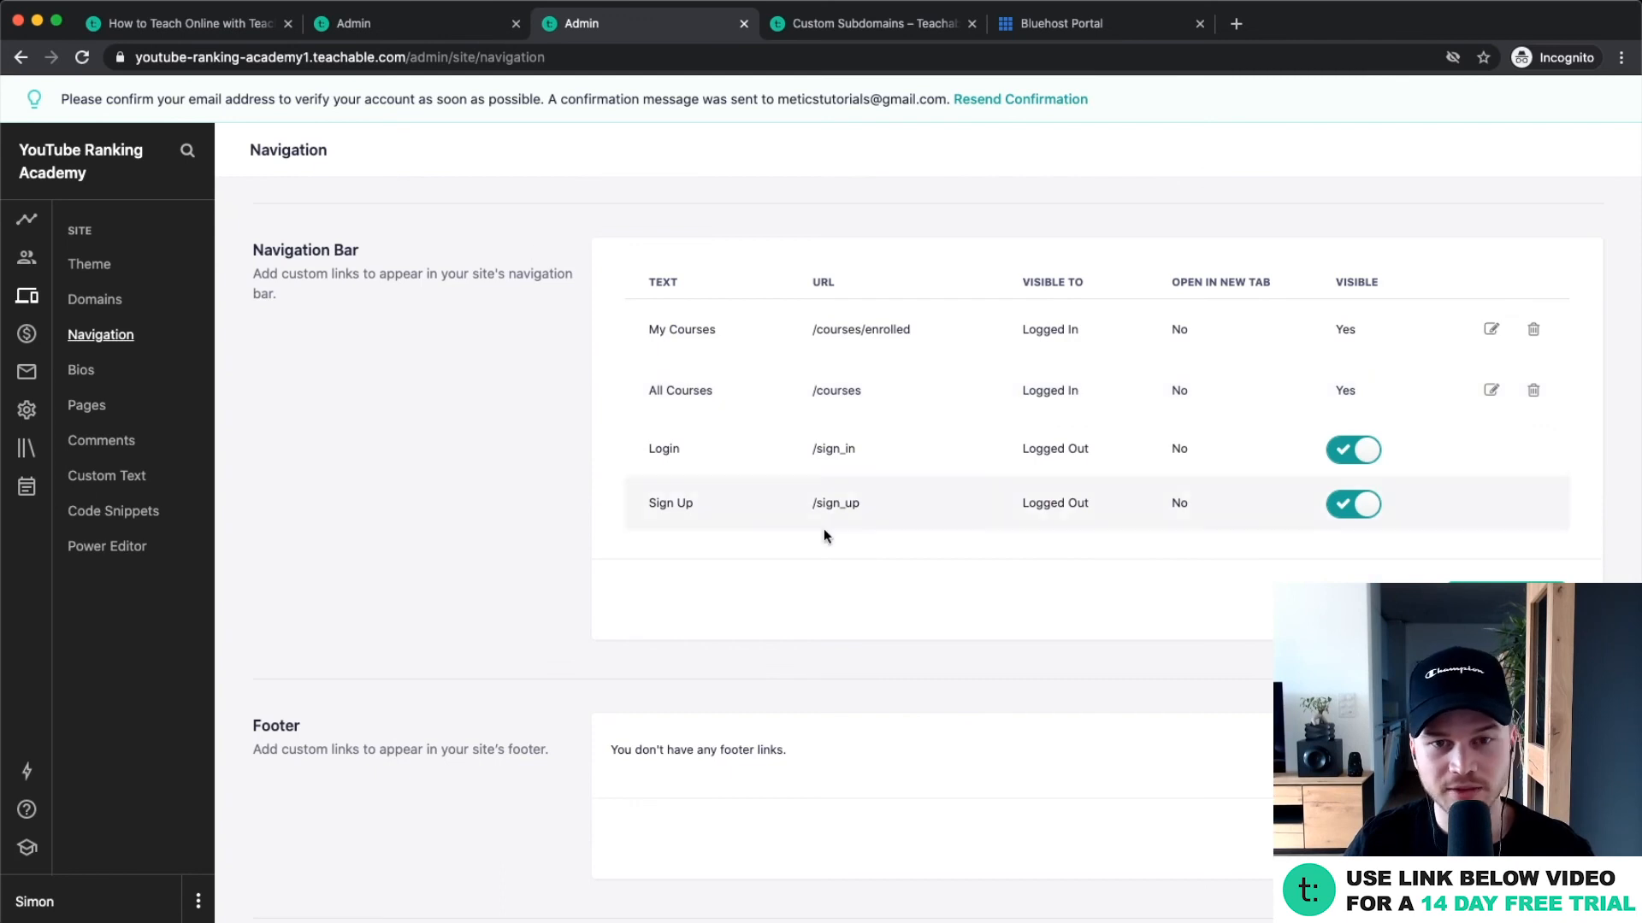
pyautogui.scroll(-5, 709, 425)
pyautogui.scroll(1, 697, 373)
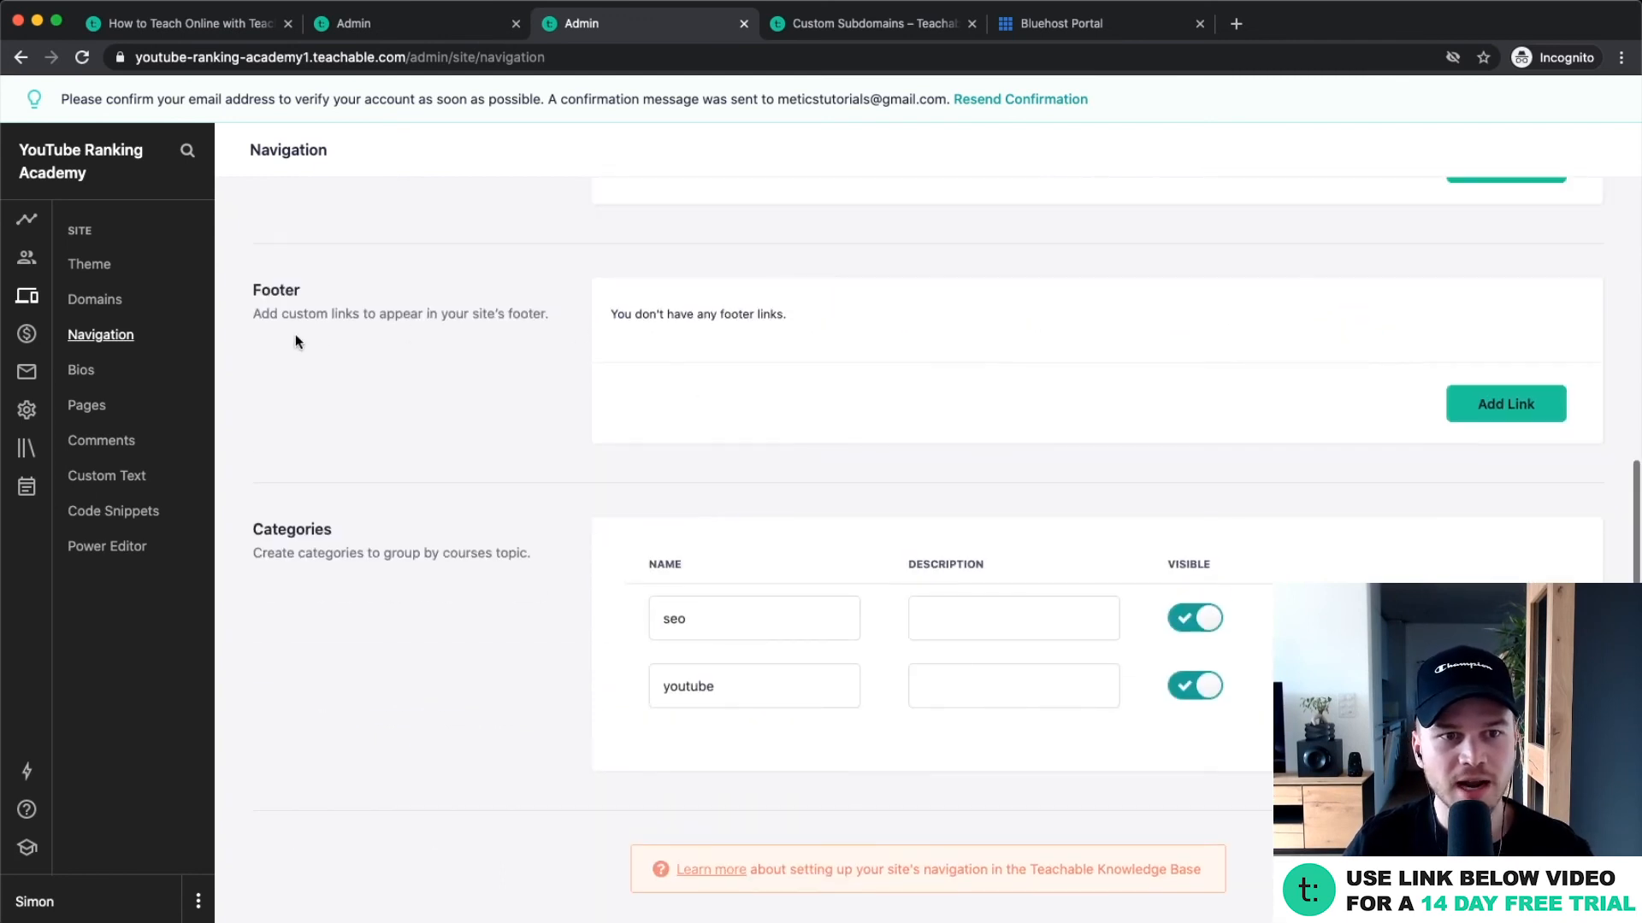
# Start a new footer link with the text Youtube in the site's Navigation settings.
pyautogui.scroll(5, 458, 316)
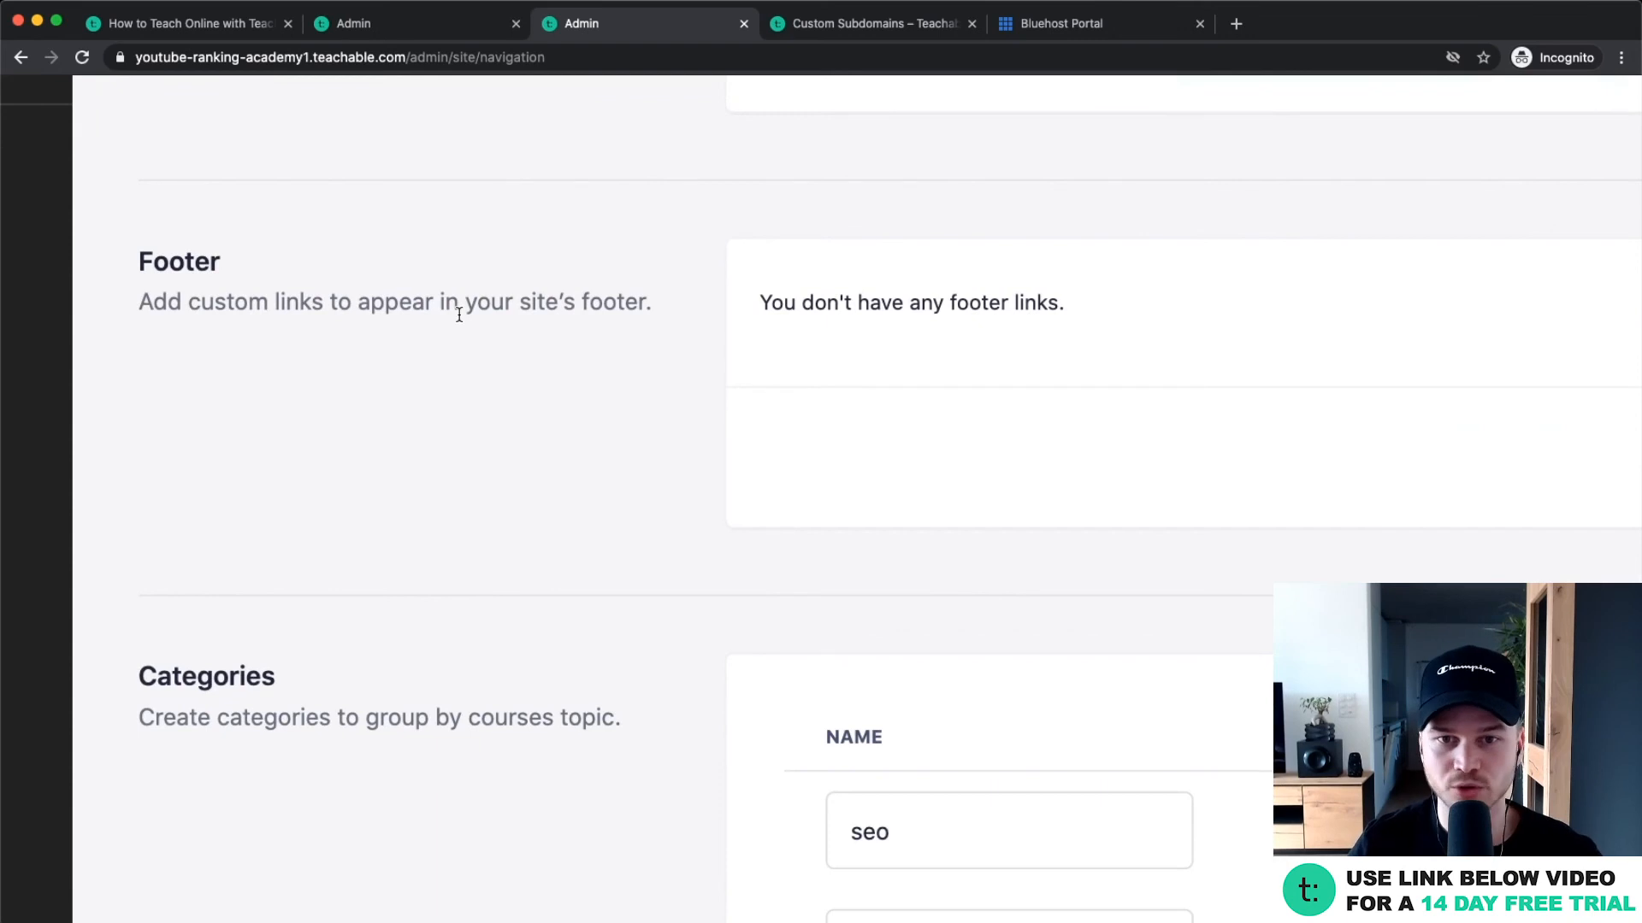
pyautogui.scroll(-5, 459, 314)
pyautogui.click(1526, 412)
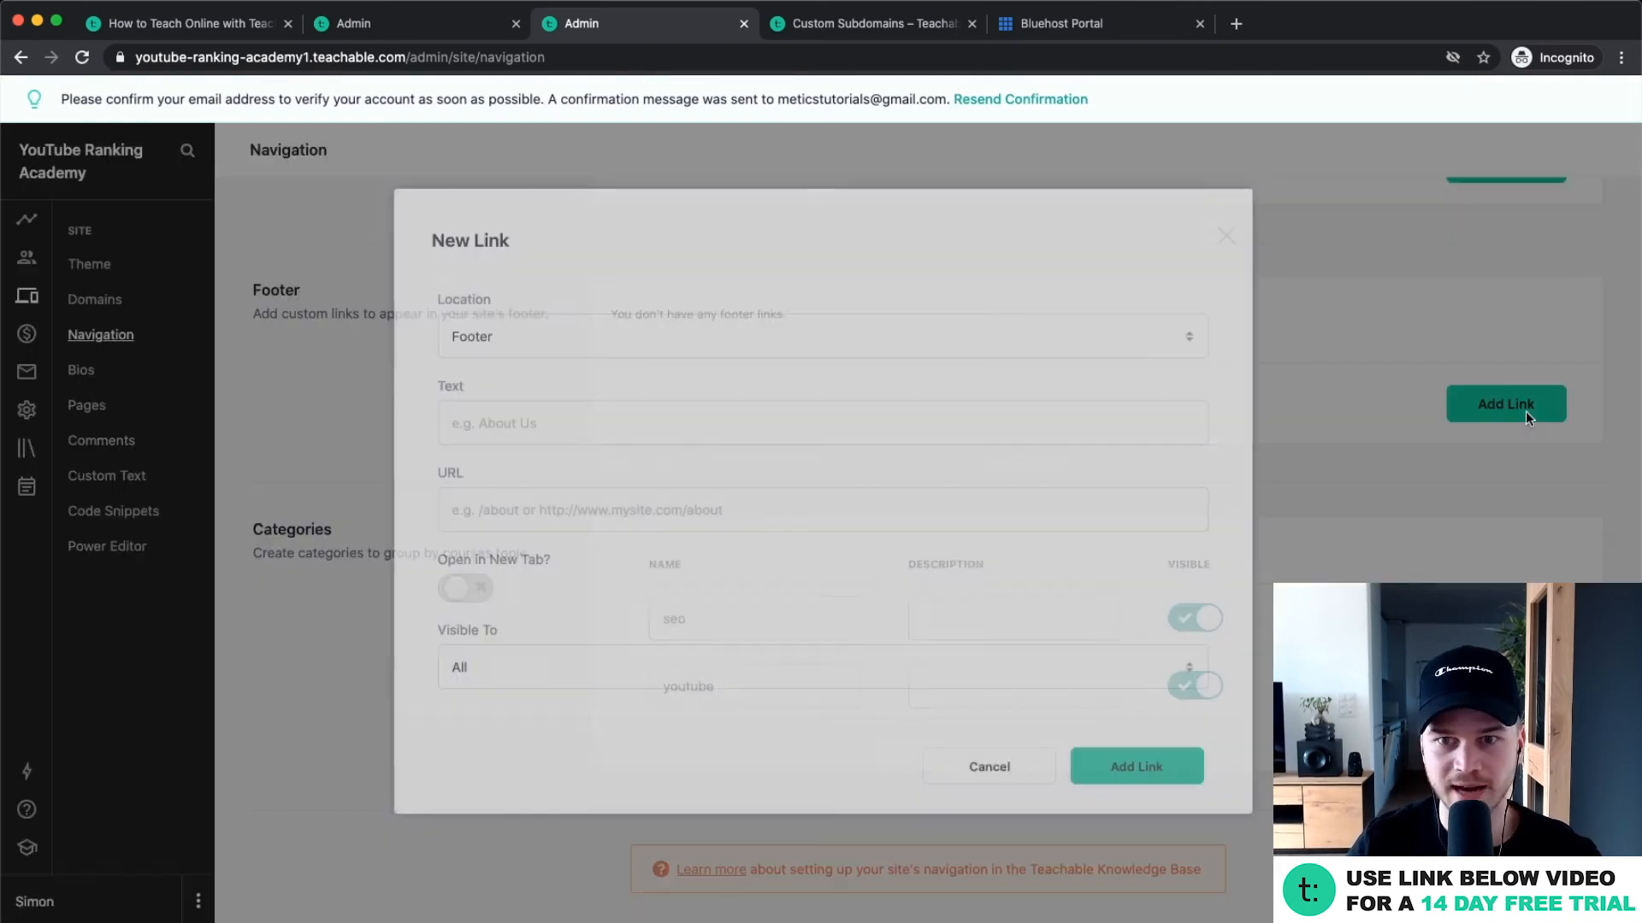
pyautogui.click(518, 433)
pyautogui.write('Youtube')
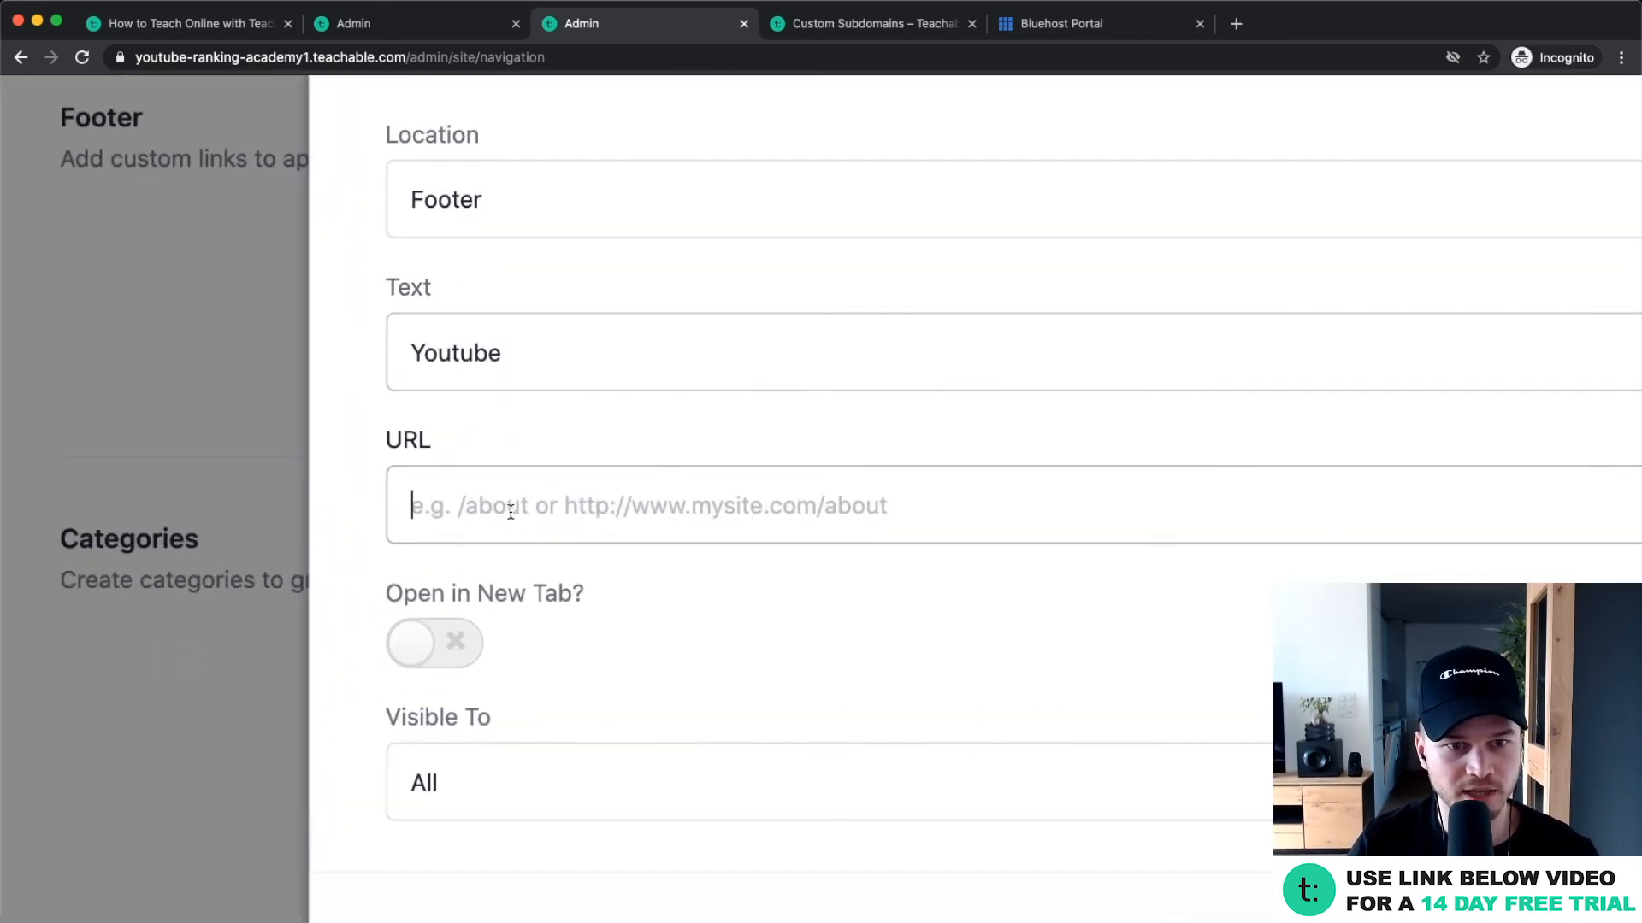
pyautogui.click(506, 516)
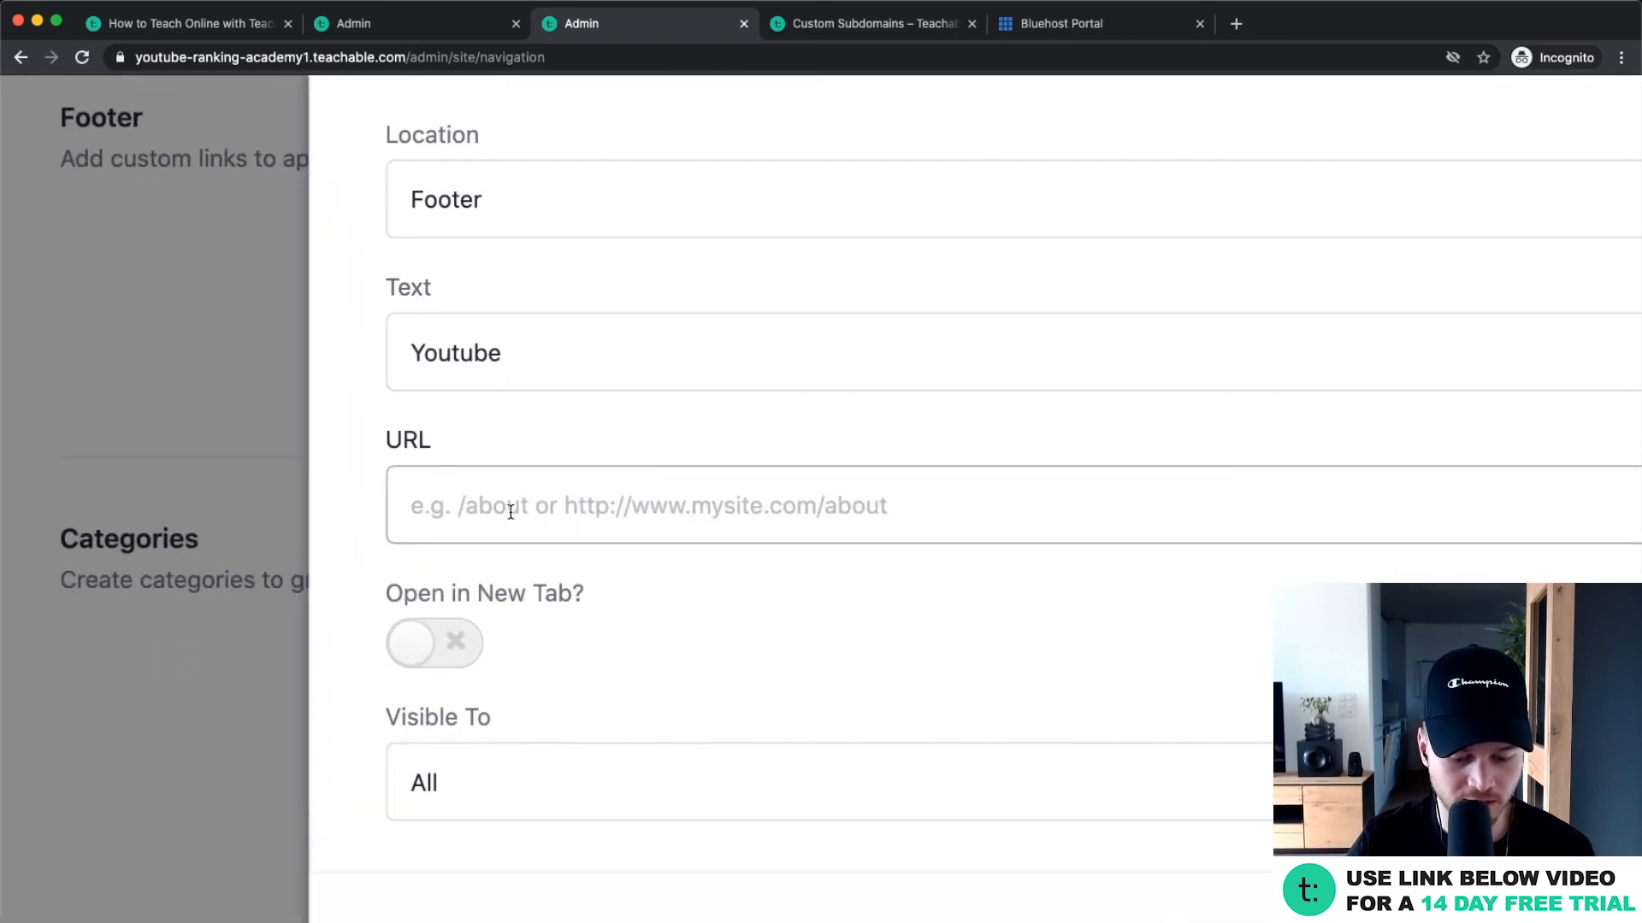
pyautogui.write('https://youtubec.o')
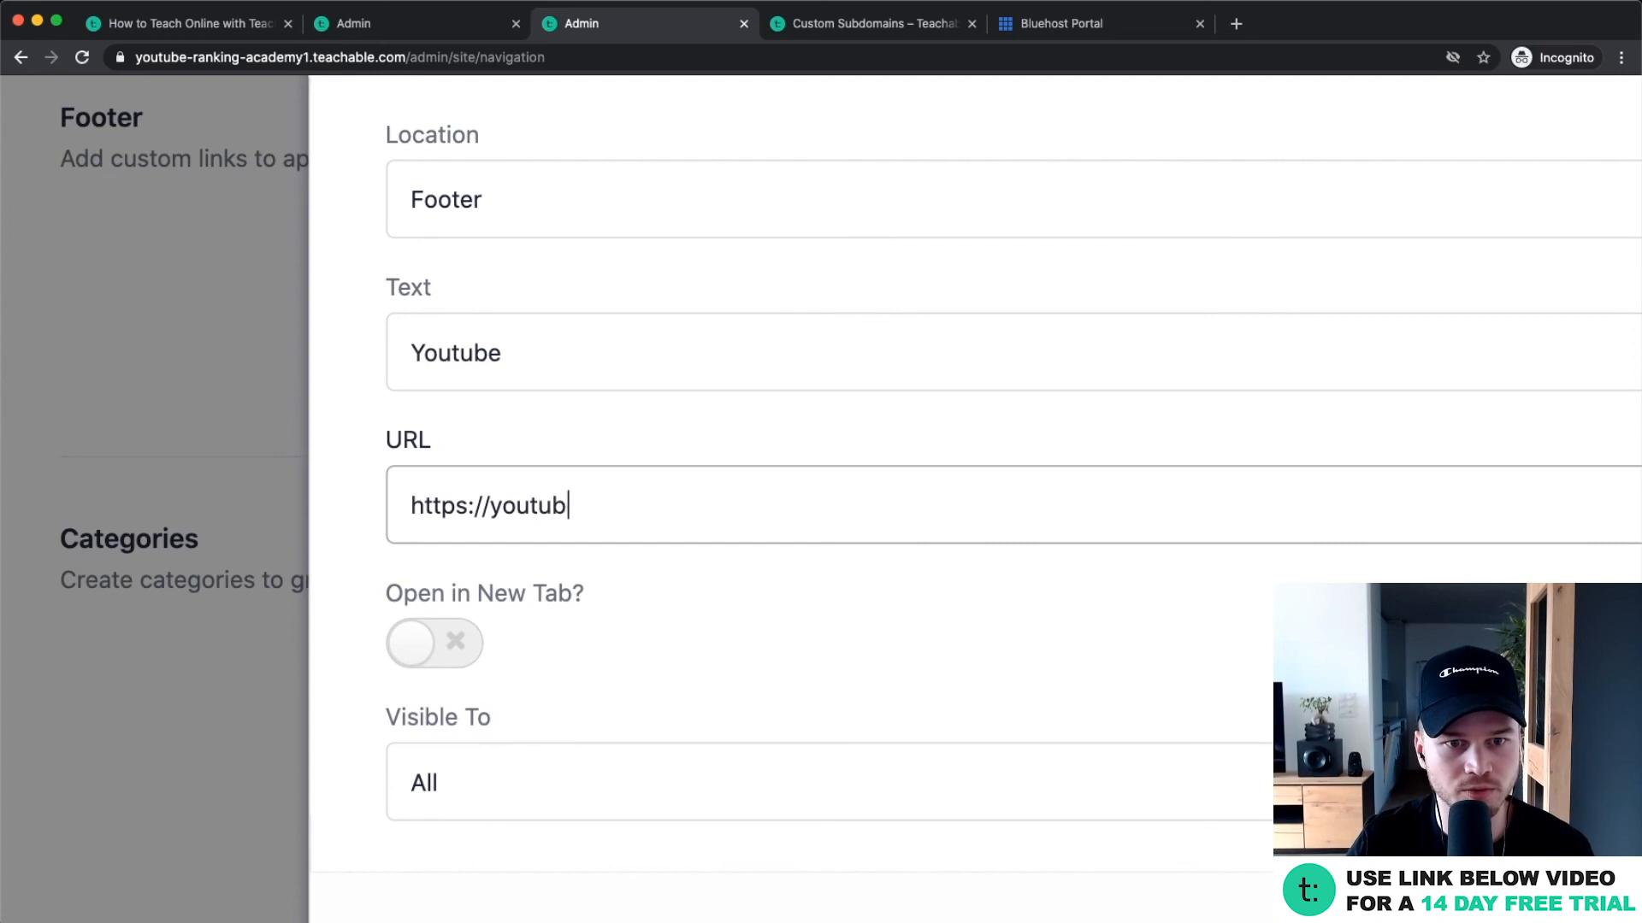
pyautogui.press('BackSpace')
pyautogui.press('BackSpace')
pyautogui.press('BackSpace')
pyautogui.write('.cpom')
pyautogui.press('BackSpace')
pyautogui.press('BackSpace')
pyautogui.press('BackSpace')
pyautogui.write('om/meticsmedia')
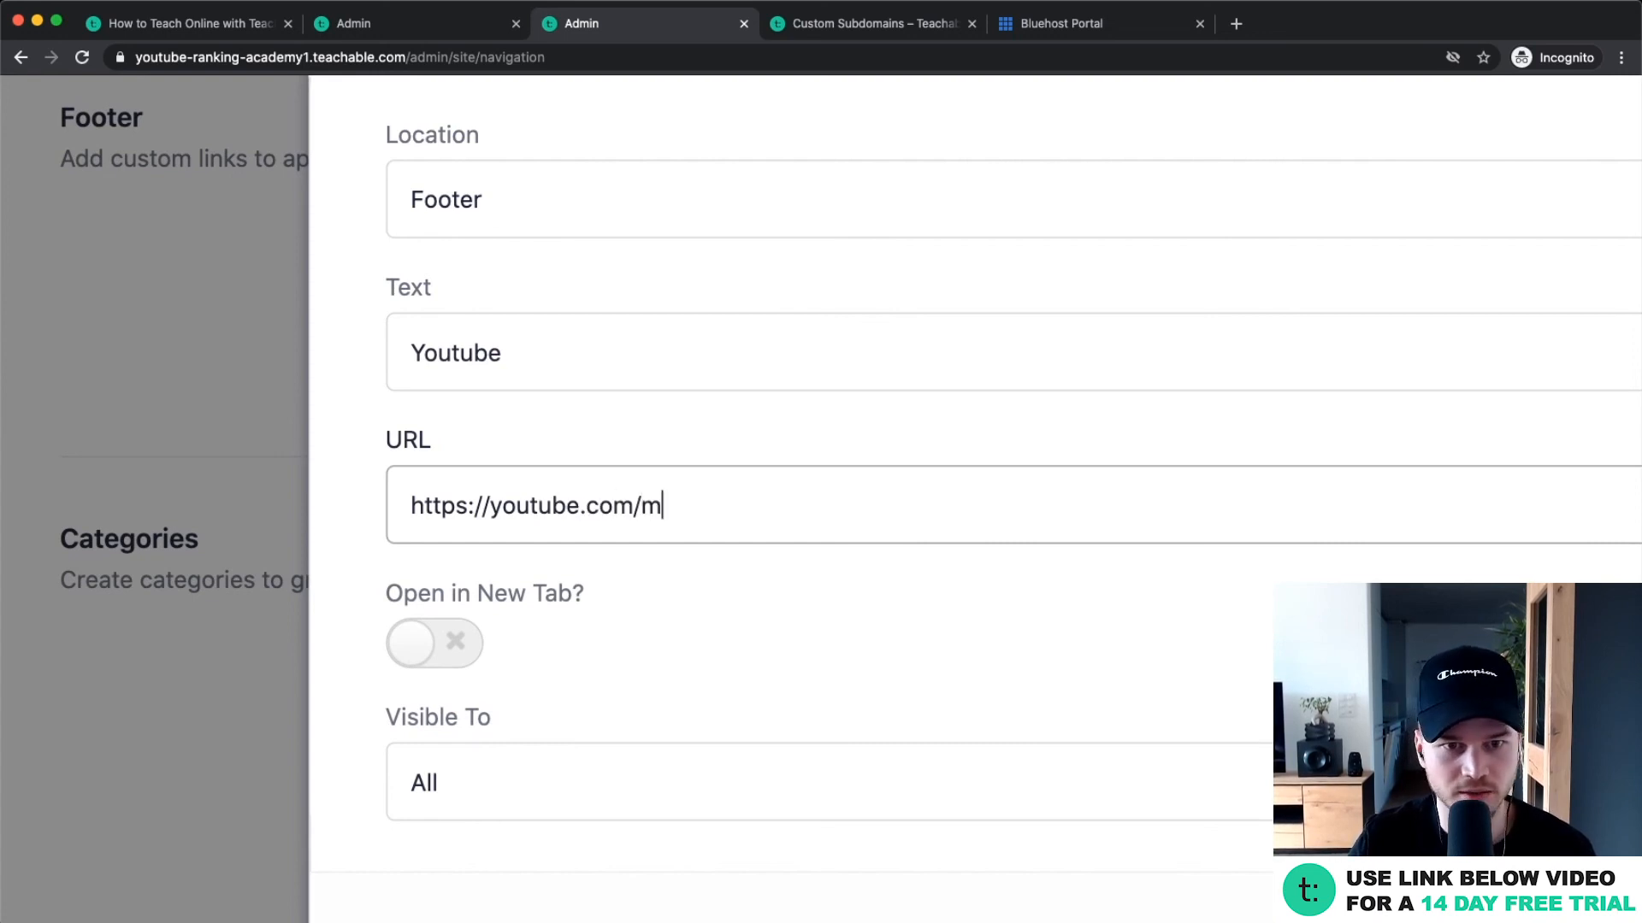
# Set the Youtube footer link to open in a new tab and add it to the footer.
pyautogui.scroll(-5, 460, 595)
pyautogui.click(504, 604)
pyautogui.click(453, 626)
pyautogui.scroll(-2, 912, 664)
pyautogui.click(1206, 729)
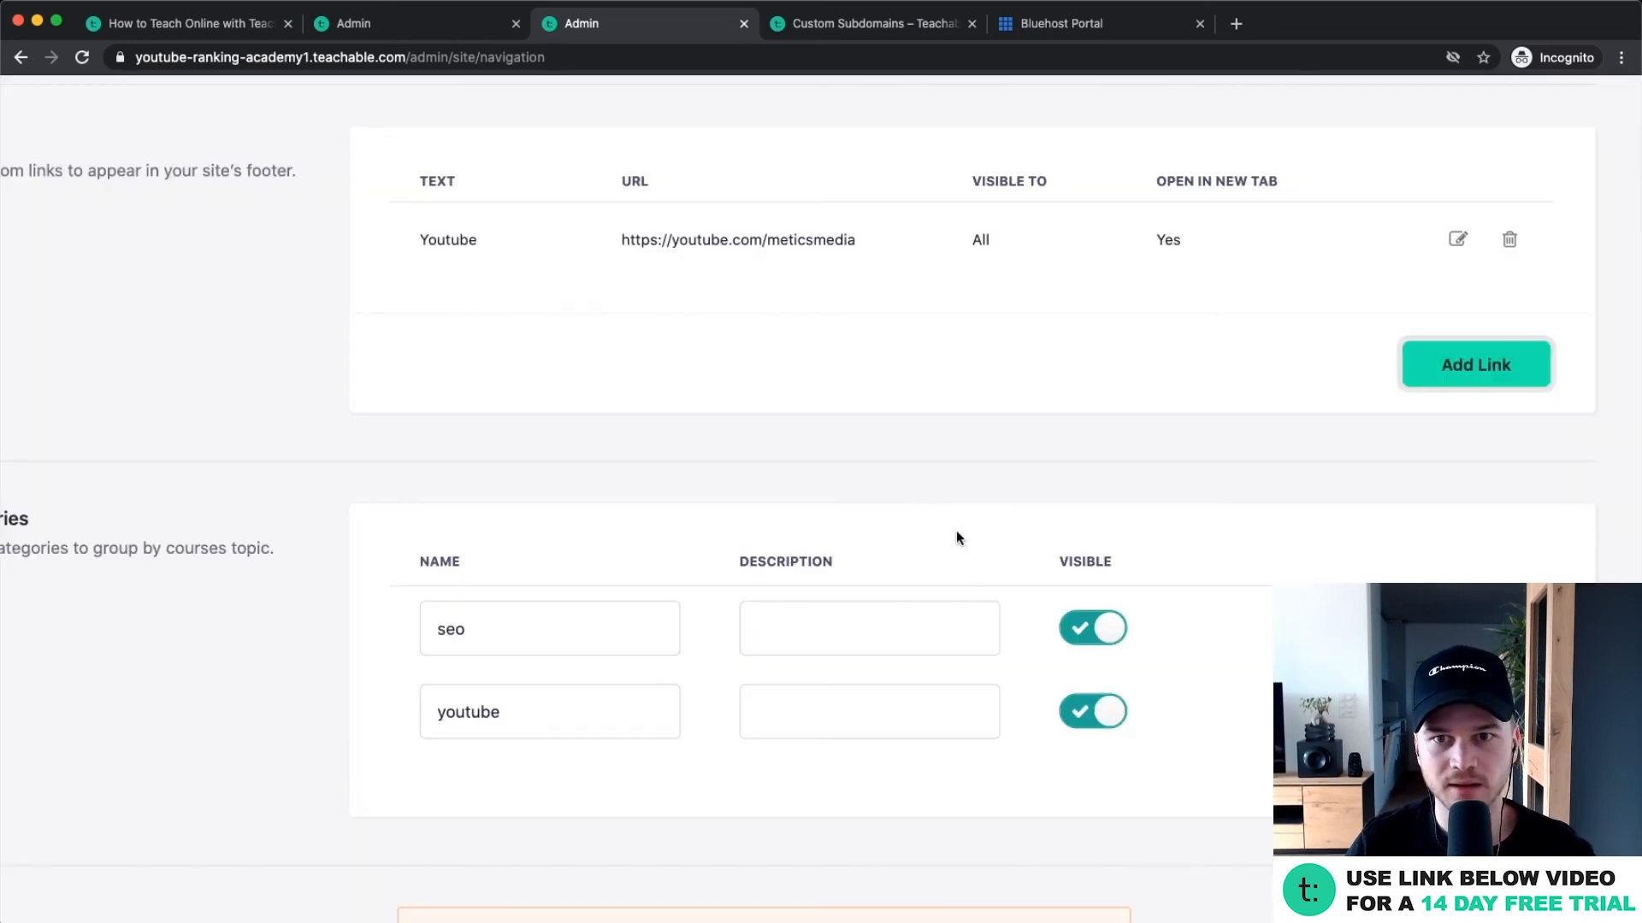
# Review the navigation bar and footer links in the site's Navigation settings.
pyautogui.scroll(-3, 894, 517)
pyautogui.scroll(8, 891, 512)
pyautogui.scroll(-6, 385, 325)
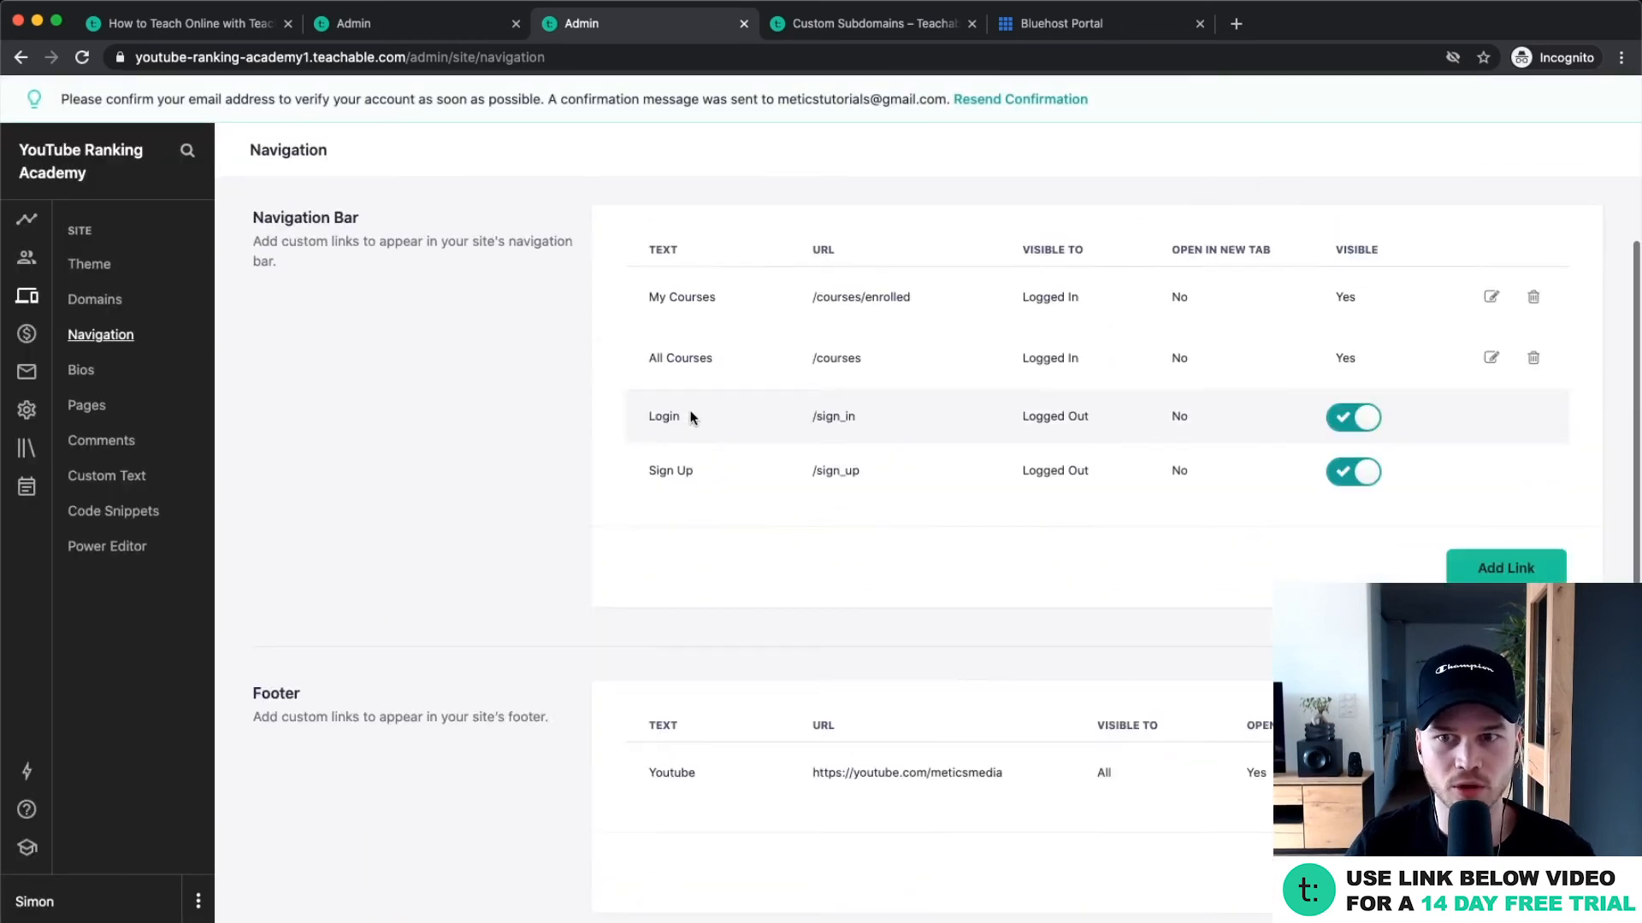
pyautogui.click(803, 27)
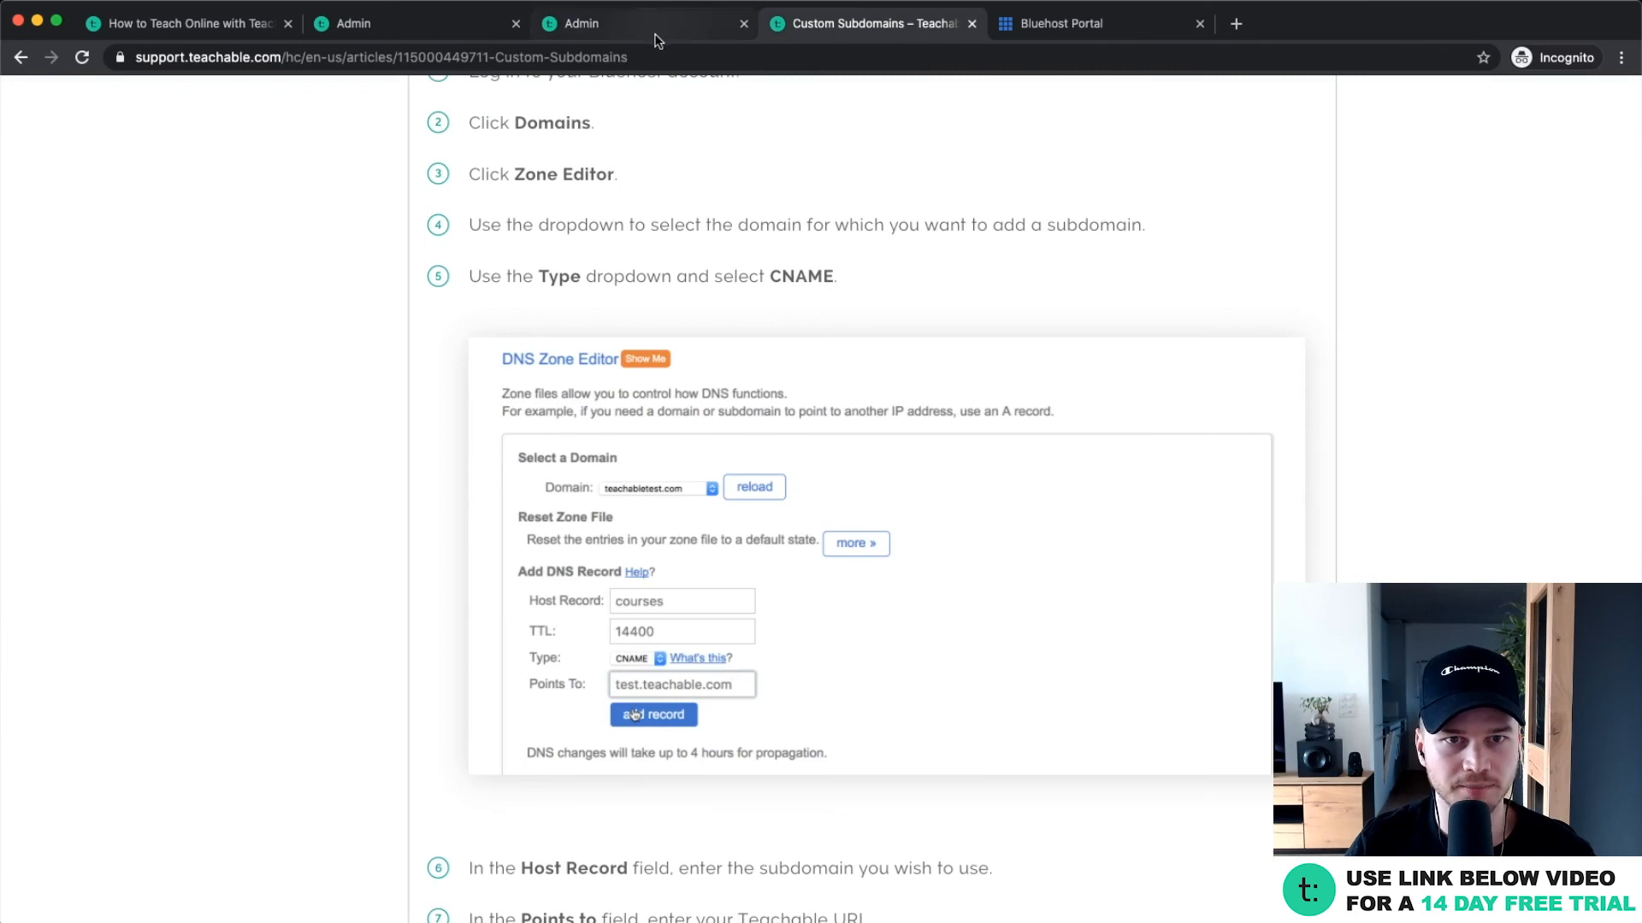
pyautogui.click(599, 25)
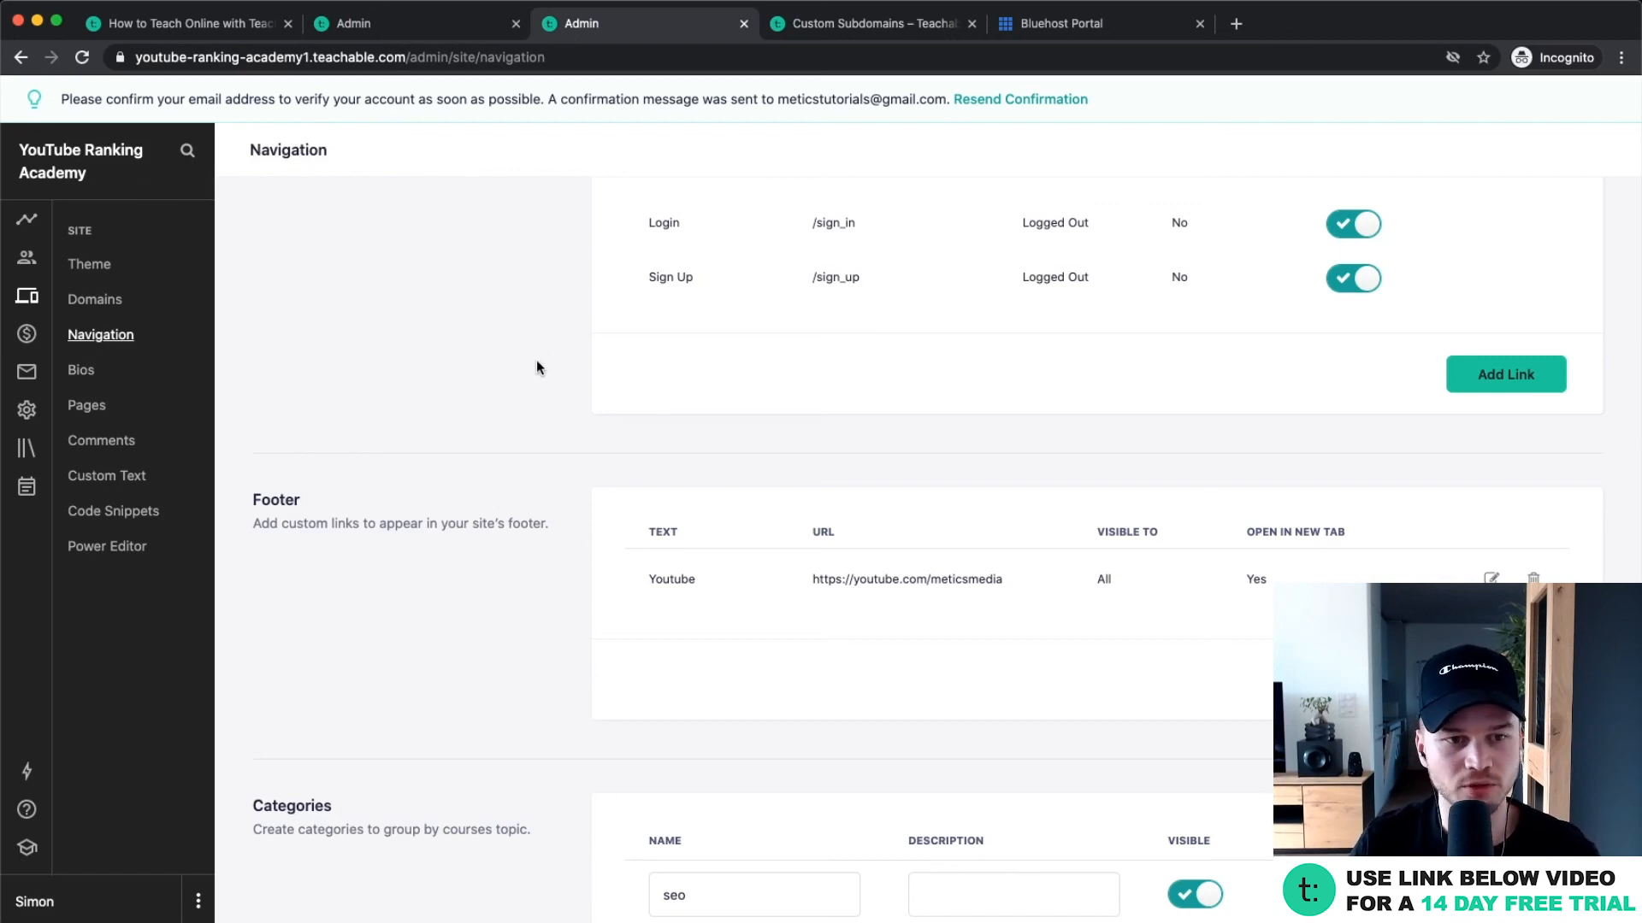
# Look at the course categories, and check the author entry on the Bios page.
pyautogui.scroll(-5, 503, 364)
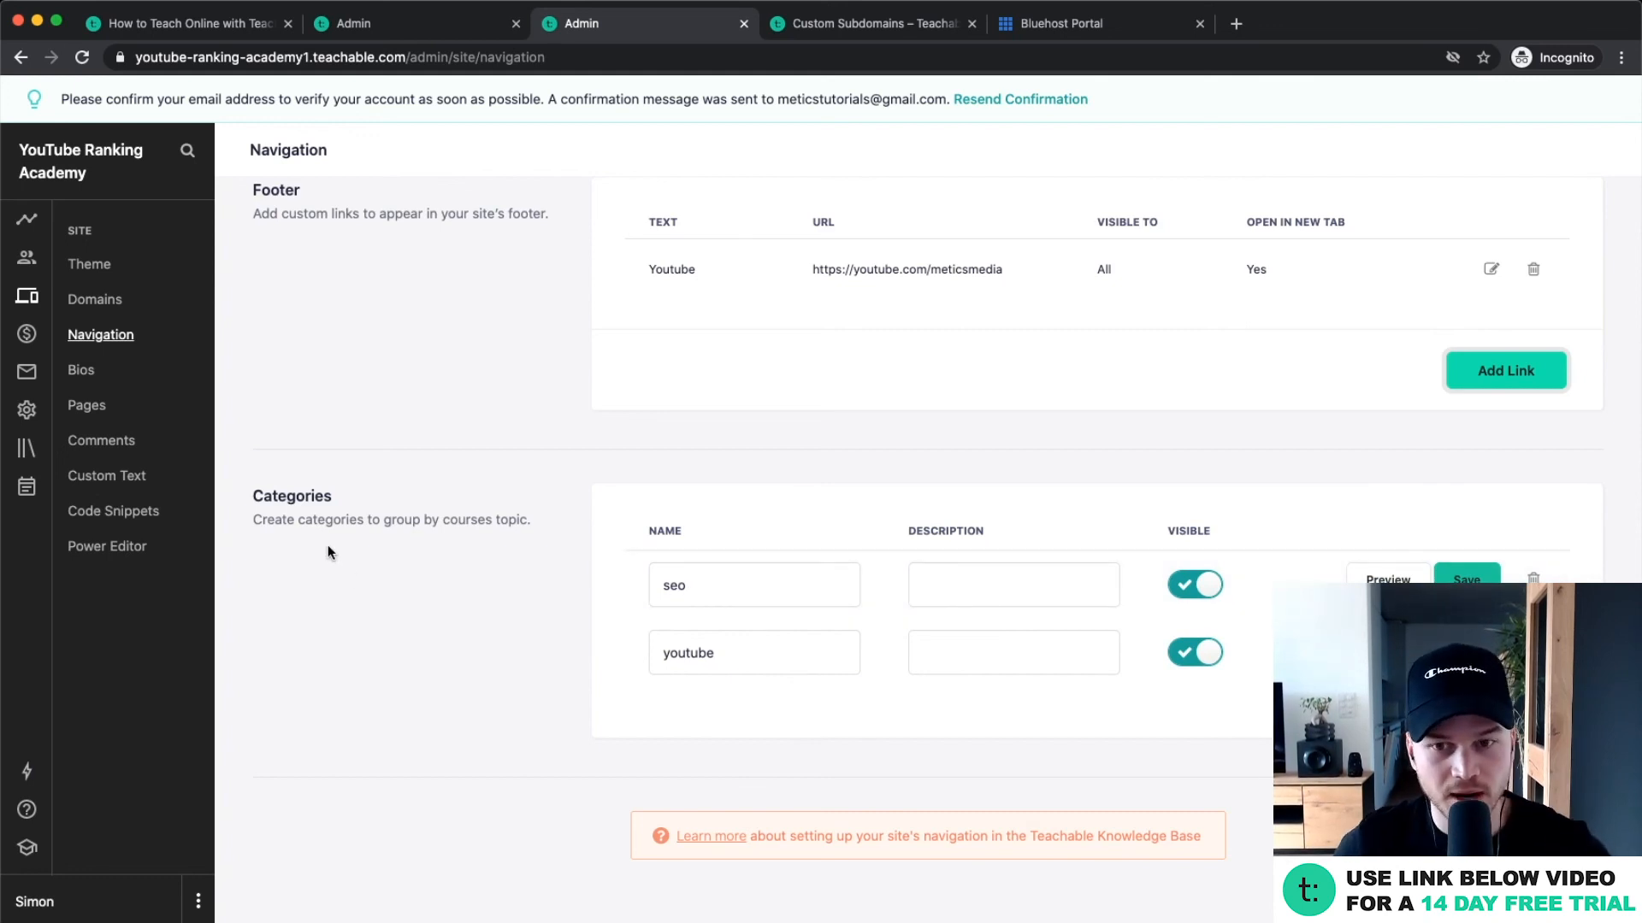
pyautogui.click(101, 379)
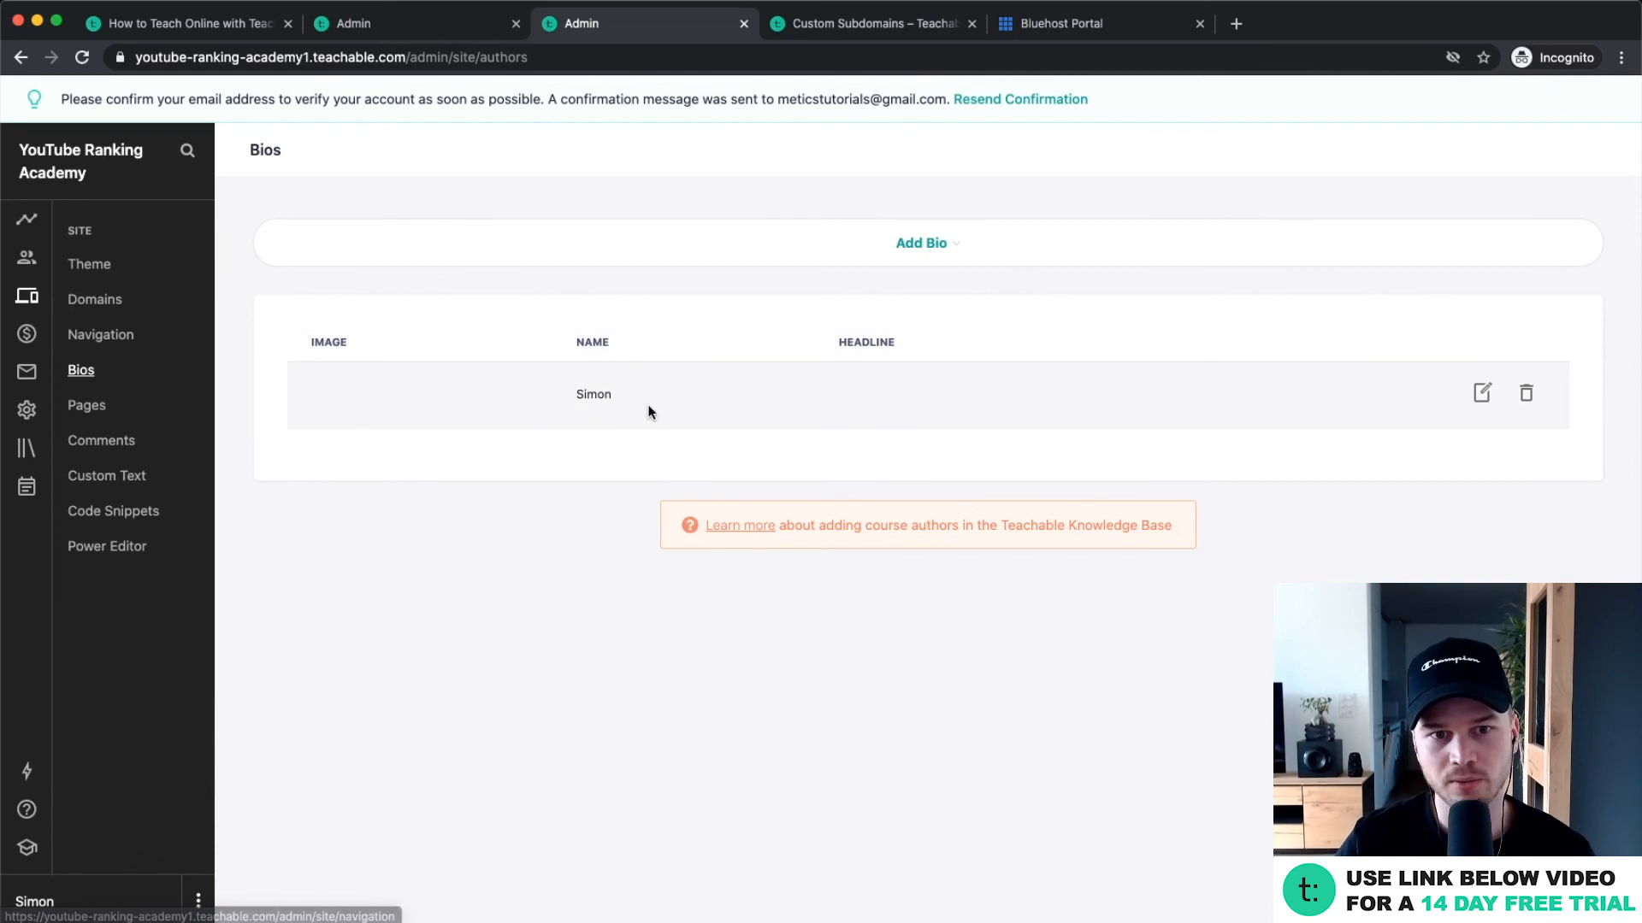
pyautogui.moveTo(575, 393); pyautogui.dragTo(656, 400)
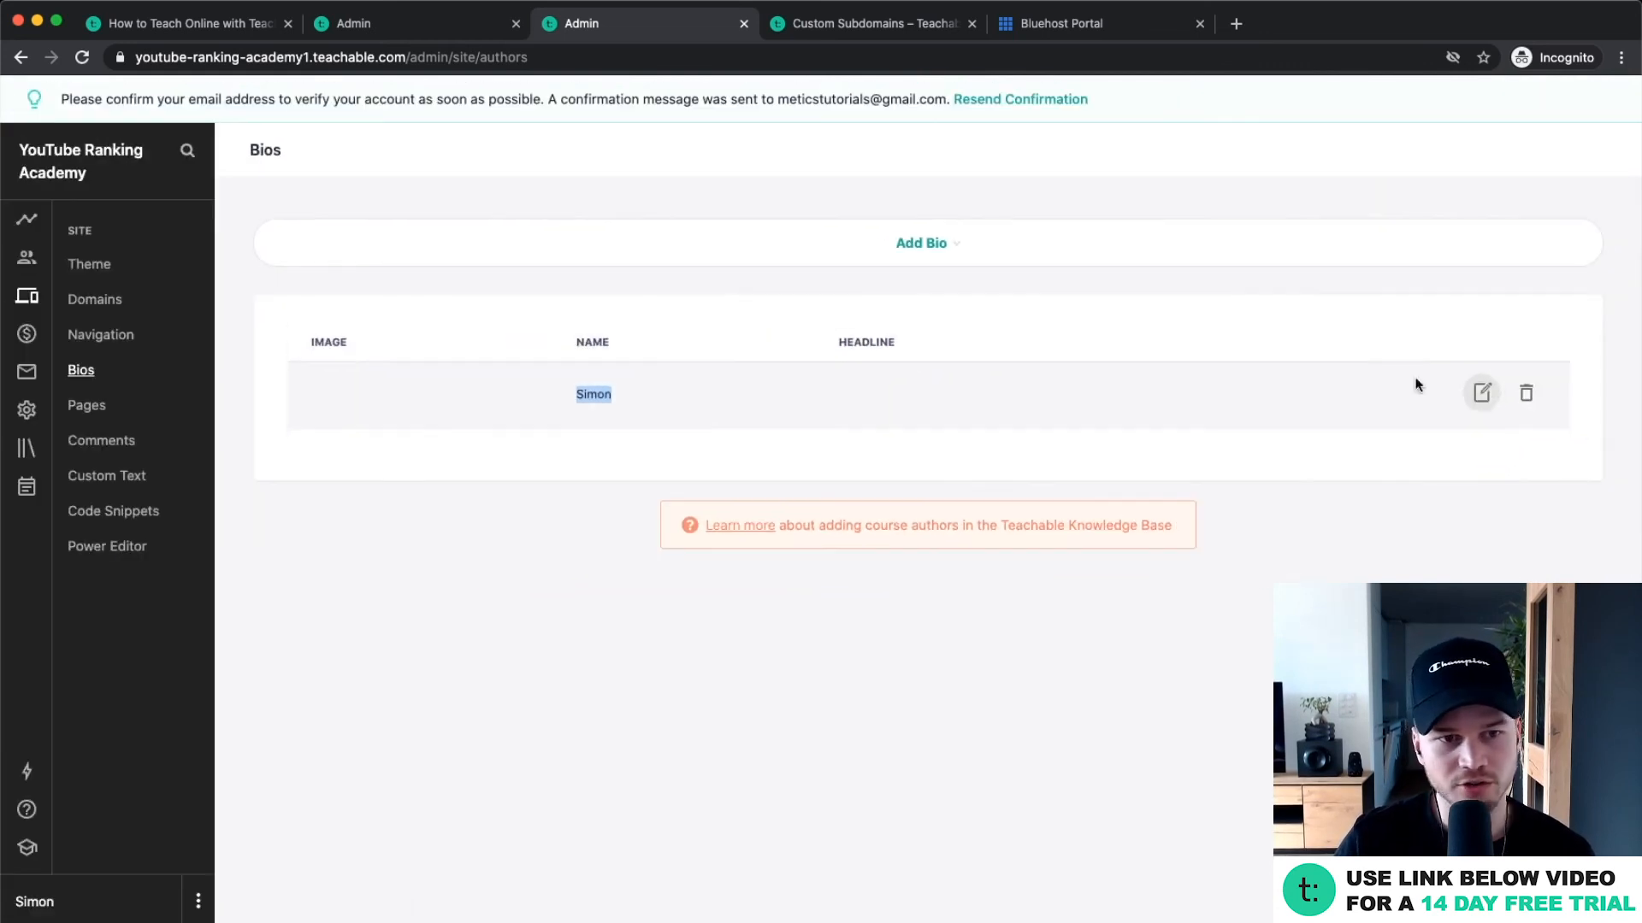
# Open the Privacy Policy from the site's Pages list, read through its text, and return to the list.
pyautogui.click(87, 406)
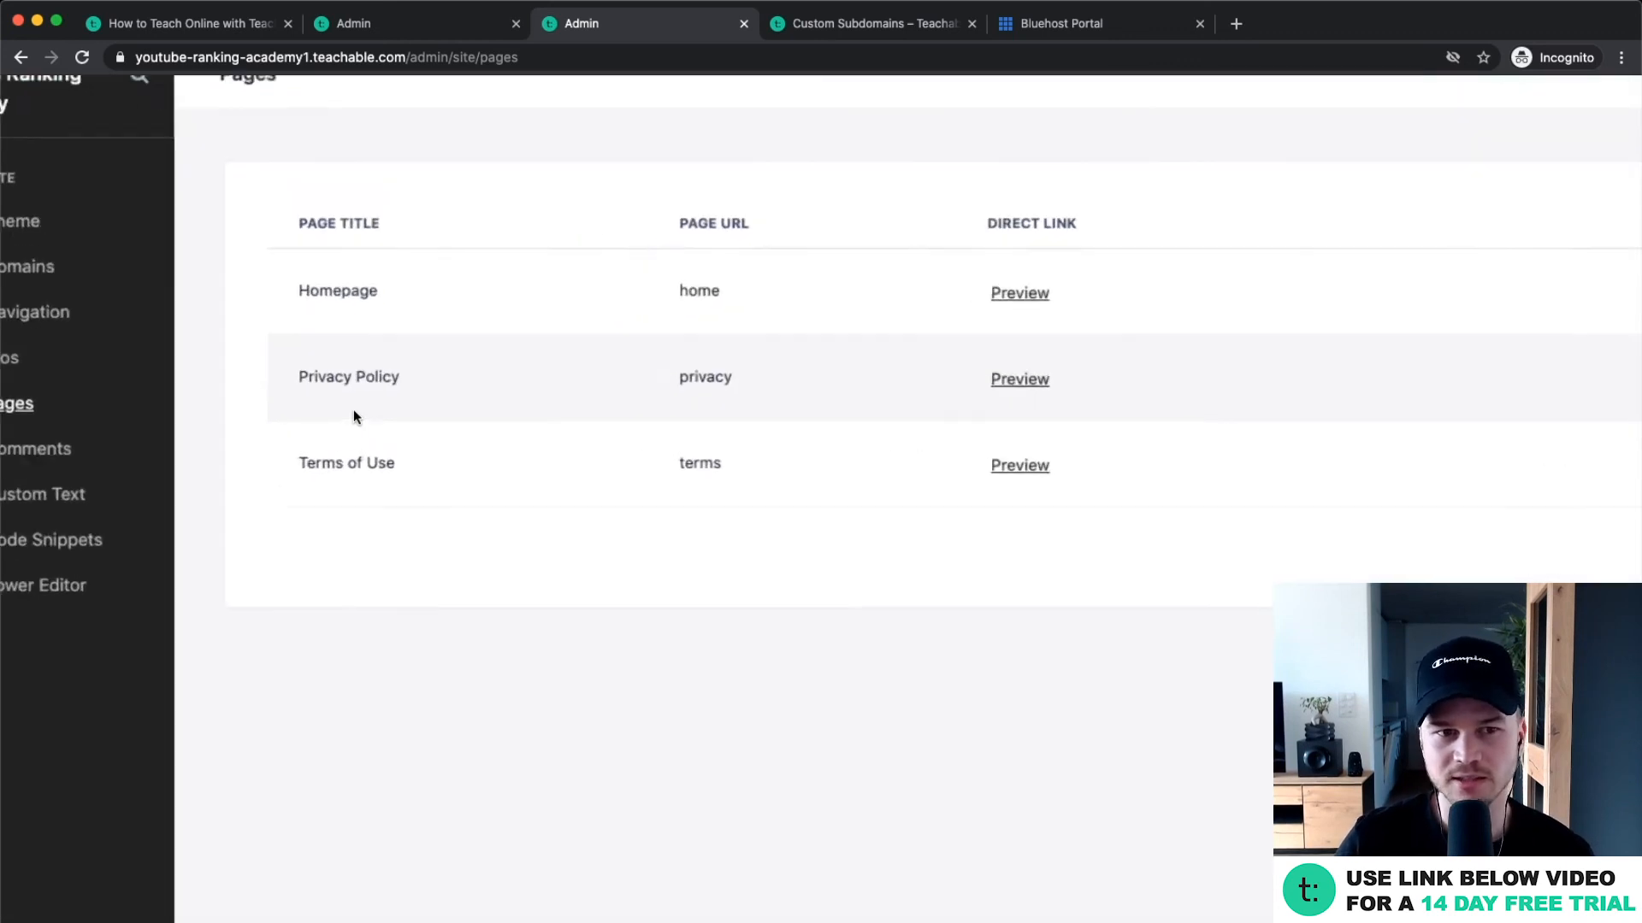
pyautogui.scroll(-1, 361, 418)
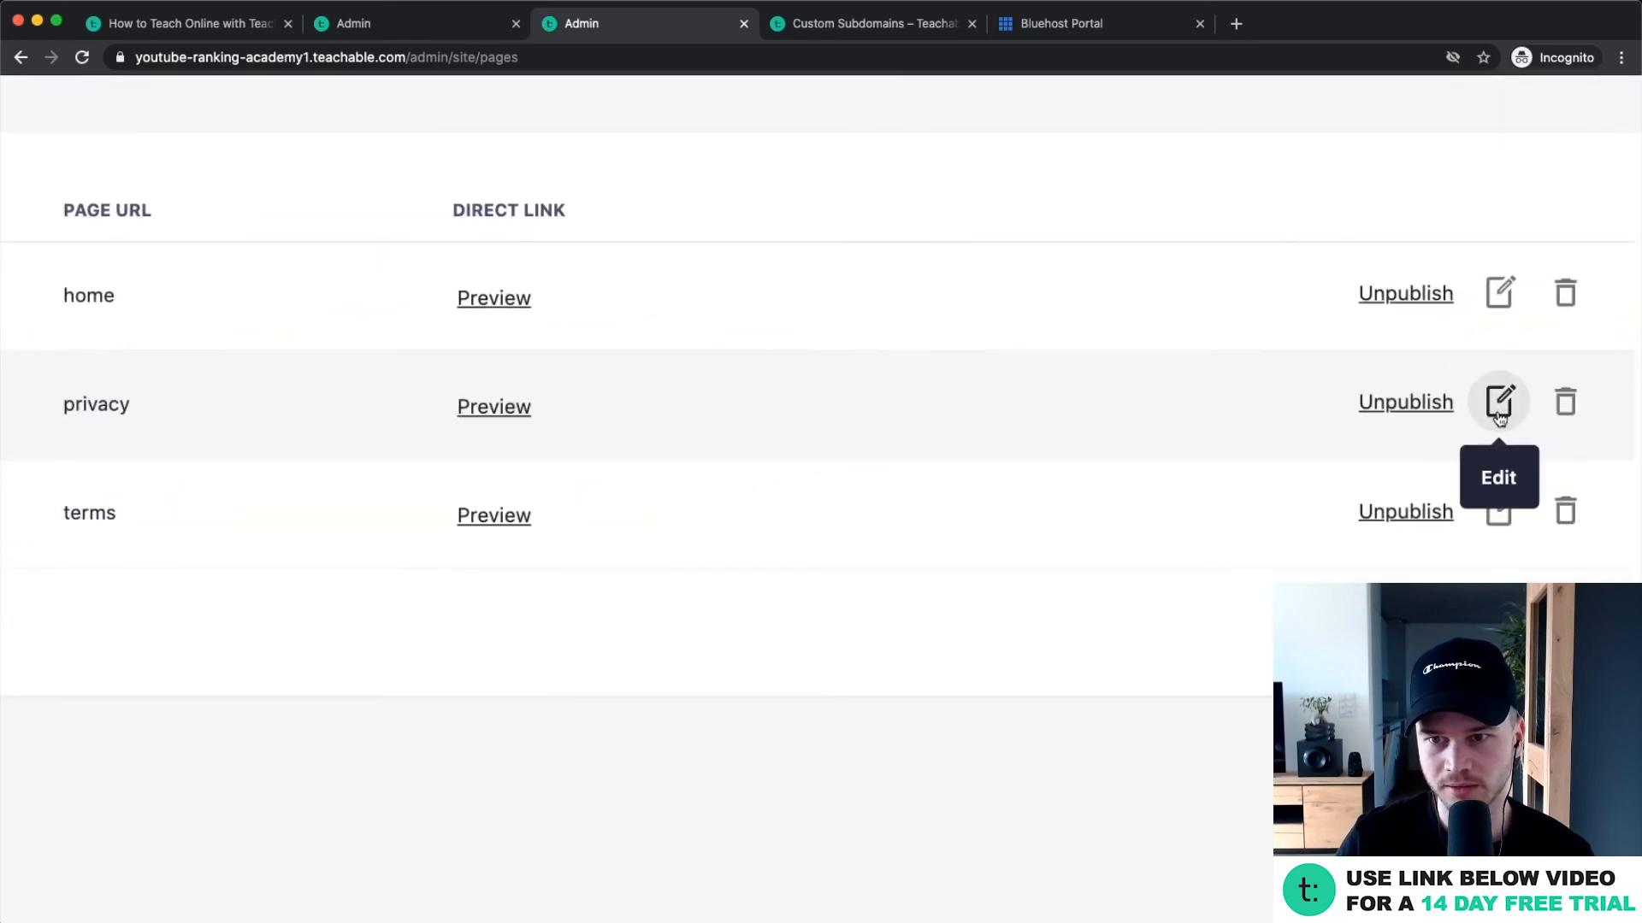
pyautogui.click(1502, 410)
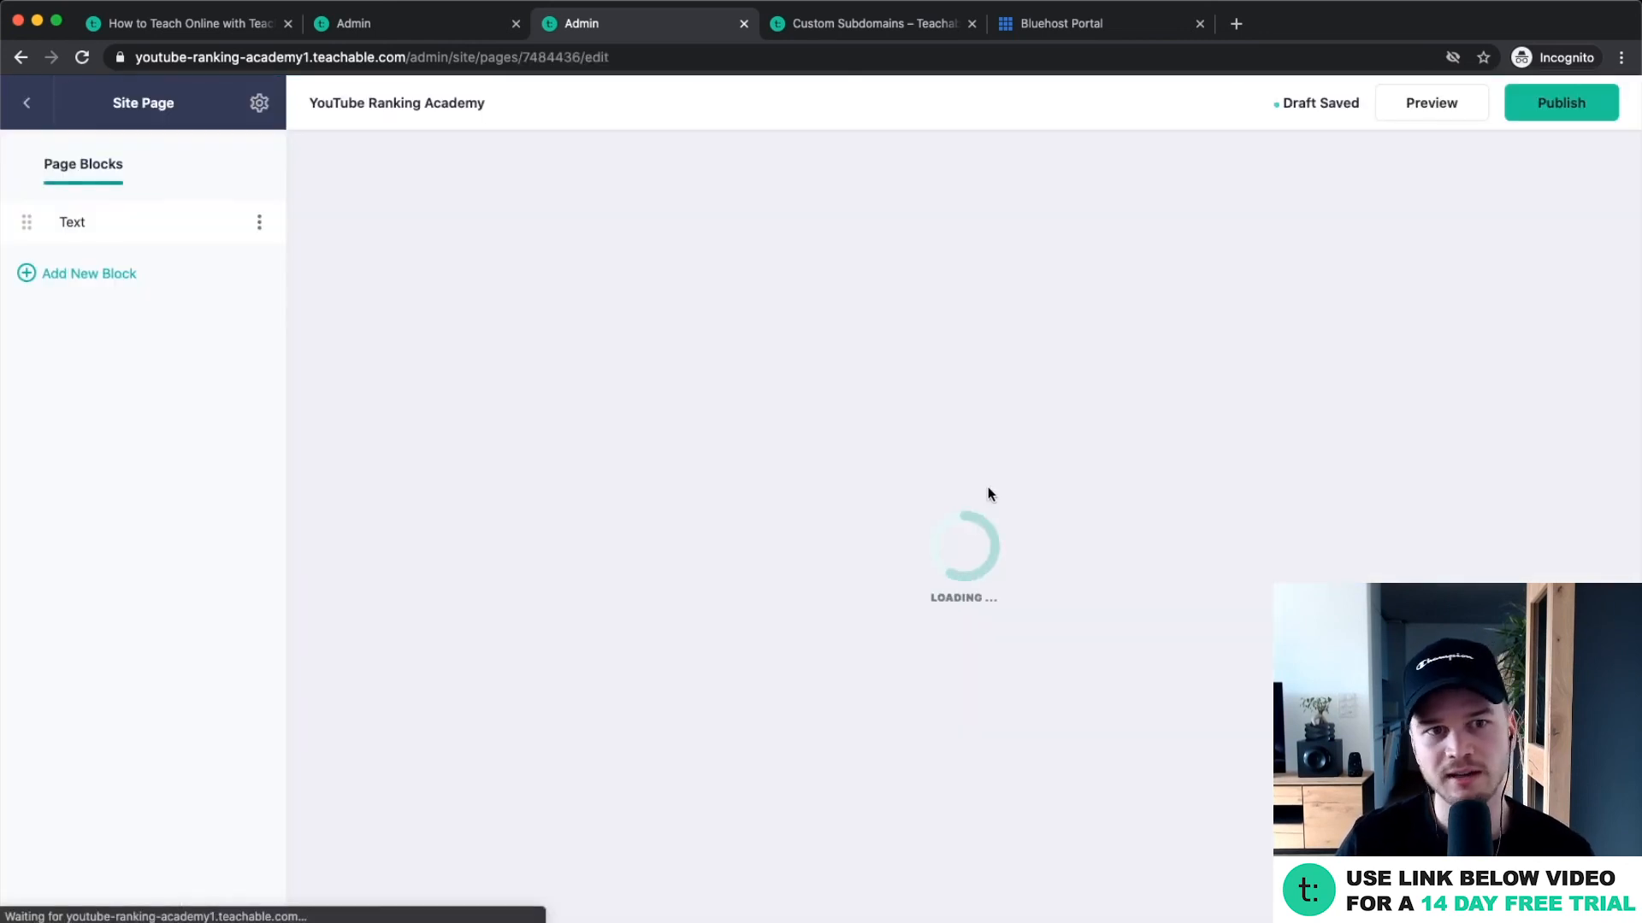
pyautogui.scroll(-10, 988, 489)
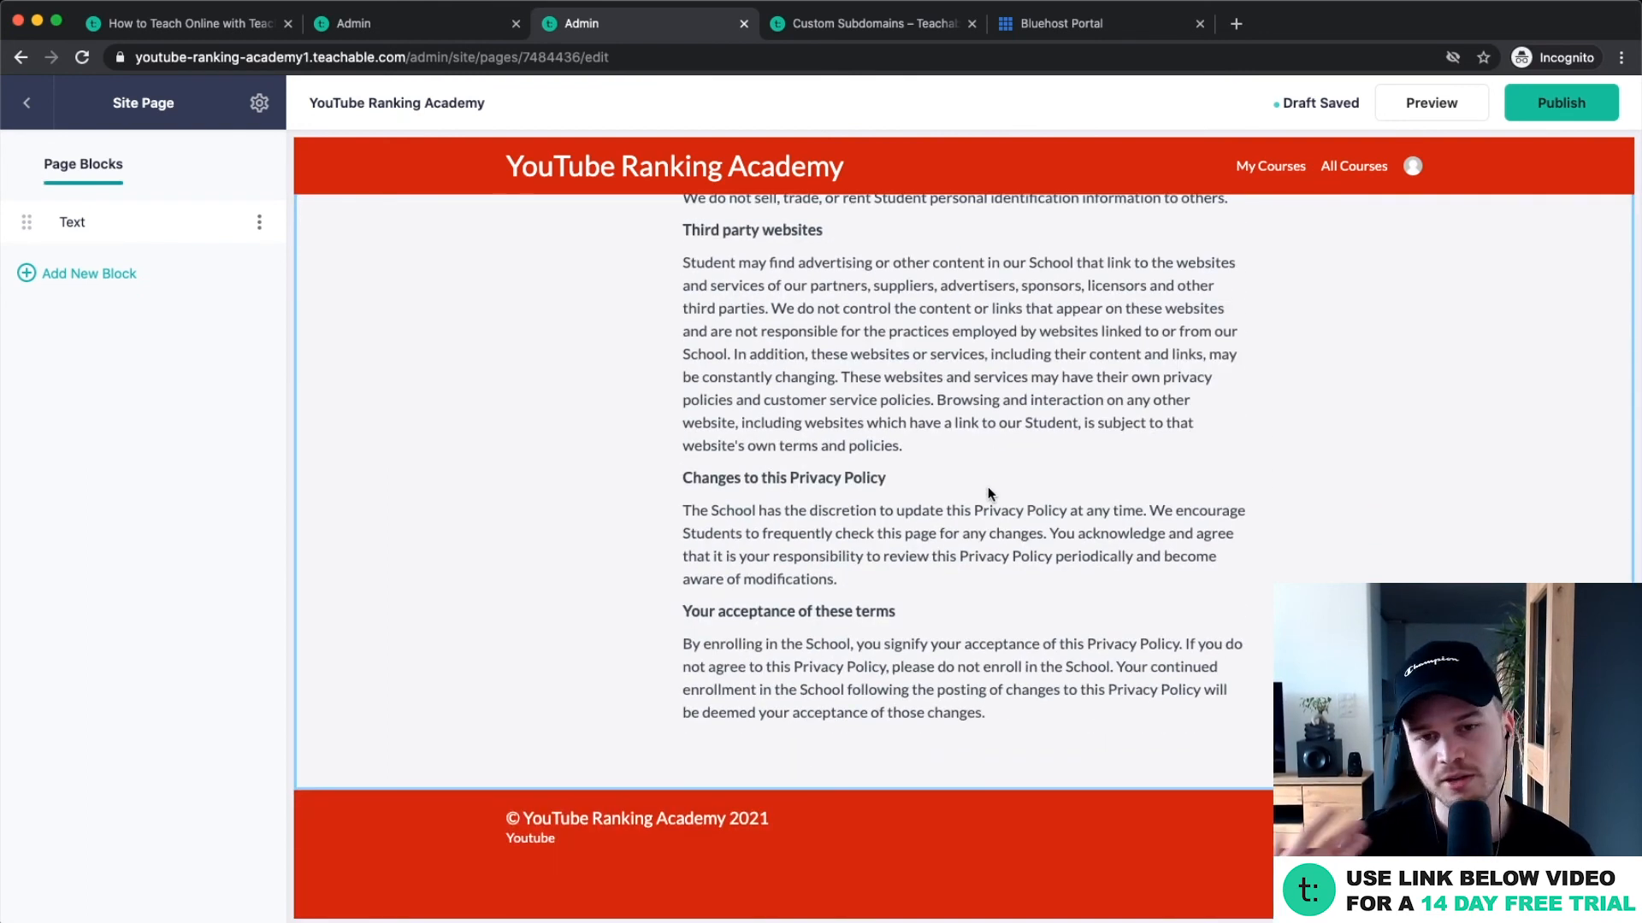
pyautogui.scroll(1, 987, 489)
pyautogui.scroll(10, 988, 485)
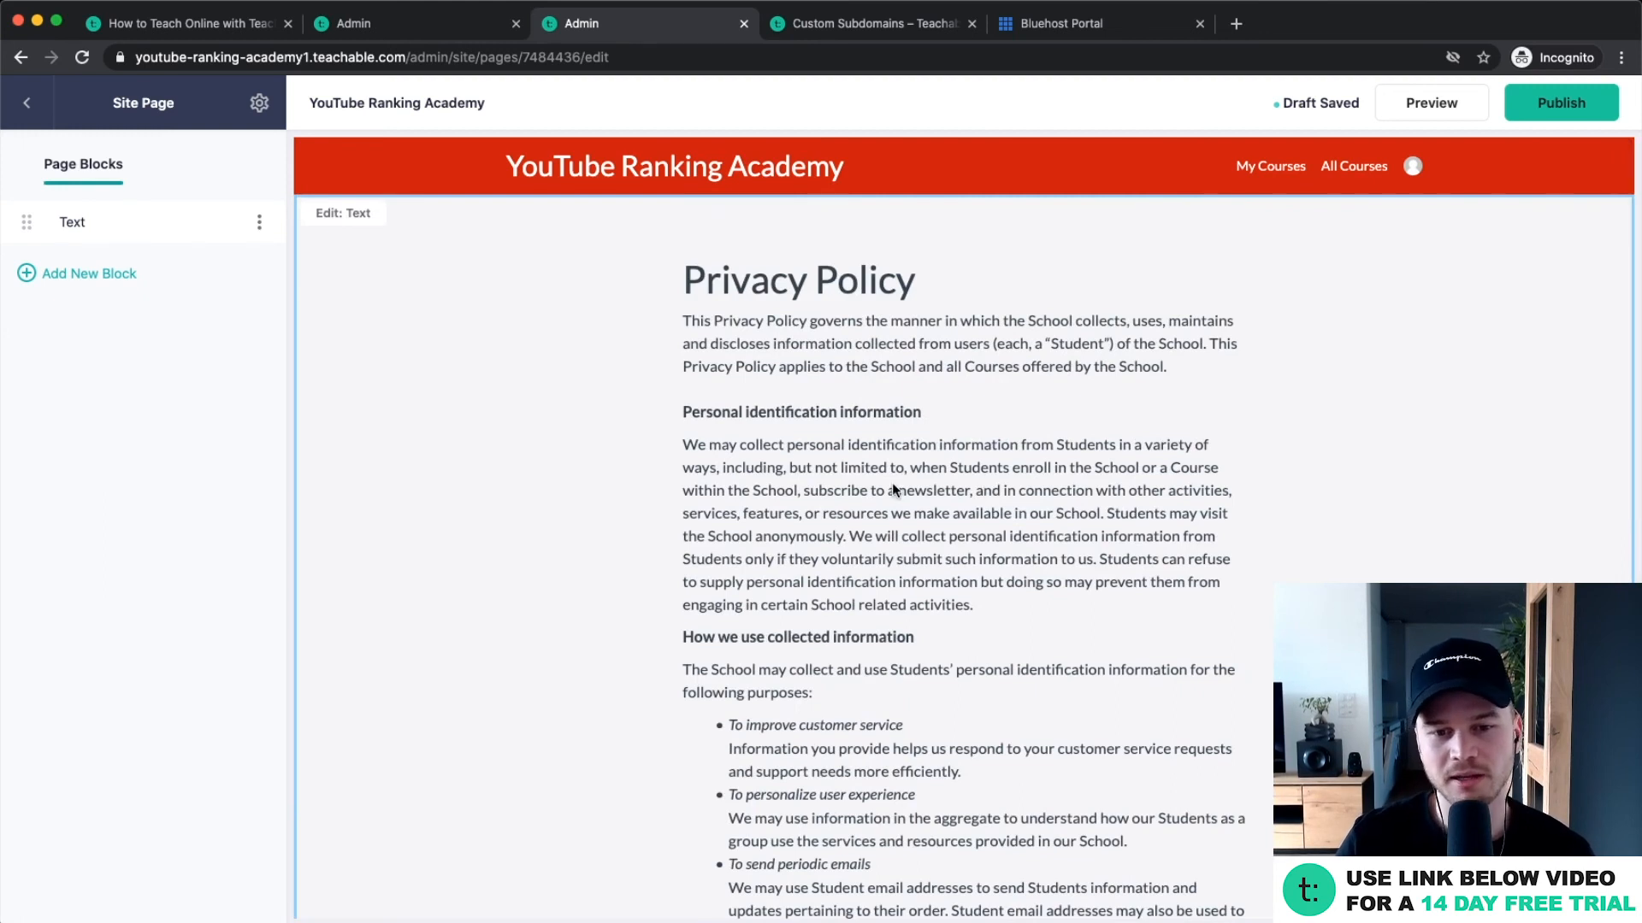
pyautogui.press('super+Left')
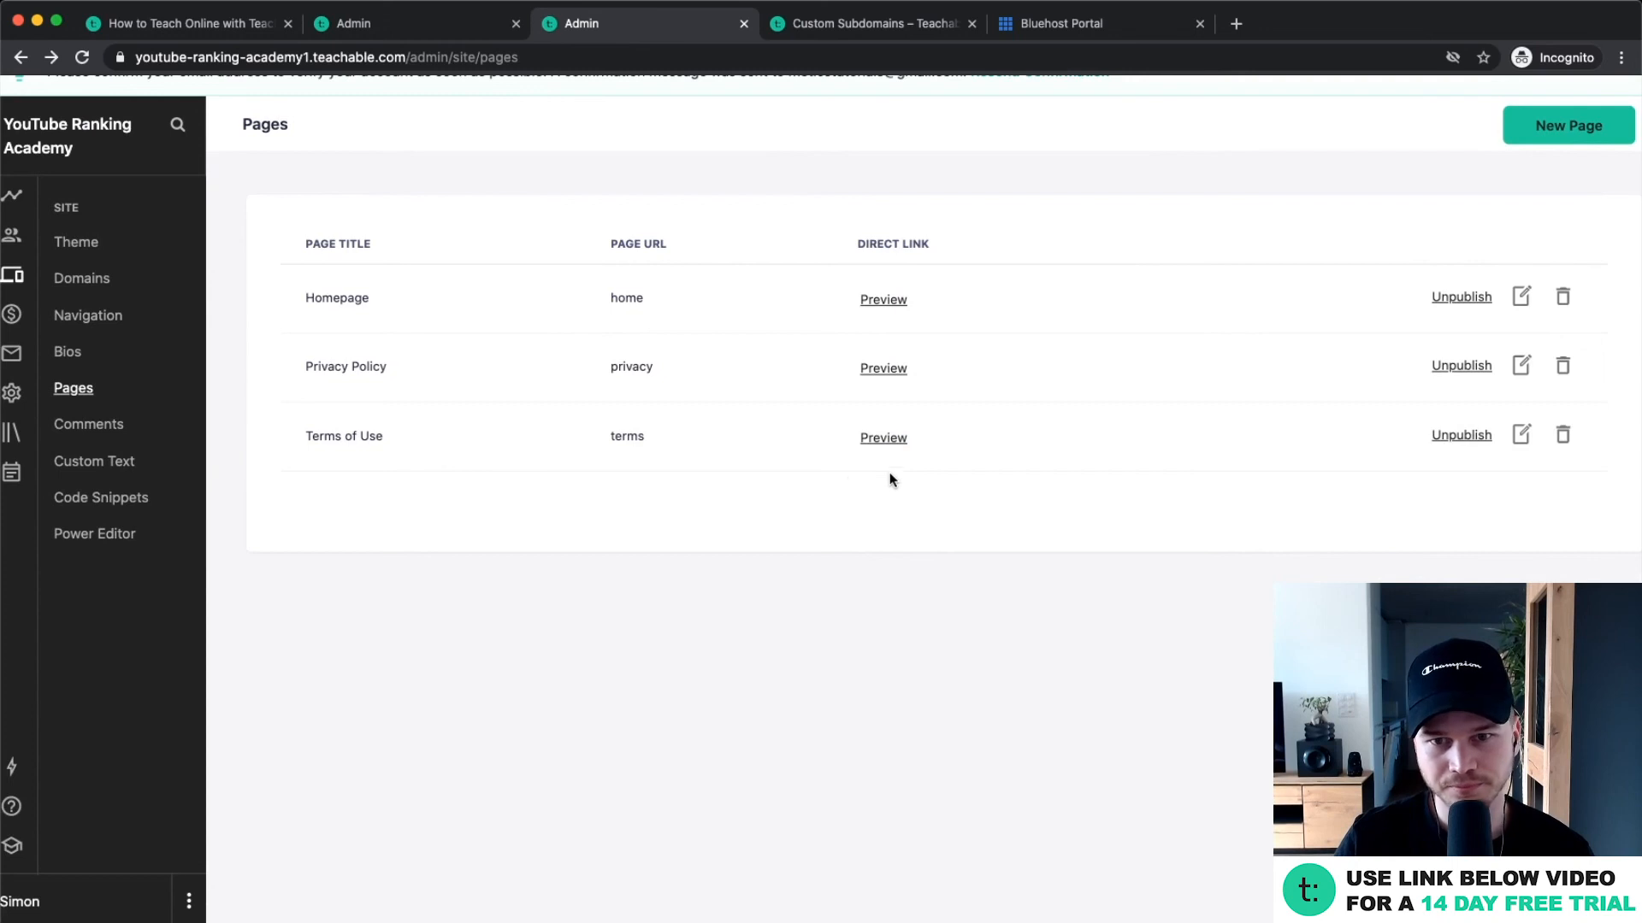
# Examine the Terms of Use entry in the site's Pages list.
pyautogui.scroll(5, 311, 452)
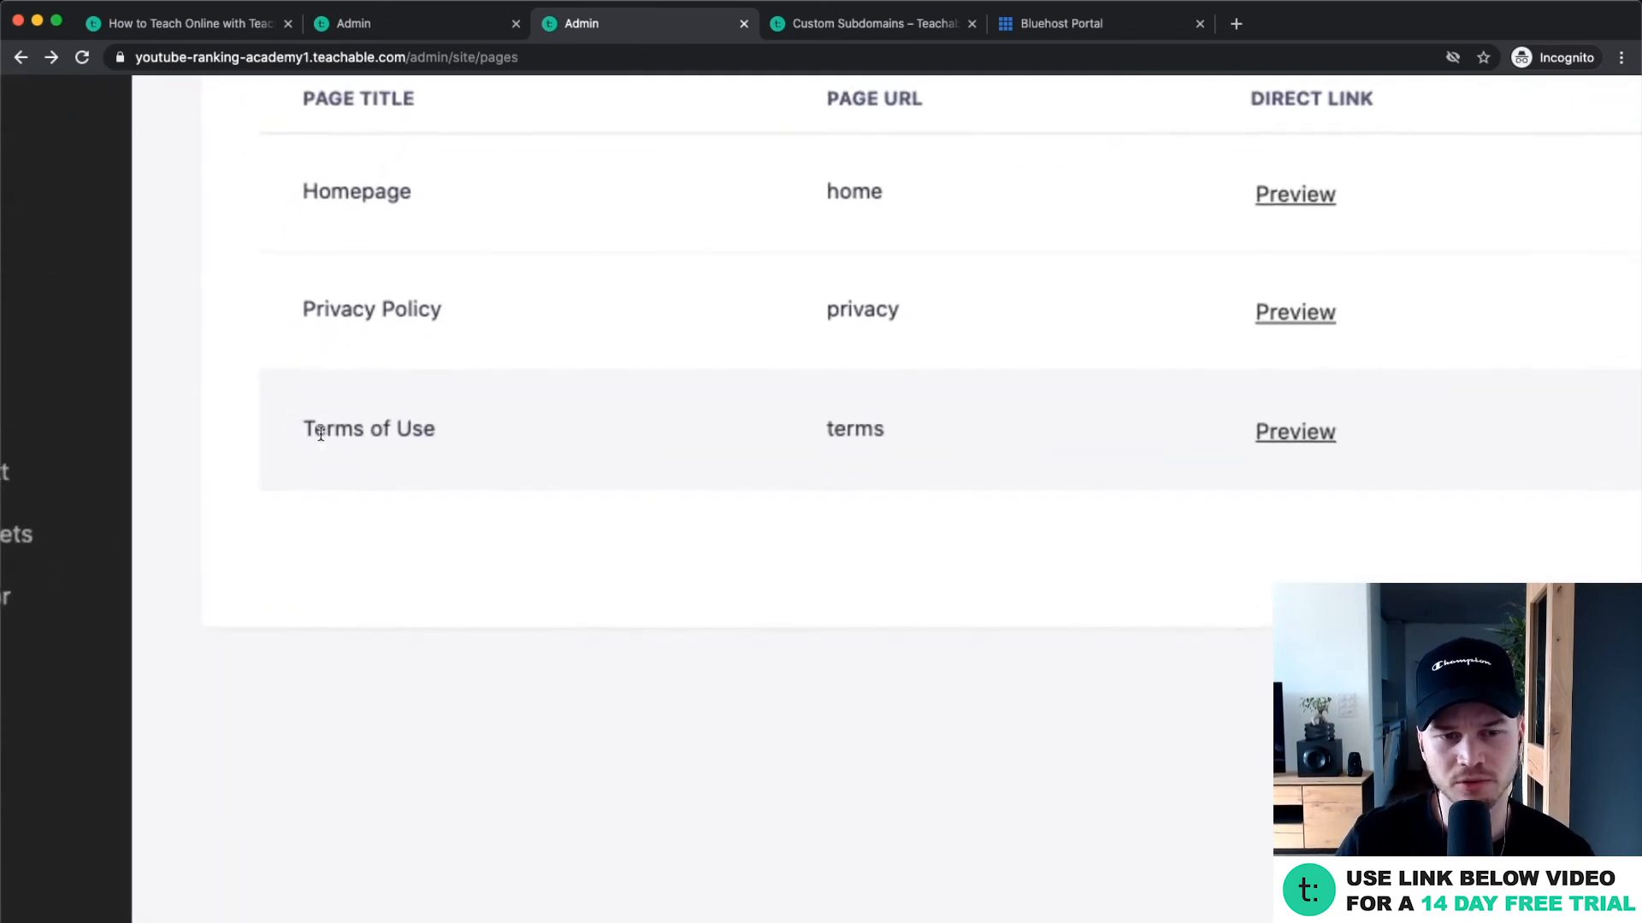
pyautogui.moveTo(306, 432); pyautogui.dragTo(503, 434)
pyautogui.scroll(-5, 503, 435)
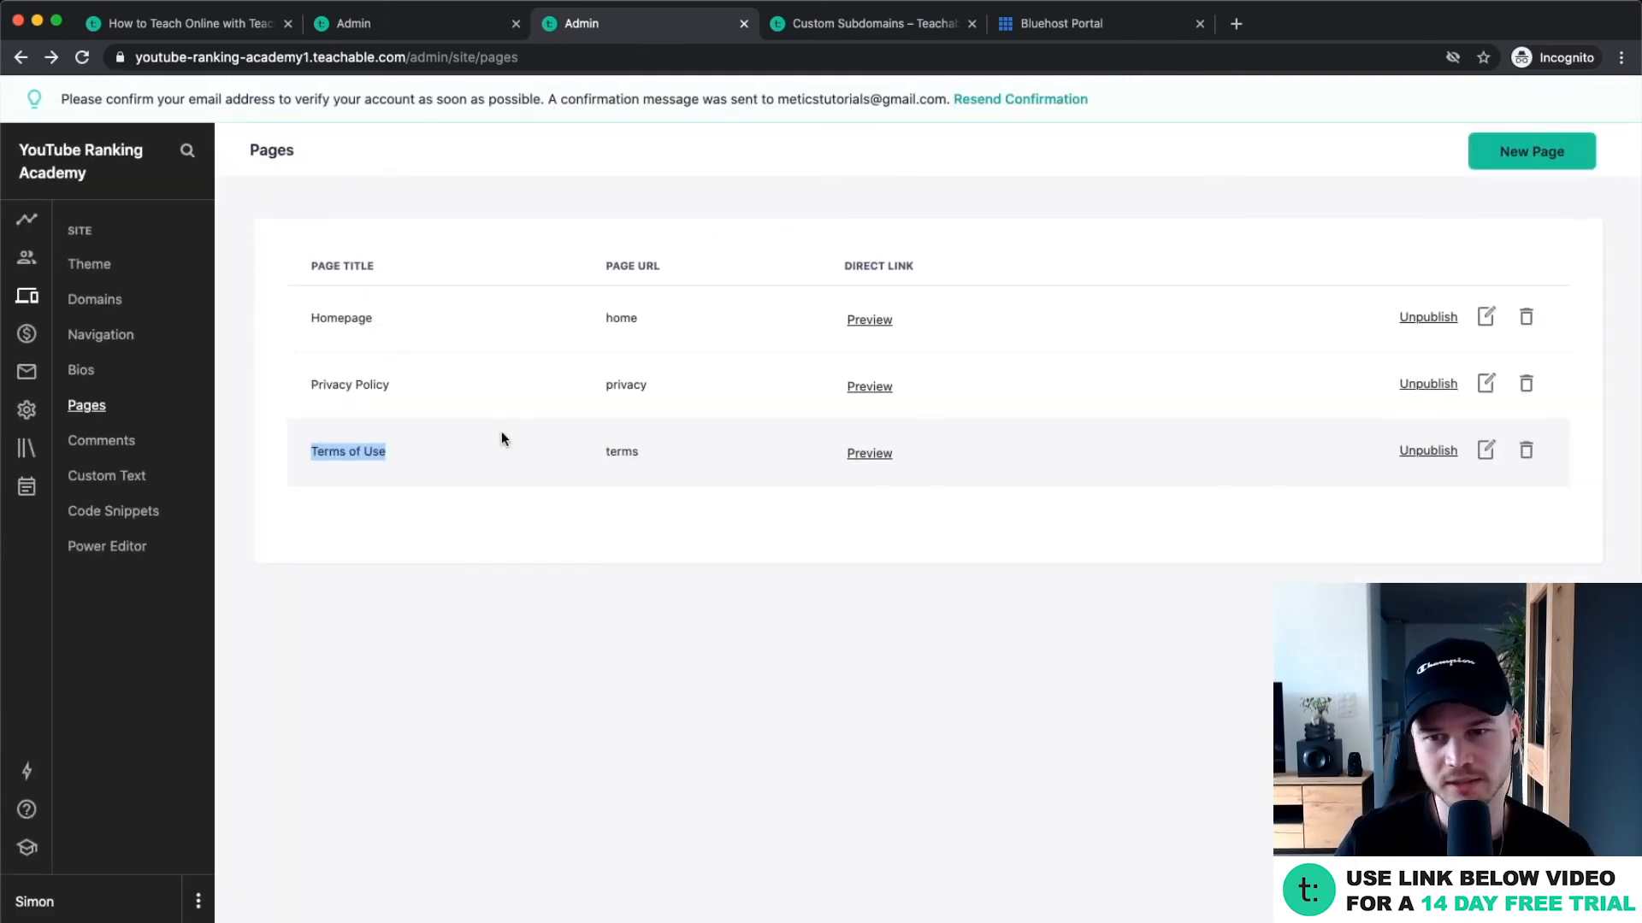
# View the site's Comments page and open the Custom Text settings.
pyautogui.click(94, 445)
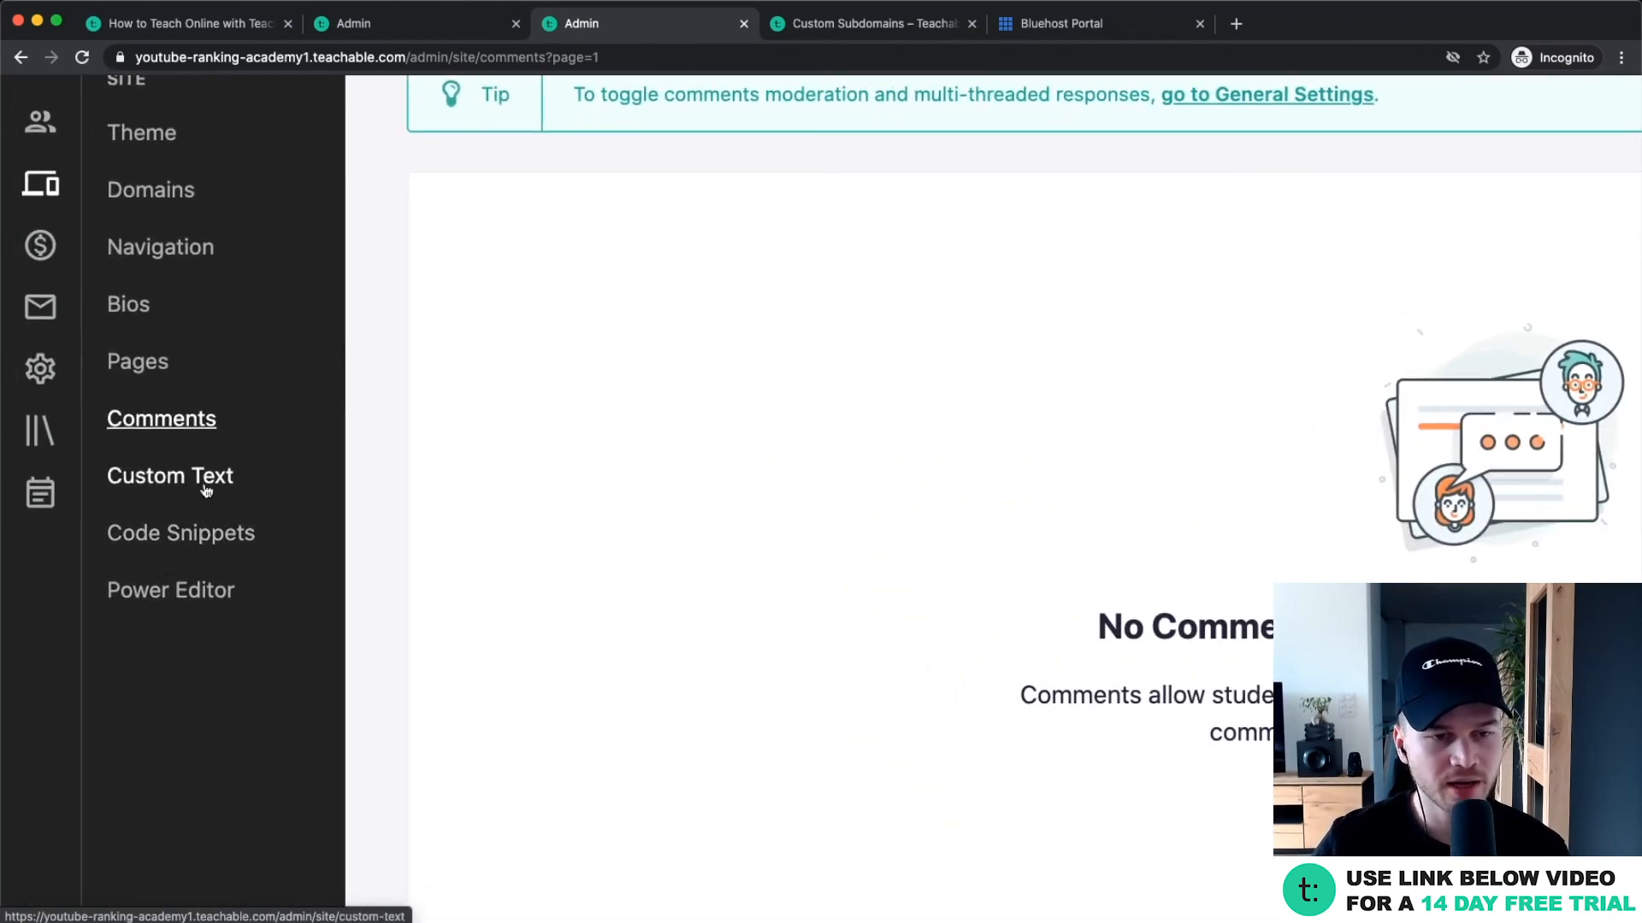
pyautogui.click(206, 501)
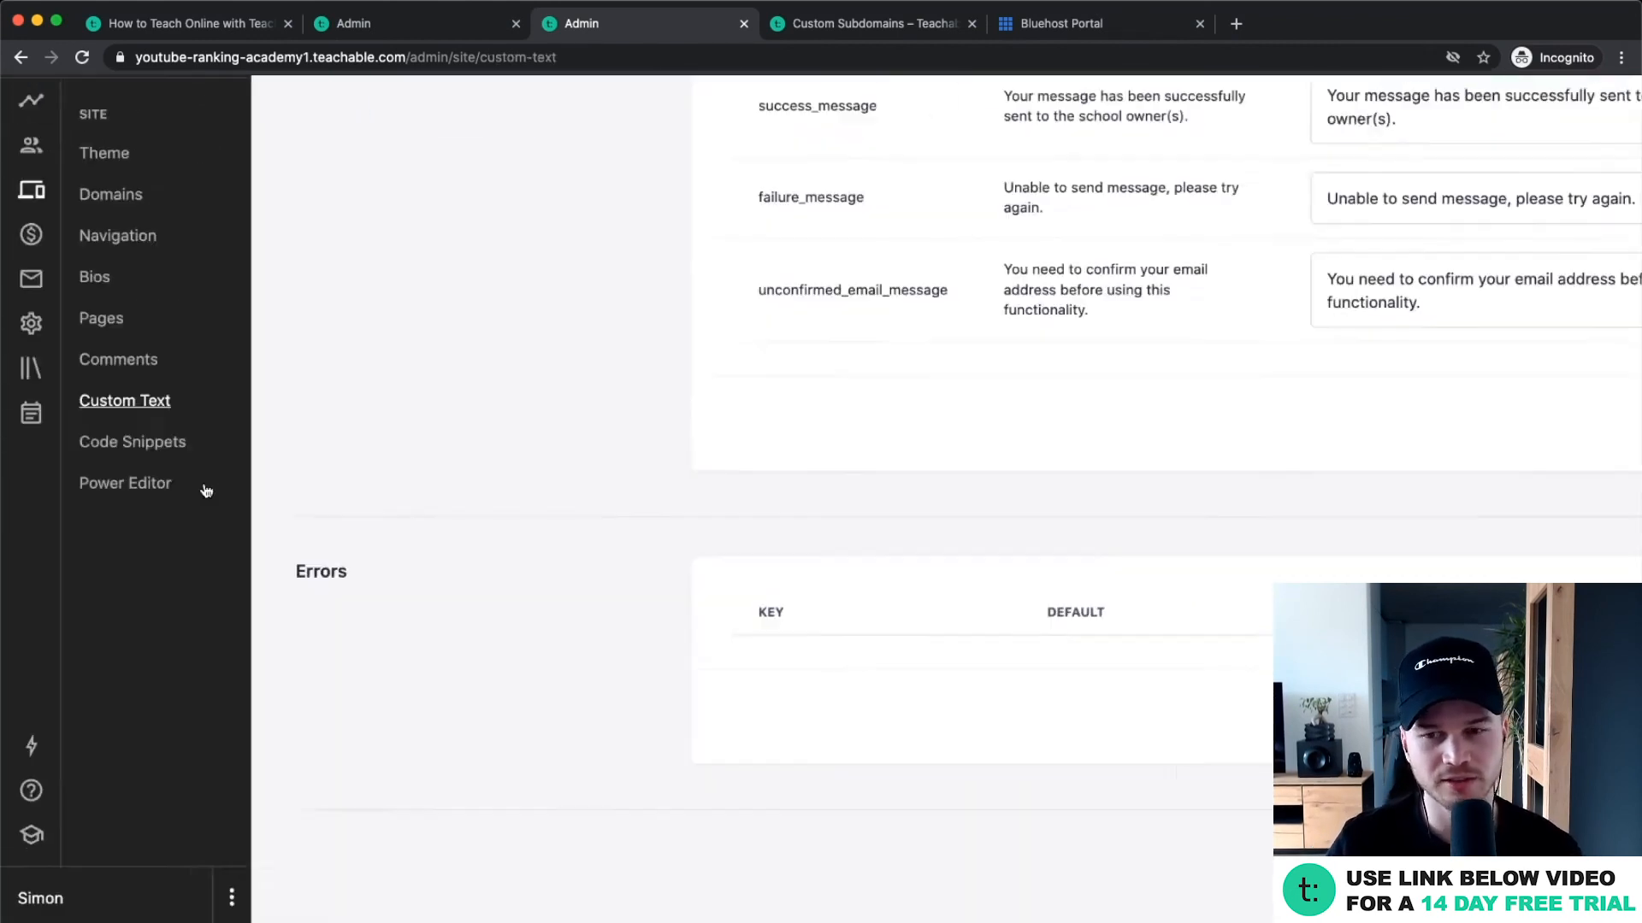